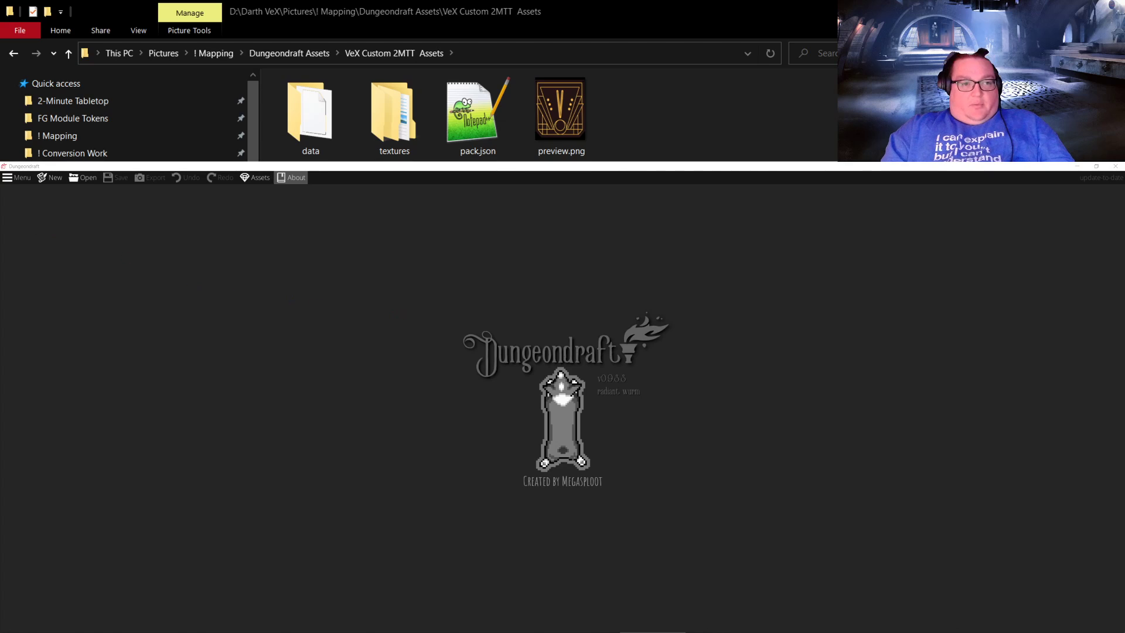
Step: Review the list of available custom asset packs and close it without changing the selection
{"action": "left_click", "coordinate": [19, 179]}
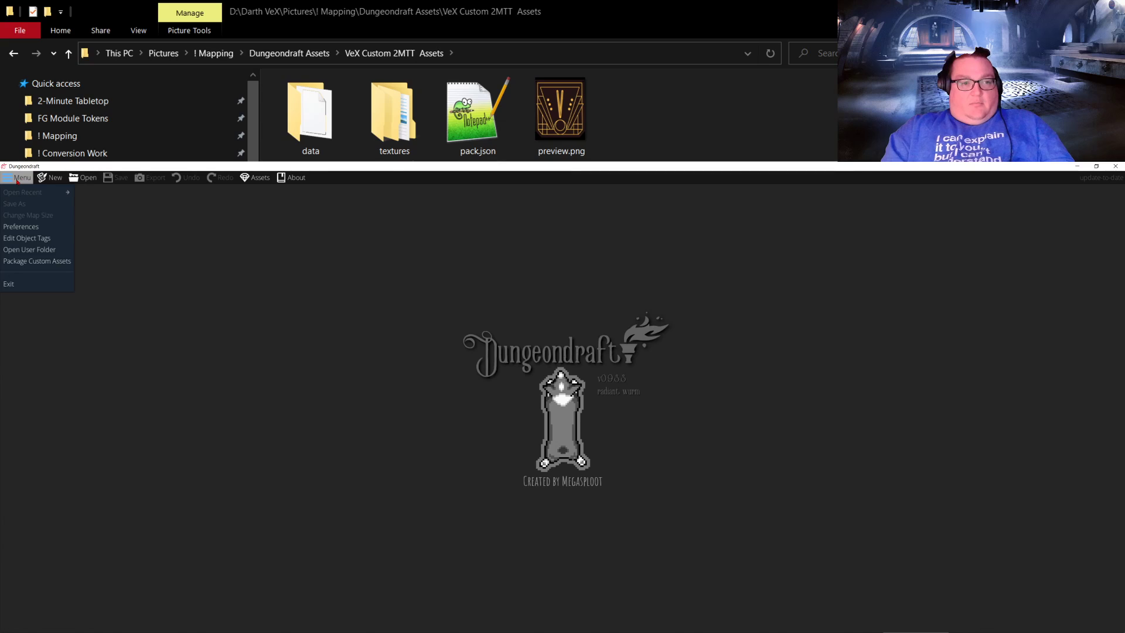
{"action": "left_click", "coordinate": [17, 182]}
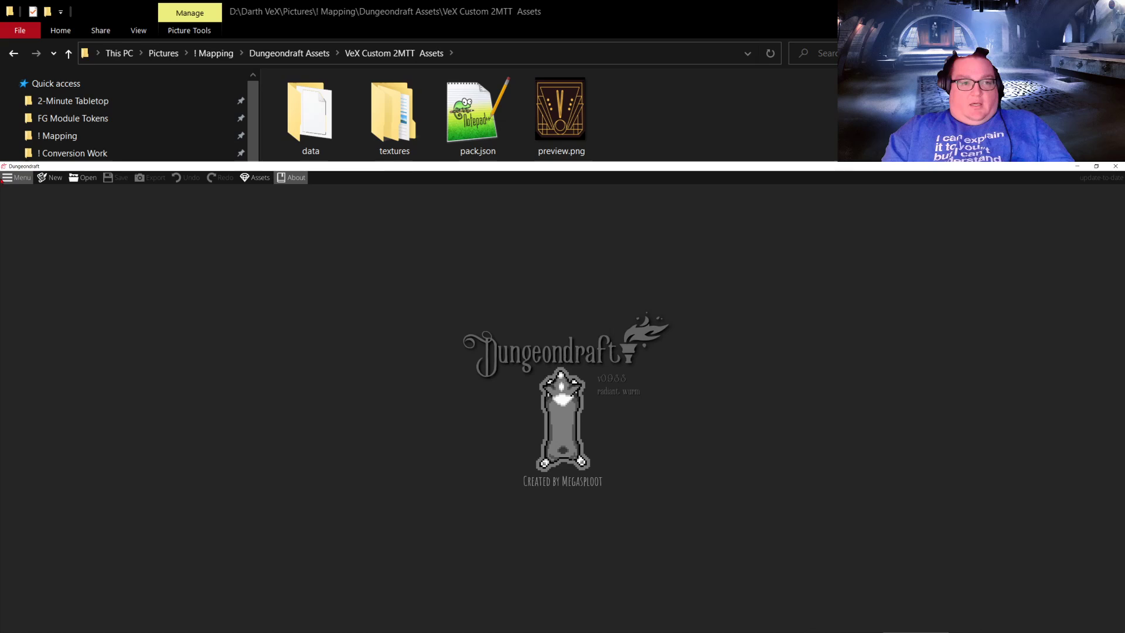
{"action": "left_click", "coordinate": [259, 178]}
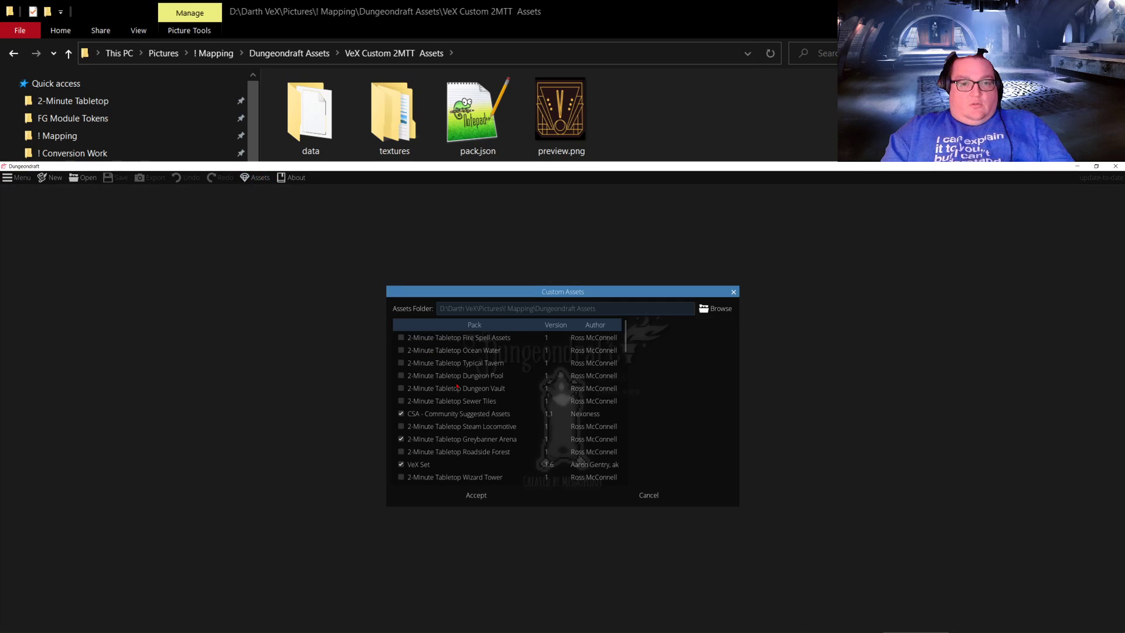
{"action": "left_click", "coordinate": [649, 495]}
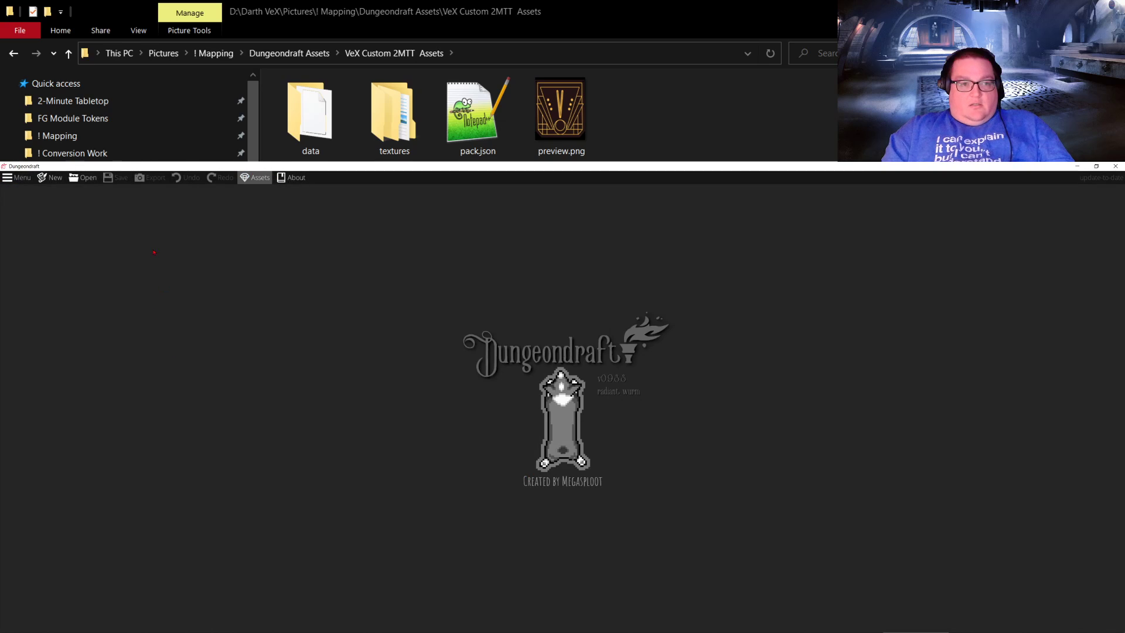
Step: Start packaging custom assets, open the online step-by-step guide, and return to the Package Custom Assets dialog
{"action": "left_click", "coordinate": [16, 182]}
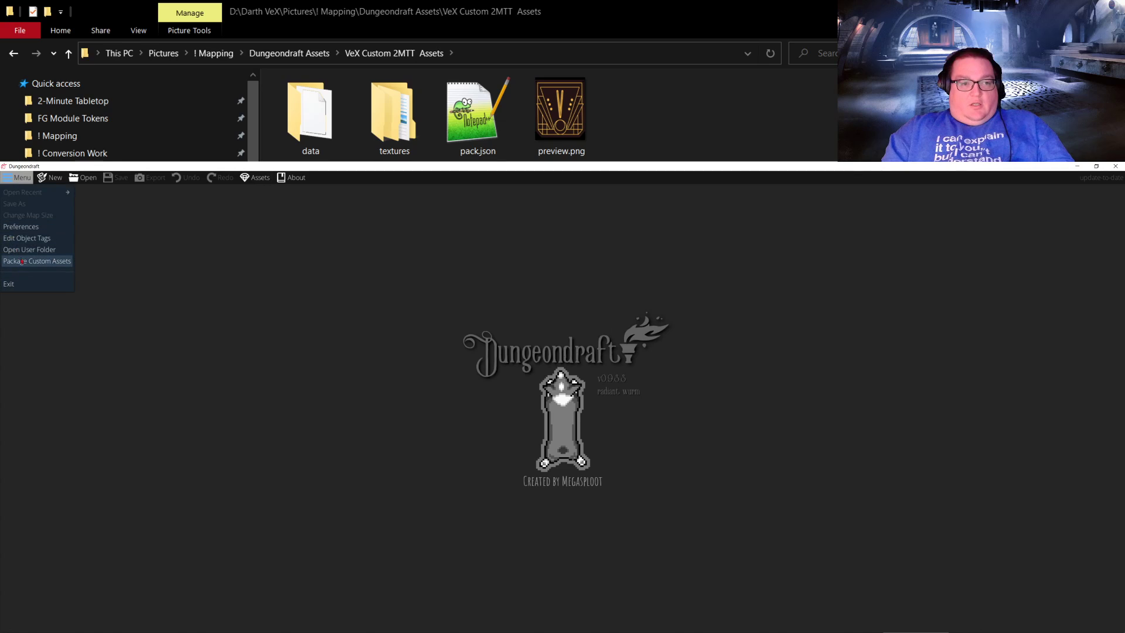
{"action": "left_click", "coordinate": [35, 261]}
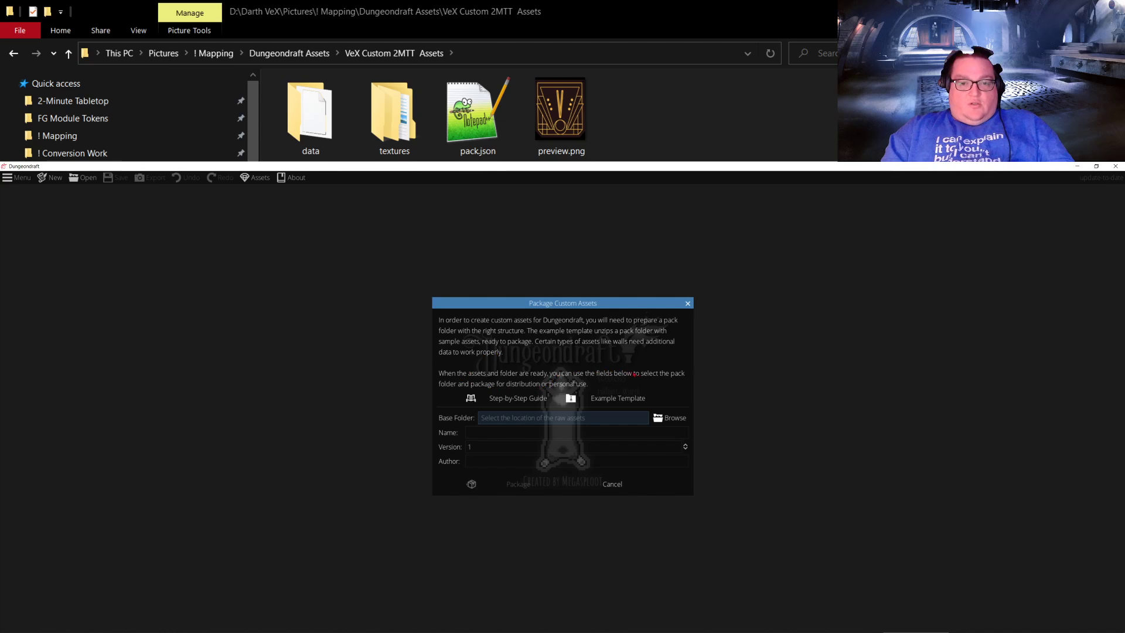
{"action": "left_click", "coordinate": [526, 401]}
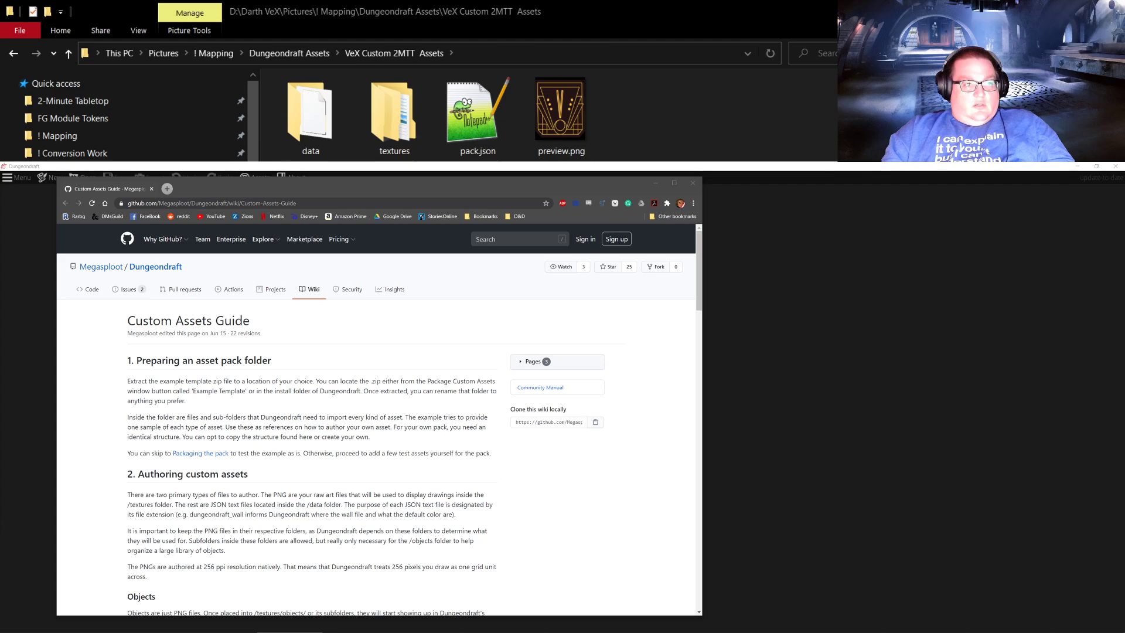
{"action": "left_click", "coordinate": [301, 268]}
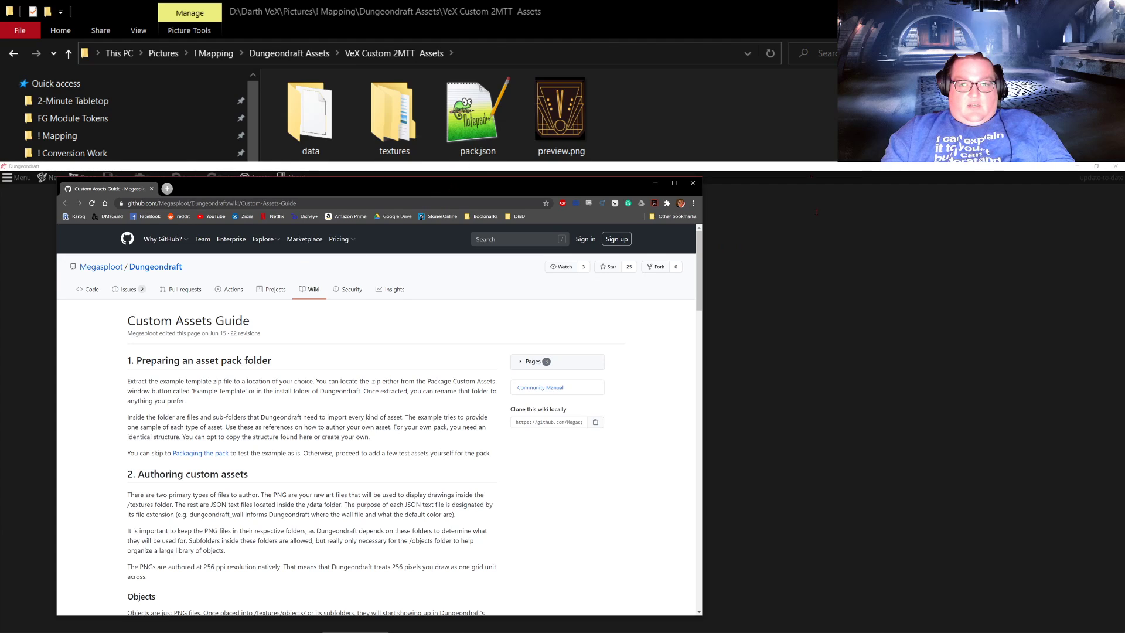
{"action": "left_click", "coordinate": [827, 171]}
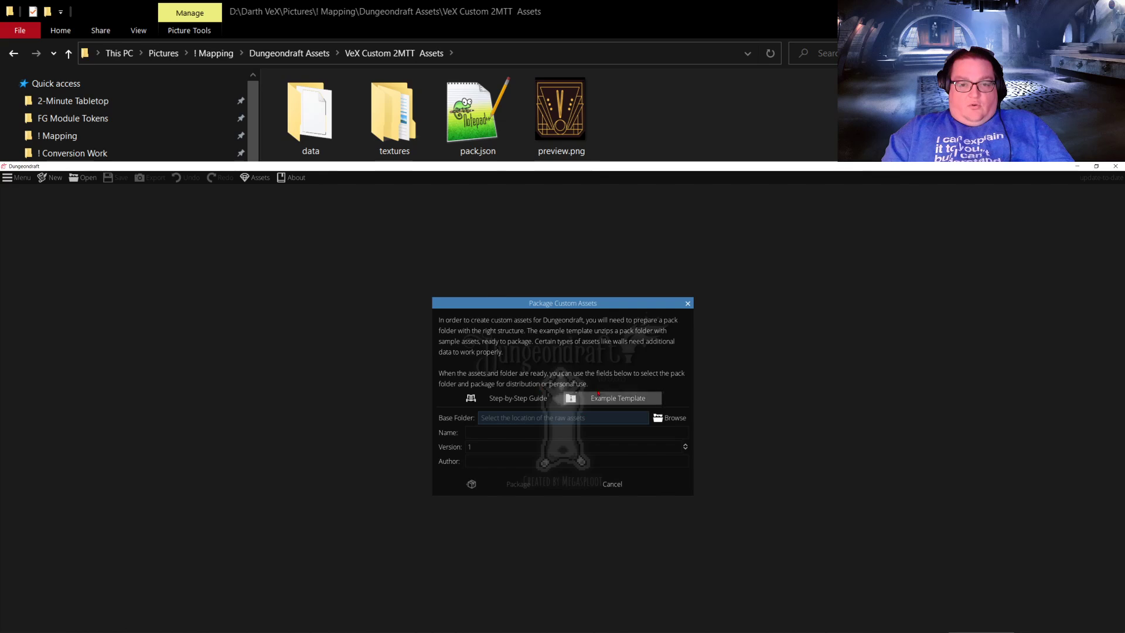
Step: Locate the example template, view the contents of example_template.zip, and close the archive and its folder
{"action": "left_click", "coordinate": [622, 398]}
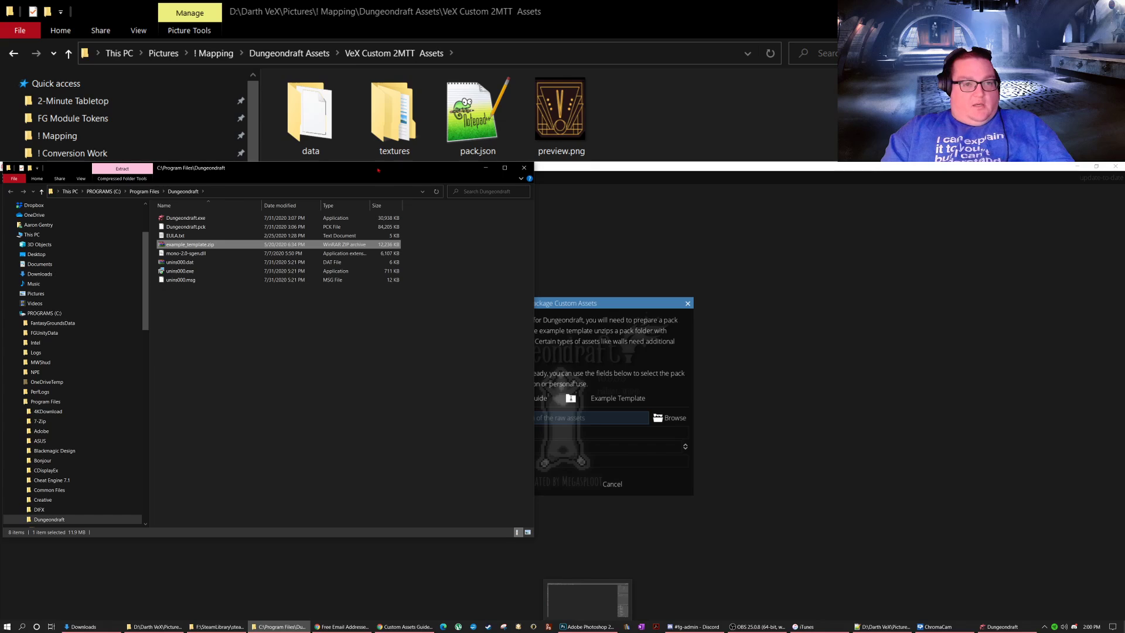
{"action": "left_click_drag", "start_coordinate": [331, 169], "coordinate": [551, 221]}
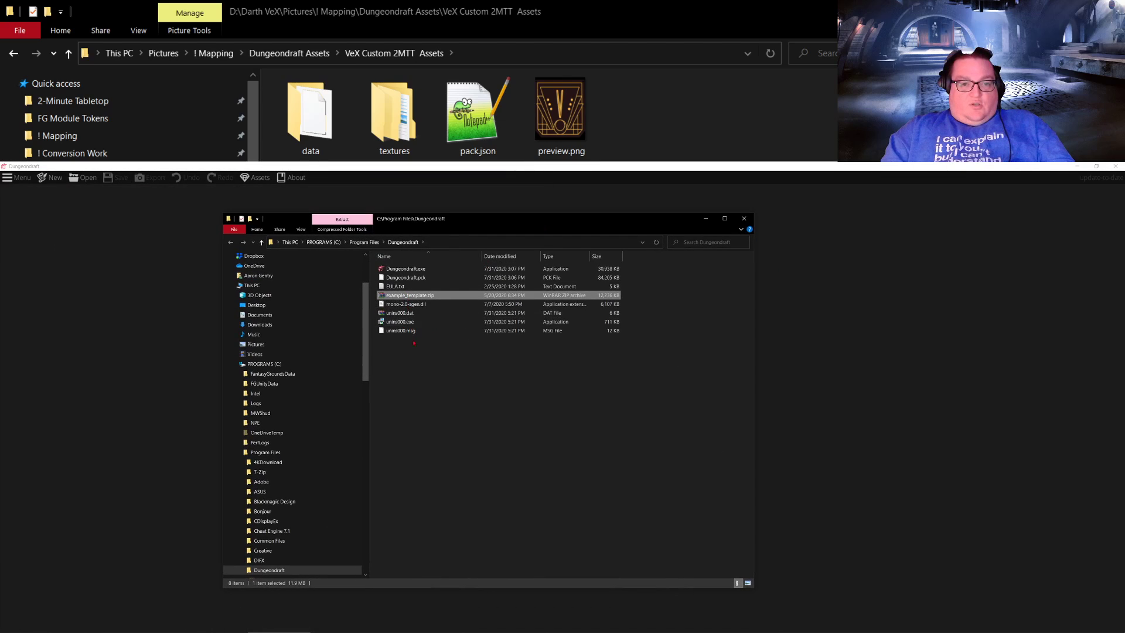
{"action": "left_click", "coordinate": [354, 249]}
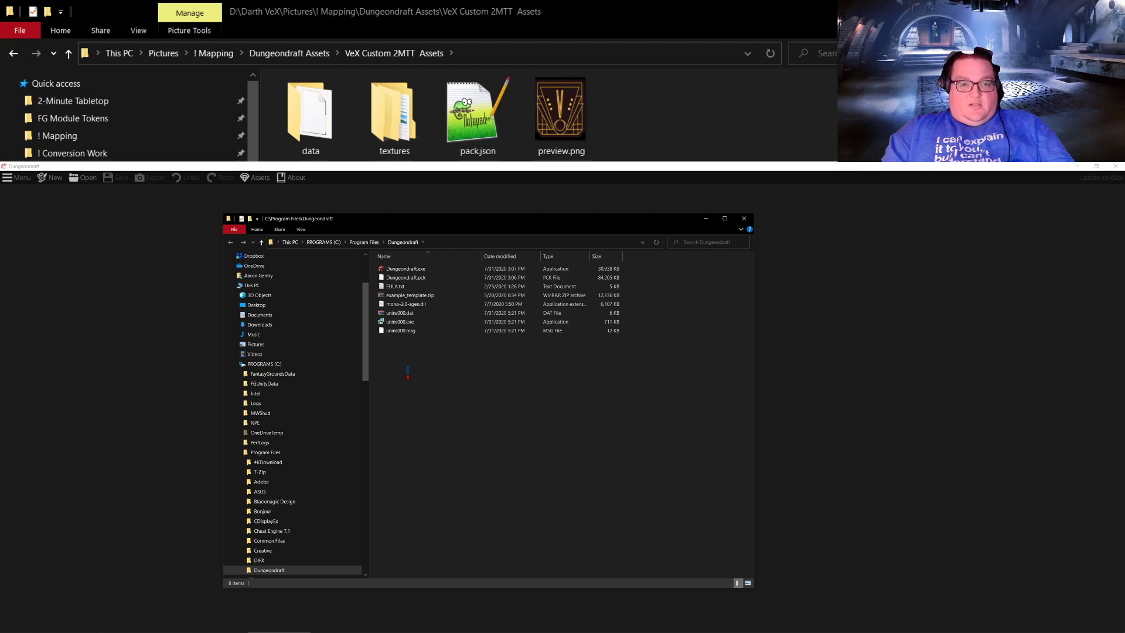
{"action": "double_click", "coordinate": [416, 297]}
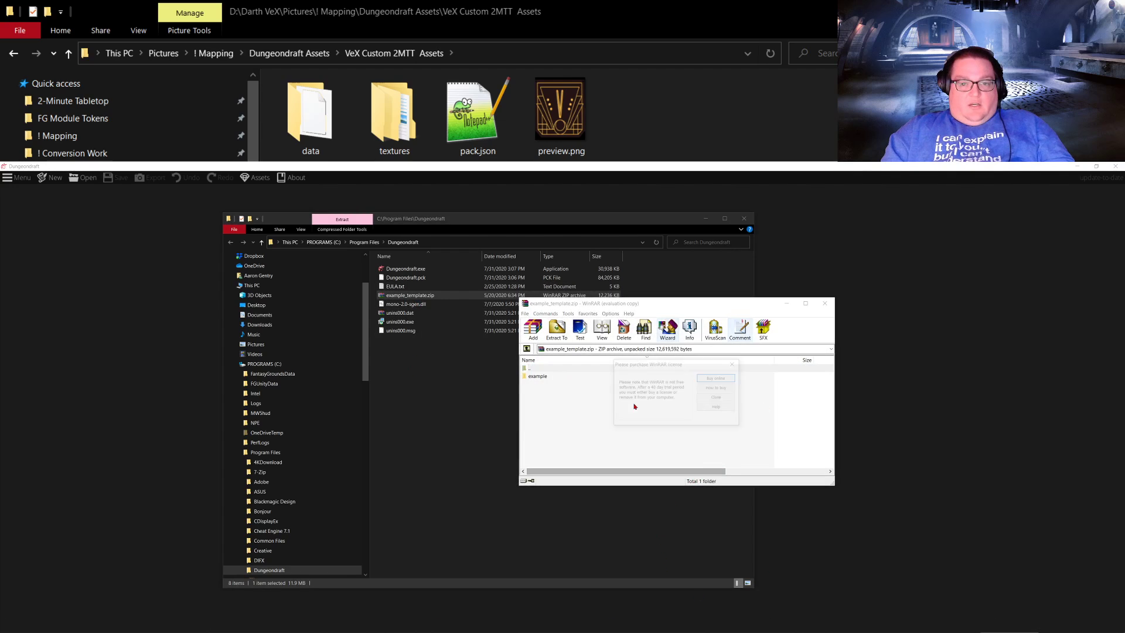
{"action": "left_click", "coordinate": [718, 398]}
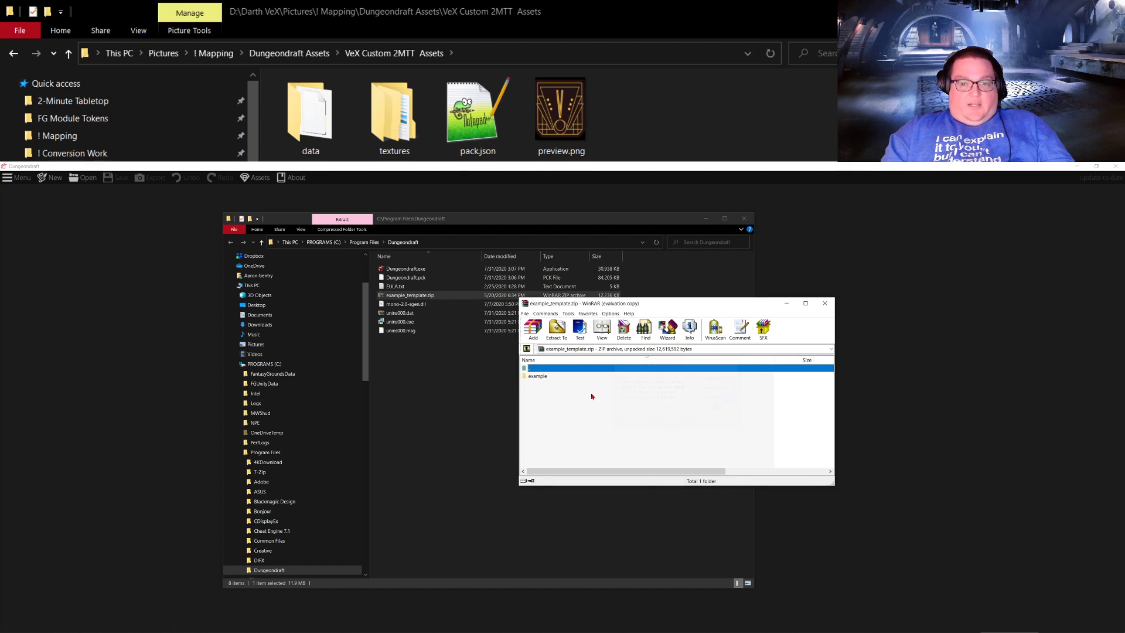
{"action": "left_click", "coordinate": [826, 303]}
{"action": "left_click", "coordinate": [745, 218]}
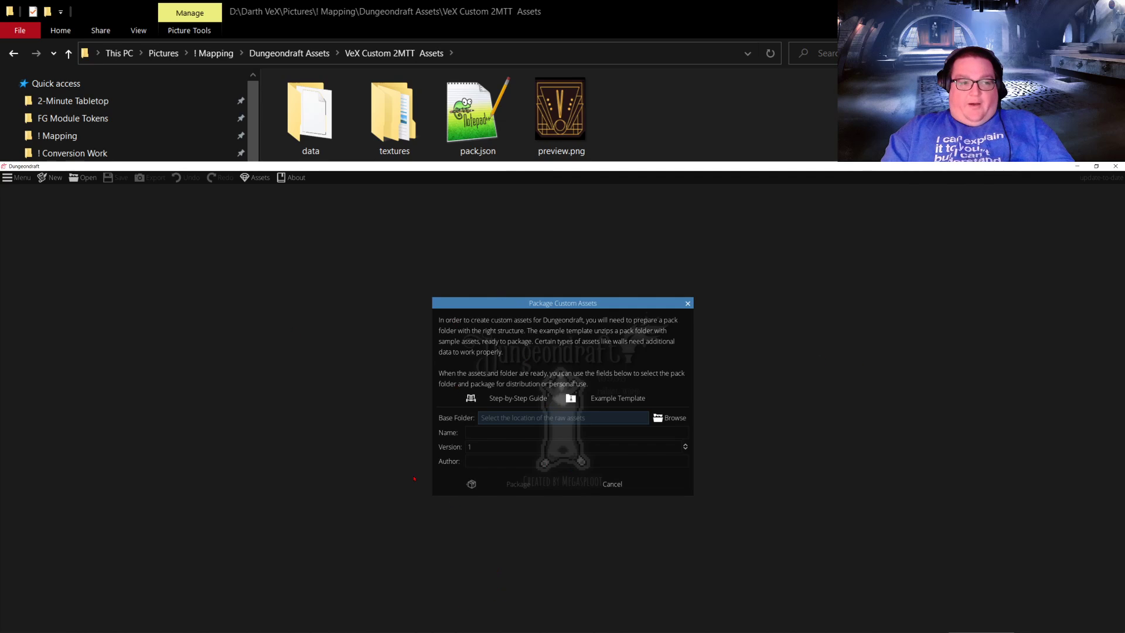
Step: Close the Package Custom Assets dialog, exit Dungeondraft, and switch to the VeX Custom 2MTT Assets folder in File Explorer
{"action": "left_click", "coordinate": [689, 304]}
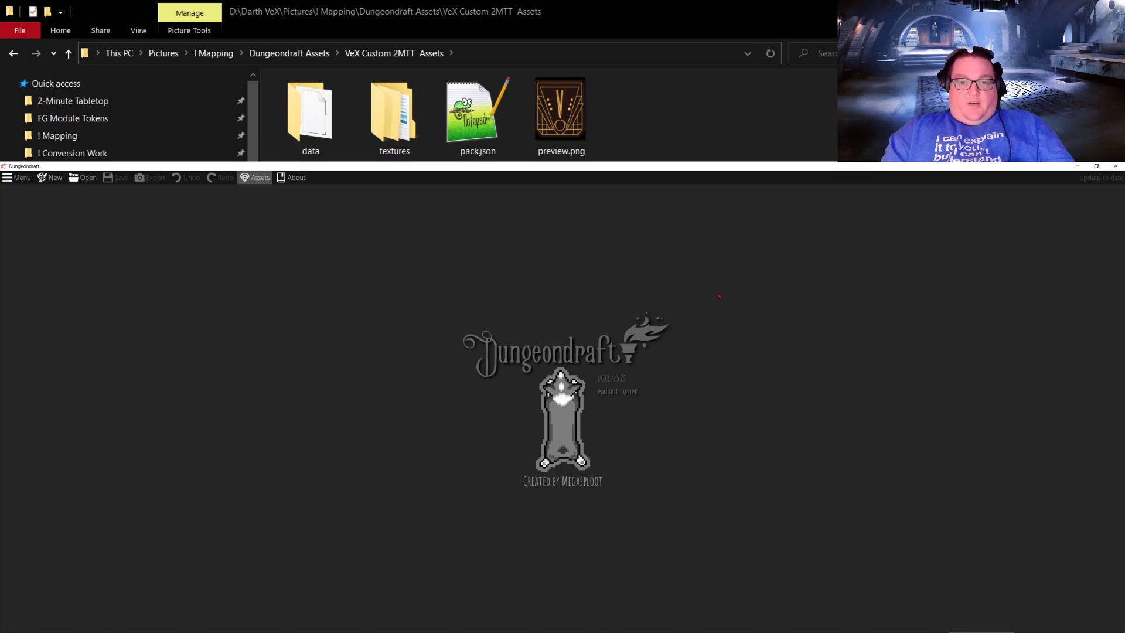
{"action": "left_click", "coordinate": [1117, 167]}
{"action": "left_click", "coordinate": [773, 573]}
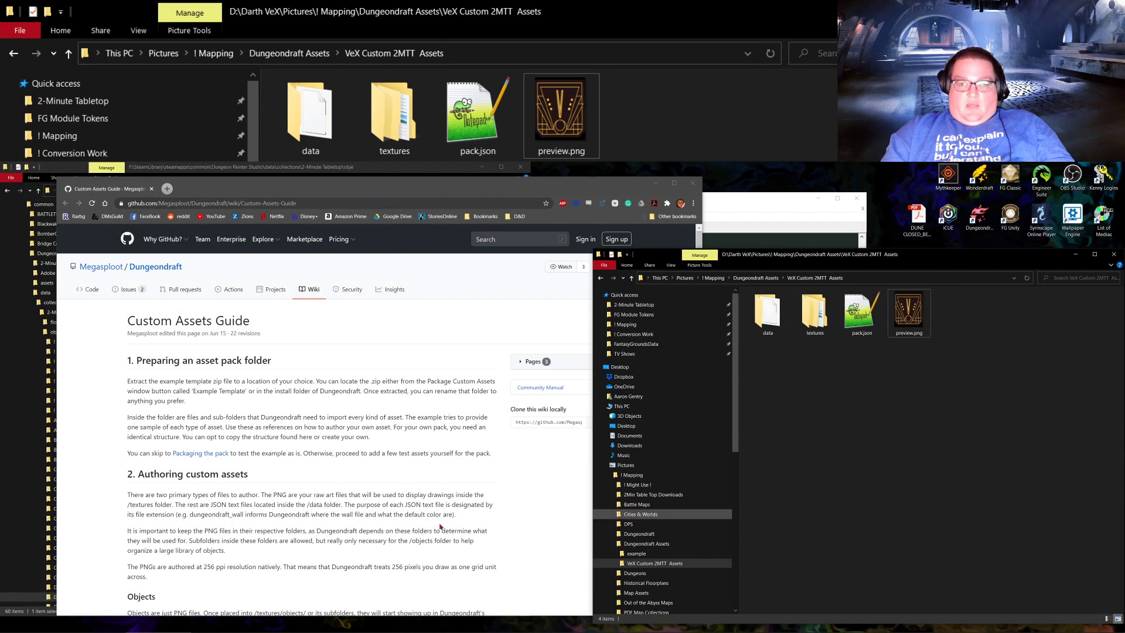
Step: Delete the VeX Set.dungeondraft_pack file from the Dungeondraft Assets folder
{"action": "key", "text": "alt+Up"}
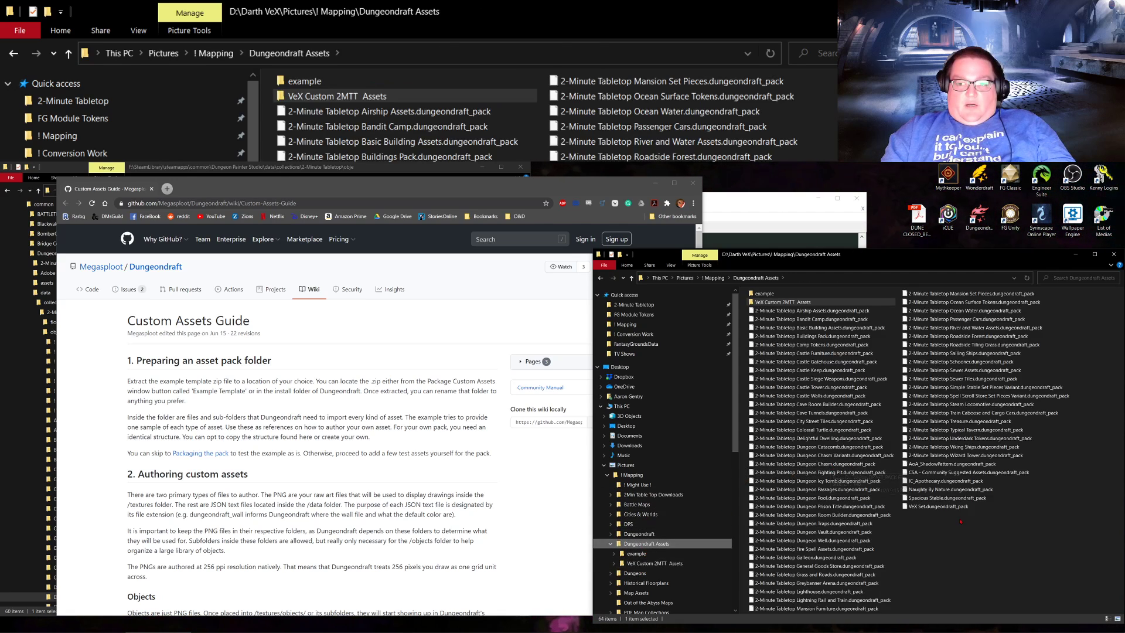
{"action": "left_click", "coordinate": [938, 506]}
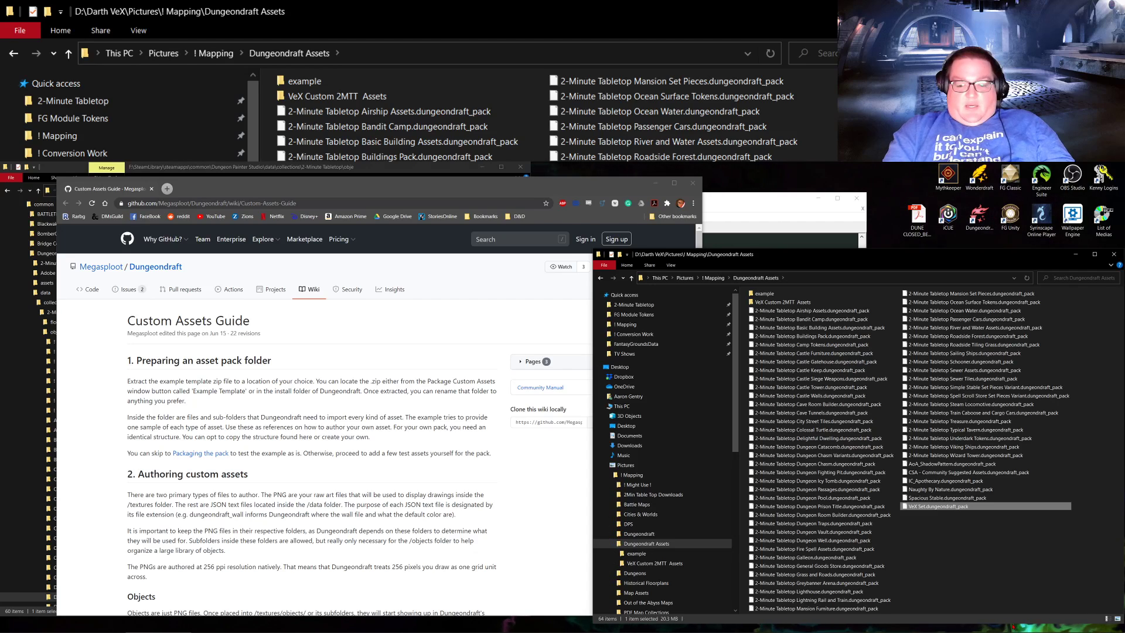
{"action": "key", "text": "Delete"}
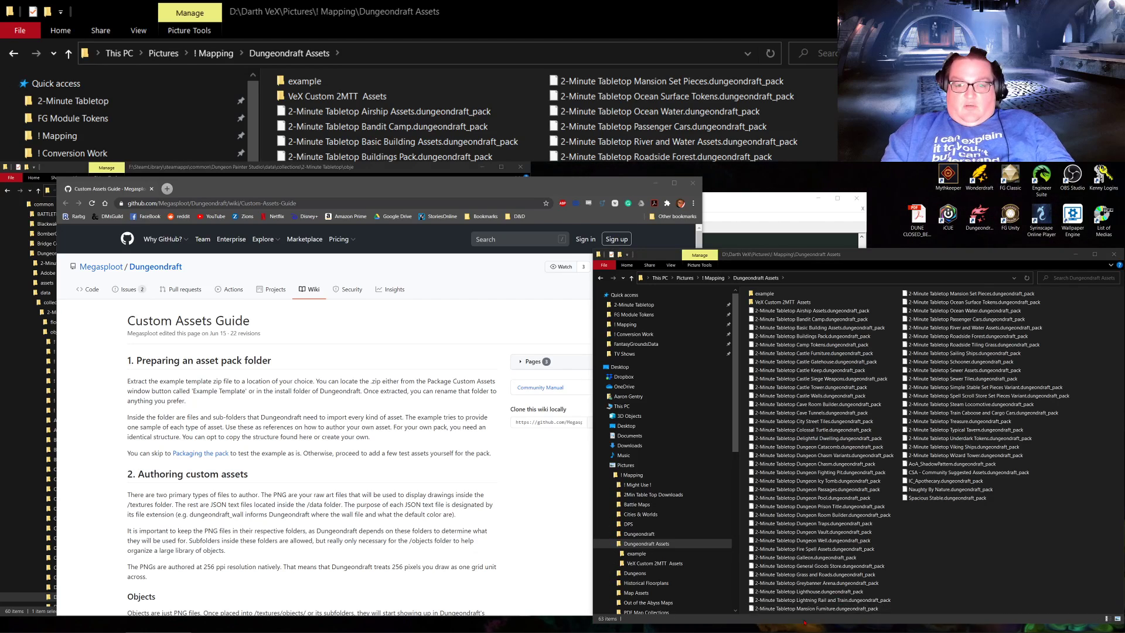
Step: Examine the example folder's structure, including its preview image and the textures and data subfolders
{"action": "left_click", "coordinate": [637, 554]}
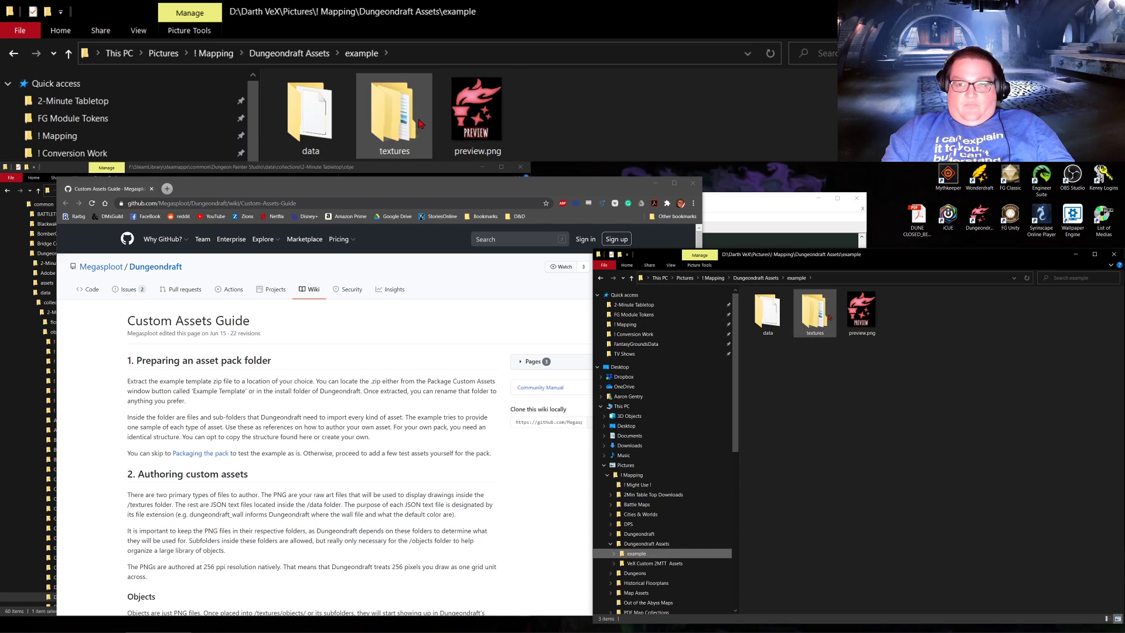
{"action": "left_click", "coordinate": [862, 312]}
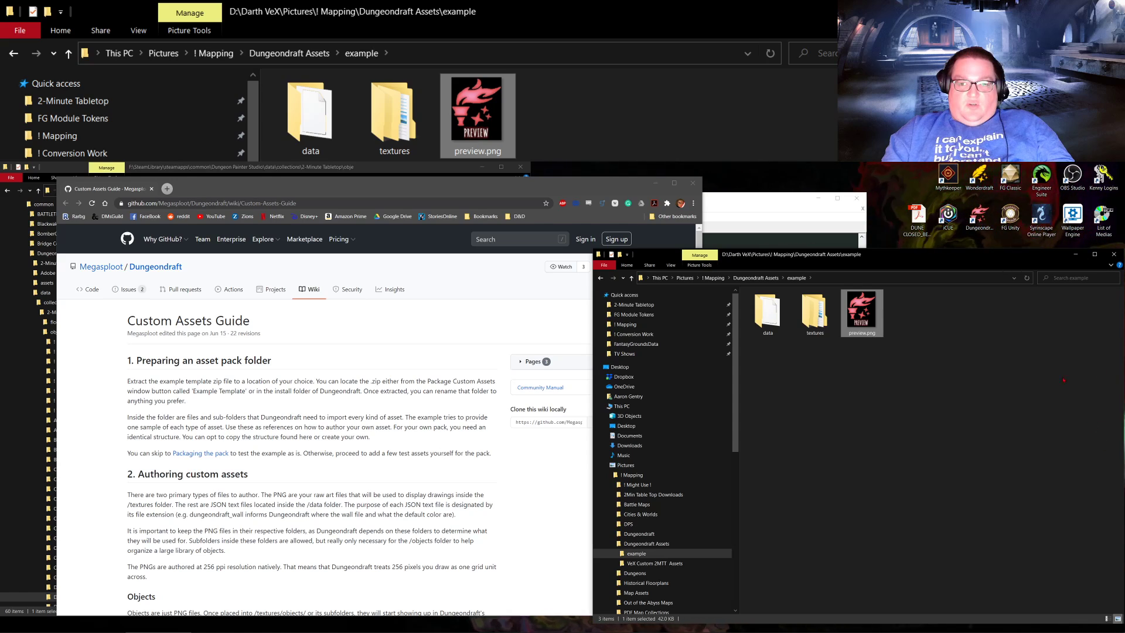
{"action": "double_click", "coordinate": [815, 316]}
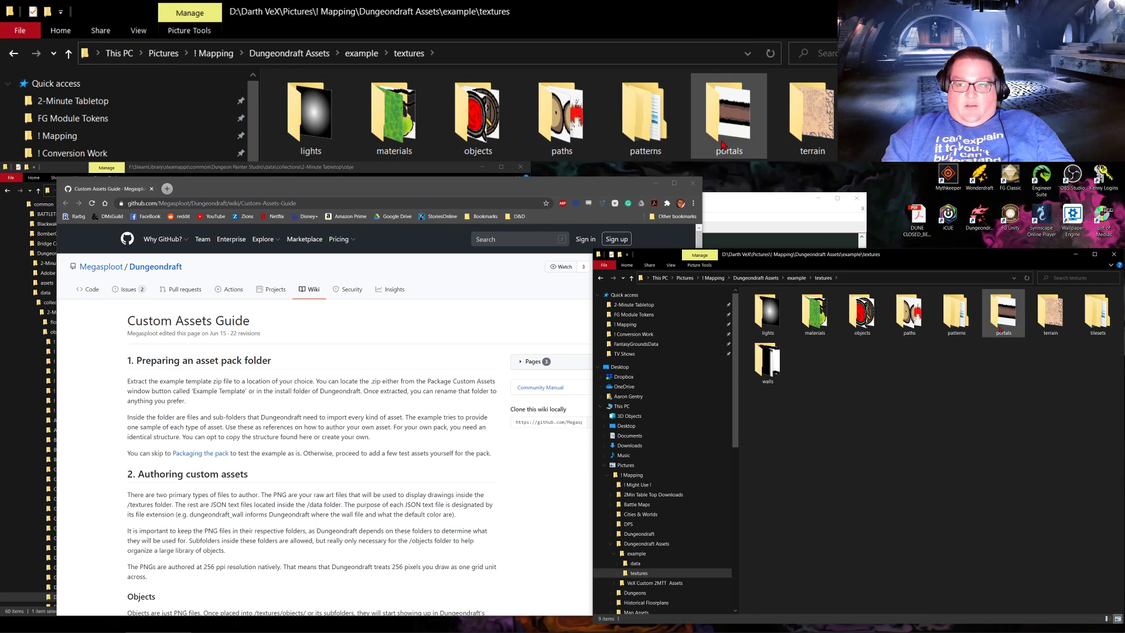
{"action": "left_click", "coordinate": [636, 565]}
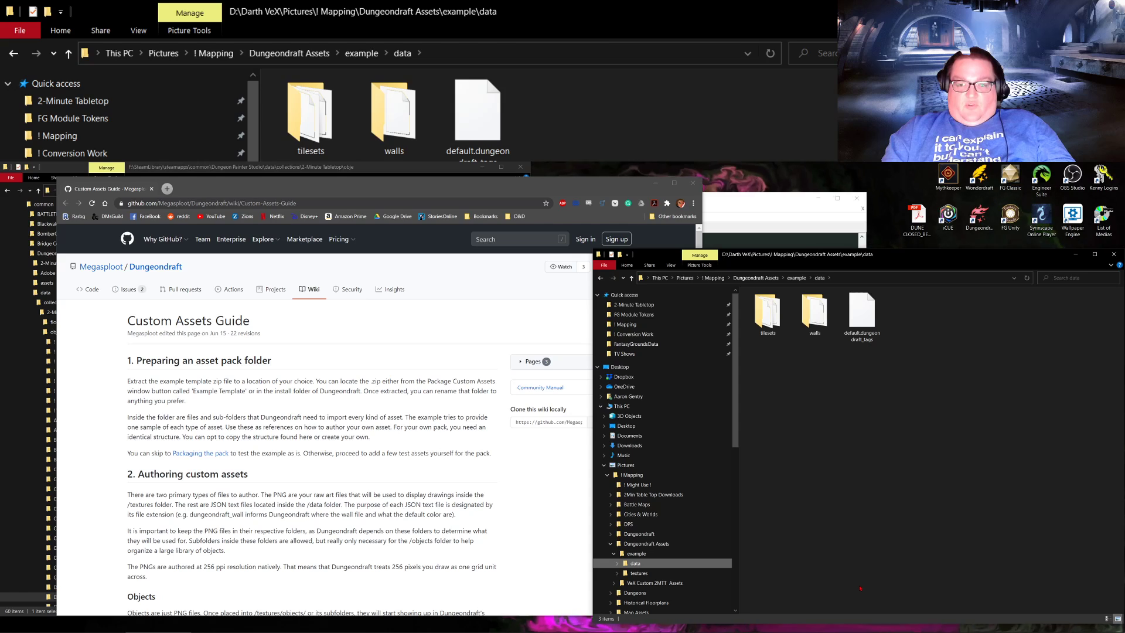
{"action": "left_click", "coordinate": [617, 545]}
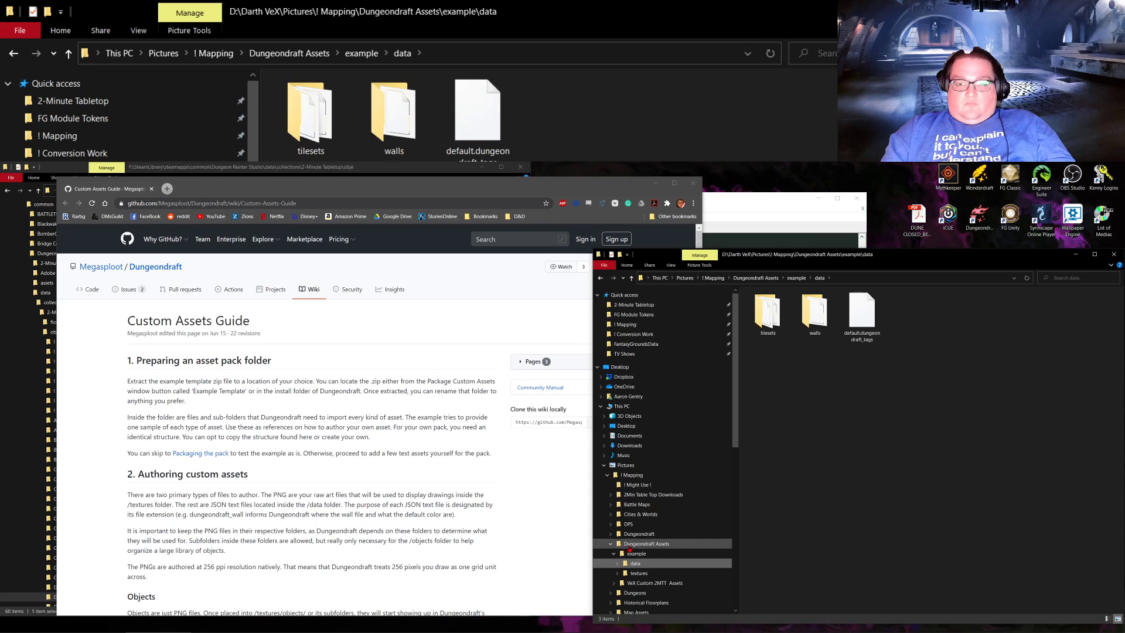
{"action": "left_click", "coordinate": [633, 553]}
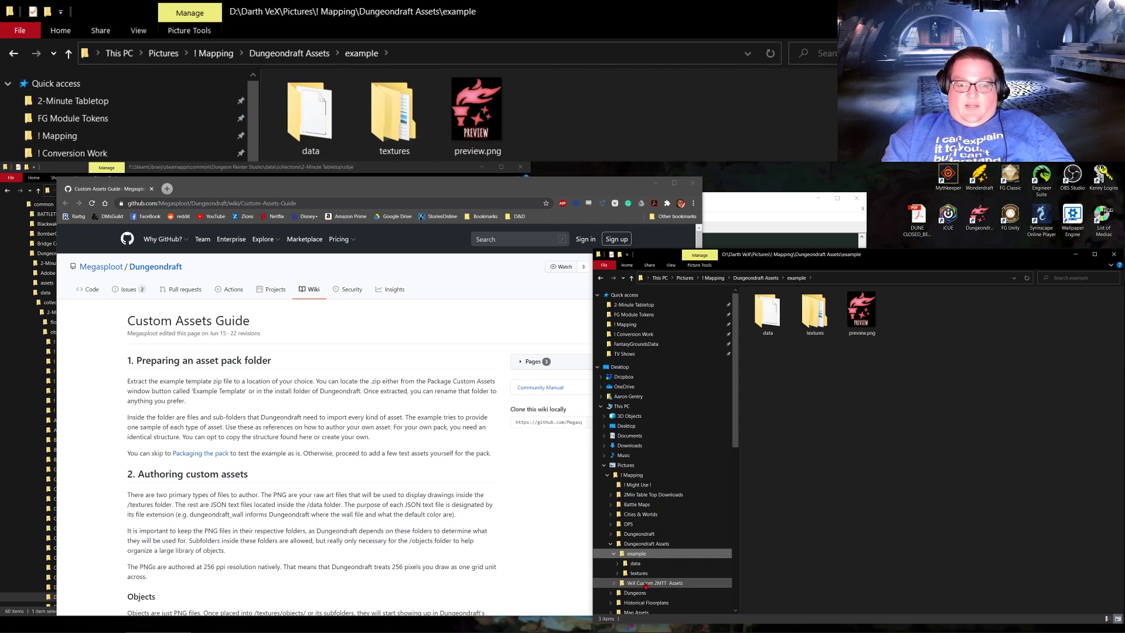
Step: Delete pack.json from the VeX Custom 2MTT Assets folder
{"action": "left_click", "coordinate": [645, 583]}
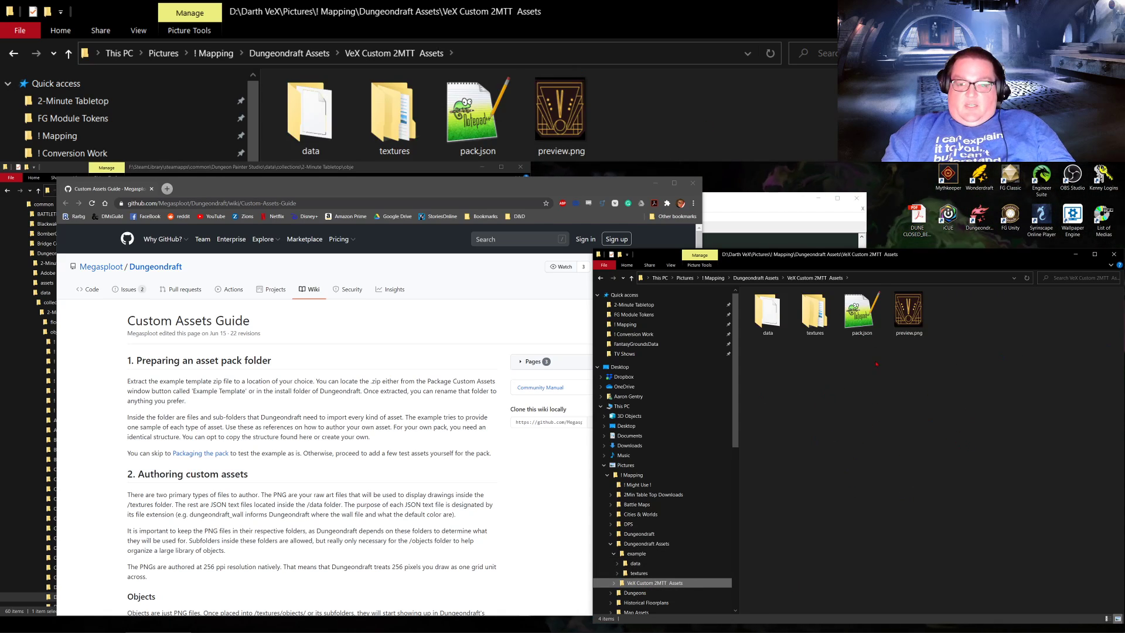
{"action": "left_click", "coordinate": [862, 313]}
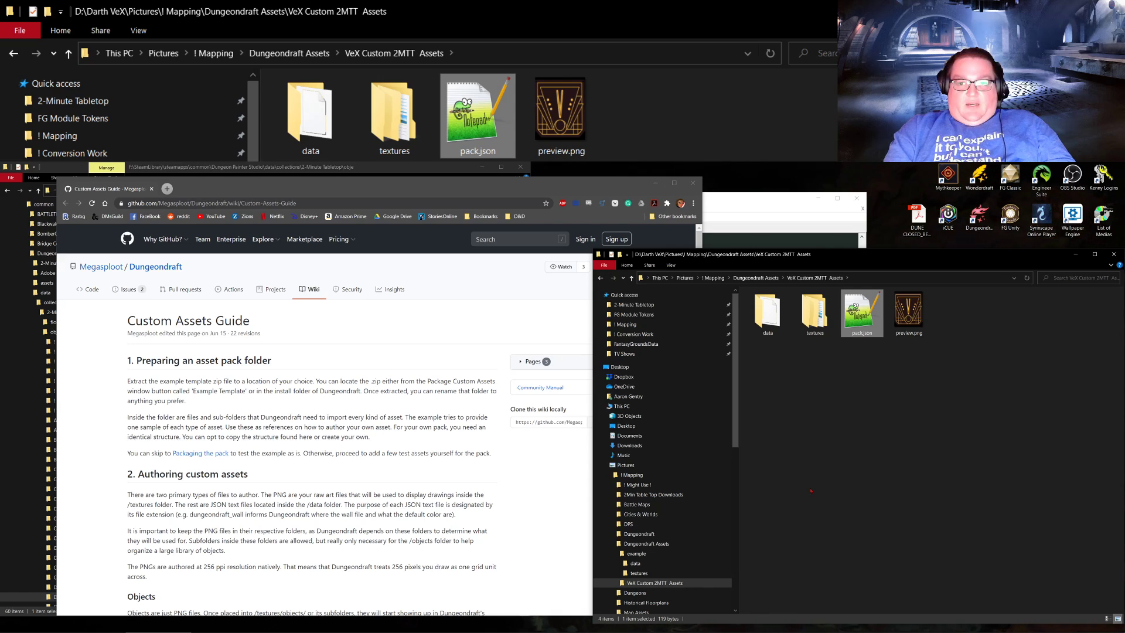
{"action": "key", "text": "Delete"}
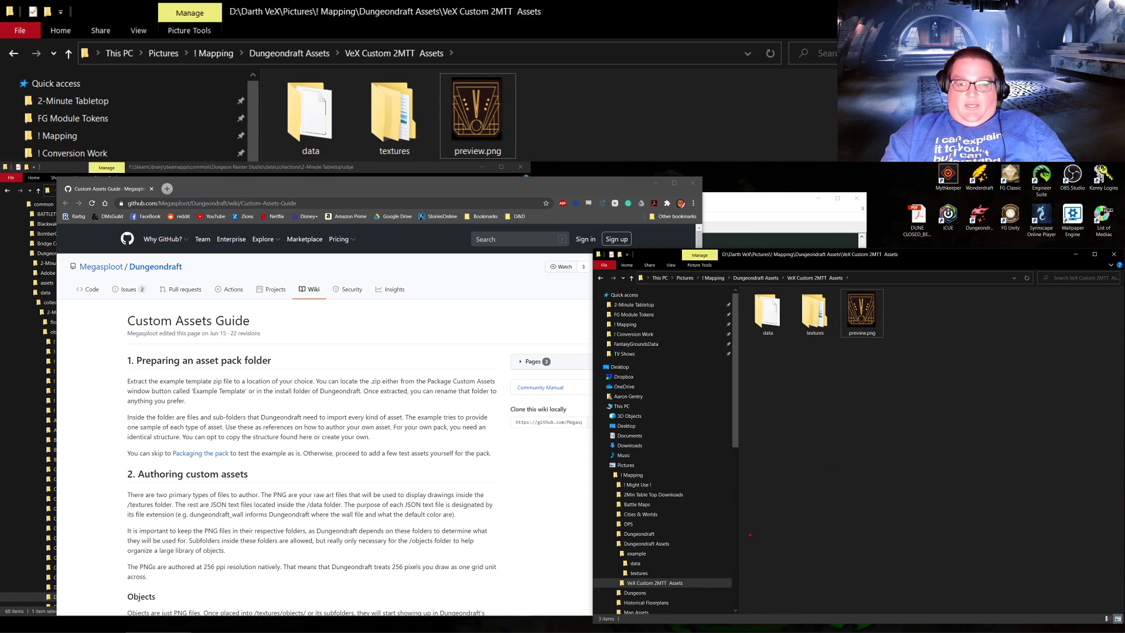
Step: Compare the data folder of VeX Custom 2MTT Assets with the data folder of the example pack
{"action": "double_click", "coordinate": [769, 316]}
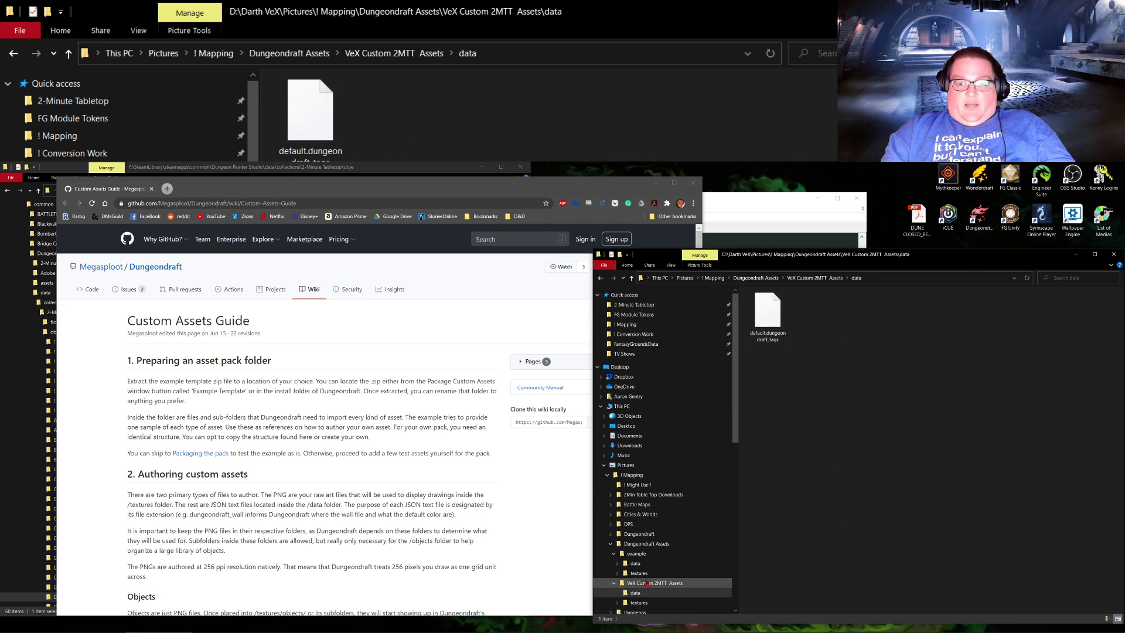
{"action": "left_click", "coordinate": [635, 563]}
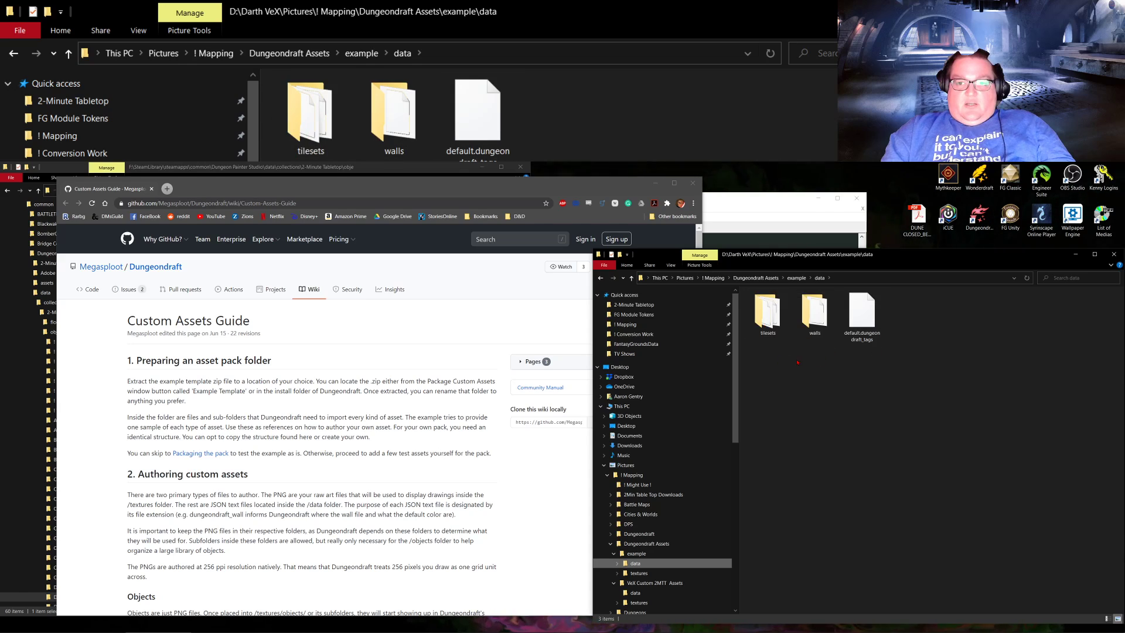
{"action": "left_click", "coordinate": [637, 592]}
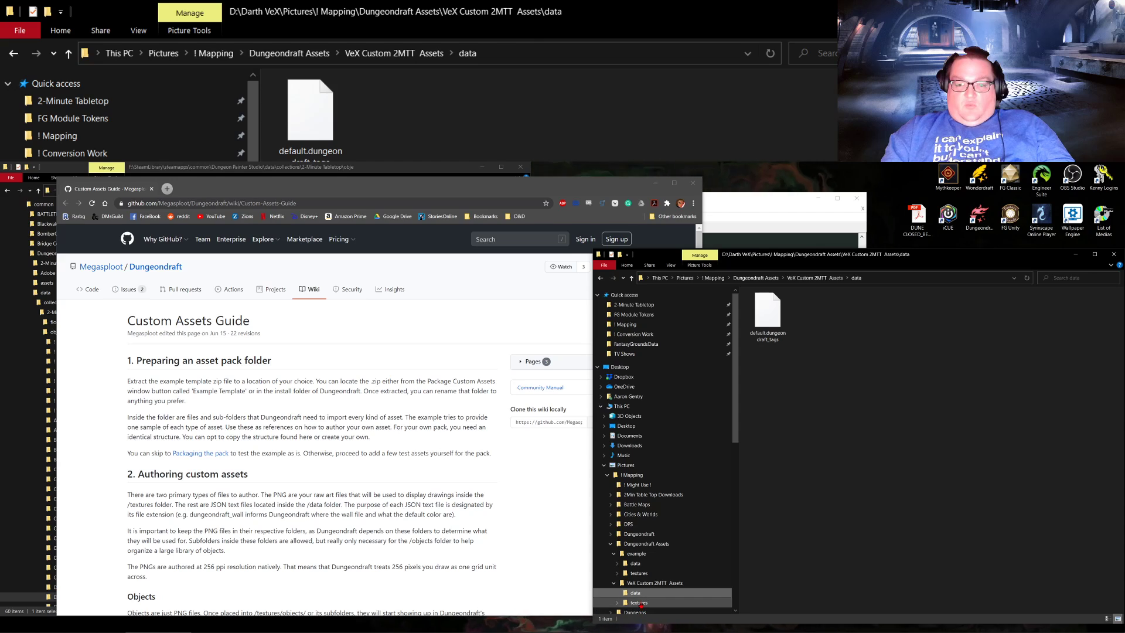
Step: Examine the texture subfolders of VeX Custom 2MTT Assets, down to the colorable folder inside patterns
{"action": "left_click", "coordinate": [639, 602]}
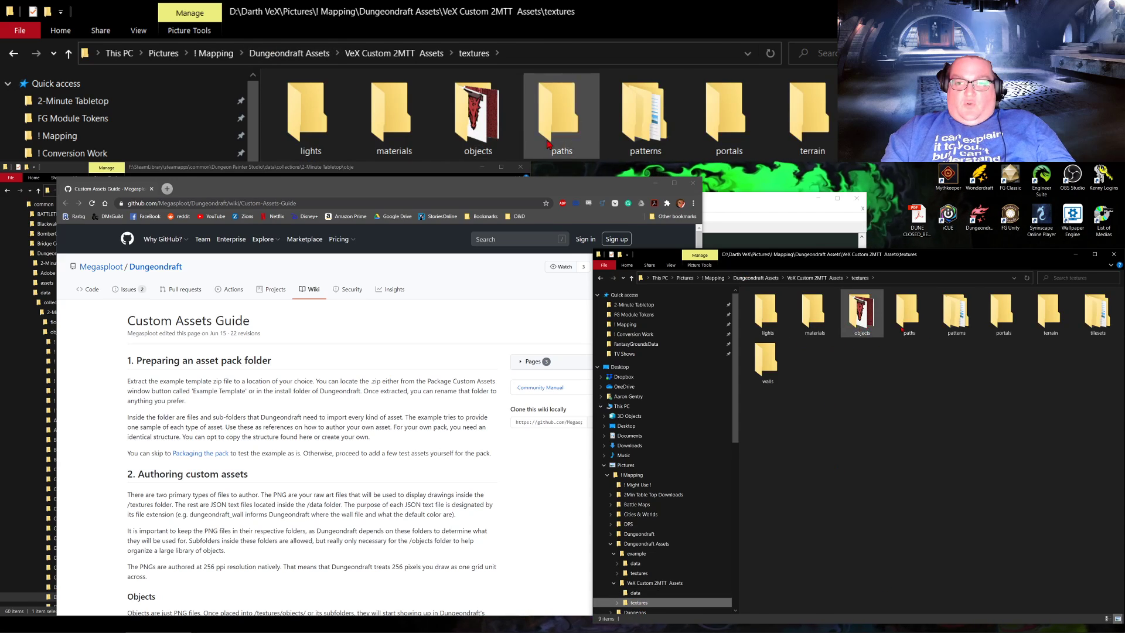
{"action": "left_click", "coordinate": [954, 331]}
{"action": "double_click", "coordinate": [954, 332]}
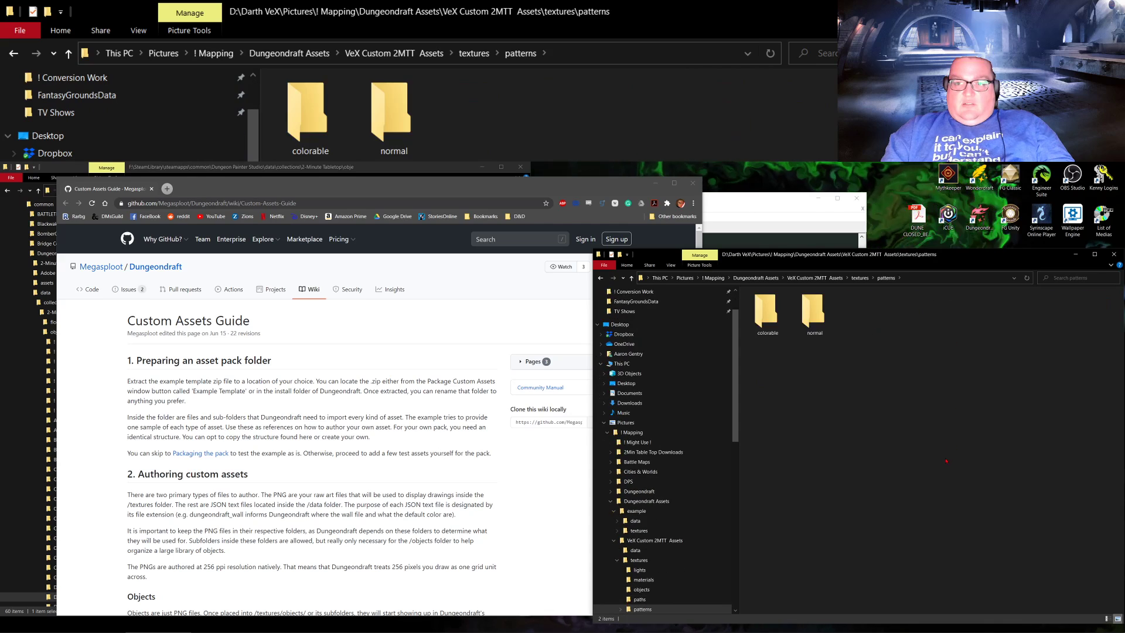
{"action": "double_click", "coordinate": [766, 313]}
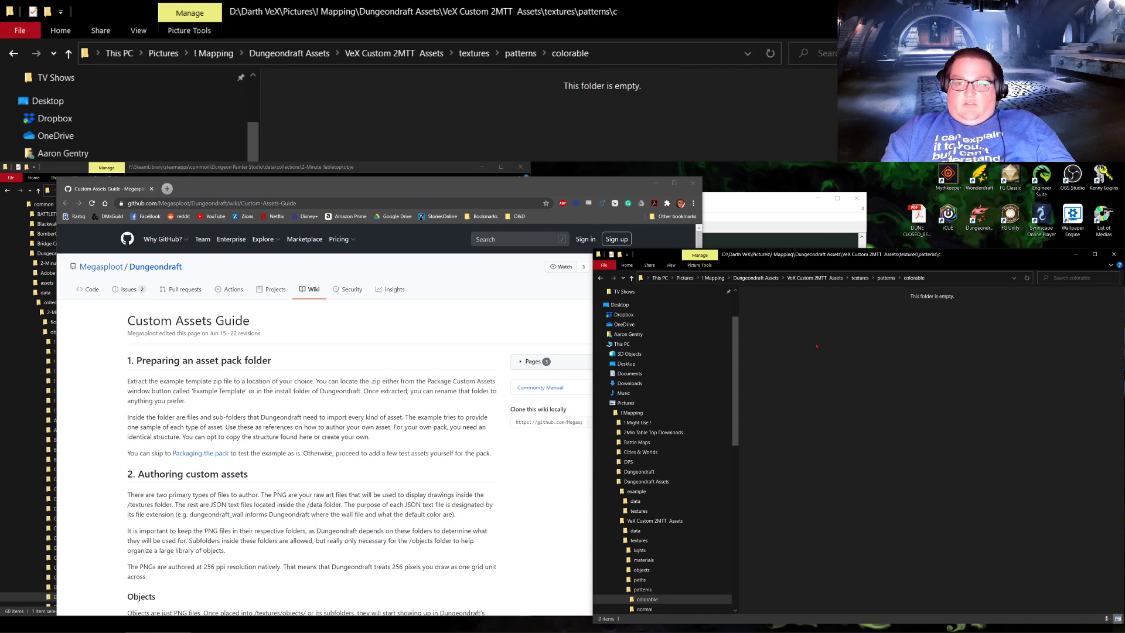
Step: Check the contents of the patterns, materials, objects and lights texture folders of VeX Custom 2MTT Assets
{"action": "double_click", "coordinate": [643, 589]}
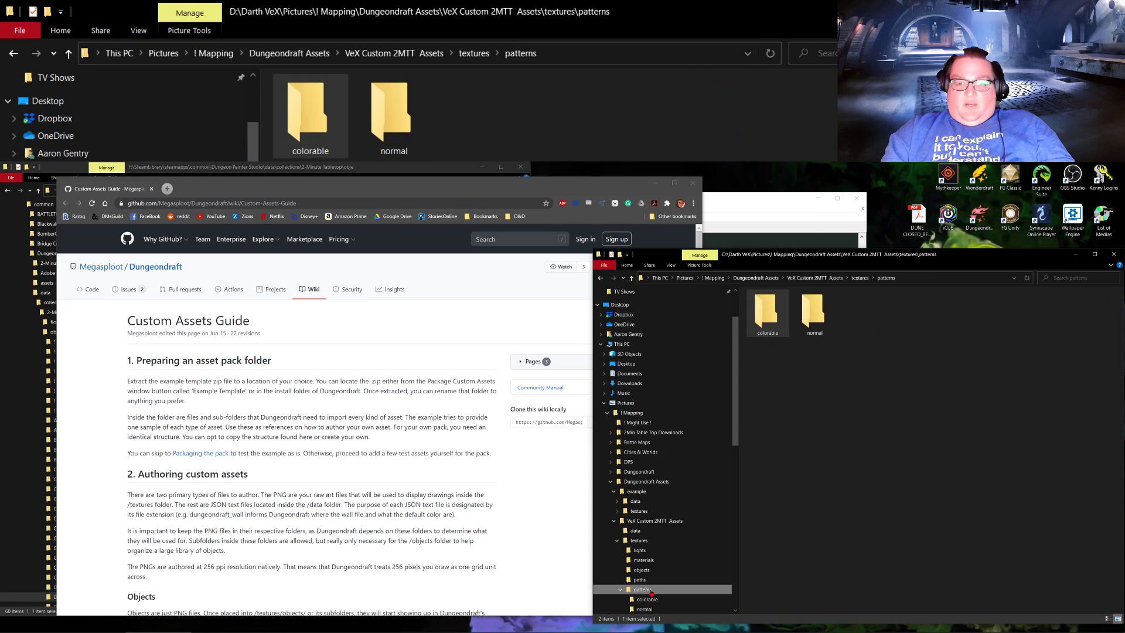
{"action": "left_click", "coordinate": [644, 560]}
{"action": "left_click", "coordinate": [642, 570]}
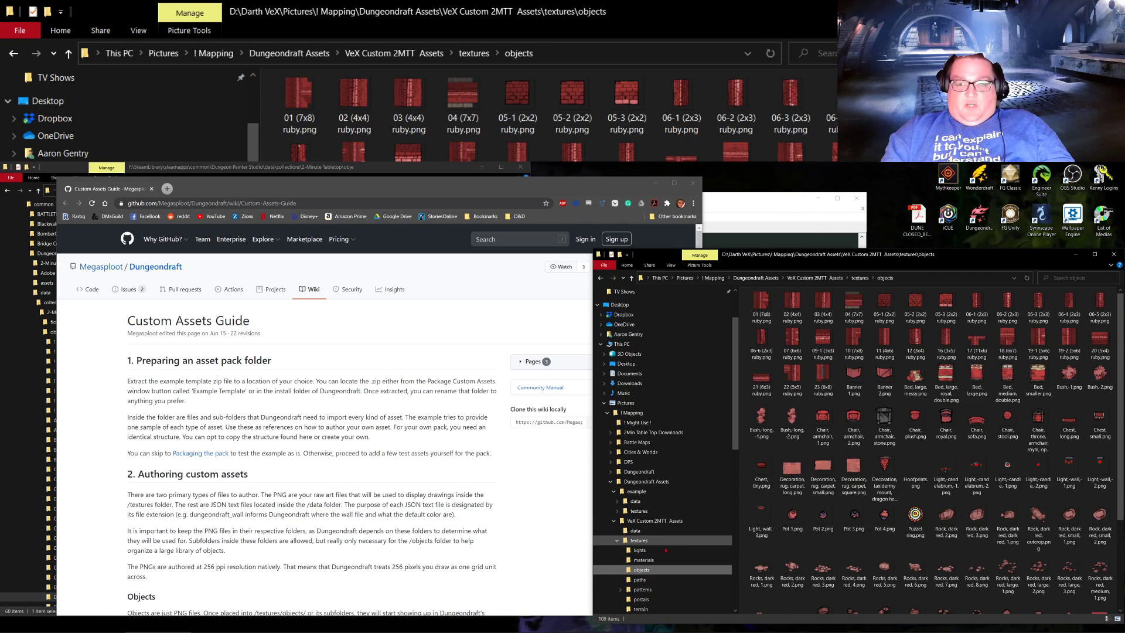
{"action": "left_click", "coordinate": [641, 551]}
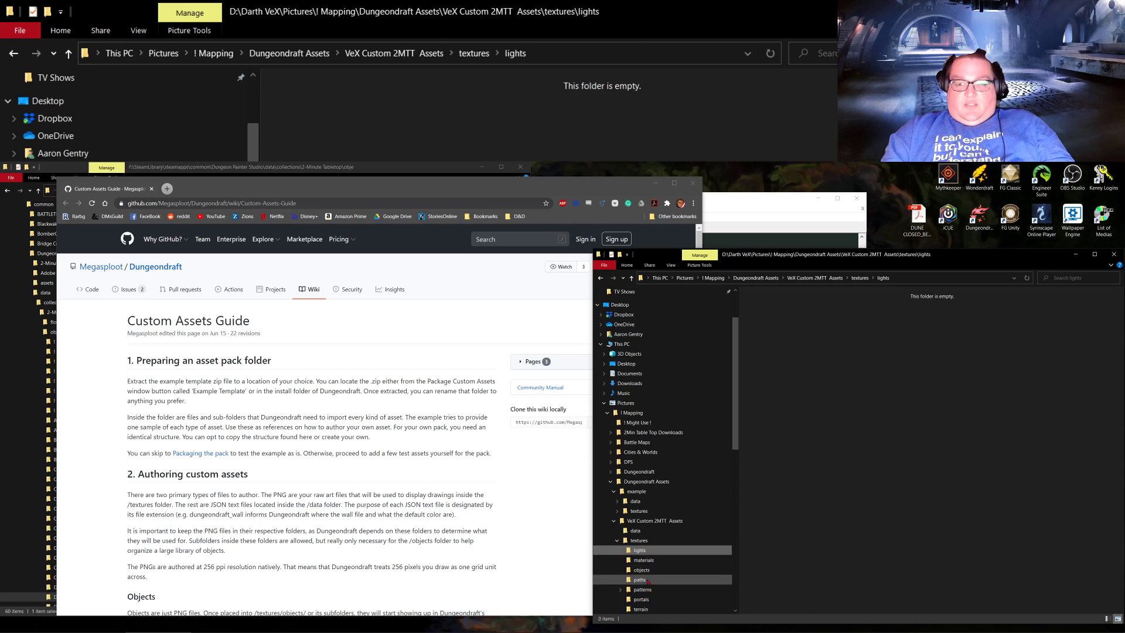
Step: Undo the accidental move of the paths folder into the patterns folder
{"action": "scroll", "coordinate": [648, 581], "scroll_direction": "down", "scroll_amount": 2}
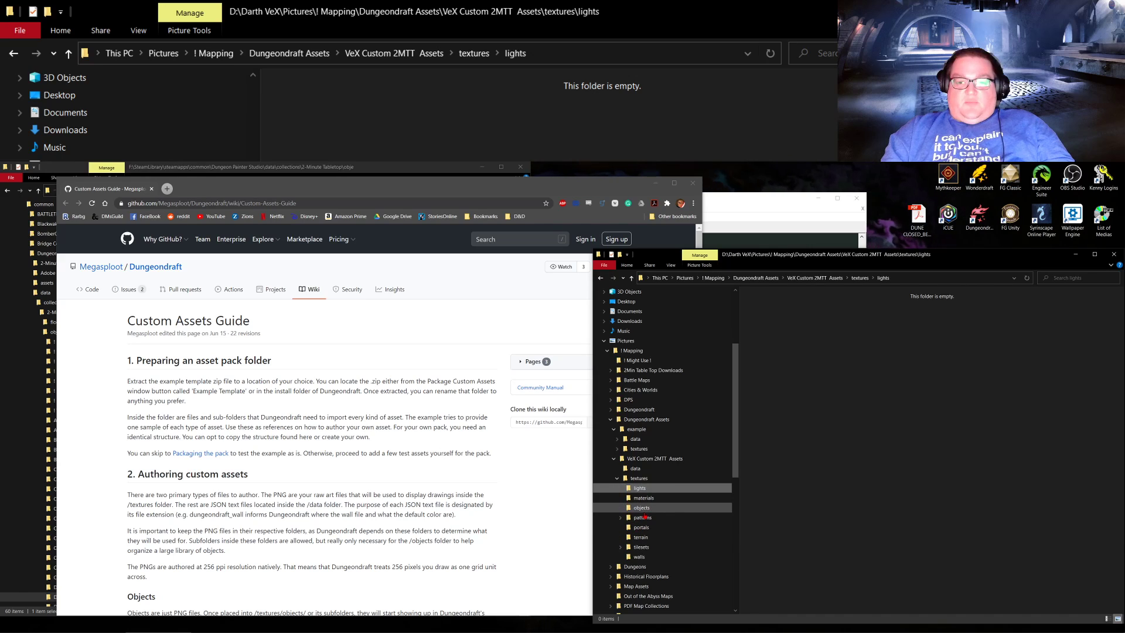
{"action": "left_click", "coordinate": [643, 518]}
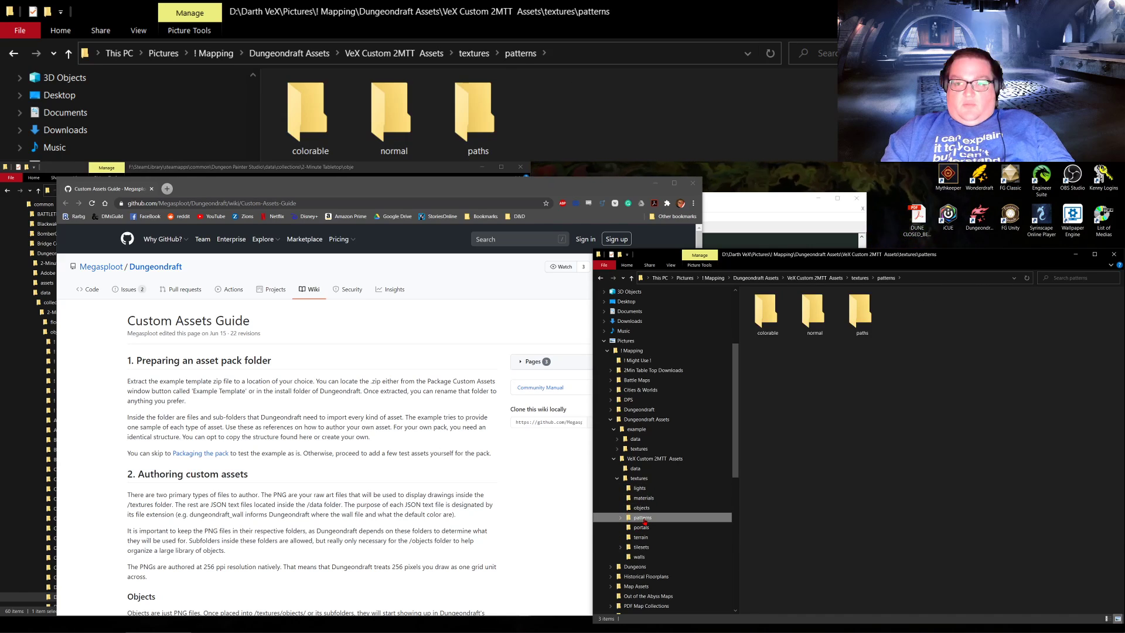
{"action": "key", "text": "ctrl+z"}
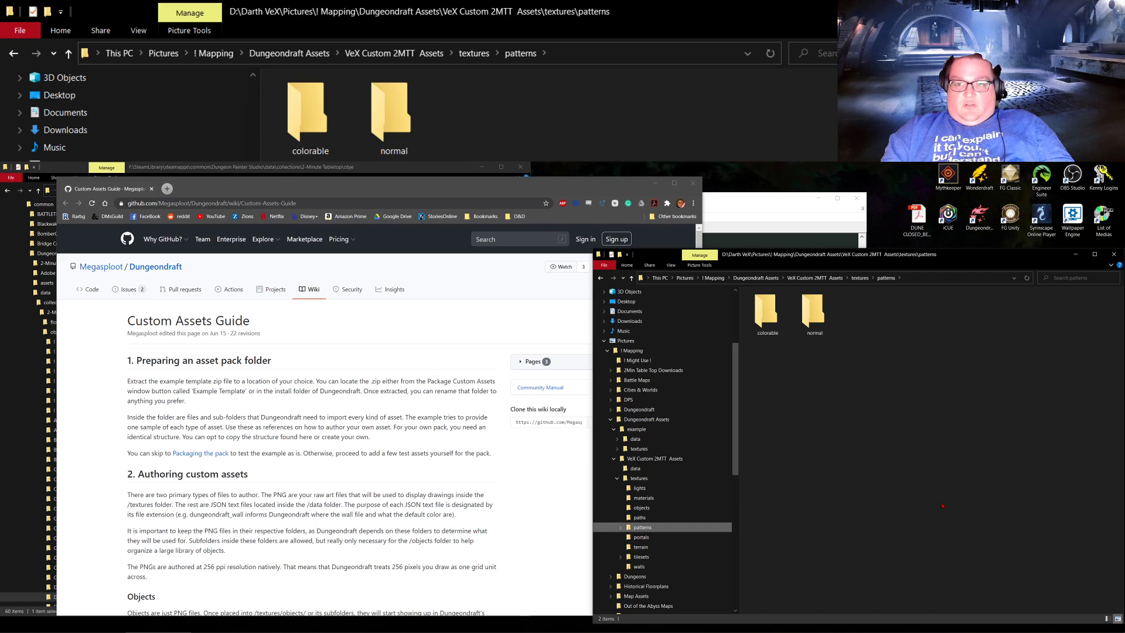
Step: Look through the images in the textures/objects folder of VeX Custom 2MTT Assets with enlarged thumbnails
{"action": "left_click", "coordinate": [646, 509]}
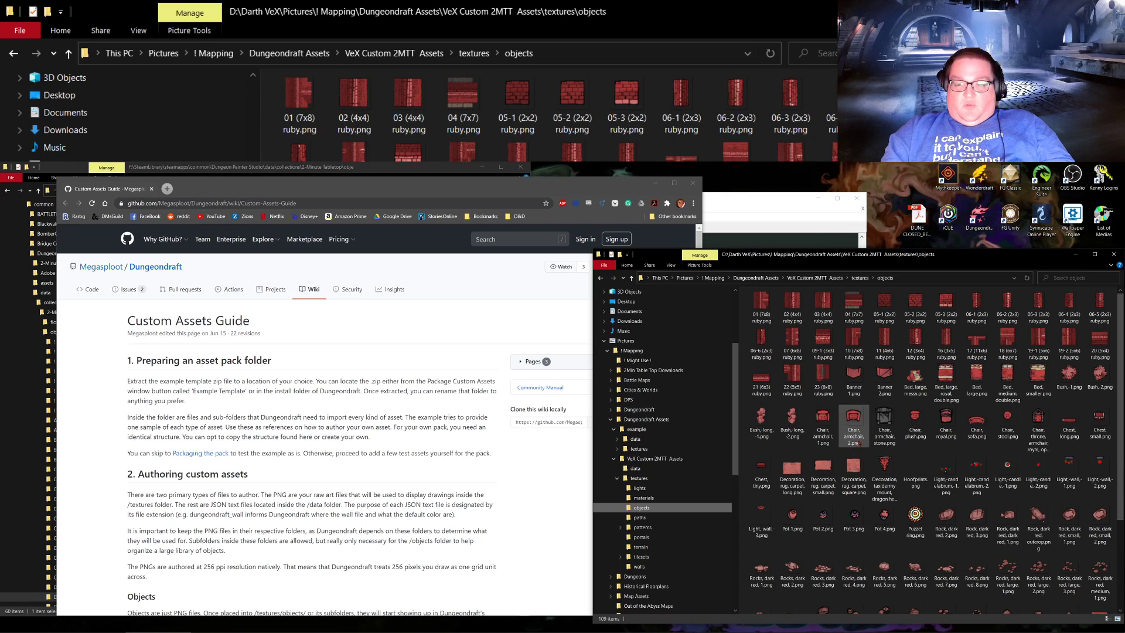
{"action": "scroll", "coordinate": [818, 447], "scroll_direction": "up", "scroll_amount": 2}
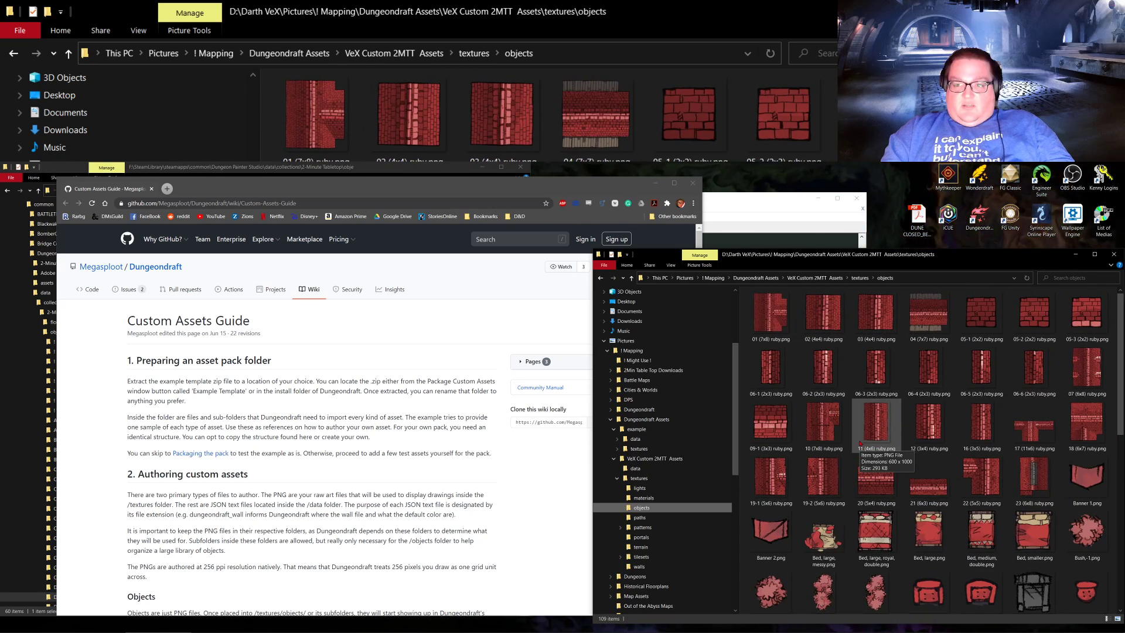
{"action": "scroll", "coordinate": [1014, 403], "scroll_direction": "down", "scroll_amount": 10}
{"action": "scroll", "coordinate": [1015, 403], "scroll_direction": "up", "scroll_amount": 4}
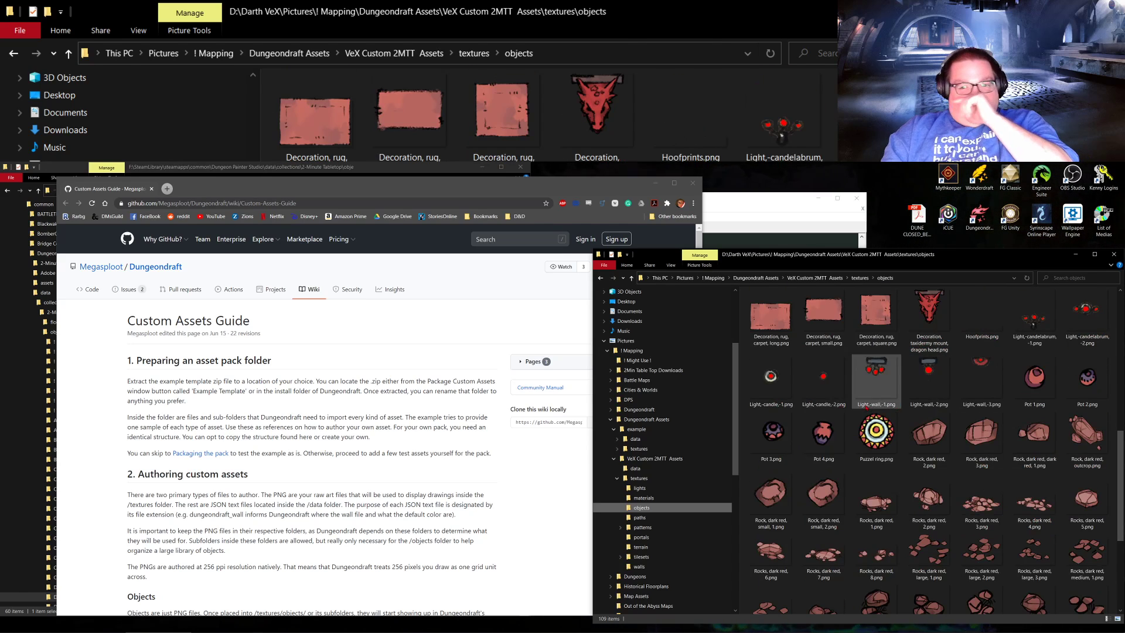
{"action": "scroll", "coordinate": [938, 457], "scroll_direction": "down", "scroll_amount": 4}
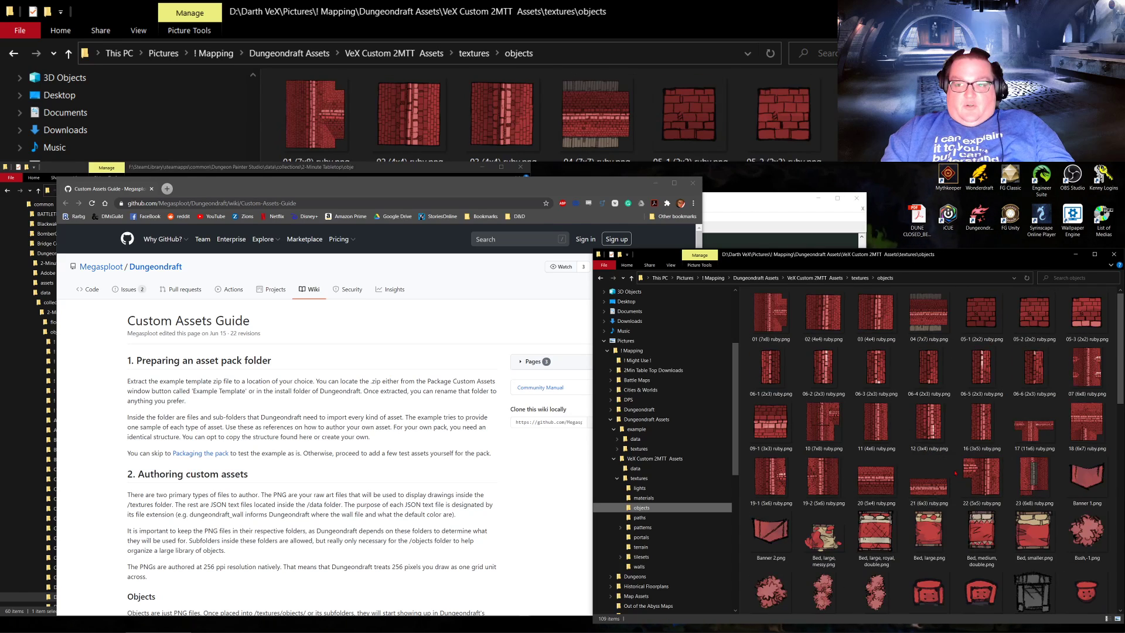
{"action": "scroll", "coordinate": [961, 469], "scroll_direction": "up", "scroll_amount": 10}
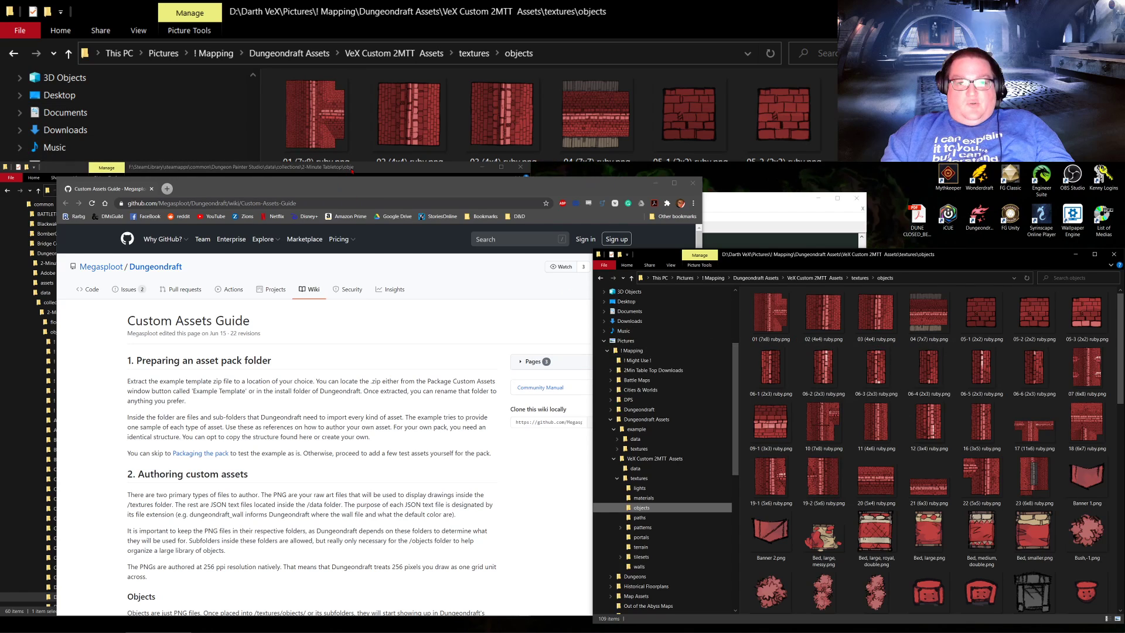
Step: Open the objects folder of the 2-Minute Tabletop collection within Dungeon Painter Studio's data/collections folder
{"action": "left_click", "coordinate": [352, 169]}
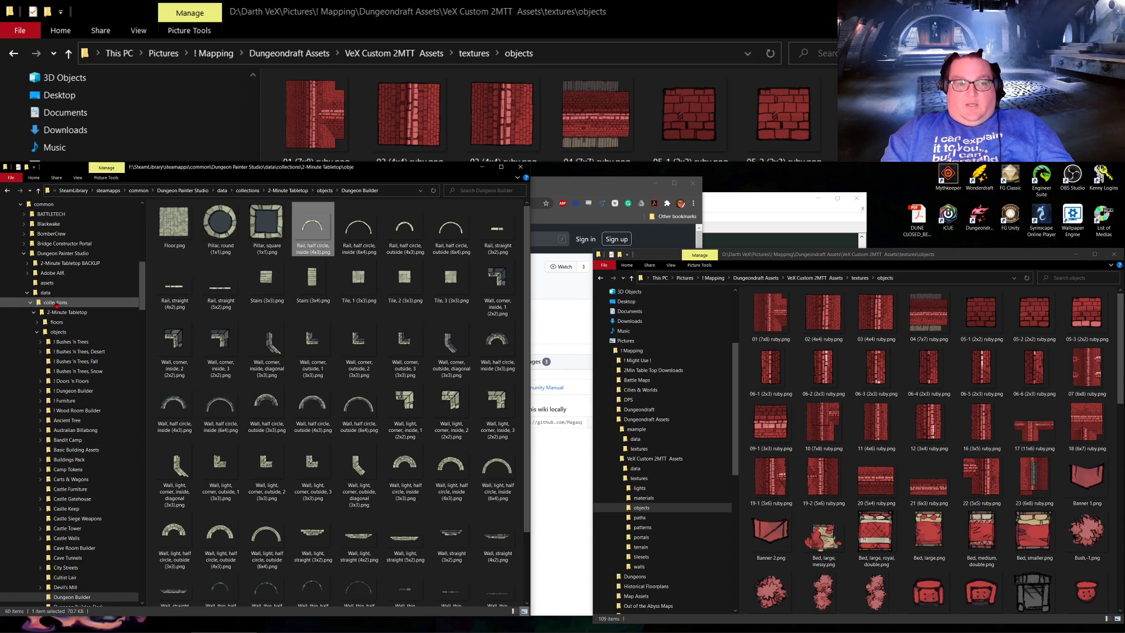
{"action": "left_click", "coordinate": [62, 253]}
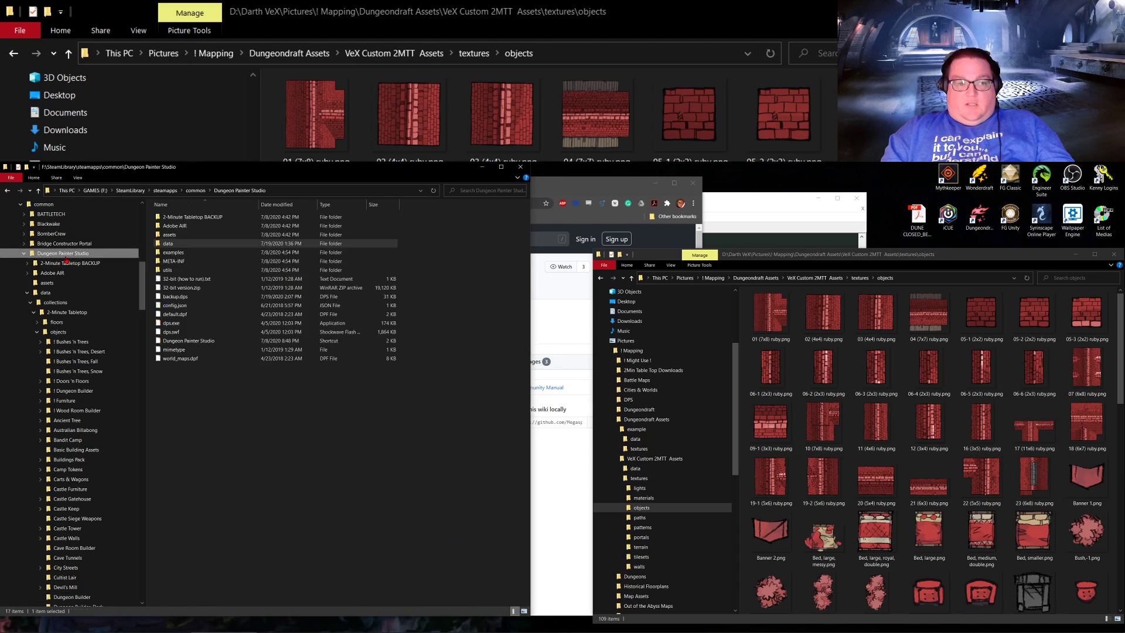
{"action": "double_click", "coordinate": [170, 244]}
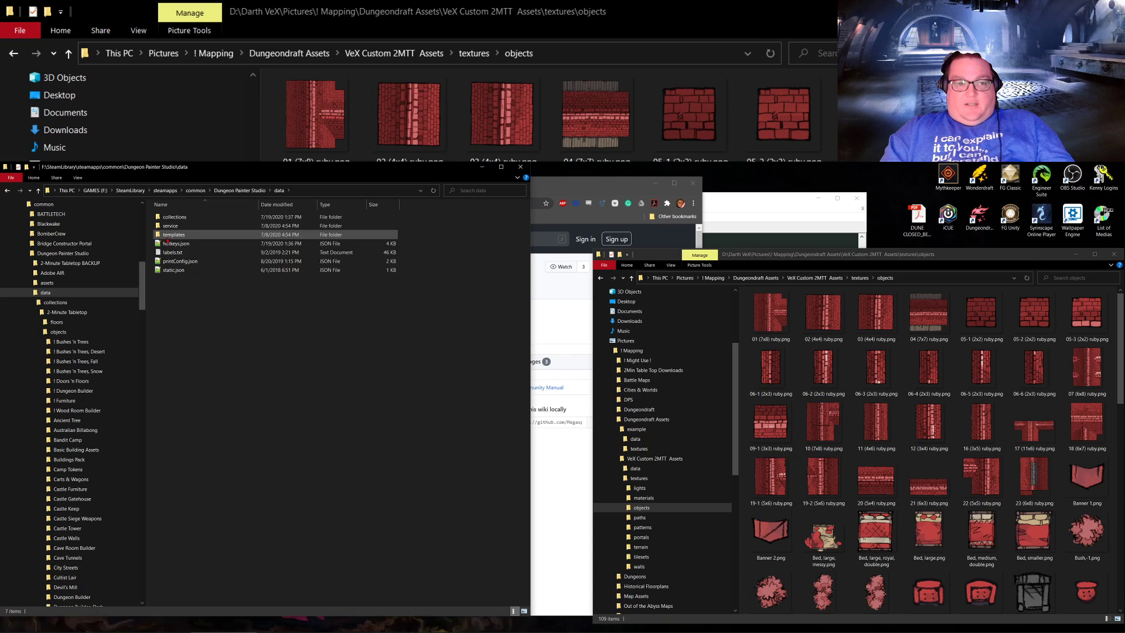
{"action": "double_click", "coordinate": [183, 219]}
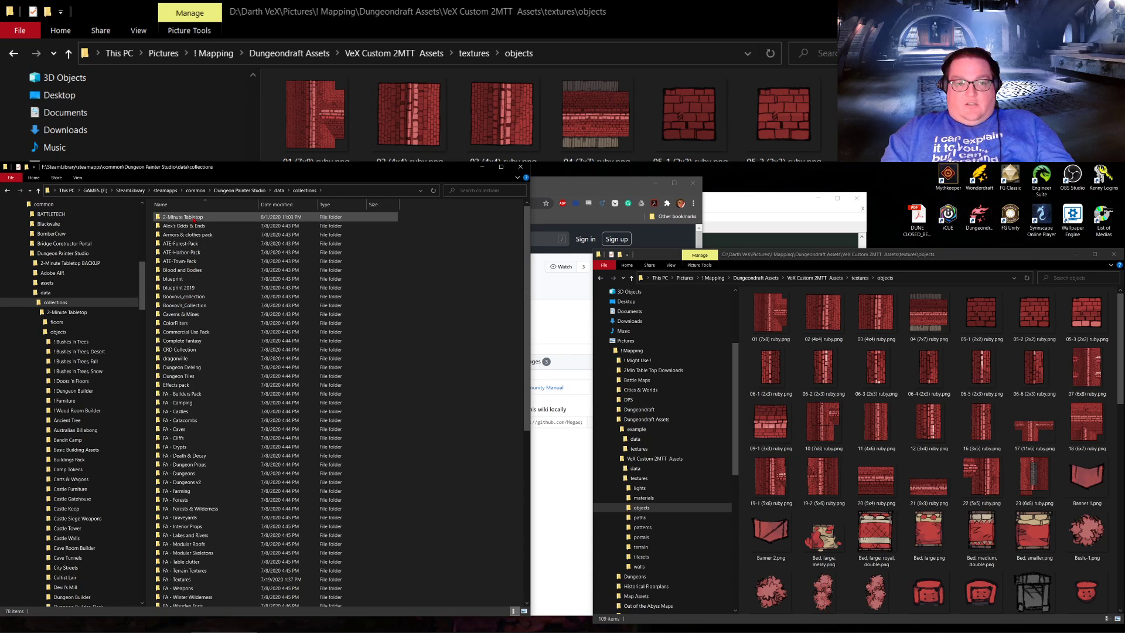
{"action": "double_click", "coordinate": [193, 218]}
{"action": "double_click", "coordinate": [172, 225]}
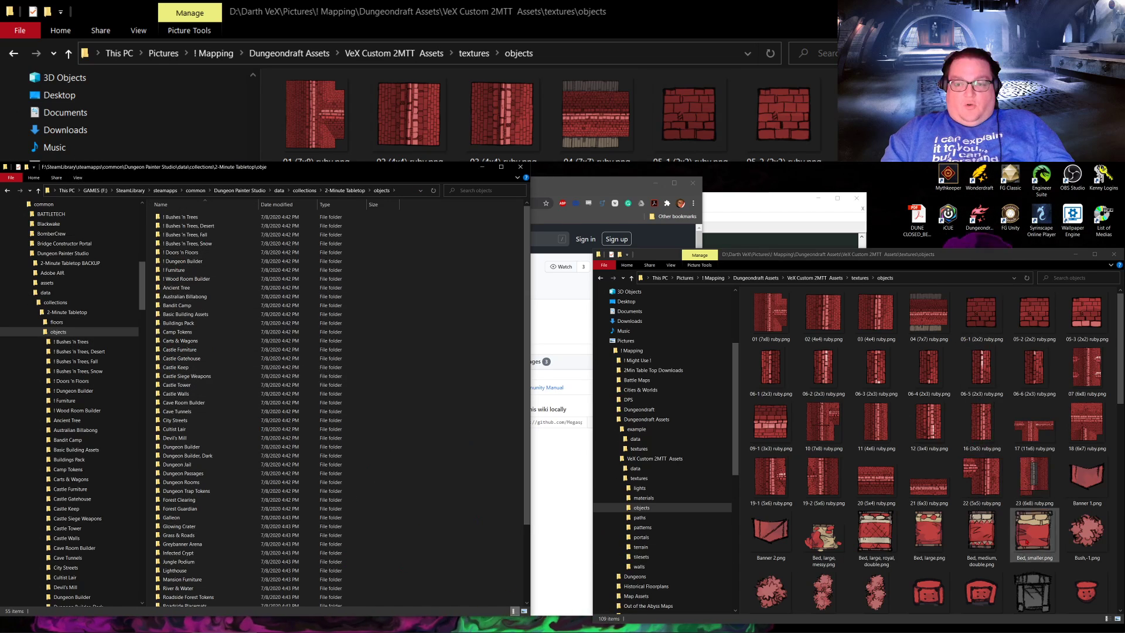
Step: Review the images in the custom pack's objects folder and the default.dungeondraft_tags file in its data folder
{"action": "scroll", "coordinate": [984, 451], "scroll_direction": "down", "scroll_amount": 3}
{"action": "scroll", "coordinate": [989, 454], "scroll_direction": "down", "scroll_amount": 7}
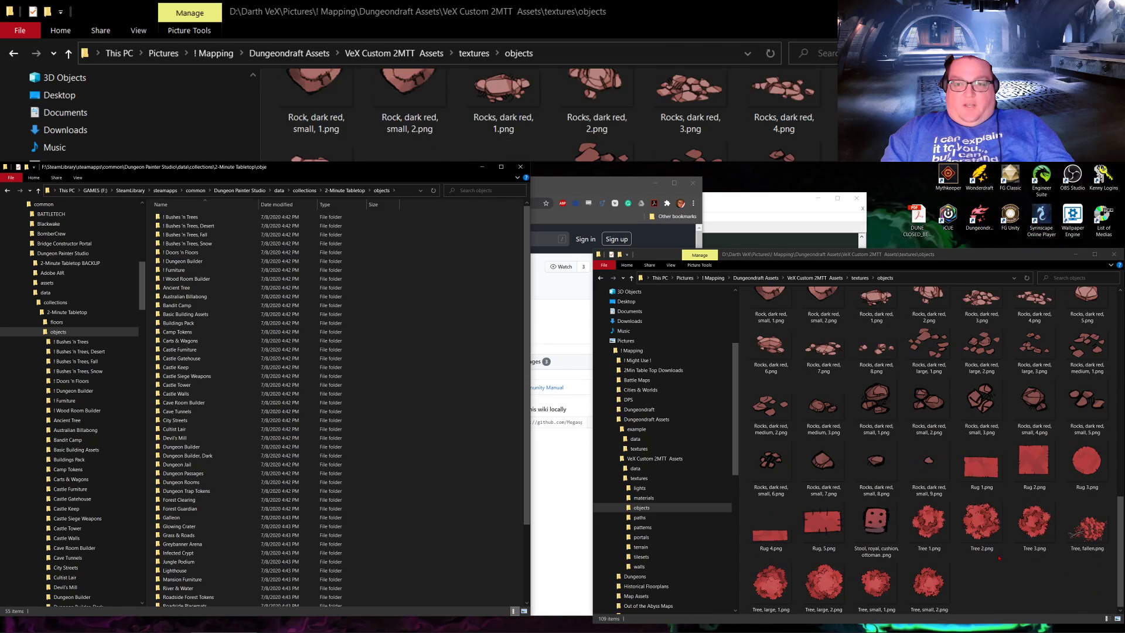
{"action": "scroll", "coordinate": [928, 516], "scroll_direction": "up", "scroll_amount": 10}
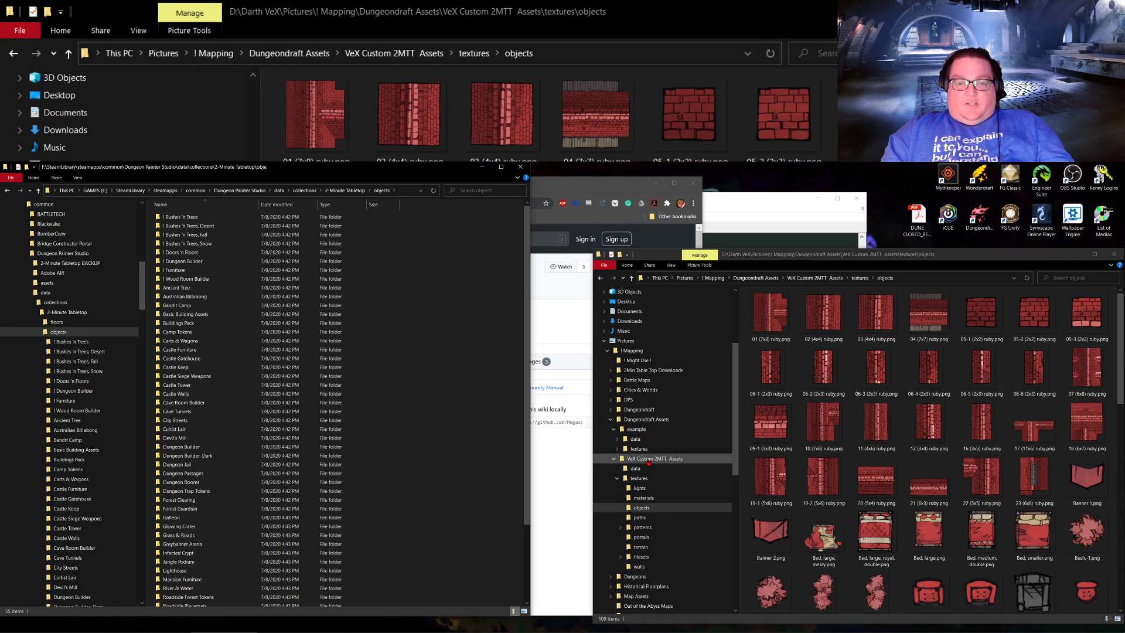
{"action": "left_click", "coordinate": [649, 460]}
{"action": "left_click", "coordinate": [645, 469]}
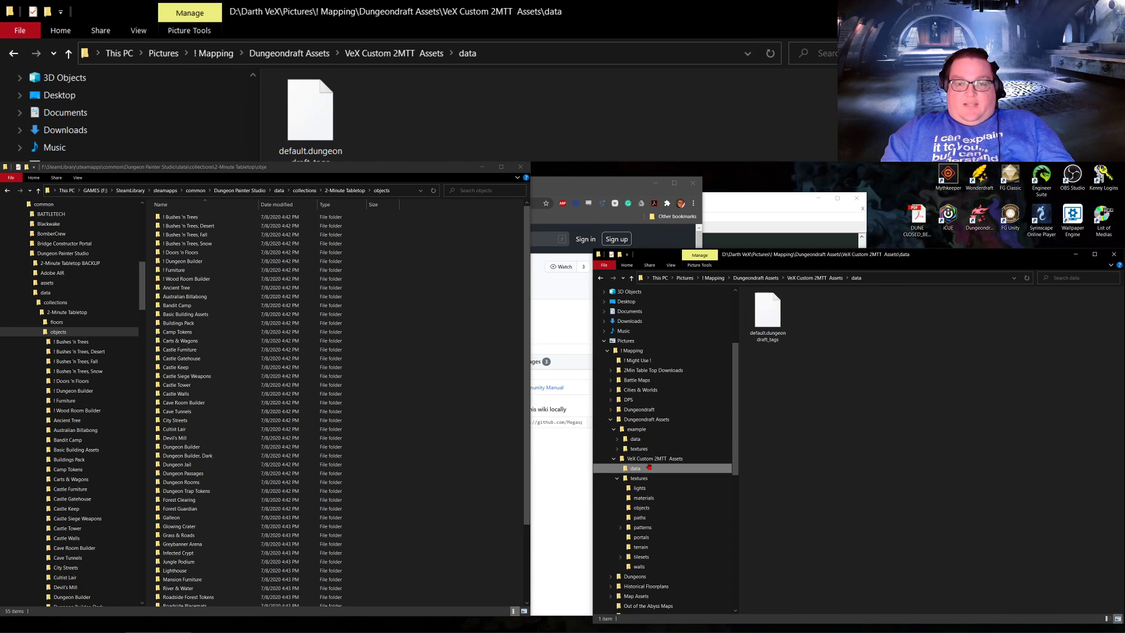
{"action": "left_click", "coordinate": [765, 313]}
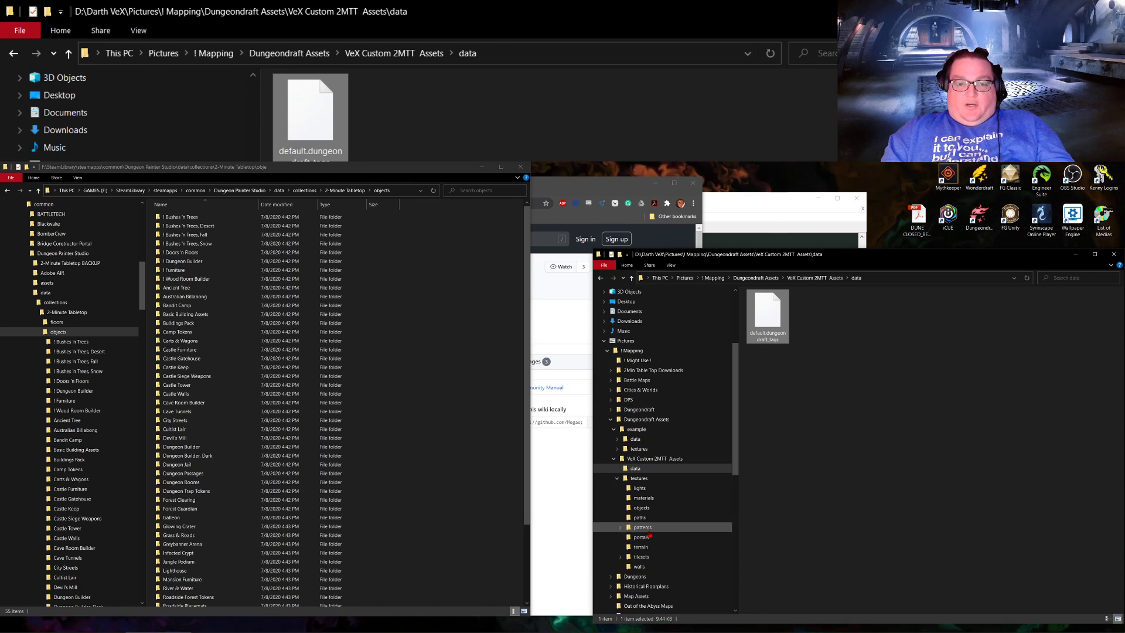
Step: Copy the rail, stairs, tile and light half-circle wall images from ! Dungeon Builder into the custom pack's textures/objects folder
{"action": "left_click", "coordinate": [643, 507]}
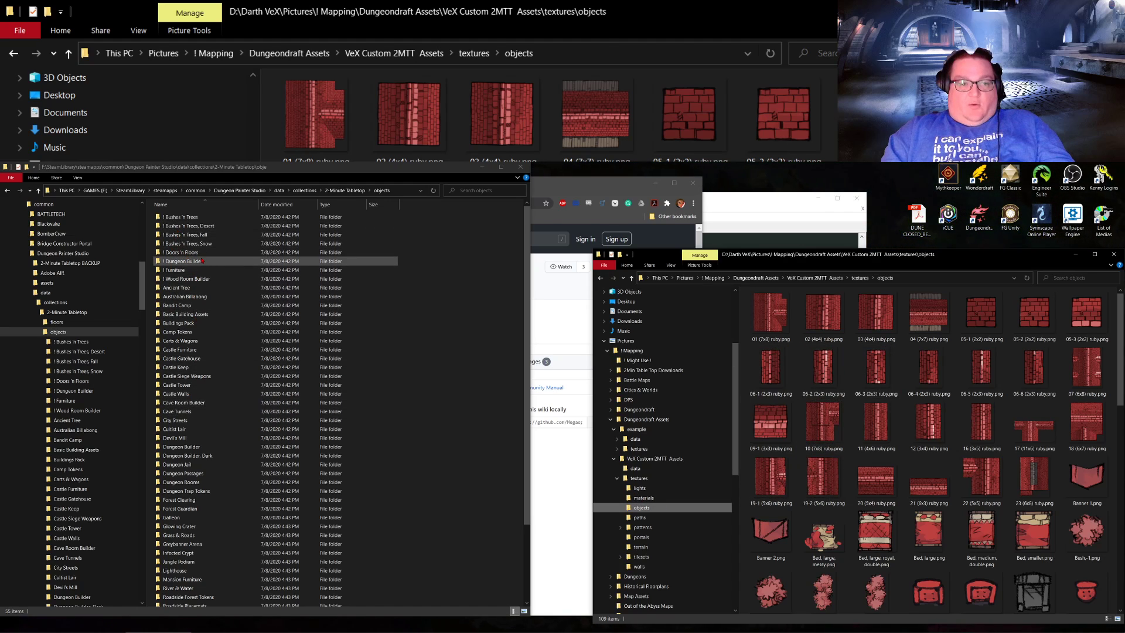
{"action": "double_click", "coordinate": [202, 262]}
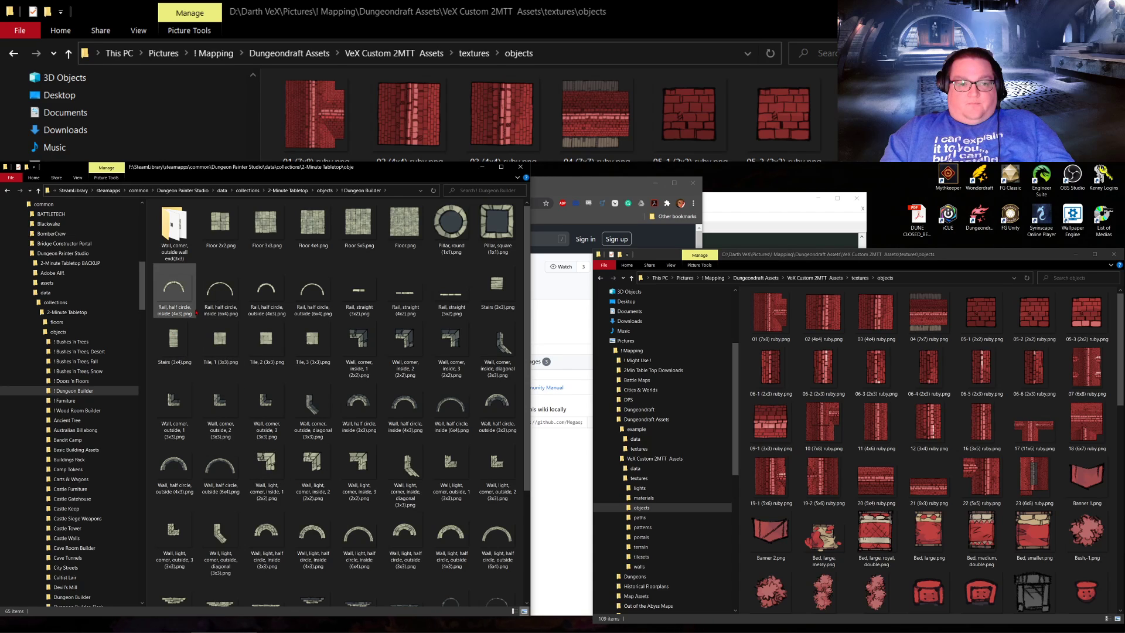
{"action": "left_click", "coordinate": [228, 299], "text": "ctrl"}
{"action": "left_click", "coordinate": [267, 296], "text": "ctrl"}
{"action": "left_click", "coordinate": [313, 296], "text": "ctrl"}
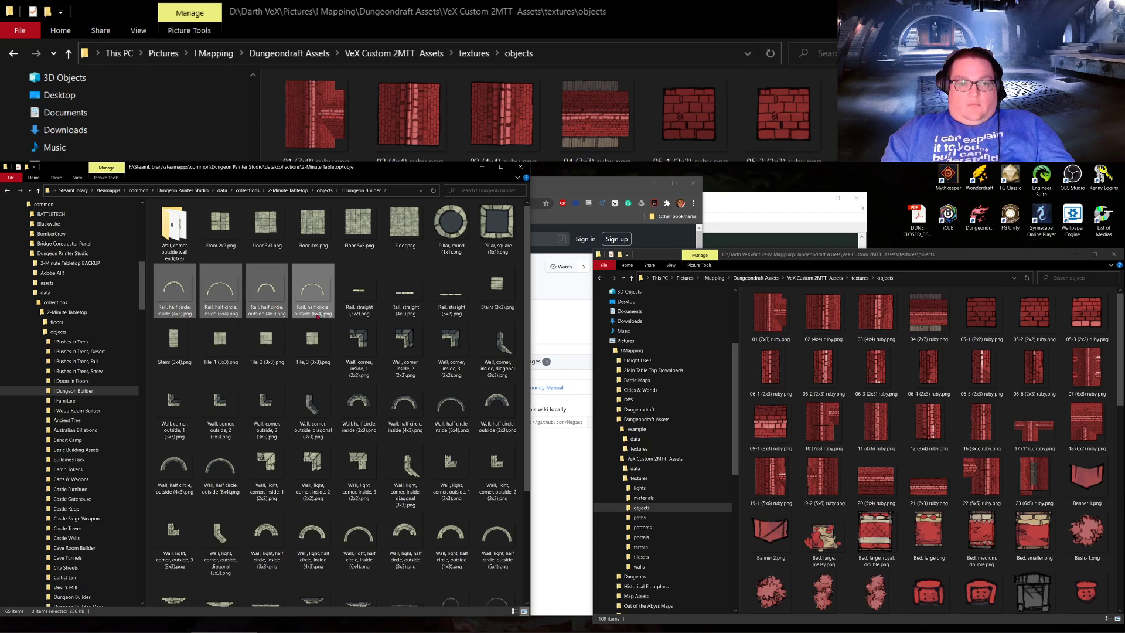
{"action": "left_click", "coordinate": [359, 293], "text": "ctrl"}
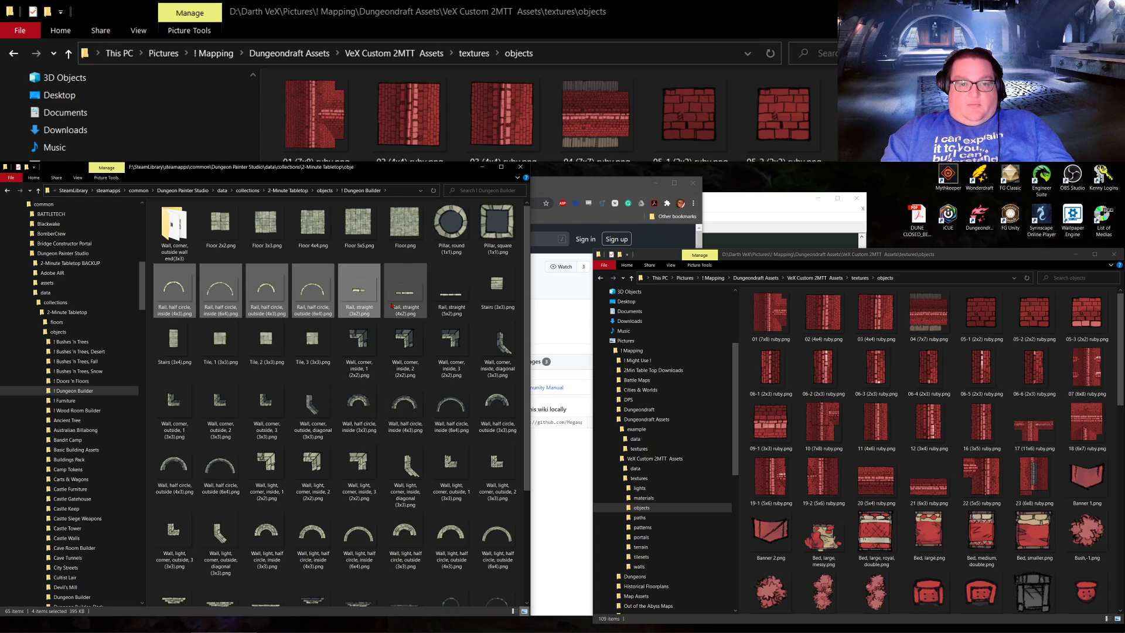
{"action": "left_click", "coordinate": [405, 293], "text": "ctrl"}
{"action": "left_click", "coordinate": [451, 293], "text": "ctrl"}
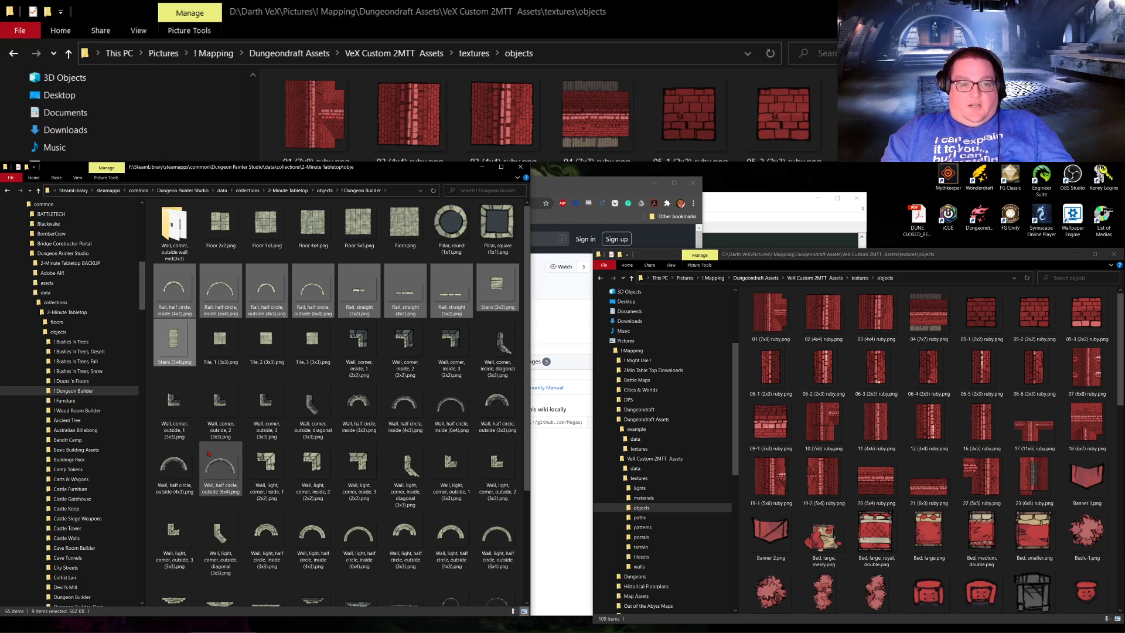
{"action": "left_click", "coordinate": [220, 340], "text": "ctrl"}
{"action": "left_click", "coordinate": [266, 340], "text": "ctrl"}
{"action": "left_click", "coordinate": [312, 340], "text": "ctrl"}
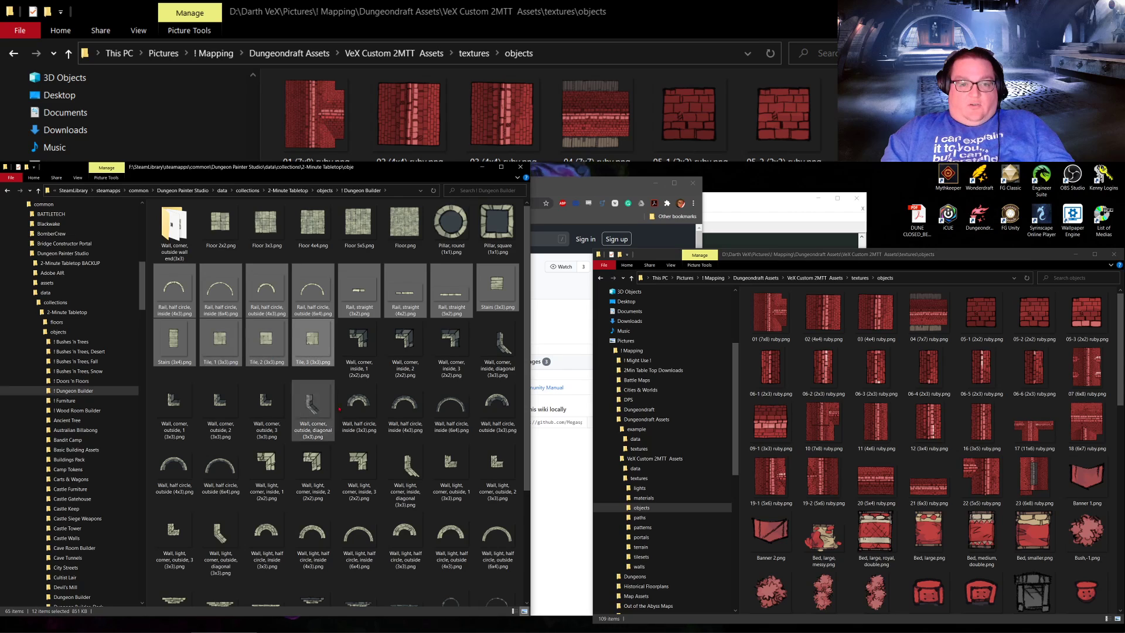
{"action": "left_click", "coordinate": [324, 538], "text": "ctrl"}
{"action": "left_click", "coordinate": [405, 536], "text": "ctrl"}
{"action": "left_click", "coordinate": [451, 536], "text": "ctrl"}
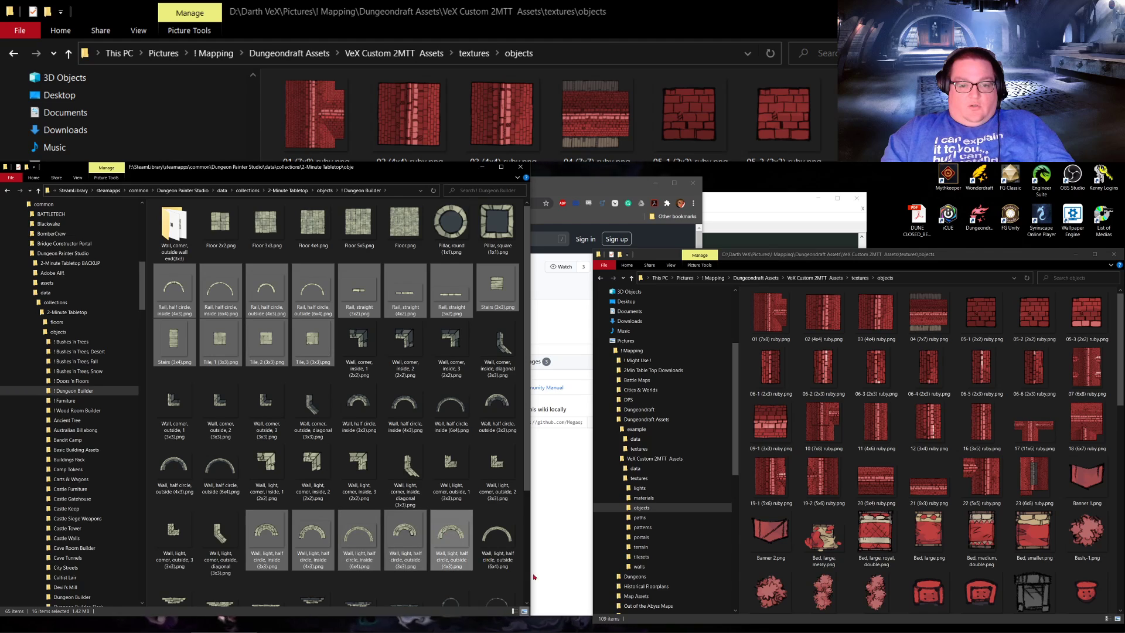
{"action": "left_click", "coordinate": [498, 536], "text": "ctrl"}
{"action": "left_click", "coordinate": [451, 472], "text": "ctrl"}
{"action": "scroll", "coordinate": [451, 474], "scroll_direction": "down", "scroll_amount": 2}
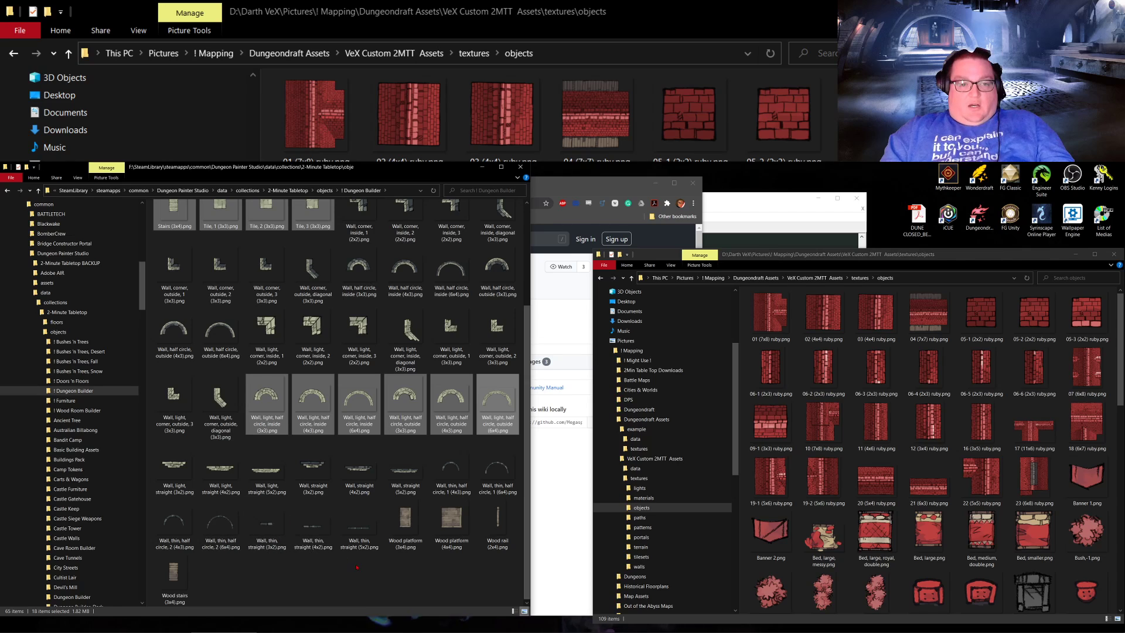
{"action": "scroll", "coordinate": [359, 540], "scroll_direction": "up", "scroll_amount": 2}
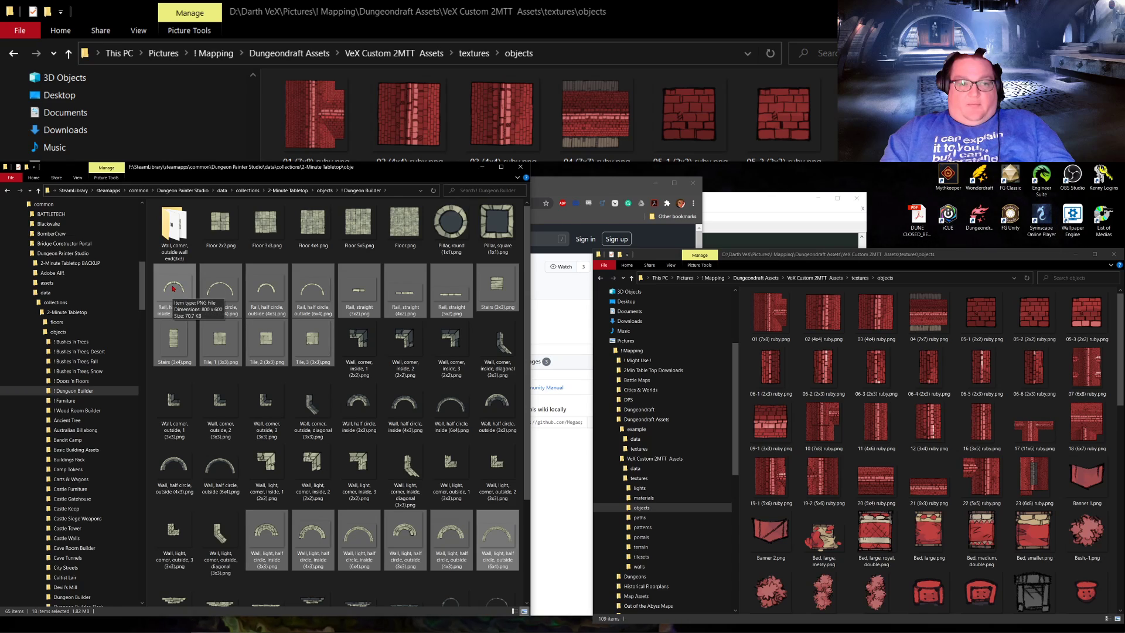
{"action": "left_click_drag", "start_coordinate": [174, 286], "coordinate": [936, 467]}
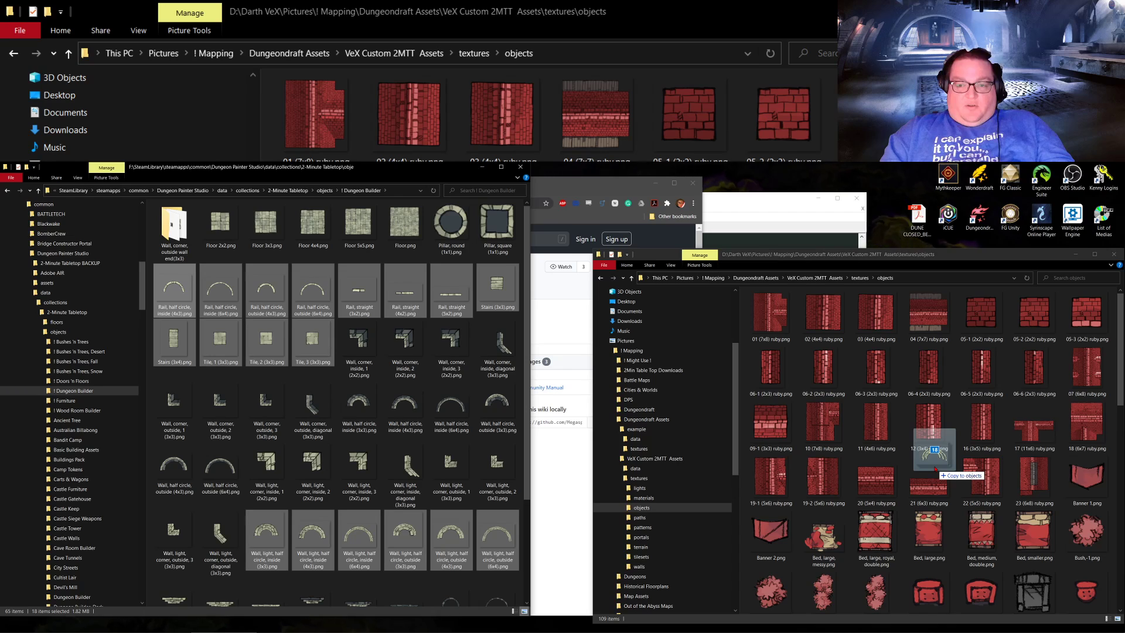
{"action": "left_click_drag", "start_coordinate": [933, 469], "coordinate": [934, 468]}
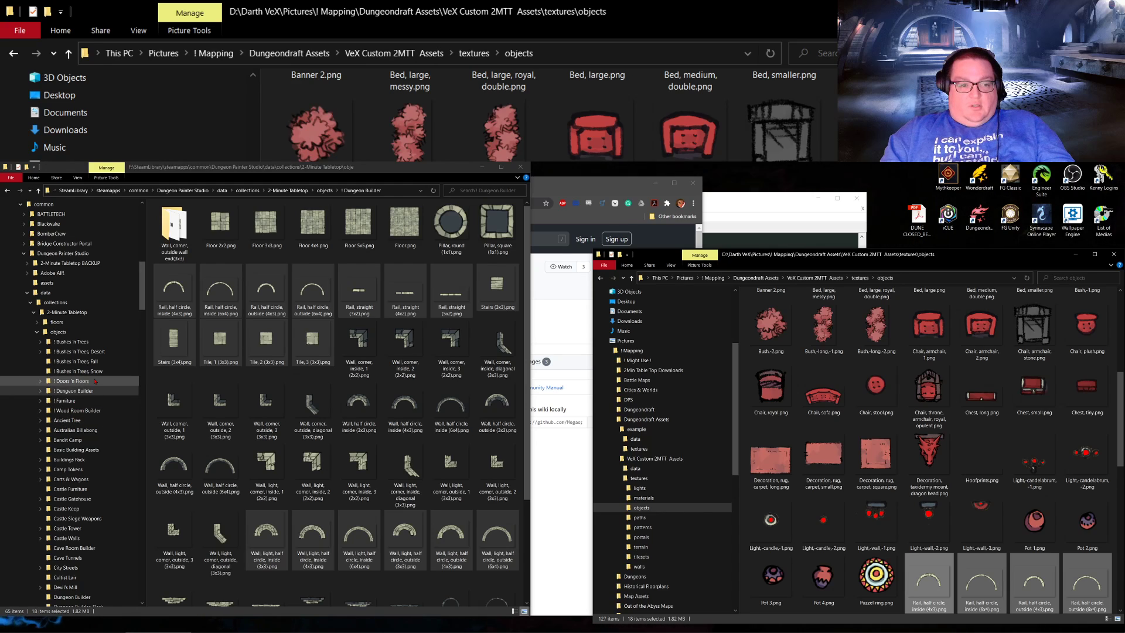
Step: Copy img.png from the Canvas folder in Carts & Wagons into the custom pack's textures/objects folder
{"action": "left_click", "coordinate": [92, 470]}
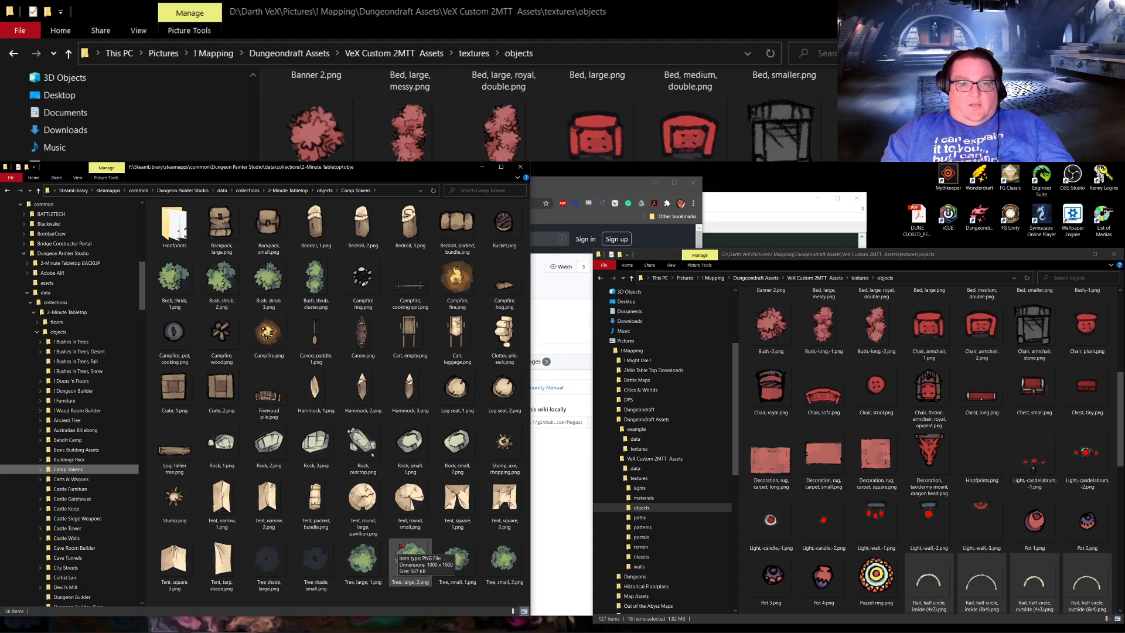
{"action": "left_click", "coordinate": [67, 479]}
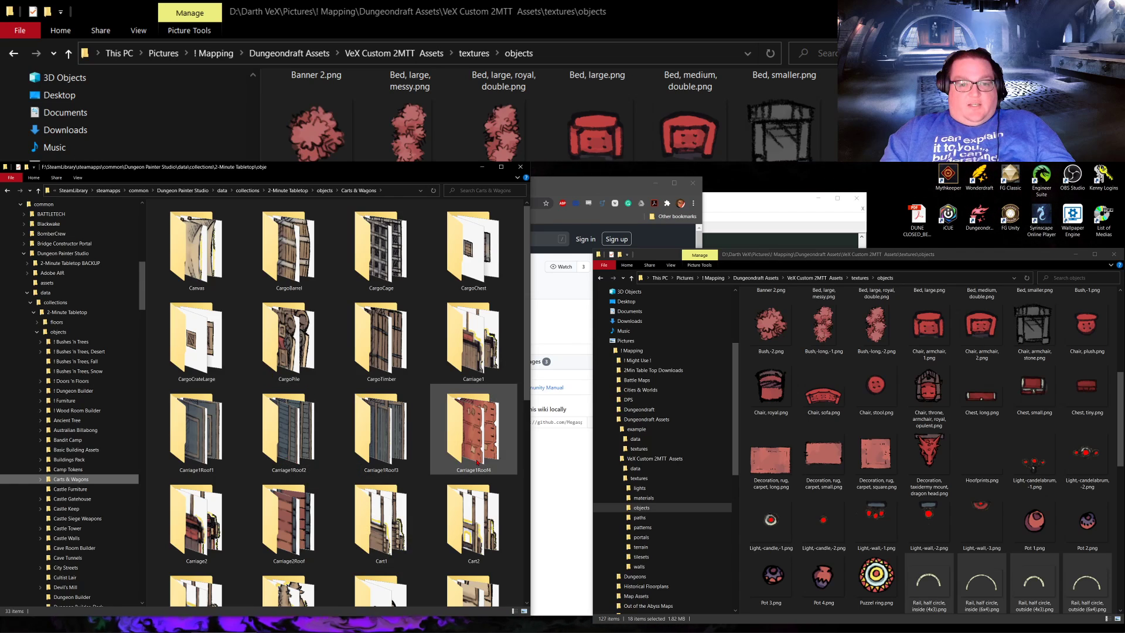
{"action": "double_click", "coordinate": [216, 270]}
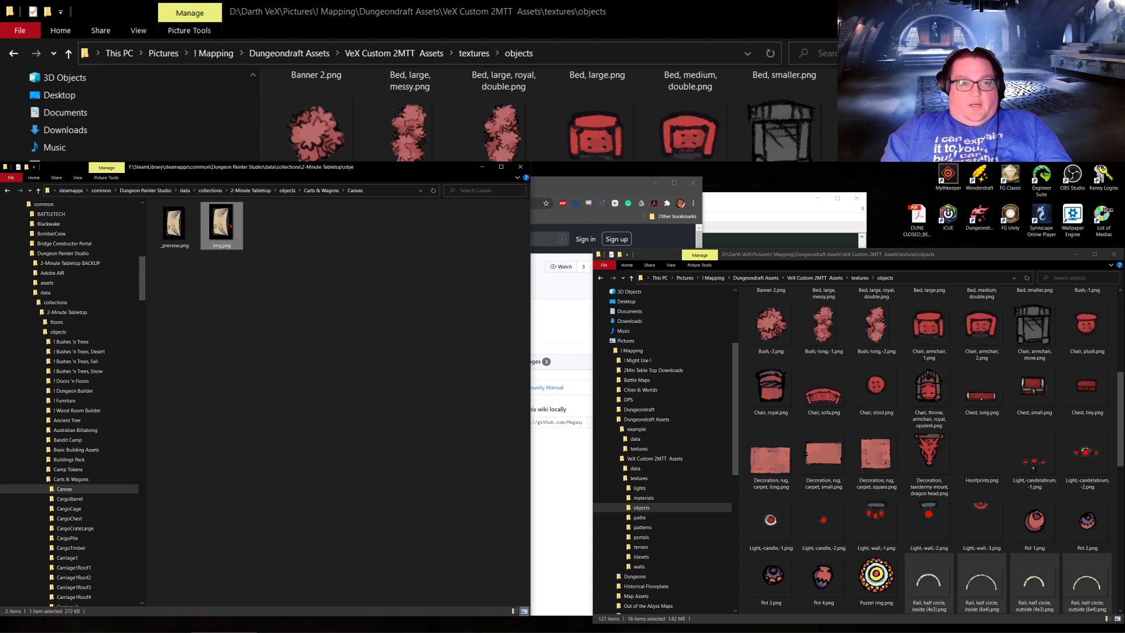
{"action": "left_click_drag", "start_coordinate": [221, 222], "coordinate": [1034, 342]}
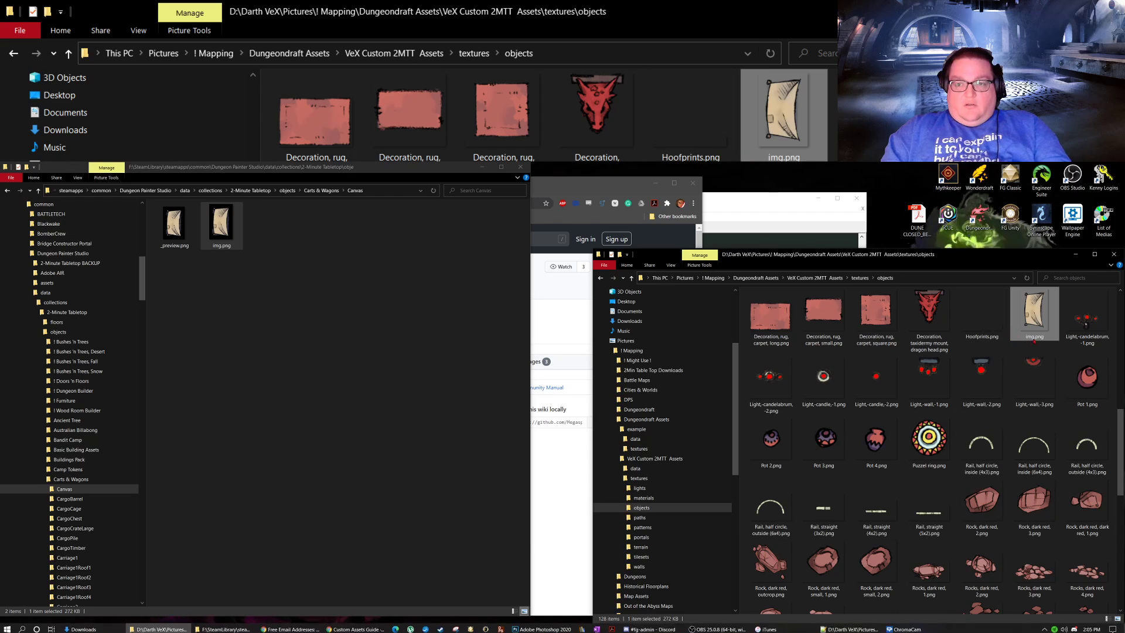
Step: Rename the copied canvas image in the custom pack's objects folder as Canvas.png
{"action": "key", "text": "F2"}
{"action": "type", "text": "Can"}
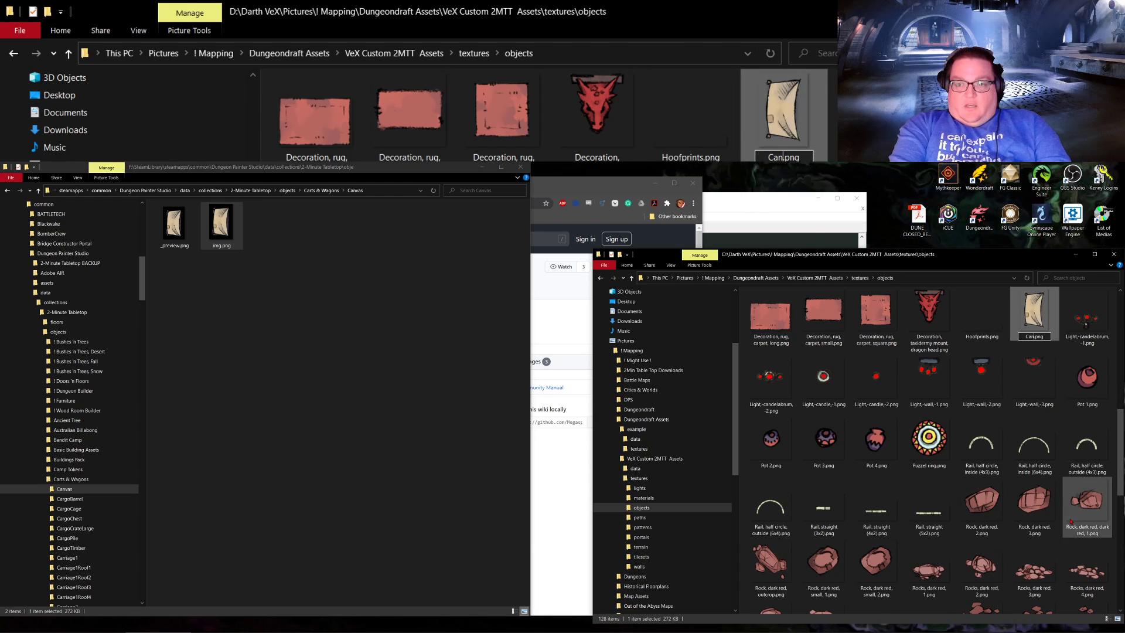
{"action": "type", "text": "vas"}
{"action": "key", "text": "Return"}
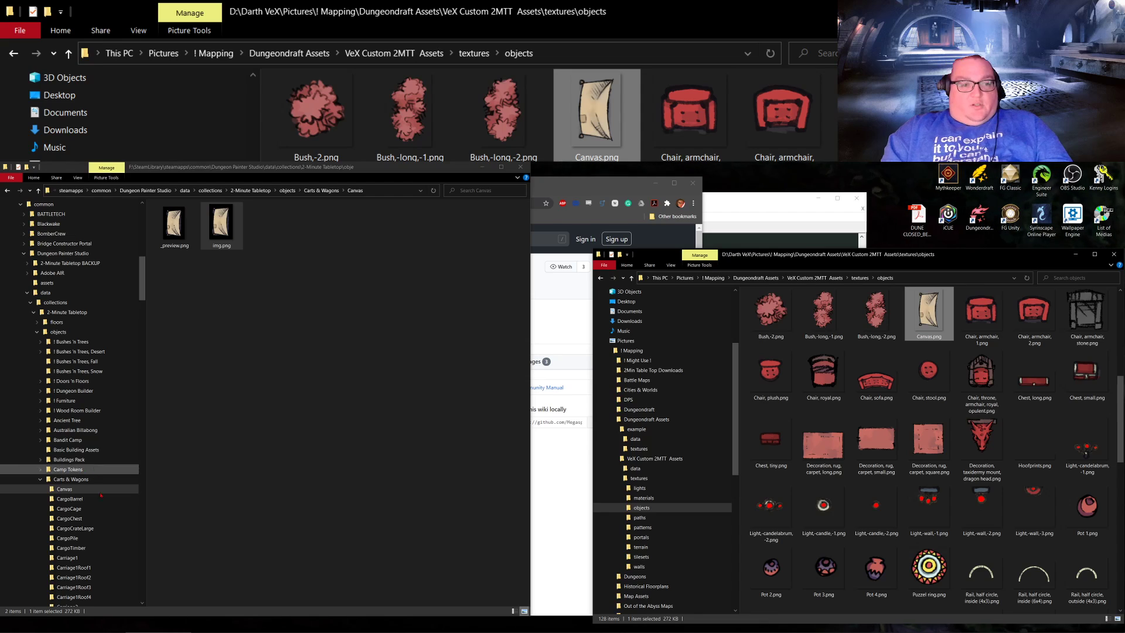
Step: Copy img.png from the CargoBarrel folder into the custom pack's objects folder and rename the copy CargoBarrel.png
{"action": "left_click", "coordinate": [69, 499]}
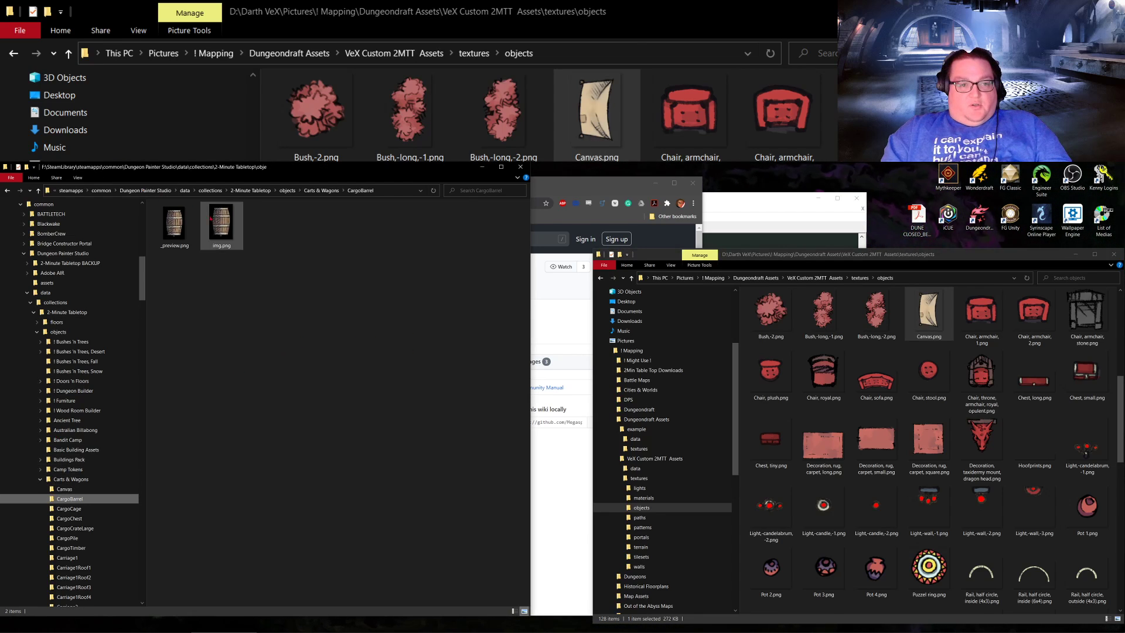
{"action": "left_click", "coordinate": [235, 240]}
{"action": "left_click_drag", "start_coordinate": [244, 253], "coordinate": [1085, 450]}
{"action": "key", "text": "F2"}
{"action": "type", "text": "Ca"}
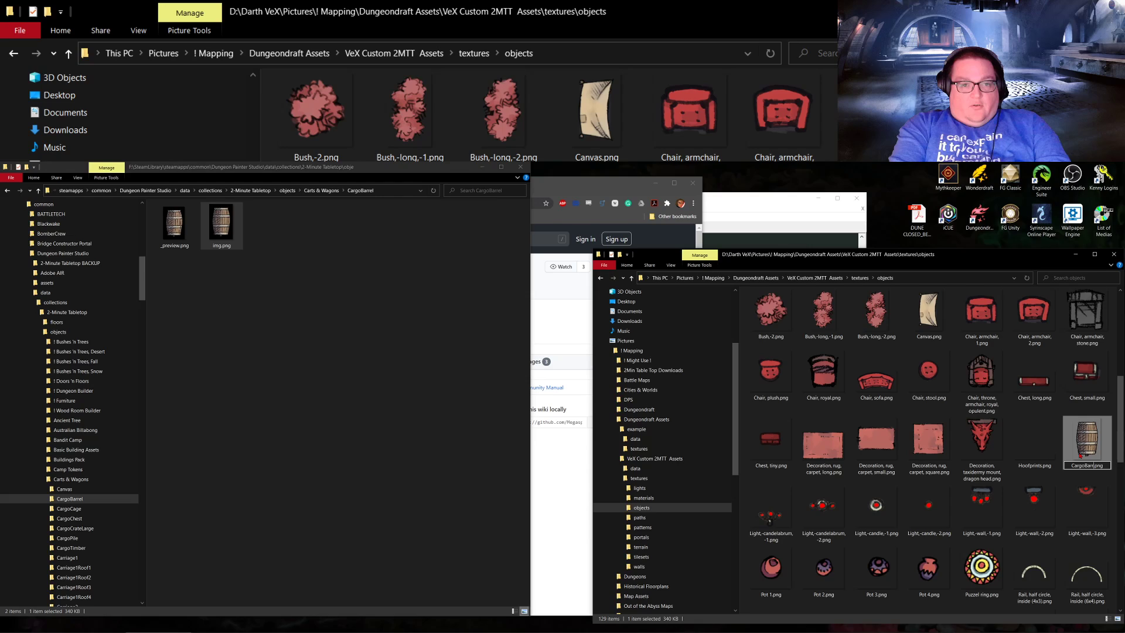
{"action": "type", "text": "rgoBarrel"}
{"action": "key", "text": "Return"}
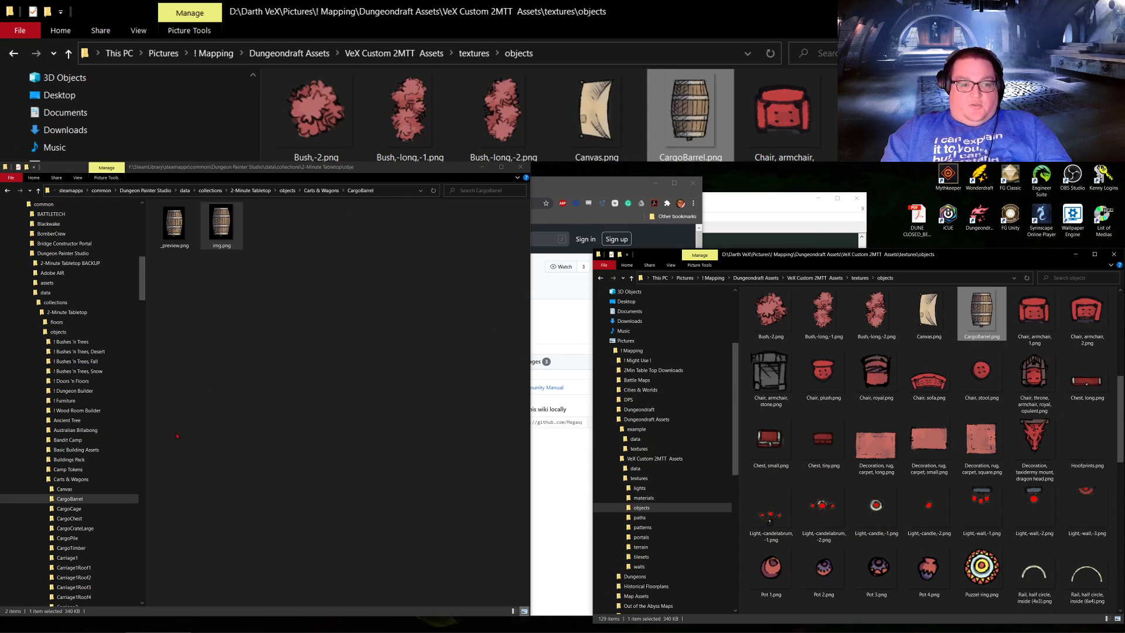
Step: Copy img.png from the CargoCage folder into the custom pack's objects folder and rename the copy CargoCage.png
{"action": "left_click", "coordinate": [69, 509]}
{"action": "left_click_drag", "start_coordinate": [222, 226], "coordinate": [1032, 501]}
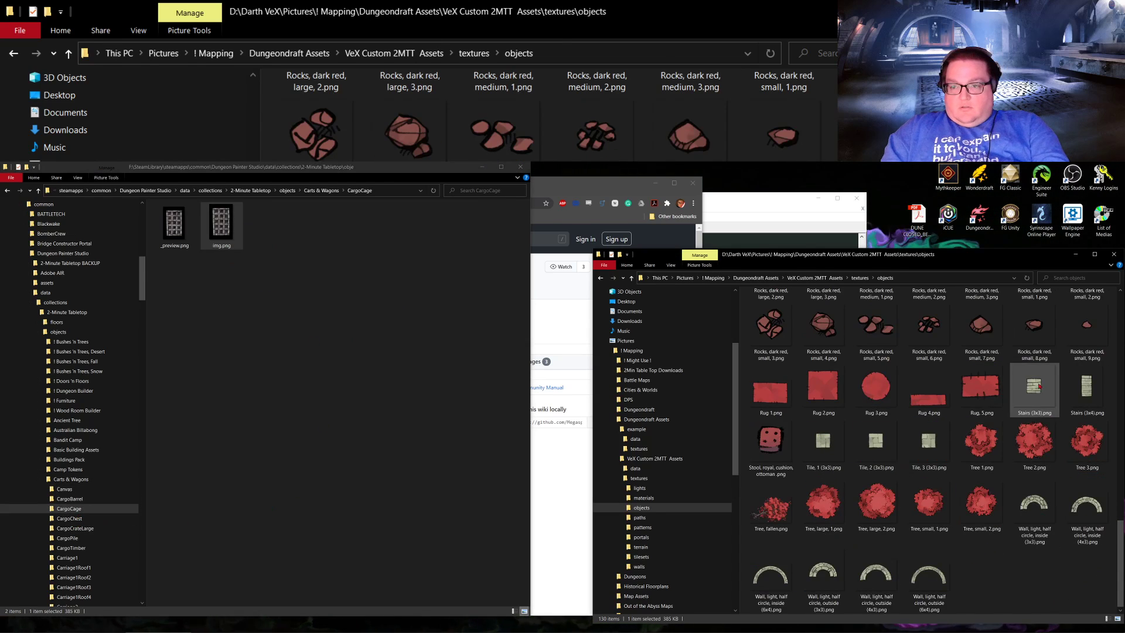
{"action": "scroll", "coordinate": [982, 477], "scroll_direction": "up", "scroll_amount": 8}
{"action": "scroll", "coordinate": [926, 463], "scroll_direction": "down", "scroll_amount": 9}
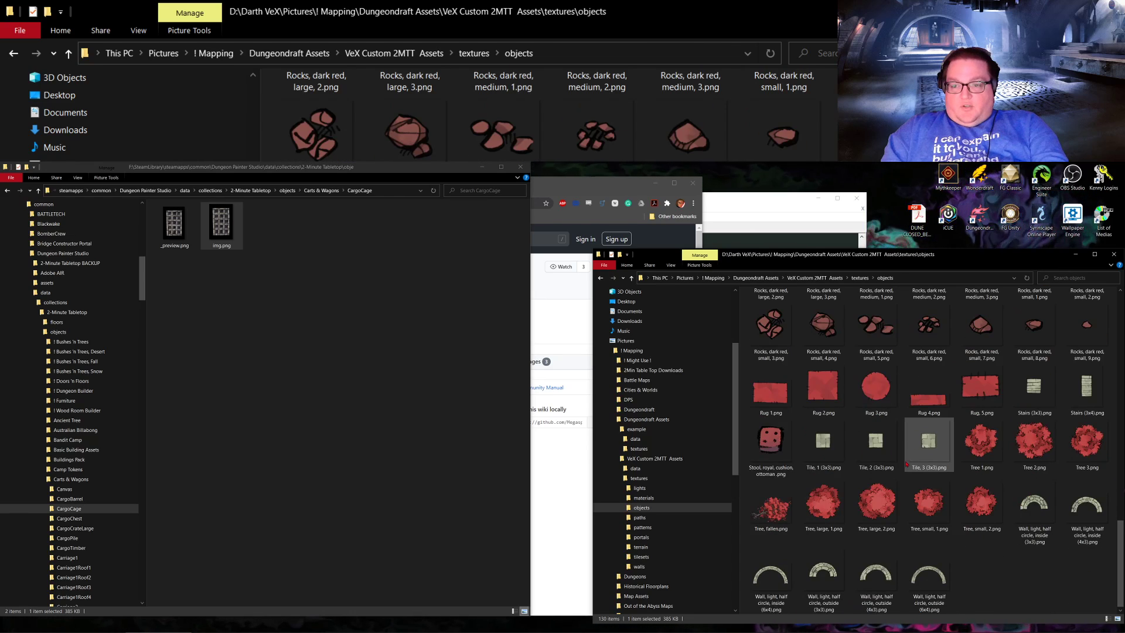
{"action": "scroll", "coordinate": [914, 469], "scroll_direction": "up", "scroll_amount": 5}
{"action": "scroll", "coordinate": [932, 480], "scroll_direction": "down", "scroll_amount": 5}
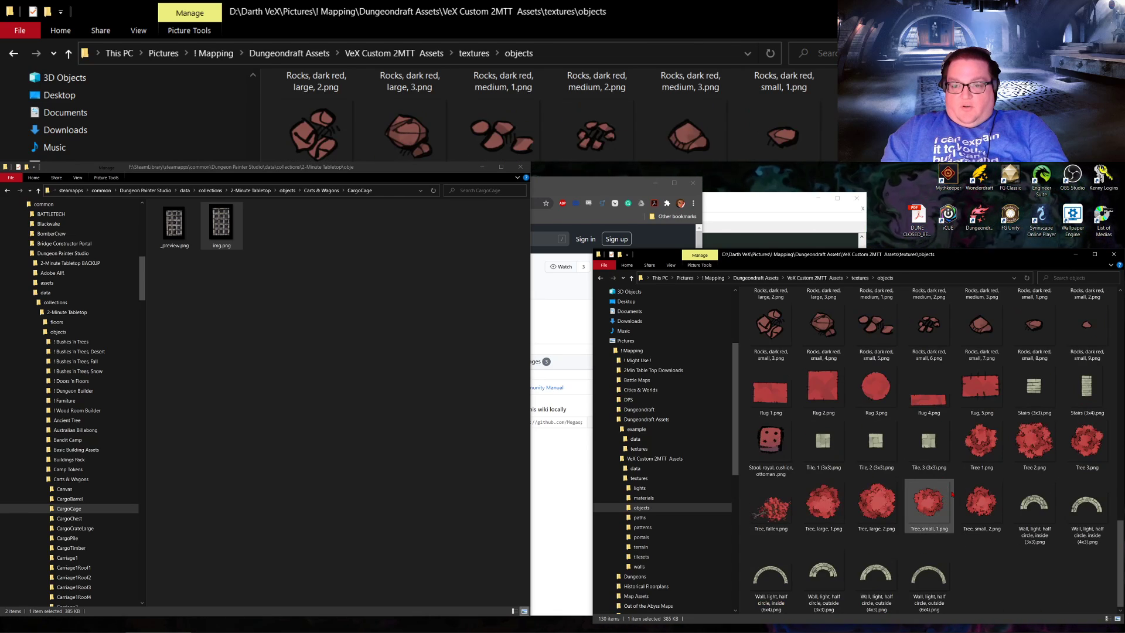
{"action": "scroll", "coordinate": [944, 501], "scroll_direction": "up", "scroll_amount": 10}
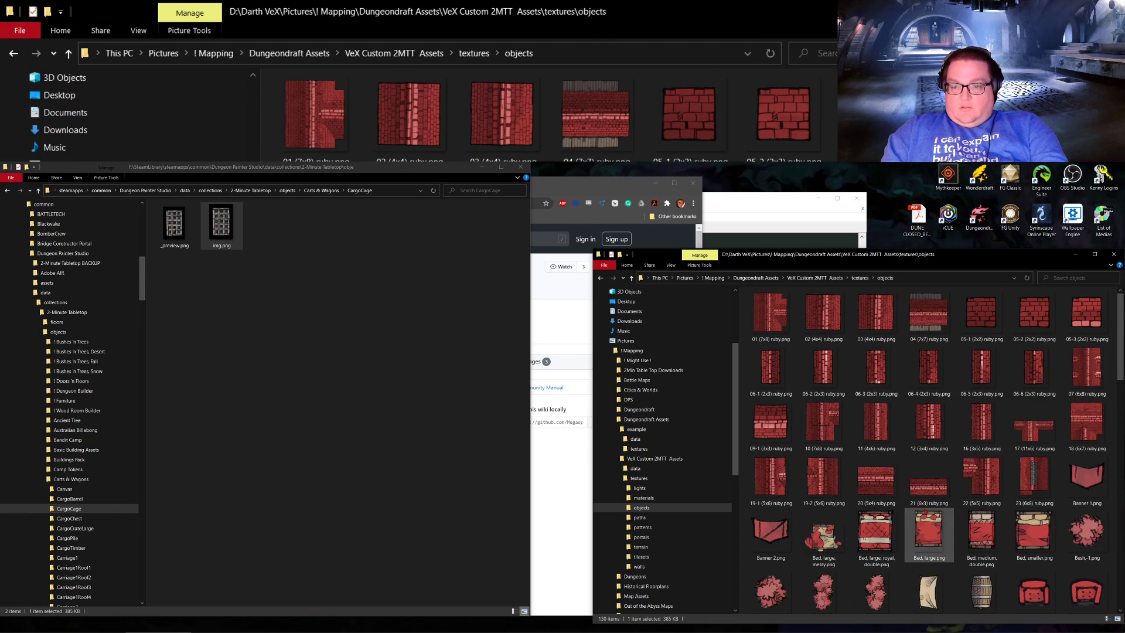
{"action": "scroll", "coordinate": [932, 515], "scroll_direction": "down", "scroll_amount": 7}
{"action": "scroll", "coordinate": [973, 463], "scroll_direction": "up", "scroll_amount": 3}
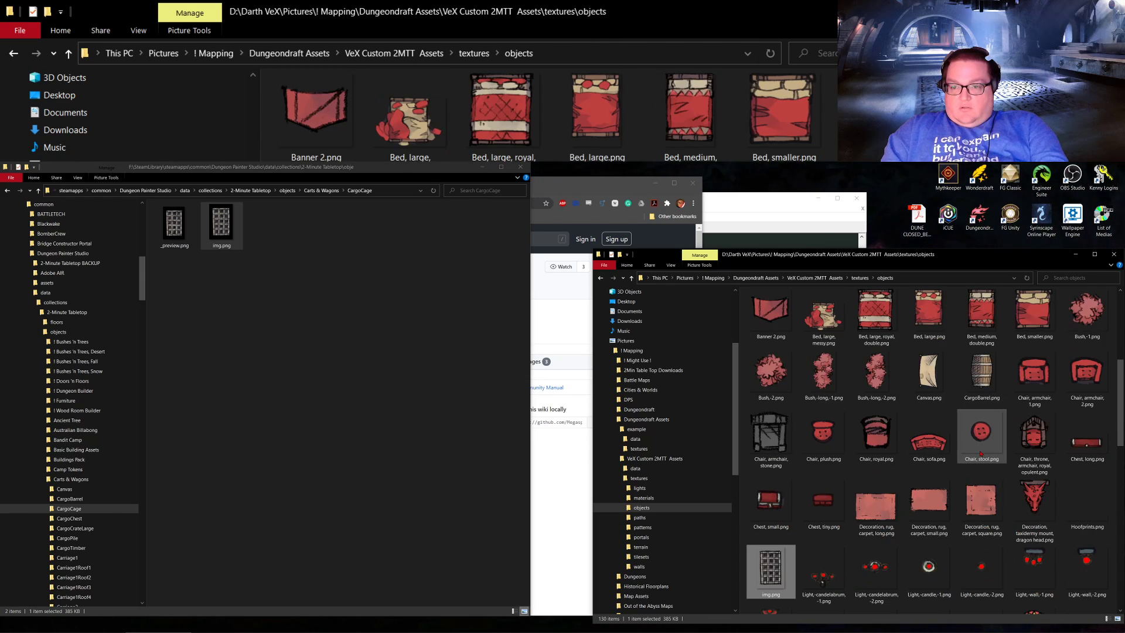
{"action": "scroll", "coordinate": [981, 453], "scroll_direction": "down", "scroll_amount": 4}
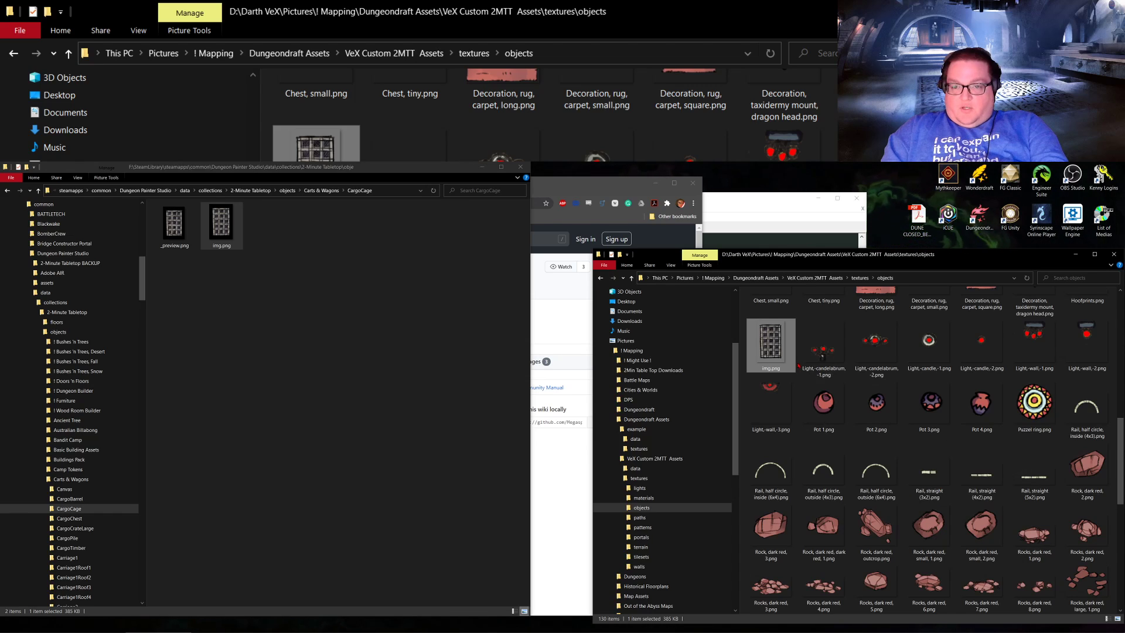
{"action": "key", "text": "F2"}
{"action": "type", "text": "Cargo"}
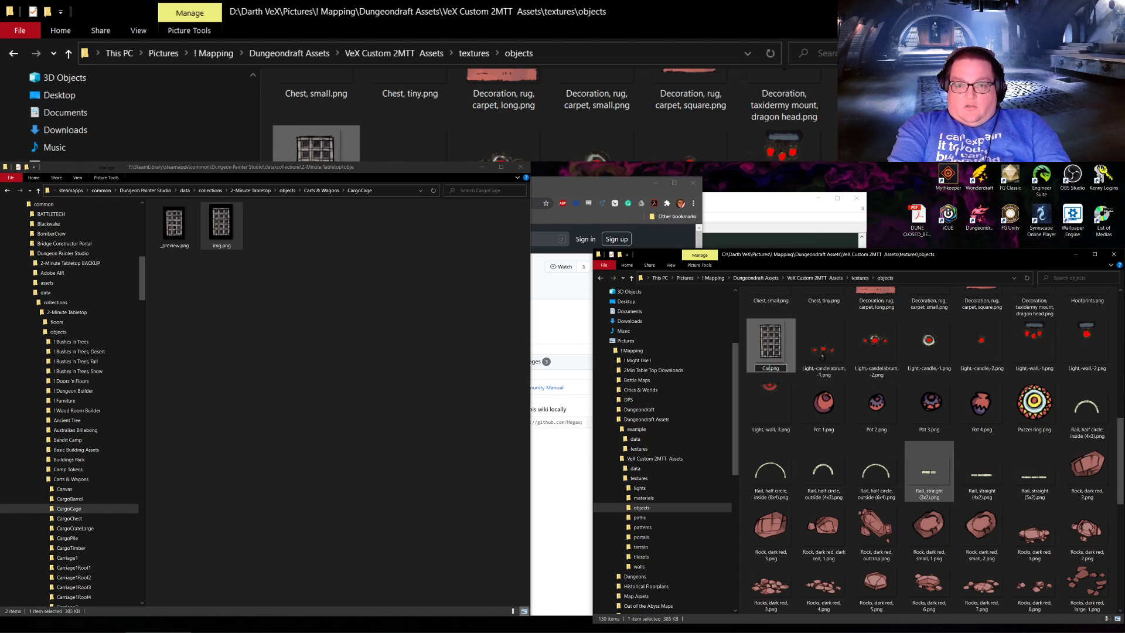
{"action": "type", "text": "Cage"}
{"action": "key", "text": "Return"}
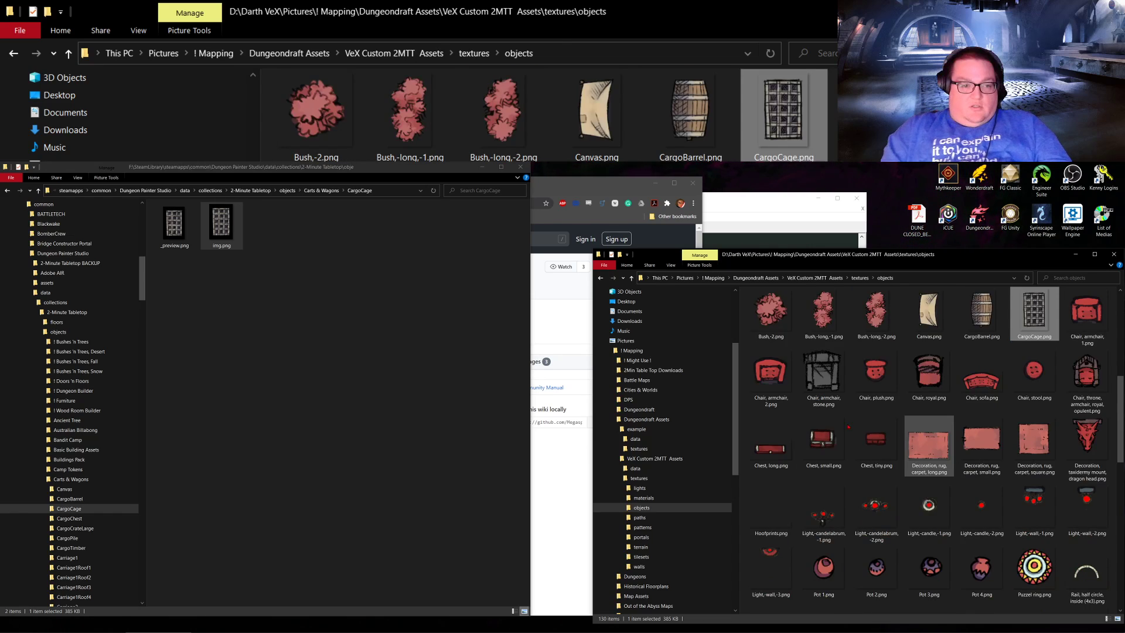
Step: Copy img.png from the CargoChest folder into the custom pack's objects folder and rename the copy CargoChest.png
{"action": "left_click", "coordinate": [69, 519]}
{"action": "scroll", "coordinate": [99, 538], "scroll_direction": "down", "scroll_amount": 2}
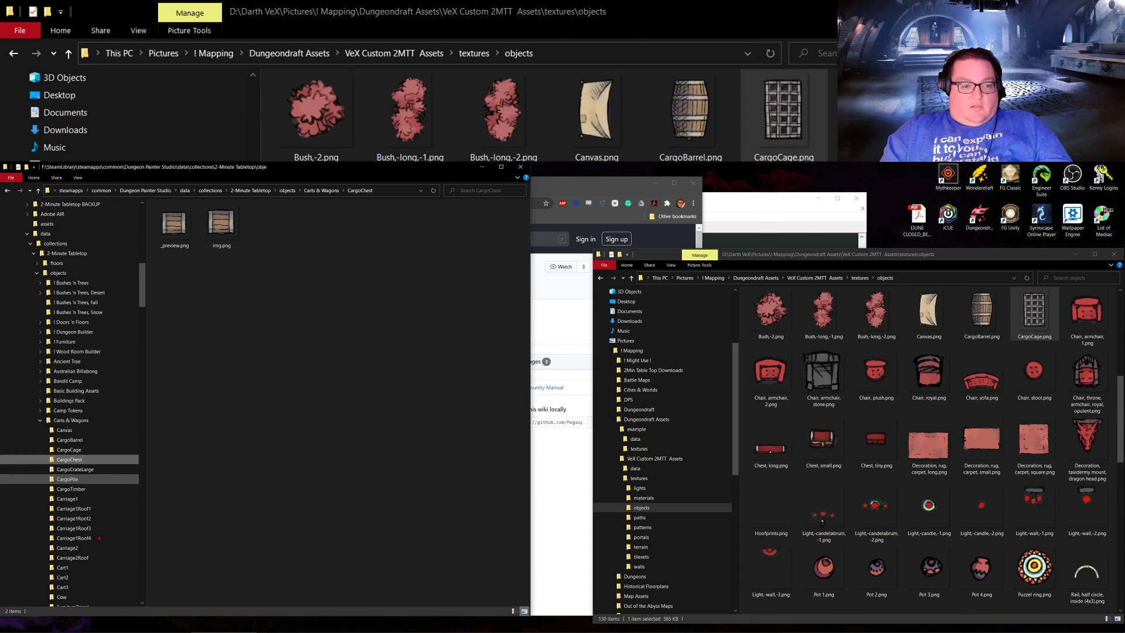
{"action": "scroll", "coordinate": [97, 538], "scroll_direction": "down", "scroll_amount": 6}
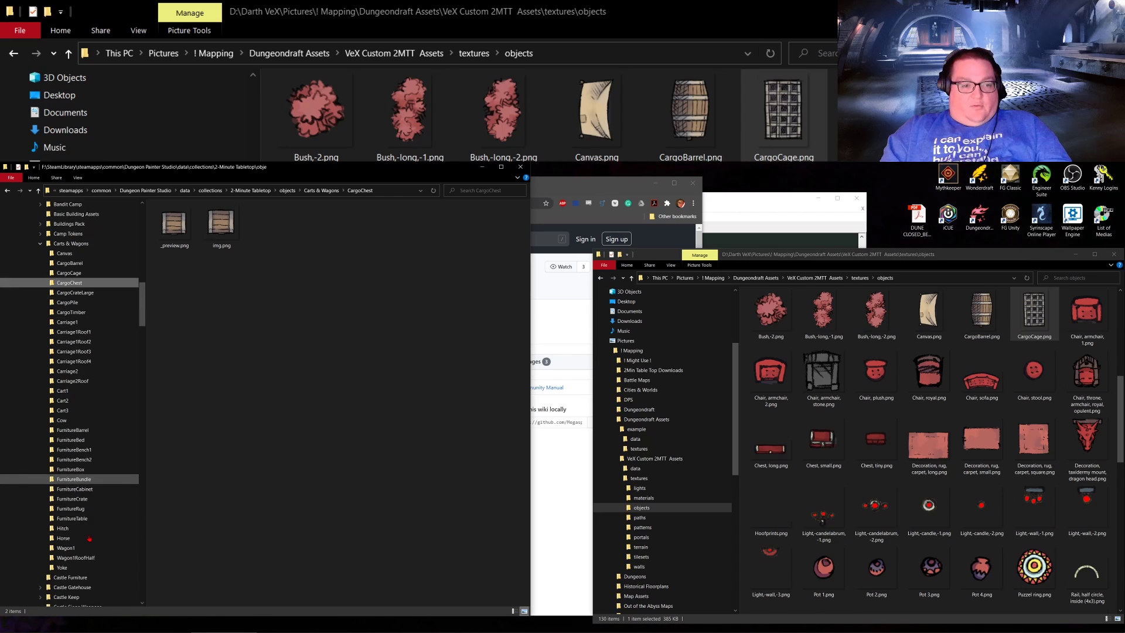
{"action": "scroll", "coordinate": [89, 538], "scroll_direction": "up", "scroll_amount": 3}
{"action": "left_click", "coordinate": [231, 229]}
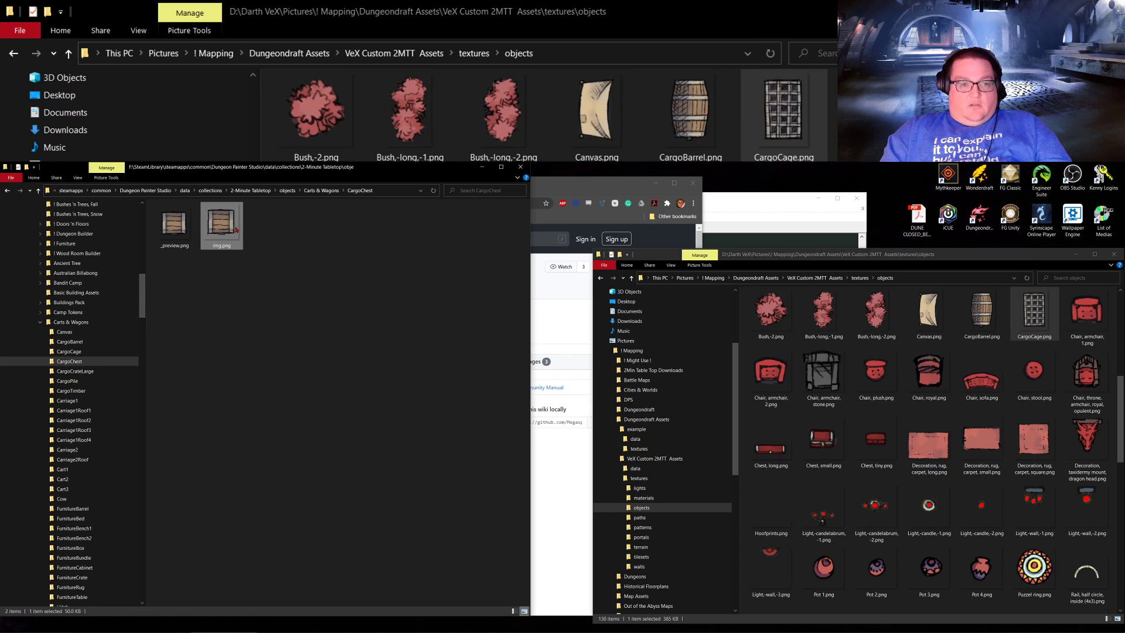
{"action": "left_click_drag", "start_coordinate": [216, 228], "coordinate": [988, 490]}
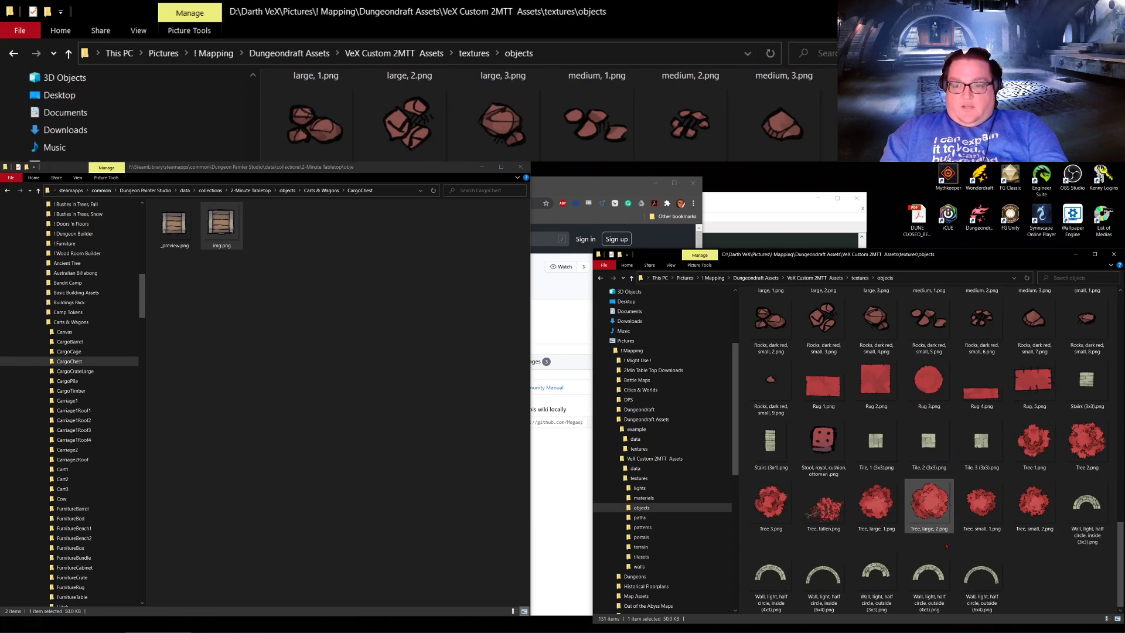
{"action": "key", "text": "F2"}
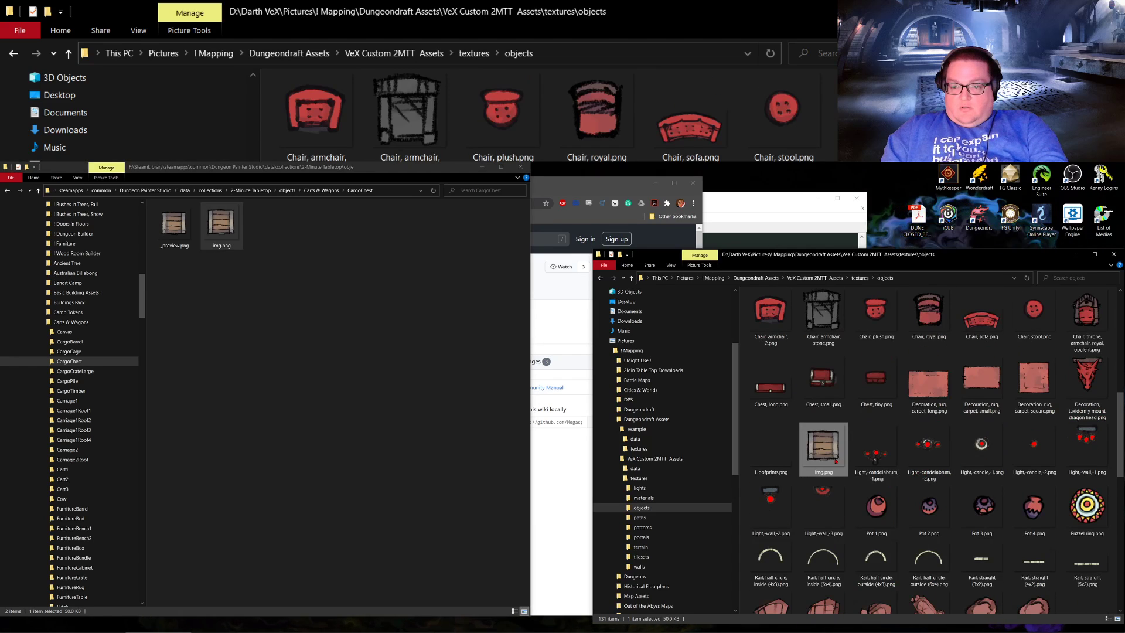
{"action": "type", "text": "CargoChes"}
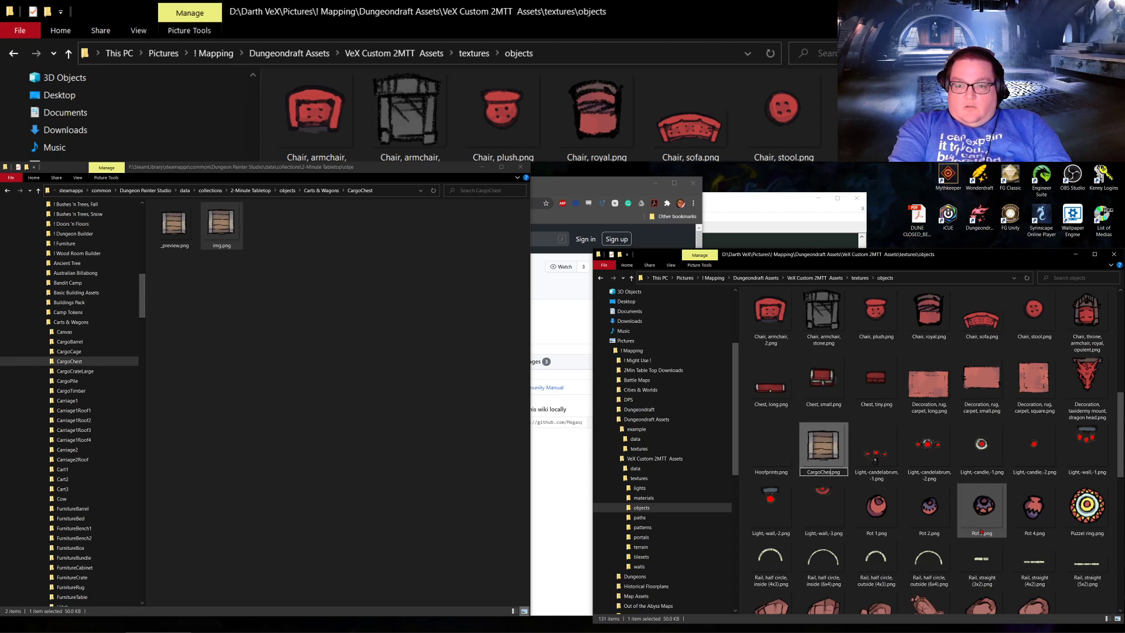
{"action": "key", "text": "Return"}
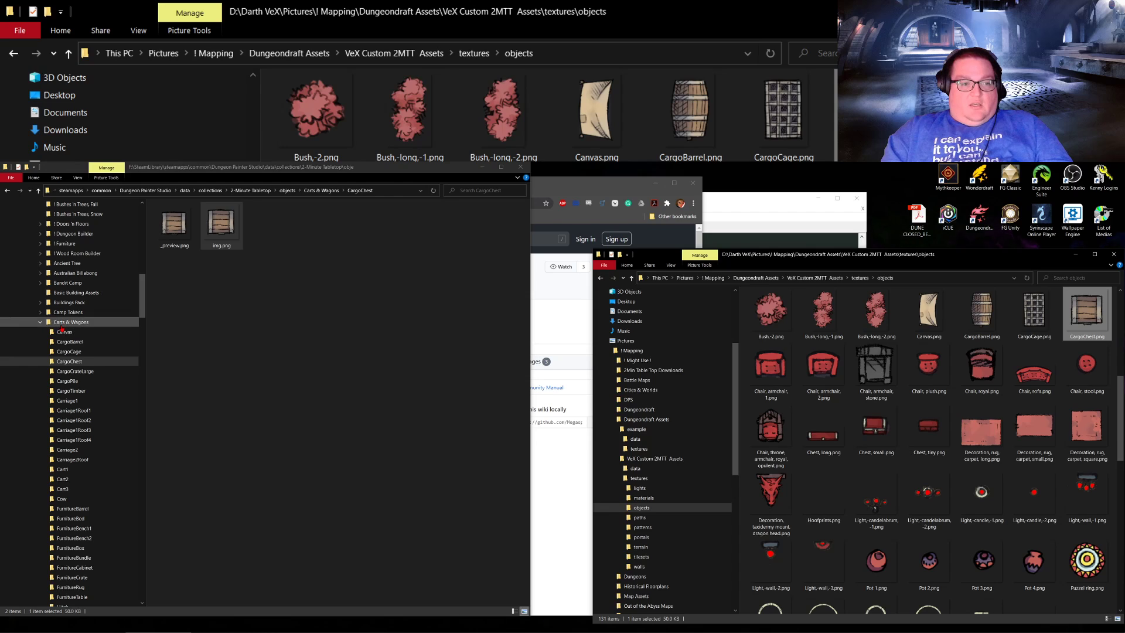
Step: Collapse Carts & Wagons and look through the Castle Furniture and City Streets folders, displaying City Streets with large folder previews
{"action": "left_click", "coordinate": [40, 323]}
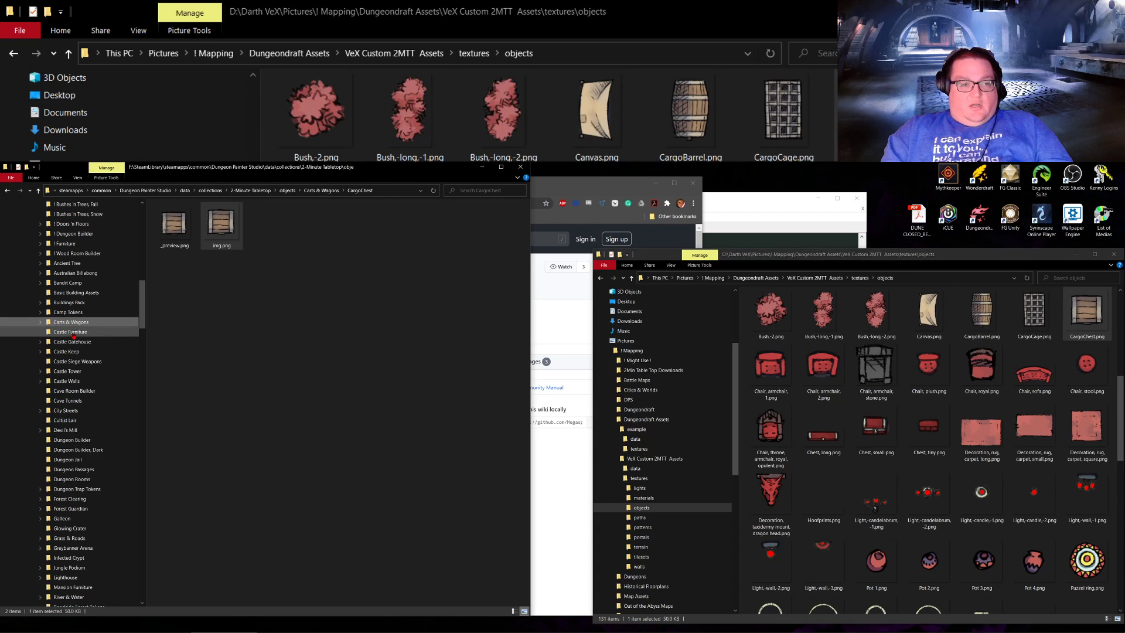
{"action": "left_click", "coordinate": [71, 332]}
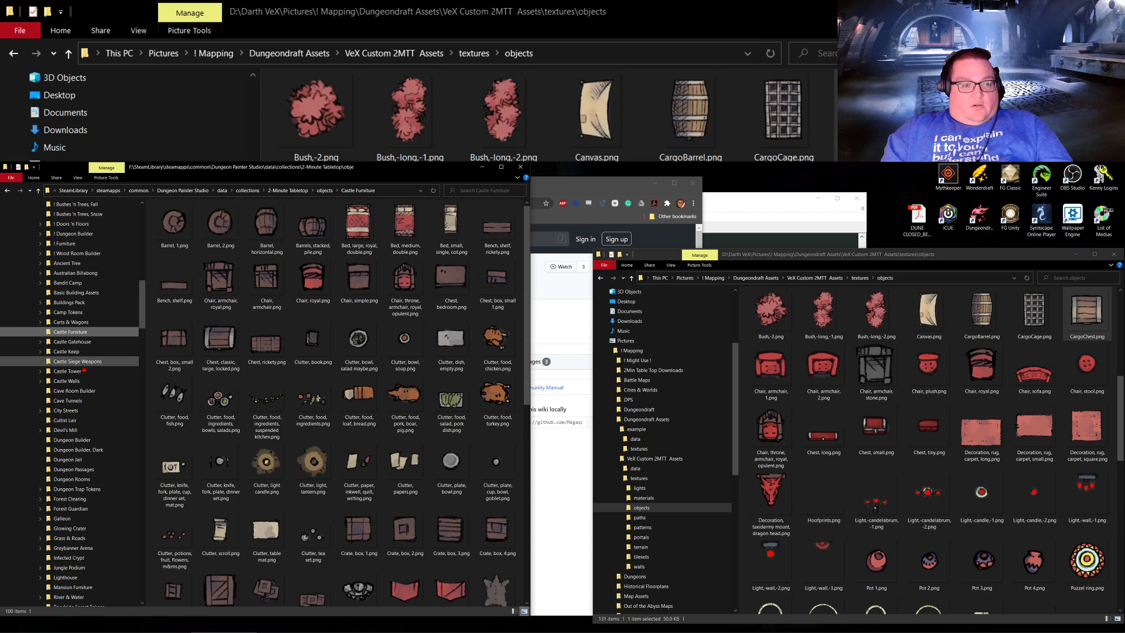
{"action": "left_click", "coordinate": [79, 411]}
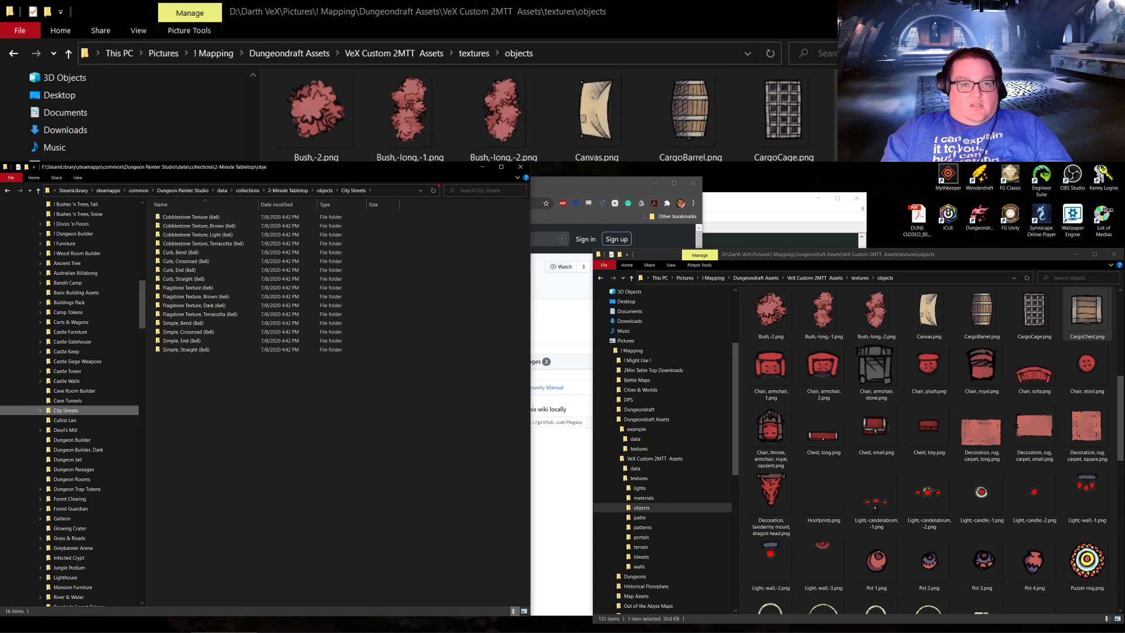
{"action": "key", "text": "ctrl+shift+4"}
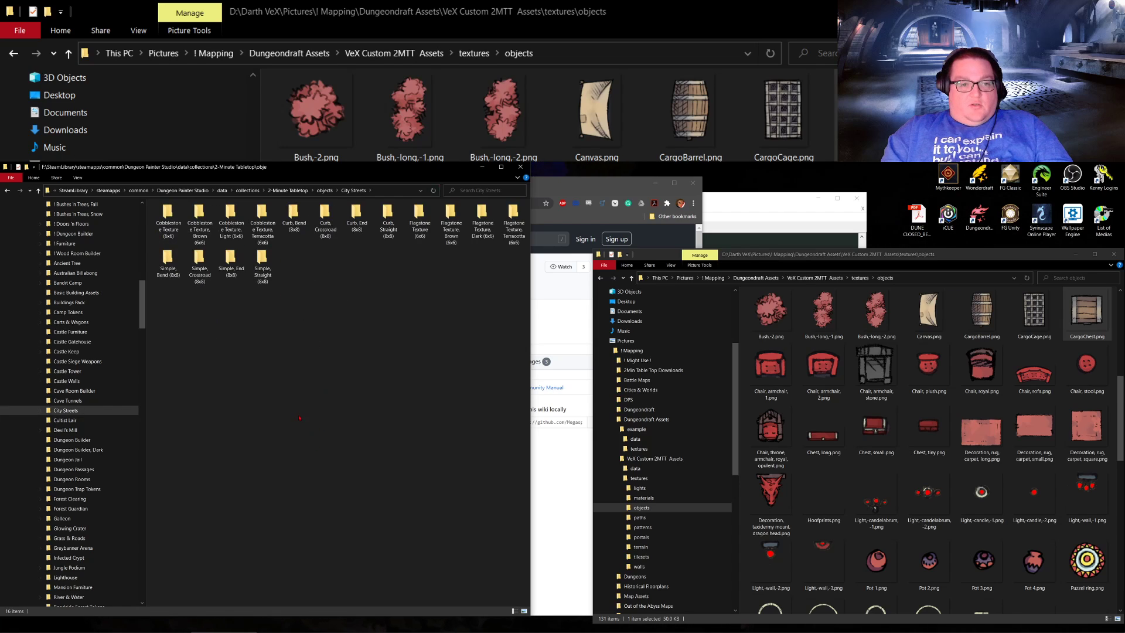
{"action": "scroll", "coordinate": [341, 423], "scroll_direction": "up", "scroll_amount": 3, "text": "ctrl"}
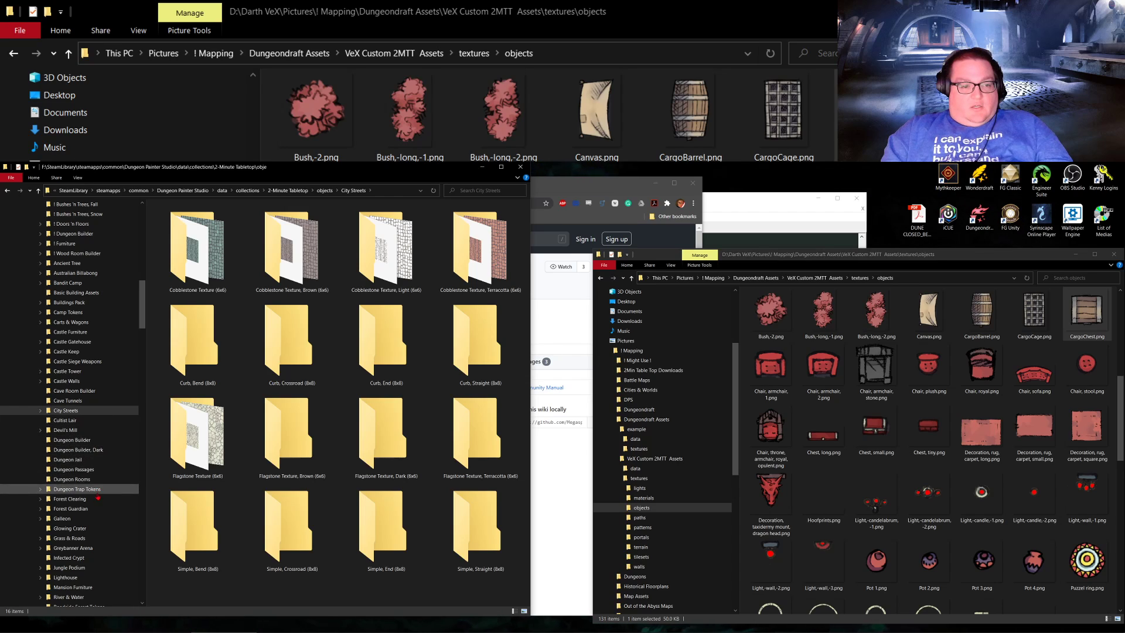
{"action": "scroll", "coordinate": [94, 508], "scroll_direction": "down", "scroll_amount": 1}
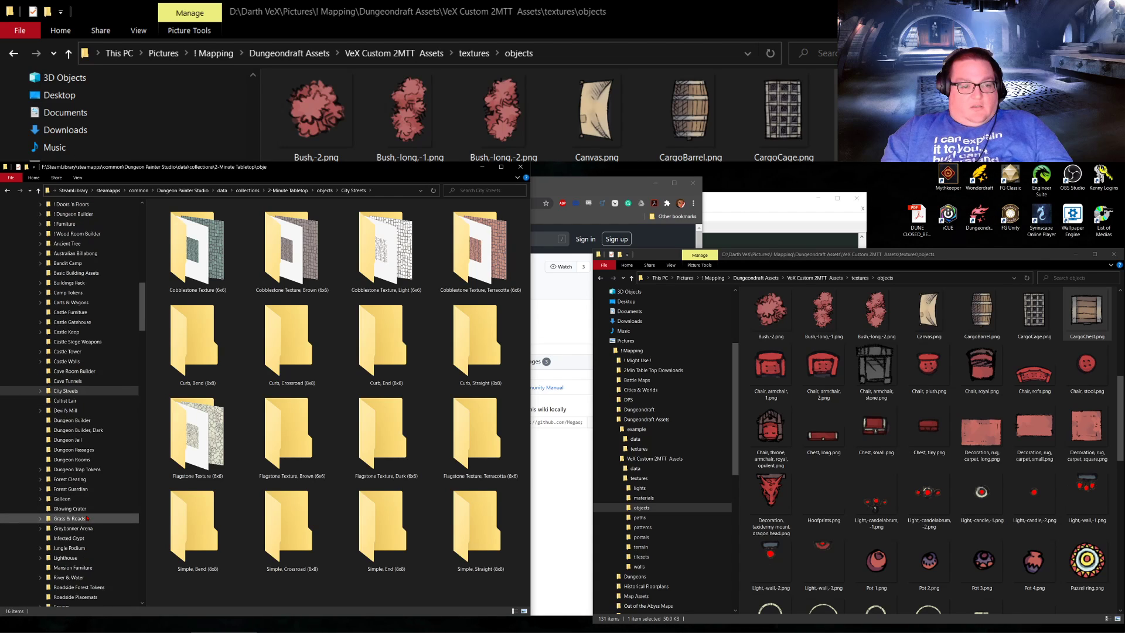
Step: Copy img.png from the "wall, curb, 1" folder in Grass & Roads into the custom pack's objects folder and rename it Wall Curb 1.png
{"action": "left_click", "coordinate": [87, 518]}
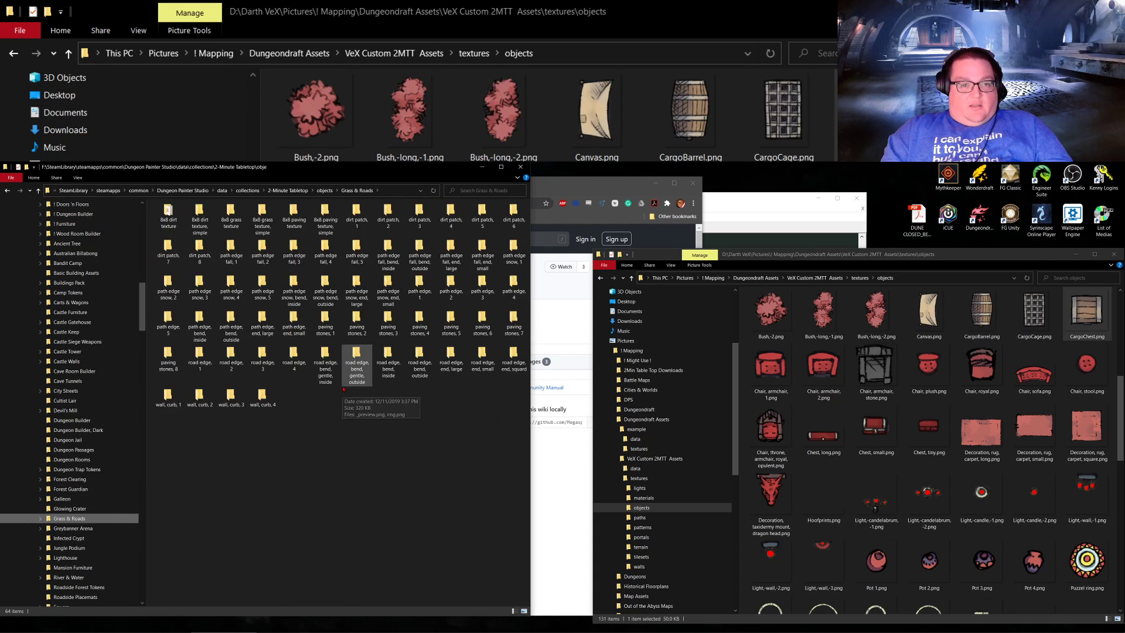
{"action": "scroll", "coordinate": [343, 388], "scroll_direction": "up", "scroll_amount": 5}
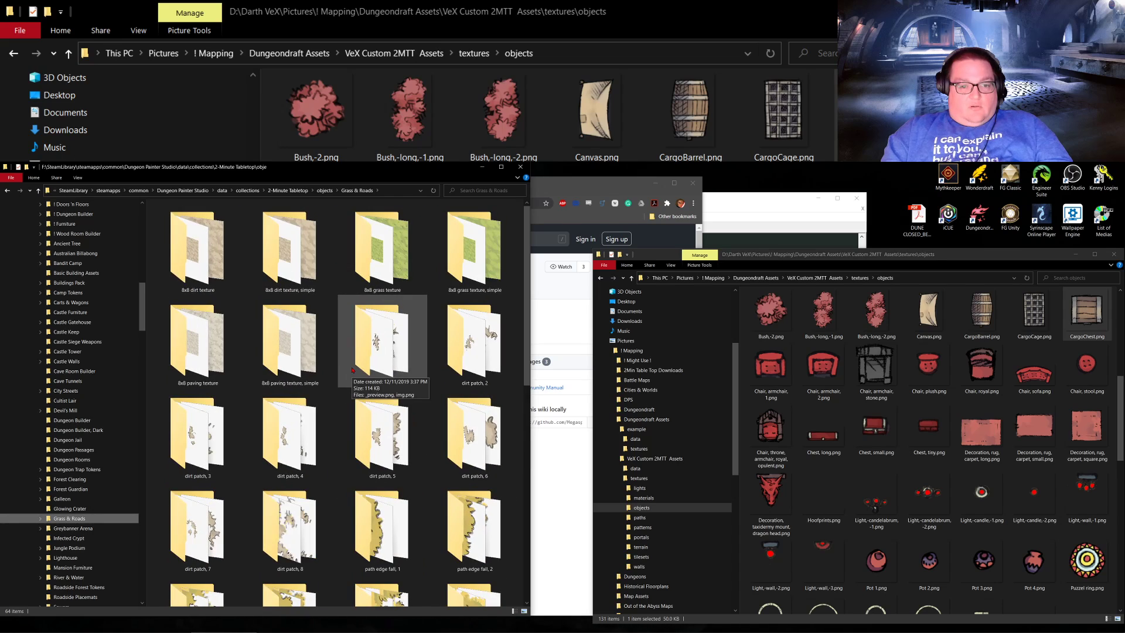
{"action": "scroll", "coordinate": [353, 370], "scroll_direction": "down", "scroll_amount": 5}
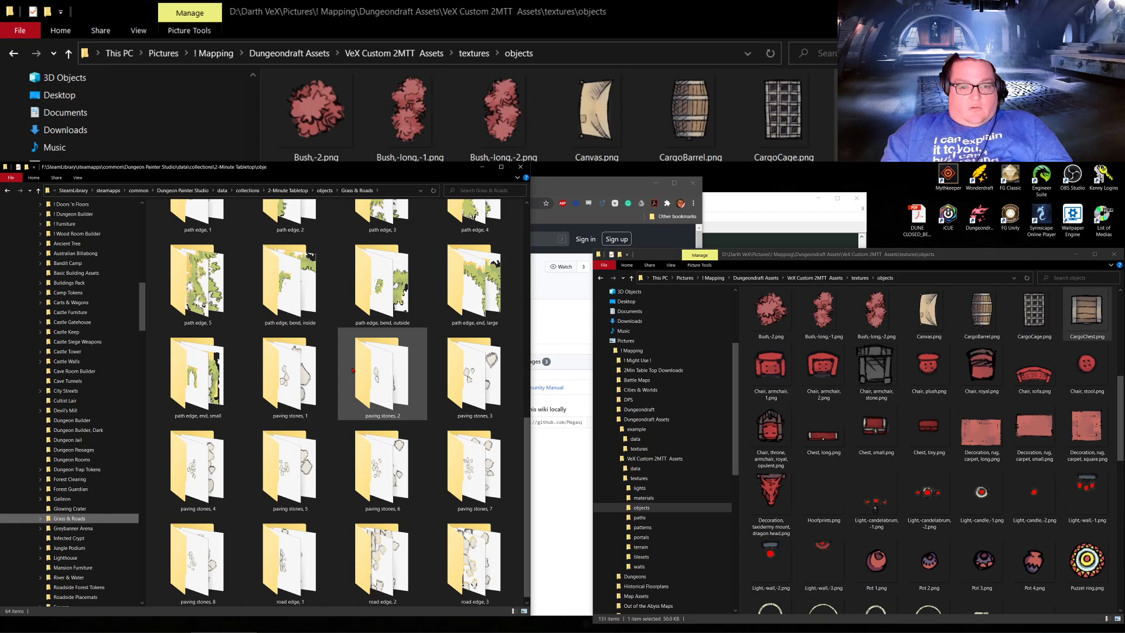
{"action": "scroll", "coordinate": [353, 369], "scroll_direction": "down", "scroll_amount": 3}
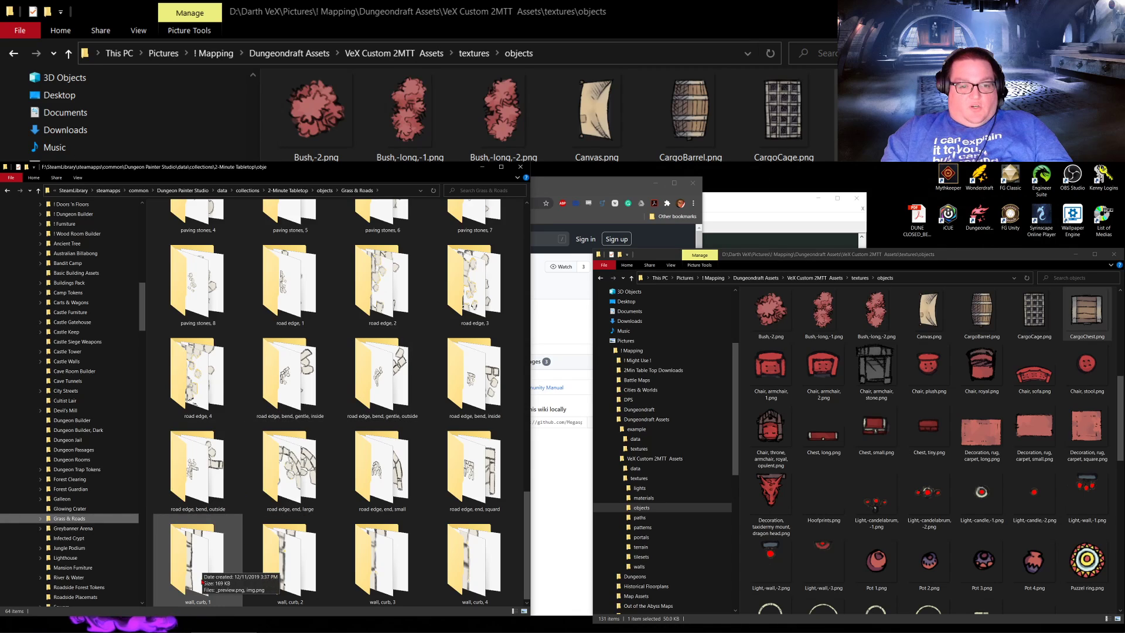
{"action": "double_click", "coordinate": [202, 571]}
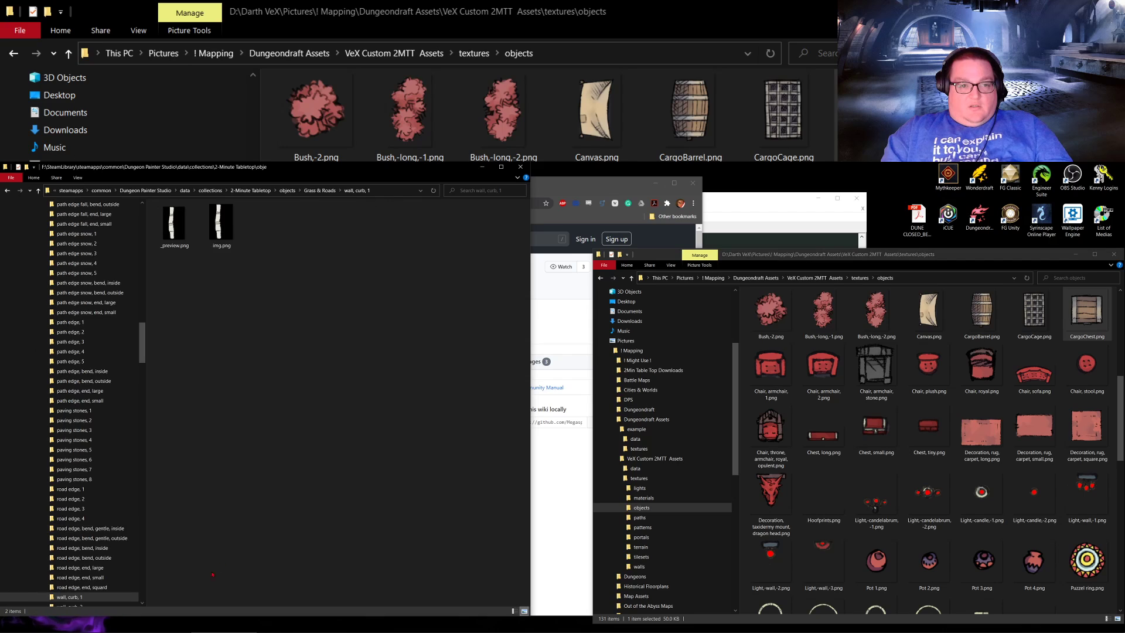
{"action": "left_click", "coordinate": [229, 244]}
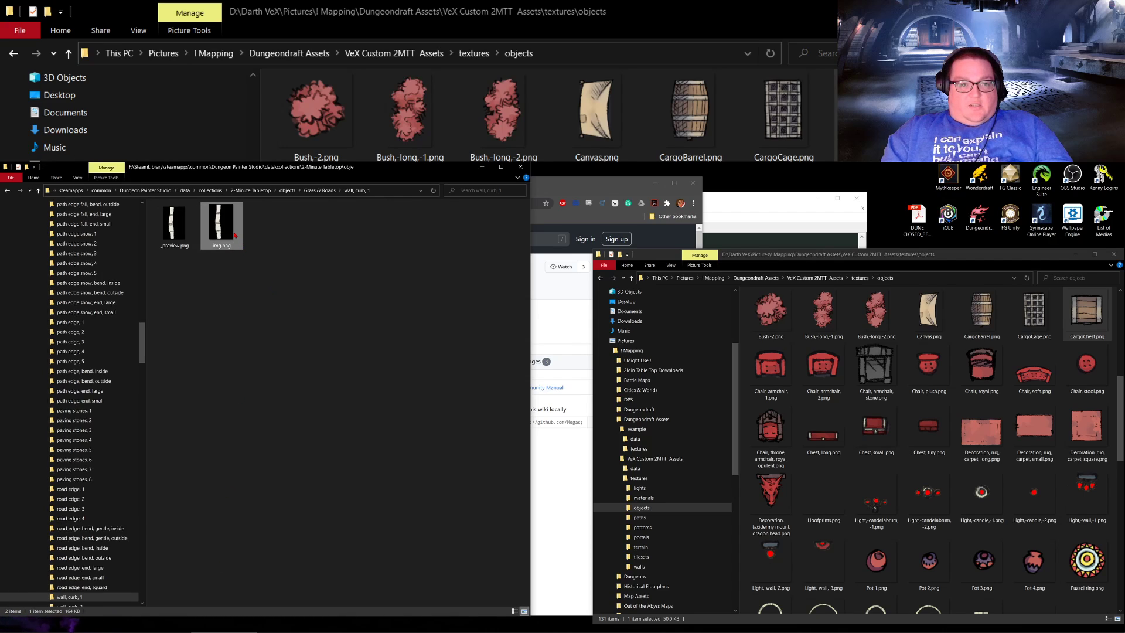
{"action": "left_click_drag", "start_coordinate": [232, 236], "coordinate": [1019, 453]}
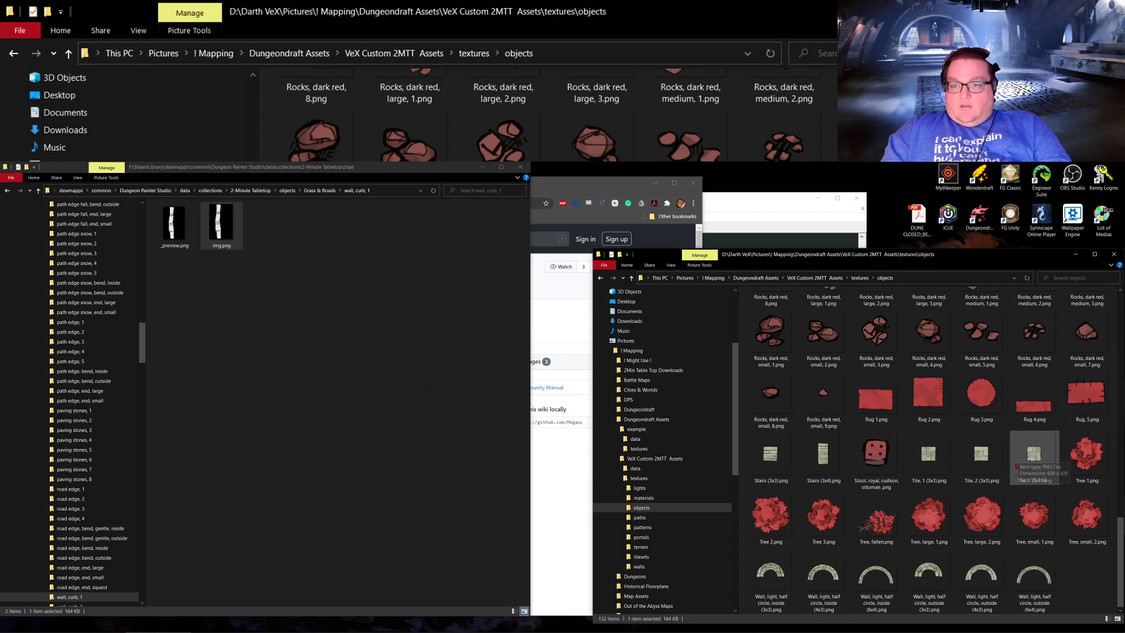
{"action": "key", "text": "F2"}
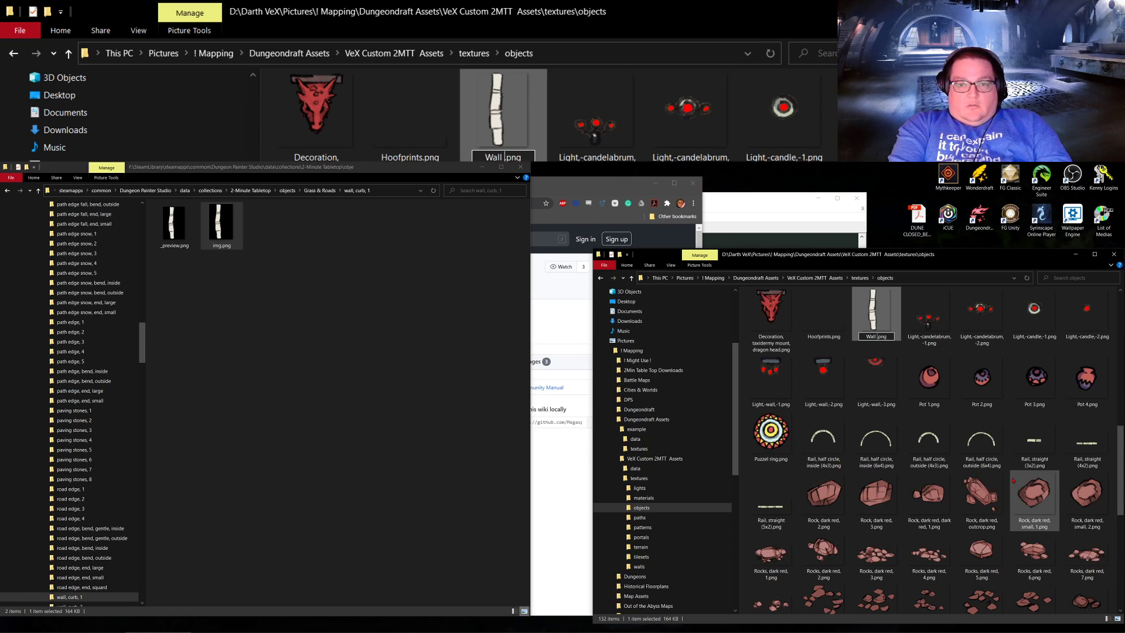
{"action": "key", "text": "Return"}
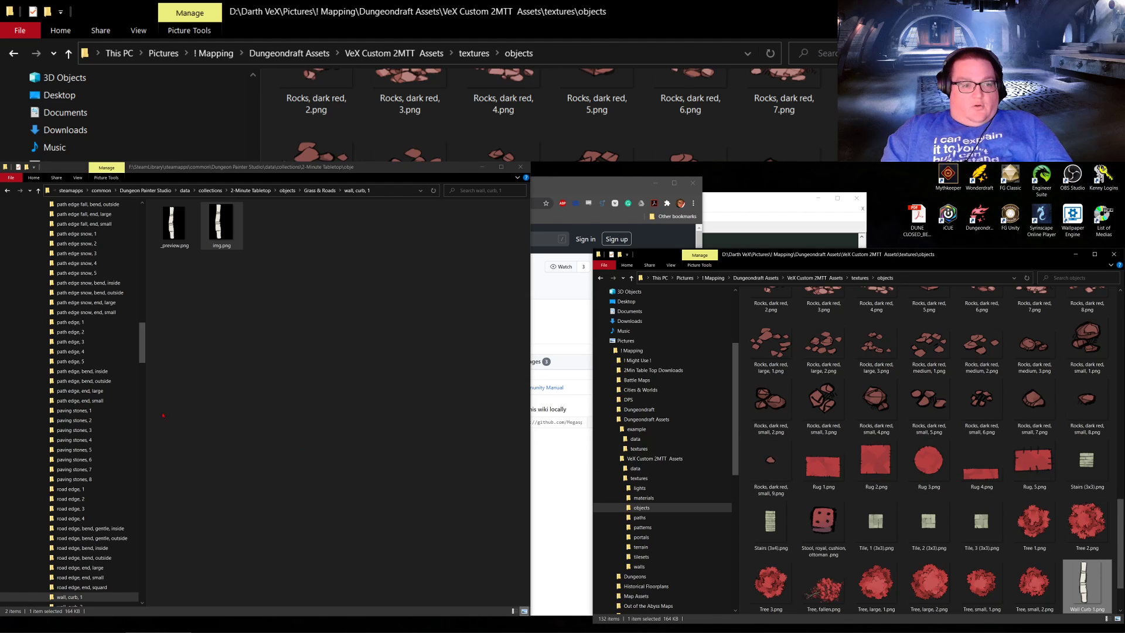
Step: Copy img.png from the "wall, curb, 2" folder into the custom pack's objects folder and rename the copy Wall Curb 2.png
{"action": "left_click", "coordinate": [104, 606]}
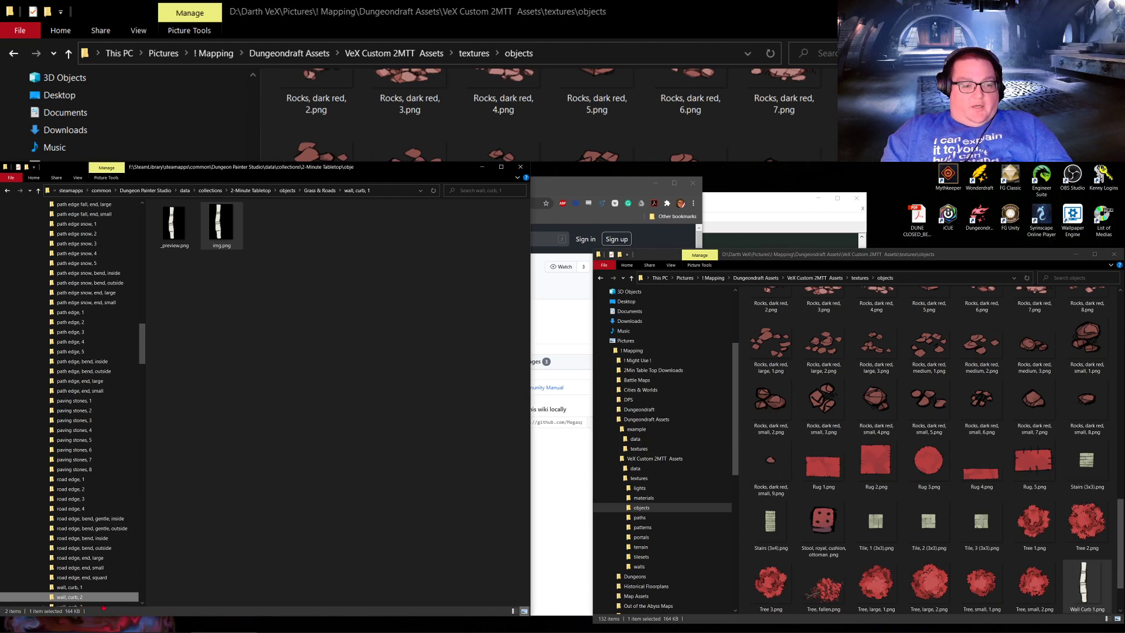
{"action": "left_click_drag", "start_coordinate": [222, 226], "coordinate": [1001, 515]}
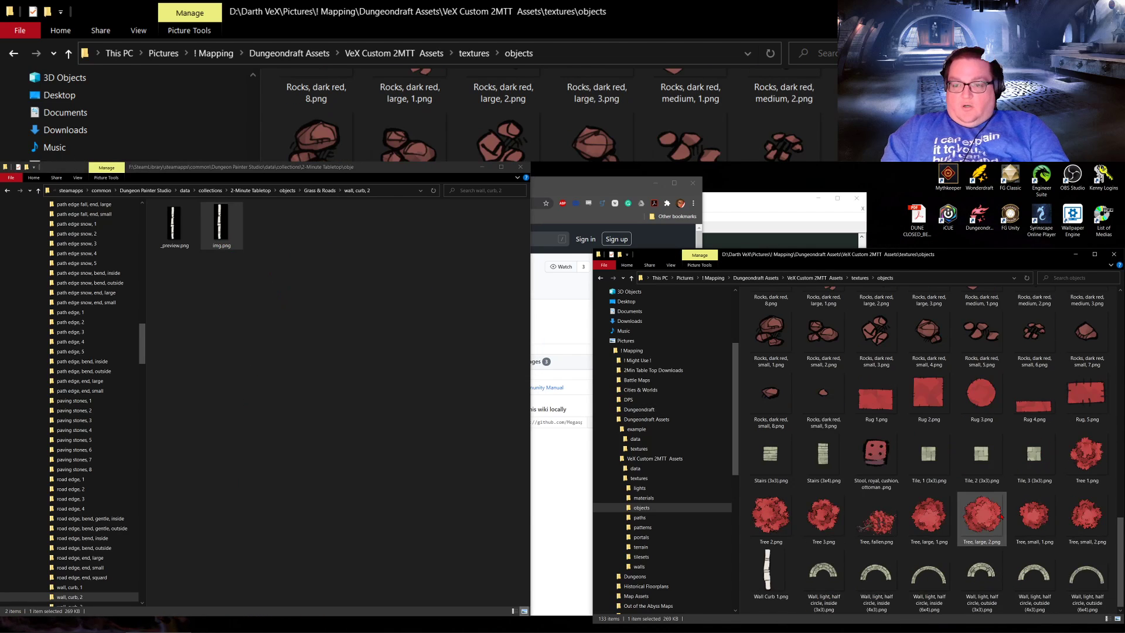
{"action": "key", "text": "F2"}
{"action": "type", "text": "Wall"}
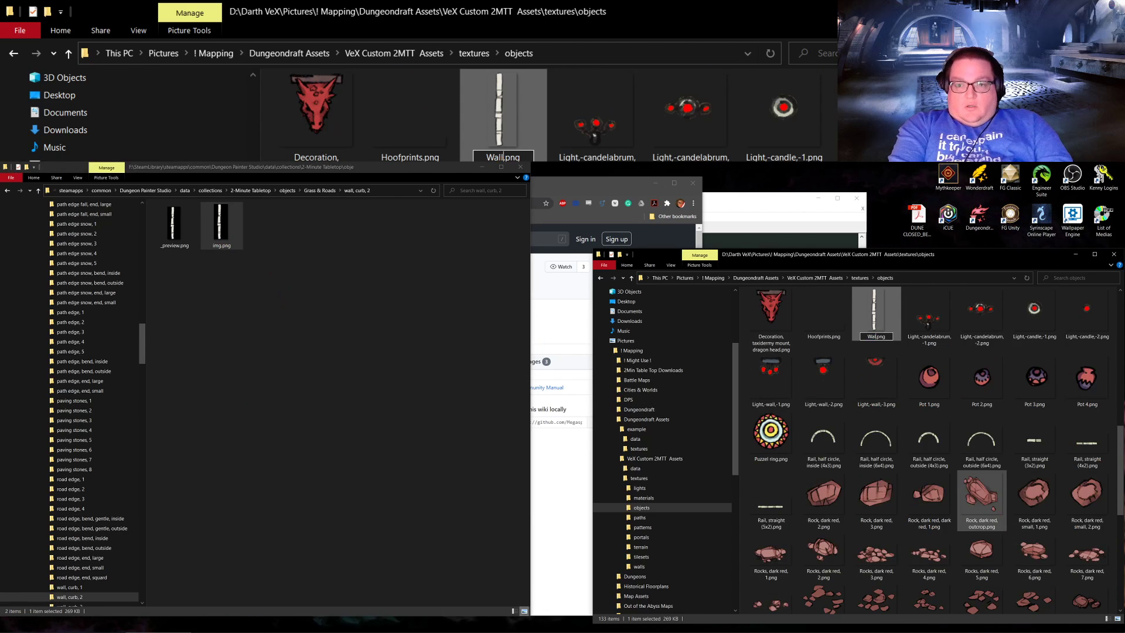
{"action": "type", "text": " Curb 2"}
{"action": "key", "text": "Return"}
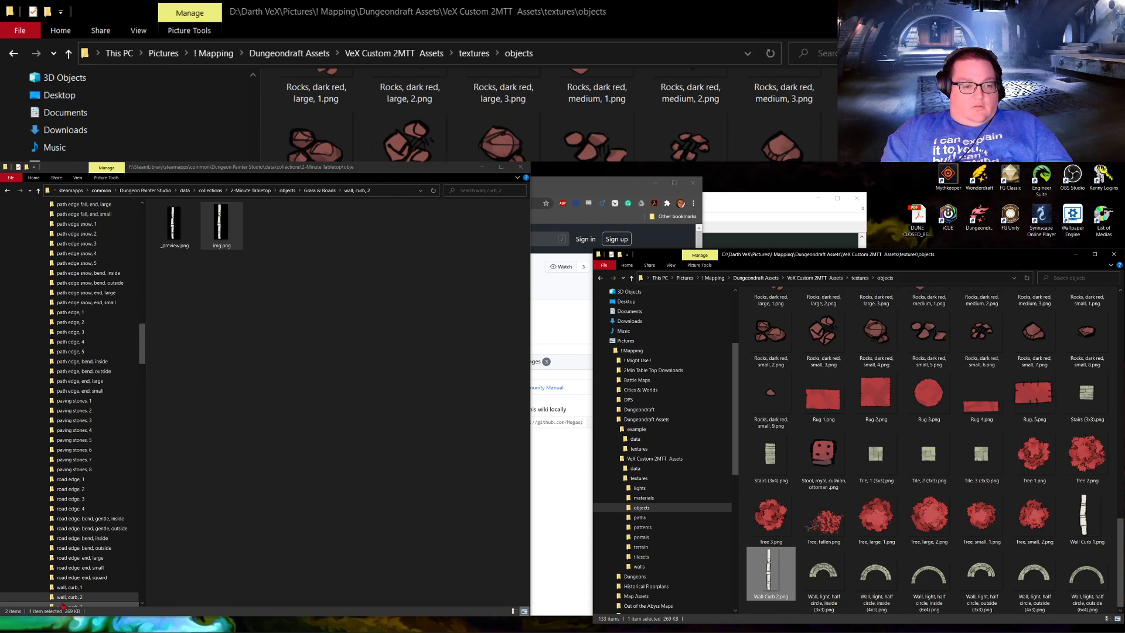
Step: Copy img.png from the "wall, curb, 3" folder into the custom pack's objects folder and rename the copy Wall Curb 3.png
{"action": "left_click", "coordinate": [64, 605]}
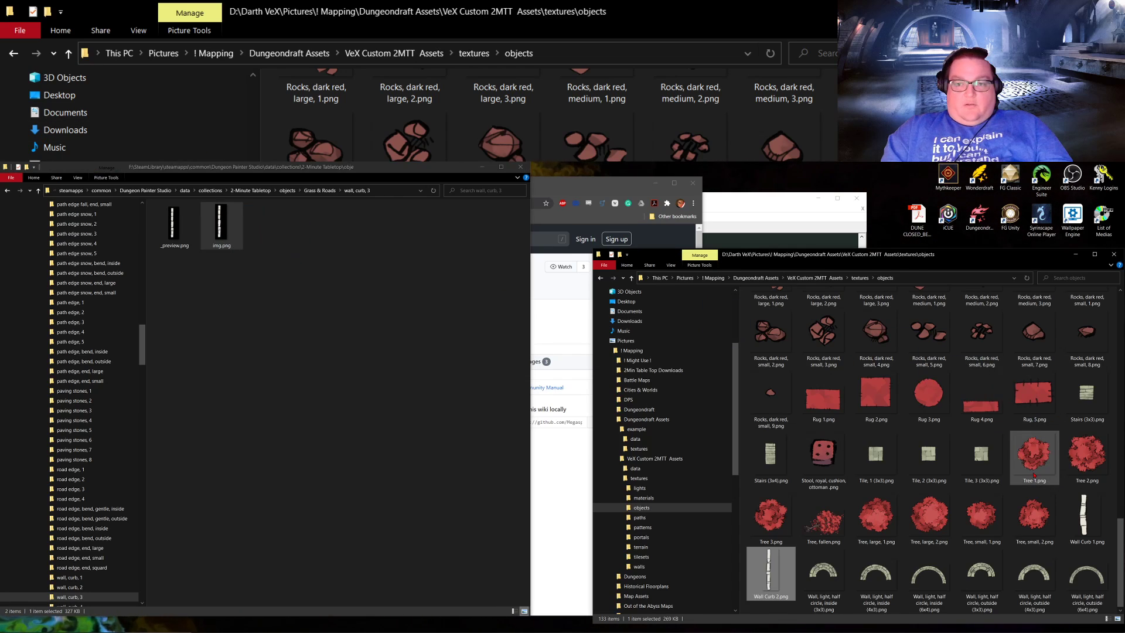
{"action": "key", "text": "ctrl+v"}
{"action": "key", "text": "F2"}
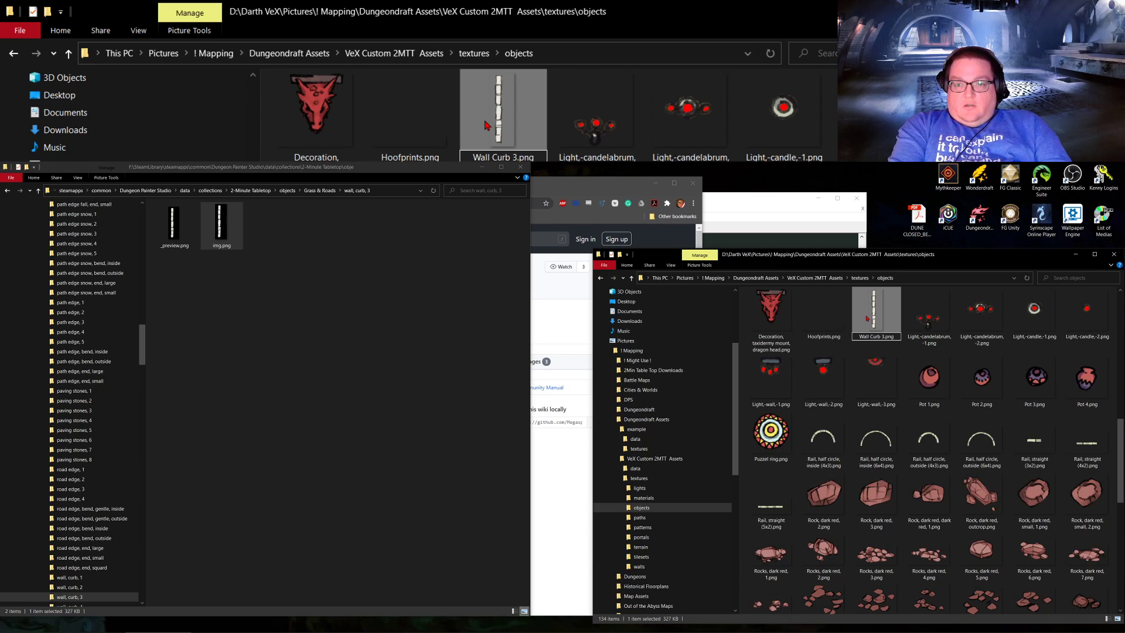
{"action": "key", "text": "Return"}
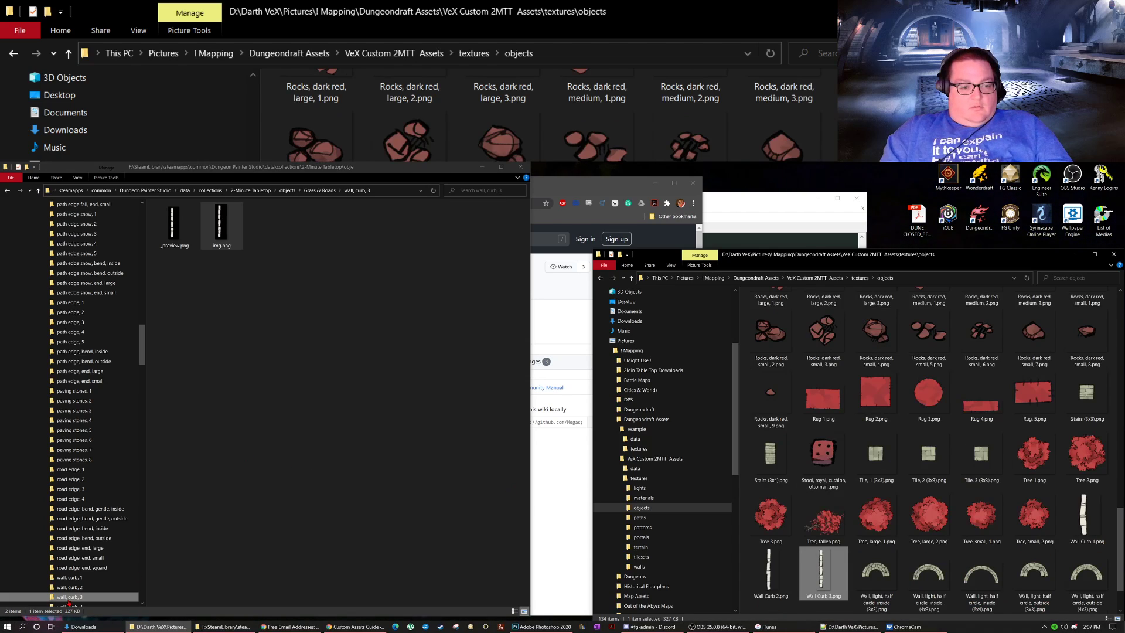
Step: Copy img.png from the "wall, curb, 4" folder into the custom pack's objects folder and rename the copy Wall Curb 4.png
{"action": "left_click", "coordinate": [69, 605]}
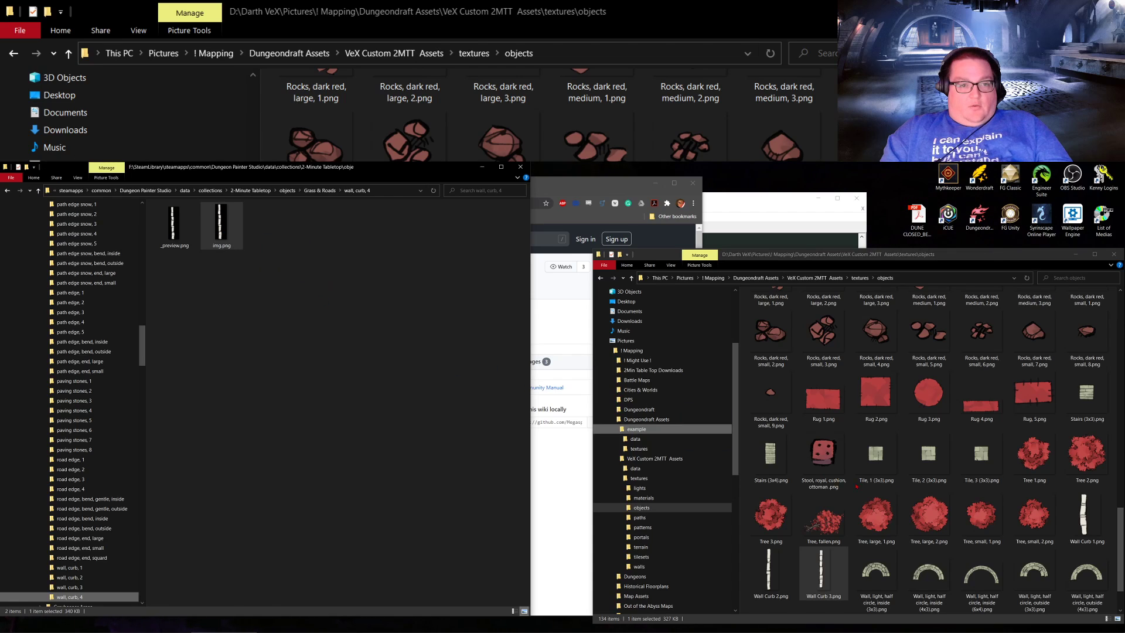
{"action": "key", "text": "ctrl+c"}
{"action": "left_click", "coordinate": [990, 516]}
{"action": "key", "text": "ctrl+v"}
{"action": "key", "text": "F2"}
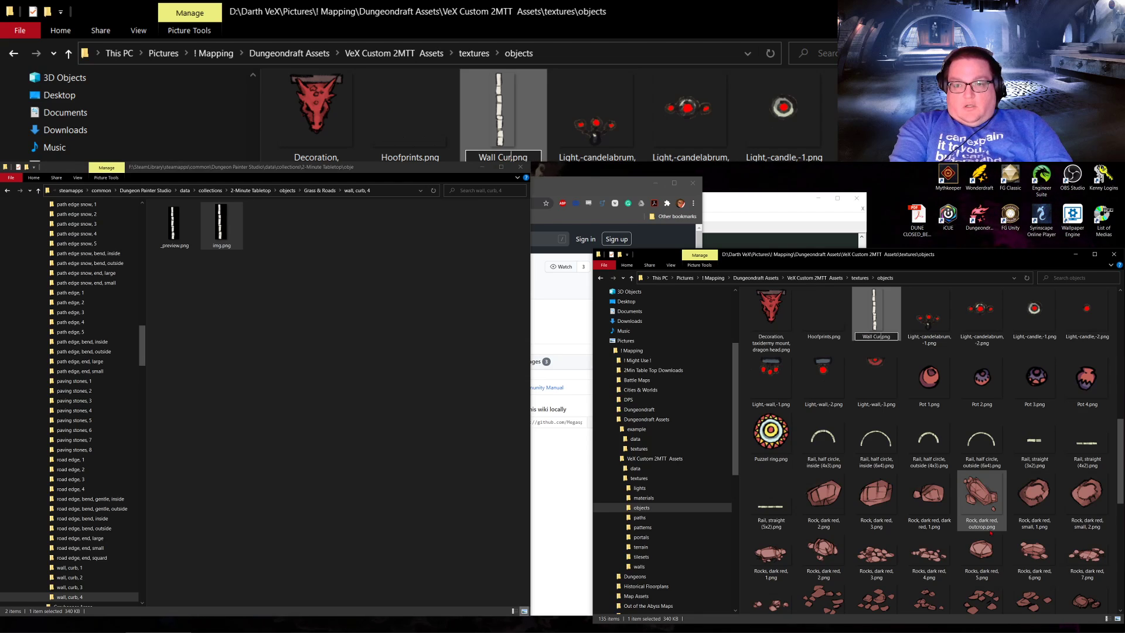
{"action": "key", "text": "Return"}
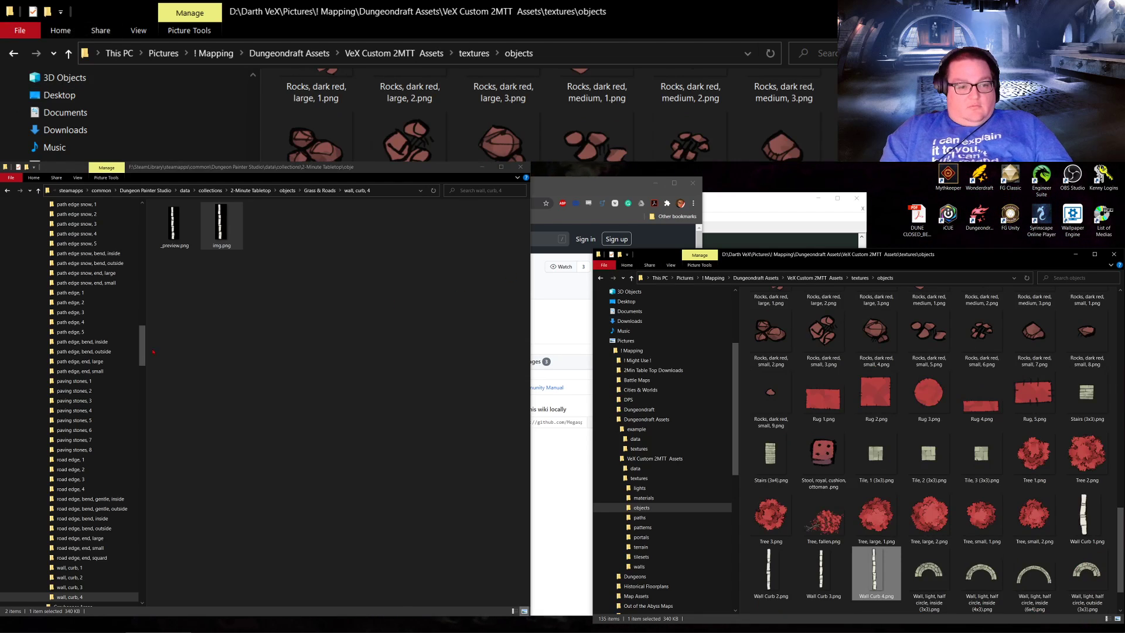
Step: Look over the Grass & Roads folder previews, collapse that folder and close the source collection window
{"action": "scroll", "coordinate": [87, 457], "scroll_direction": "down", "scroll_amount": 1}
{"action": "scroll", "coordinate": [123, 464], "scroll_direction": "down", "scroll_amount": 1}
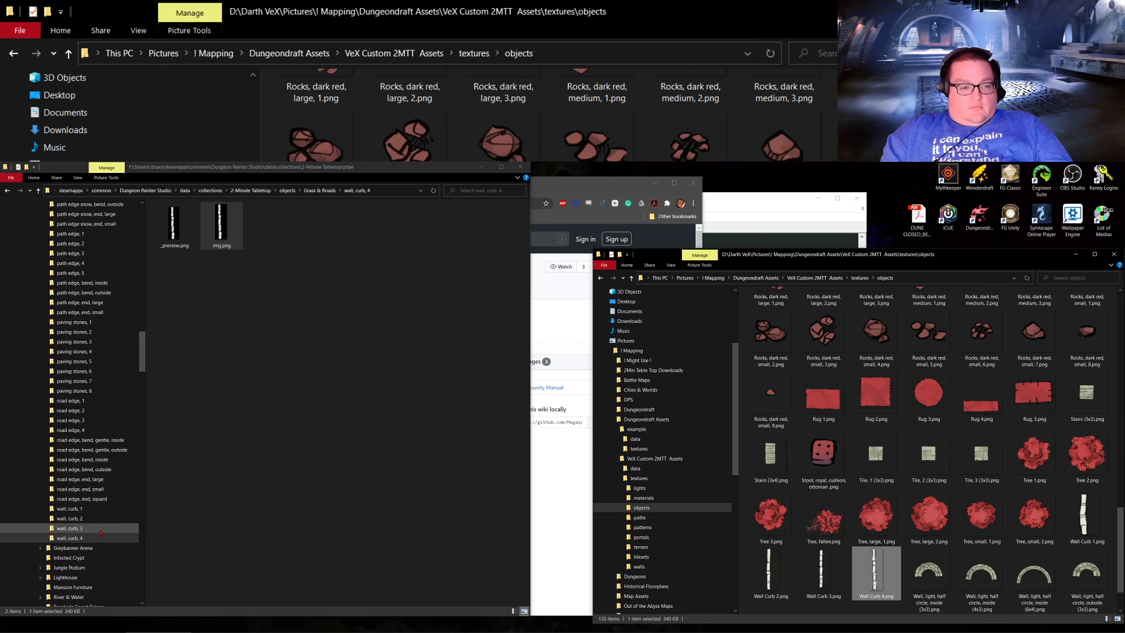
{"action": "scroll", "coordinate": [98, 522], "scroll_direction": "up", "scroll_amount": 14}
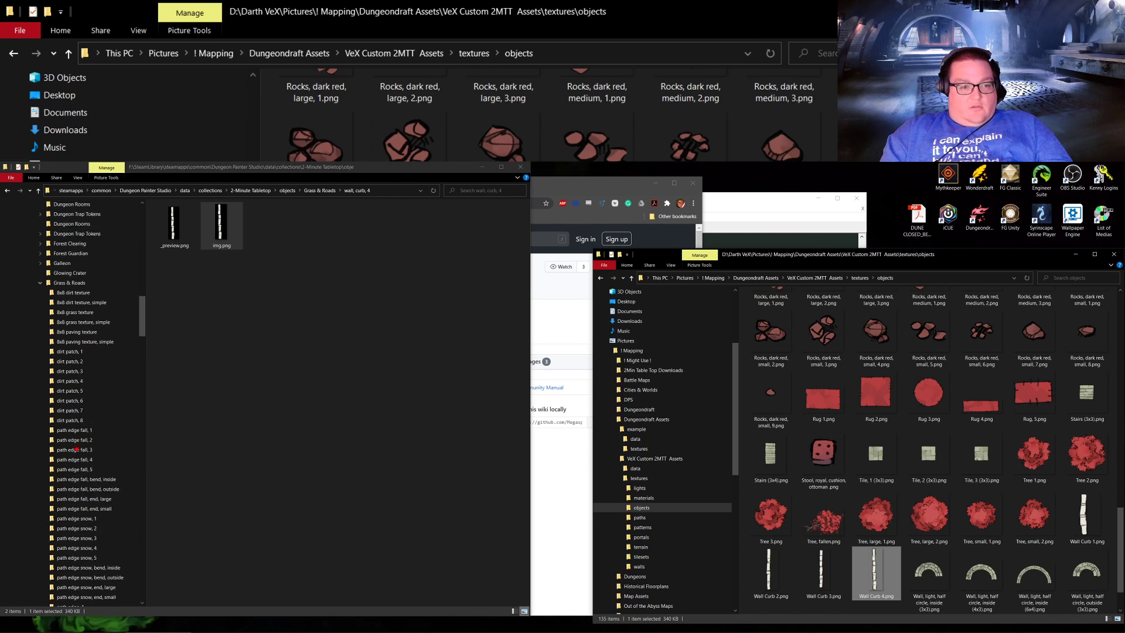
{"action": "left_click", "coordinate": [68, 322]}
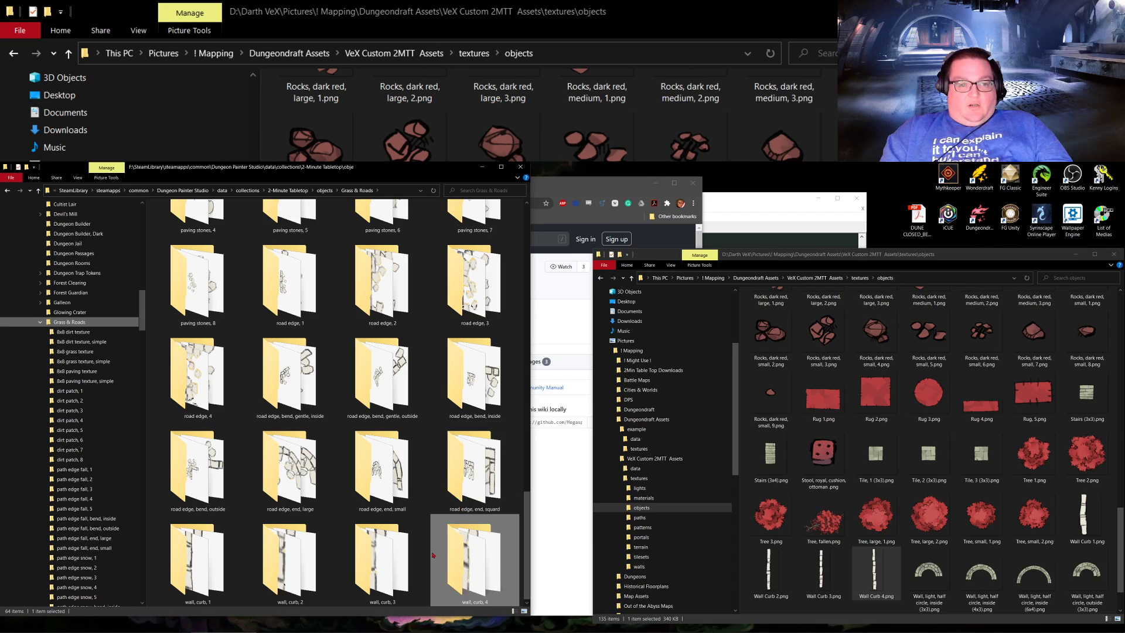
{"action": "left_click", "coordinate": [40, 322]}
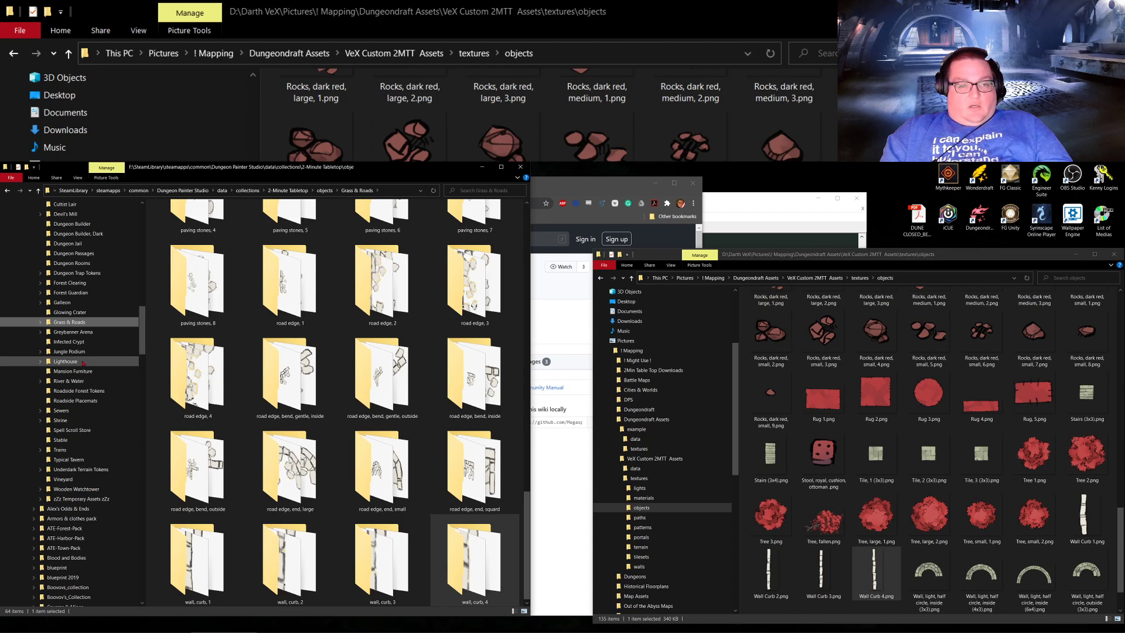
{"action": "left_click", "coordinate": [521, 166]}
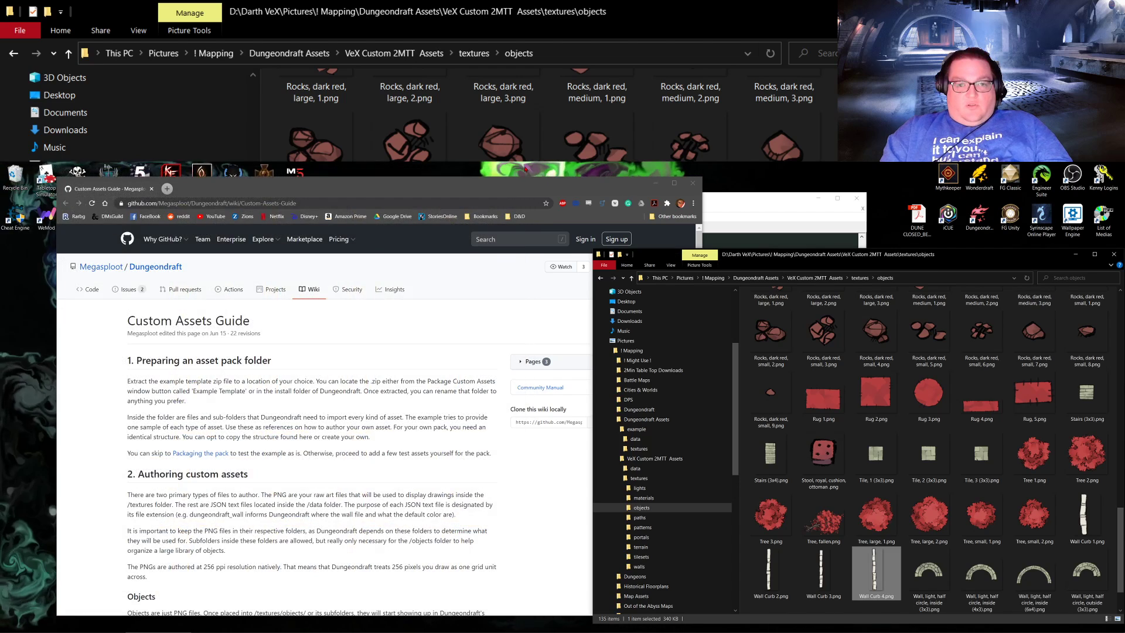
{"action": "left_click_drag", "start_coordinate": [500, 196], "coordinate": [446, 185]}
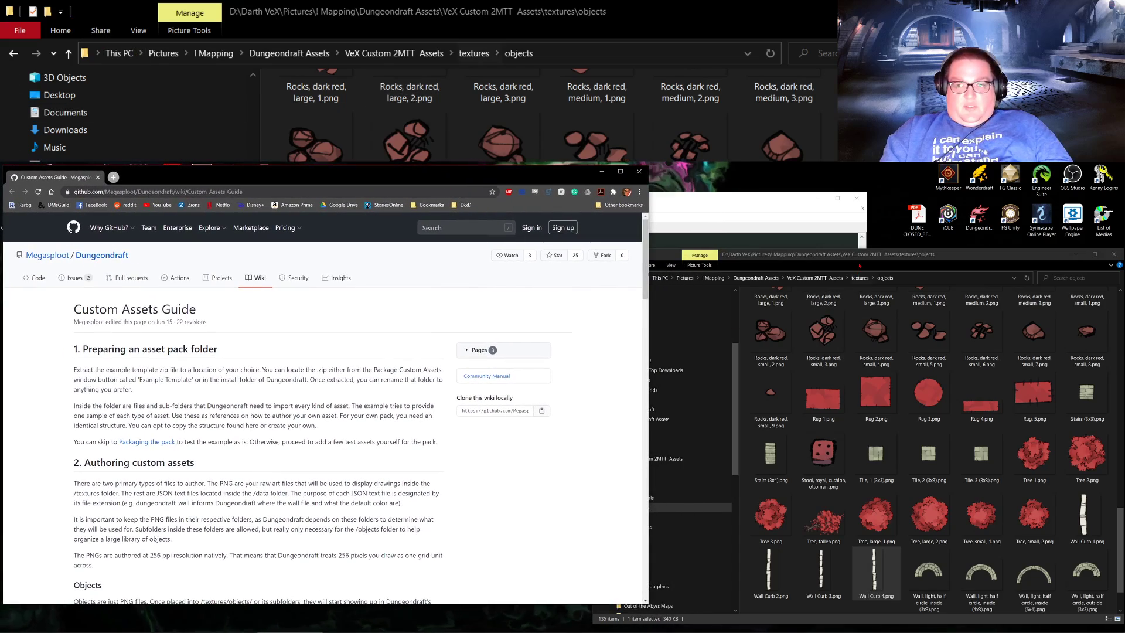
Step: Select all the Wall Curb, half-circle wall, Tile and Stairs images in the custom pack's objects folder
{"action": "left_click", "coordinate": [864, 262]}
{"action": "scroll", "coordinate": [985, 542], "scroll_direction": "down", "scroll_amount": 1}
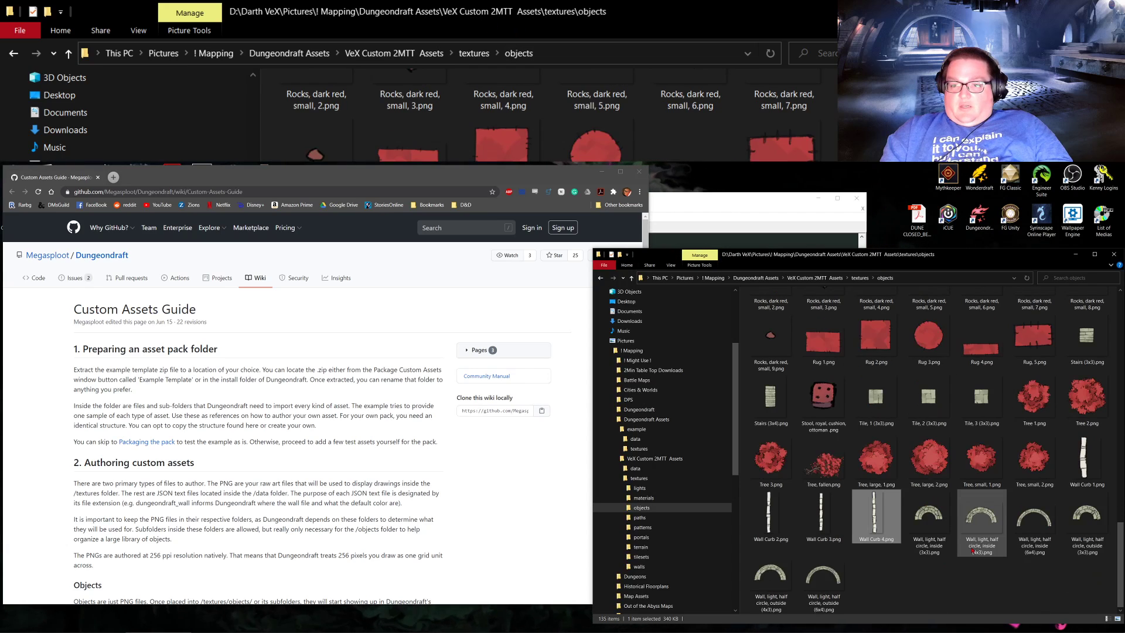
{"action": "left_click", "coordinate": [823, 584]}
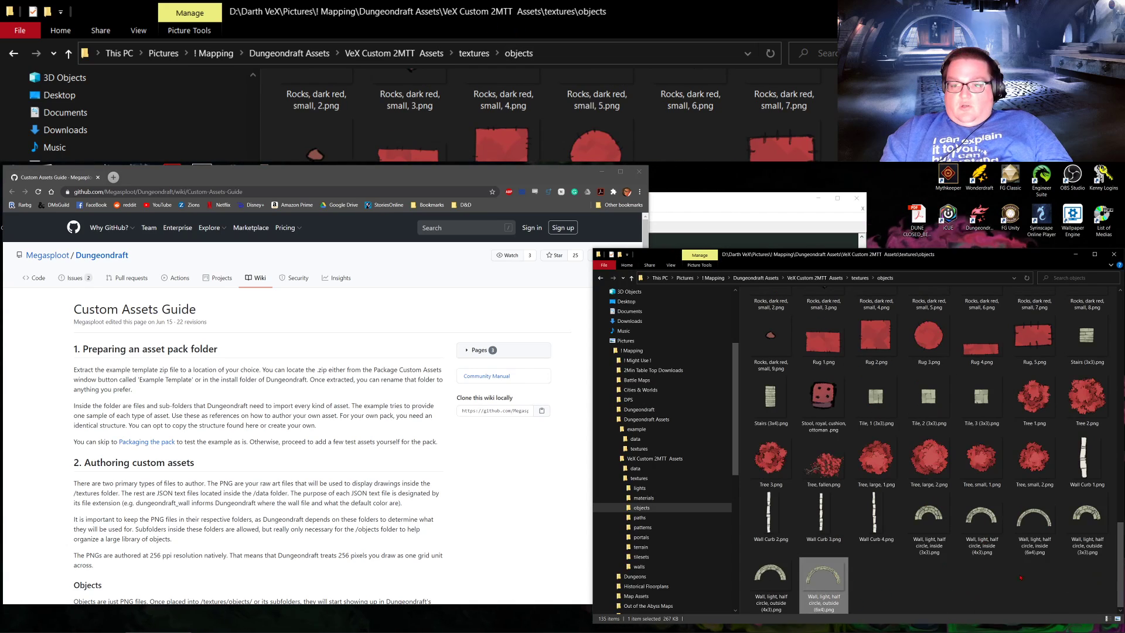
{"action": "left_click", "coordinate": [1066, 488], "text": "shift"}
{"action": "left_click", "coordinate": [982, 399], "text": "ctrl"}
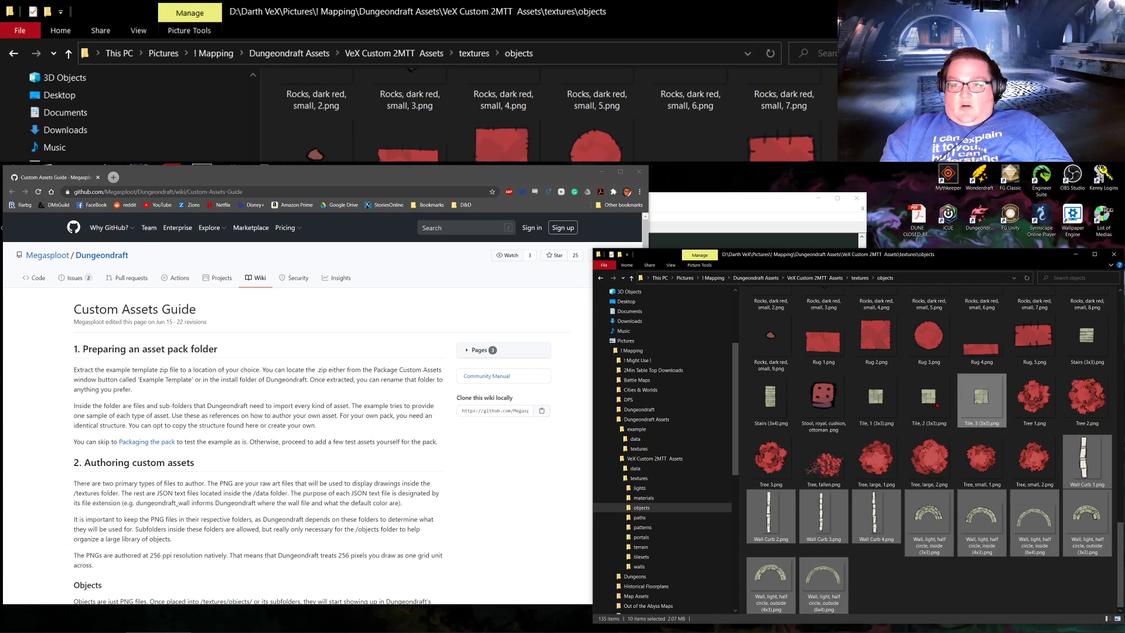
{"action": "left_click", "coordinate": [929, 399], "text": "ctrl"}
{"action": "left_click", "coordinate": [876, 399], "text": "ctrl"}
{"action": "left_click", "coordinate": [770, 398], "text": "ctrl"}
{"action": "left_click", "coordinate": [1088, 339], "text": "ctrl"}
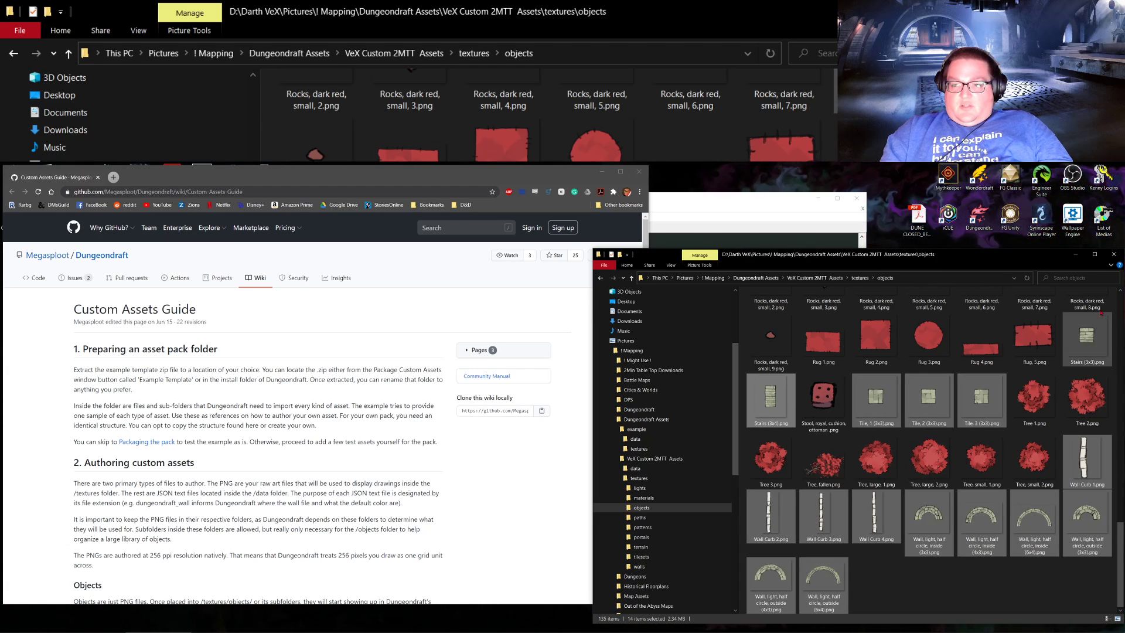
Step: Add the half-circle and straight Rail images to the selection and check the rest of the folder for uncoloured images
{"action": "scroll", "coordinate": [1049, 422], "scroll_direction": "up", "scroll_amount": 5}
{"action": "left_click", "coordinate": [1012, 499], "text": "ctrl"}
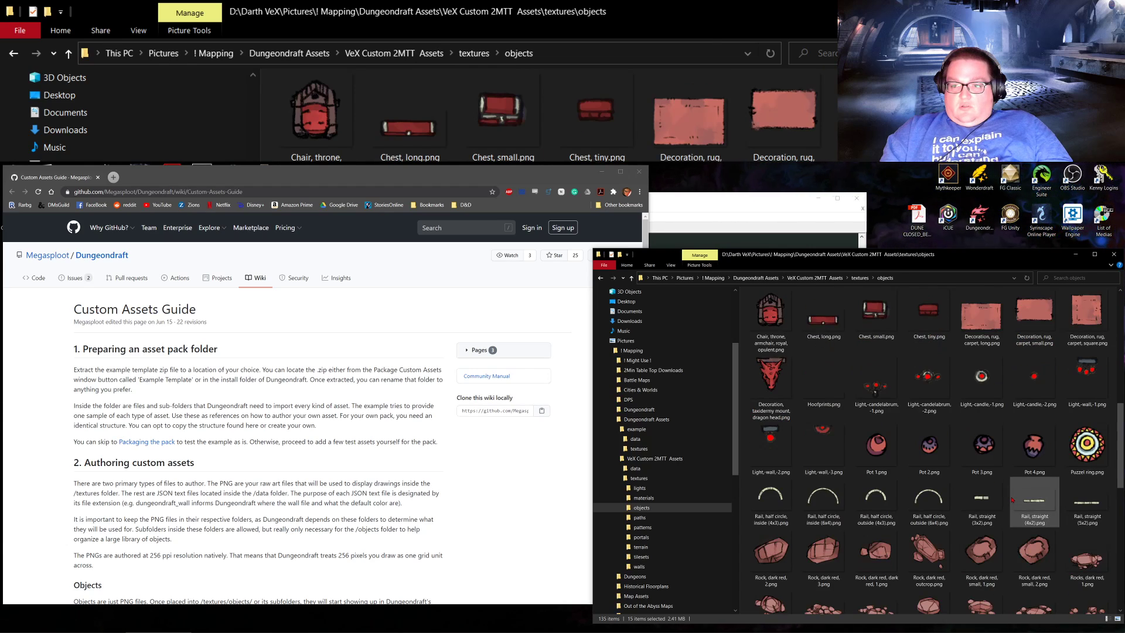
{"action": "left_click", "coordinate": [1087, 499], "text": "ctrl"}
{"action": "left_click", "coordinate": [982, 500], "text": "ctrl"}
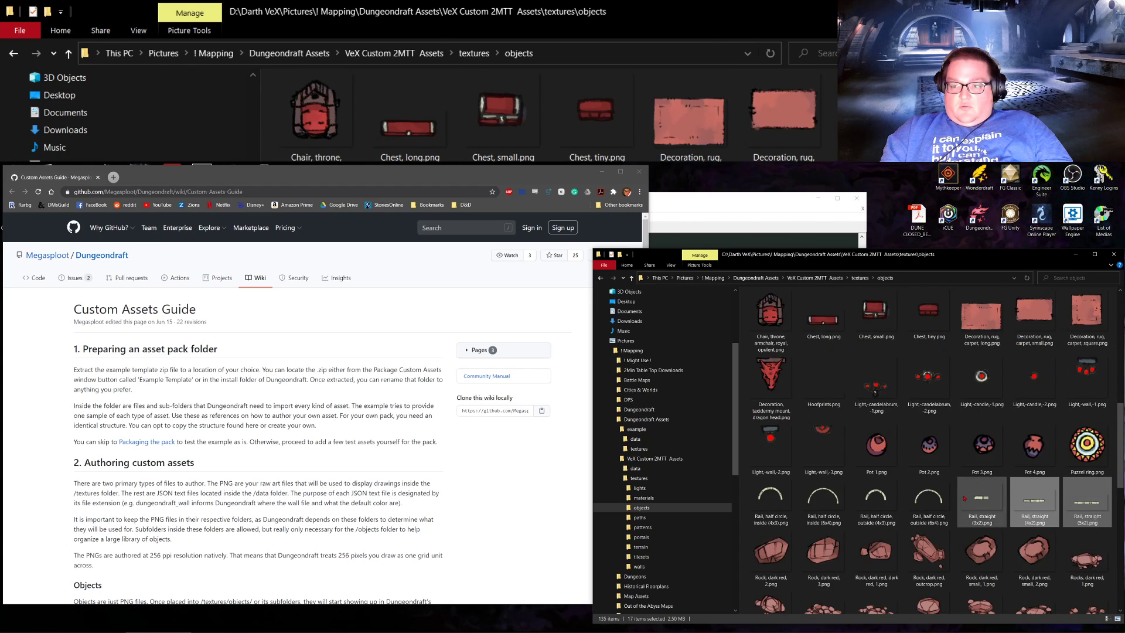
{"action": "left_click", "coordinate": [947, 500], "text": "ctrl"}
{"action": "left_click", "coordinate": [948, 499], "text": "ctrl"}
{"action": "left_click", "coordinate": [876, 498], "text": "ctrl"}
{"action": "left_click", "coordinate": [823, 498], "text": "ctrl"}
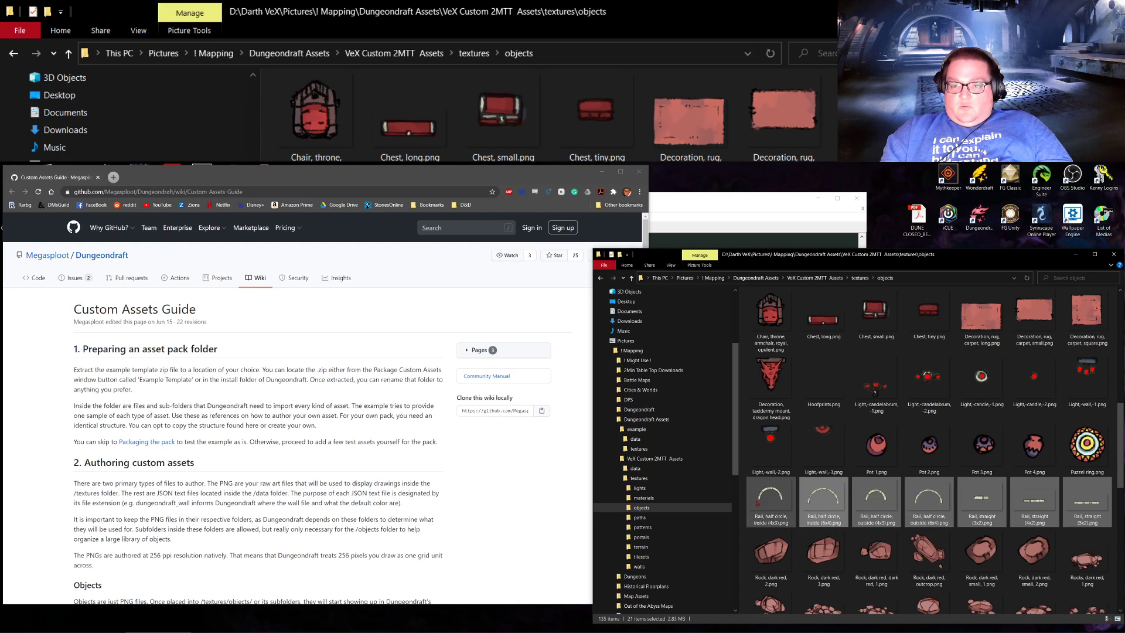
{"action": "left_click", "coordinate": [771, 499], "text": "ctrl"}
{"action": "scroll", "coordinate": [944, 495], "scroll_direction": "up", "scroll_amount": 4}
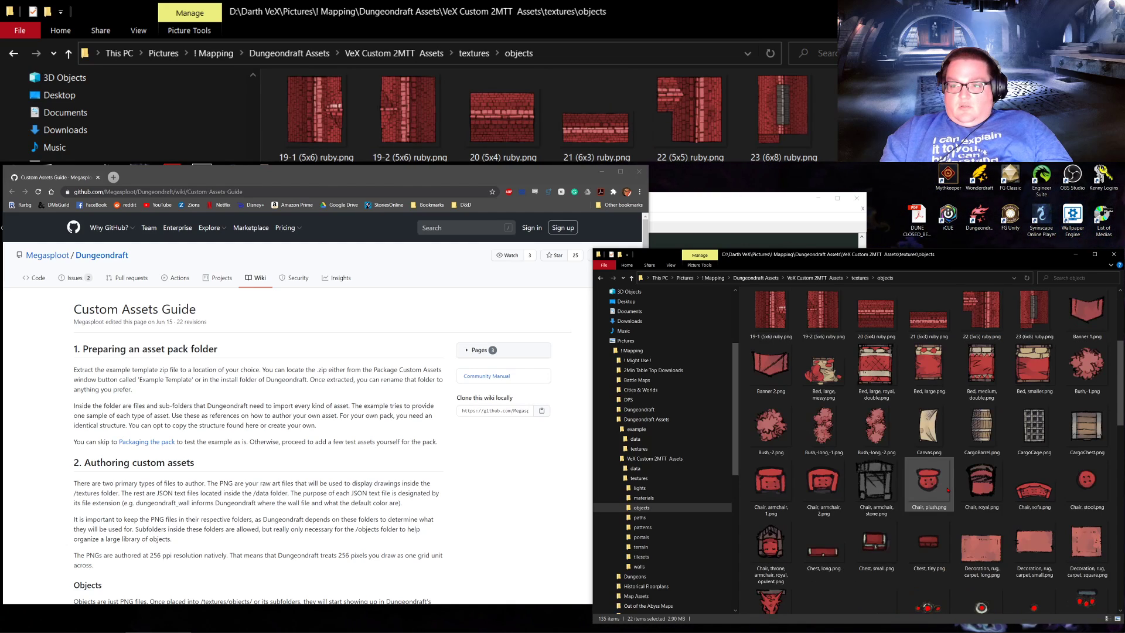
{"action": "scroll", "coordinate": [1038, 542], "scroll_direction": "up", "scroll_amount": 3}
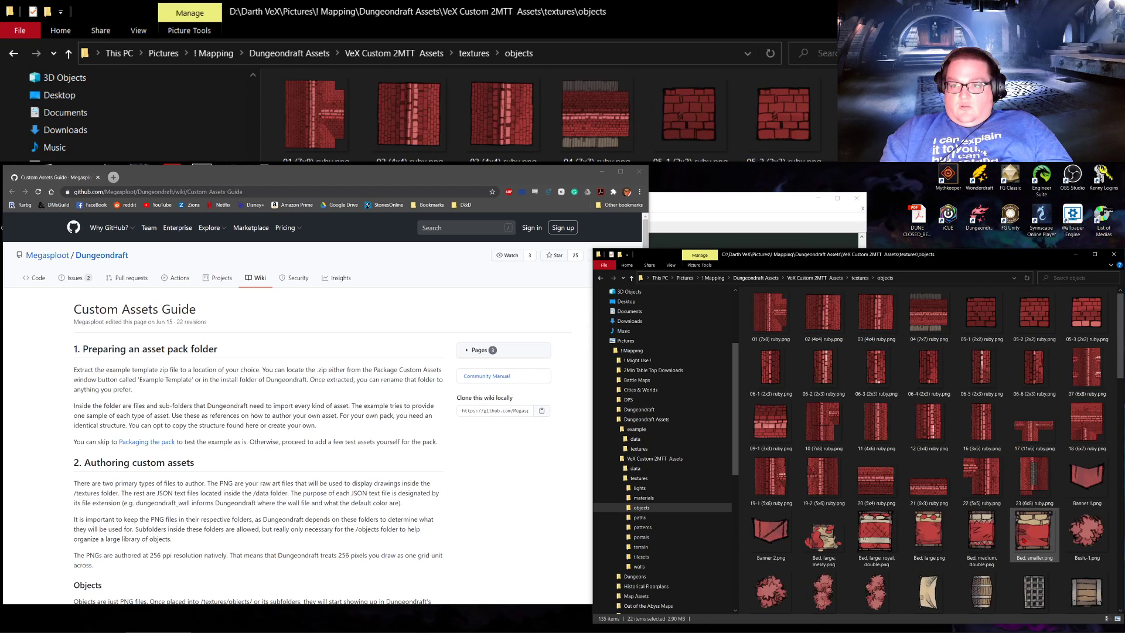
{"action": "scroll", "coordinate": [1024, 540], "scroll_direction": "down", "scroll_amount": 15}
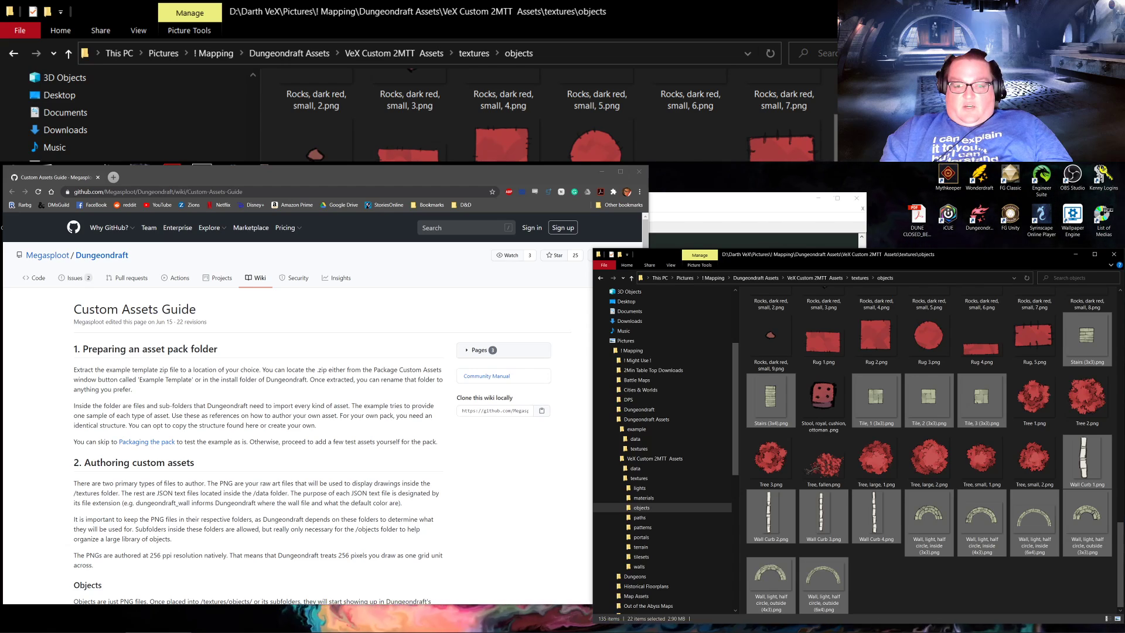
Step: Open the selected wall, tile, stairs and rail images from the objects folder in Adobe Photoshop
{"action": "left_click", "coordinate": [476, 631]}
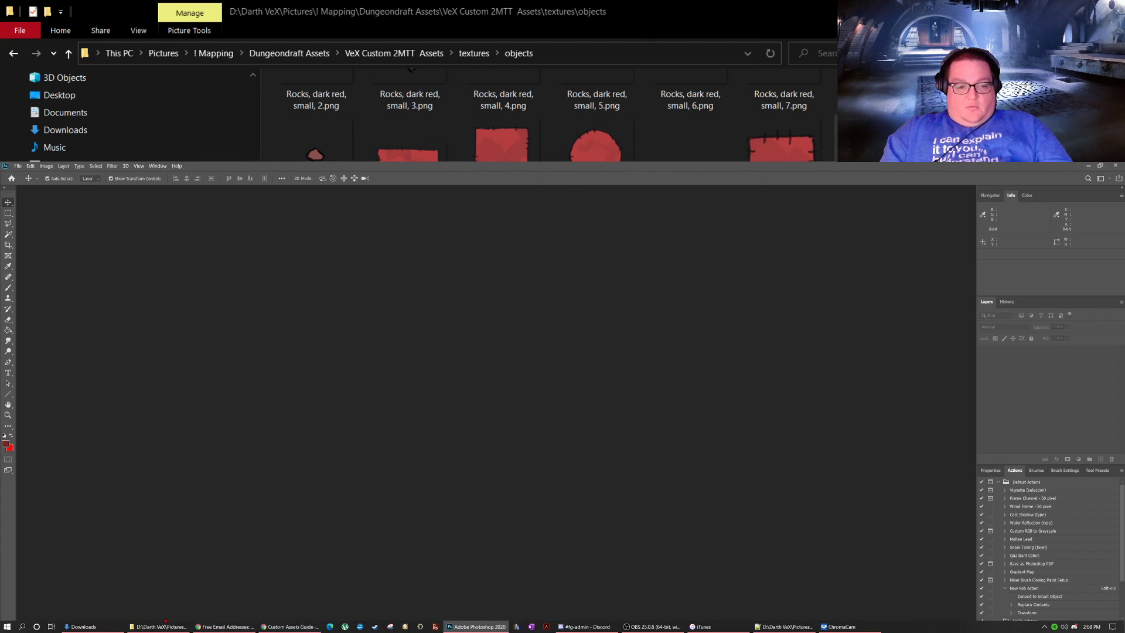
{"action": "mouse_move", "coordinate": [165, 626]}
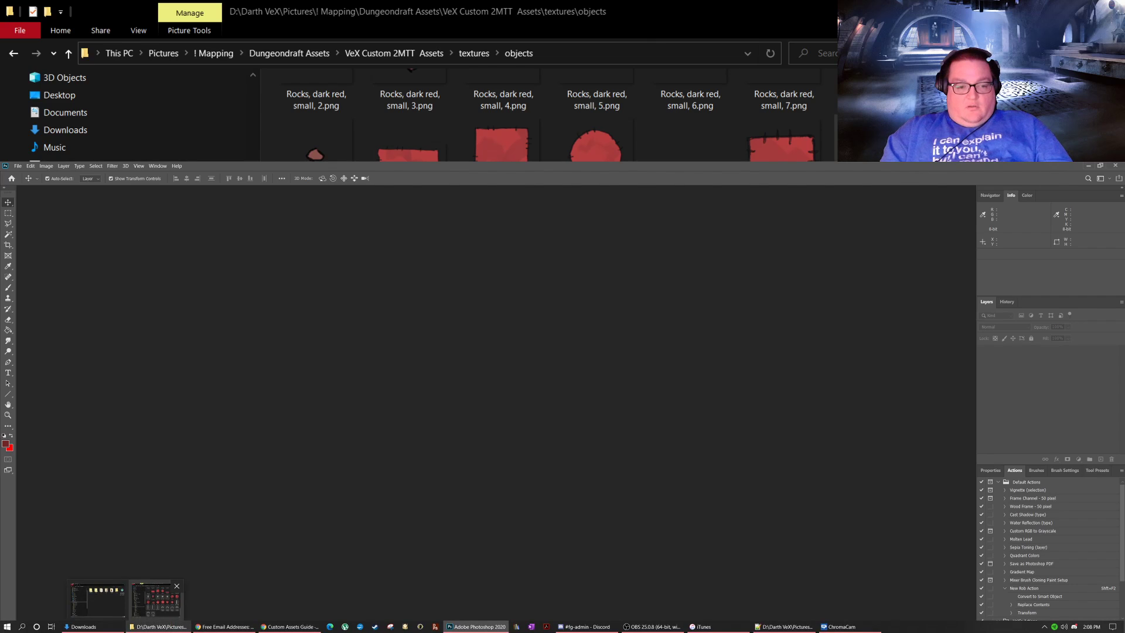
{"action": "left_click", "coordinate": [155, 599]}
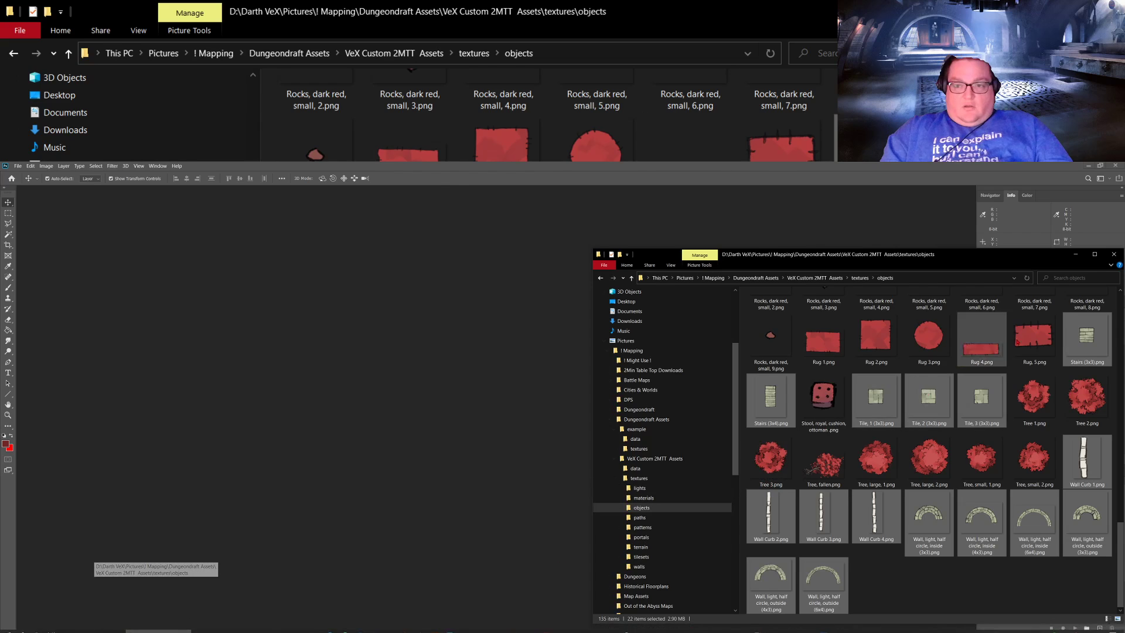
{"action": "left_click_drag", "start_coordinate": [1087, 339], "coordinate": [234, 319]}
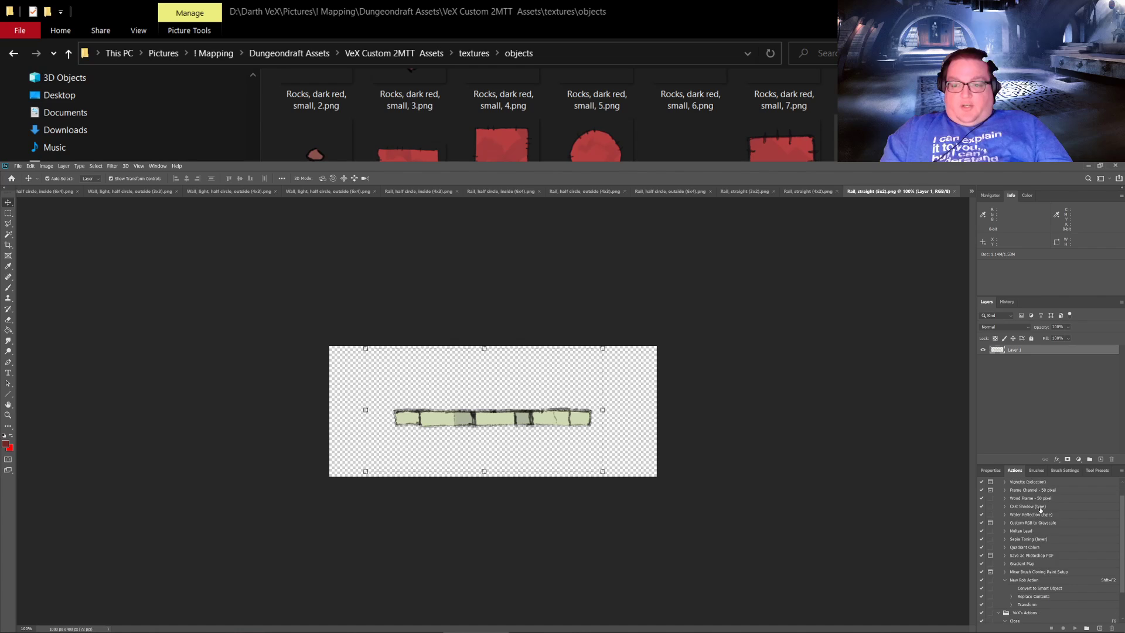
Step: Delete the existing "Recolor Red, Save, Close" action from the VeX's Actions set
{"action": "scroll", "coordinate": [1038, 536], "scroll_direction": "down", "scroll_amount": 2}
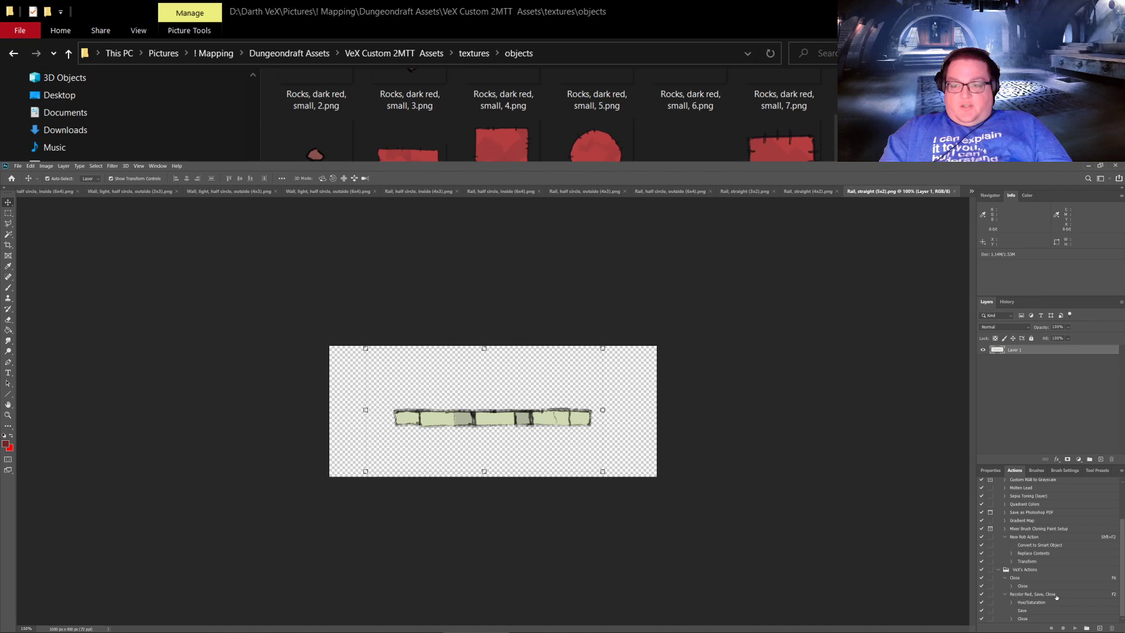
{"action": "mouse_move", "coordinate": [1027, 632]}
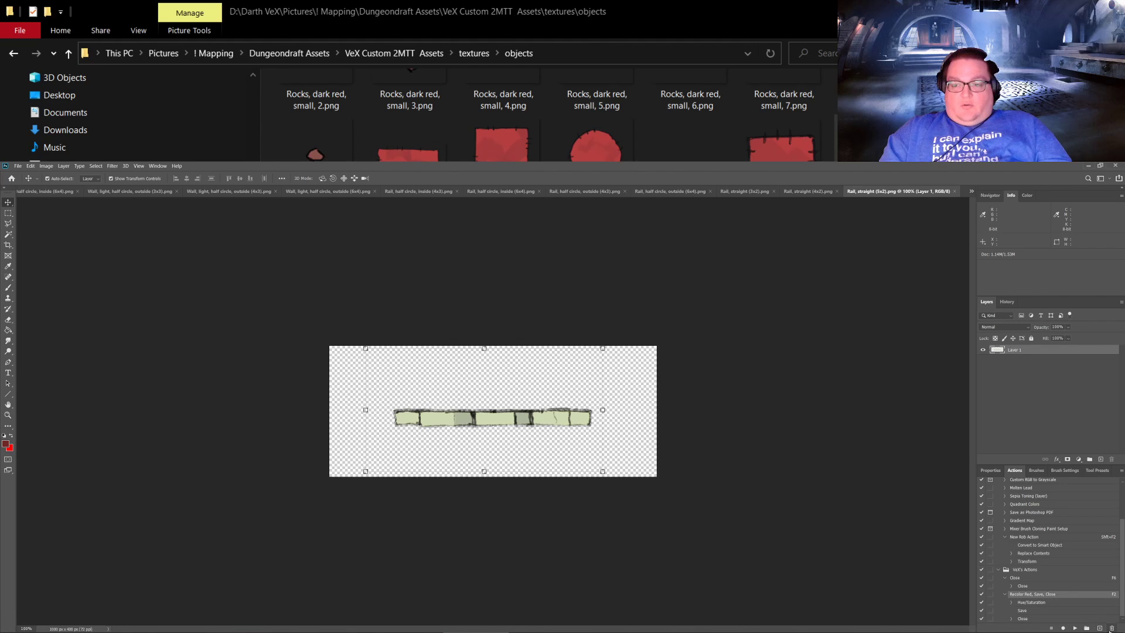
{"action": "left_click", "coordinate": [1113, 628]}
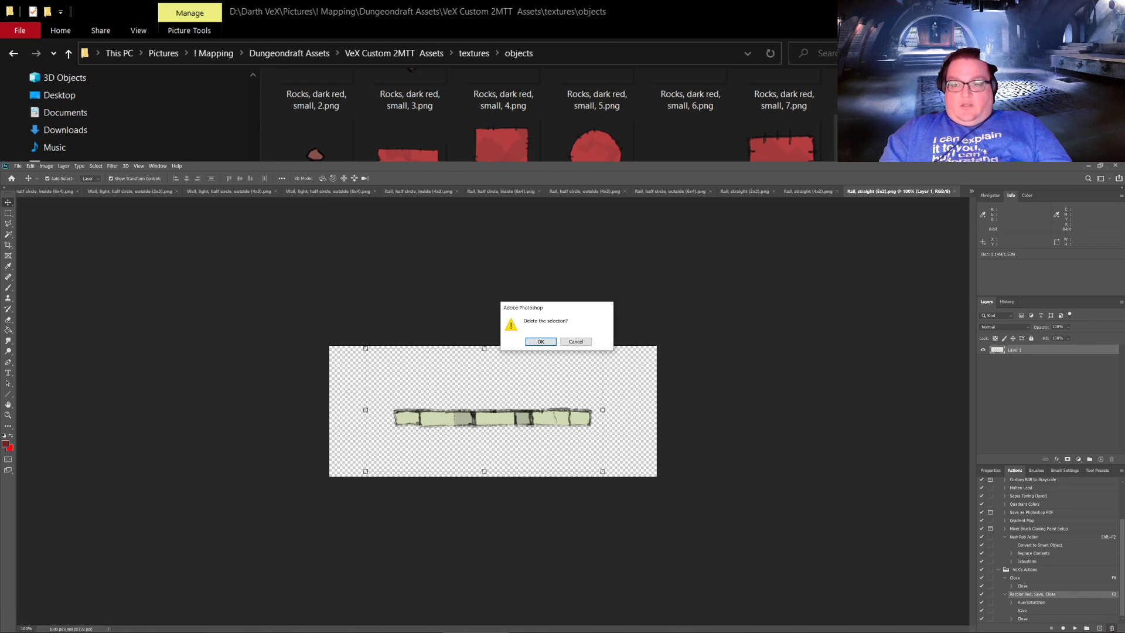
{"action": "left_click", "coordinate": [551, 341]}
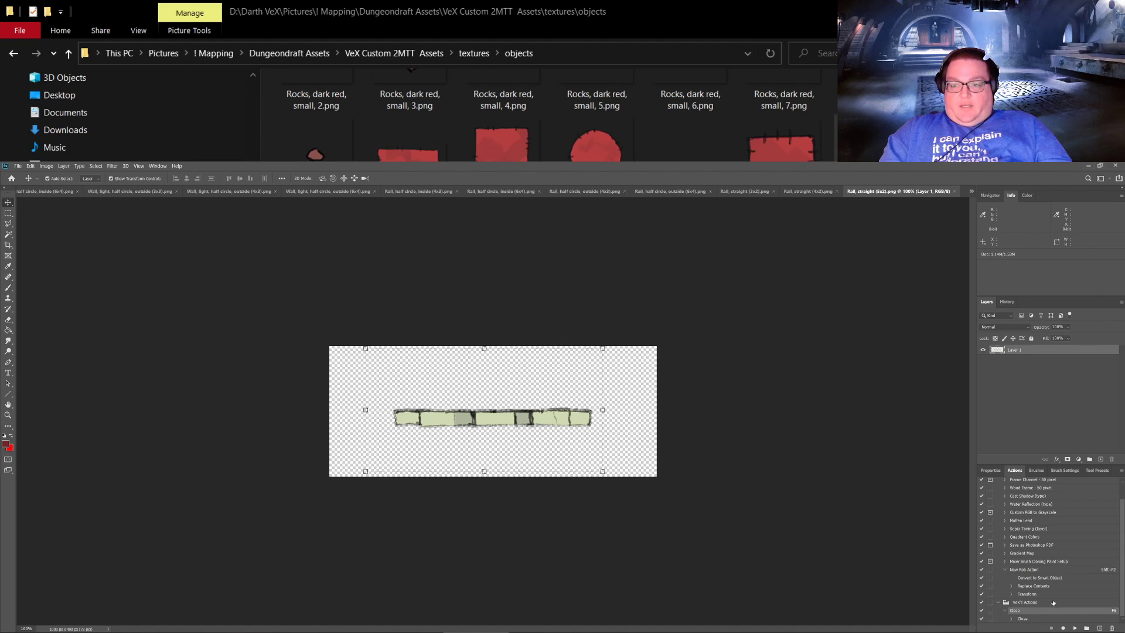
Step: Create an action named "Recolor Red, Save, Close" in the VeX's Actions set, assign it function key F2 and start recording
{"action": "left_click", "coordinate": [1100, 627]}
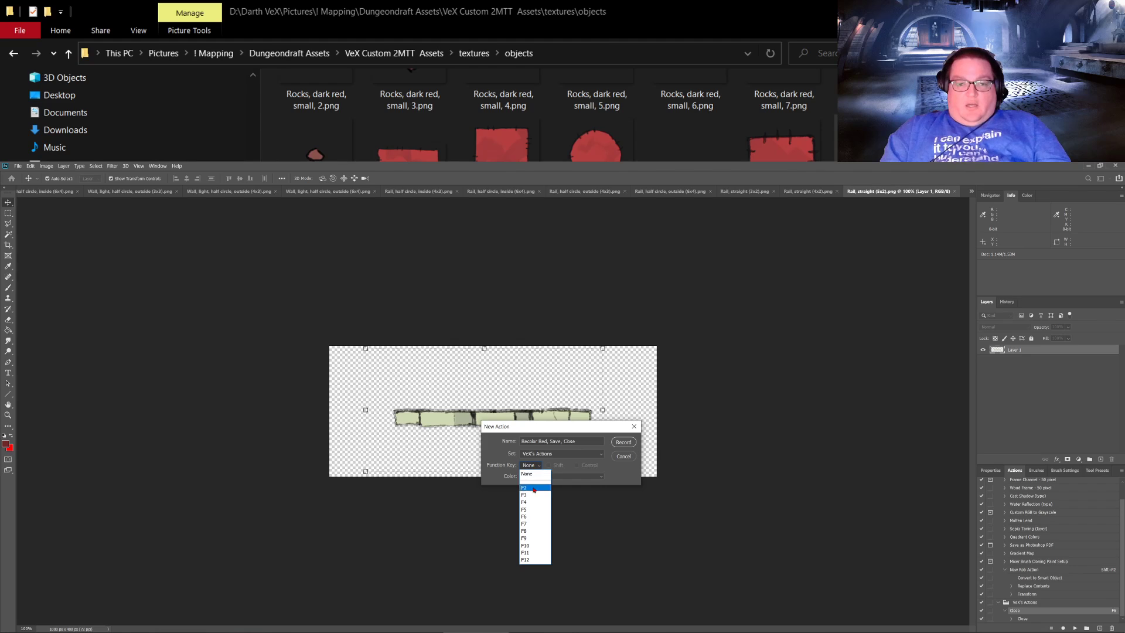
{"action": "left_click", "coordinate": [534, 488]}
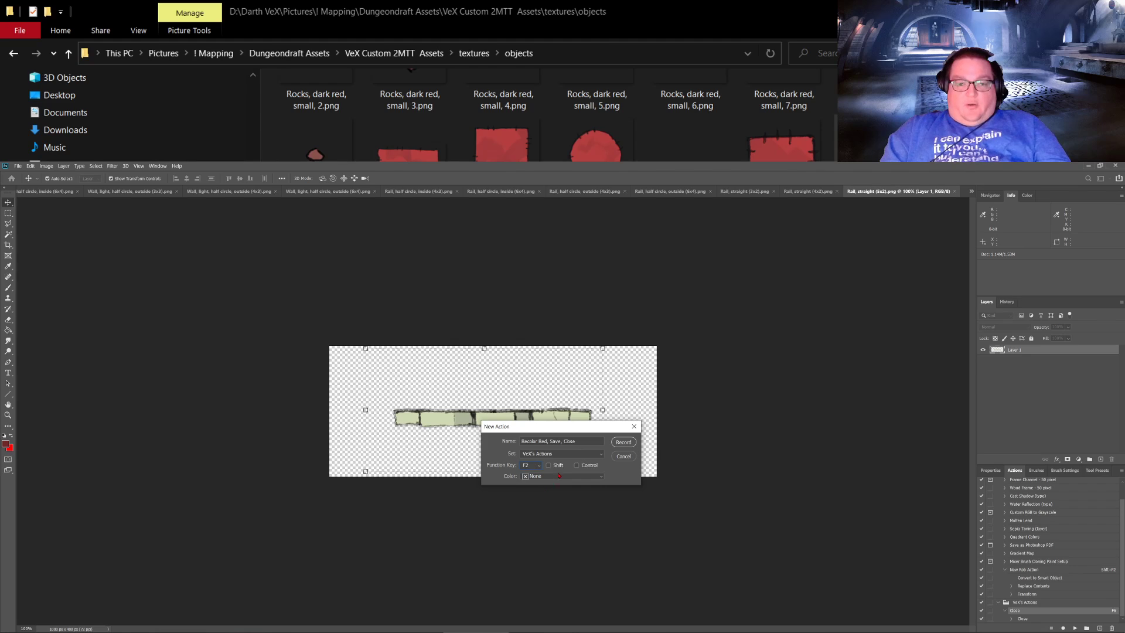
{"action": "left_click", "coordinate": [632, 445]}
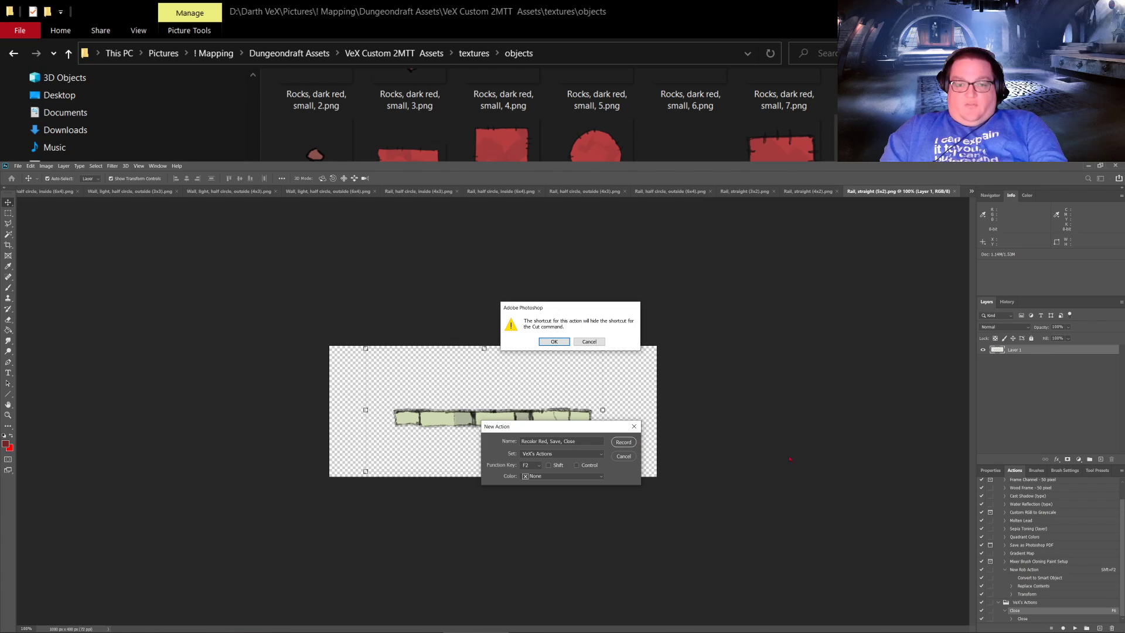
{"action": "left_click", "coordinate": [554, 342]}
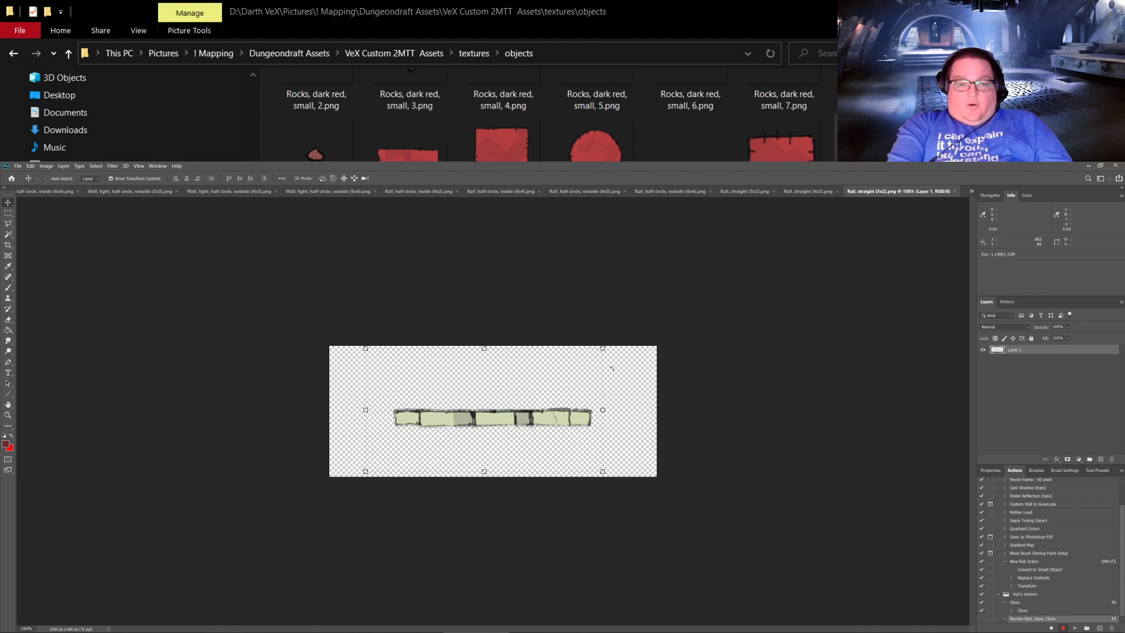
Step: Record colorizing the 5x2 straight rail with Hue/Saturation at hue 0 and saturation +50, then saving and closing the image
{"action": "key", "text": "ctrl+u"}
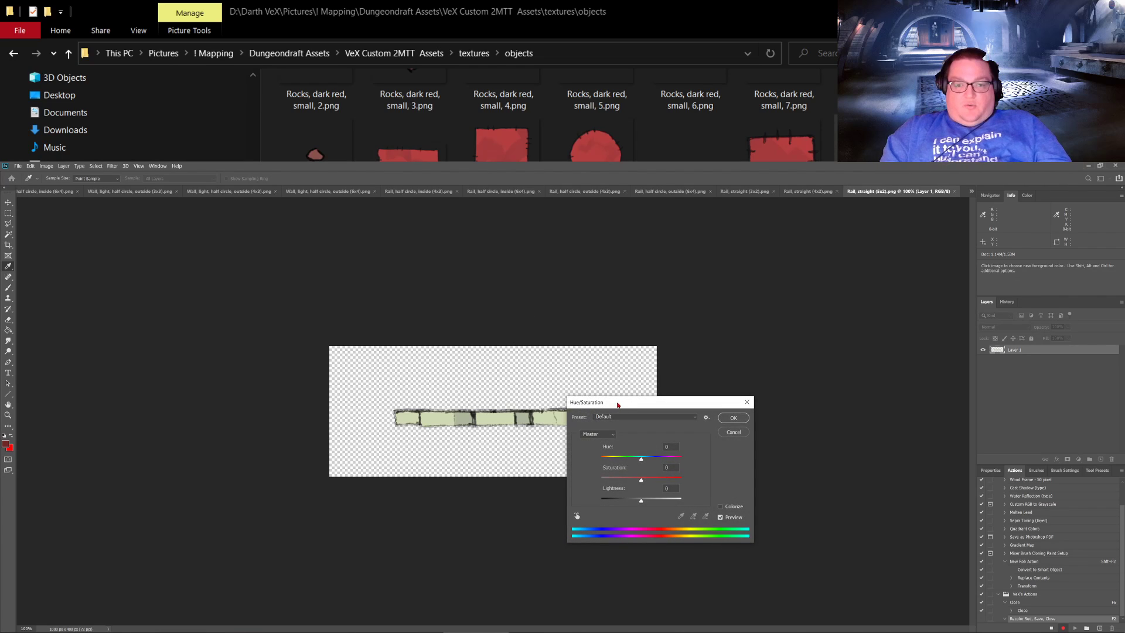
{"action": "left_click", "coordinate": [722, 507]}
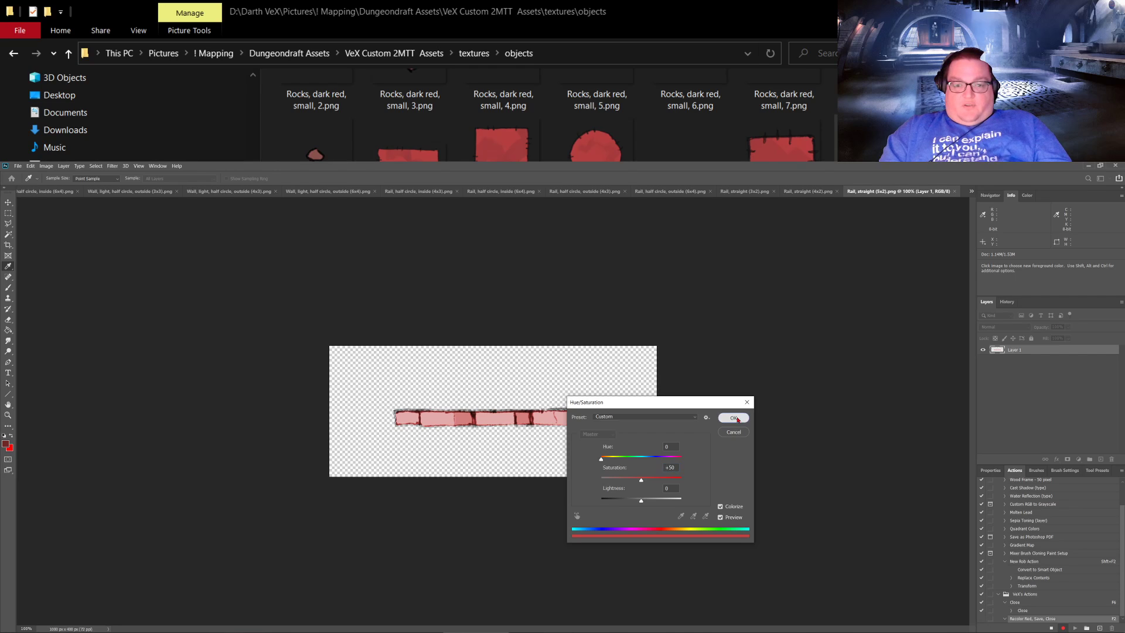
{"action": "left_click", "coordinate": [734, 418]}
{"action": "key", "text": "v"}
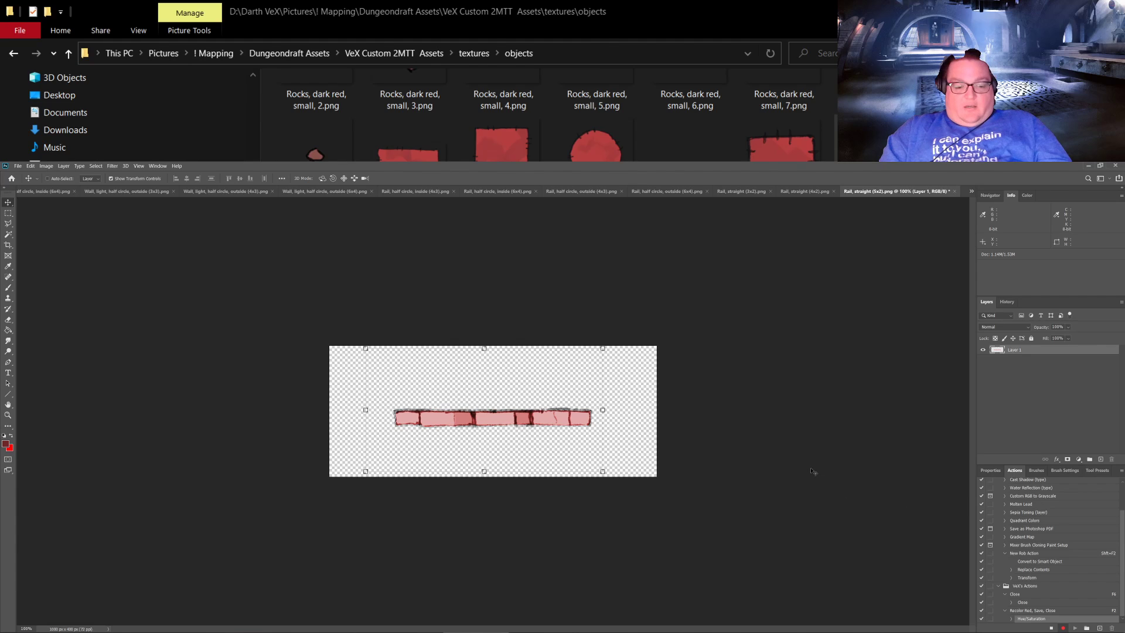
{"action": "key", "text": "ctrl+s"}
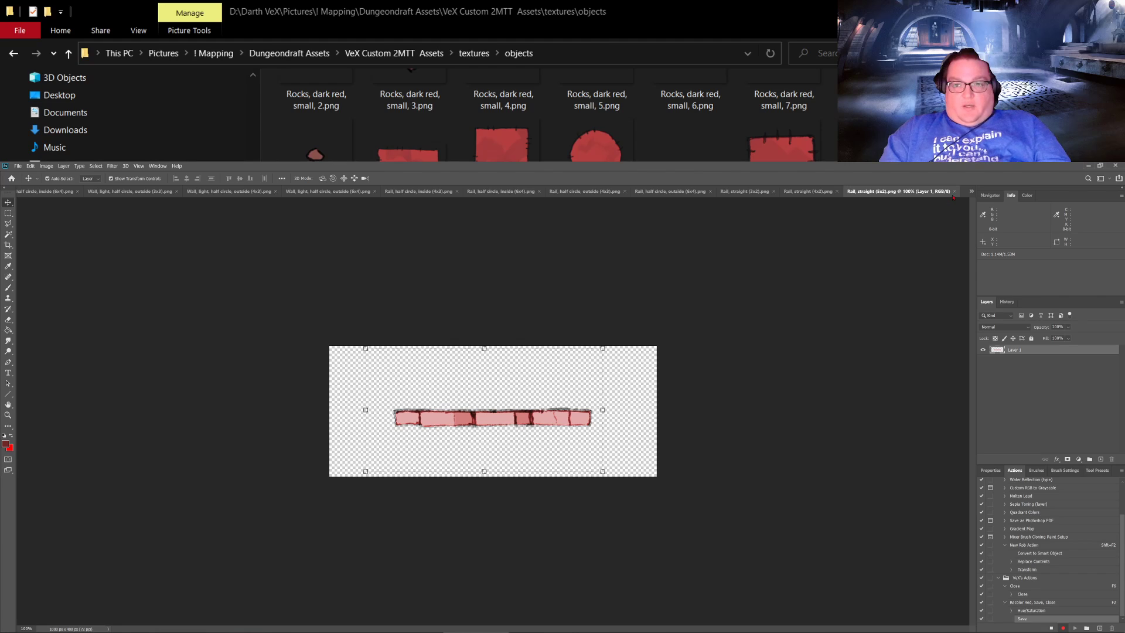
{"action": "left_click", "coordinate": [955, 193]}
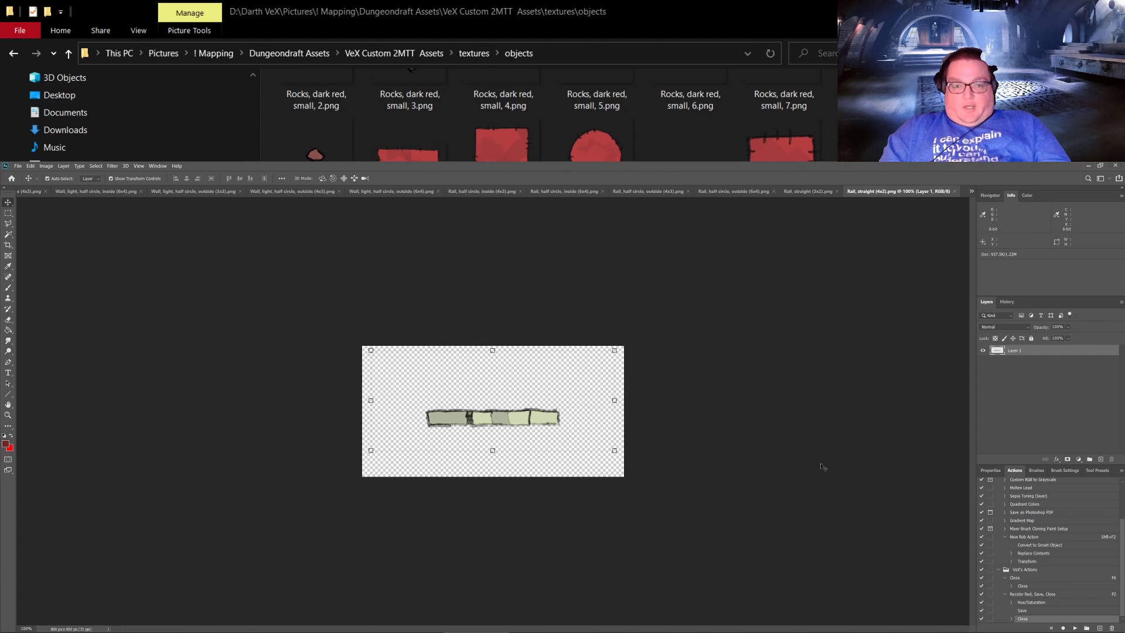
Step: Run the "Recolor Red, Save, Close" action on every remaining open rail, wall, tile and stairs image
{"action": "key", "text": "F2"}
{"action": "key", "text": "F2"}
{"action": "key", "text": "F2"}
{"action": "key", "text": "F2"}
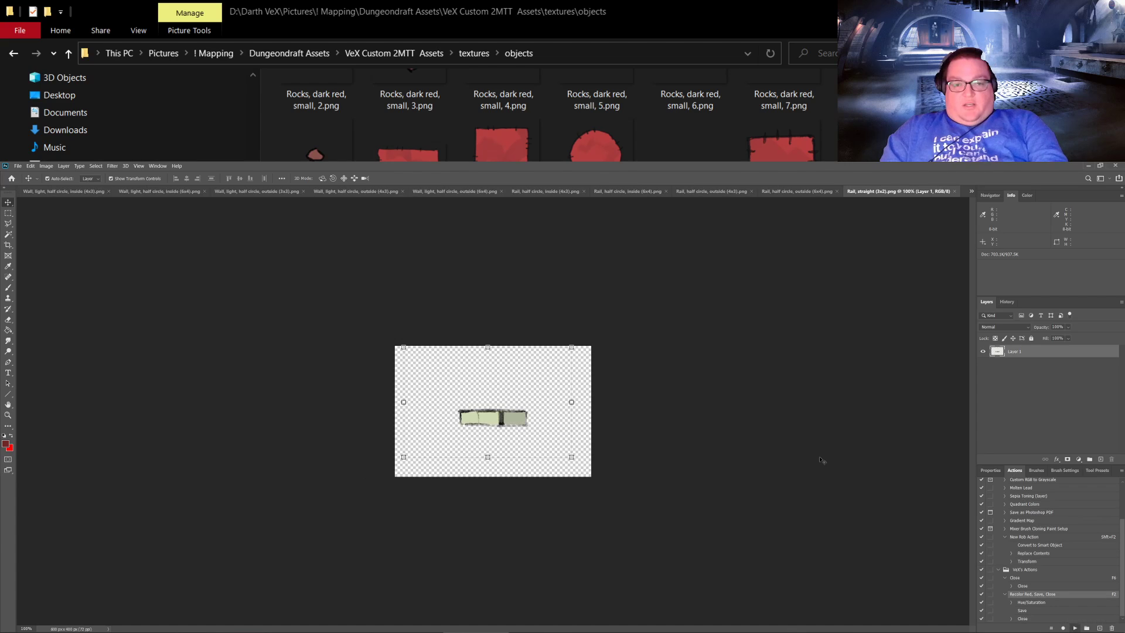
{"action": "key", "text": "F2"}
{"action": "key", "text": "F2"}
{"action": "key", "text": "F2"}
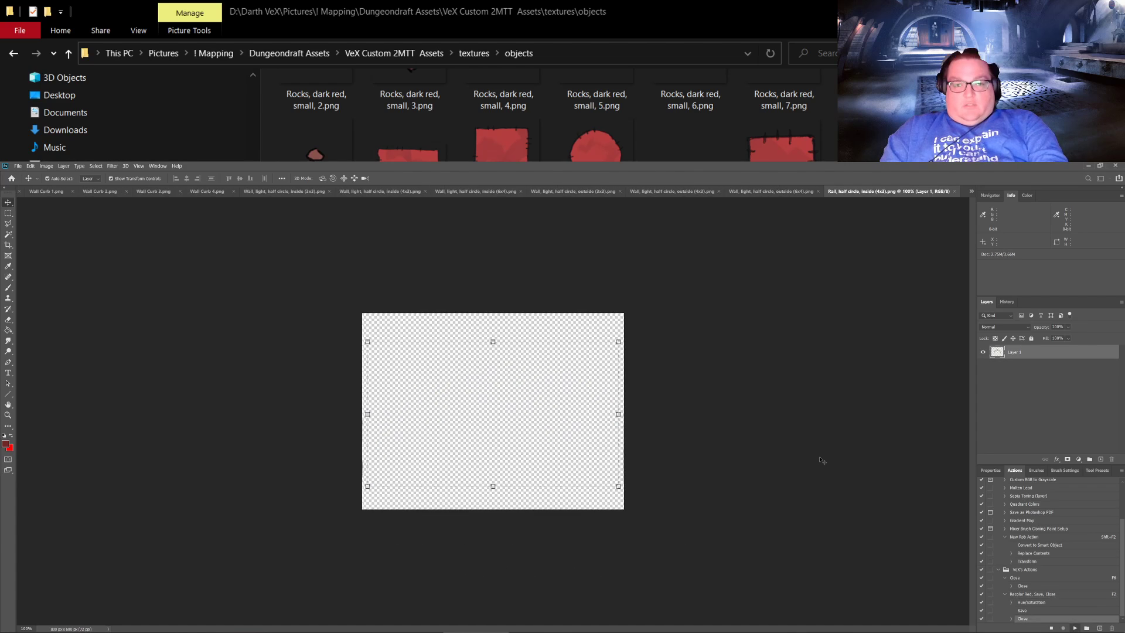
{"action": "key", "text": "F2"}
{"action": "key", "text": "F2"}
{"action": "key", "text": "F2"}
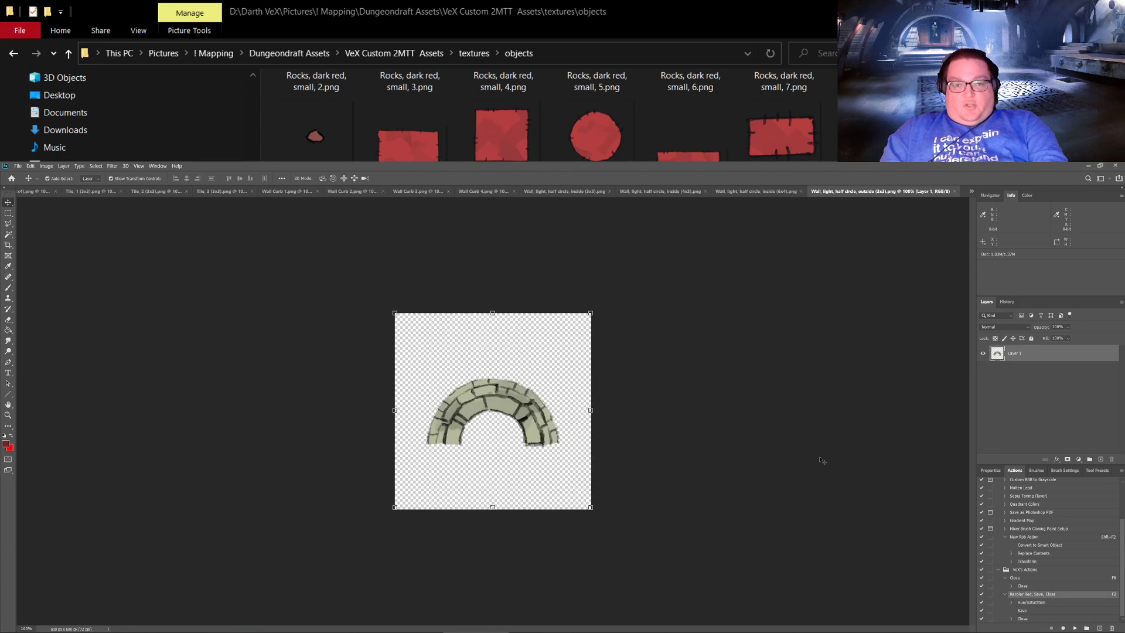
{"action": "key", "text": "F2"}
{"action": "key", "text": "F2"}
{"action": "key", "text": "F2"}
{"action": "key", "text": "F2"}
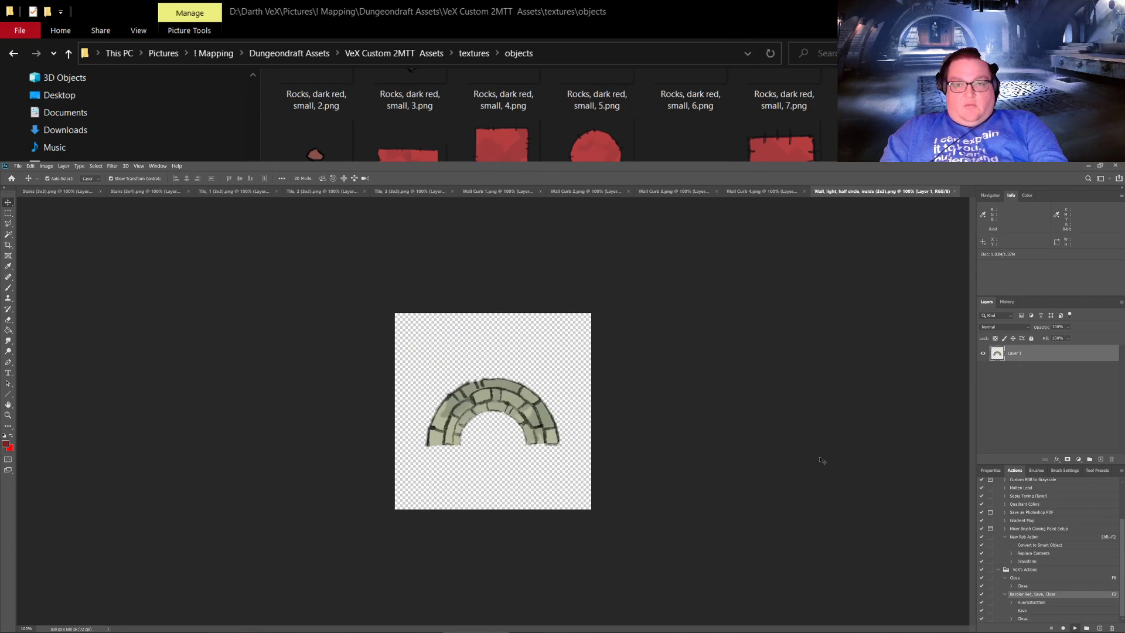
{"action": "key", "text": "F2"}
{"action": "key", "text": "F2"}
{"action": "key", "text": "F2"}
{"action": "key", "text": "F2"}
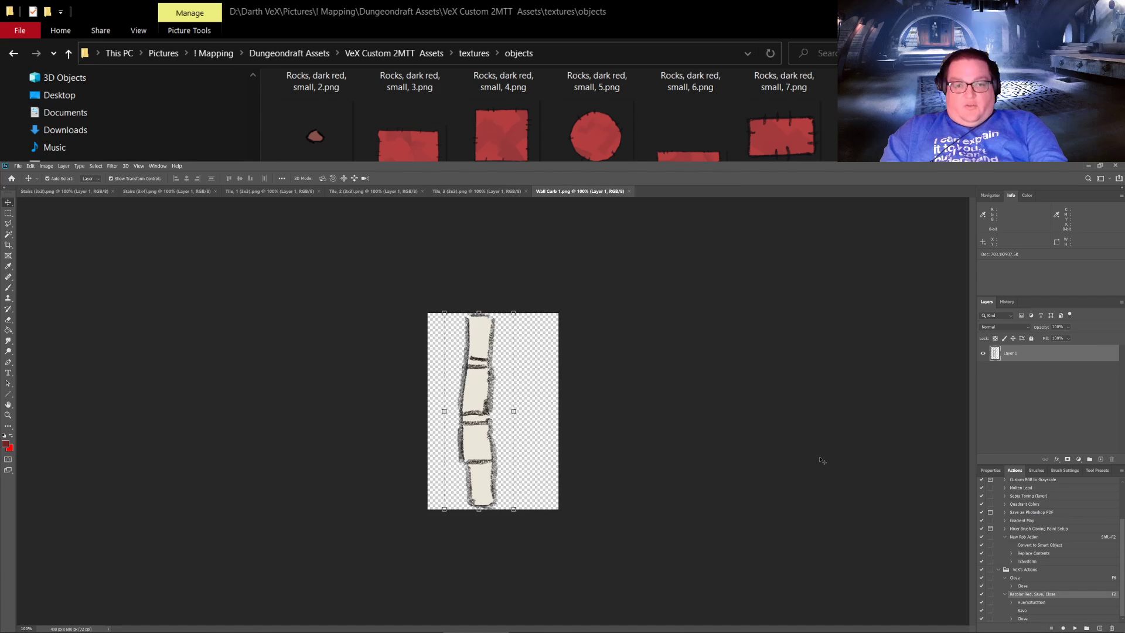
{"action": "key", "text": "F2"}
{"action": "key", "text": "F2"}
{"action": "key", "text": "F2"}
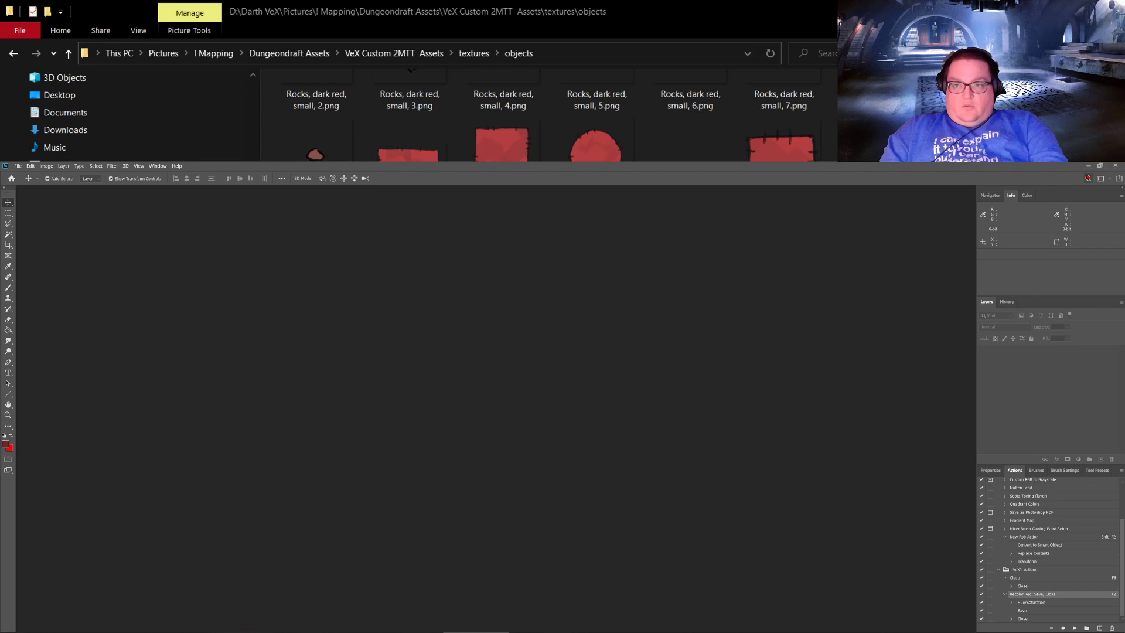
Step: Minimize Photoshop and the browser guide, and place the Notepad++ window beside File Explorer
{"action": "left_click", "coordinate": [1089, 165]}
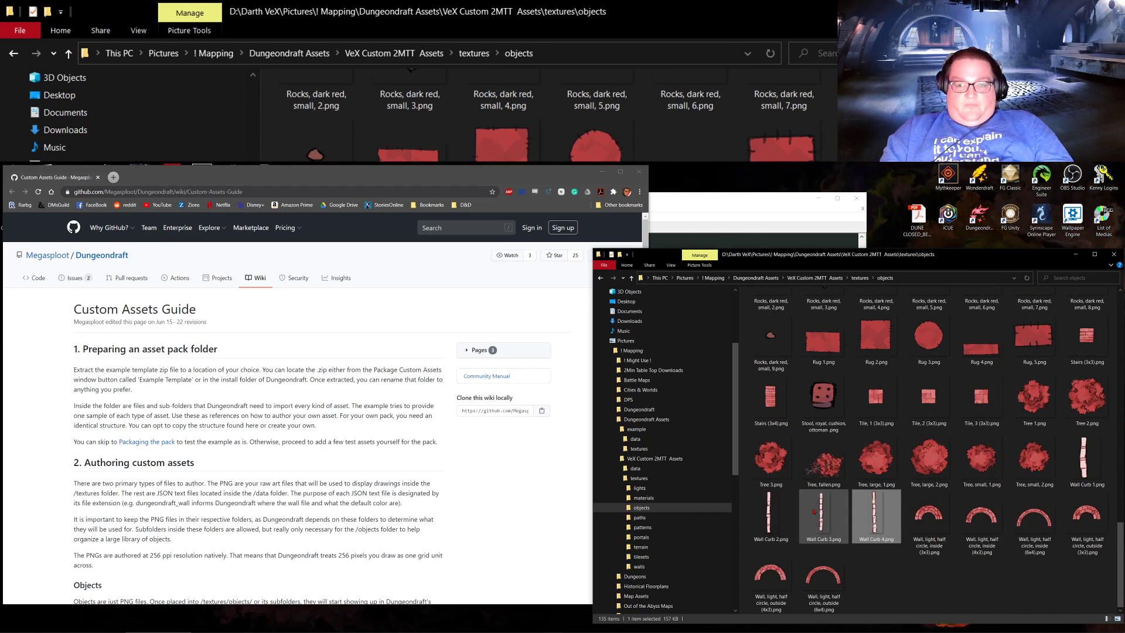
{"action": "left_click", "coordinate": [602, 172]}
{"action": "left_click_drag", "start_coordinate": [687, 209], "coordinate": [409, 206]}
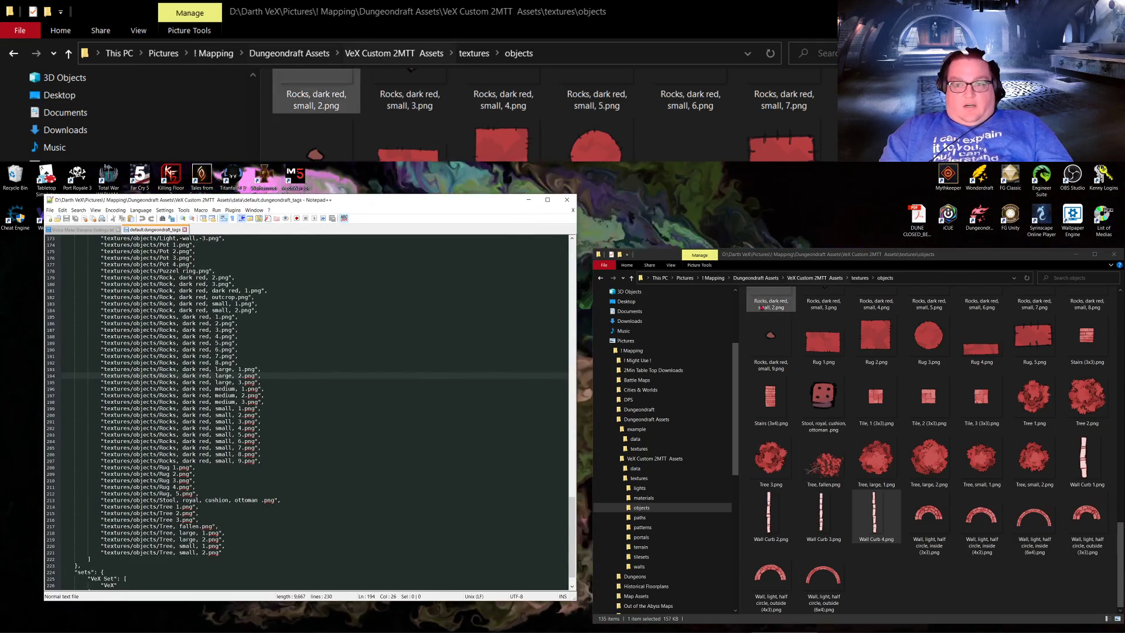
Step: Locate the custom pack's tags file and open the example pack's default.dungeondraft_tags in Notepad++ for reference
{"action": "left_click", "coordinate": [635, 469]}
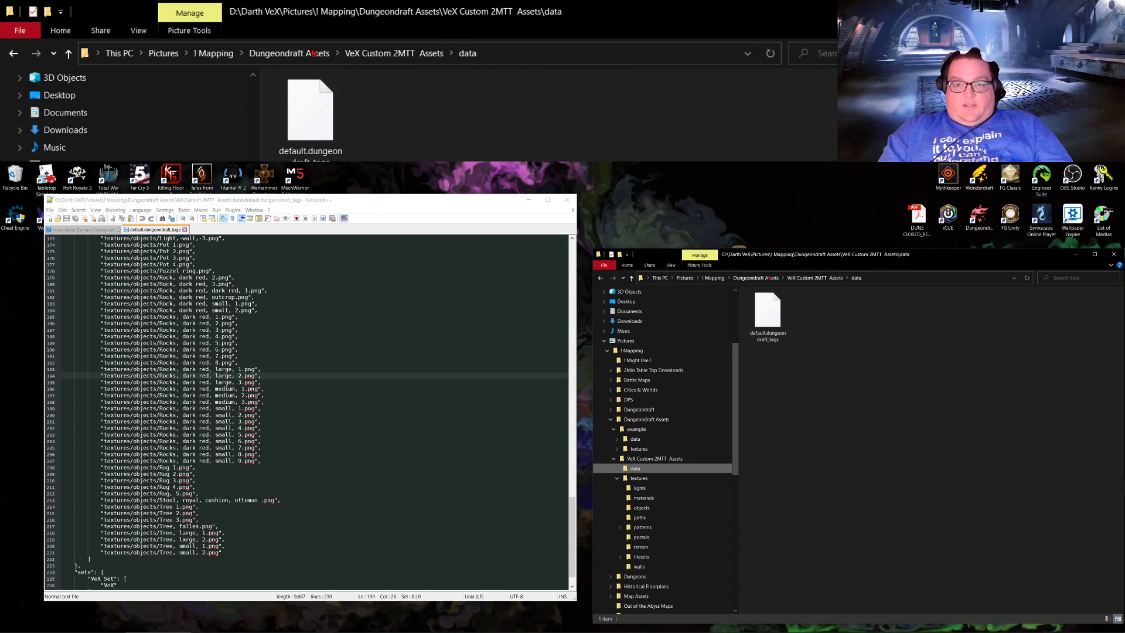
{"action": "left_click", "coordinate": [769, 314]}
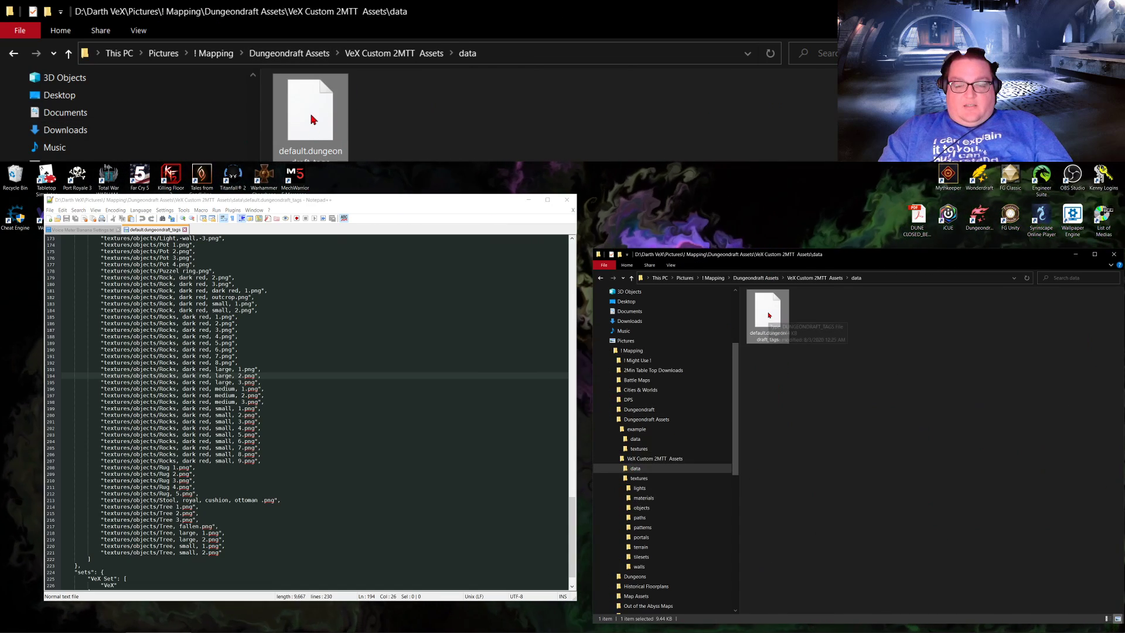
{"action": "left_click", "coordinate": [636, 430]}
{"action": "double_click", "coordinate": [768, 314]}
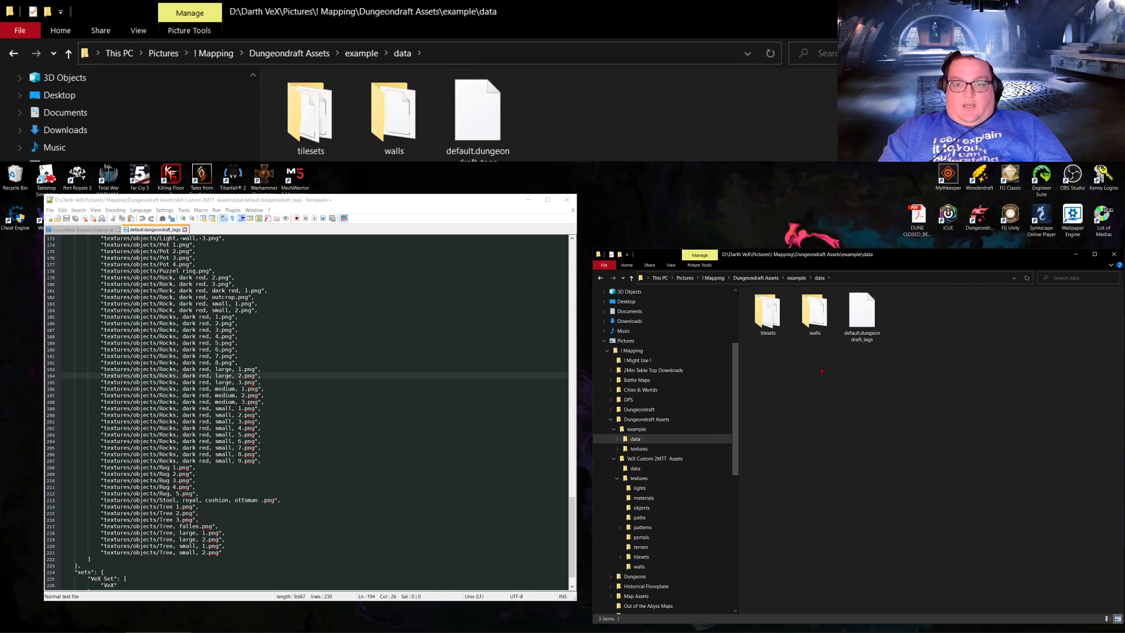
{"action": "left_click_drag", "start_coordinate": [862, 316], "coordinate": [327, 282]}
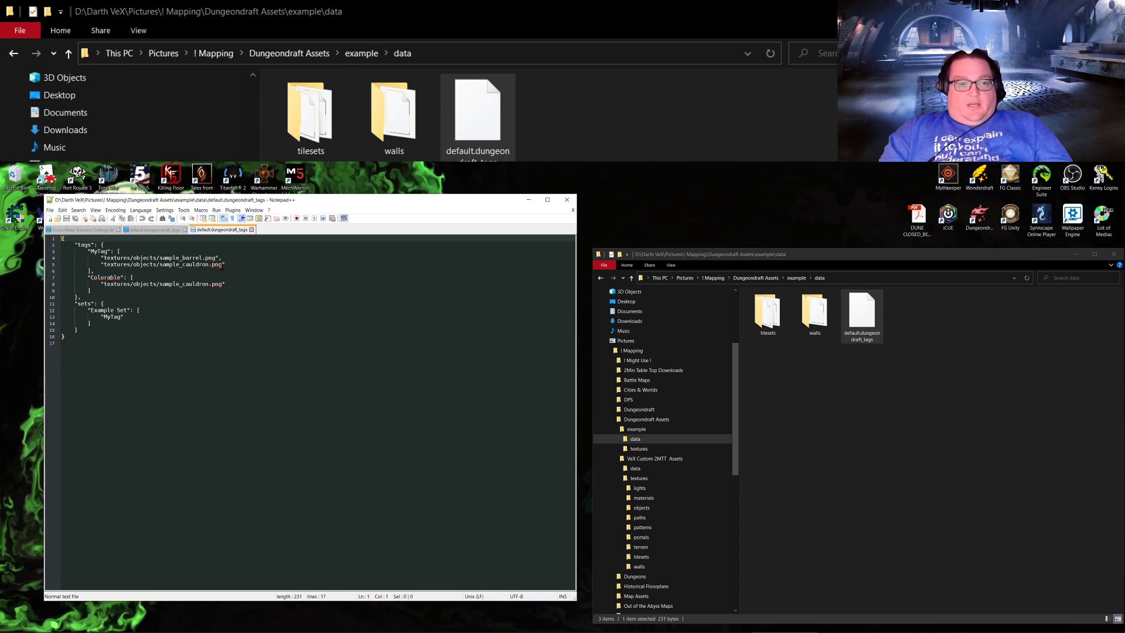
Step: Examine the sample barrel and cauldron images in the example pack's textures/objects folder against the example tags
{"action": "left_click", "coordinate": [617, 449]}
{"action": "left_click", "coordinate": [642, 479]}
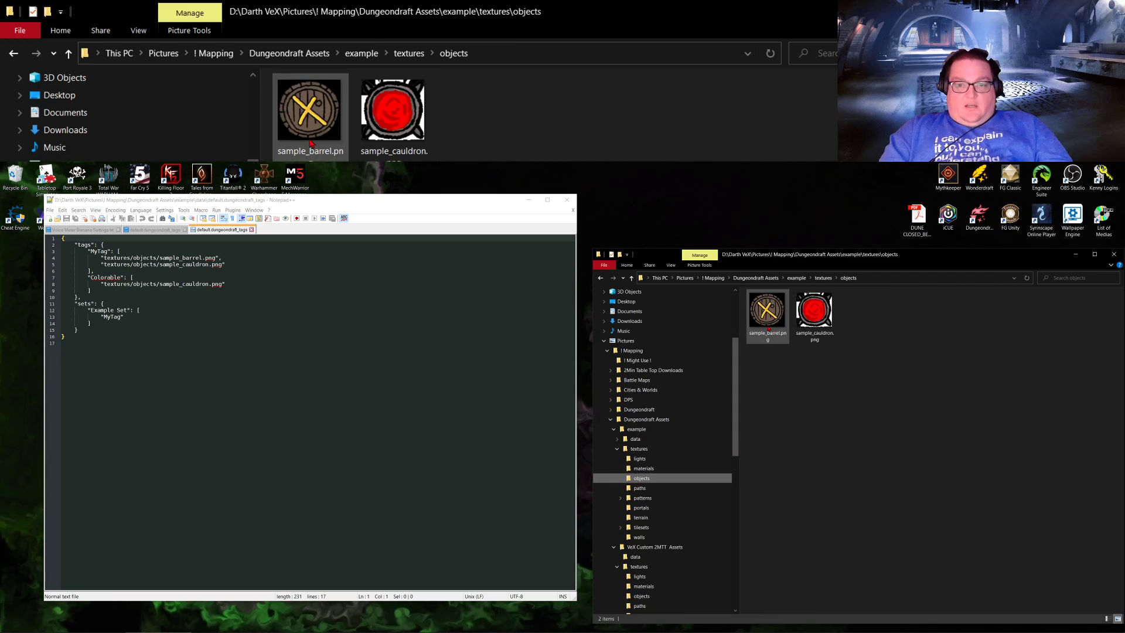
{"action": "left_click", "coordinate": [814, 311]}
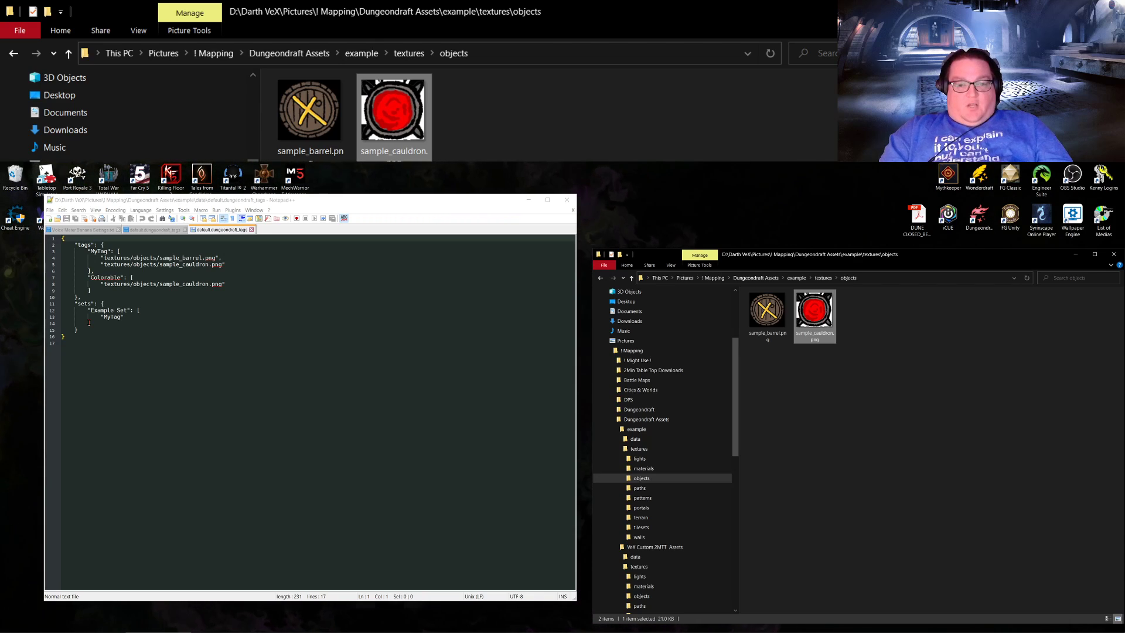
Step: Collapse the example folder in File Explorer and close the example tags file in Notepad++
{"action": "left_click", "coordinate": [613, 429]}
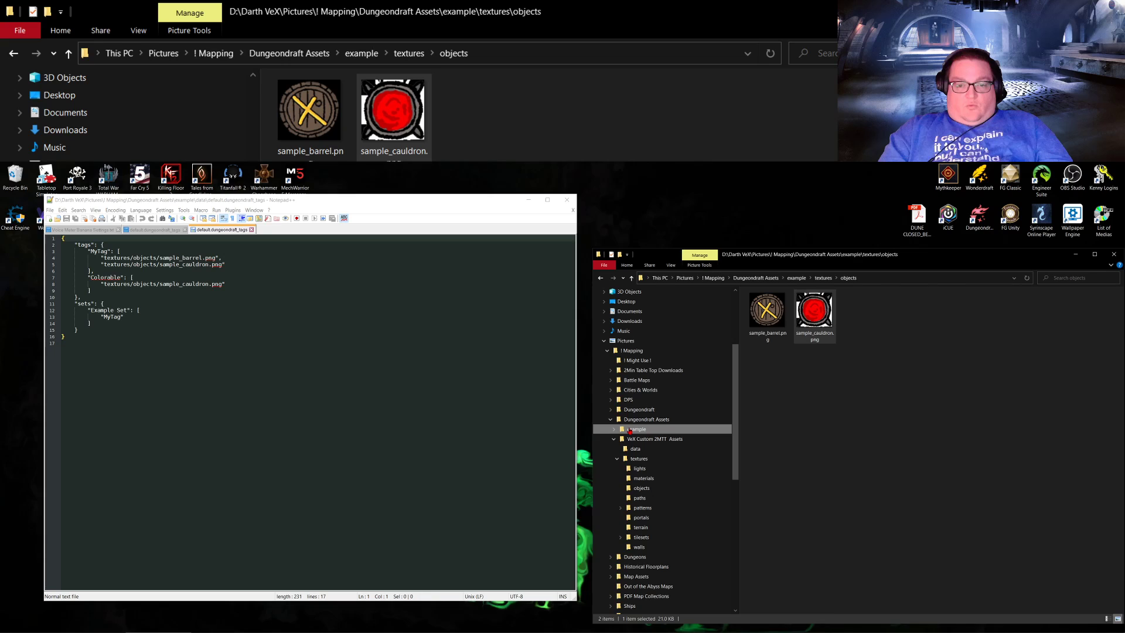
{"action": "left_click", "coordinate": [306, 401]}
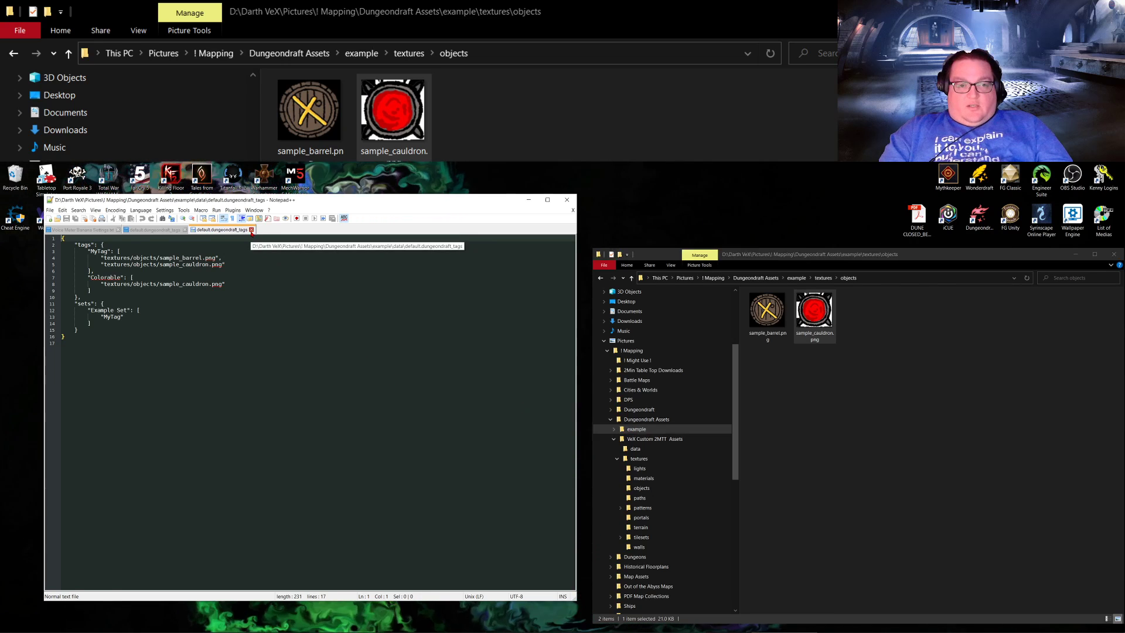
{"action": "key", "text": "ctrl+w"}
Step: Delete all entries under Colorable and every VeX entry except "01 (7x8) ruby.png" from the custom pack's tags file
{"action": "left_click", "coordinate": [283, 552]}
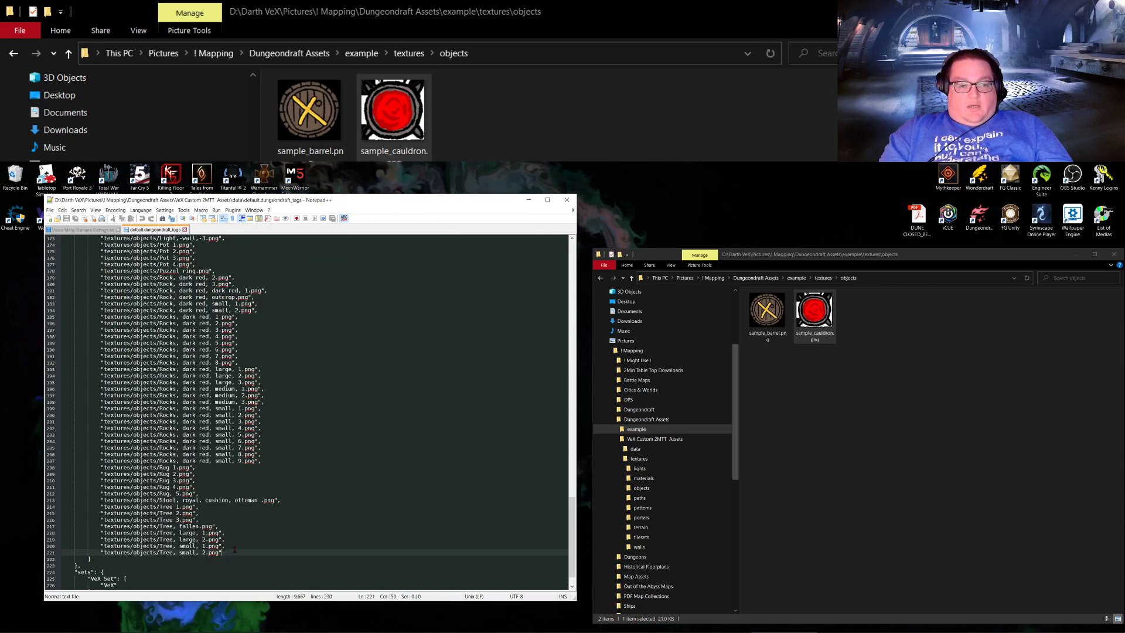
{"action": "scroll", "coordinate": [269, 515], "scroll_direction": "up", "scroll_amount": 20}
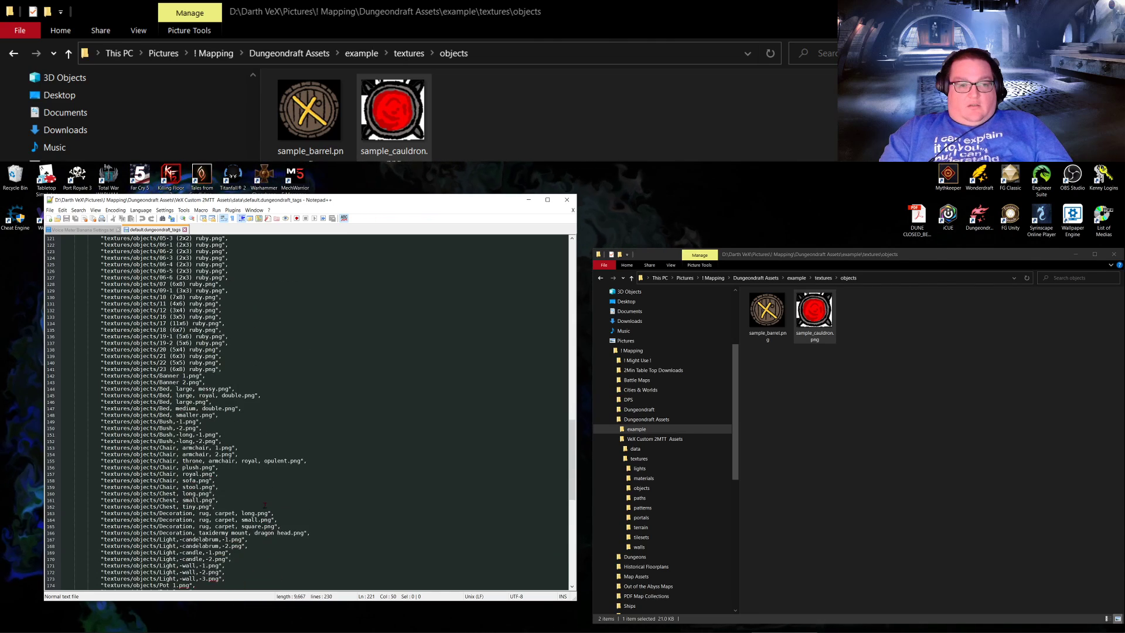
{"action": "scroll", "coordinate": [254, 494], "scroll_direction": "up", "scroll_amount": 1}
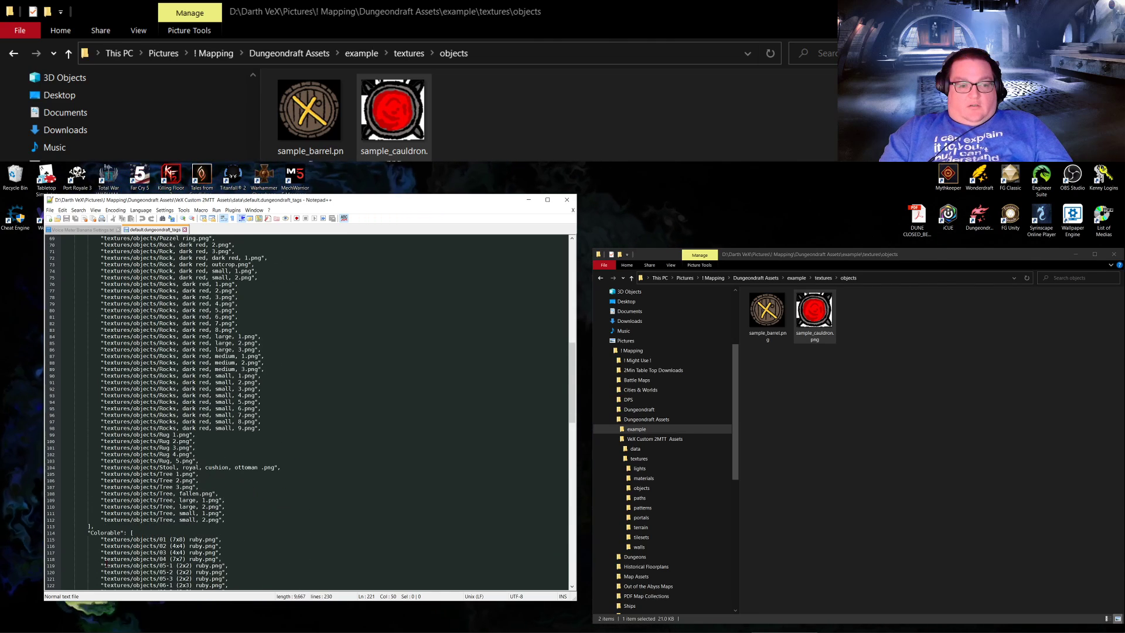
{"action": "left_click", "coordinate": [58, 541], "text": "shift"}
{"action": "scroll", "coordinate": [229, 550], "scroll_direction": "down", "scroll_amount": 17}
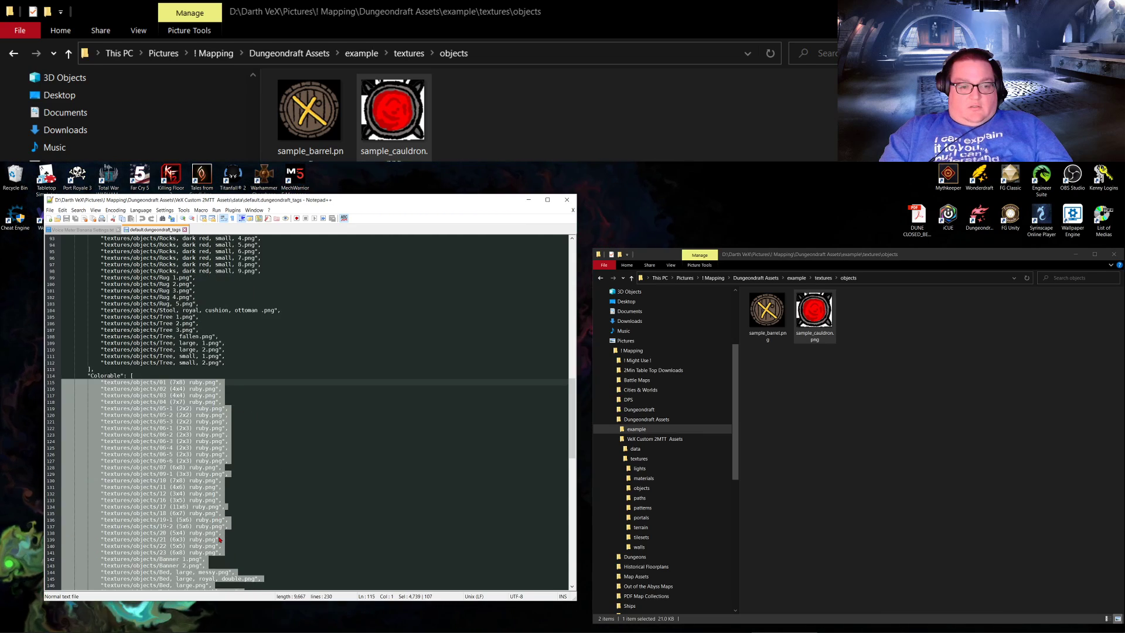
{"action": "scroll", "coordinate": [229, 550], "scroll_direction": "down", "scroll_amount": 19}
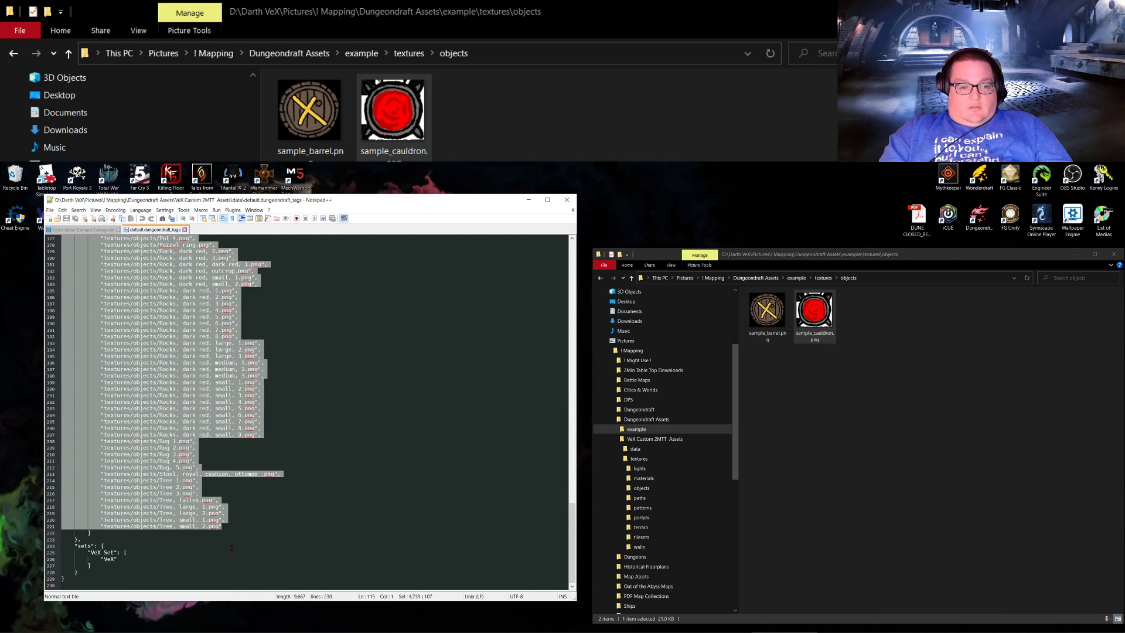
{"action": "key", "text": "Delete"}
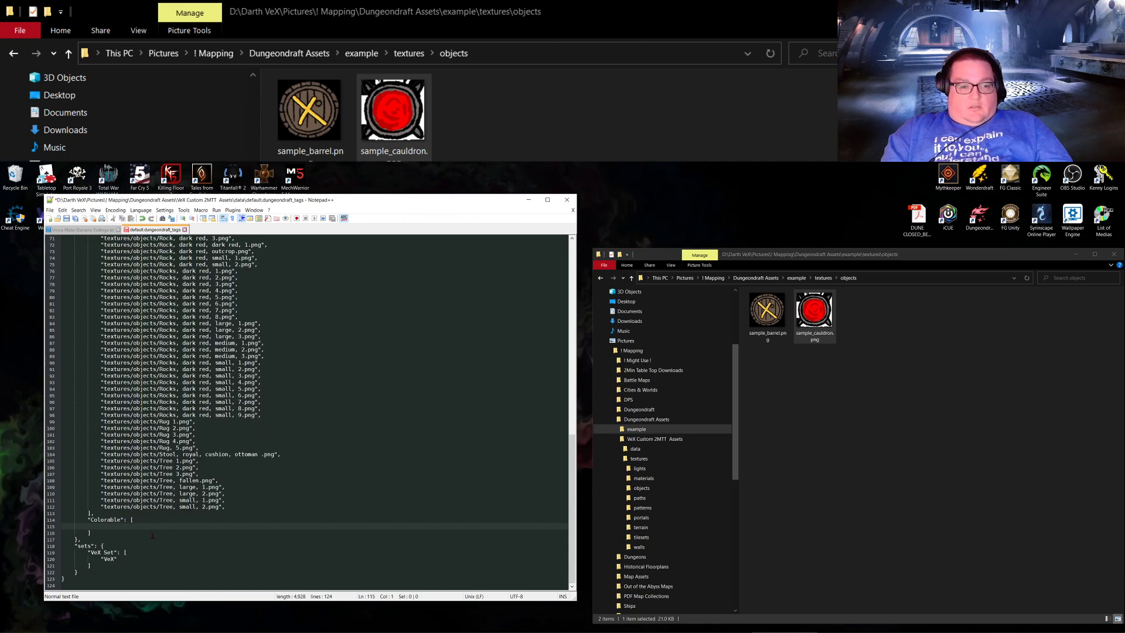
{"action": "left_click_drag", "start_coordinate": [185, 517], "coordinate": [60, 263]}
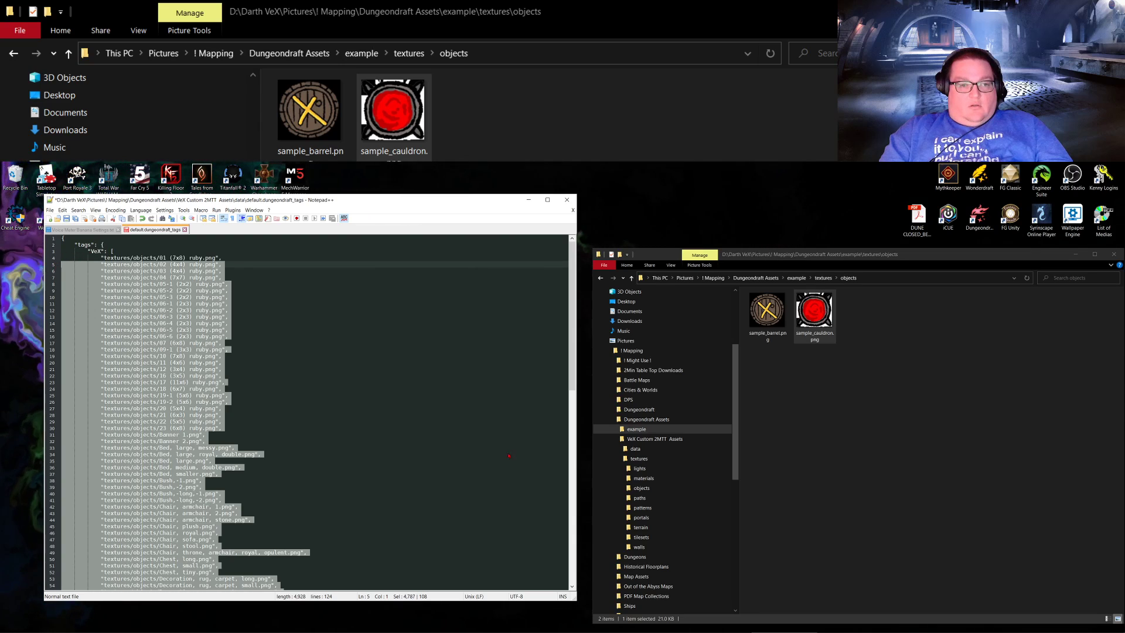
{"action": "key", "text": "Delete"}
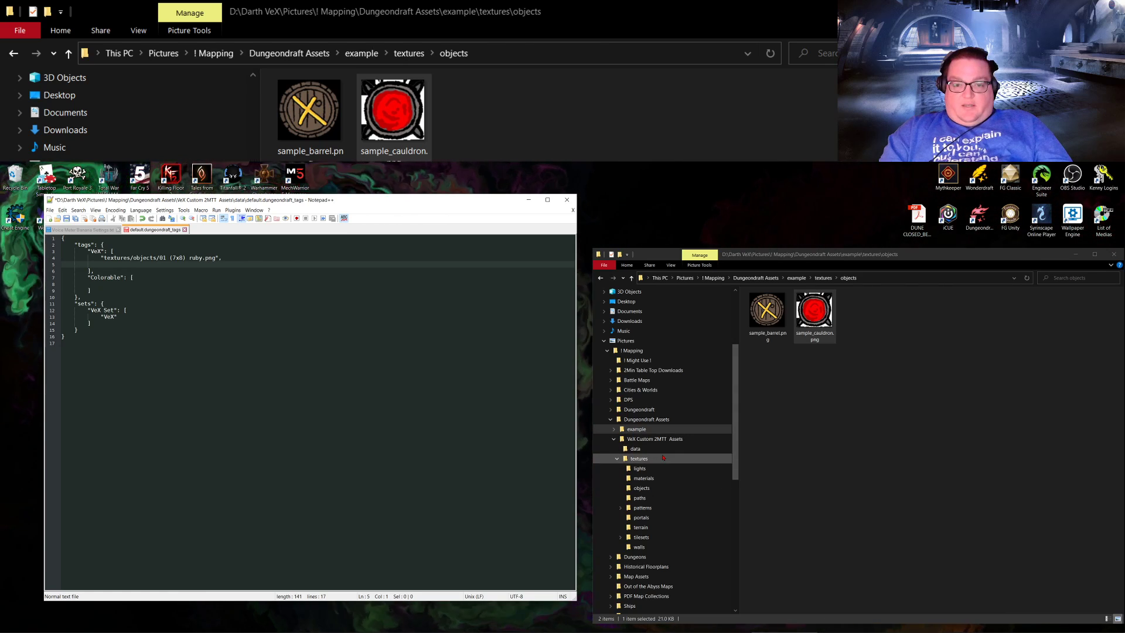
Step: Open the custom pack's textures/objects folder and copy its address as text
{"action": "left_click", "coordinate": [642, 489]}
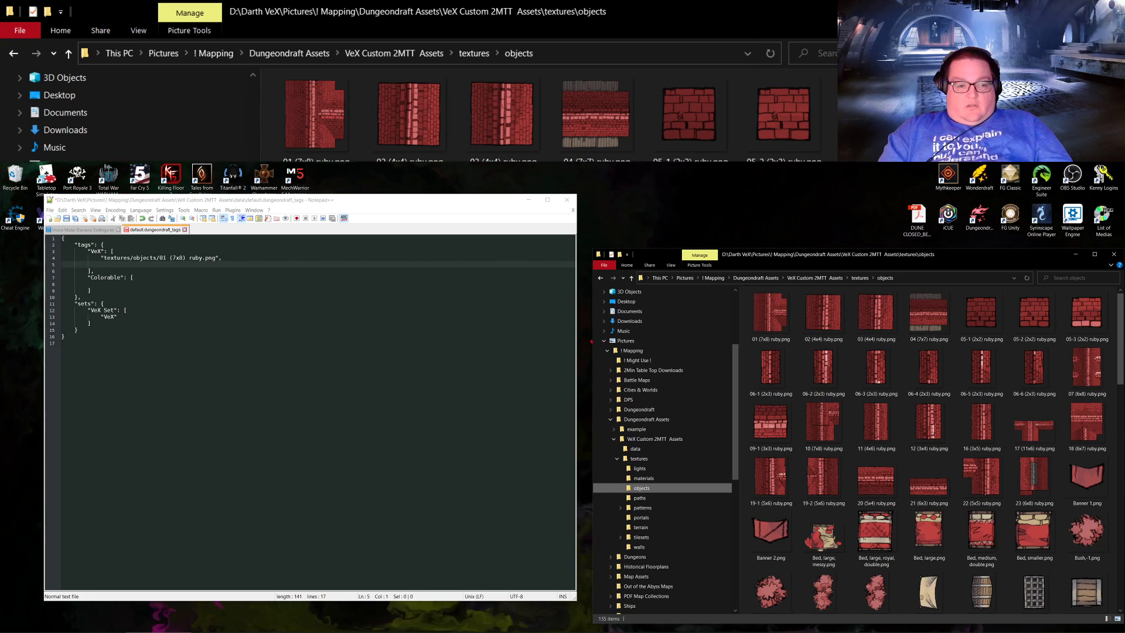
{"action": "right_click", "coordinate": [890, 280]}
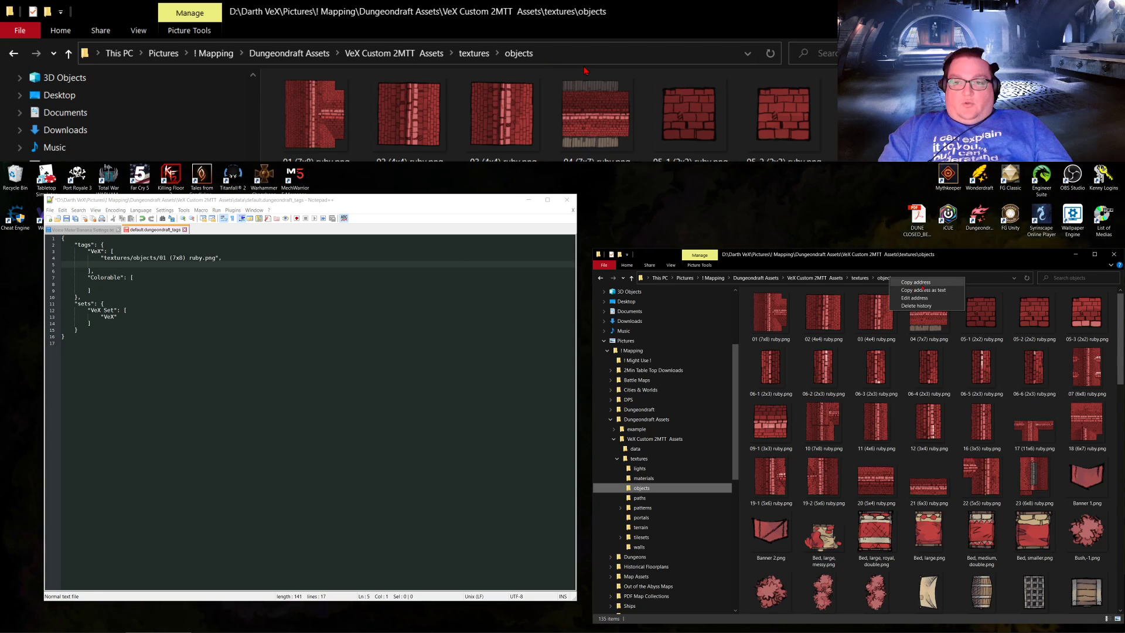
{"action": "left_click", "coordinate": [914, 290]}
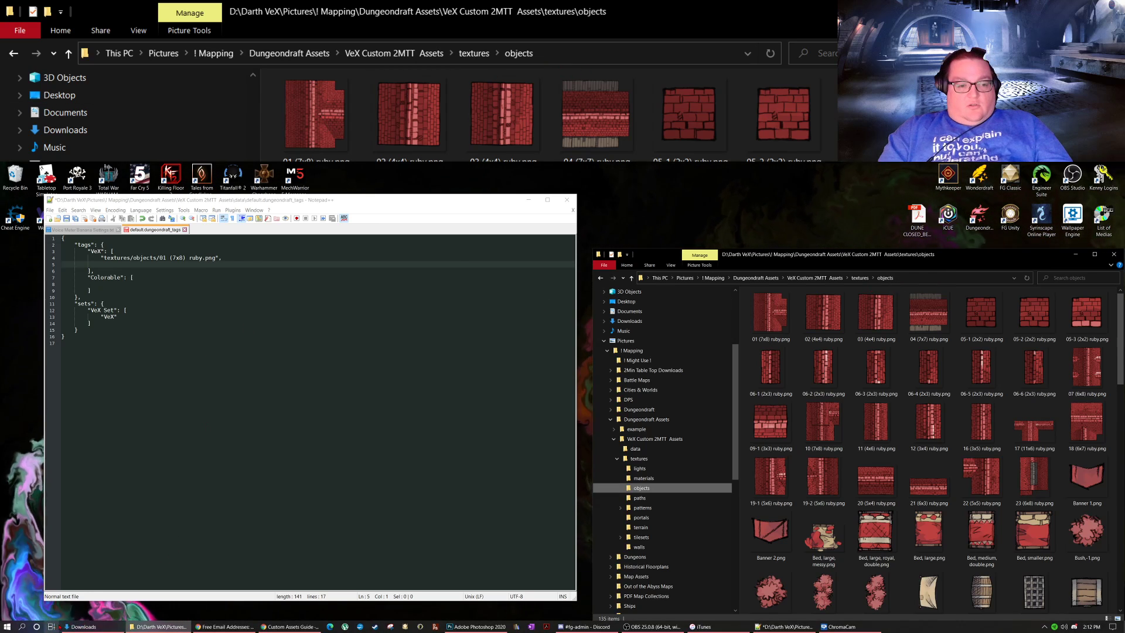
Step: In a new Command Prompt, change to the copied objects folder on D: and export its file names with dir /b > objects.txt
{"action": "left_click", "coordinate": [7, 626]}
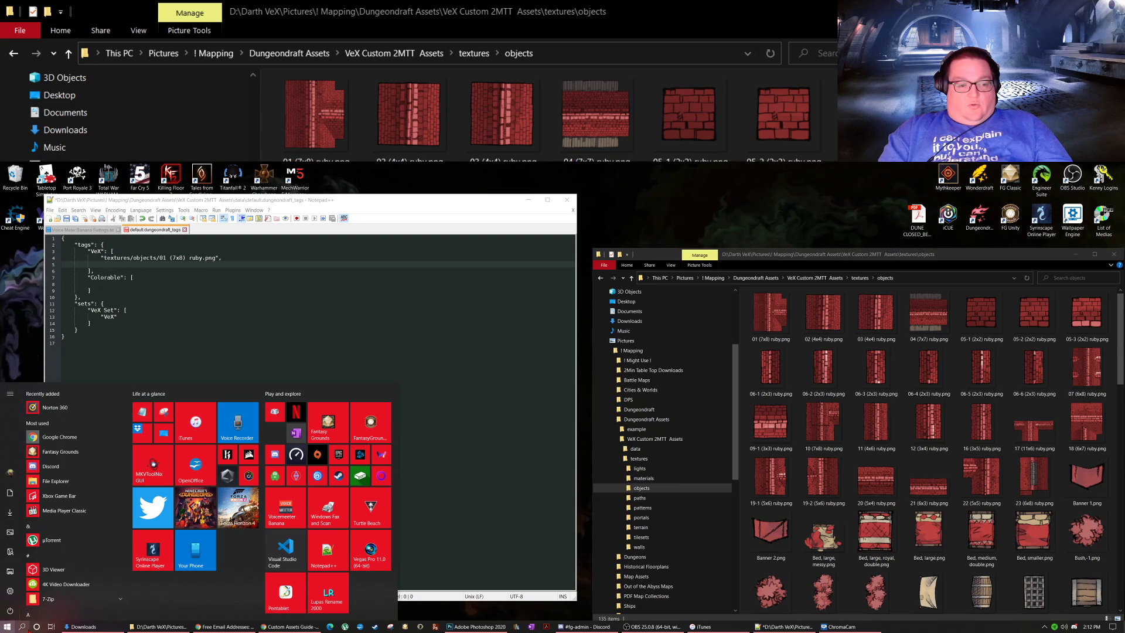
{"action": "type", "text": "co"}
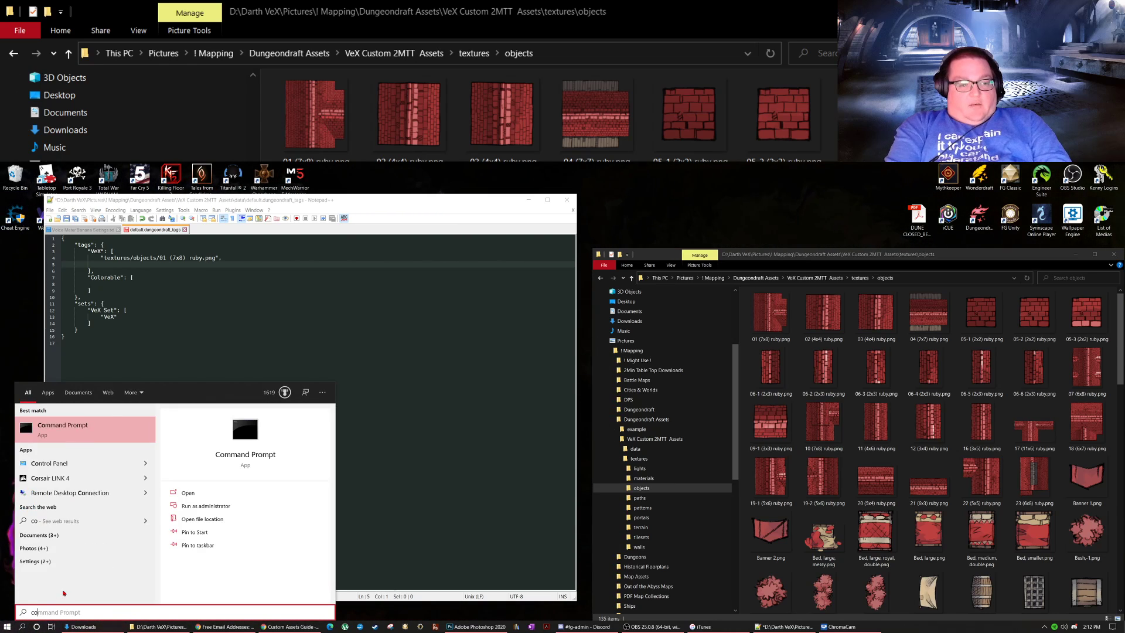
{"action": "left_click", "coordinate": [63, 437]}
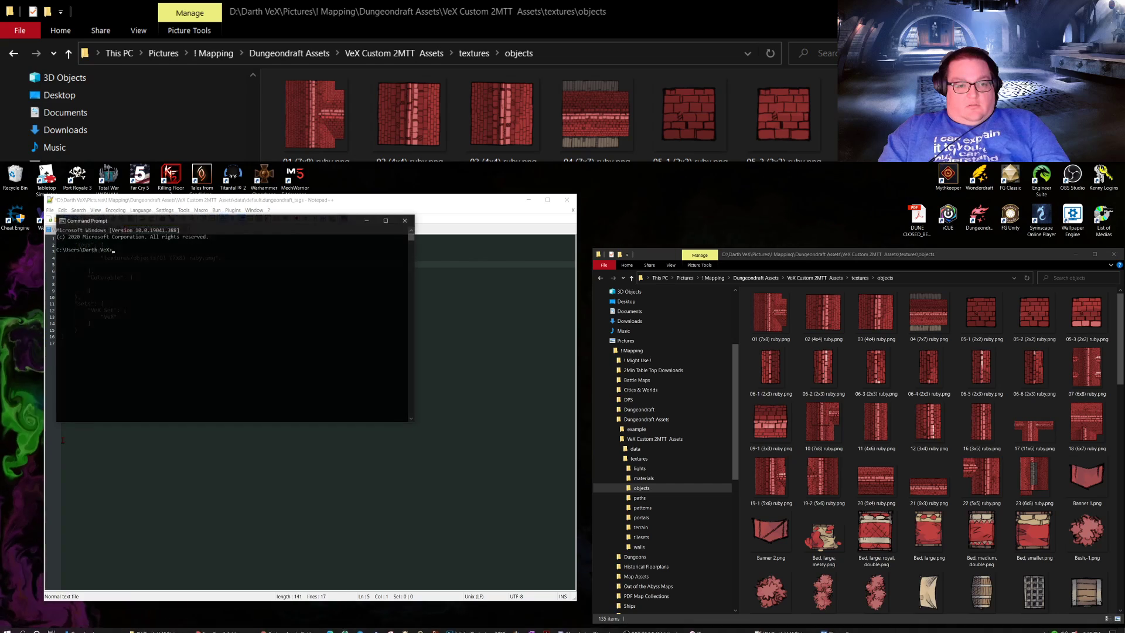
{"action": "type", "text": "d"}
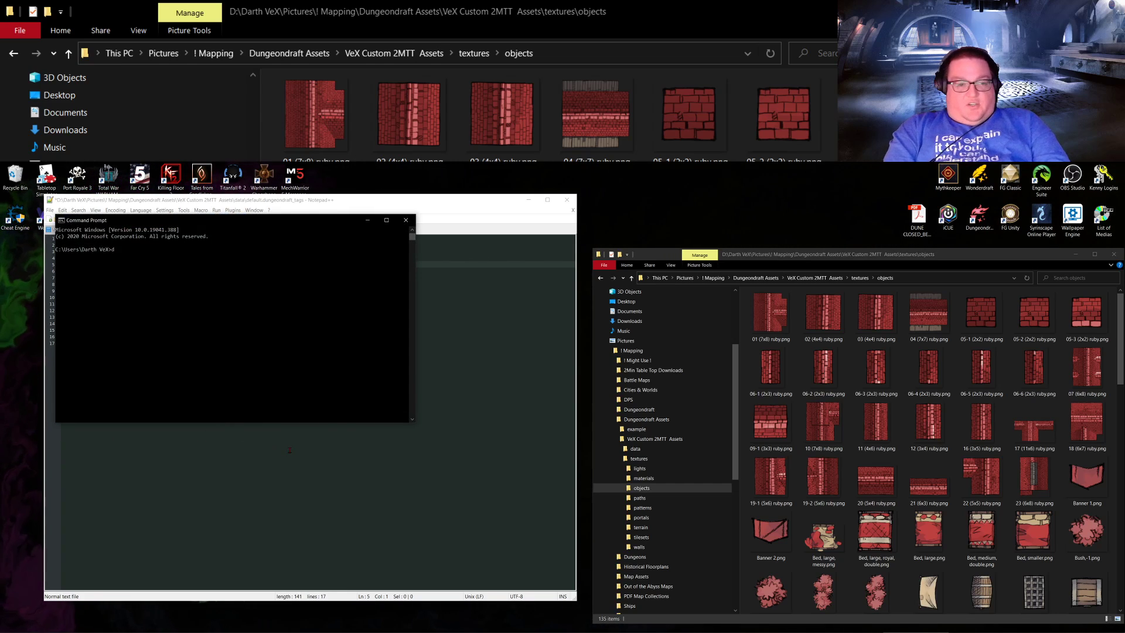
{"action": "type", "text": ":"}
{"action": "key", "text": "Return"}
{"action": "type", "text": "cd"}
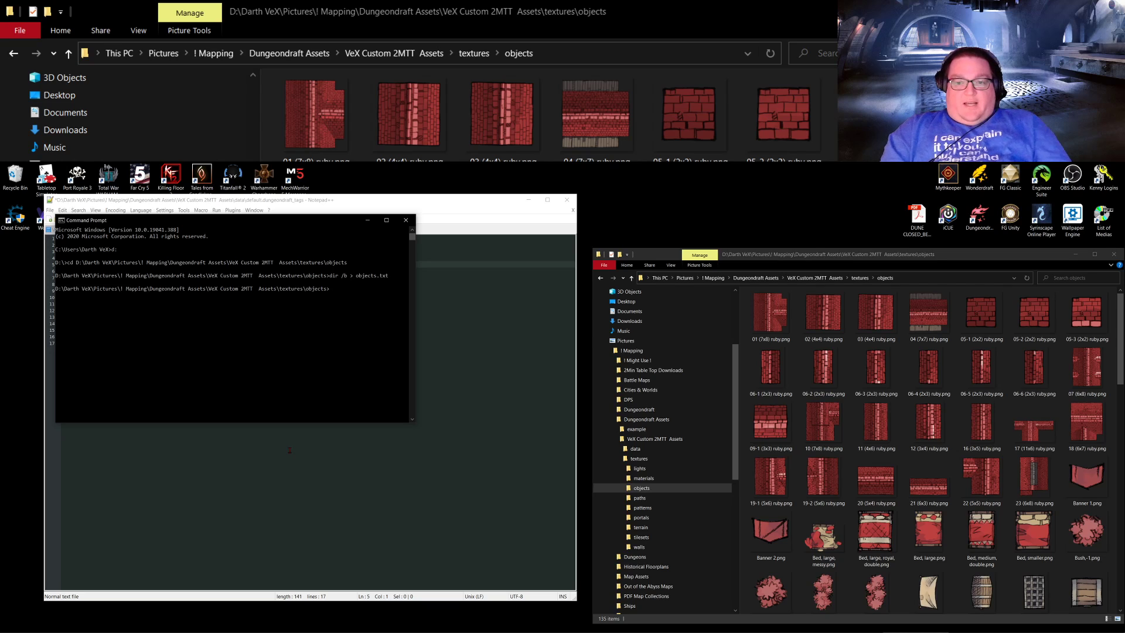
Step: Open objects.txt from the custom pack's objects folder and look through the listed file names
{"action": "scroll", "coordinate": [915, 419], "scroll_direction": "down", "scroll_amount": 10}
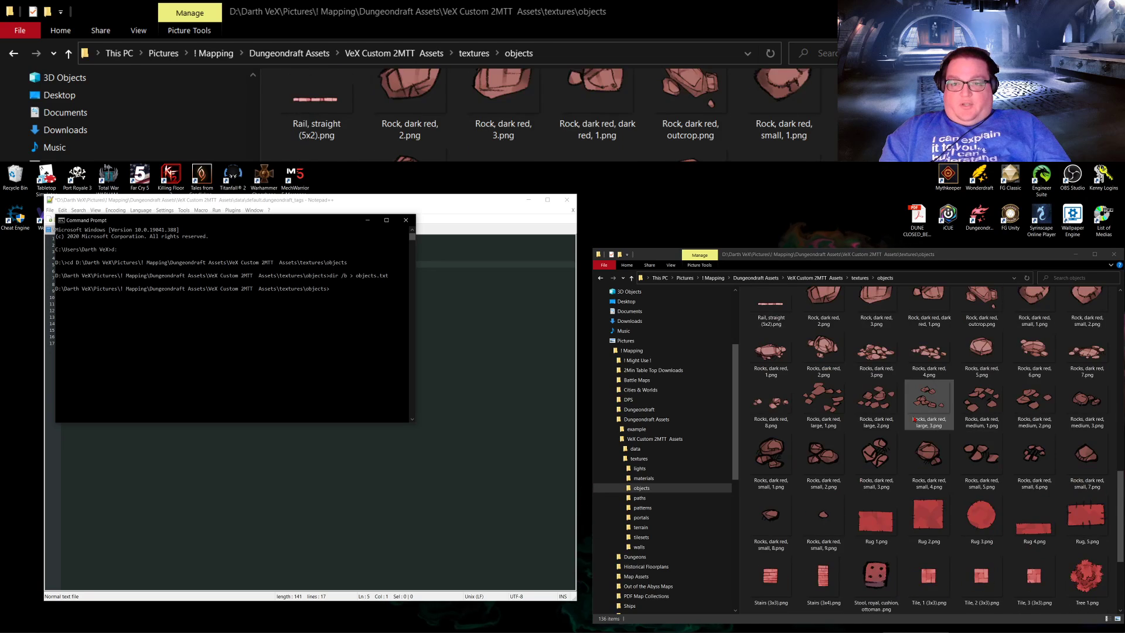
{"action": "scroll", "coordinate": [914, 418], "scroll_direction": "up", "scroll_amount": 3}
{"action": "double_click", "coordinate": [876, 380]}
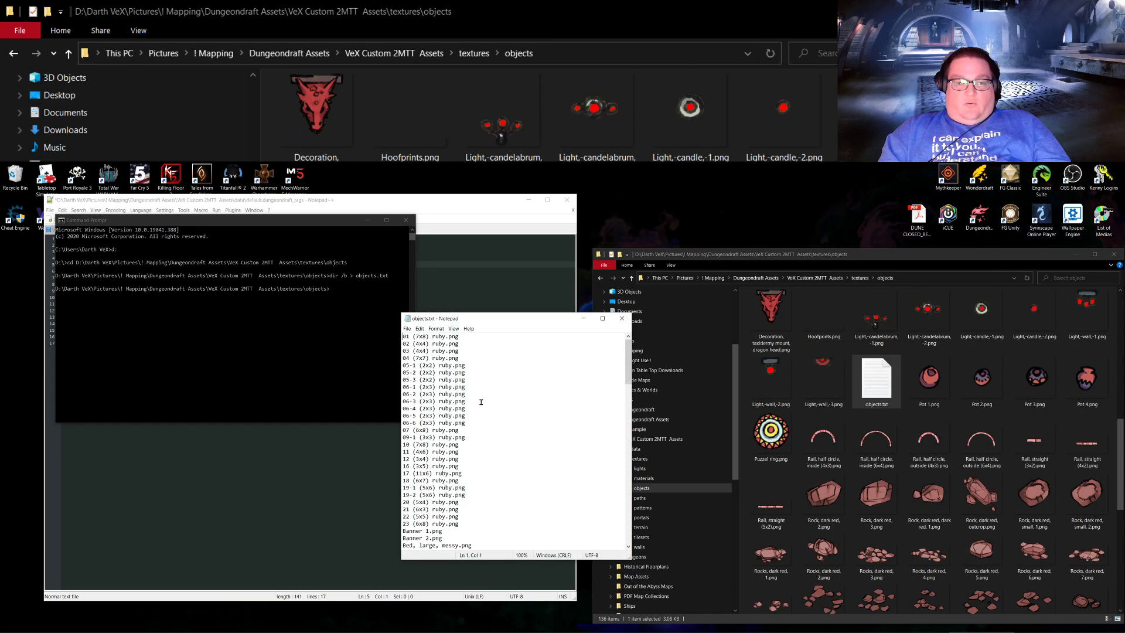
{"action": "scroll", "coordinate": [451, 414], "scroll_direction": "down", "scroll_amount": 20}
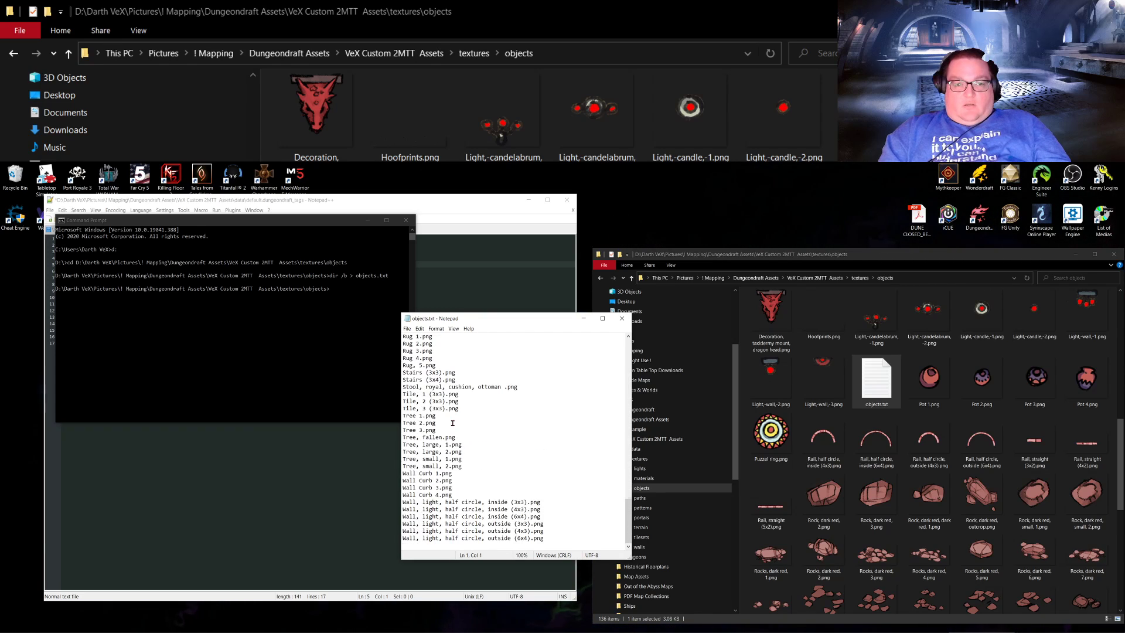
{"action": "scroll", "coordinate": [452, 422], "scroll_direction": "up", "scroll_amount": 20}
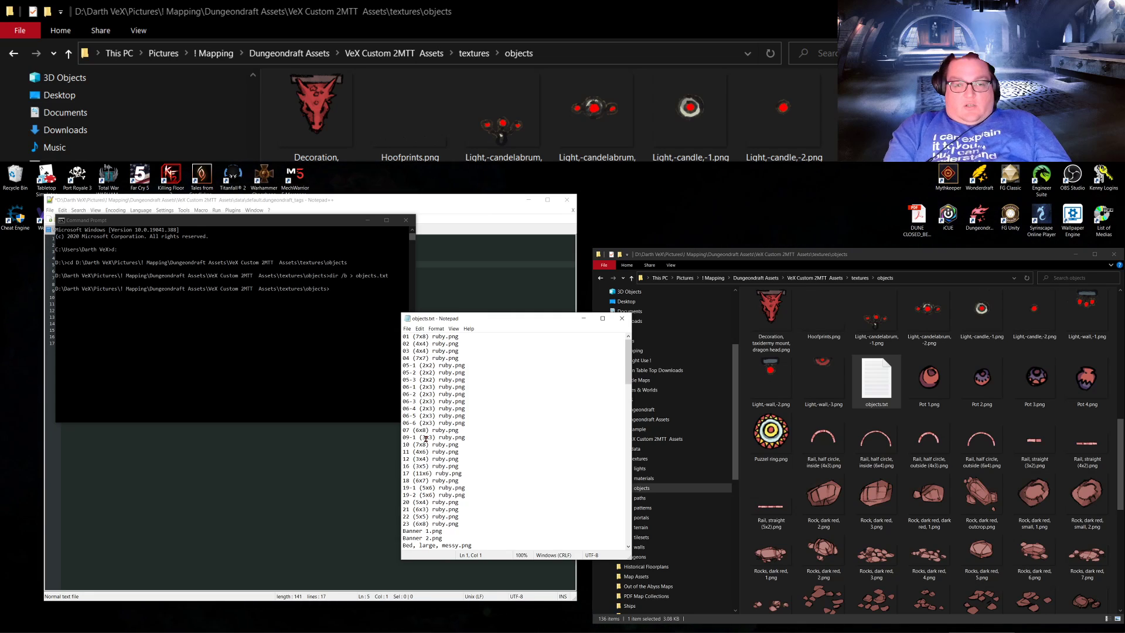
{"action": "scroll", "coordinate": [425, 431], "scroll_direction": "down", "scroll_amount": 20}
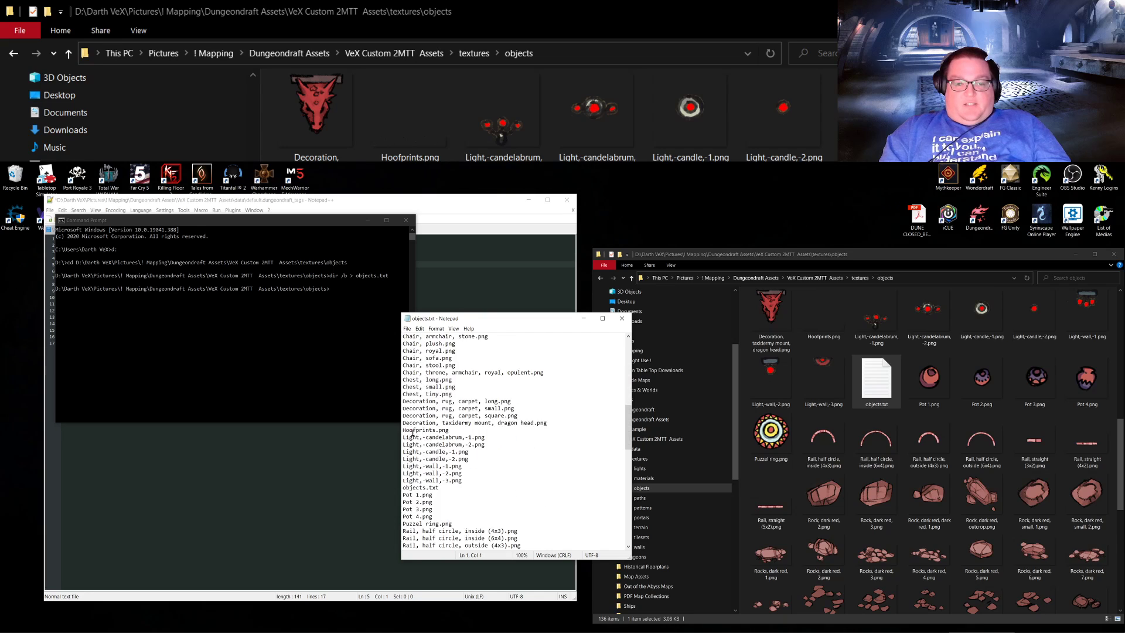
{"action": "scroll", "coordinate": [440, 447], "scroll_direction": "up", "scroll_amount": 20}
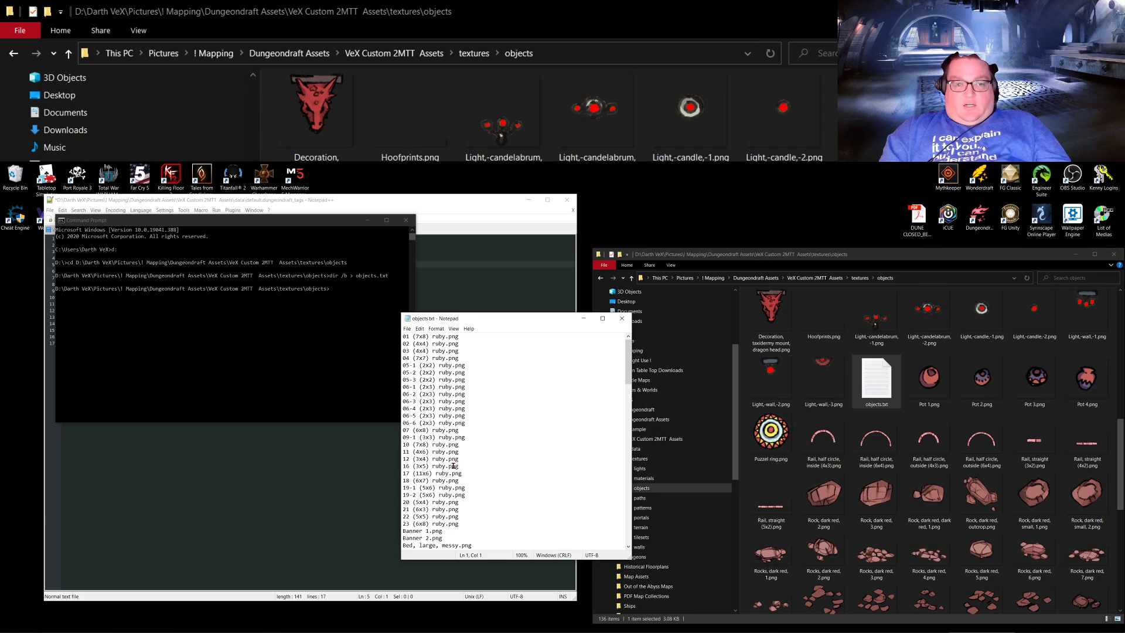
Step: Add an opening quotation mark before each file name in objects.txt, from "01 (7x8) ruby.png" down through the chair entries
{"action": "type", "text": "\""}
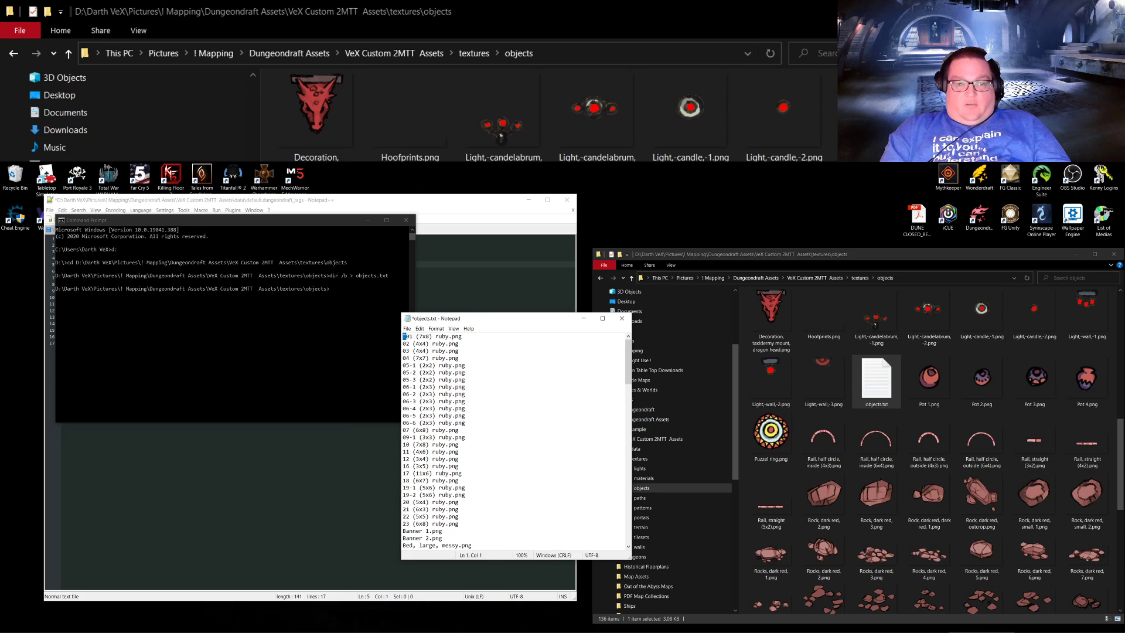
{"action": "type", "text": "\""}
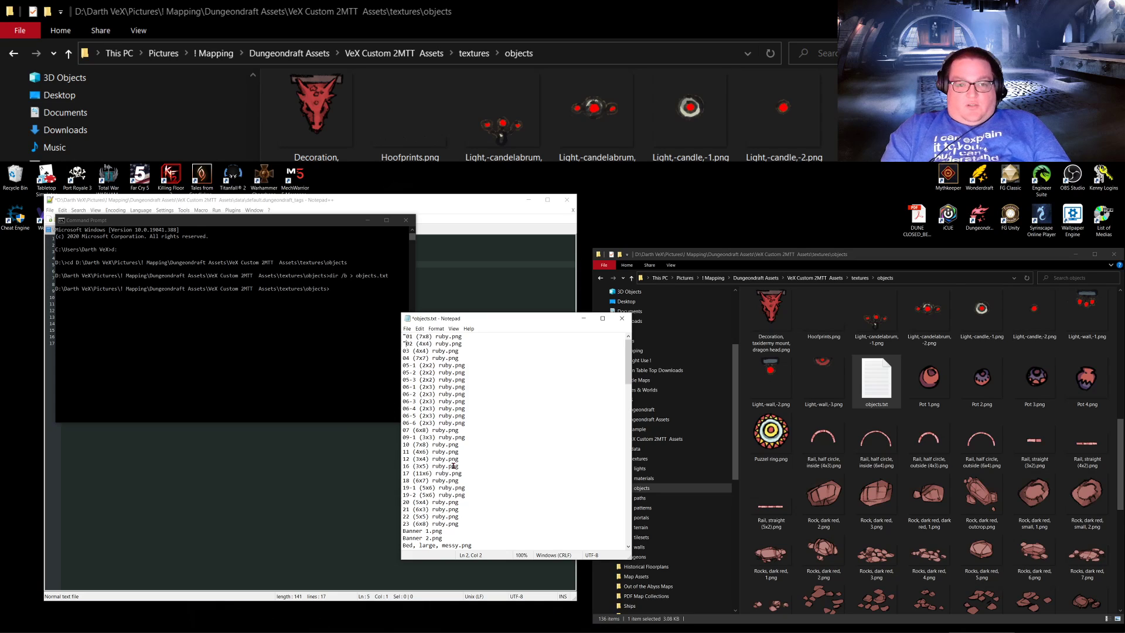
{"action": "type", "text": "\""}
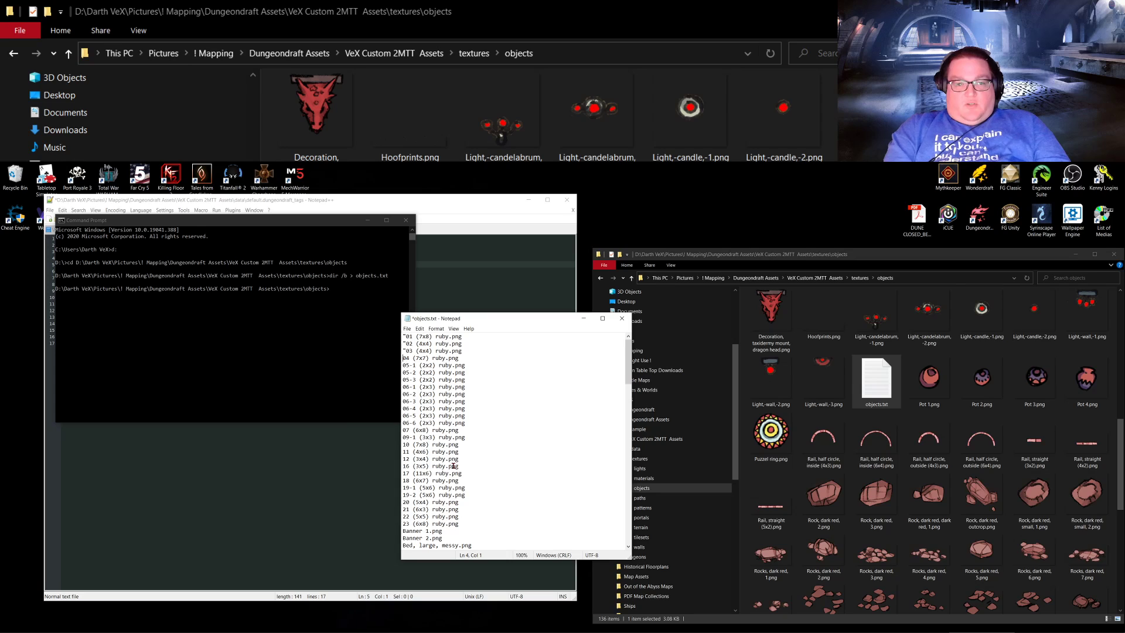
{"action": "key", "text": "Home"}
{"action": "type", "text": "\""}
{"action": "key", "text": "Down"}
{"action": "type", "text": "\""}
{"action": "key", "text": "Down"}
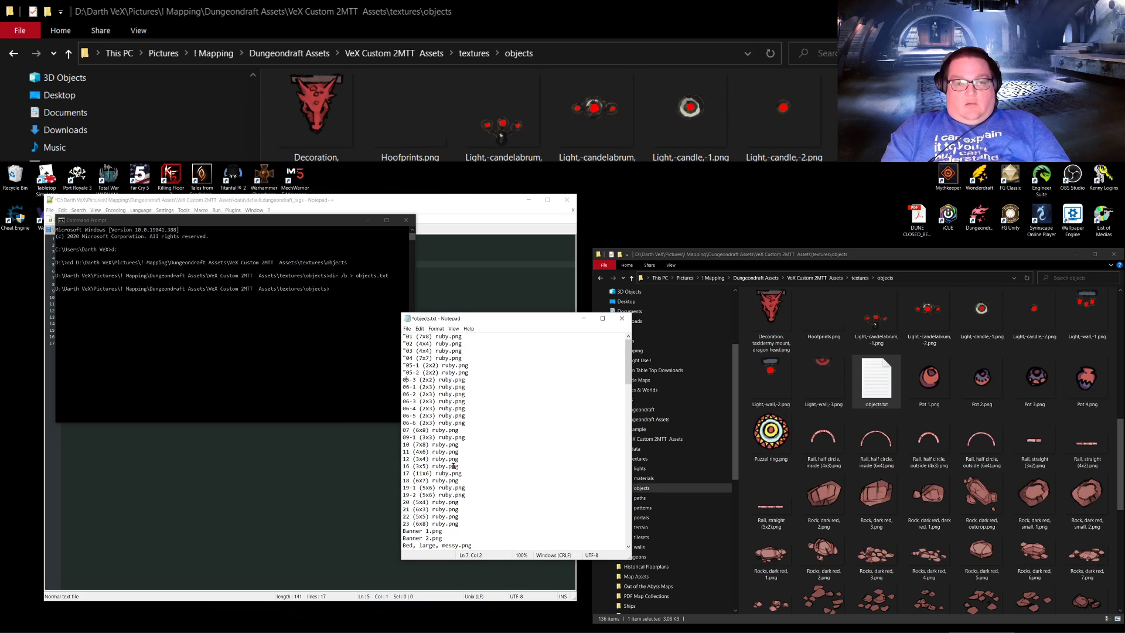
{"action": "type", "text": "\""}
{"action": "key", "text": "Down"}
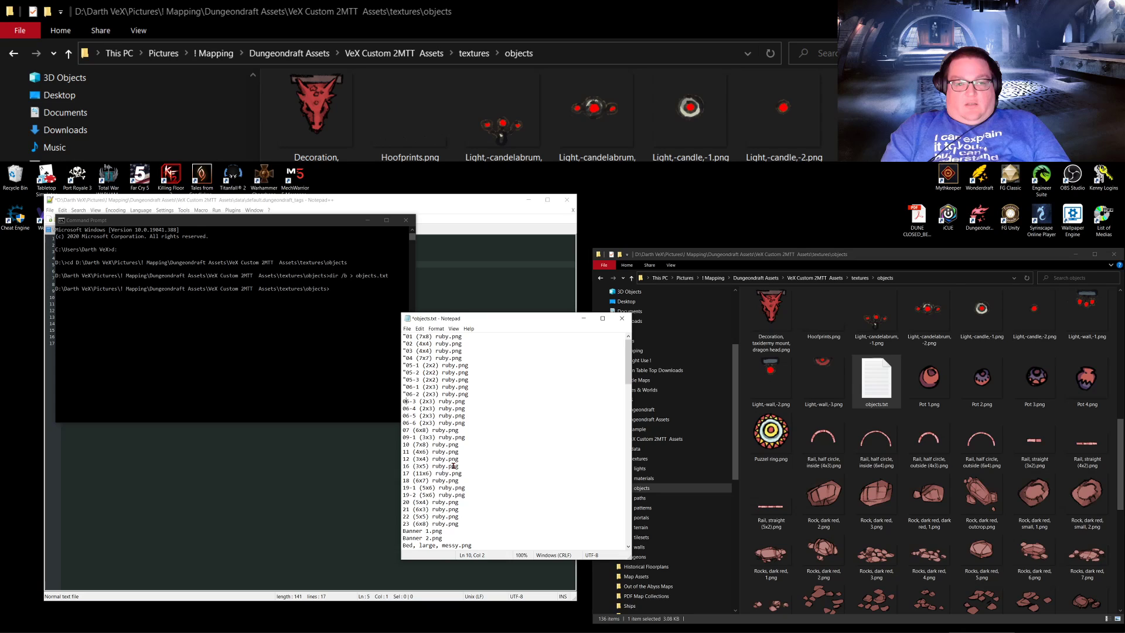
{"action": "key", "text": "Home"}
{"action": "type", "text": "\""}
{"action": "key", "text": "Down"}
{"action": "type", "text": "\""}
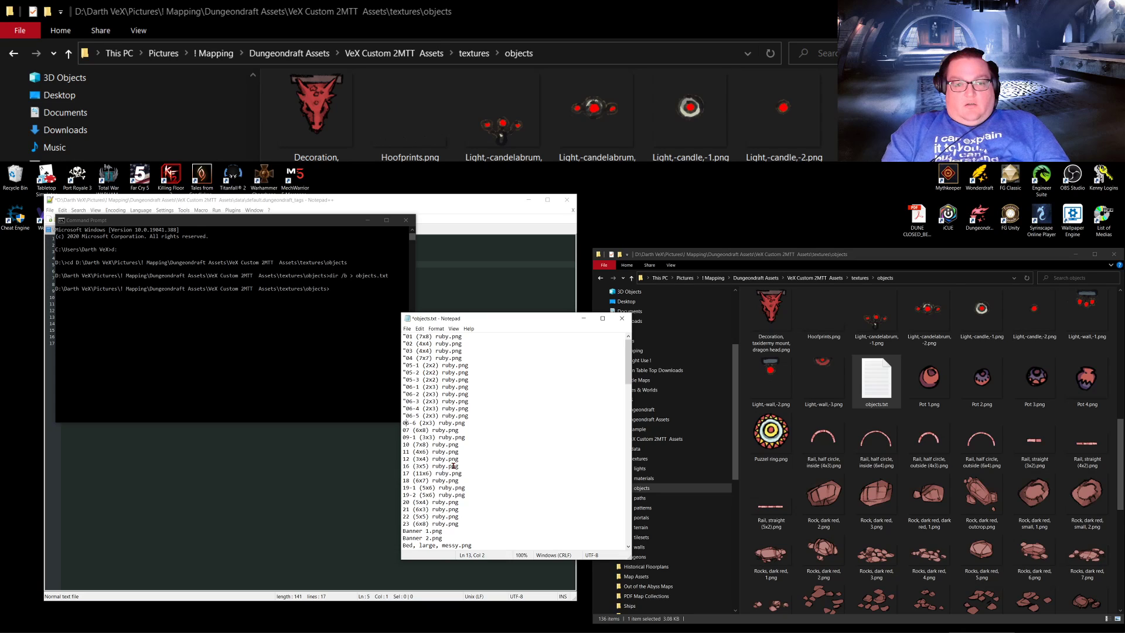
{"action": "key", "text": "Down"}
{"action": "key", "text": "Home"}
{"action": "type", "text": "\"\""}
{"action": "key", "text": "Down"}
{"action": "key", "text": "Home"}
{"action": "type", "text": "\""}
{"action": "key", "text": "Down"}
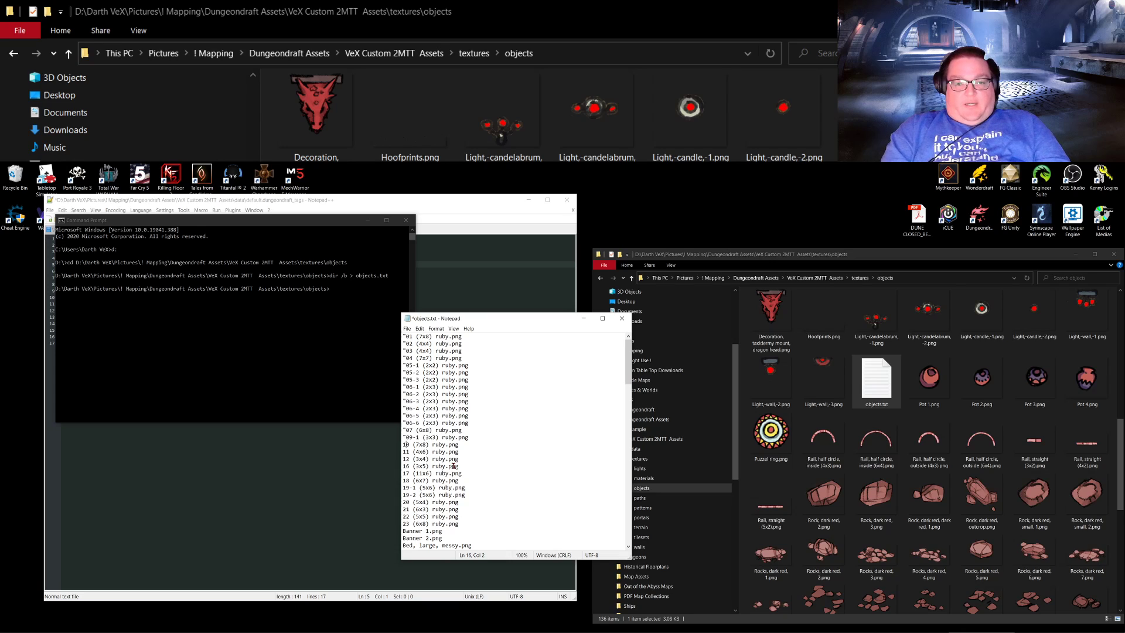
{"action": "type", "text": "\""}
{"action": "key", "text": "Down"}
{"action": "key", "text": "Home"}
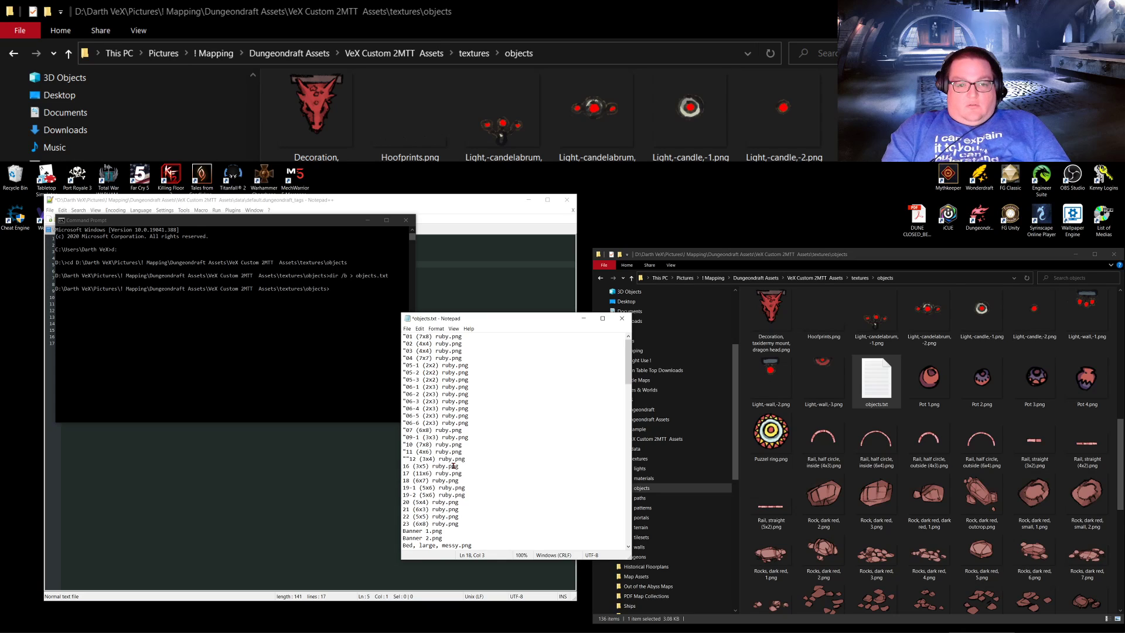
{"action": "type", "text": "\""}
{"action": "key", "text": "Down"}
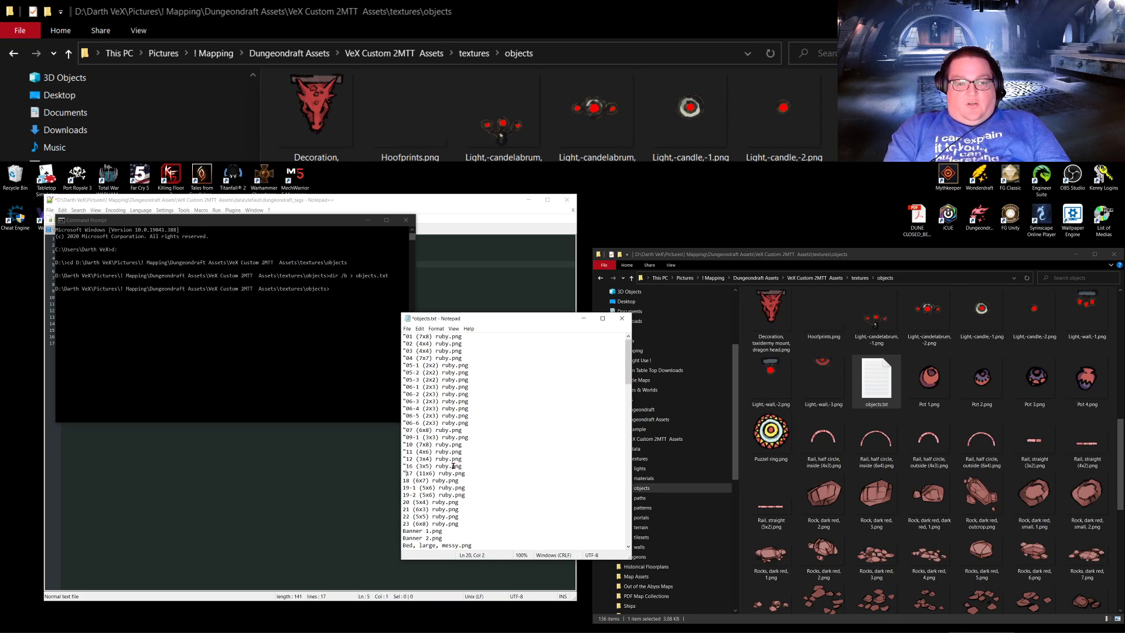
{"action": "type", "text": "\""}
{"action": "key", "text": "Down"}
{"action": "key", "text": "Home"}
{"action": "type", "text": "\""}
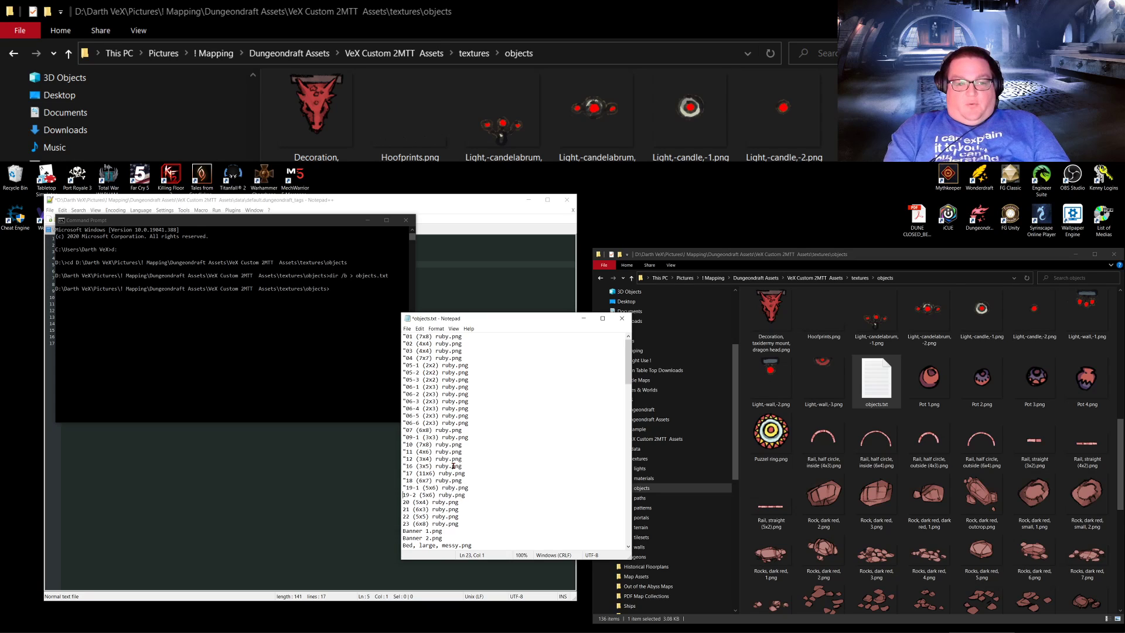
{"action": "type", "text": "\""}
{"action": "key", "text": "Down"}
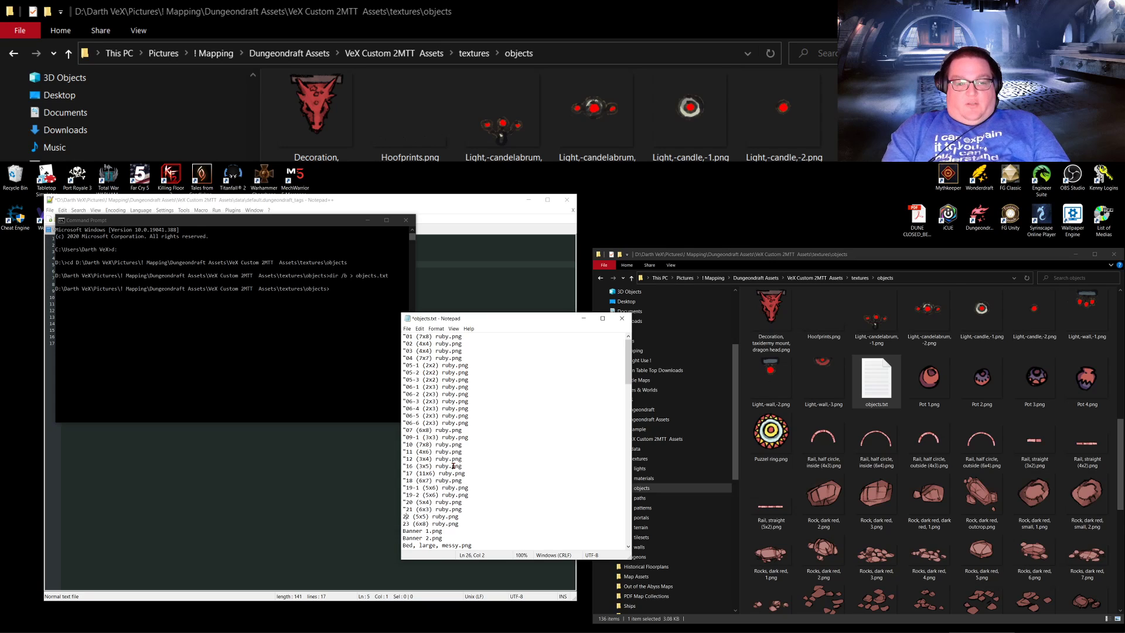
{"action": "key", "text": "Home"}
{"action": "type", "text": "\""}
{"action": "key", "text": "Down"}
{"action": "key", "text": "Home"}
{"action": "type", "text": "\""}
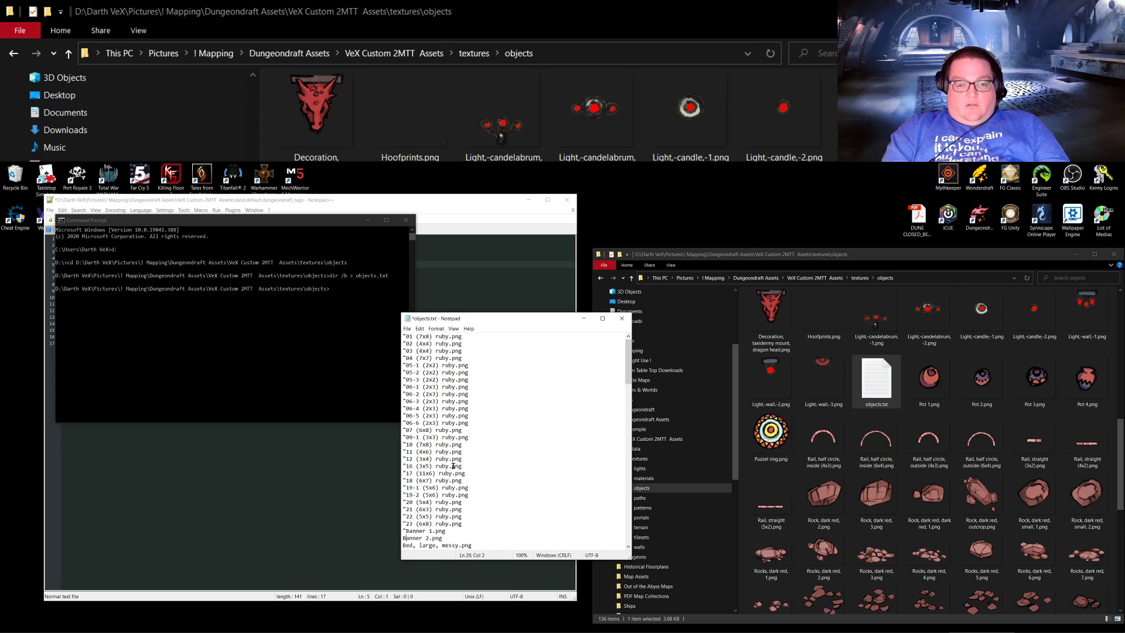
{"action": "type", "text": "\""}
{"action": "key", "text": "Down"}
{"action": "key", "text": "Home"}
{"action": "type", "text": "\""}
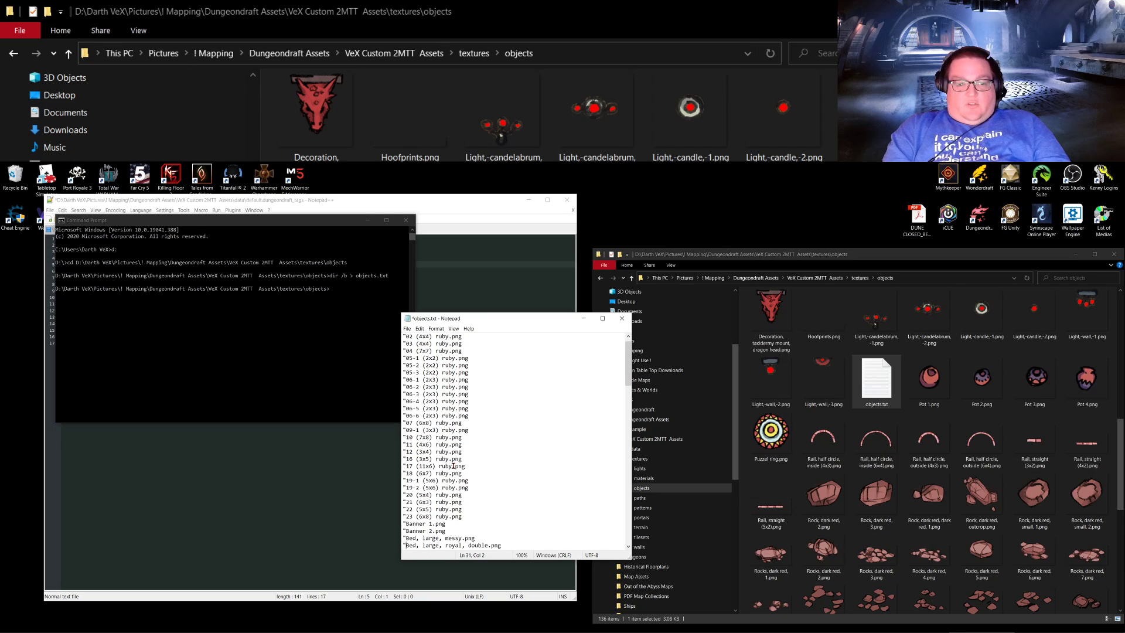
{"action": "key", "text": "Down"}
{"action": "key", "text": "Home"}
{"action": "type", "text": "\""}
{"action": "key", "text": "Down"}
{"action": "key", "text": "Down"}
{"action": "key", "text": "Home"}
{"action": "type", "text": "\""}
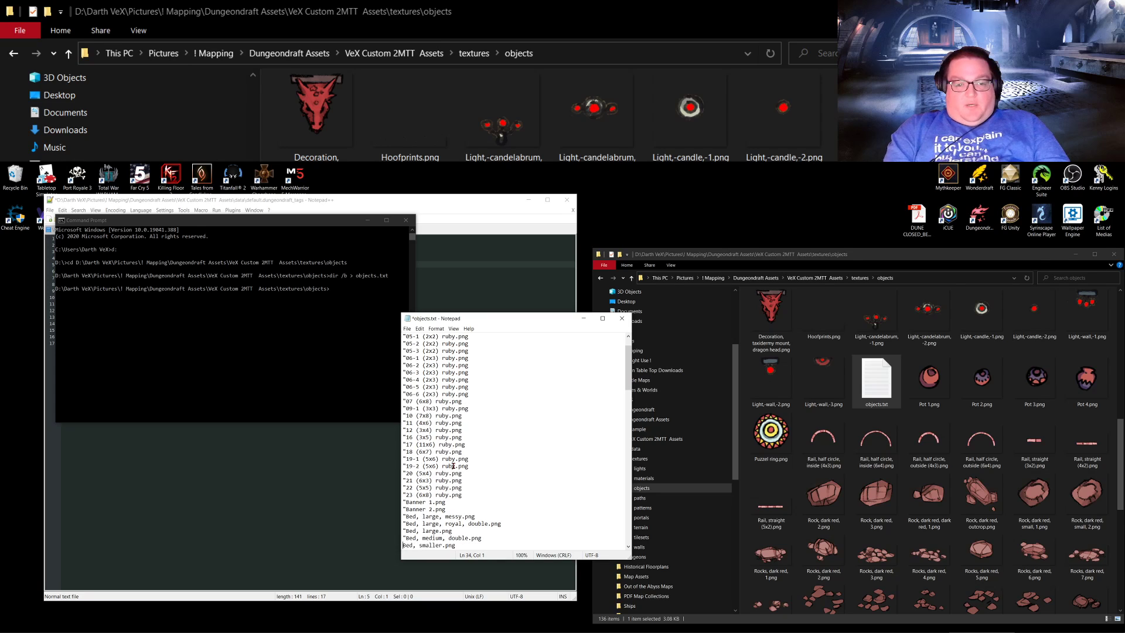
{"action": "key", "text": "Down"}
{"action": "type", "text": "\""}
{"action": "key", "text": "Down"}
{"action": "key", "text": "Home"}
{"action": "type", "text": "\""}
{"action": "key", "text": "Down"}
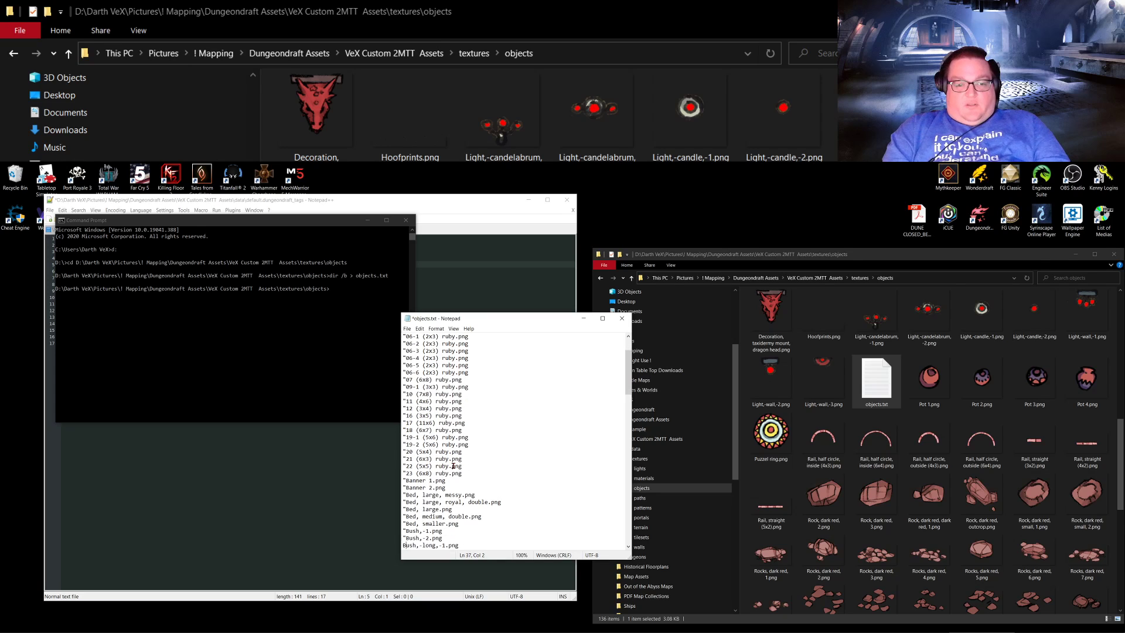
{"action": "type", "text": "\""}
{"action": "key", "text": "Down"}
{"action": "key", "text": "Home"}
{"action": "type", "text": "\""}
{"action": "key", "text": "Down"}
{"action": "key", "text": "Home"}
{"action": "type", "text": "\""}
{"action": "key", "text": "Down"}
{"action": "key", "text": "Home"}
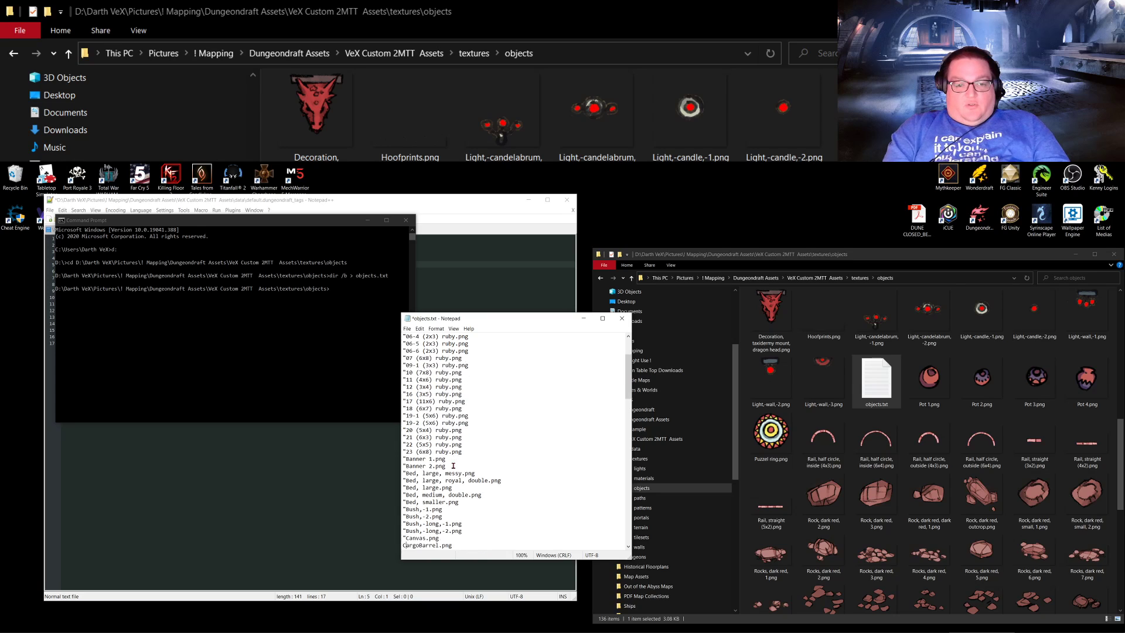
{"action": "type", "text": "\""}
{"action": "key", "text": "Down"}
{"action": "key", "text": "Home"}
{"action": "type", "text": "\""}
{"action": "key", "text": "Down"}
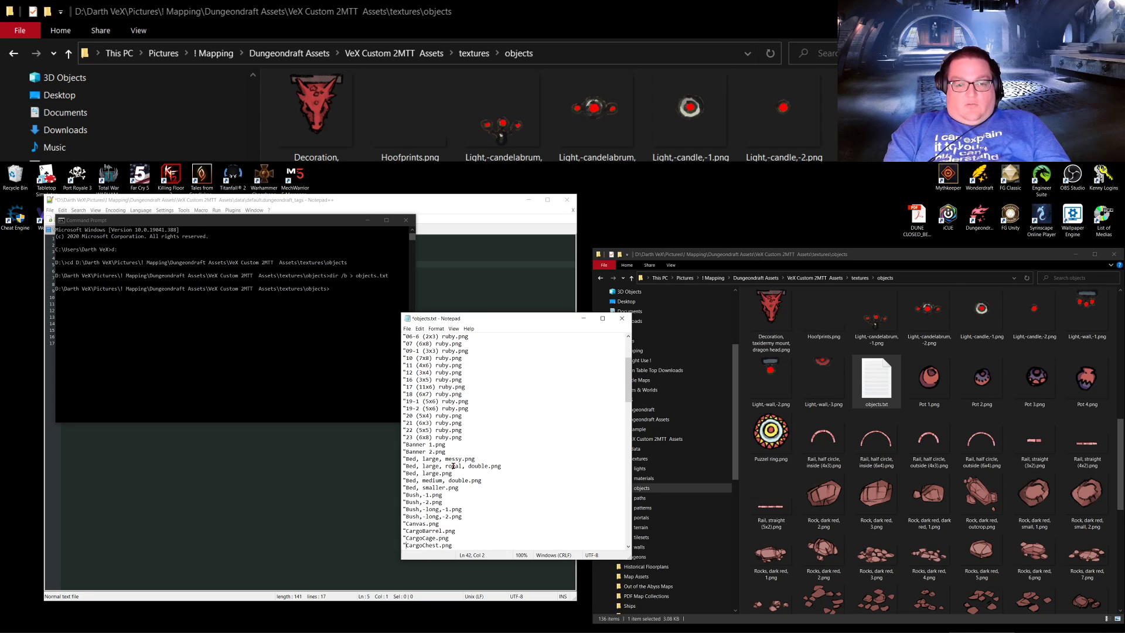
{"action": "key", "text": "Down"}
{"action": "key", "text": "Home"}
{"action": "type", "text": "\""}
{"action": "key", "text": "Down"}
{"action": "key", "text": "Down"}
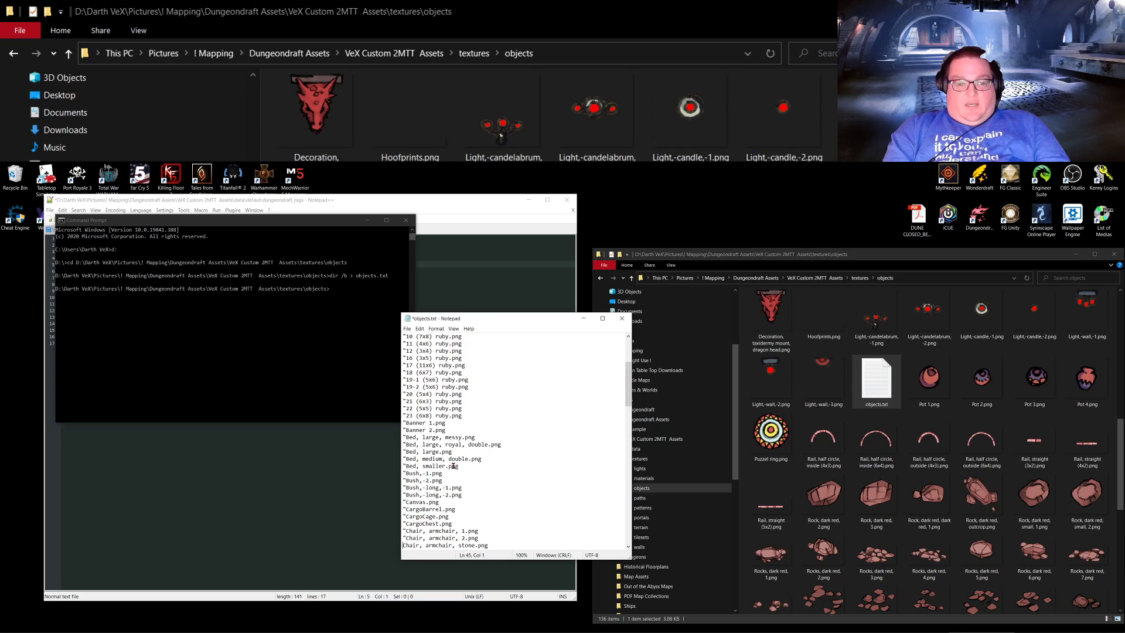
{"action": "key", "text": "Down"}
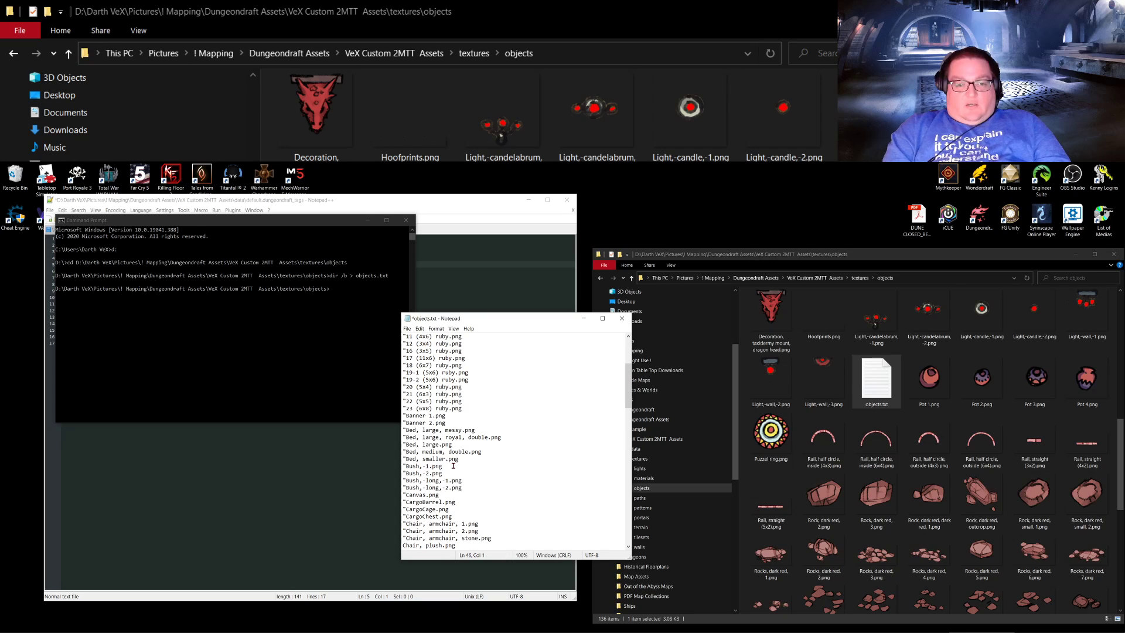
{"action": "key", "text": "Down"}
{"action": "key", "text": "Down"}
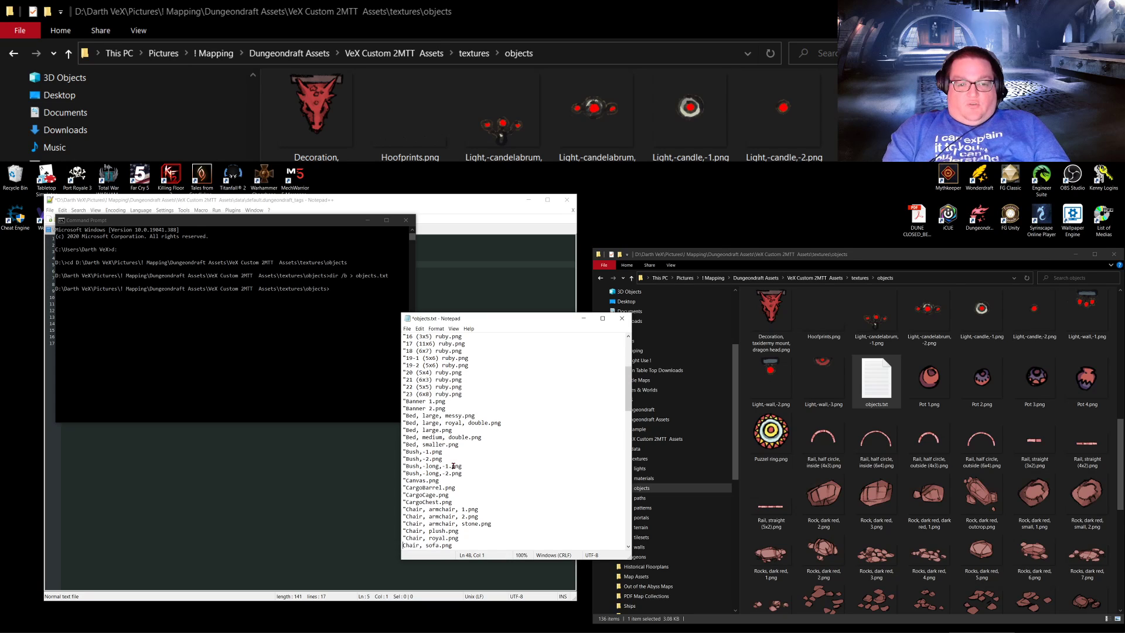
{"action": "key", "text": "Down"}
{"action": "key", "text": "Down"}
{"action": "key", "text": "Down"}
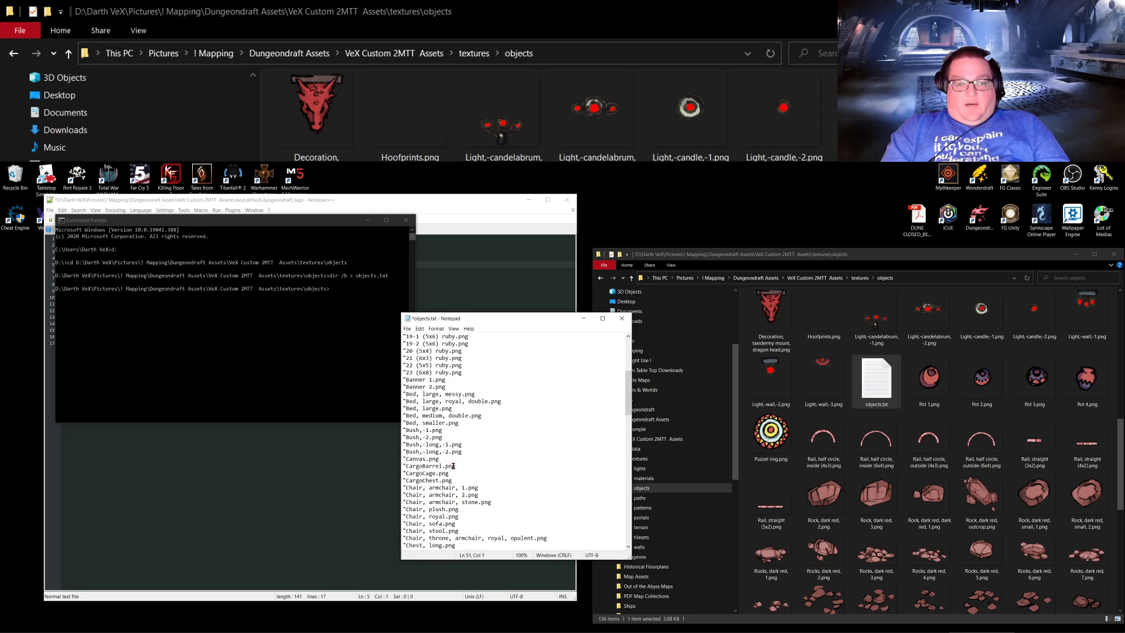
Step: Add an opening quotation mark before each file name in objects.txt, from the chest entries down through "Rug 2.png"
{"action": "key", "text": "Down"}
{"action": "key", "text": "Down"}
{"action": "key", "text": "Down"}
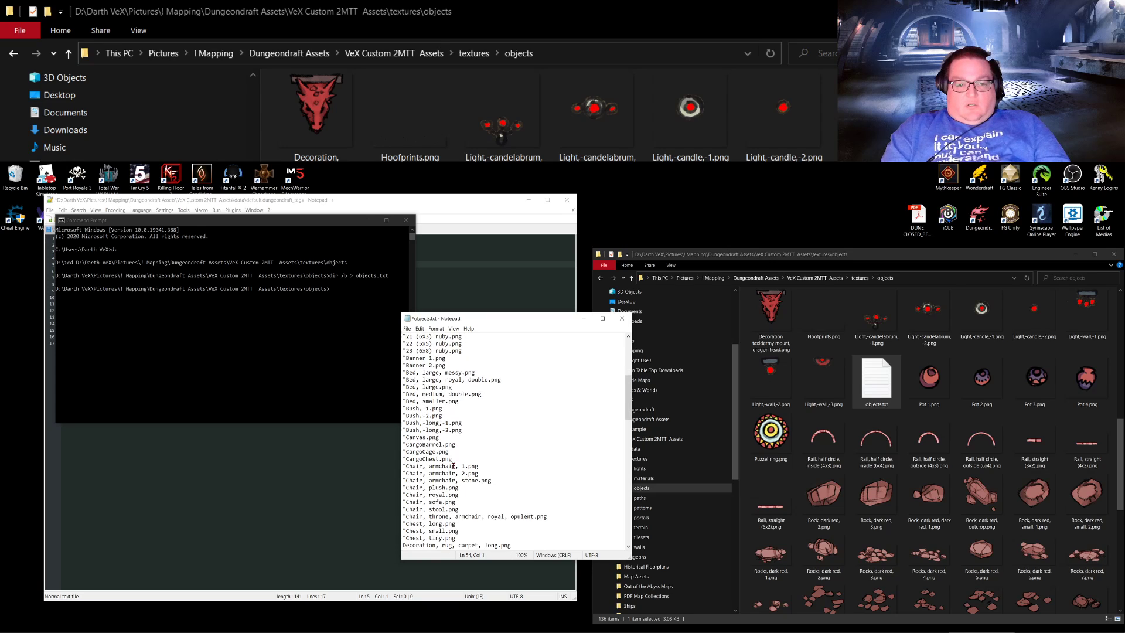
{"action": "key", "text": "Down"}
{"action": "key", "text": "Down"}
{"action": "key", "text": "Down"}
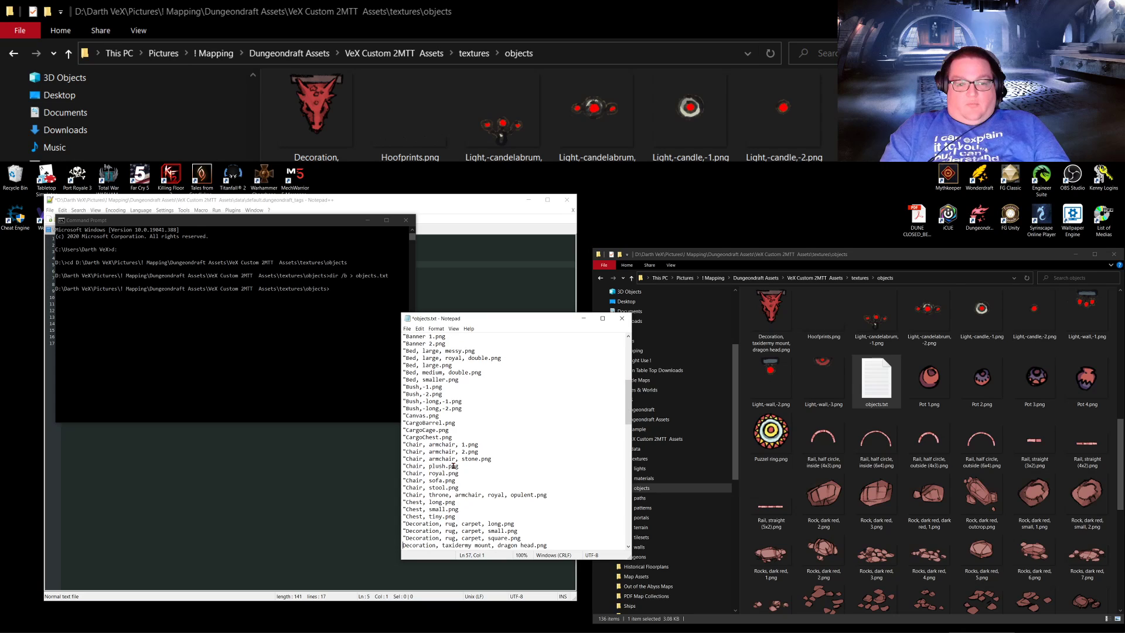
{"action": "type", "text": "\""}
{"action": "key", "text": "Down"}
{"action": "key", "text": "Home"}
{"action": "type", "text": "\""}
{"action": "key", "text": "Down"}
{"action": "key", "text": "Home"}
{"action": "type", "text": "\""}
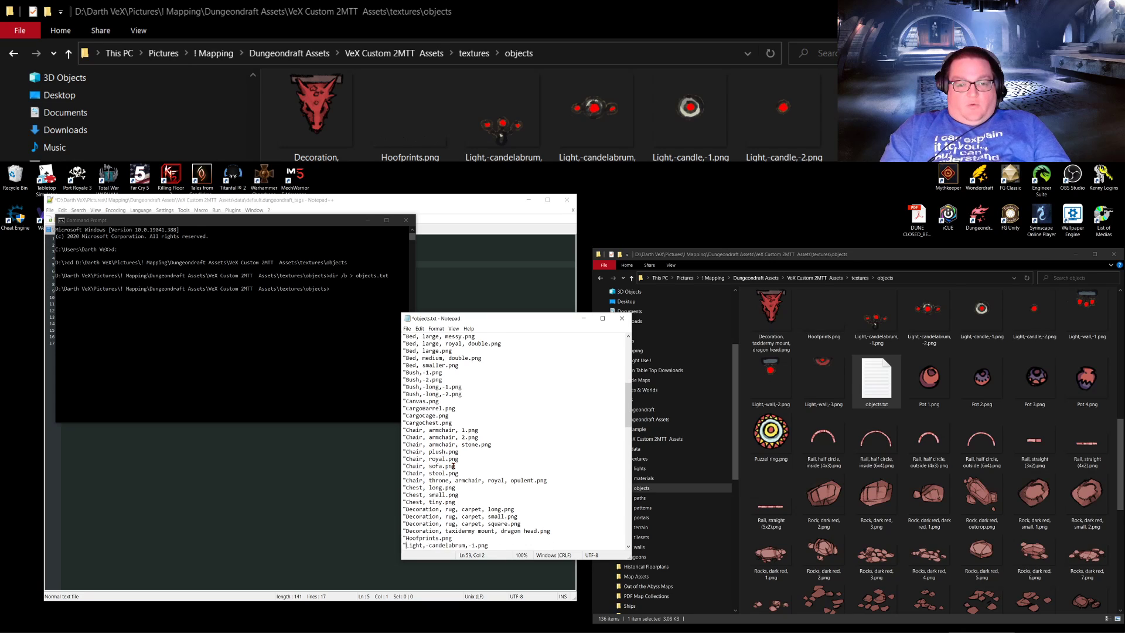
{"action": "key", "text": "Down"}
{"action": "key", "text": "Home"}
{"action": "type", "text": "\""}
{"action": "key", "text": "Down"}
{"action": "key", "text": "Home"}
{"action": "type", "text": "\""}
{"action": "key", "text": "Down"}
{"action": "key", "text": "Home"}
{"action": "type", "text": "\""}
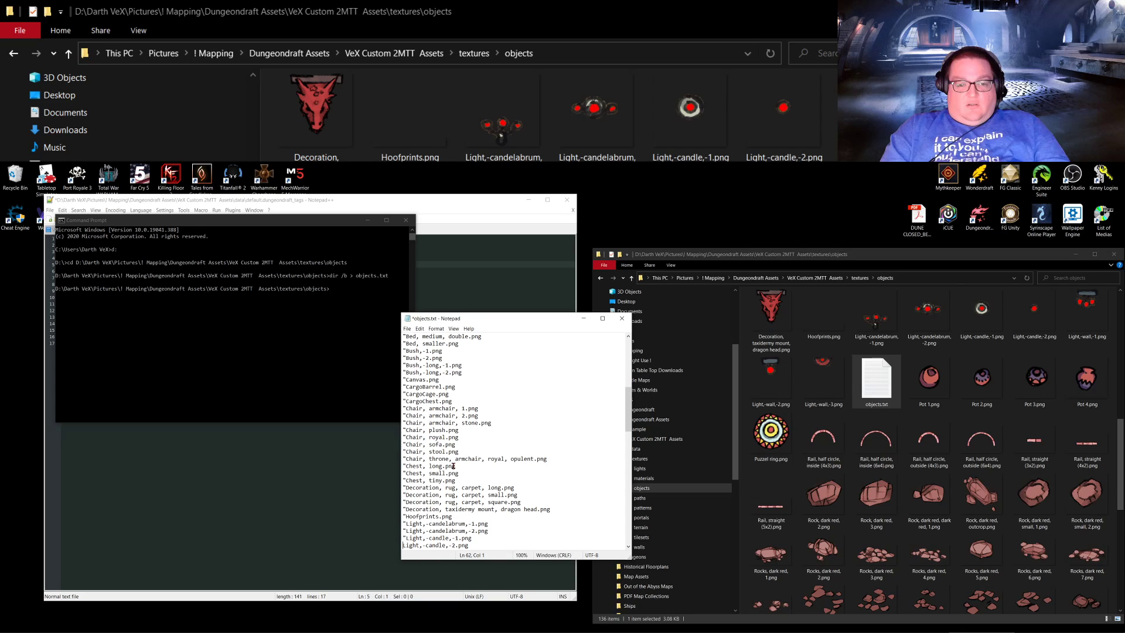
{"action": "key", "text": "Down"}
{"action": "key", "text": "Home"}
{"action": "type", "text": "\""}
{"action": "key", "text": "Down"}
{"action": "key", "text": "Home"}
{"action": "type", "text": "\""}
{"action": "key", "text": "Down"}
{"action": "key", "text": "Home"}
{"action": "type", "text": "\""}
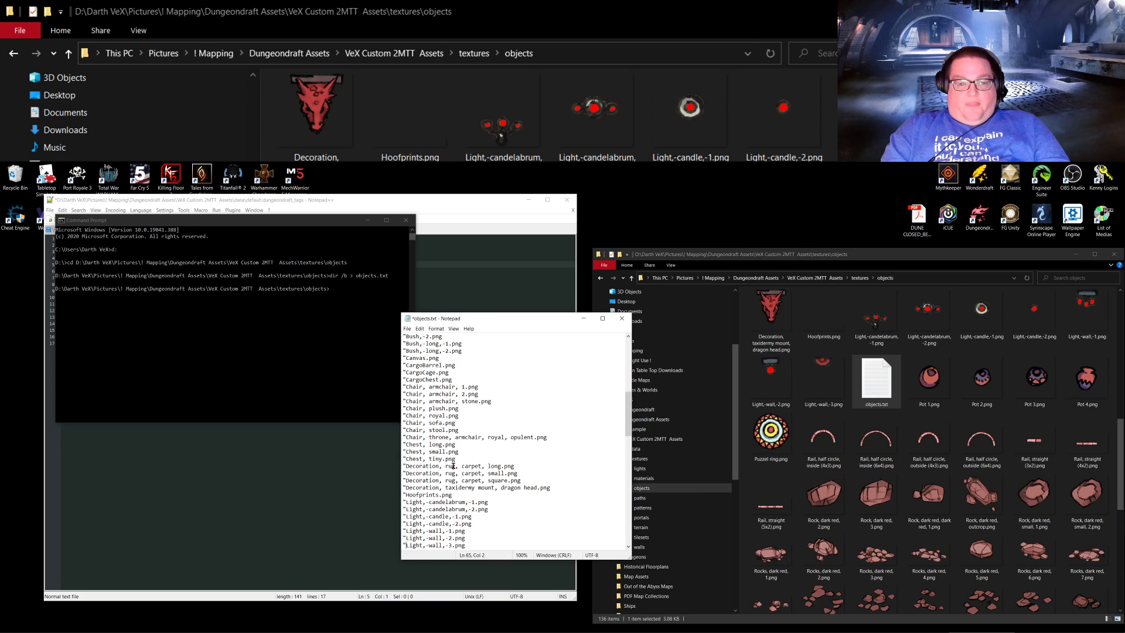
{"action": "key", "text": "Down"}
{"action": "key", "text": "Home"}
{"action": "type", "text": "\""}
{"action": "key", "text": "Down"}
{"action": "key", "text": "Home"}
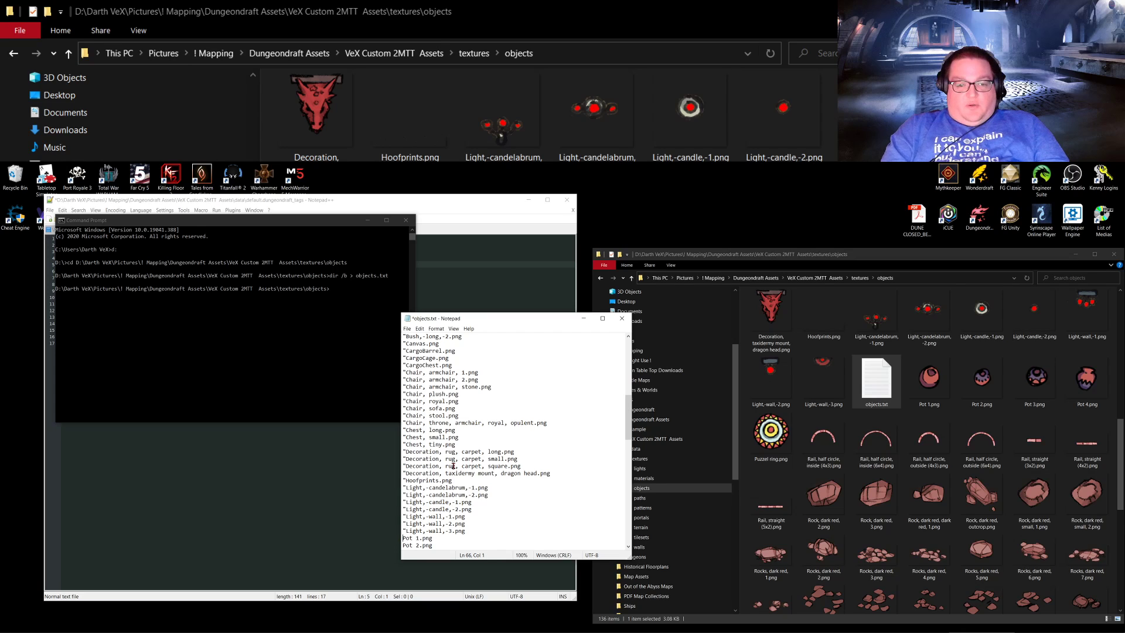
{"action": "key", "text": "Down"}
{"action": "key", "text": "Home"}
{"action": "type", "text": "\""}
{"action": "key", "text": "Down"}
{"action": "key", "text": "Home"}
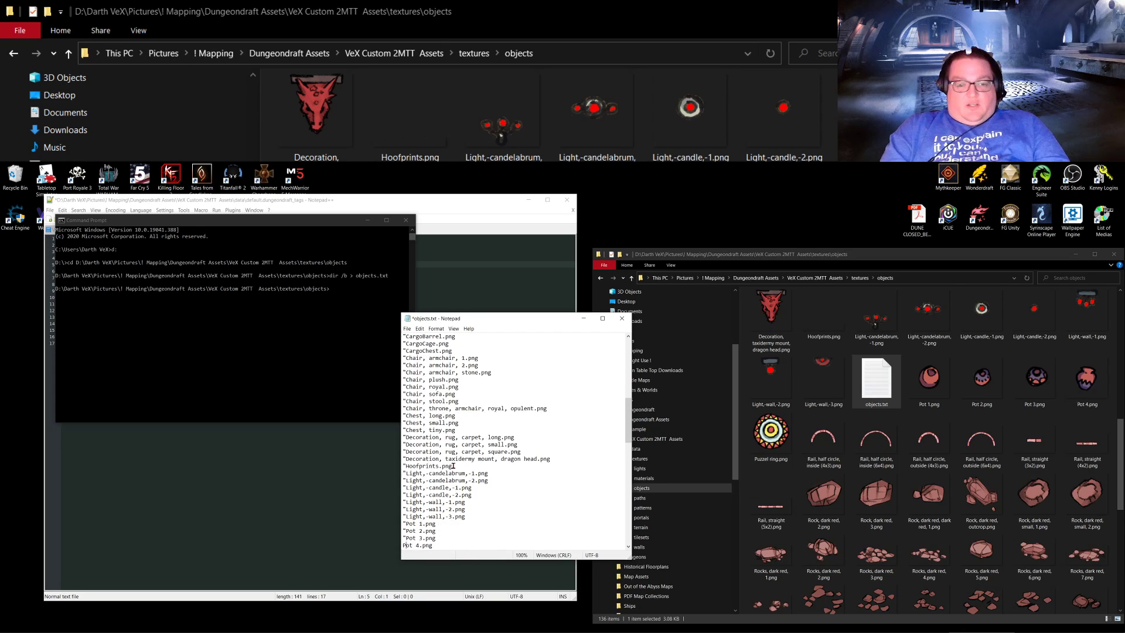
{"action": "type", "text": "\""}
{"action": "key", "text": "Down"}
{"action": "type", "text": "\""}
{"action": "key", "text": "Down"}
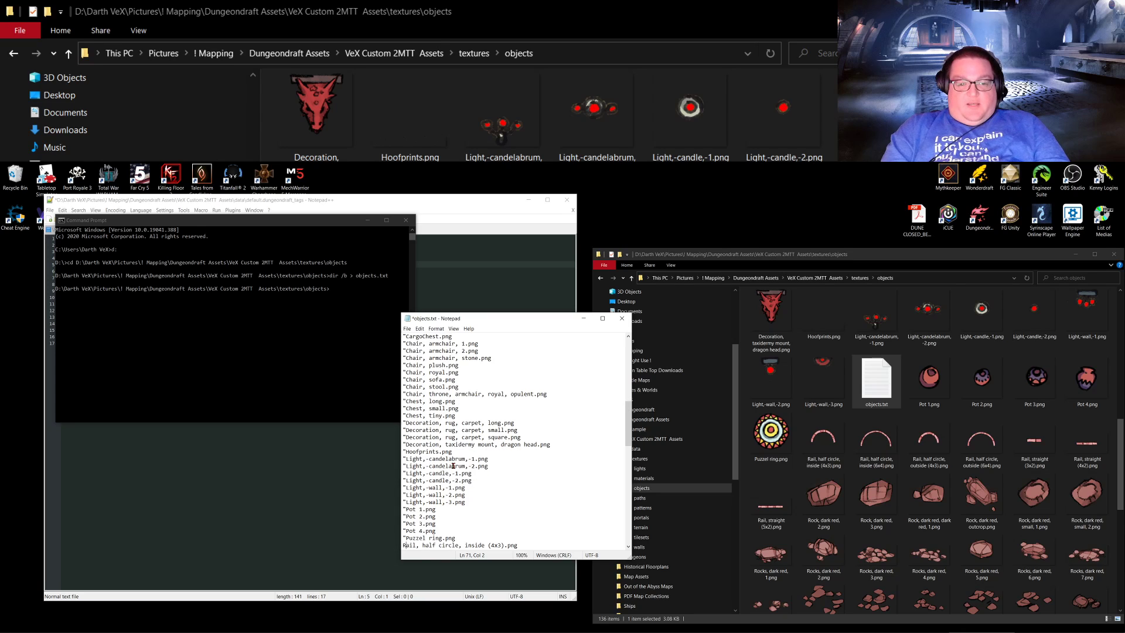
{"action": "key", "text": "Home"}
{"action": "type", "text": "\""}
{"action": "key", "text": "Down"}
{"action": "key", "text": "Home"}
{"action": "type", "text": "\""}
{"action": "key", "text": "Down"}
{"action": "key", "text": "Home"}
{"action": "type", "text": "\""}
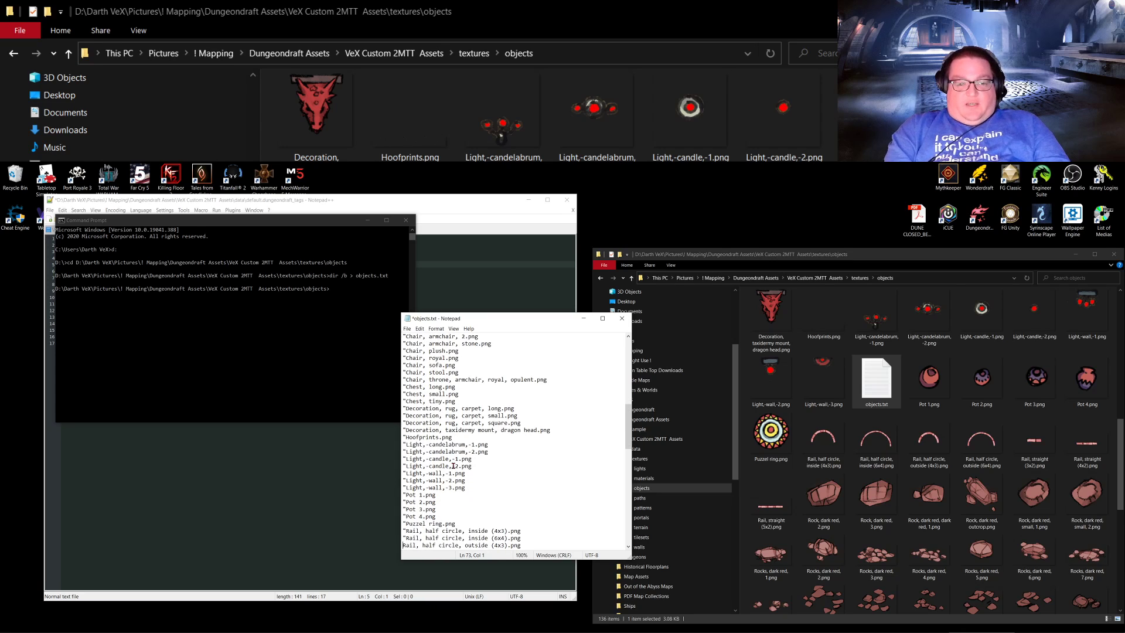
{"action": "key", "text": "Down"}
{"action": "key", "text": "Home"}
{"action": "type", "text": "\""}
{"action": "key", "text": "Down"}
{"action": "key", "text": "Home"}
{"action": "type", "text": "\""}
{"action": "key", "text": "Down"}
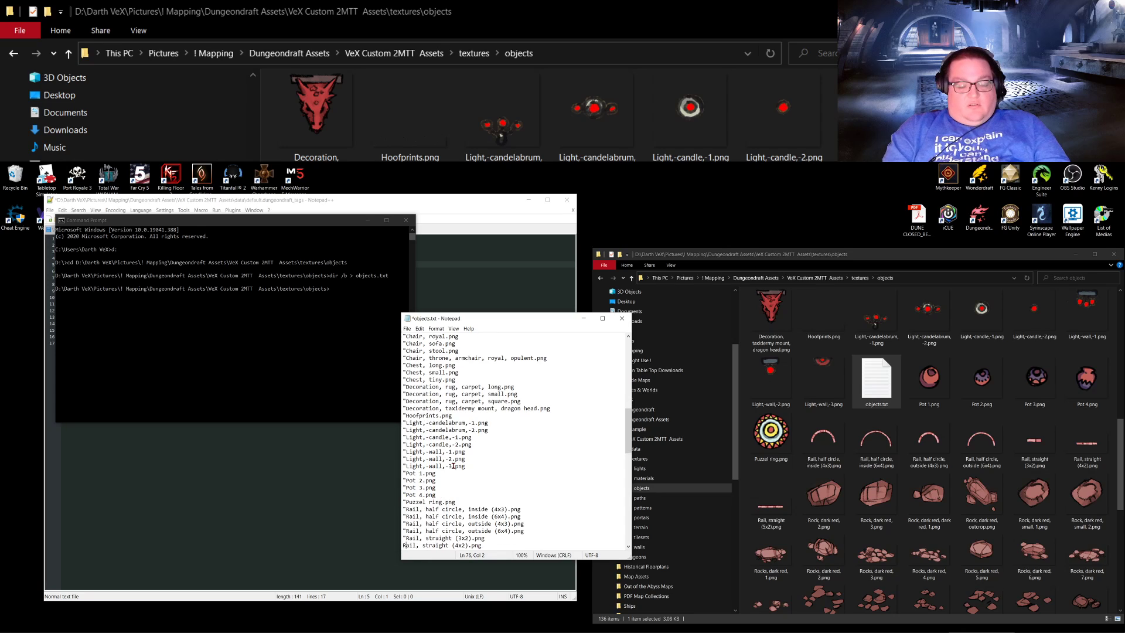
{"action": "key", "text": "Home"}
{"action": "type", "text": "\""}
{"action": "key", "text": "Down"}
{"action": "key", "text": "Home"}
{"action": "type", "text": "\""}
{"action": "key", "text": "Down"}
{"action": "key", "text": "Home"}
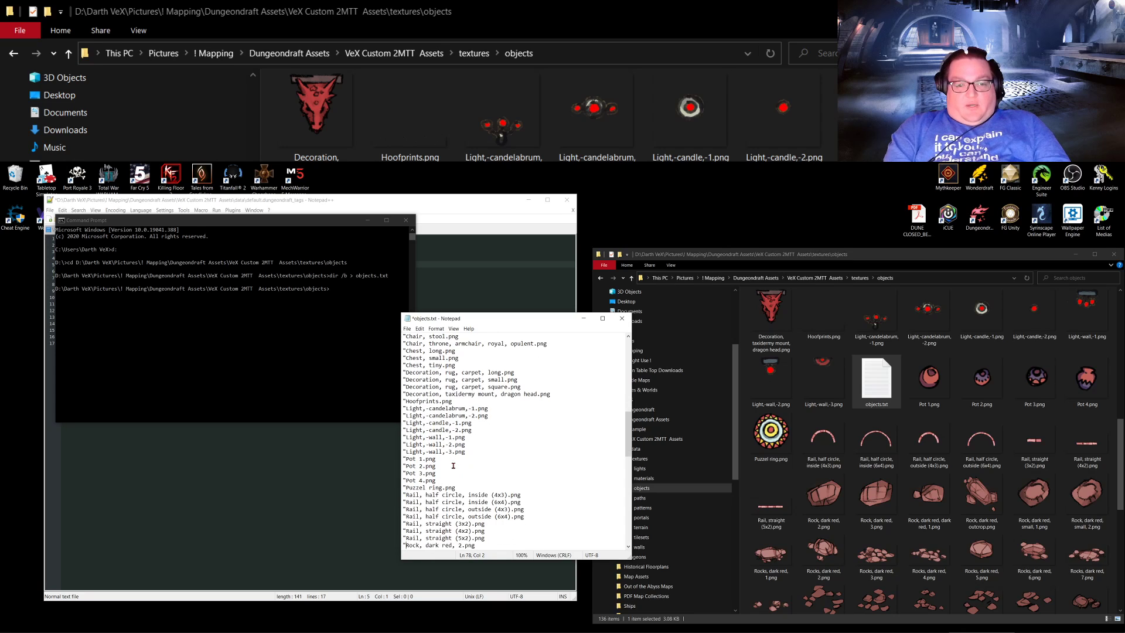
{"action": "type", "text": "\""}
{"action": "key", "text": "Down"}
{"action": "key", "text": "Home"}
{"action": "type", "text": "\""}
{"action": "key", "text": "Down"}
{"action": "key", "text": "Home"}
{"action": "type", "text": "\""}
{"action": "key", "text": "Down"}
{"action": "key", "text": "Home"}
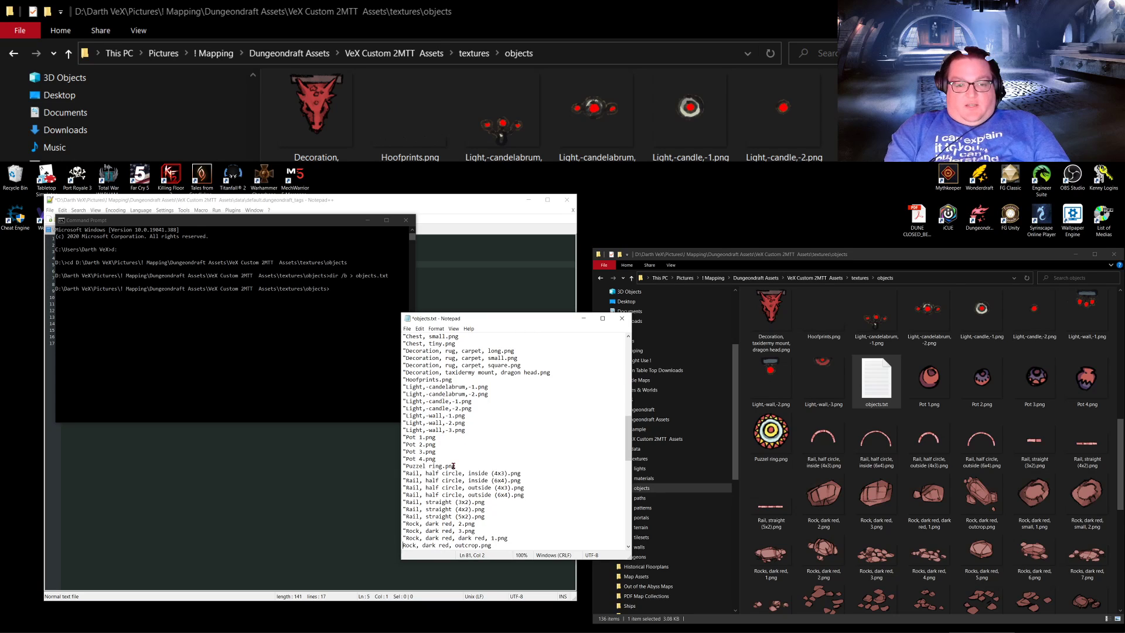
{"action": "type", "text": "\""}
{"action": "key", "text": "Down"}
{"action": "key", "text": "Home"}
{"action": "type", "text": "\""}
{"action": "key", "text": "Down"}
{"action": "key", "text": "Home"}
{"action": "type", "text": "\""}
{"action": "key", "text": "Down"}
{"action": "key", "text": "Home"}
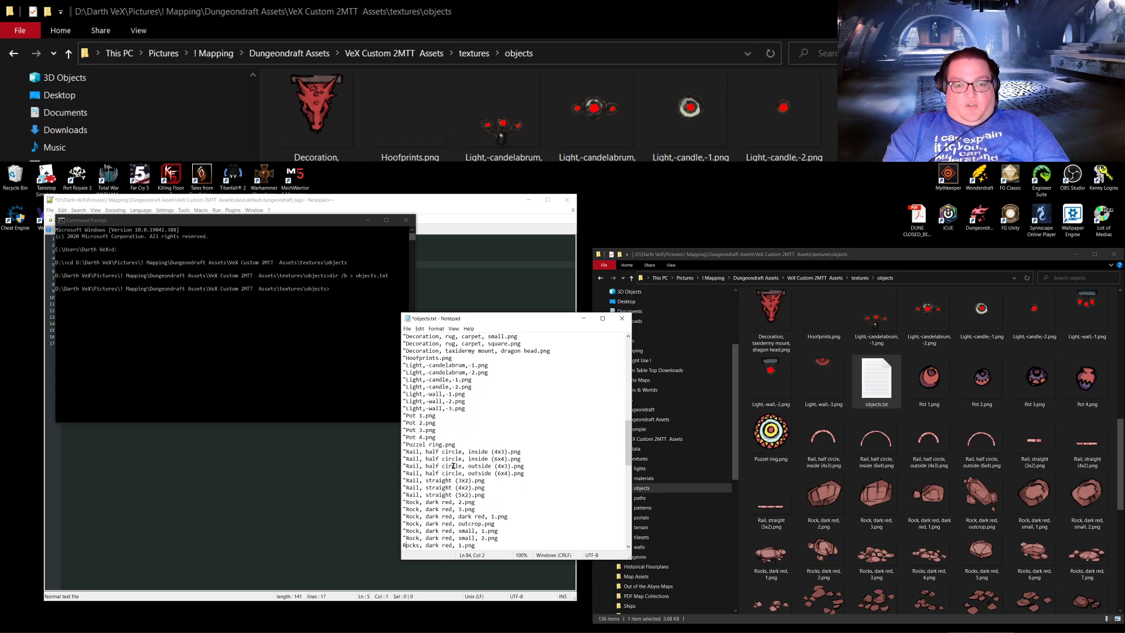
{"action": "type", "text": "\""}
{"action": "key", "text": "Down"}
{"action": "key", "text": "Home"}
{"action": "type", "text": "\""}
{"action": "key", "text": "Down"}
{"action": "key", "text": "Home"}
{"action": "type", "text": "\""}
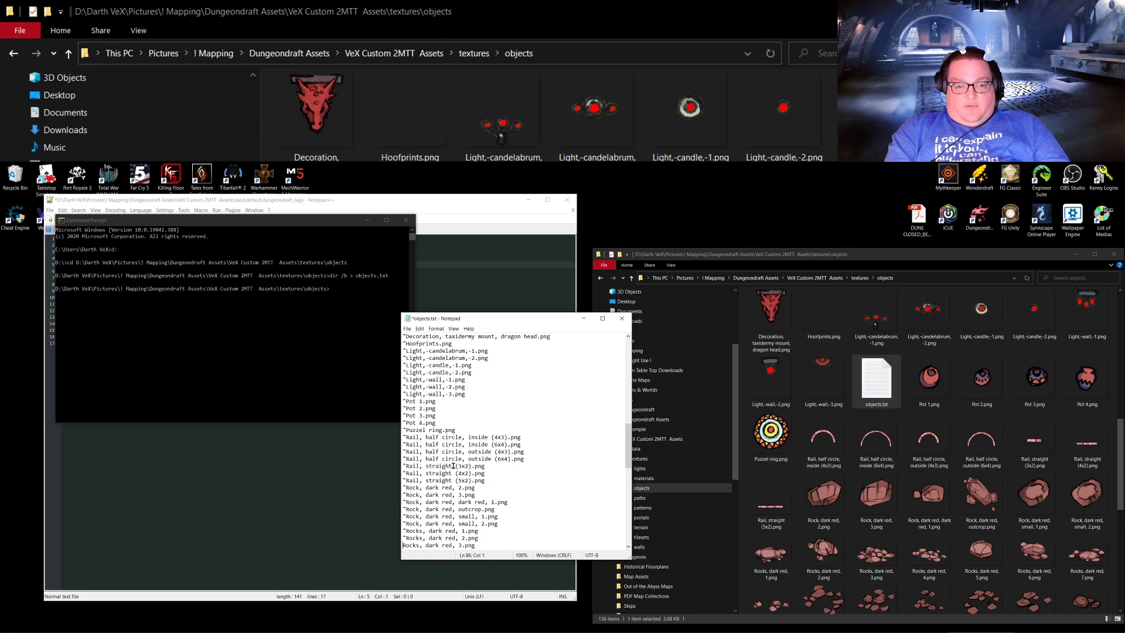
{"action": "key", "text": "Down"}
{"action": "key", "text": "Home"}
{"action": "type", "text": "\""}
{"action": "key", "text": "Down"}
{"action": "key", "text": "Home"}
{"action": "type", "text": "\""}
{"action": "key", "text": "Down"}
{"action": "key", "text": "Home"}
{"action": "type", "text": "\""}
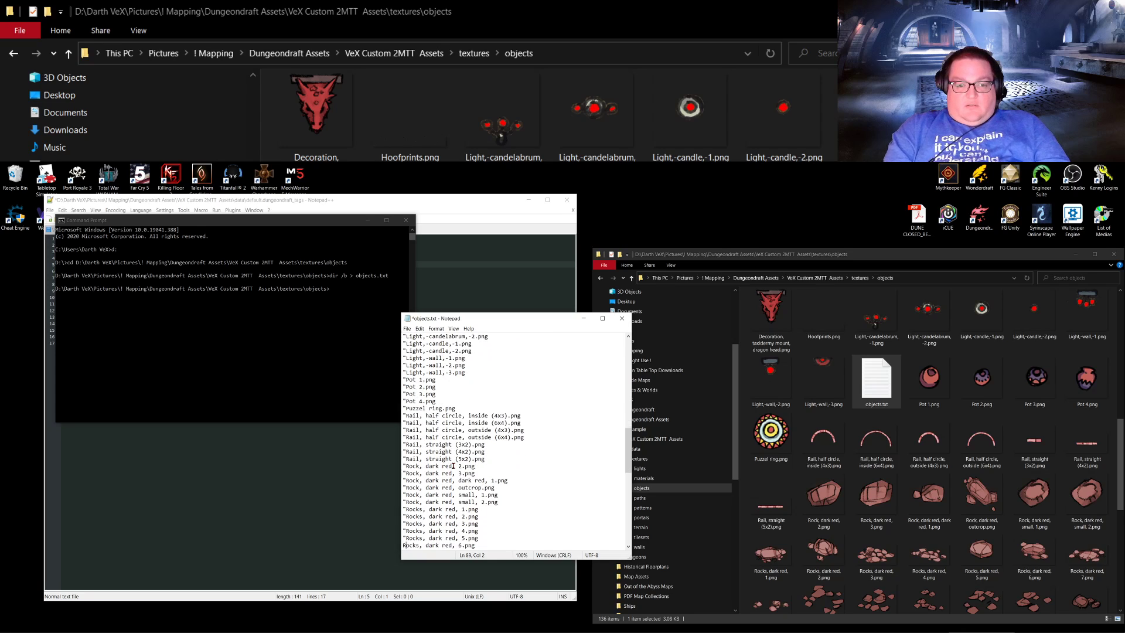
{"action": "key", "text": "Down"}
{"action": "key", "text": "Home"}
{"action": "type", "text": "\""}
{"action": "key", "text": "Down"}
{"action": "key", "text": "Home"}
{"action": "type", "text": "\""}
{"action": "key", "text": "Down"}
{"action": "key", "text": "Home"}
{"action": "type", "text": "\""}
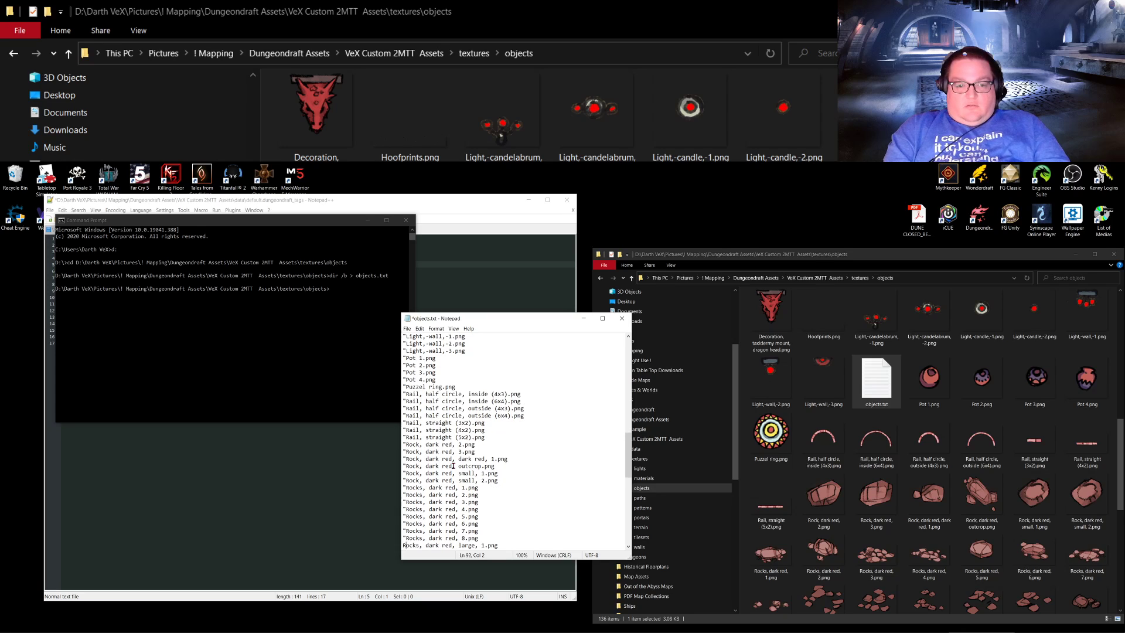
{"action": "key", "text": "Down"}
{"action": "key", "text": "Home"}
{"action": "type", "text": "\""}
{"action": "key", "text": "Down"}
{"action": "key", "text": "Home"}
{"action": "type", "text": "\""}
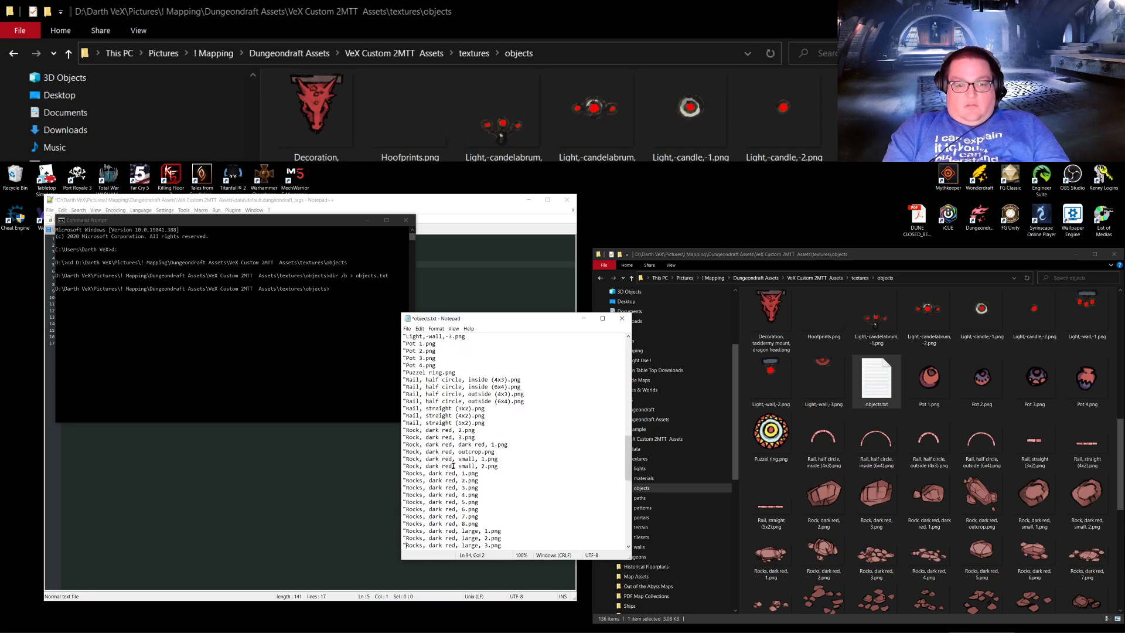
{"action": "key", "text": "Down"}
{"action": "key", "text": "Home"}
{"action": "type", "text": "\""}
{"action": "key", "text": "Down"}
{"action": "key", "text": "Home"}
{"action": "type", "text": "\""}
{"action": "key", "text": "Down"}
{"action": "key", "text": "Home"}
{"action": "type", "text": "\""}
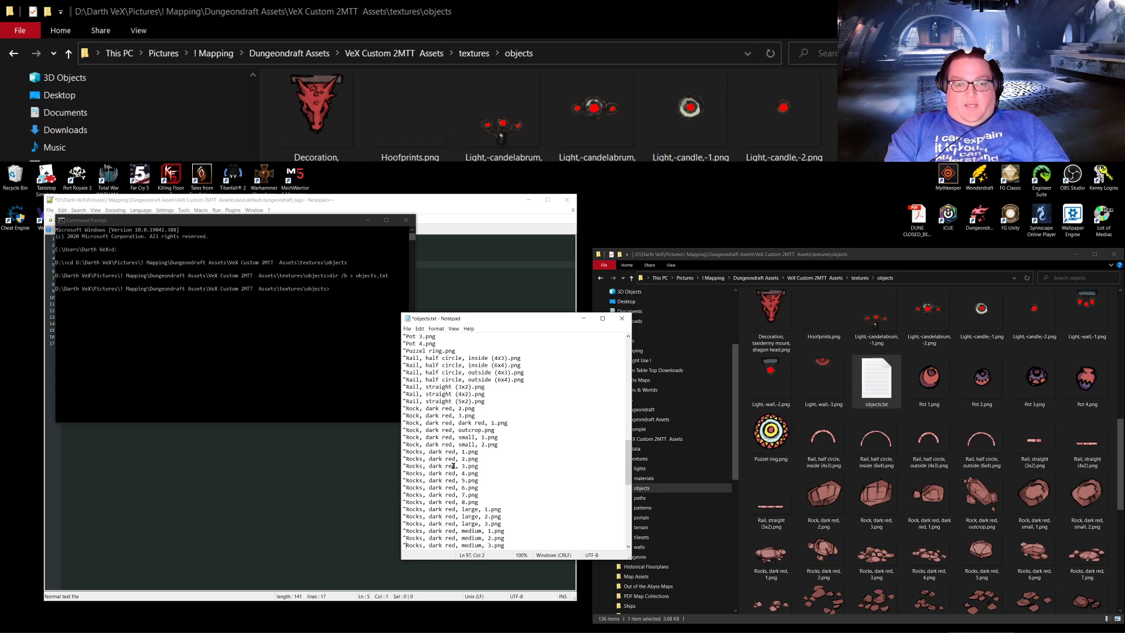
{"action": "key", "text": "Down"}
{"action": "key", "text": "Home"}
{"action": "type", "text": "\""}
{"action": "key", "text": "Down"}
{"action": "key", "text": "Home"}
{"action": "type", "text": "\""}
{"action": "key", "text": "Down"}
{"action": "key", "text": "Home"}
{"action": "type", "text": "\""}
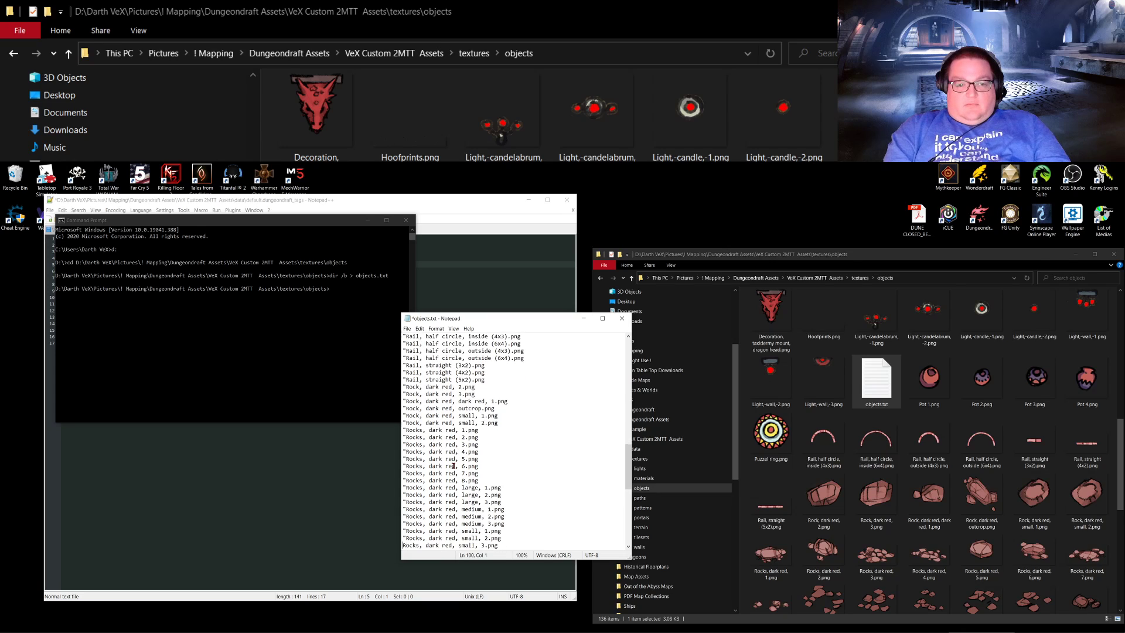
{"action": "key", "text": "Down"}
{"action": "key", "text": "Home"}
{"action": "type", "text": "\""}
{"action": "key", "text": "Down"}
{"action": "key", "text": "Home"}
{"action": "type", "text": "\""}
{"action": "key", "text": "Down"}
{"action": "key", "text": "Home"}
{"action": "type", "text": "\""}
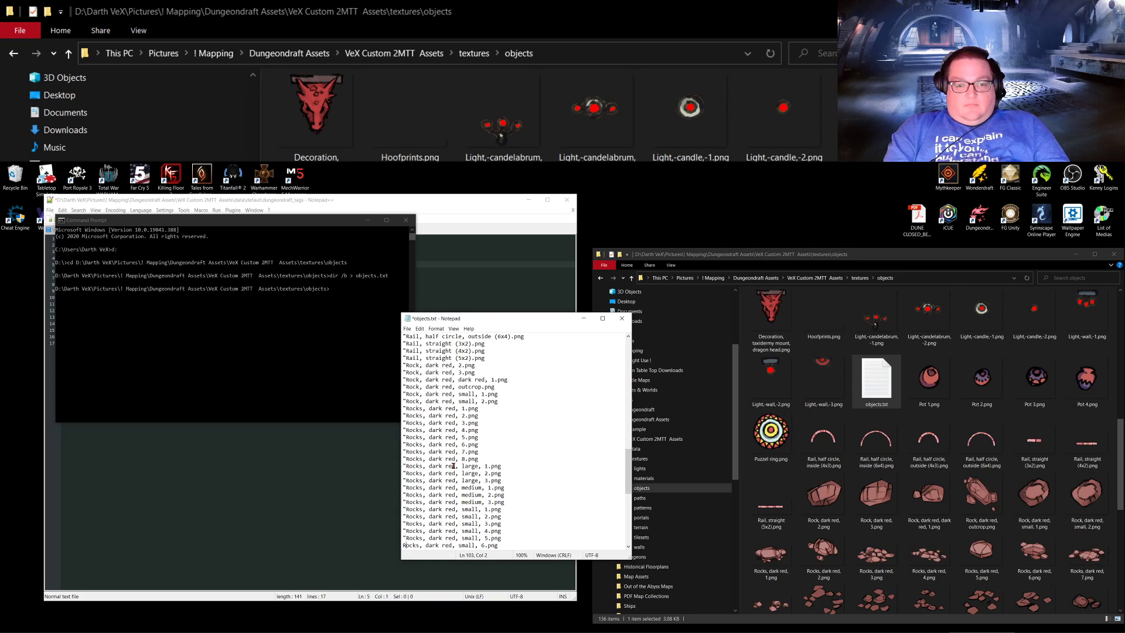
{"action": "key", "text": "Down"}
{"action": "key", "text": "Home"}
{"action": "type", "text": "\""}
{"action": "key", "text": "Down"}
{"action": "key", "text": "Home"}
{"action": "type", "text": "\""}
{"action": "key", "text": "Down"}
{"action": "key", "text": "Home"}
{"action": "type", "text": "\""}
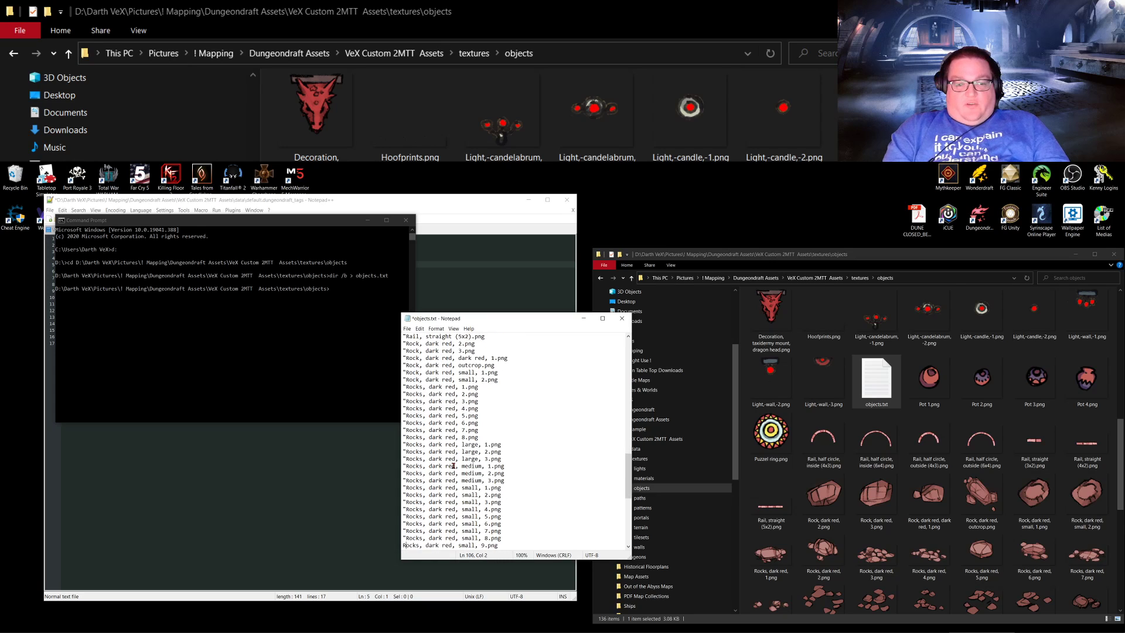
{"action": "key", "text": "Down"}
{"action": "key", "text": "Home"}
{"action": "type", "text": "\""}
{"action": "key", "text": "Down"}
{"action": "key", "text": "Home"}
{"action": "type", "text": "\""}
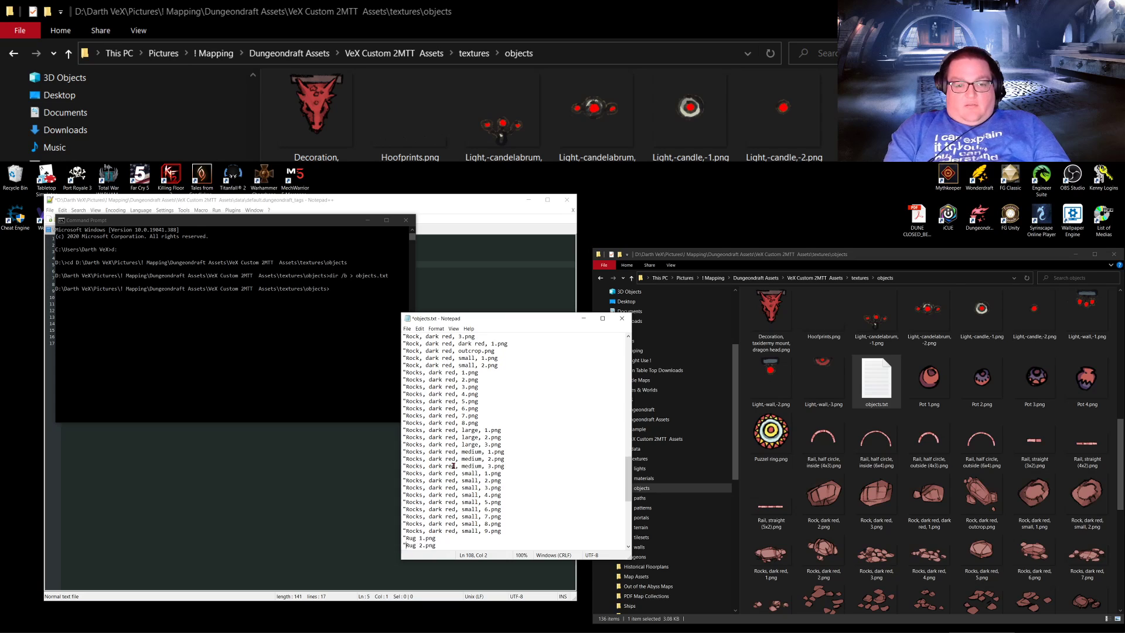
Step: Add an opening quotation mark before each remaining file name in objects.txt, from "Rug 3.png" to the last wall entry, and remove the trailing blank line
{"action": "key", "text": "Down"}
{"action": "key", "text": "Home"}
{"action": "type", "text": "\""}
{"action": "key", "text": "Down"}
{"action": "key", "text": "Home"}
{"action": "type", "text": "\""}
{"action": "key", "text": "Down"}
{"action": "key", "text": "Home"}
{"action": "type", "text": "\""}
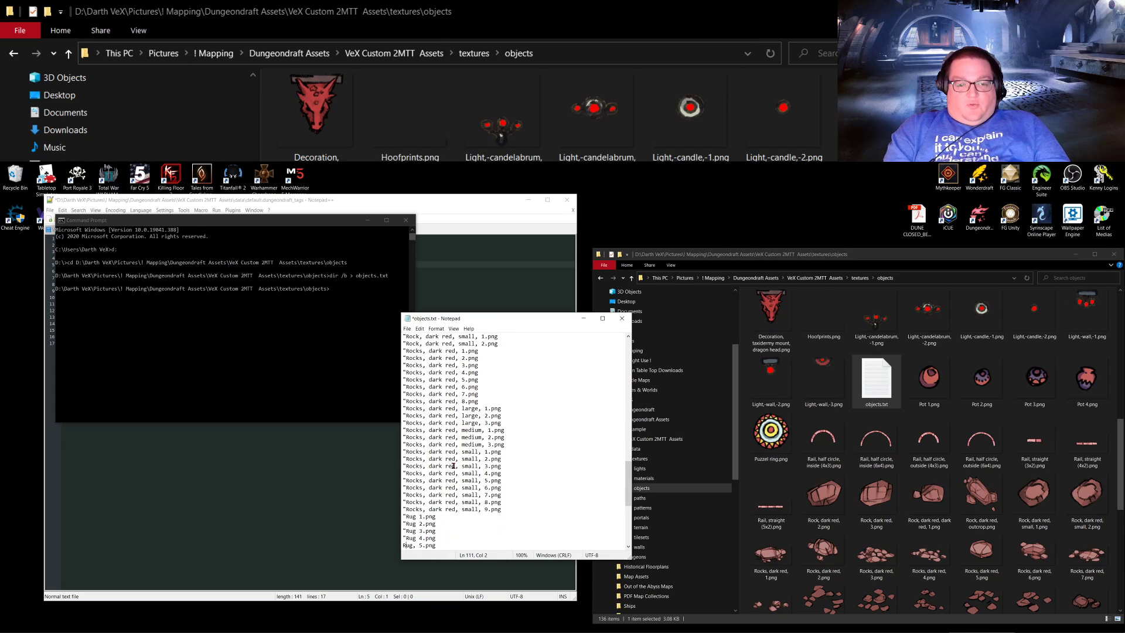
{"action": "key", "text": "Down"}
{"action": "key", "text": "Home"}
{"action": "type", "text": "\""}
{"action": "key", "text": "Down"}
{"action": "key", "text": "Home"}
{"action": "type", "text": "\""}
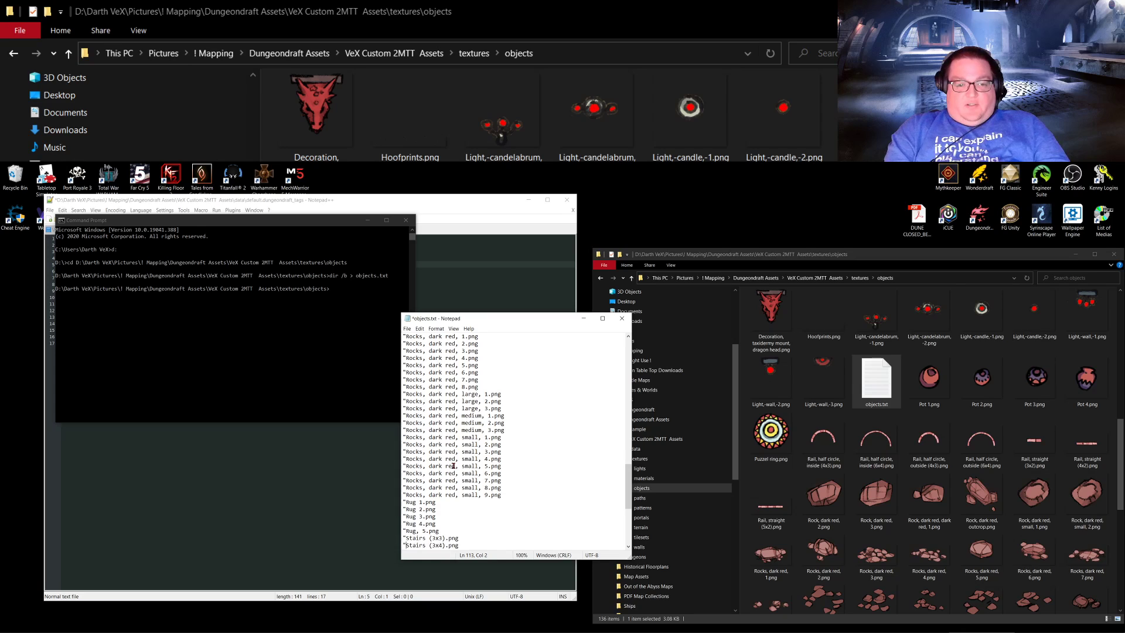
{"action": "key", "text": "Down"}
{"action": "key", "text": "Home"}
{"action": "type", "text": "\""}
{"action": "key", "text": "Down"}
{"action": "key", "text": "Home"}
{"action": "type", "text": "\""}
{"action": "key", "text": "Down"}
{"action": "key", "text": "Home"}
{"action": "type", "text": "\""}
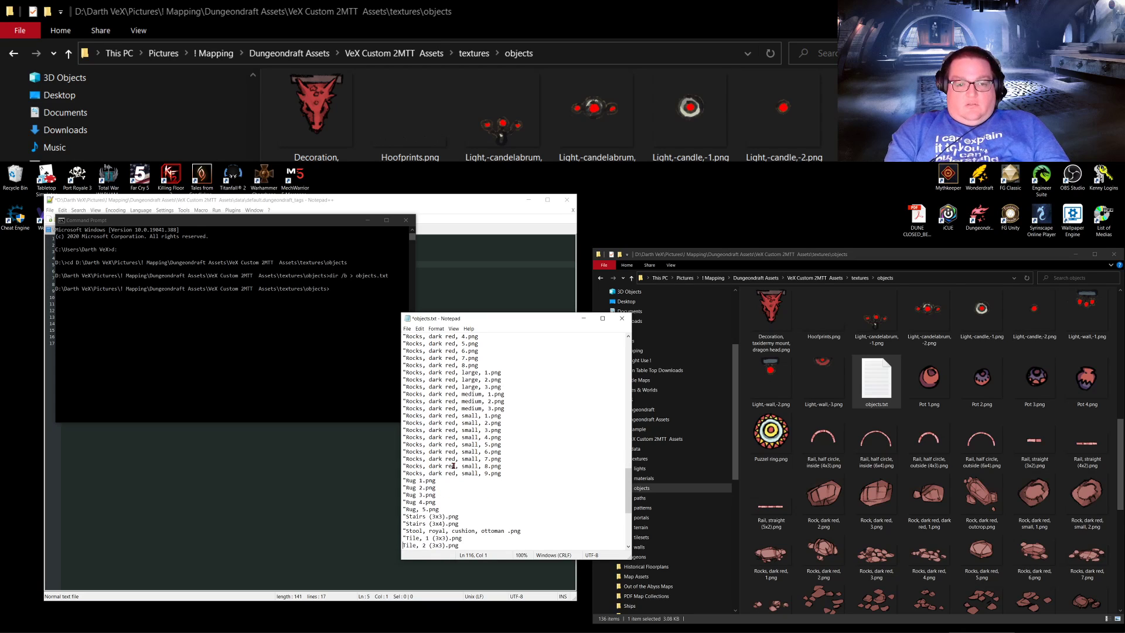
{"action": "key", "text": "Down"}
{"action": "key", "text": "Home"}
{"action": "type", "text": "\""}
{"action": "key", "text": "Down"}
{"action": "key", "text": "Home"}
{"action": "type", "text": "\""}
{"action": "key", "text": "Down"}
{"action": "key", "text": "Home"}
{"action": "type", "text": "\""}
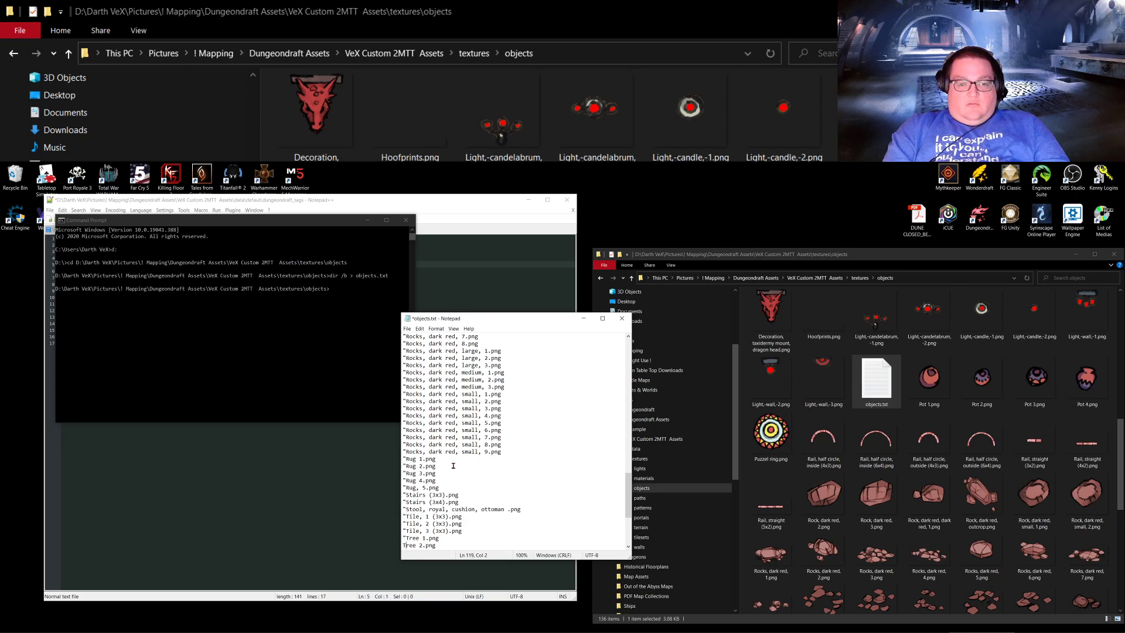
{"action": "key", "text": "Down"}
{"action": "key", "text": "Home"}
{"action": "type", "text": "\""}
{"action": "type", "text": "\""}
{"action": "key", "text": "Down"}
{"action": "key", "text": "Home"}
{"action": "type", "text": "\""}
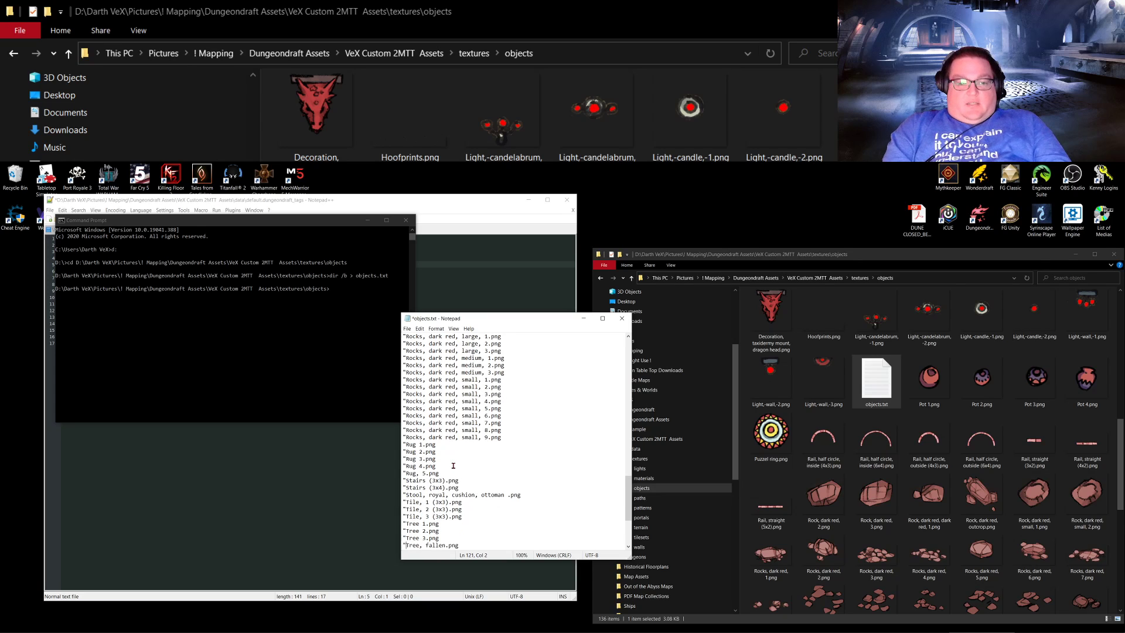
{"action": "key", "text": "Down"}
{"action": "key", "text": "Home"}
{"action": "key", "text": "Down"}
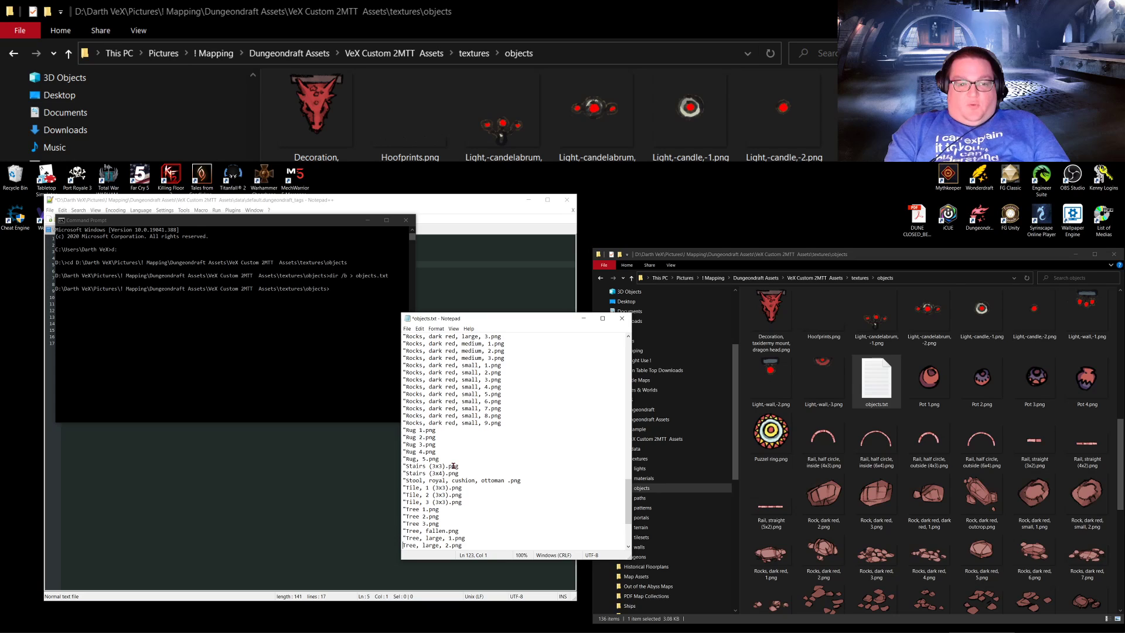
{"action": "type", "text": "\""}
{"action": "key", "text": "Down"}
{"action": "type", "text": "\""}
{"action": "key", "text": "Down"}
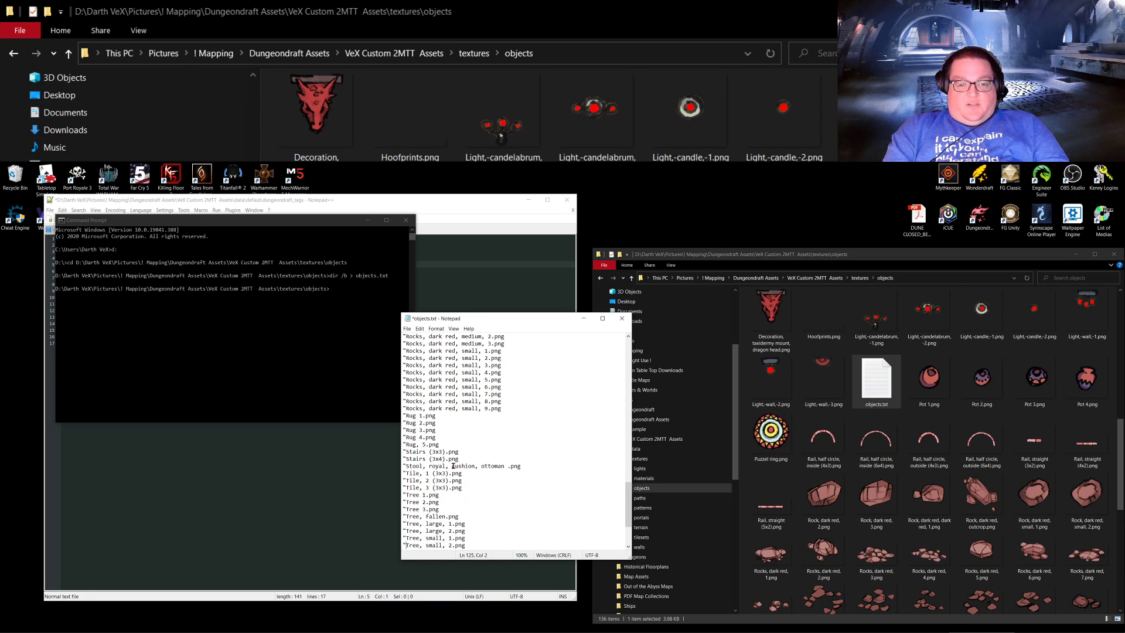
{"action": "key", "text": "Down"}
{"action": "key", "text": "Down"}
{"action": "type", "text": "\""}
{"action": "key", "text": "Down"}
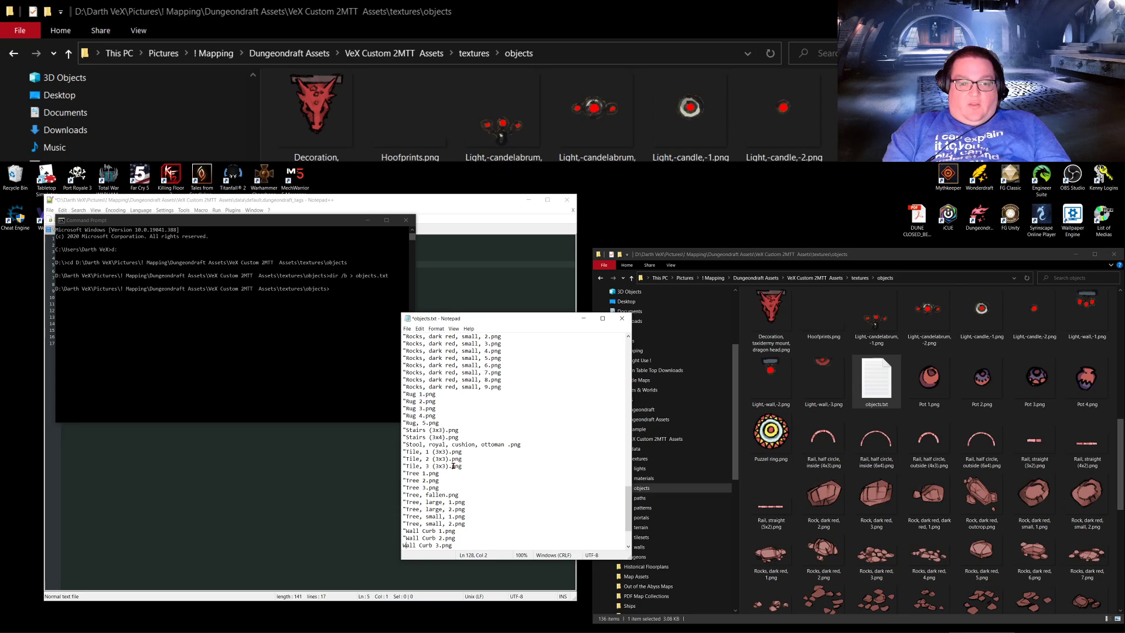
{"action": "key", "text": "Down"}
{"action": "type", "text": "\""}
{"action": "key", "text": "Down"}
{"action": "type", "text": "\""}
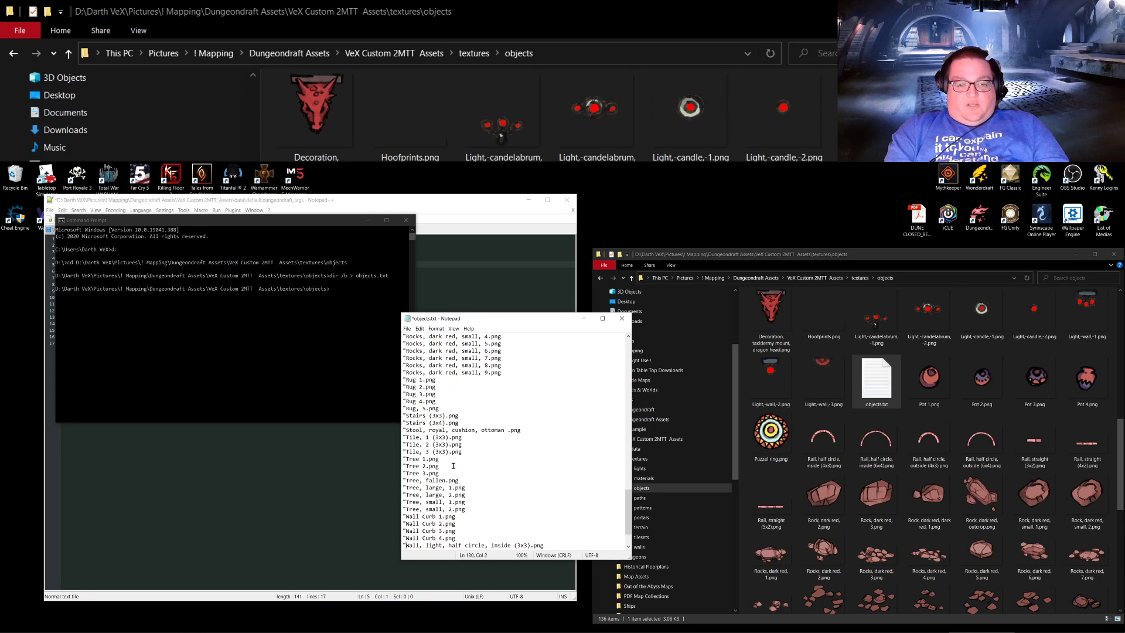
{"action": "key", "text": "Down"}
{"action": "type", "text": "\""}
{"action": "key", "text": "Down"}
{"action": "type", "text": "\""}
{"action": "key", "text": "Down"}
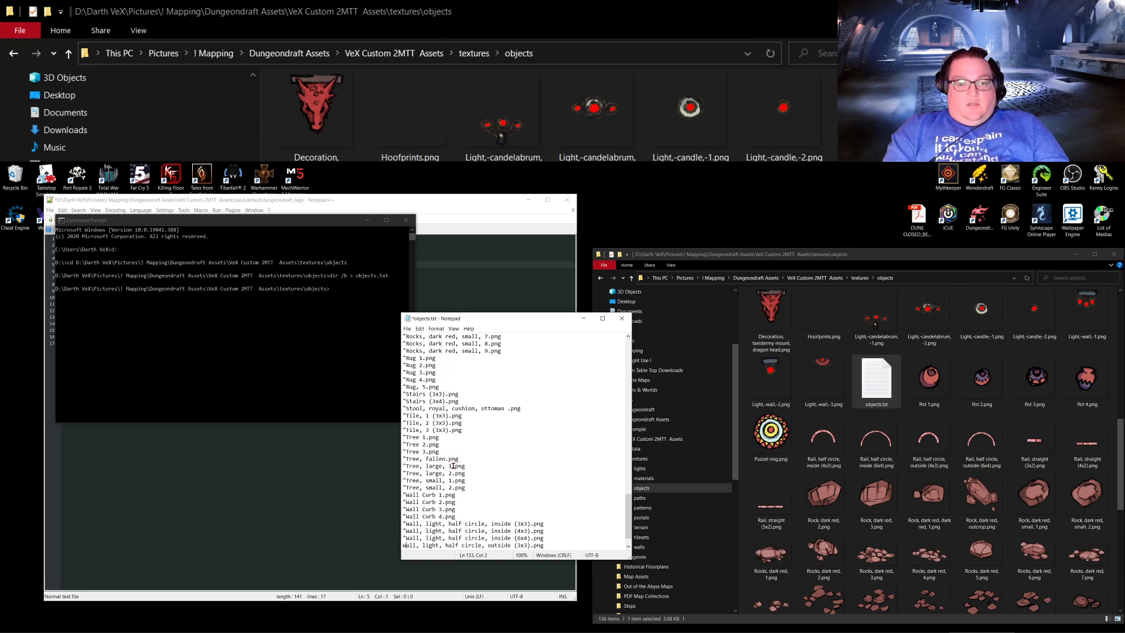
{"action": "type", "text": "\""}
{"action": "key", "text": "Down"}
{"action": "type", "text": "\""}
{"action": "key", "text": "Down"}
{"action": "type", "text": "\""}
{"action": "key", "text": "Down"}
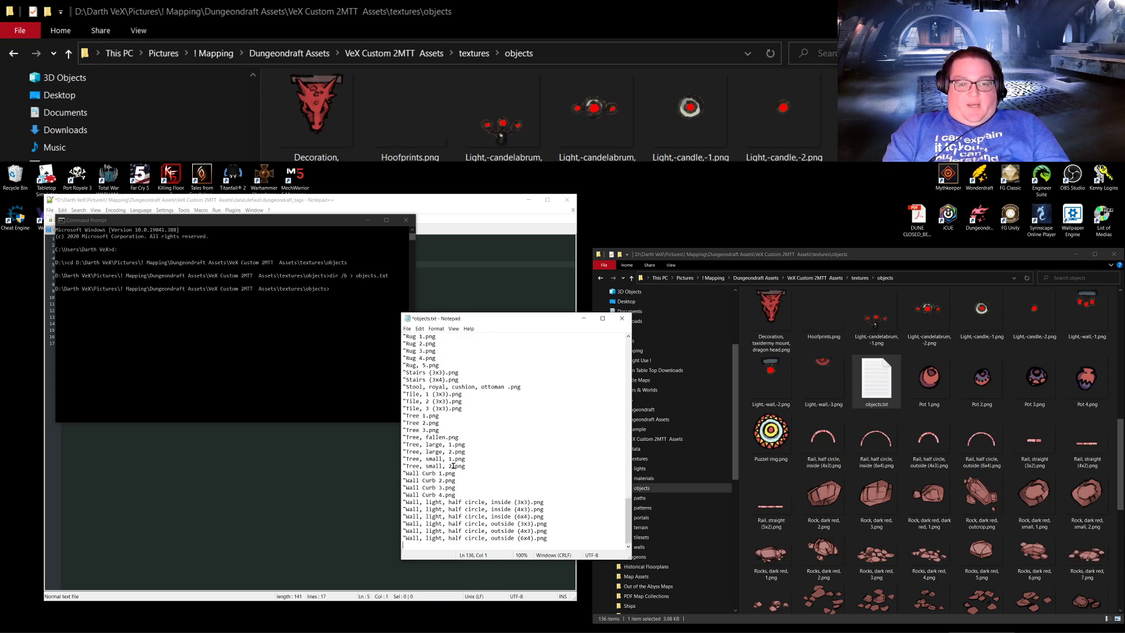
{"action": "key", "text": "BackSpace"}
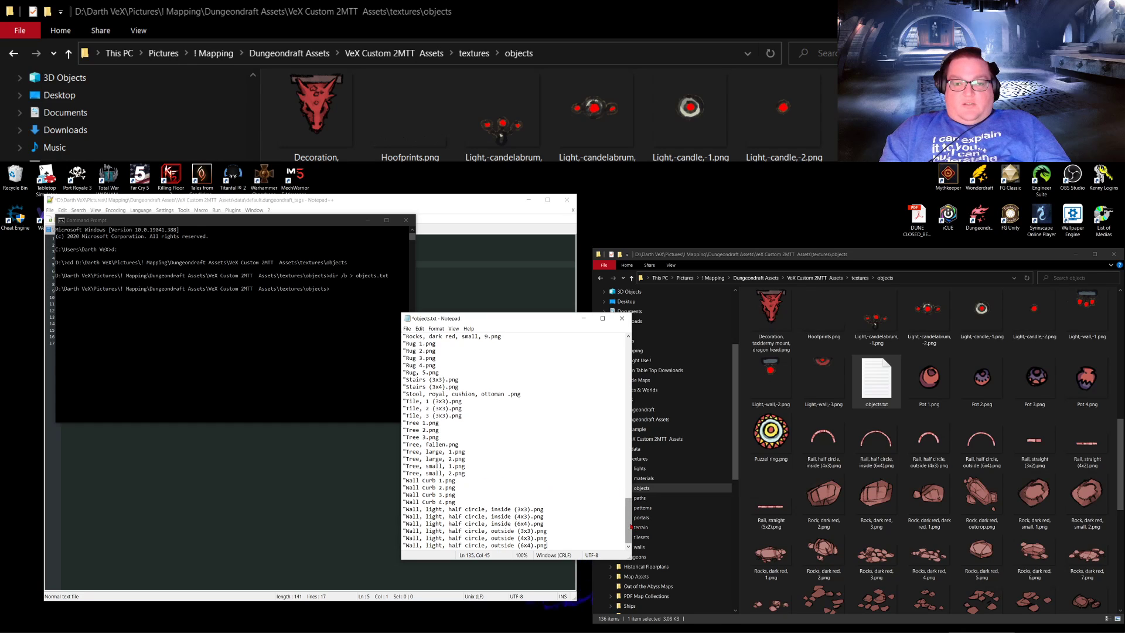
Step: Copy the leading indentation of the "textures/objects/01 (7x8) ruby.png" line in default.dungeondraft_tags
{"action": "scroll", "coordinate": [566, 352], "scroll_direction": "up", "scroll_amount": 20}
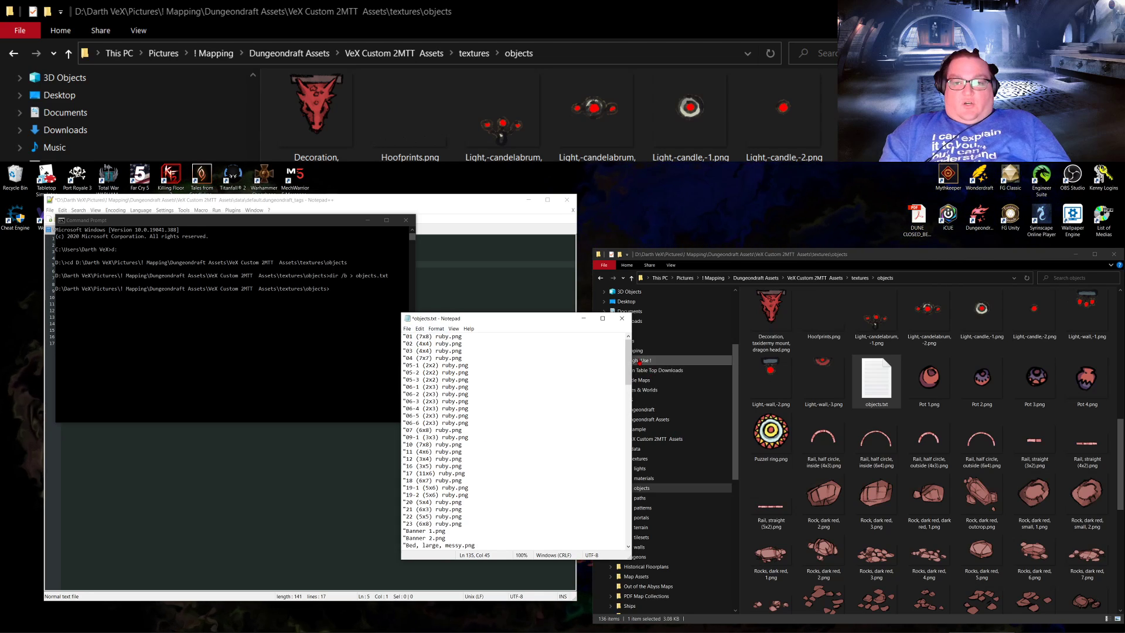
{"action": "scroll", "coordinate": [482, 363], "scroll_direction": "down", "scroll_amount": 10}
{"action": "scroll", "coordinate": [482, 352], "scroll_direction": "up", "scroll_amount": 10}
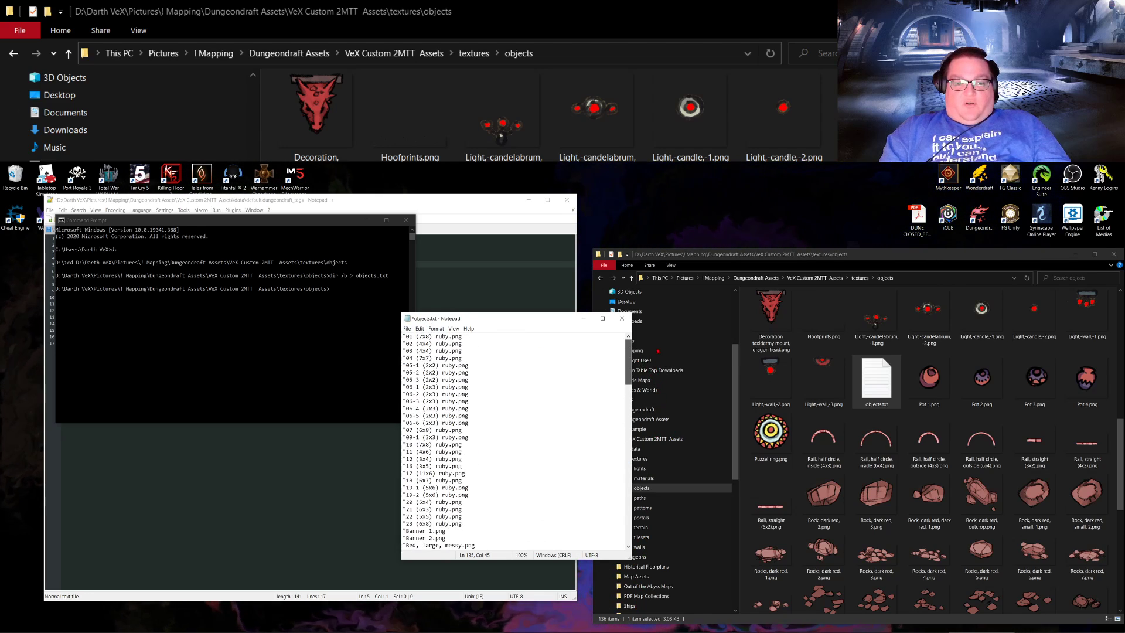
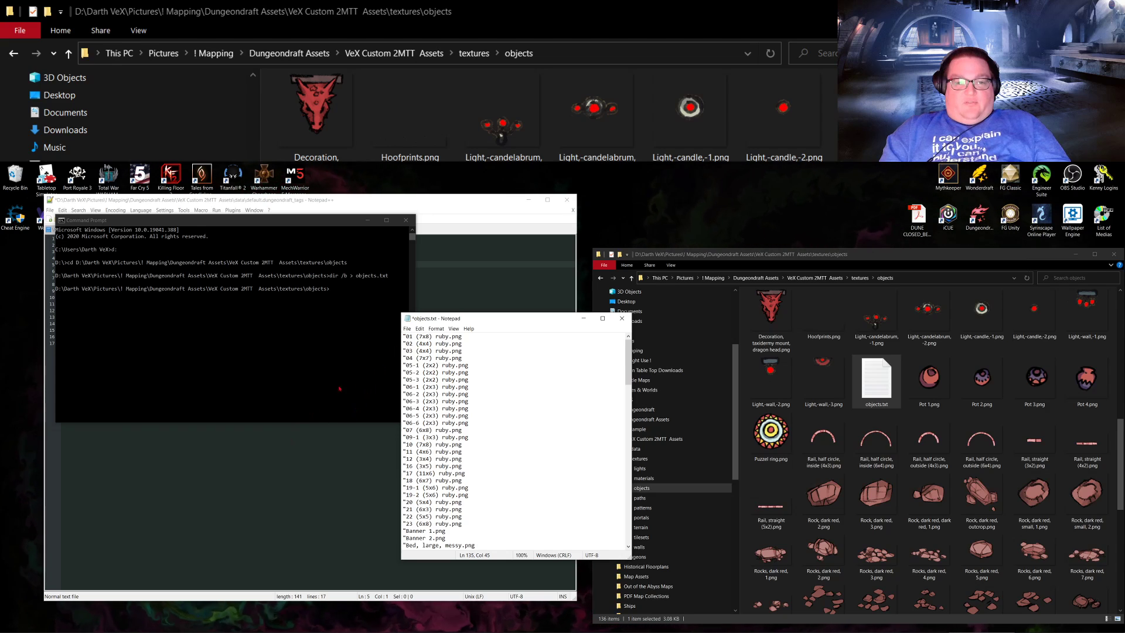
{"action": "left_click", "coordinate": [317, 459]}
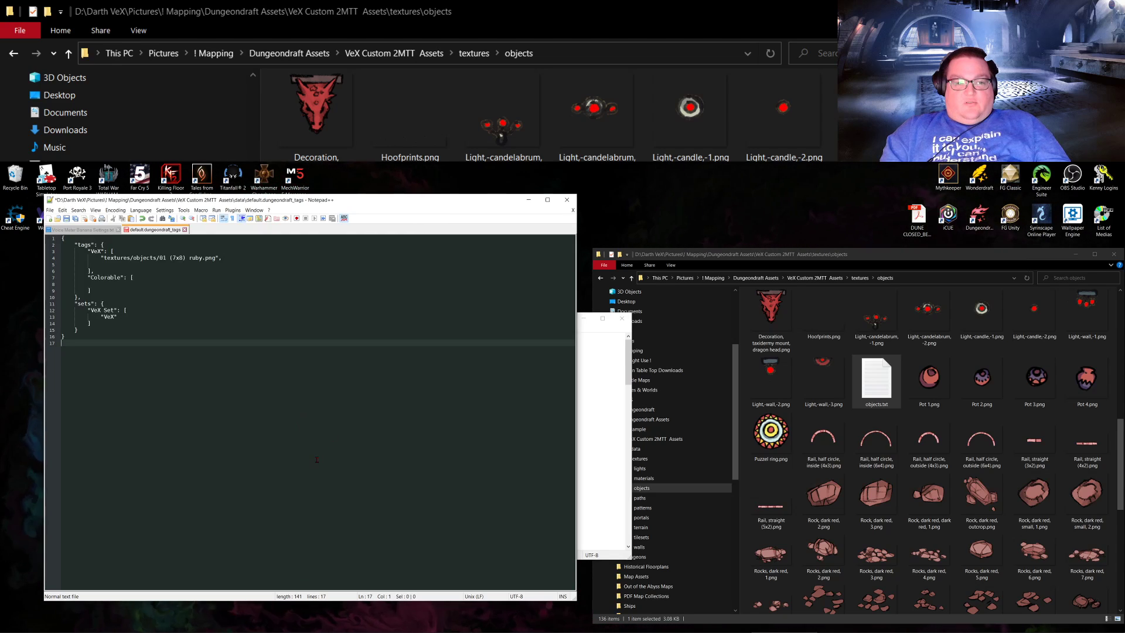
{"action": "left_click", "coordinate": [104, 257]}
{"action": "key", "text": "Left"}
{"action": "key", "text": "shift+Home"}
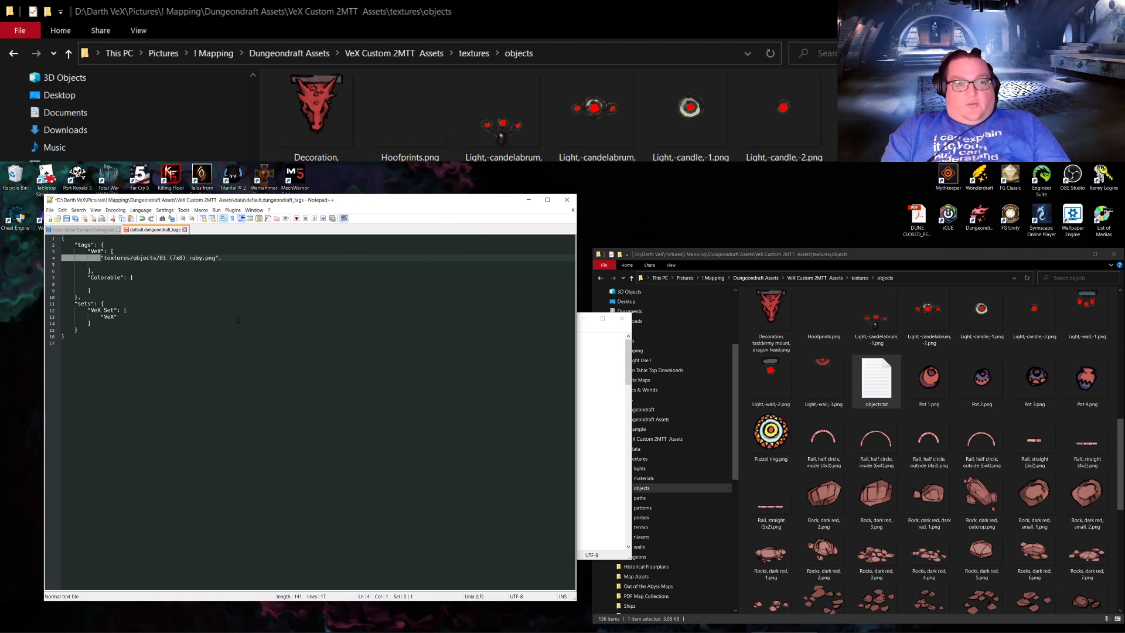
Step: Replace every quotation mark in objects.txt with the copied indentation followed by a quotation mark
{"action": "left_click", "coordinate": [603, 401]}
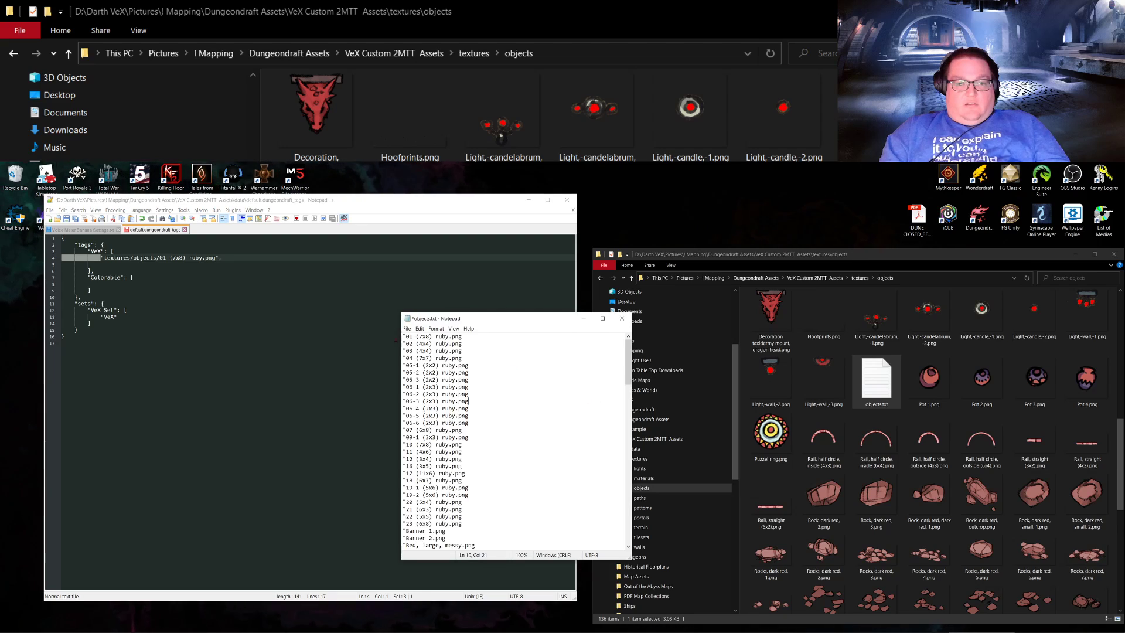
{"action": "left_click", "coordinate": [420, 329]}
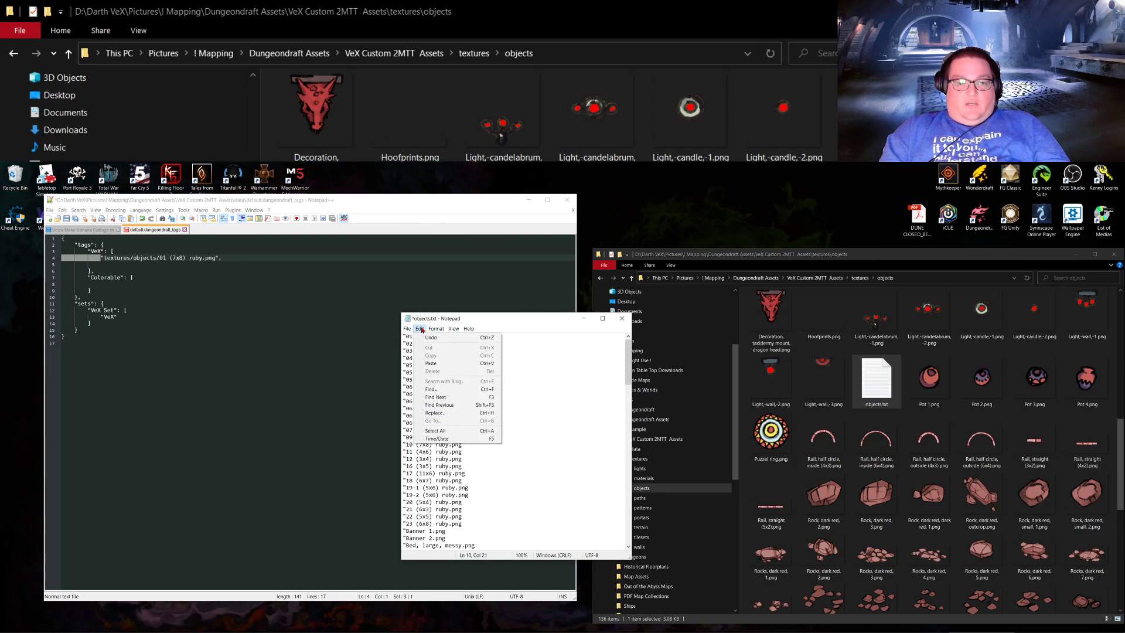
{"action": "left_click", "coordinate": [446, 413]}
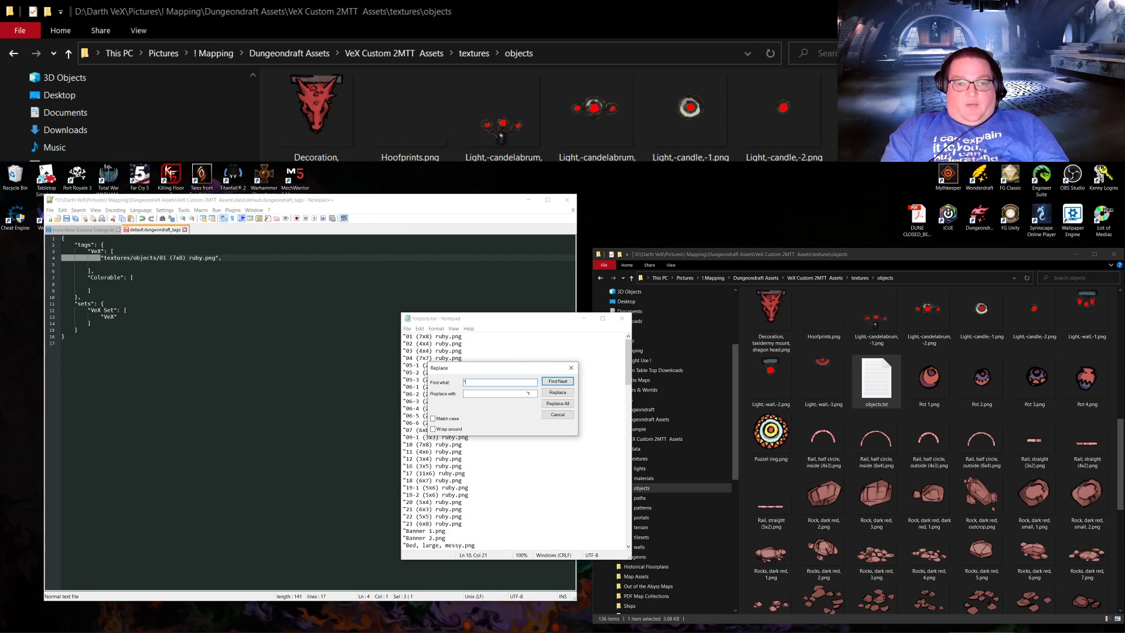
{"action": "key", "text": "Tab"}
{"action": "left_click", "coordinate": [527, 393]}
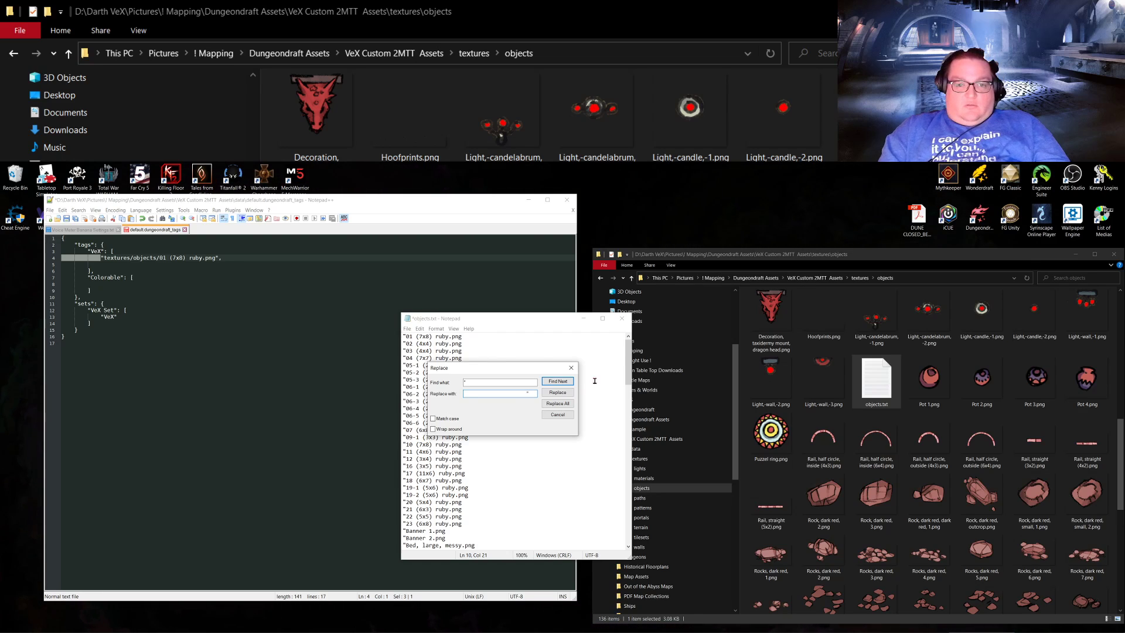
{"action": "left_click", "coordinate": [558, 404]}
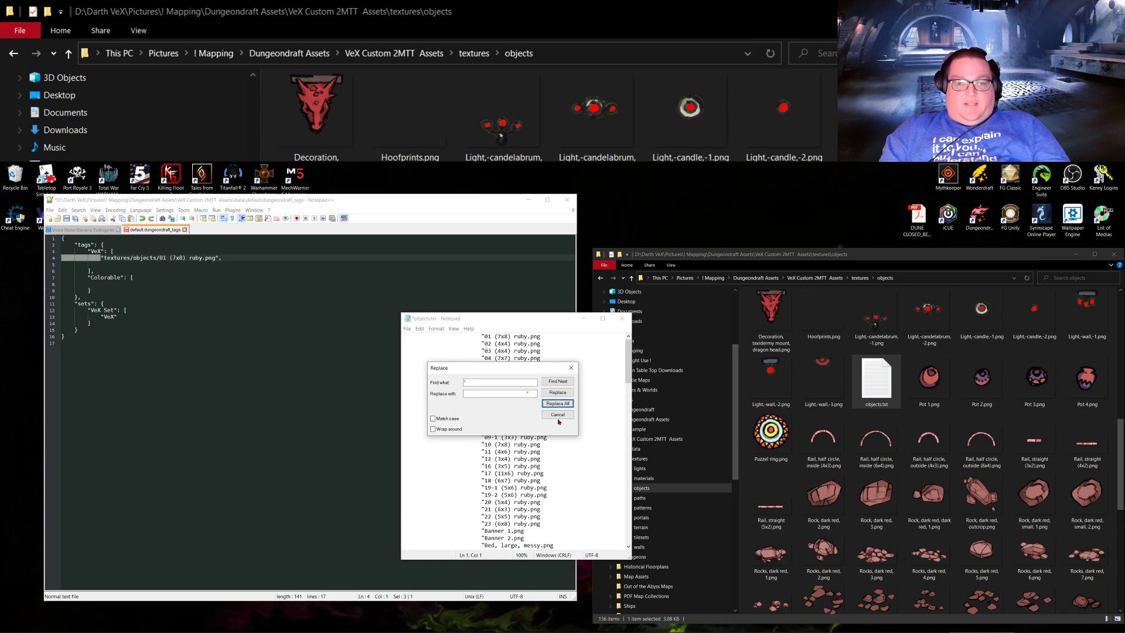
Step: Replace every png in objects.txt with png", so each file name ends with a closing quotation mark and a comma
{"action": "left_click", "coordinate": [474, 382]}
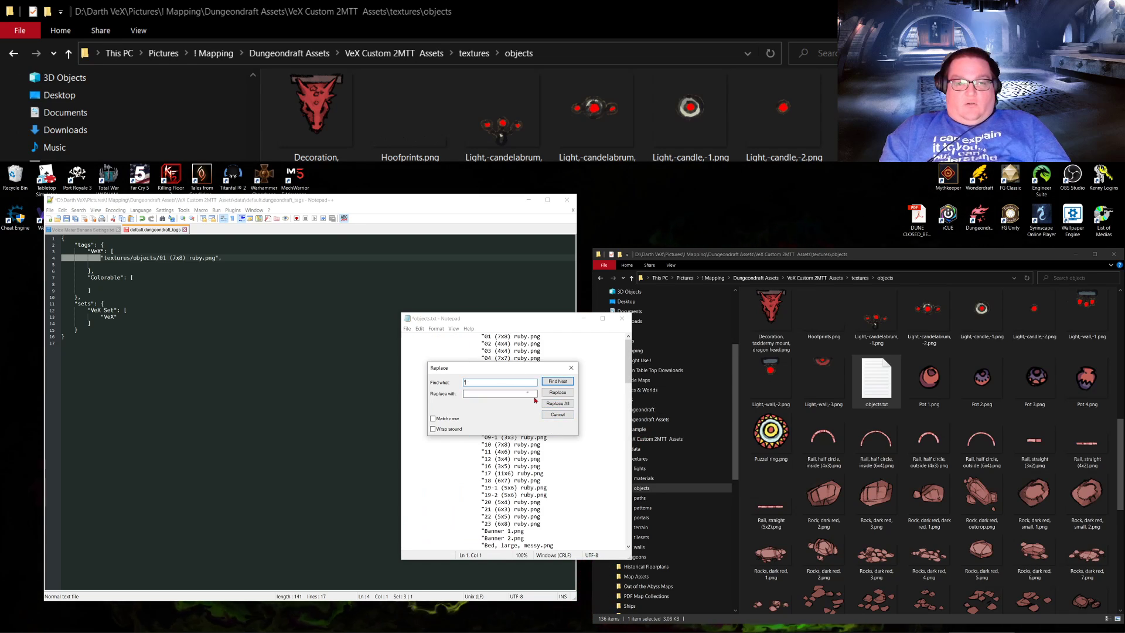
{"action": "type", "text": "p"}
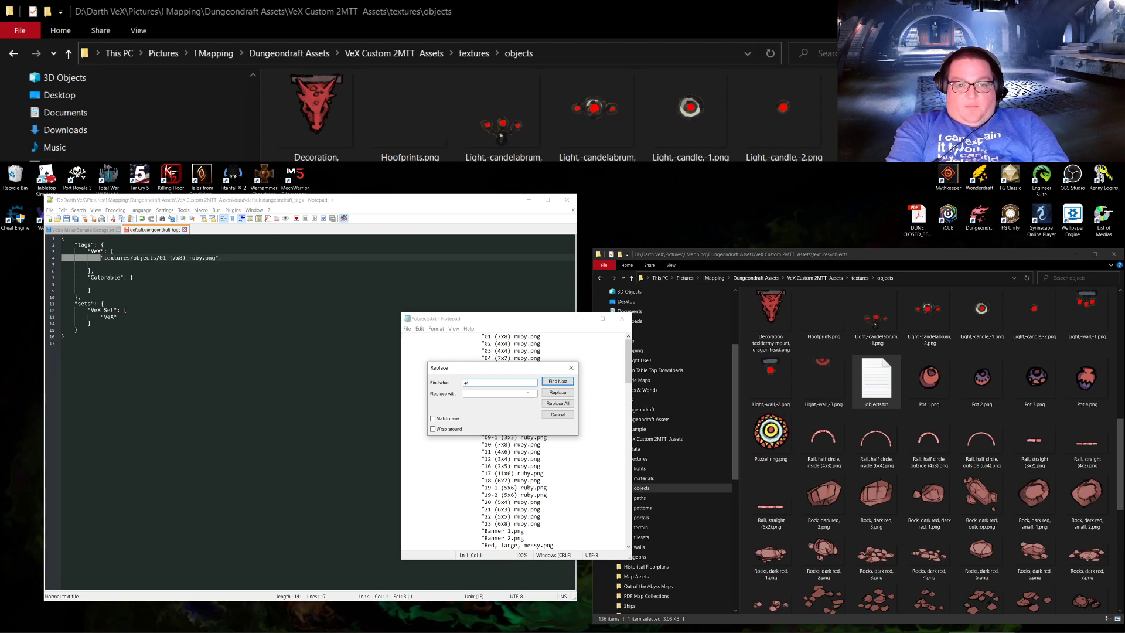
{"action": "type", "text": "ng"}
{"action": "key", "text": "Tab"}
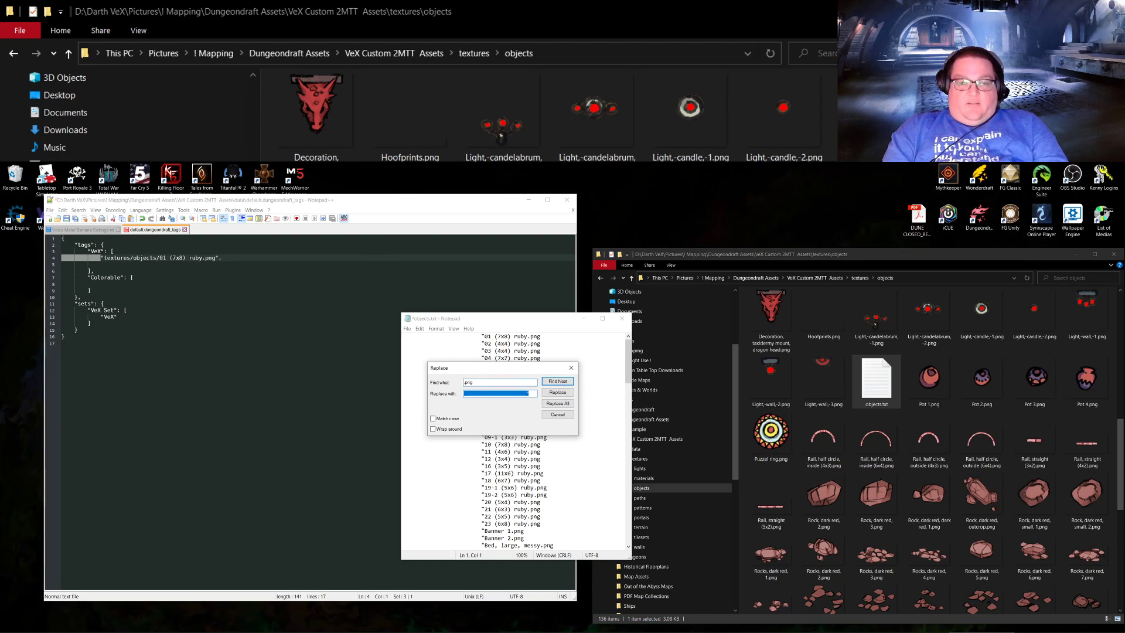
{"action": "type", "text": "p"}
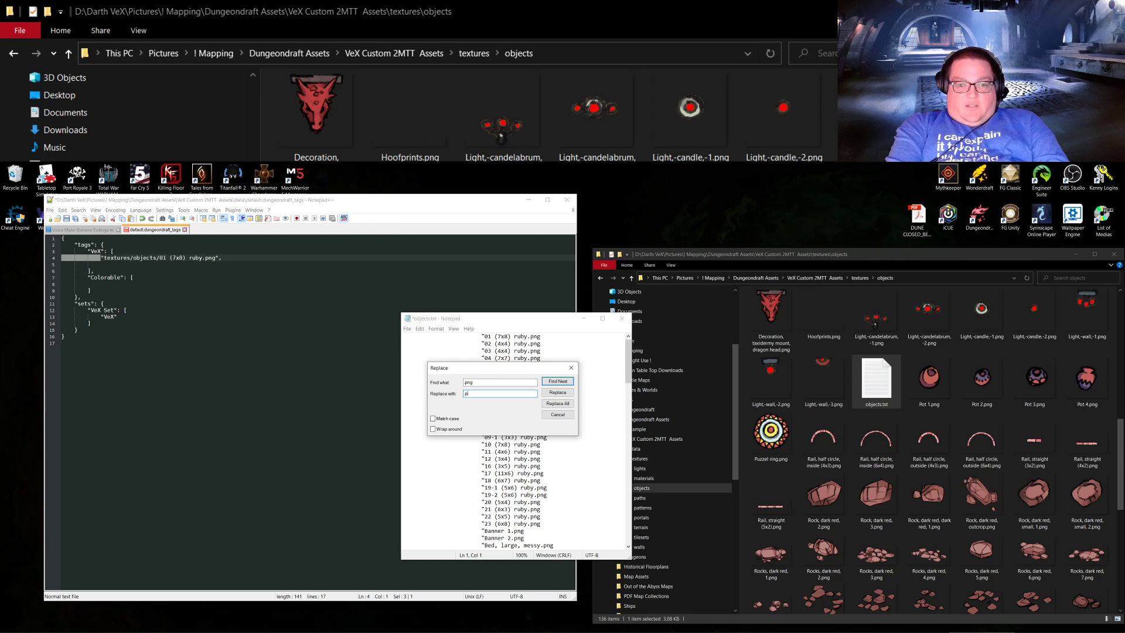
{"action": "type", "text": "ng"}
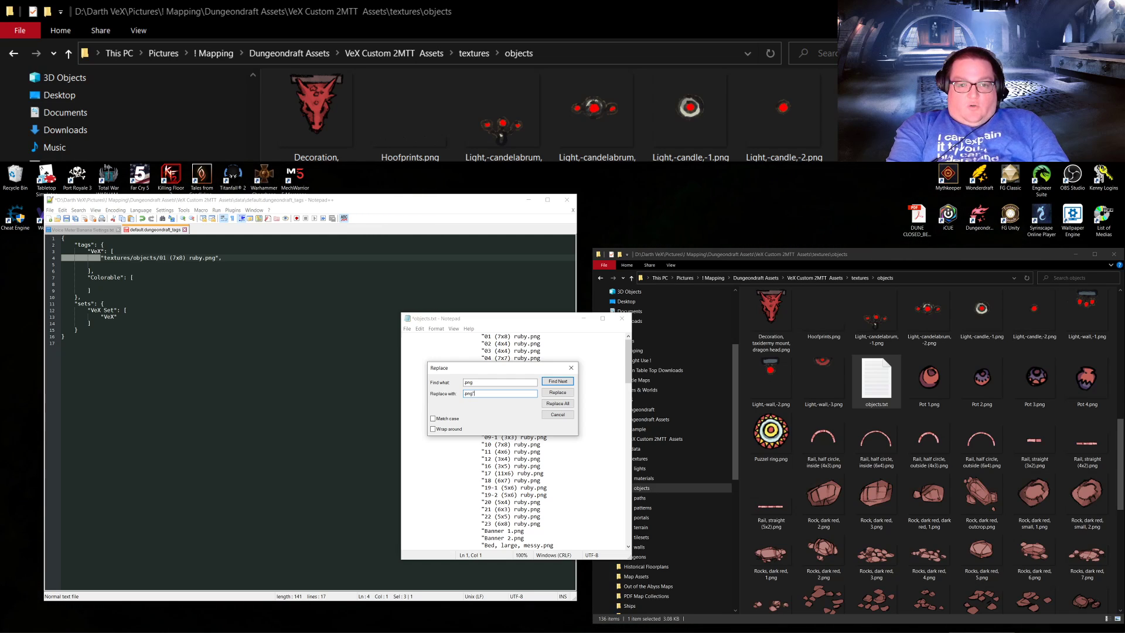
{"action": "type", "text": "\""}
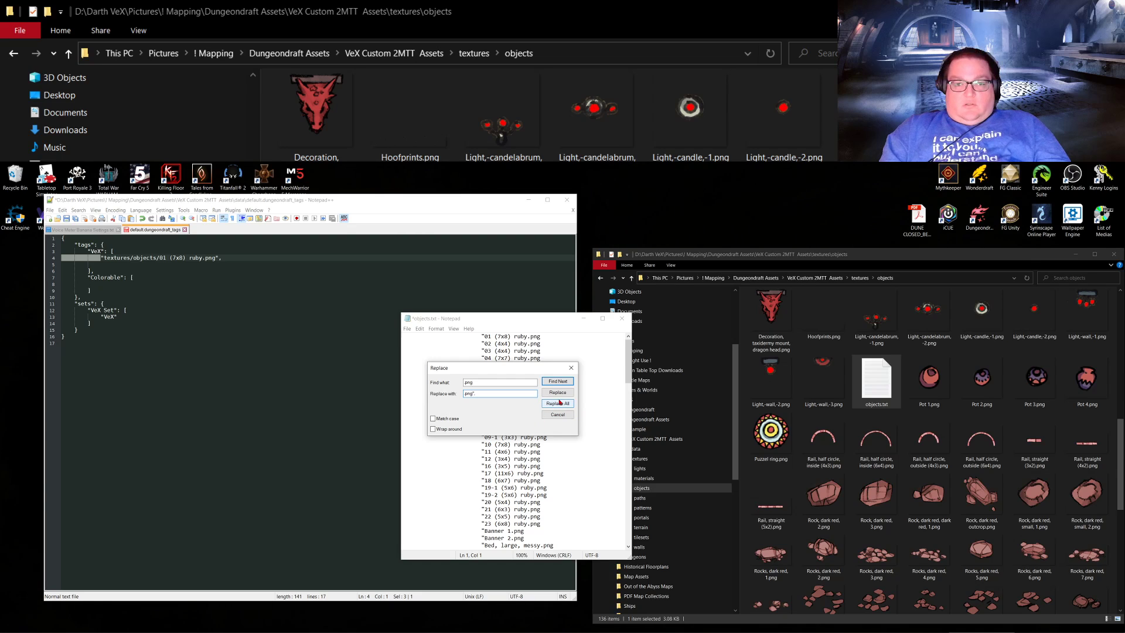
{"action": "type", "text": ","}
{"action": "left_click", "coordinate": [559, 403]}
{"action": "key", "text": "Escape"}
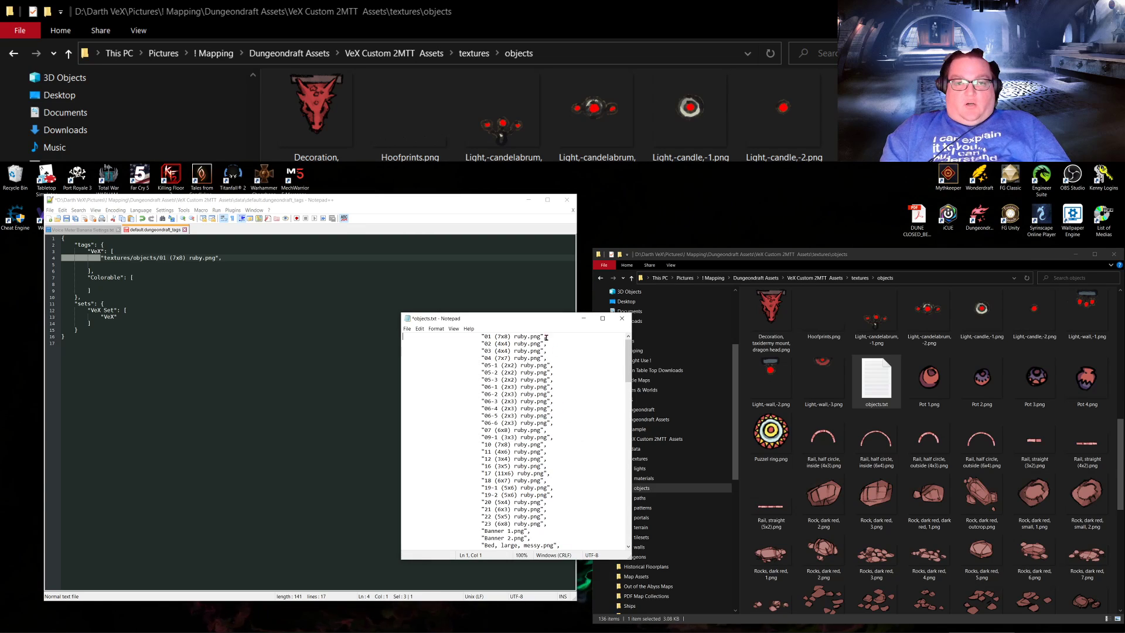
Step: Remove the comma after the last entry in objects.txt and save the file
{"action": "left_click_drag", "start_coordinate": [629, 367], "coordinate": [644, 480]}
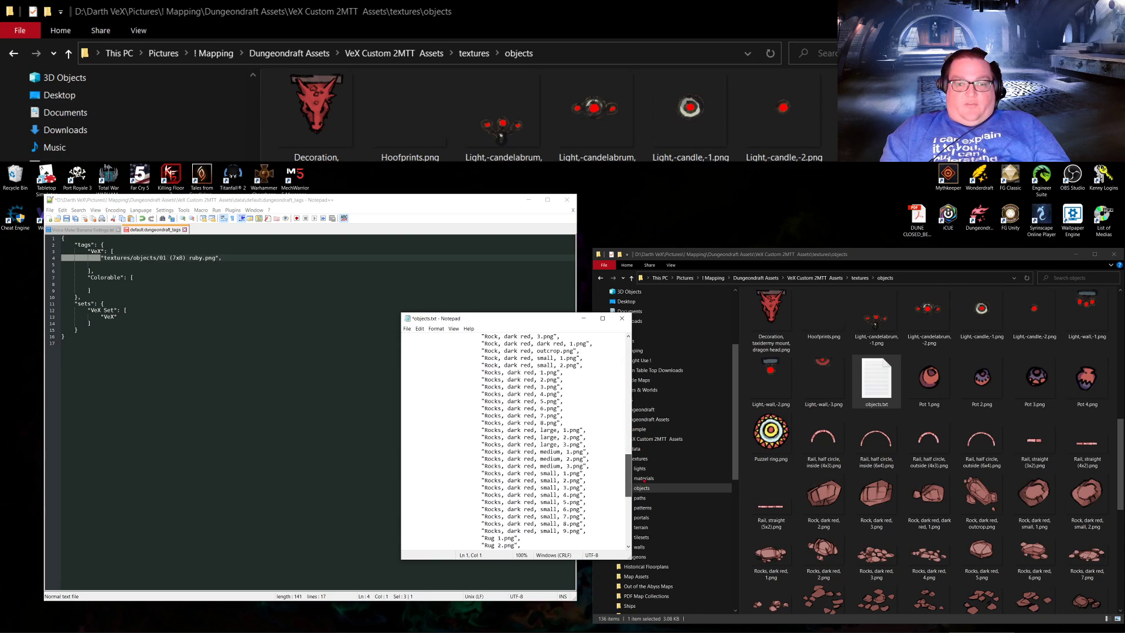
{"action": "key", "text": "ctrl+End"}
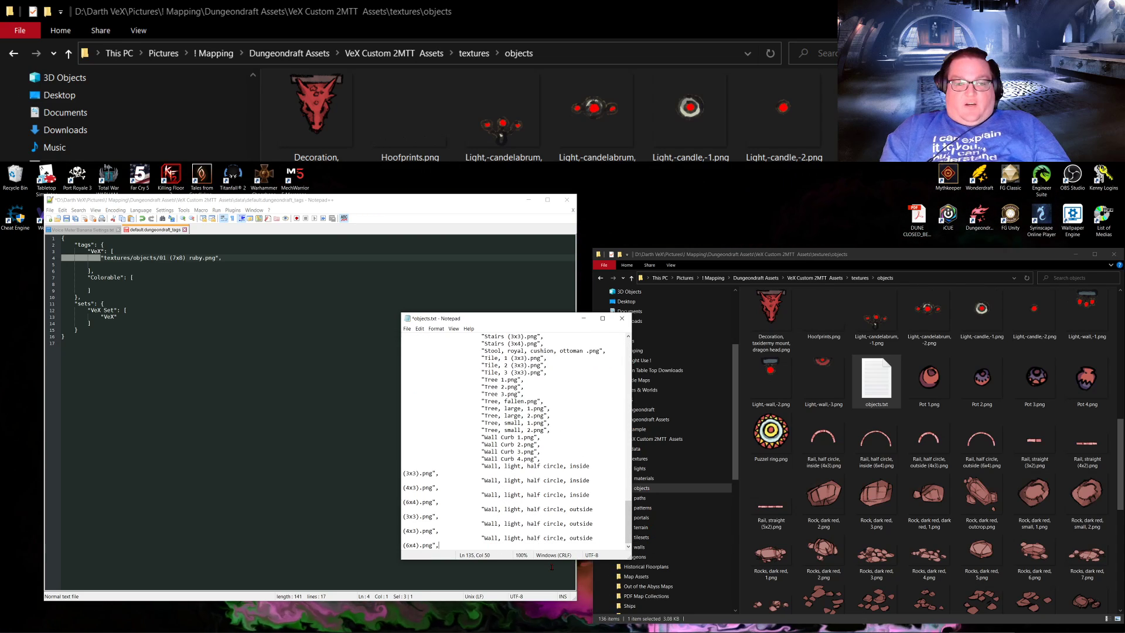
{"action": "key", "text": "BackSpace"}
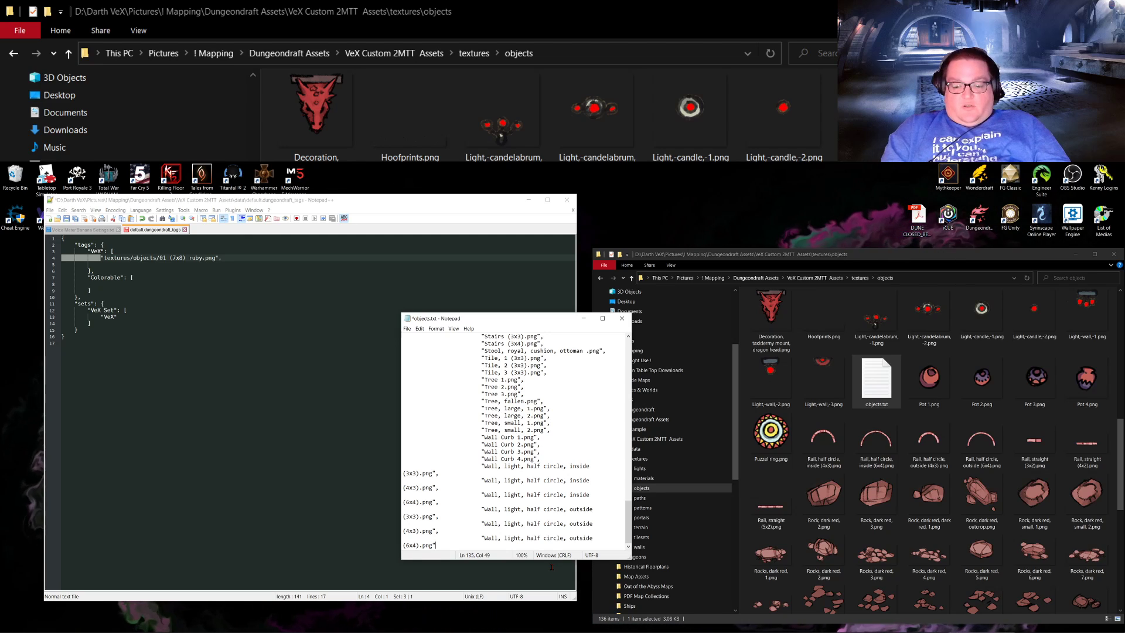
{"action": "key", "text": "ctrl+s"}
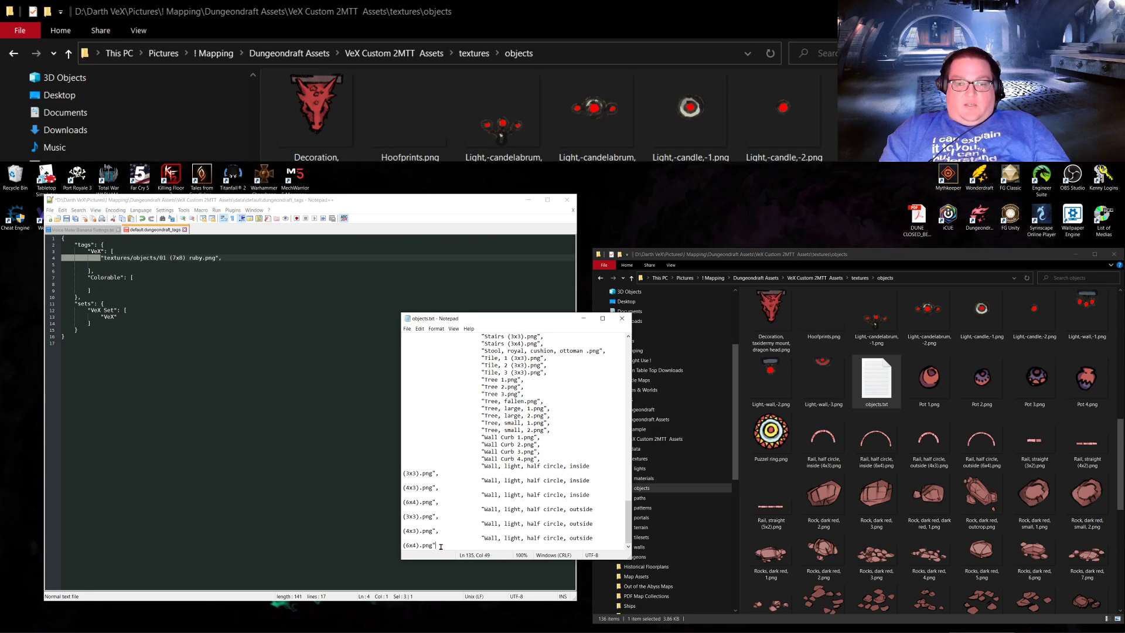
Step: Copy the whole objects.txt list and paste it over the "textures/objects/01 (7x8) ruby.png" placeholder under the VeX tag in default.dungeondraft_tags
{"action": "left_click_drag", "start_coordinate": [441, 547], "coordinate": [326, 187]}
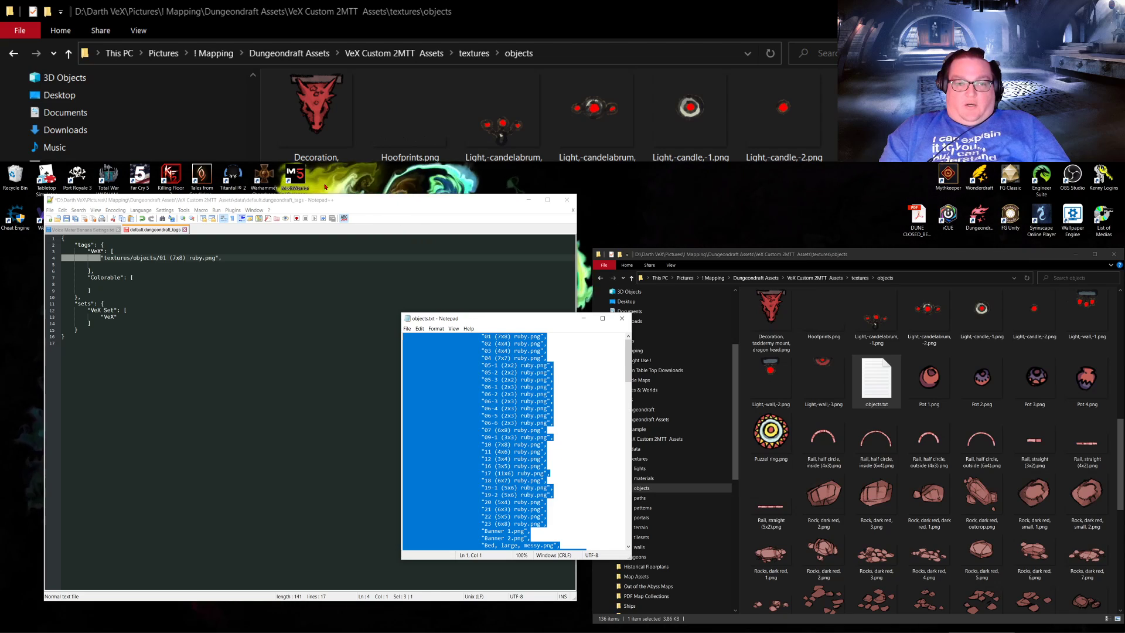
{"action": "left_click", "coordinate": [108, 258]}
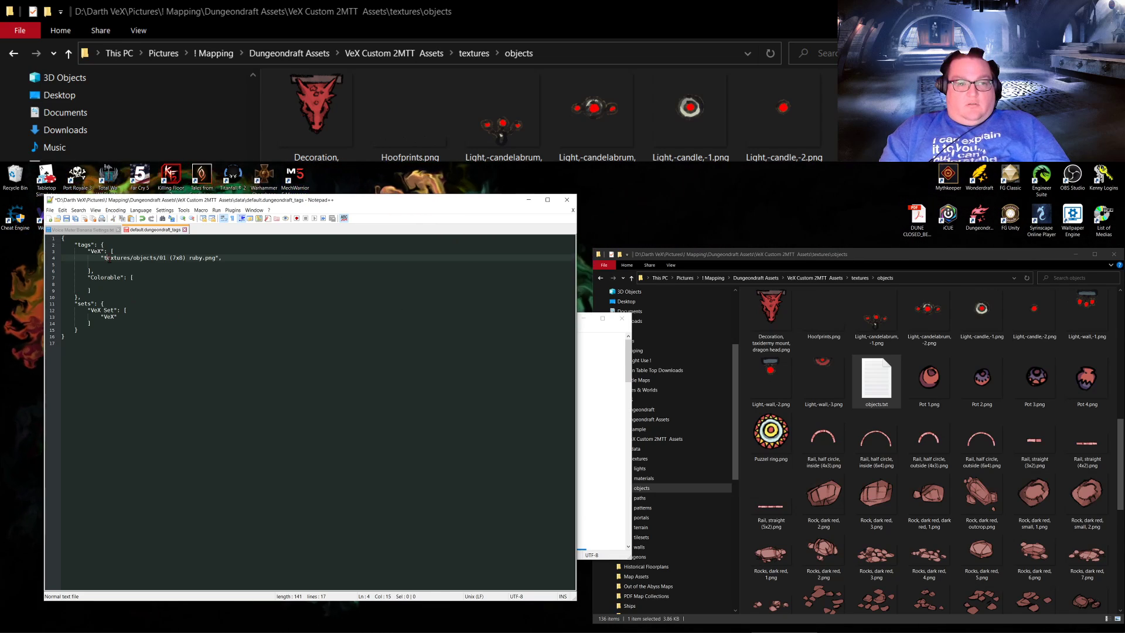
{"action": "key", "text": "Home"}
{"action": "key", "text": "Home"}
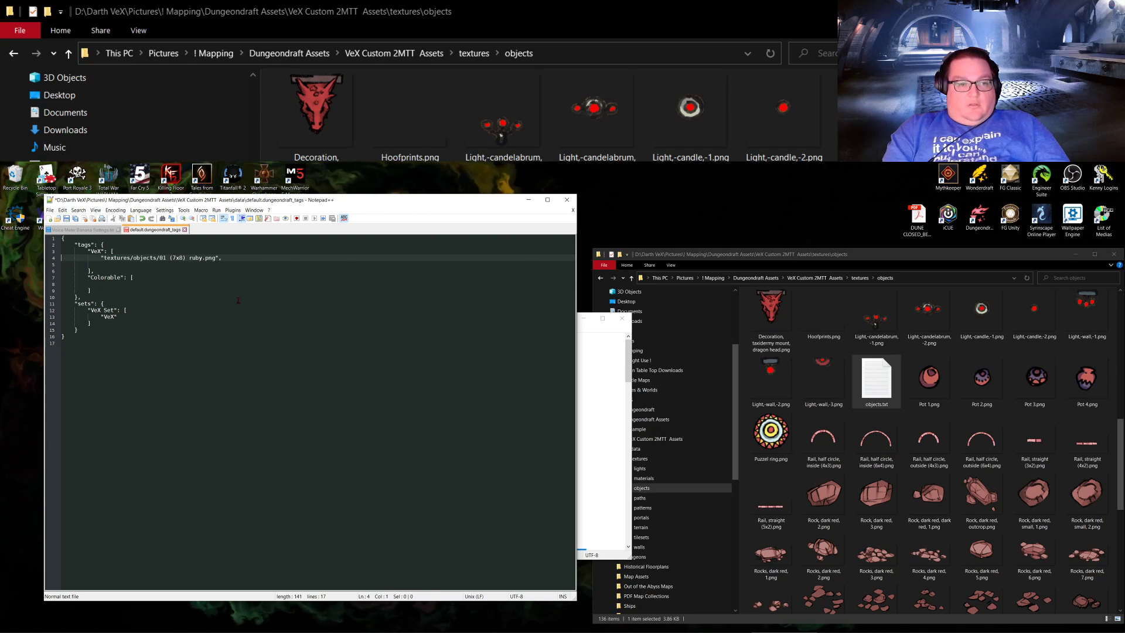
{"action": "key", "text": "shift+Down"}
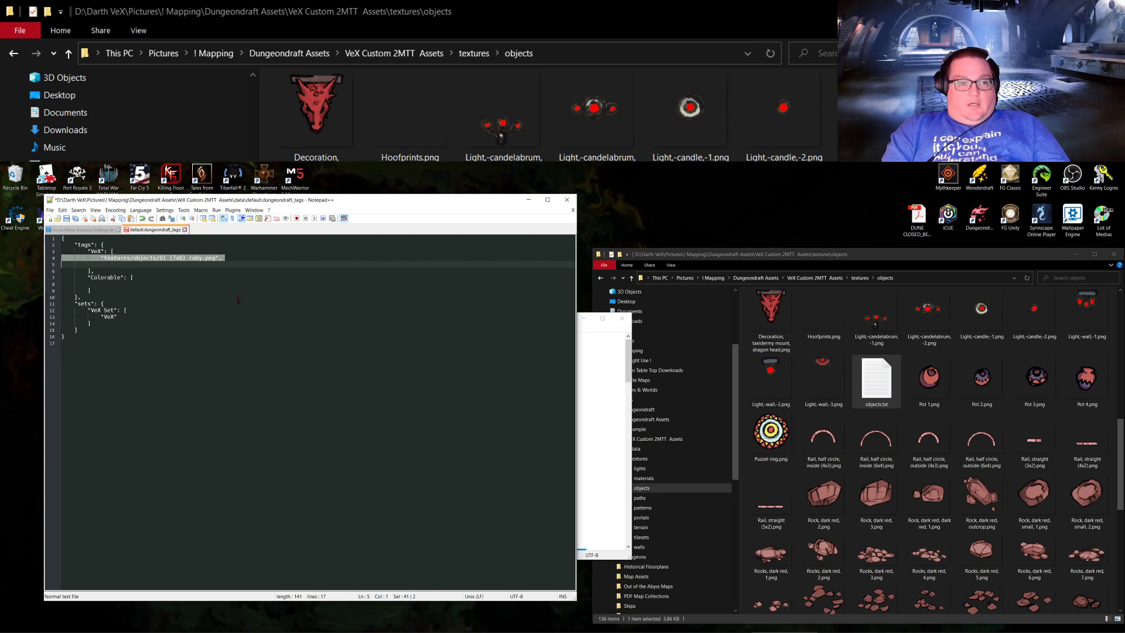
{"action": "key", "text": "shift+Down"}
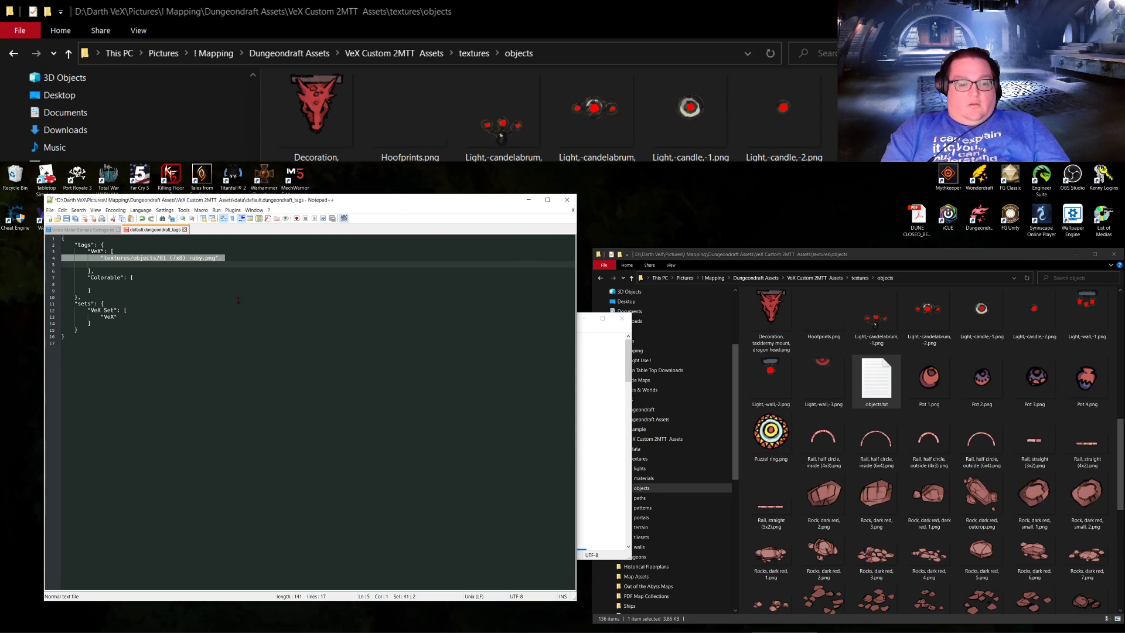
{"action": "key", "text": "ctrl+v"}
{"action": "key", "text": "Down"}
{"action": "key", "text": "Down"}
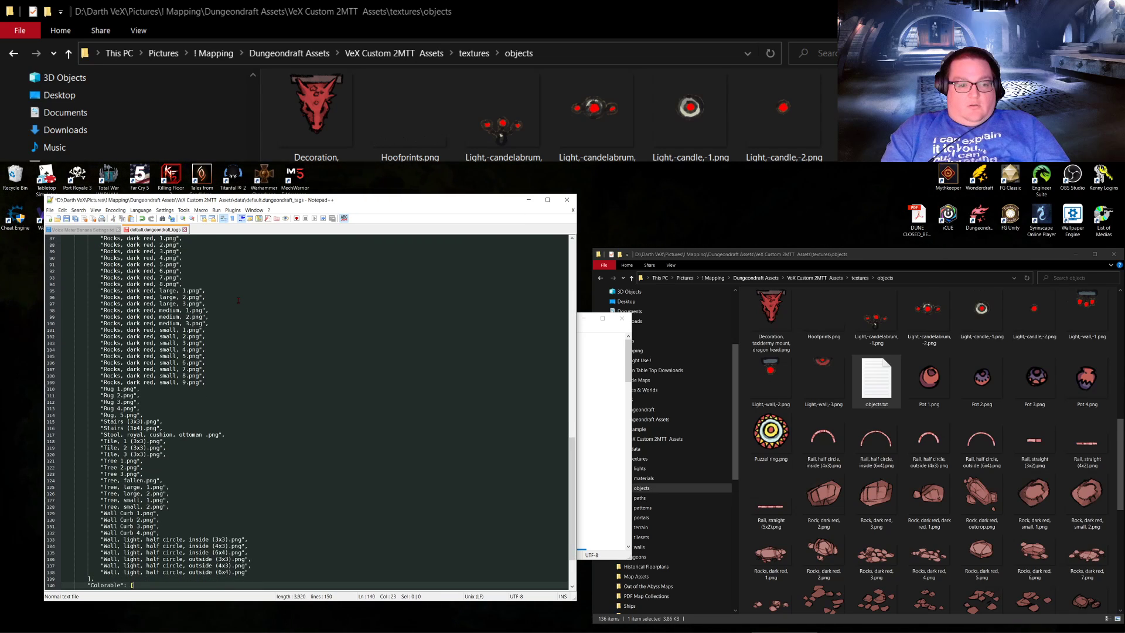
Step: Paste the same object file list into the empty line inside the Colorable tag
{"action": "scroll", "coordinate": [305, 411], "scroll_direction": "up", "scroll_amount": 20}
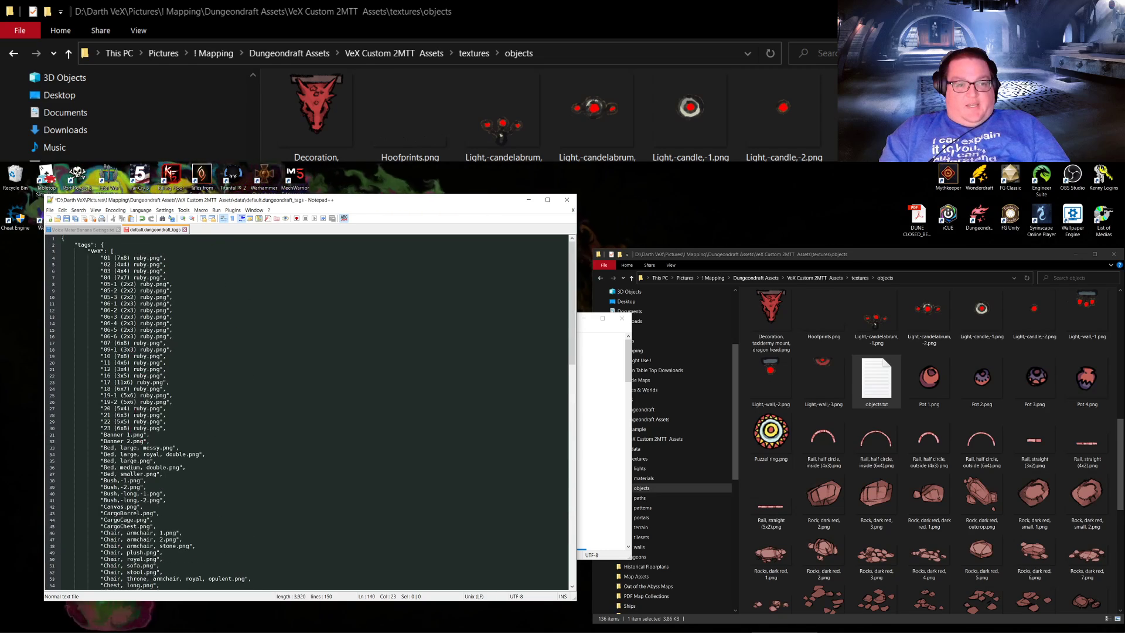
{"action": "scroll", "coordinate": [138, 402], "scroll_direction": "down", "scroll_amount": 20}
{"action": "scroll", "coordinate": [138, 402], "scroll_direction": "down", "scroll_amount": 9}
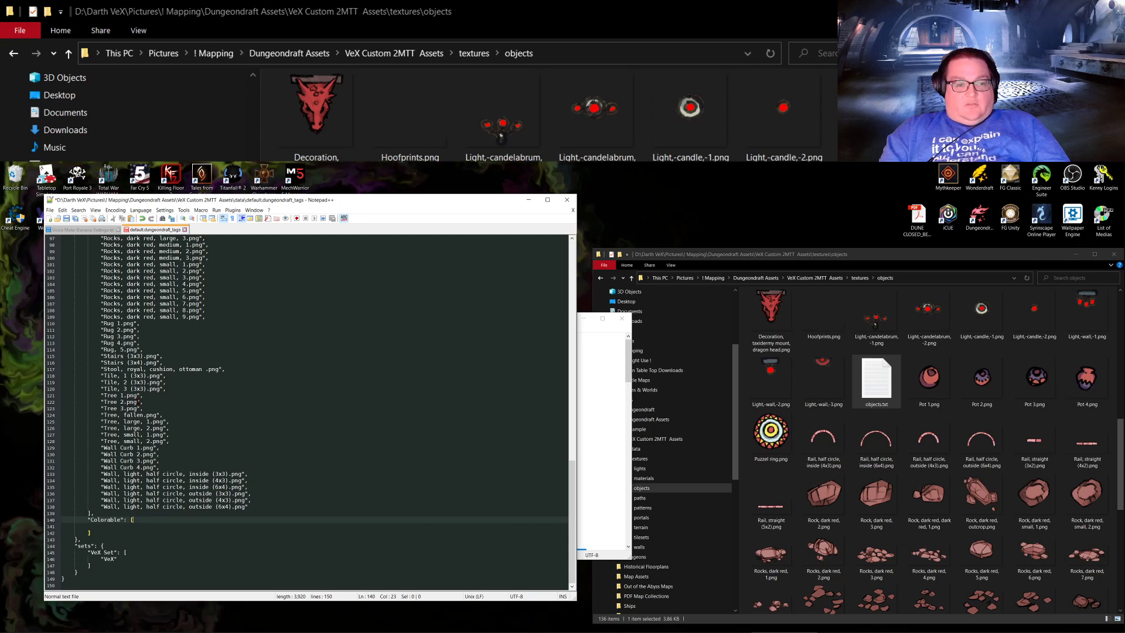
{"action": "left_click", "coordinate": [97, 527]}
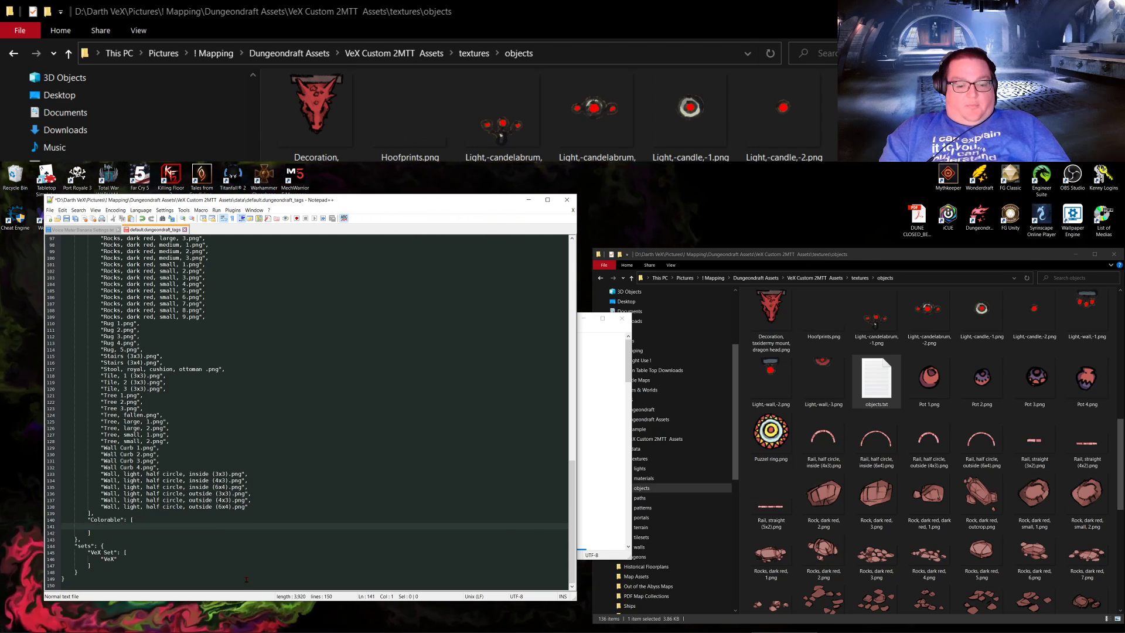
{"action": "key", "text": "ctrl+v"}
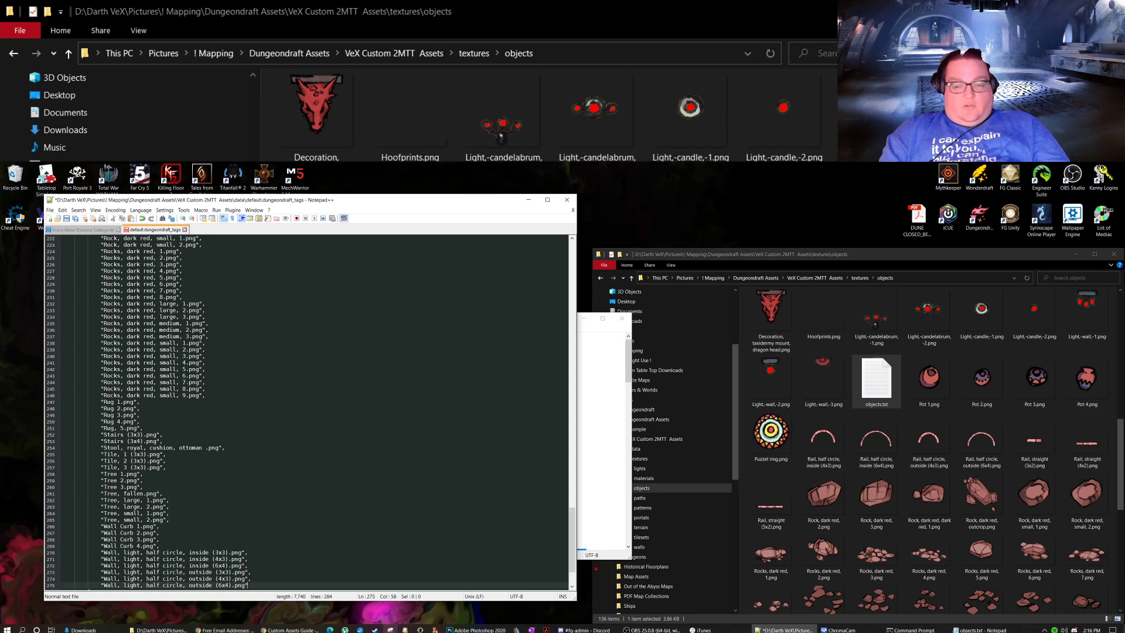
Step: Compare the thumbnails in the objects folder with the Colorable entries, looking for objects that do not belong in that tag
{"action": "left_click", "coordinate": [930, 441]}
{"action": "left_click", "coordinate": [891, 387]}
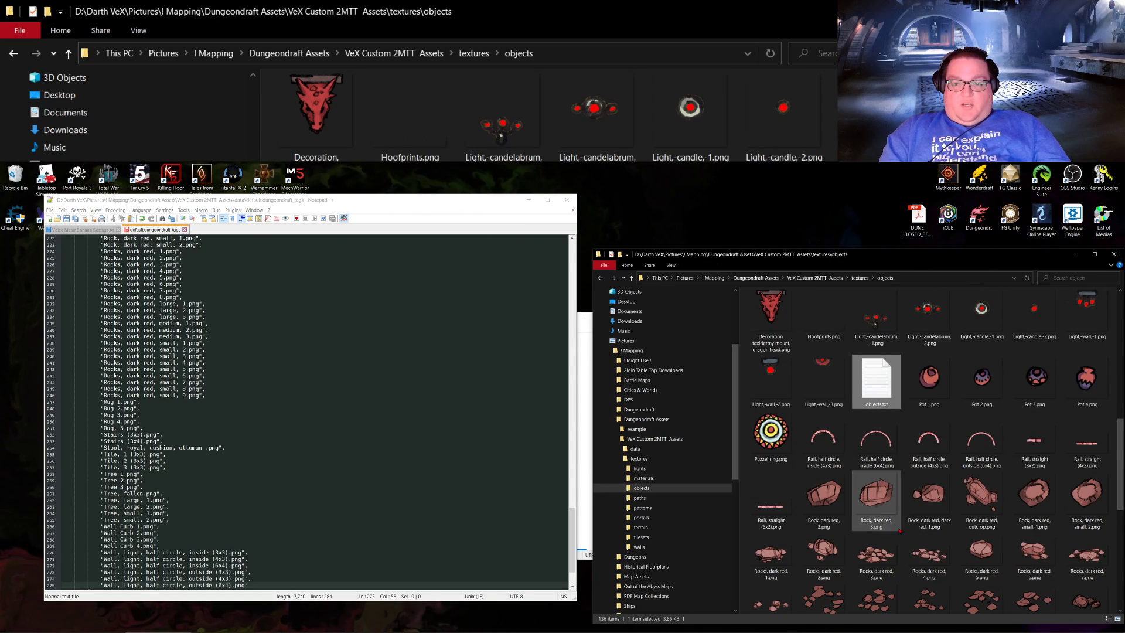
{"action": "scroll", "coordinate": [897, 386], "scroll_direction": "up", "scroll_amount": 8}
{"action": "scroll", "coordinate": [906, 384], "scroll_direction": "down", "scroll_amount": 4}
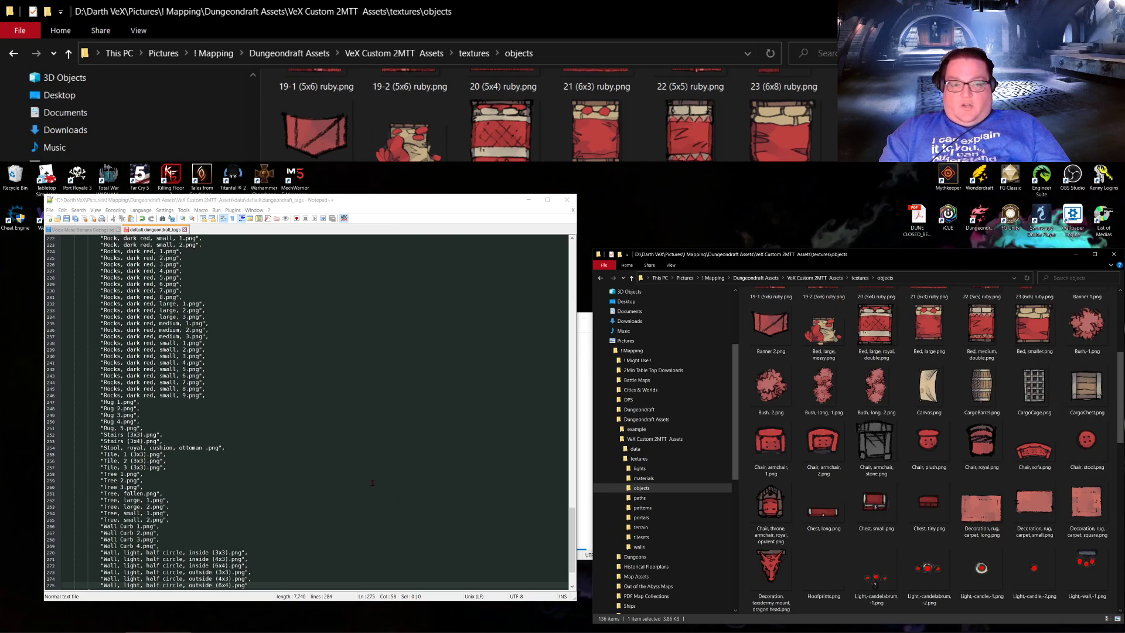
{"action": "scroll", "coordinate": [277, 451], "scroll_direction": "up", "scroll_amount": 20}
{"action": "scroll", "coordinate": [277, 451], "scroll_direction": "down", "scroll_amount": 2}
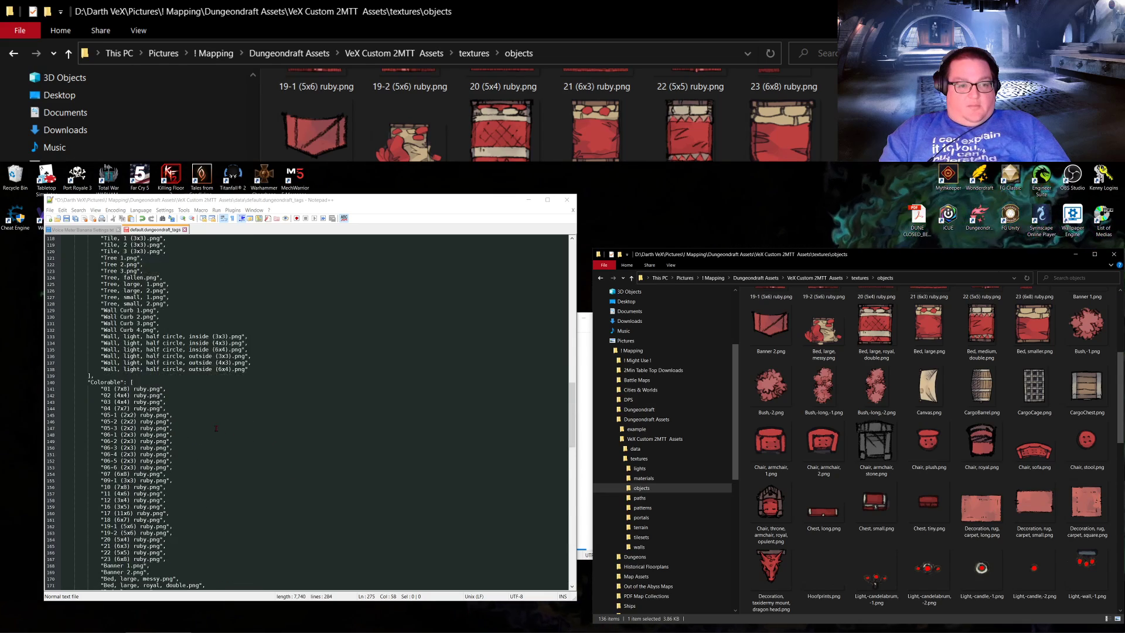
{"action": "scroll", "coordinate": [154, 468], "scroll_direction": "down", "scroll_amount": 3}
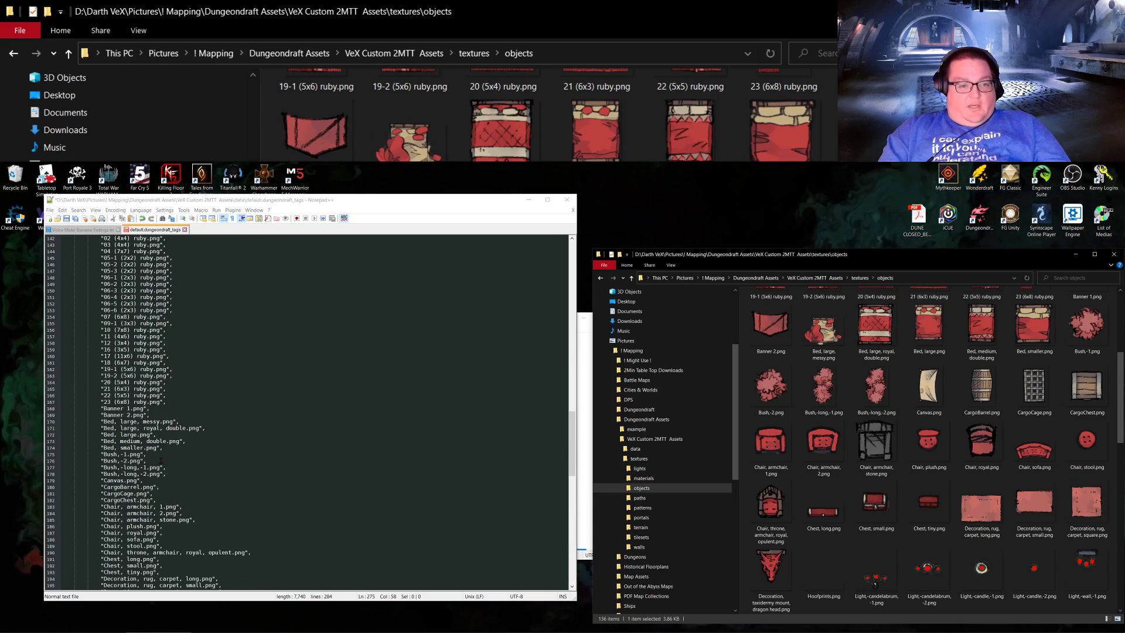
{"action": "scroll", "coordinate": [144, 428], "scroll_direction": "down", "scroll_amount": 2}
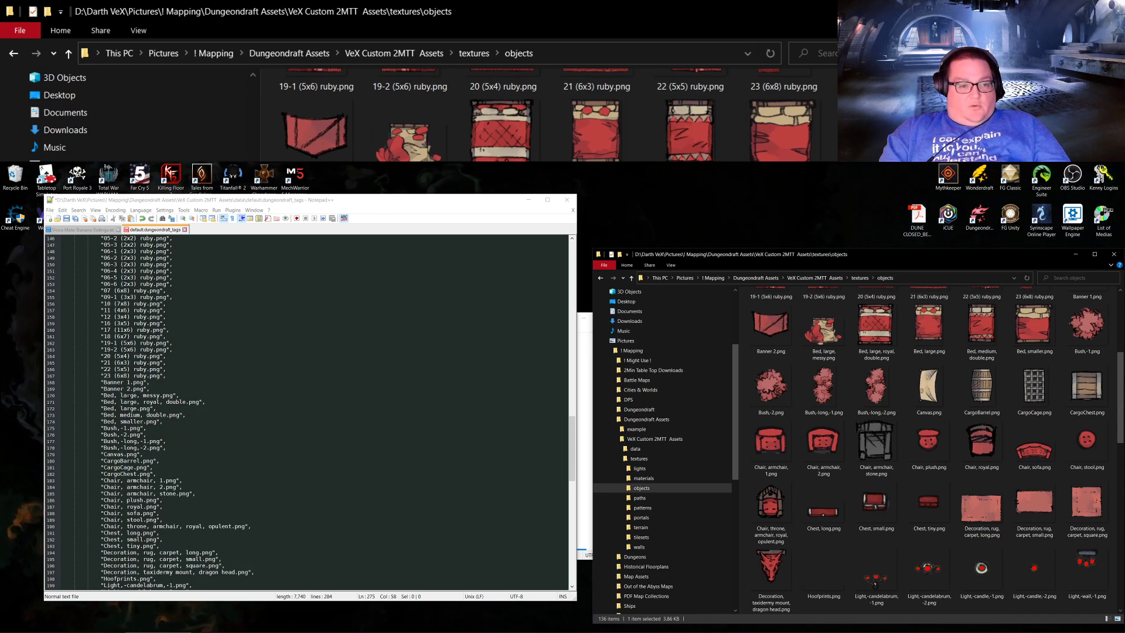
{"action": "scroll", "coordinate": [124, 428], "scroll_direction": "down", "scroll_amount": 7}
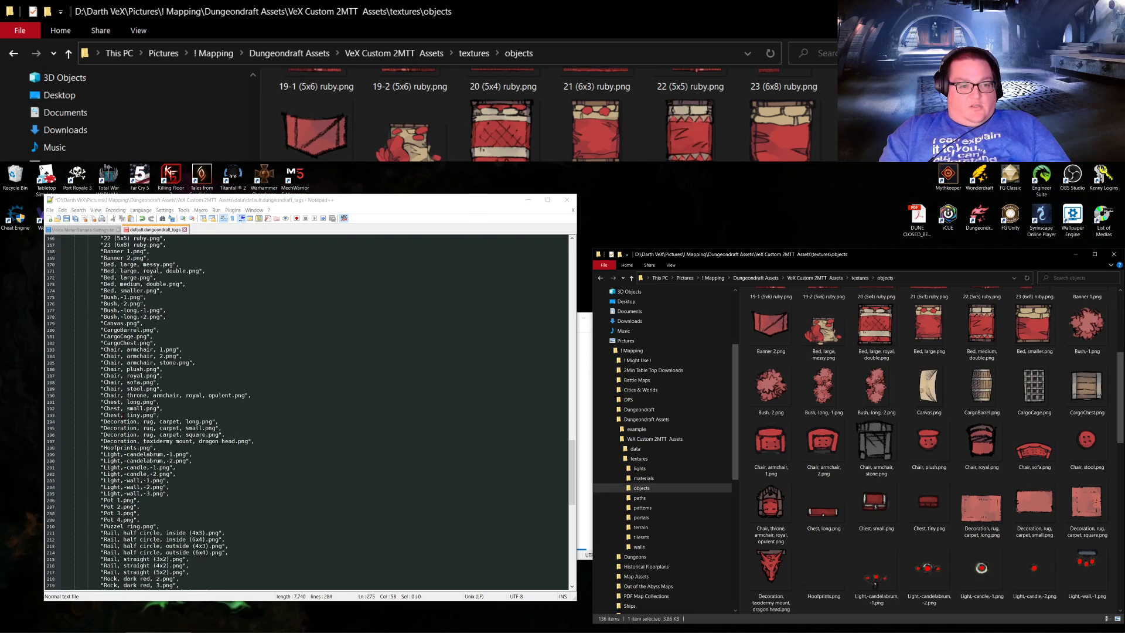
Step: Delete the Canvas.png, CargoBarrel.png, CargoCage.png and CargoChest.png entries from the Colorable tag
{"action": "left_click", "coordinate": [117, 323]}
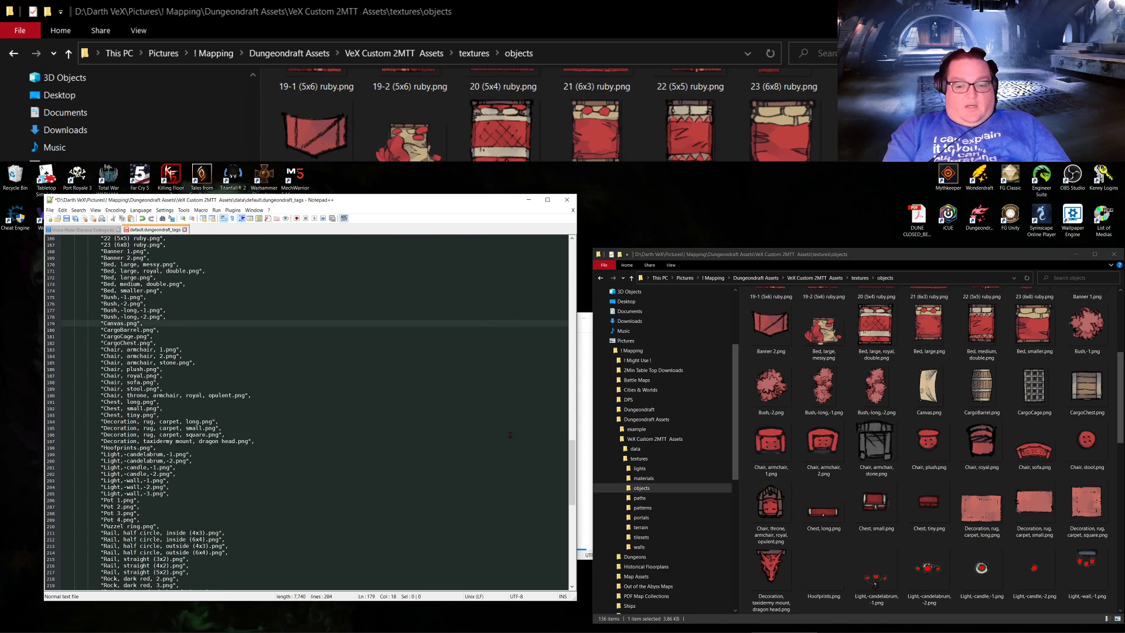
{"action": "key", "text": "Home"}
{"action": "key", "text": "shift+Down"}
{"action": "key", "text": "shift+Down"}
{"action": "key", "text": "shift+Down"}
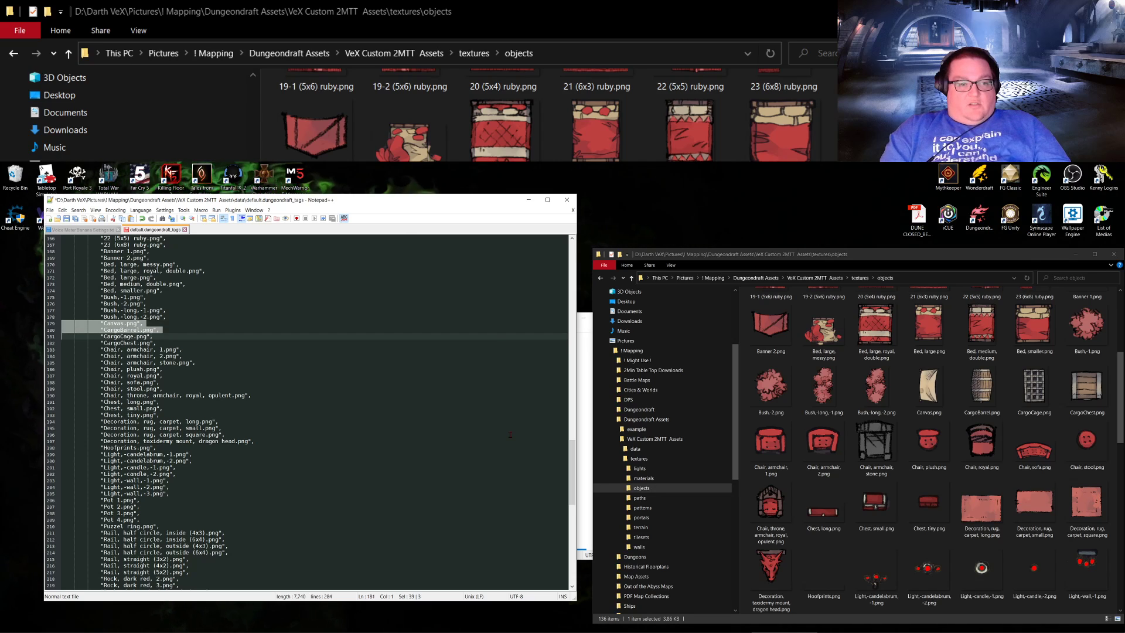
{"action": "key", "text": "shift+Down"}
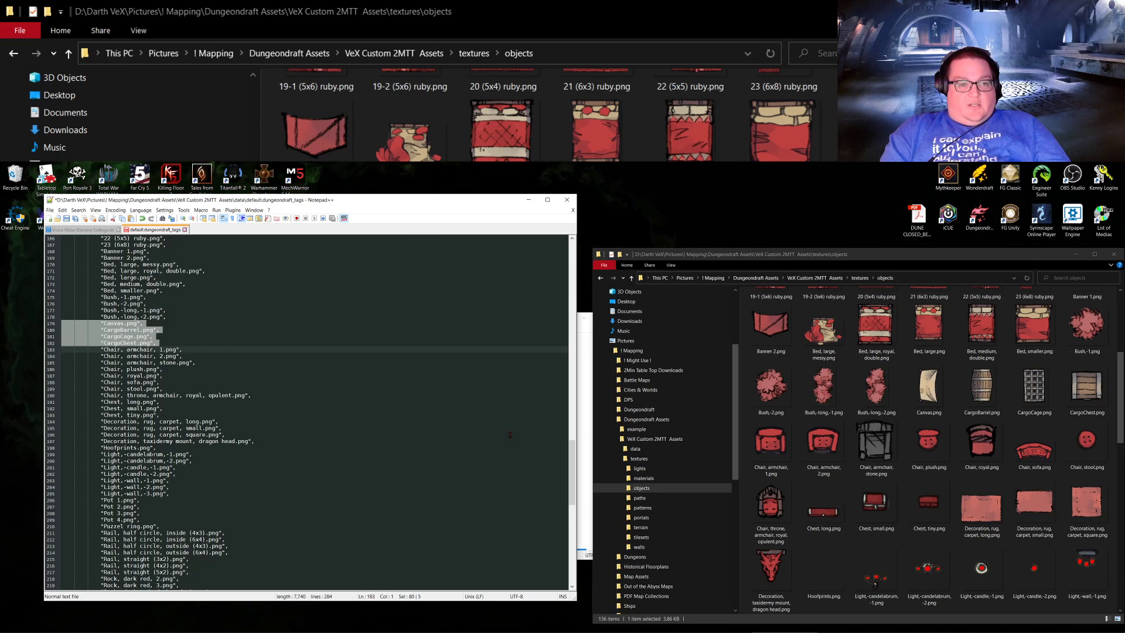
{"action": "key", "text": "Delete"}
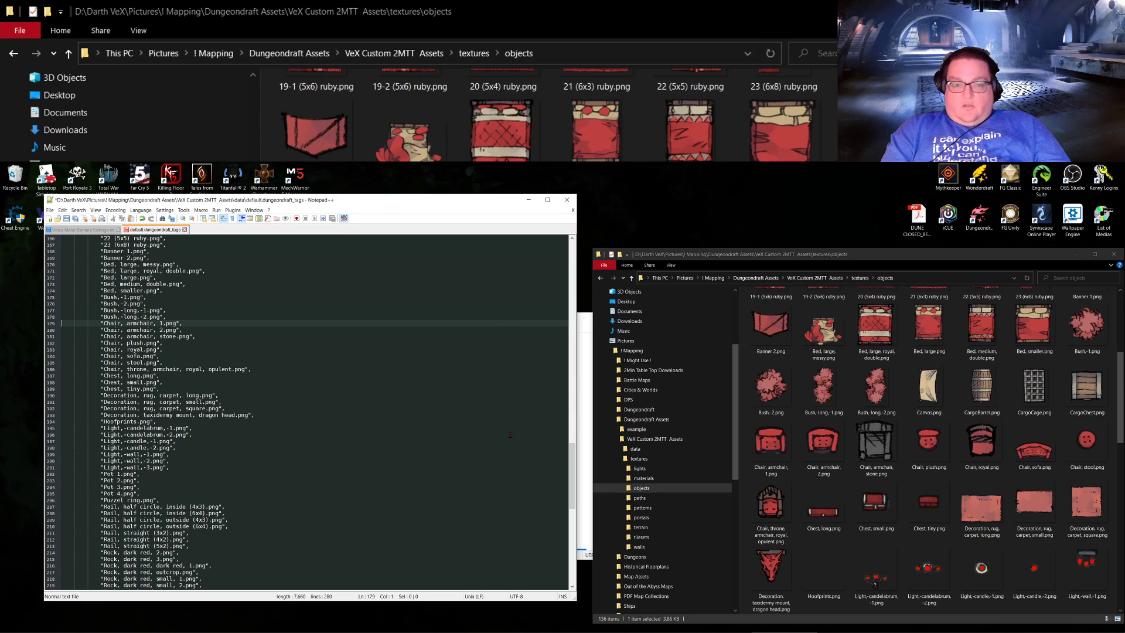
Step: Remove the "Chair, armchair, stone.png" entry from the Colorable tag list
{"action": "key", "text": "Down"}
{"action": "key", "text": "Down"}
{"action": "key", "text": "shift+Down"}
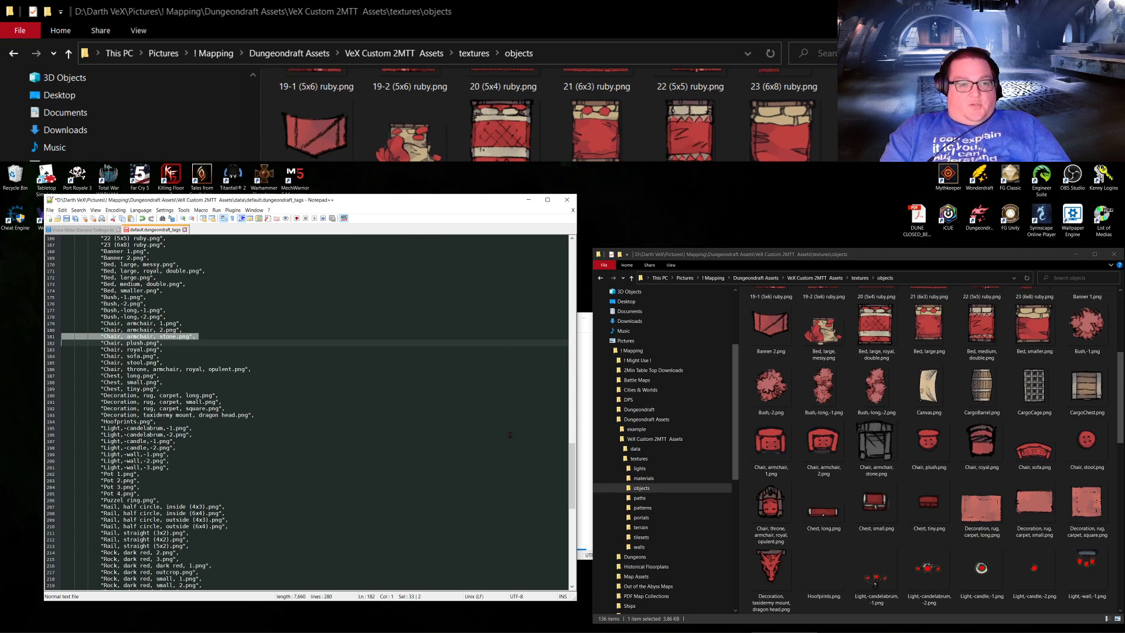
{"action": "key", "text": "Delete"}
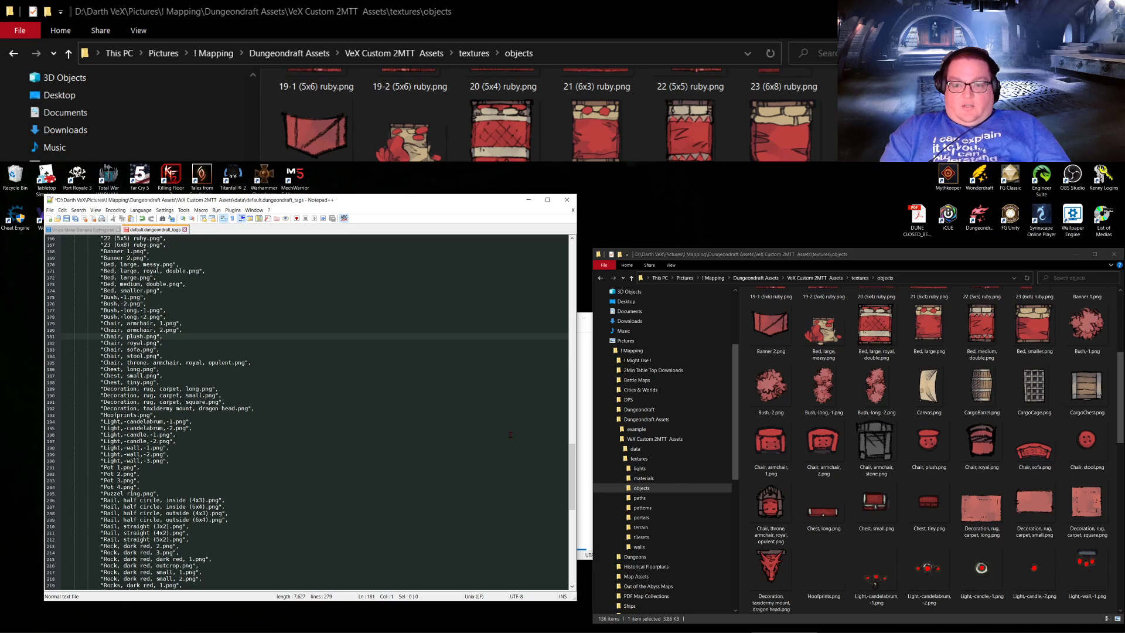
Step: Remove the "Hoofprints.png" entry from the Colorable tag list
{"action": "key", "text": "Down"}
{"action": "key", "text": "Down"}
{"action": "key", "text": "Down"}
{"action": "key", "text": "Down"}
{"action": "key", "text": "Down"}
{"action": "key", "text": "Down"}
{"action": "key", "text": "Down"}
{"action": "key", "text": "Down"}
{"action": "key", "text": "Down"}
{"action": "key", "text": "Down"}
{"action": "key", "text": "Down"}
{"action": "key", "text": "Down"}
{"action": "key", "text": "Down"}
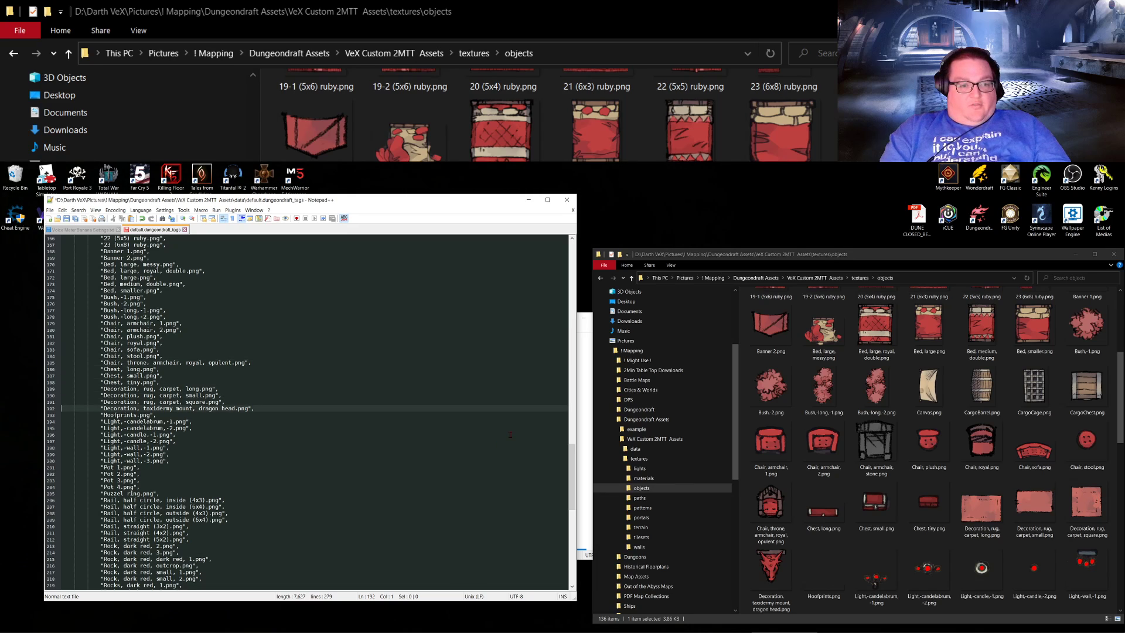
{"action": "key", "text": "shift+Up"}
{"action": "key", "text": "Delete"}
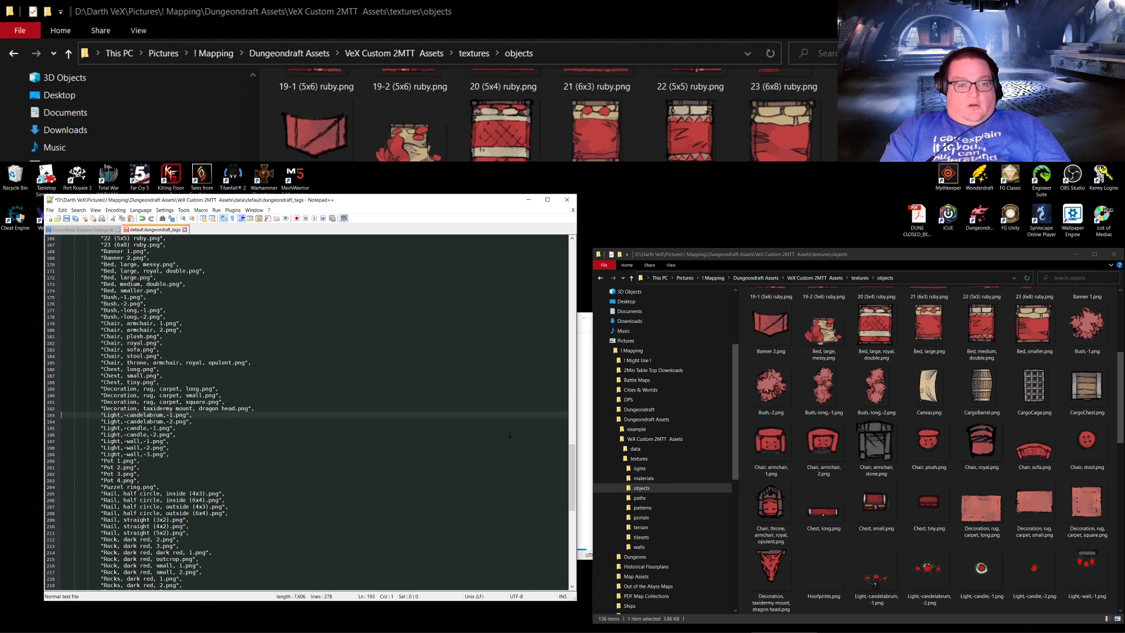
Step: Review the images in the objects folder and the VeX, Colorable and sets sections of the default.dungeondraft_tags file
{"action": "scroll", "coordinate": [1055, 510], "scroll_direction": "down", "scroll_amount": 4}
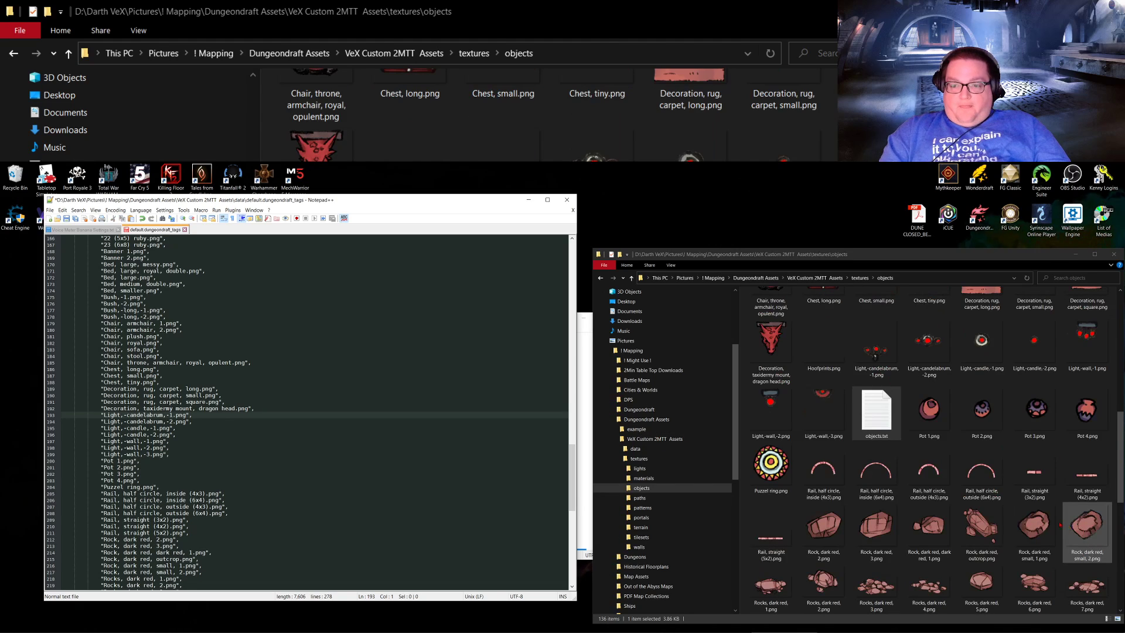
{"action": "scroll", "coordinate": [1020, 469], "scroll_direction": "down", "scroll_amount": 6}
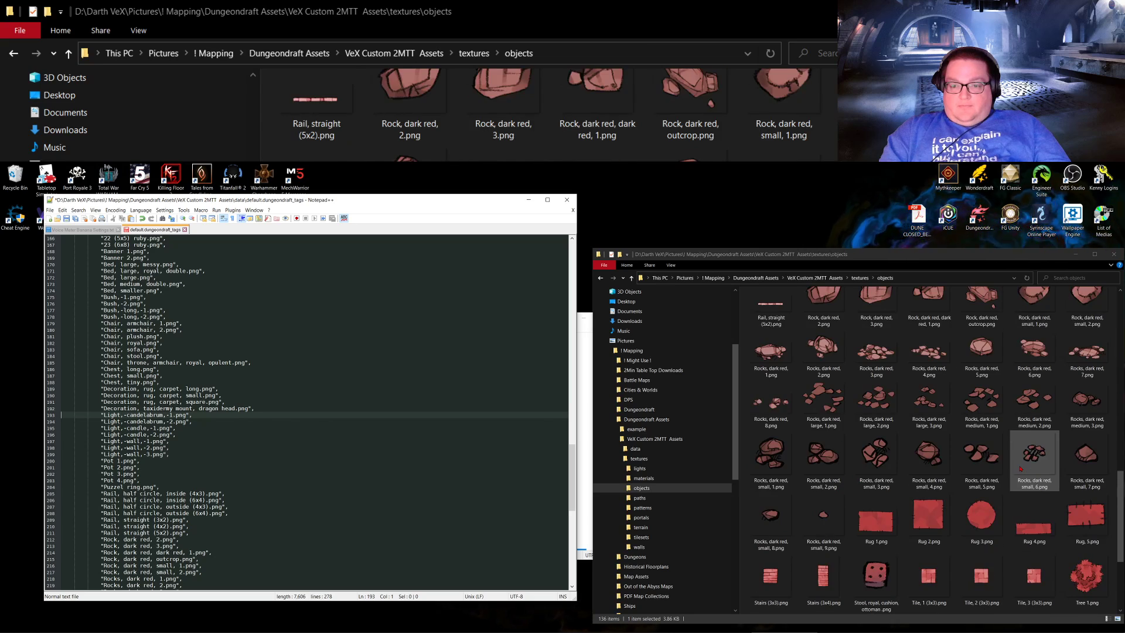
{"action": "scroll", "coordinate": [1021, 469], "scroll_direction": "up", "scroll_amount": 3}
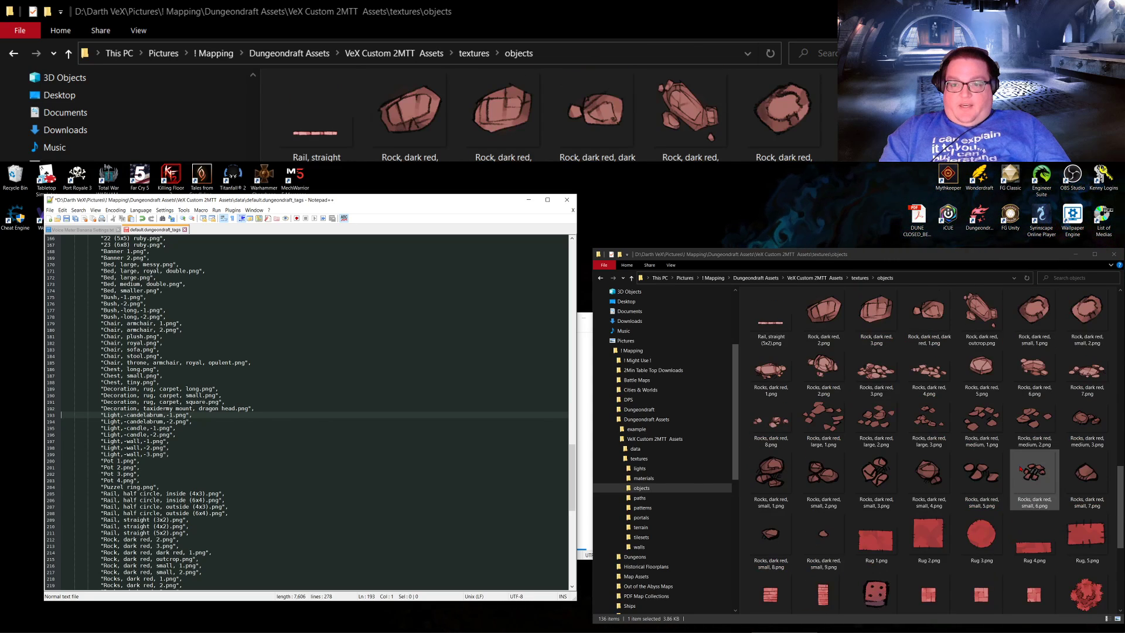
{"action": "scroll", "coordinate": [1021, 469], "scroll_direction": "up", "scroll_amount": 10}
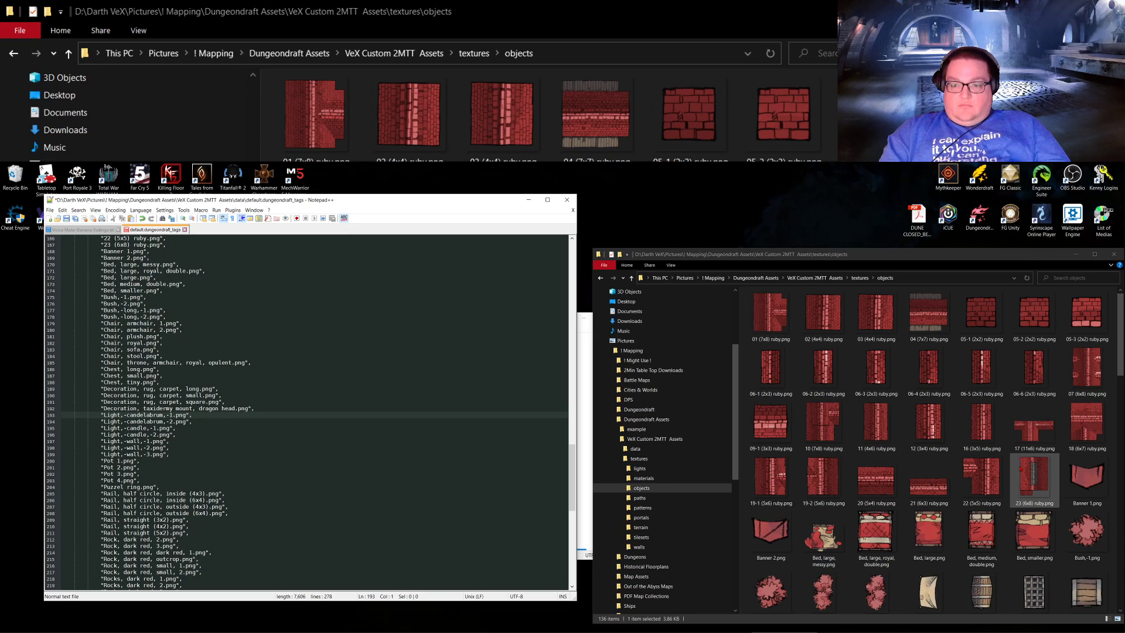
{"action": "scroll", "coordinate": [284, 435], "scroll_direction": "down", "scroll_amount": 20}
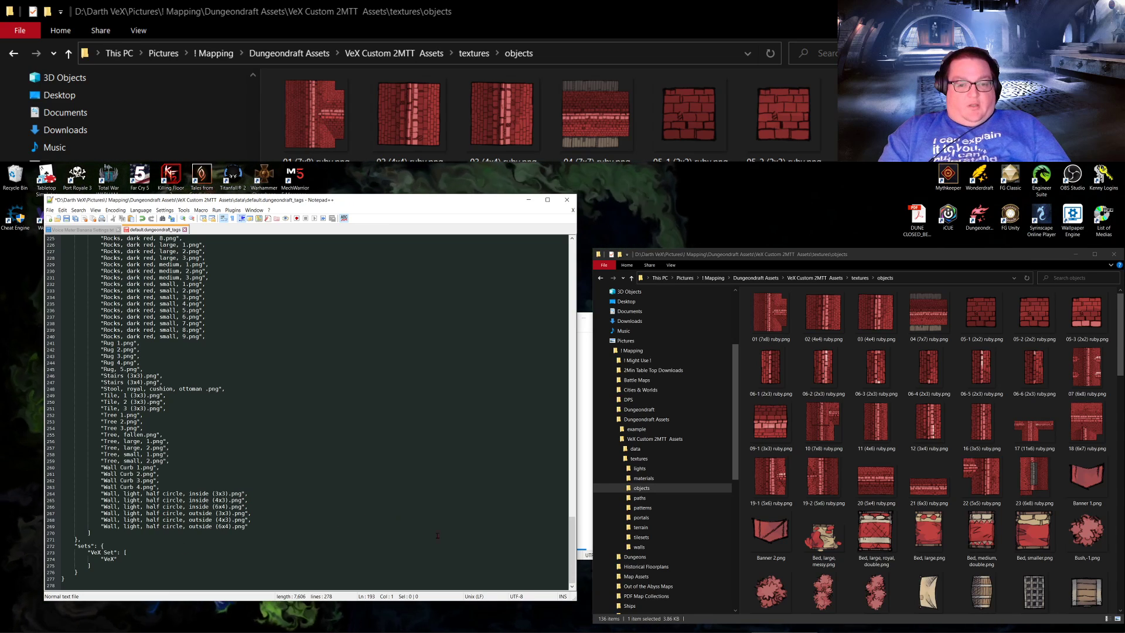
{"action": "left_click_drag", "start_coordinate": [572, 557], "coordinate": [591, 421]}
{"action": "scroll", "coordinate": [207, 459], "scroll_direction": "down", "scroll_amount": 1}
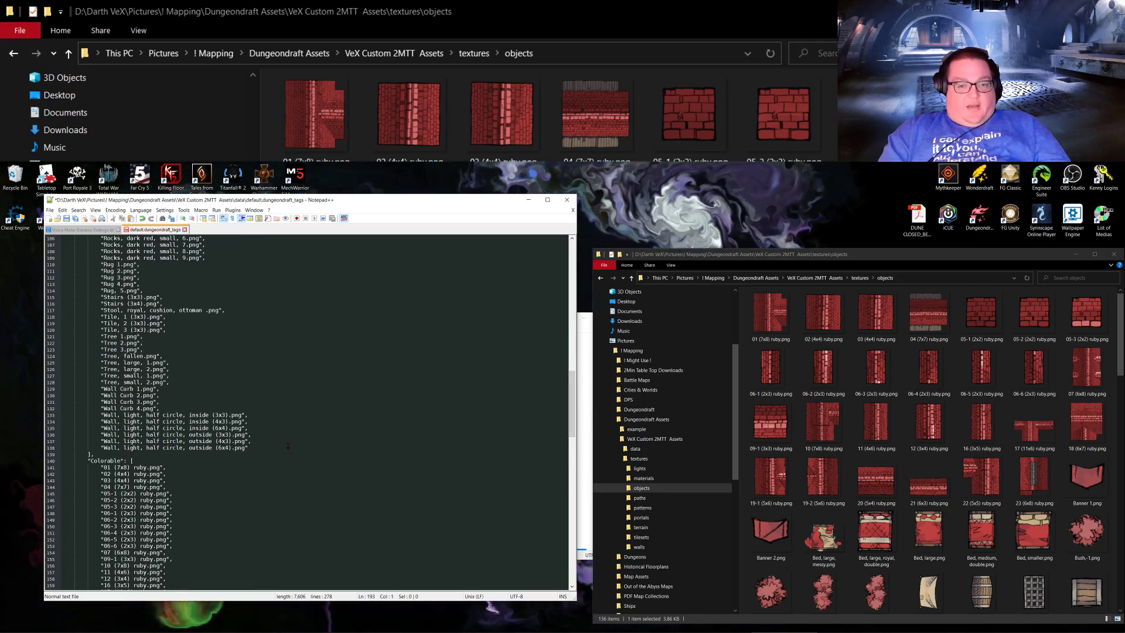
{"action": "left_click_drag", "start_coordinate": [573, 402], "coordinate": [570, 273]}
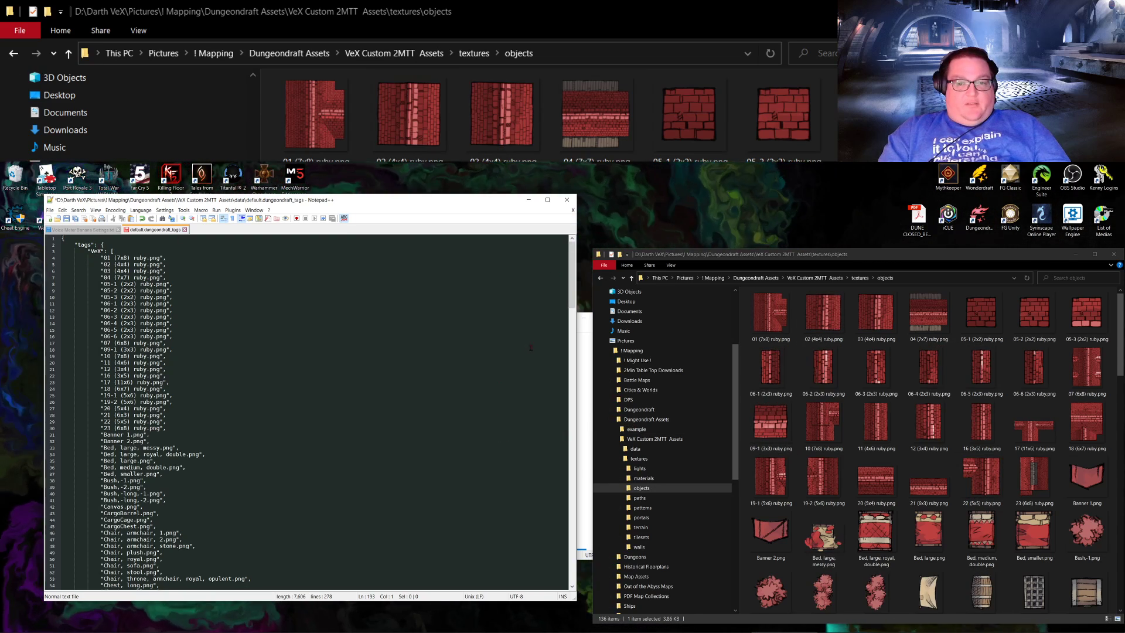
{"action": "left_click_drag", "start_coordinate": [574, 292], "coordinate": [558, 576]}
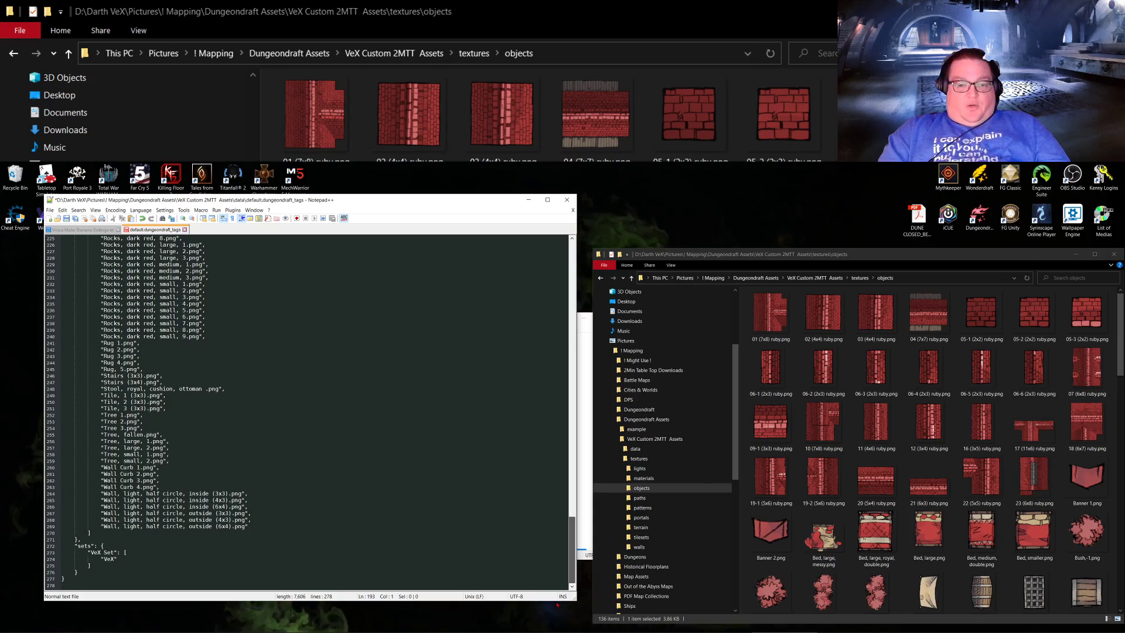
{"action": "scroll", "coordinate": [308, 410], "scroll_direction": "up", "scroll_amount": 20}
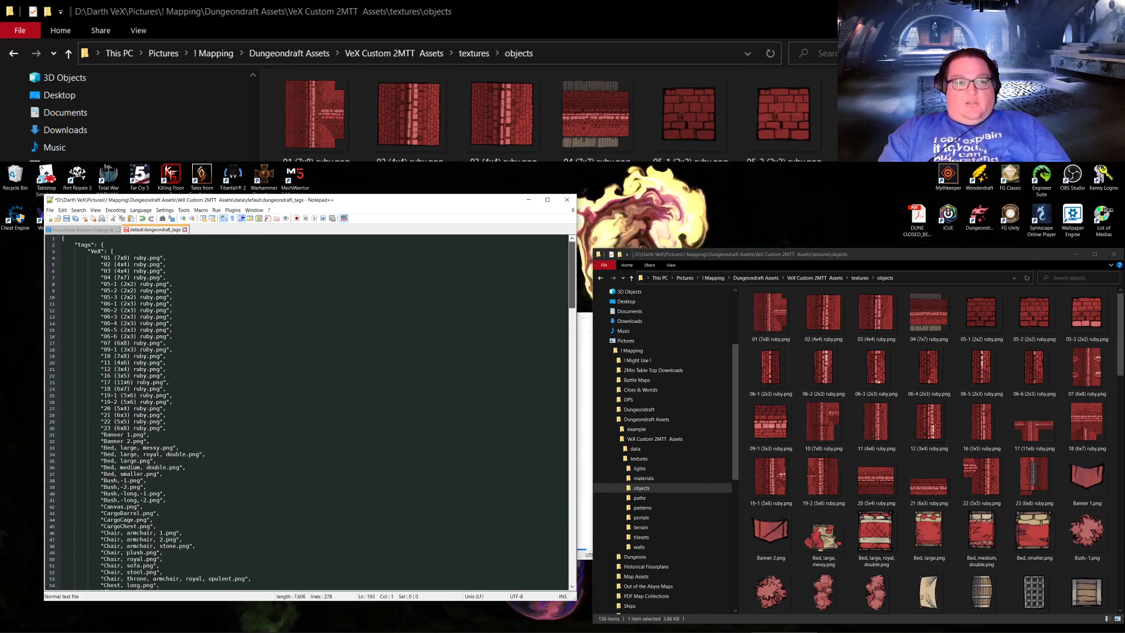
{"action": "left_click_drag", "start_coordinate": [572, 281], "coordinate": [589, 561]}
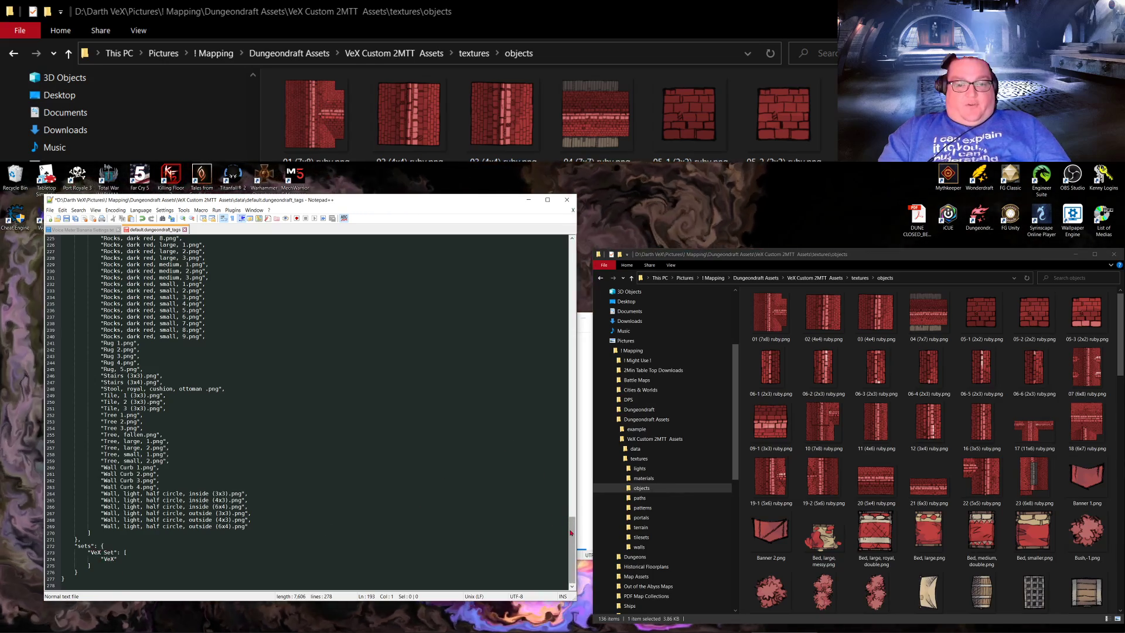
{"action": "left_click_drag", "start_coordinate": [572, 533], "coordinate": [581, 247]}
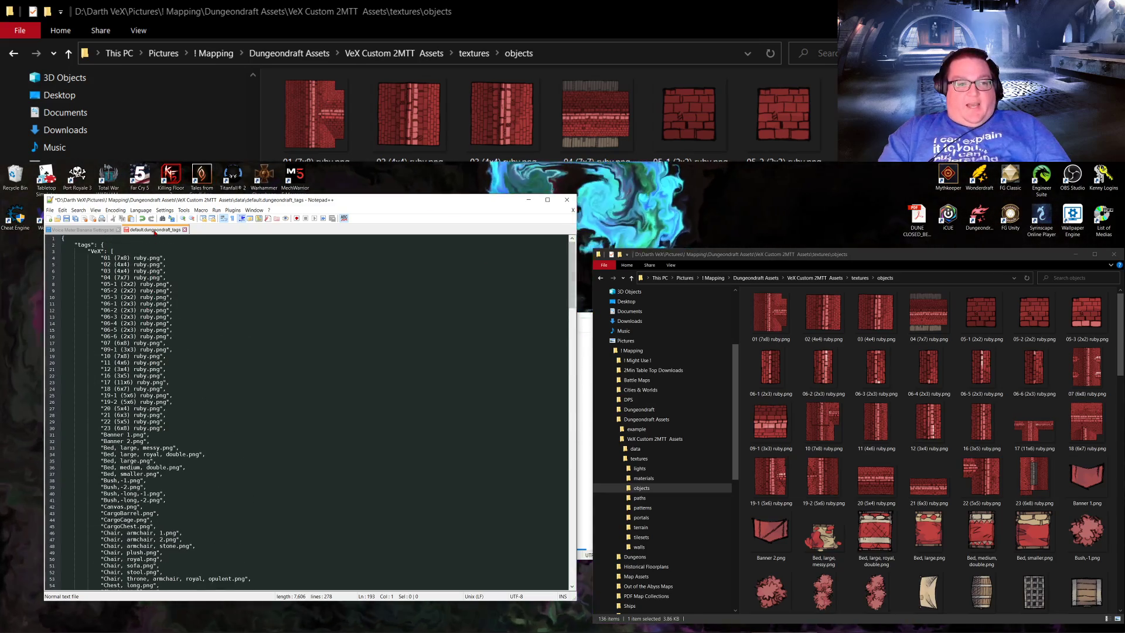
{"action": "scroll", "coordinate": [133, 330], "scroll_direction": "down", "scroll_amount": 20}
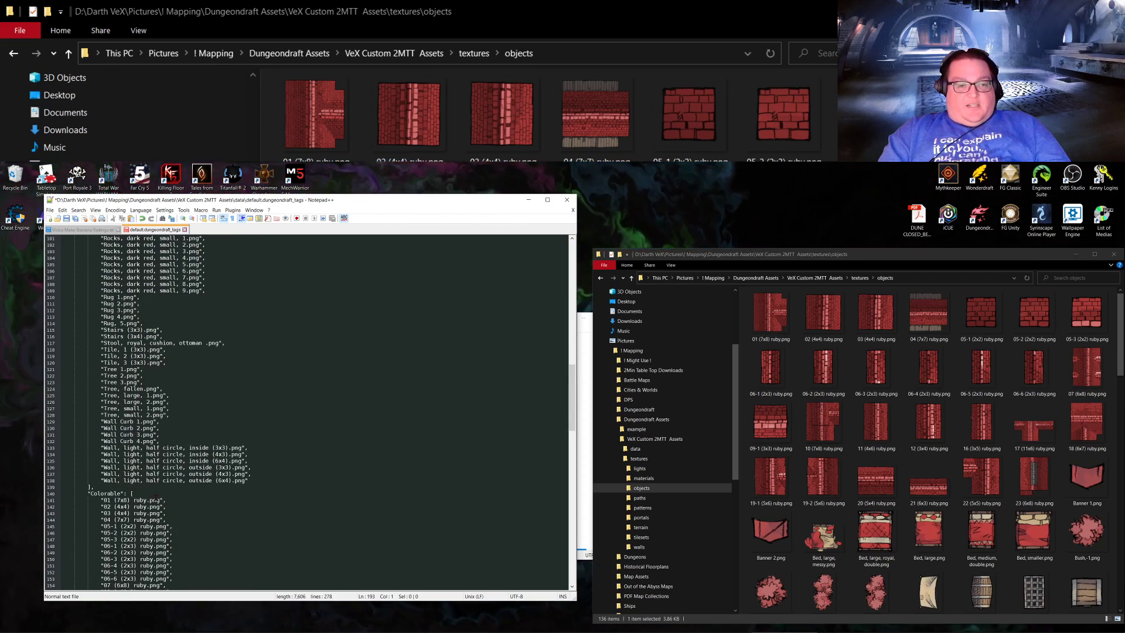
{"action": "scroll", "coordinate": [157, 499], "scroll_direction": "up", "scroll_amount": 20}
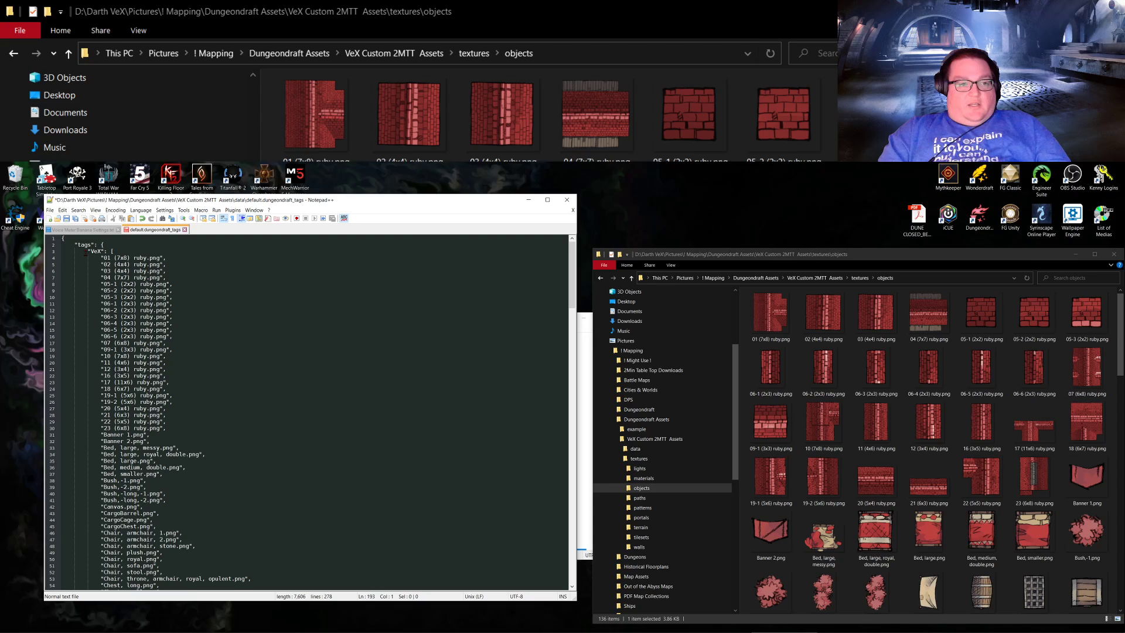
Step: Insert a copy of the "VeX": [ heading as a new tag block with closing bracket, comma and empty line before the Colorable tag
{"action": "left_click_drag", "start_coordinate": [87, 252], "coordinate": [104, 251]}
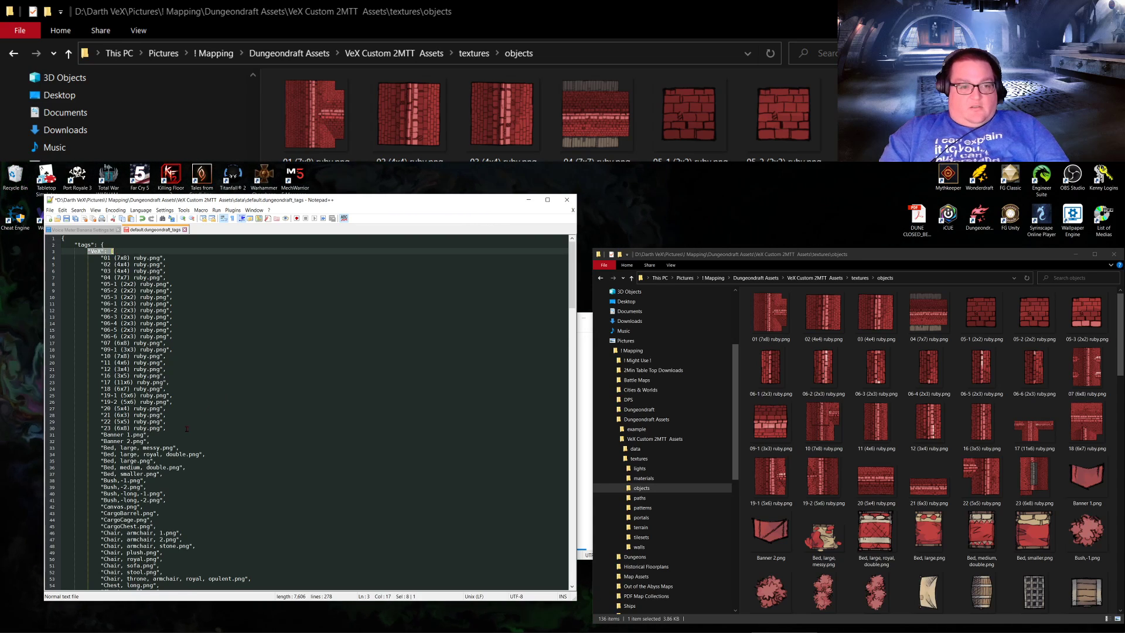
{"action": "scroll", "coordinate": [187, 429], "scroll_direction": "down", "scroll_amount": 20}
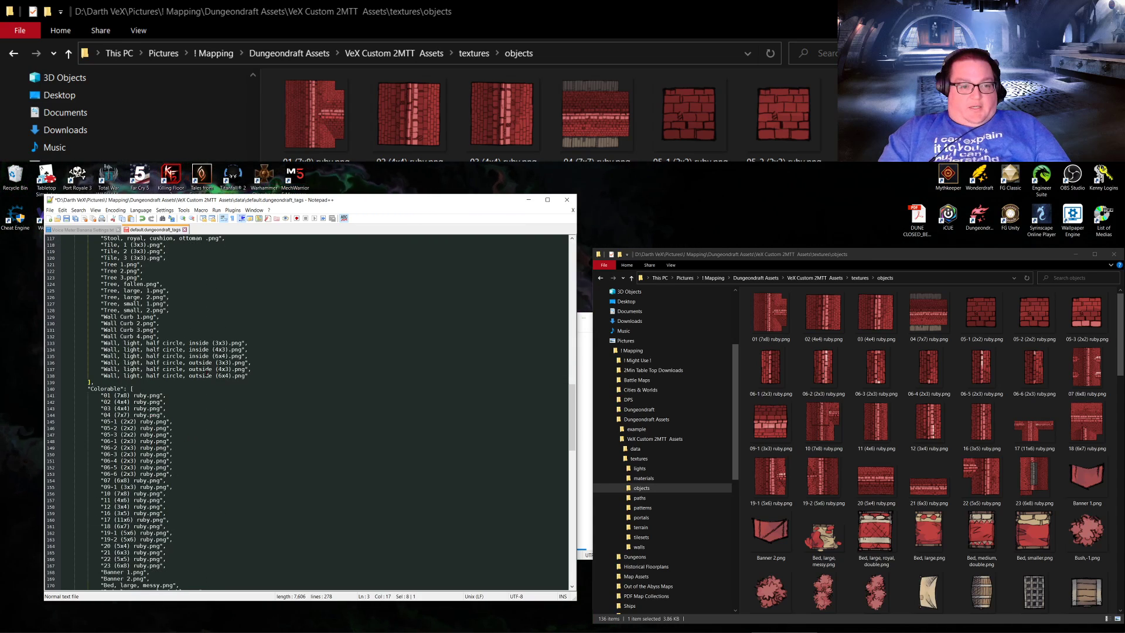
{"action": "left_click", "coordinate": [281, 375]}
{"action": "key", "text": "Down"}
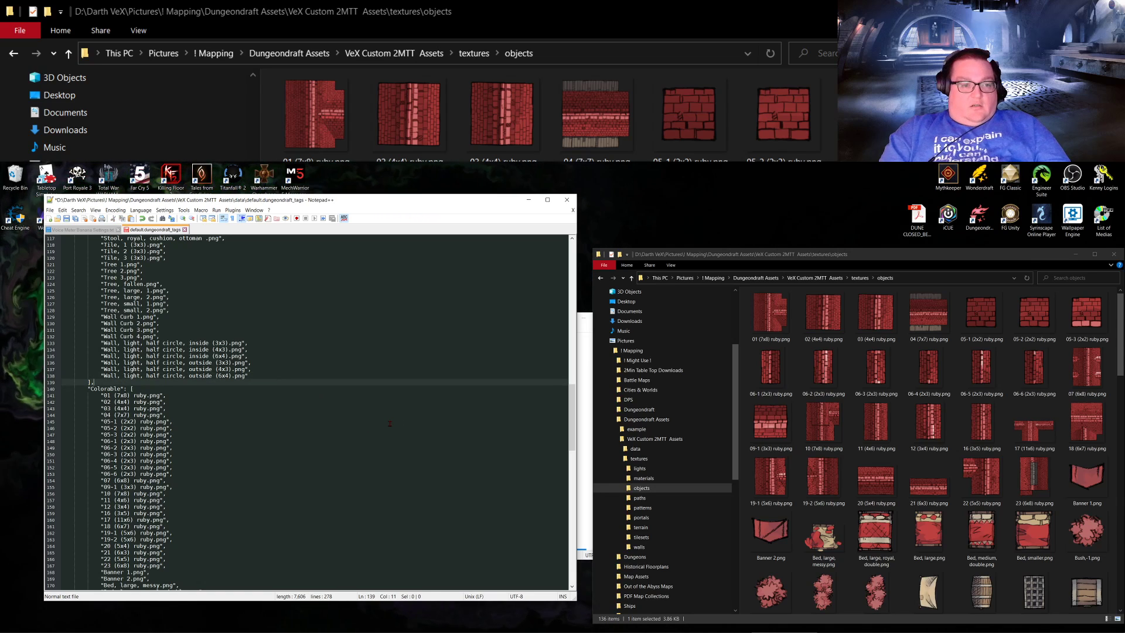
{"action": "key", "text": "Return"}
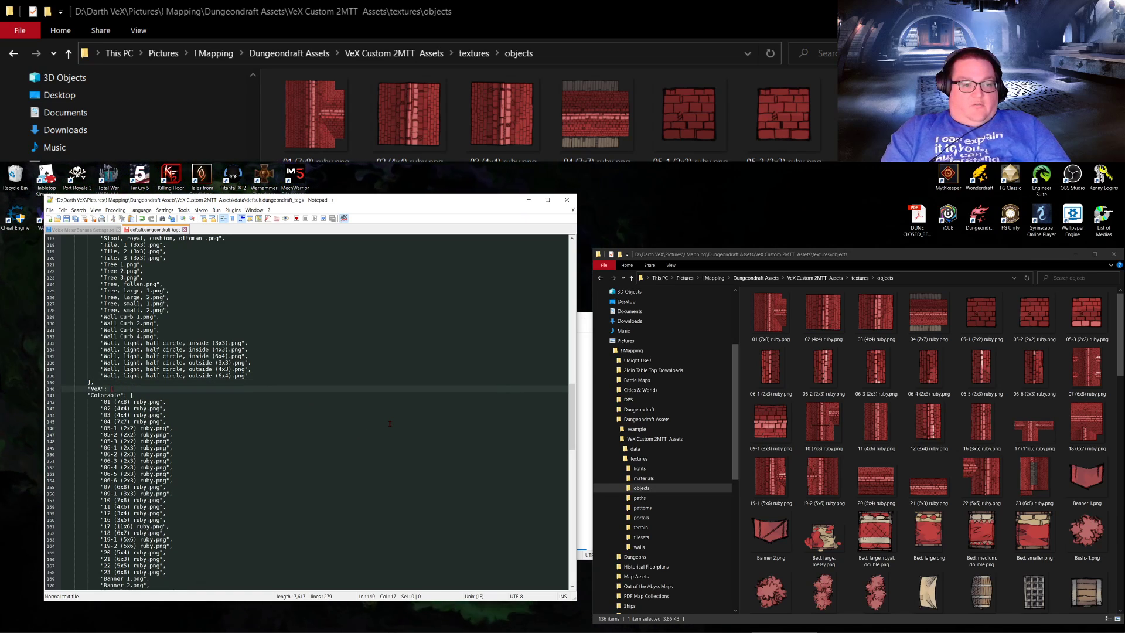
{"action": "type", "text": "\"VeX\": ["}
{"action": "key", "text": "Return"}
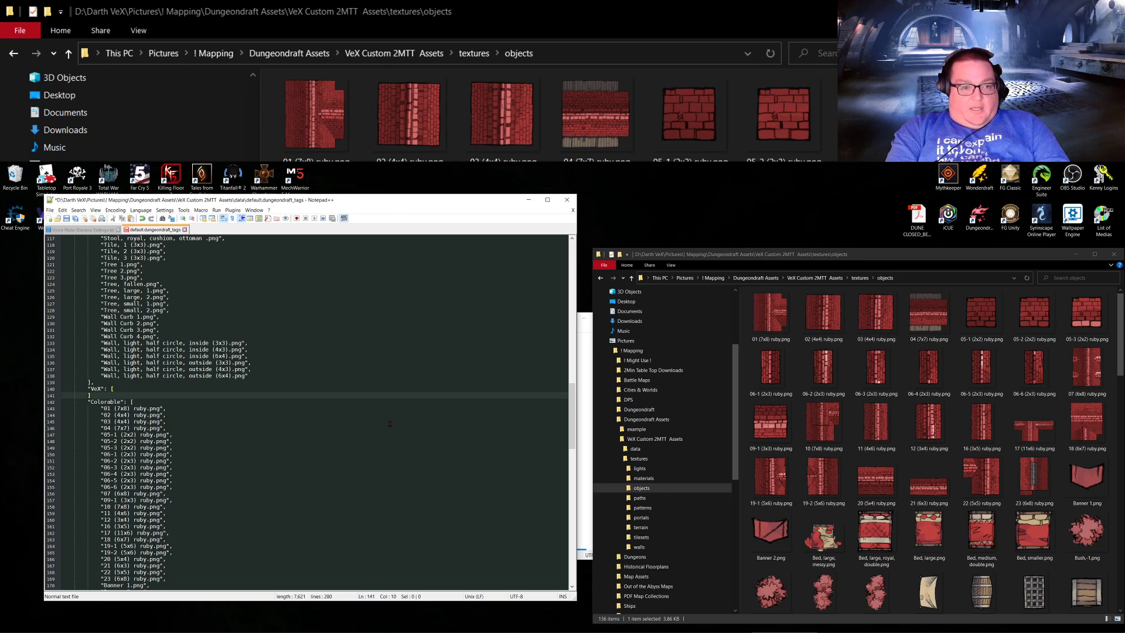
{"action": "key", "text": "Up"}
{"action": "key", "text": "End"}
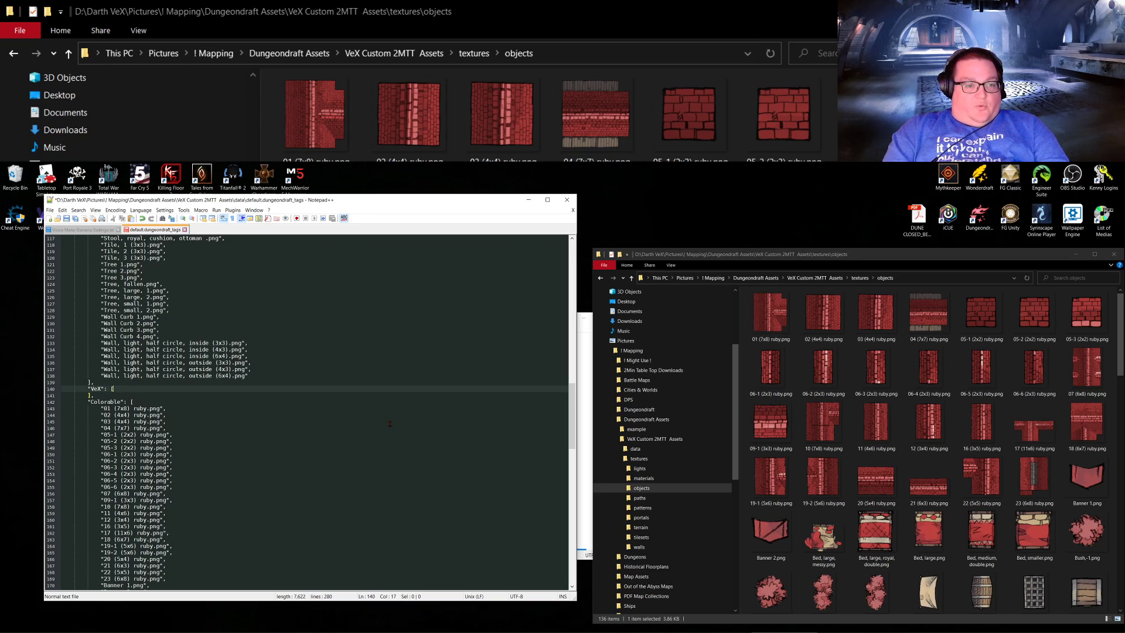
{"action": "key", "text": "Return"}
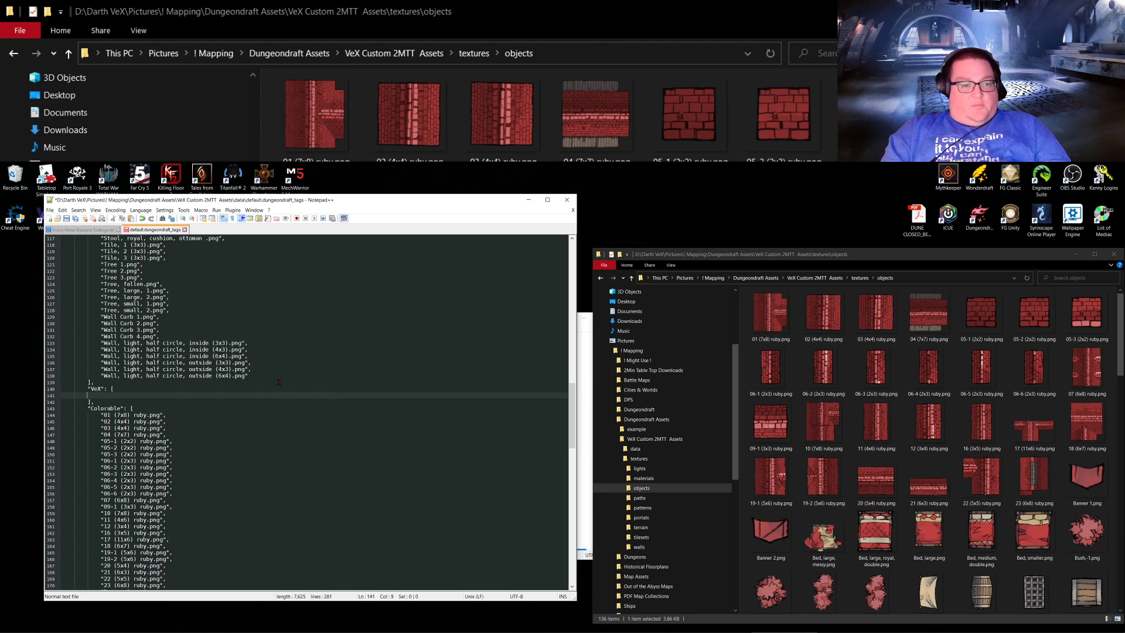
Step: Copy the entries from "Tree 1.png" through "Tree, small, 2.png" out of the VeX list into the new tag block
{"action": "scroll", "coordinate": [152, 382], "scroll_direction": "up", "scroll_amount": 4}
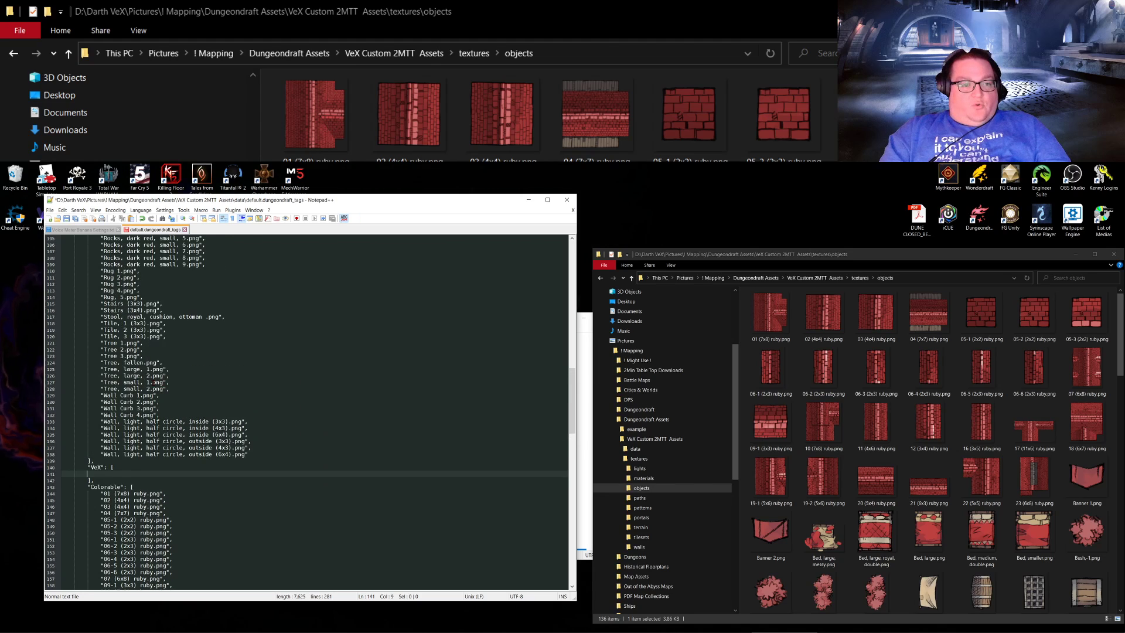
{"action": "left_click_drag", "start_coordinate": [170, 389], "coordinate": [8, 389]}
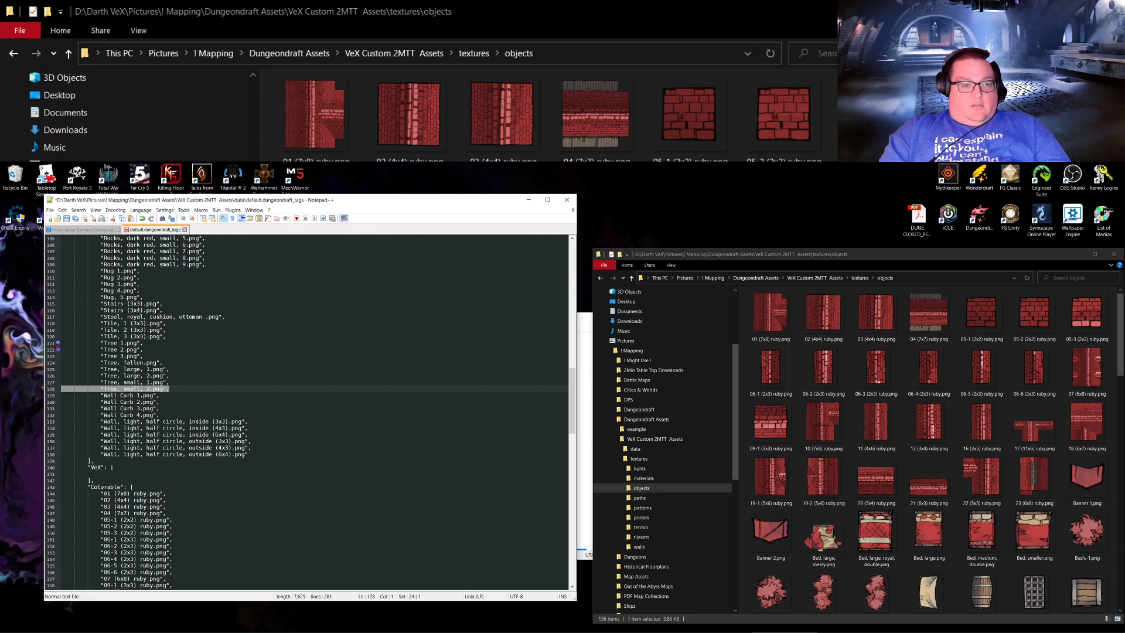
{"action": "left_click", "coordinate": [62, 343]}
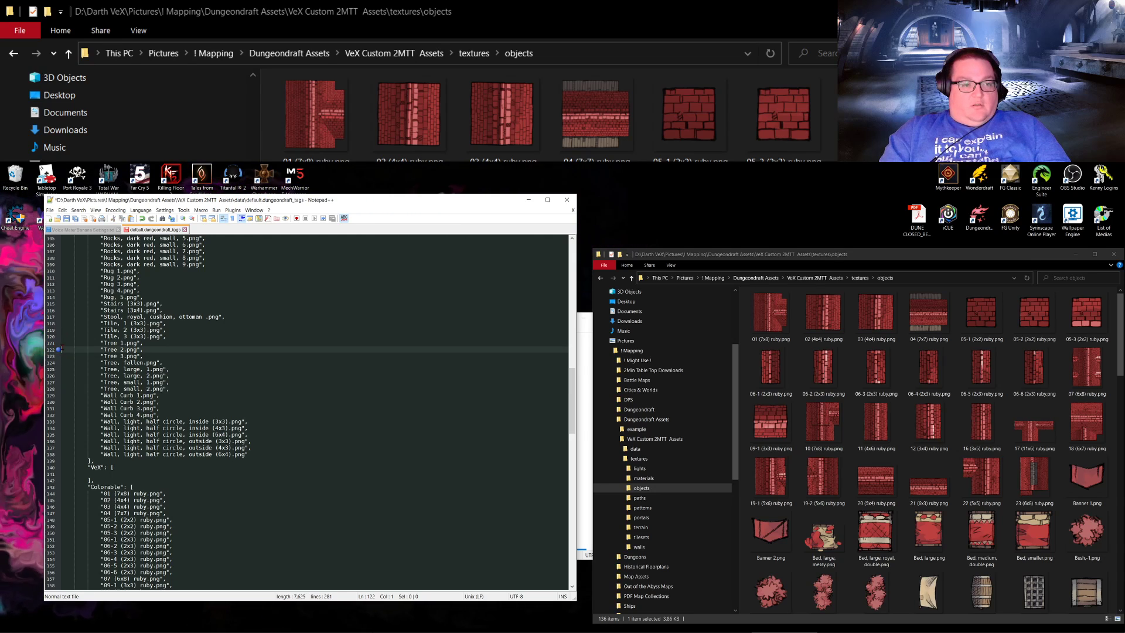
{"action": "key", "text": "shift+Down"}
{"action": "key", "text": "shift+Down"}
{"action": "key", "text": "shift+Down"}
{"action": "key", "text": "shift+Down"}
{"action": "key", "text": "shift+Down"}
{"action": "key", "text": "shift+Down"}
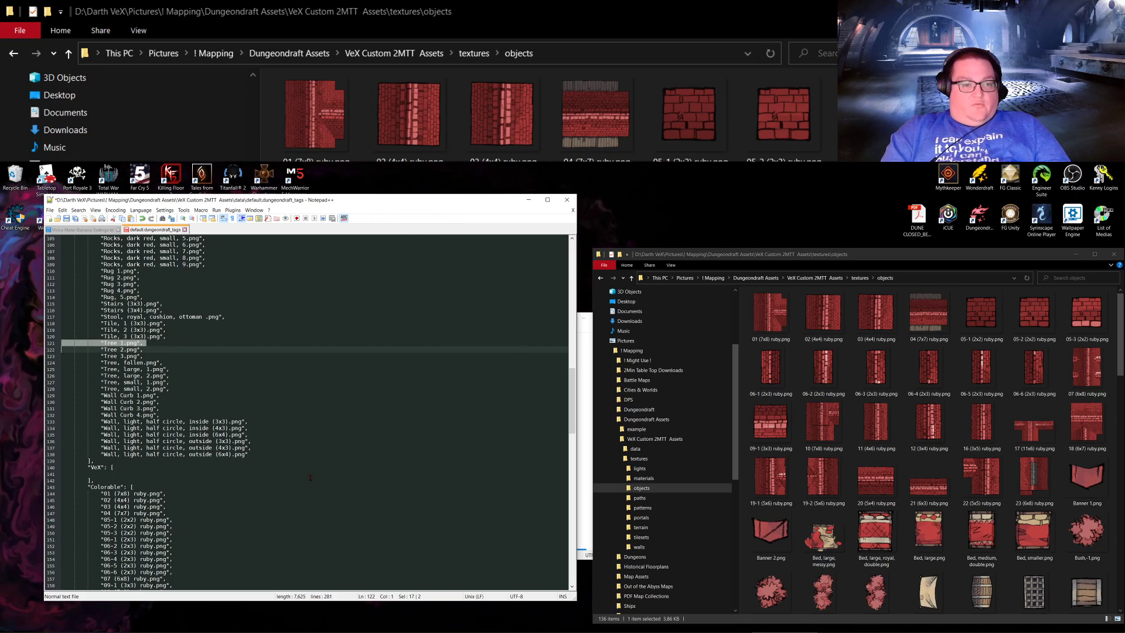
{"action": "key", "text": "shift+Down"}
{"action": "key", "text": "shift+Down"}
{"action": "key", "text": "ctrl+c"}
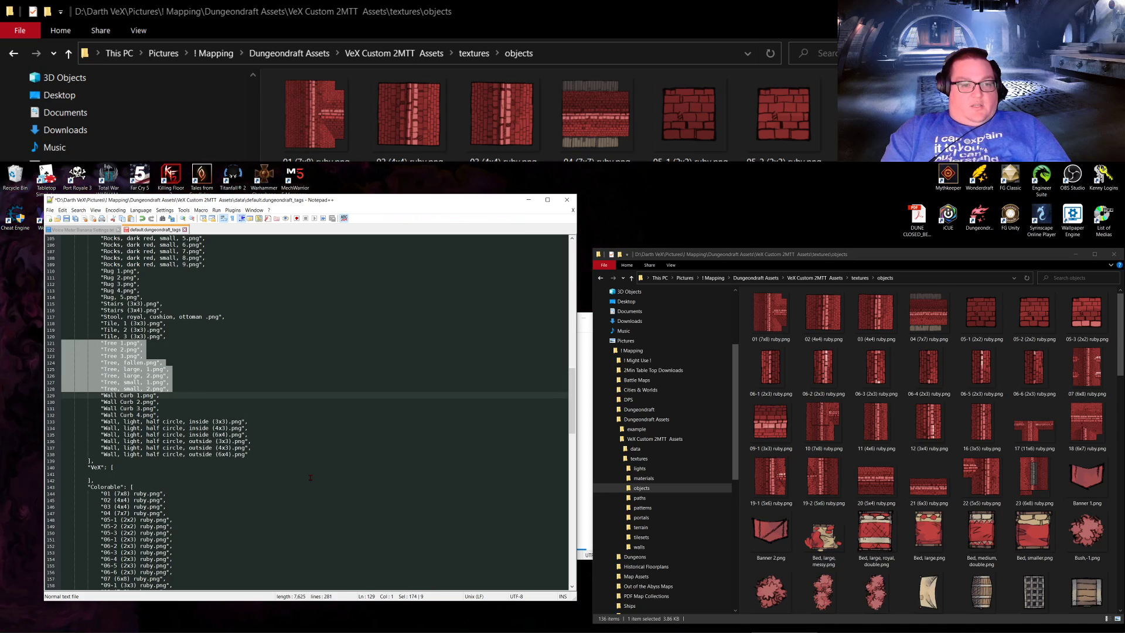
{"action": "key", "text": "shift+Up"}
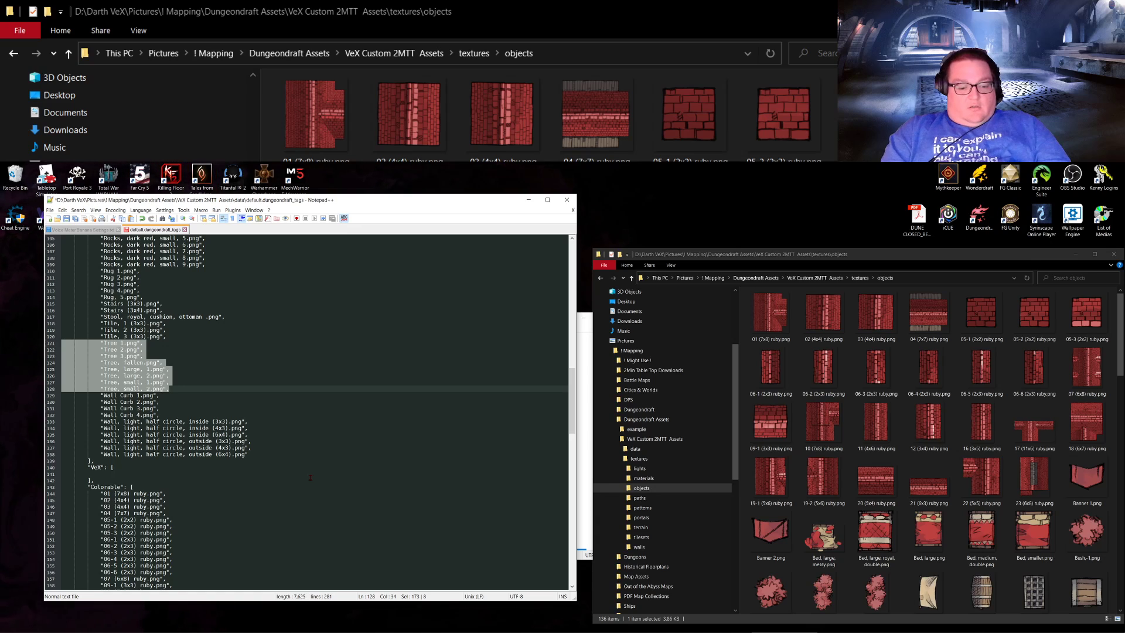
{"action": "left_click", "coordinate": [87, 474]}
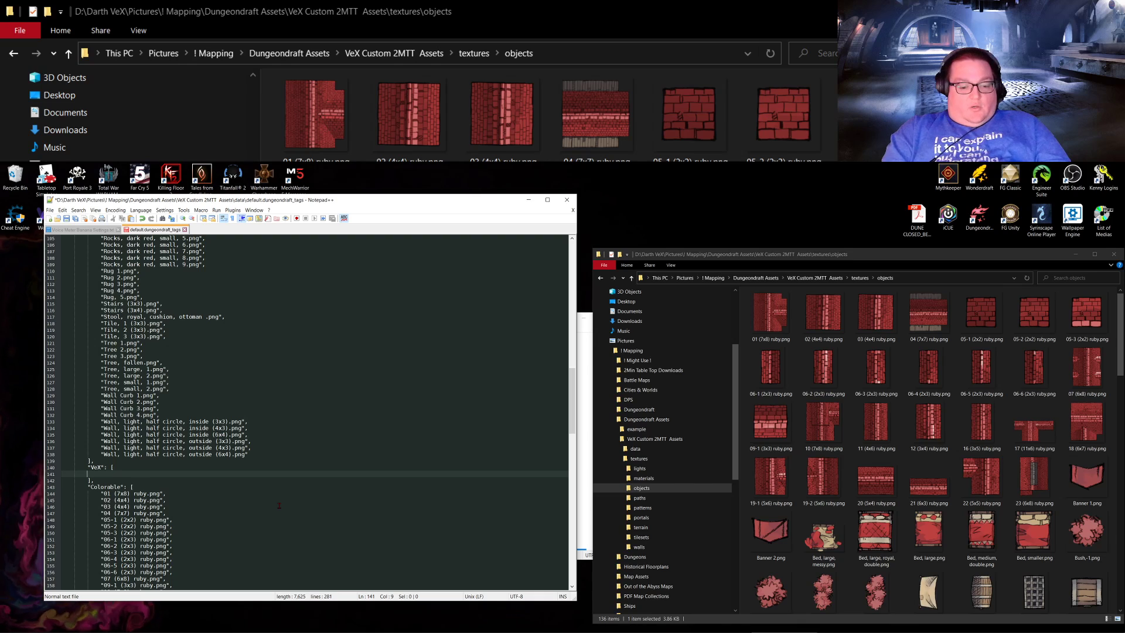
{"action": "key", "text": "ctrl+v"}
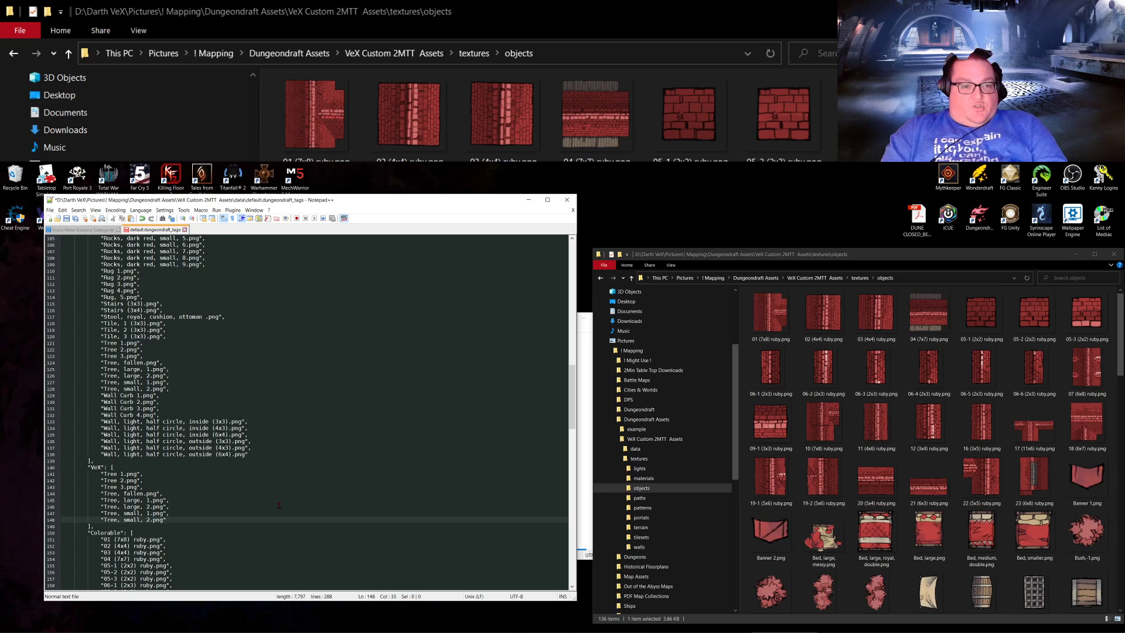
Step: Rename the new tag block above Colorable to "Tree"
{"action": "key", "text": "Up"}
{"action": "key", "text": "Up"}
{"action": "key", "text": "Up"}
{"action": "key", "text": "Up"}
{"action": "key", "text": "Up"}
{"action": "key", "text": "Up"}
{"action": "key", "text": "Up"}
{"action": "key", "text": "Up"}
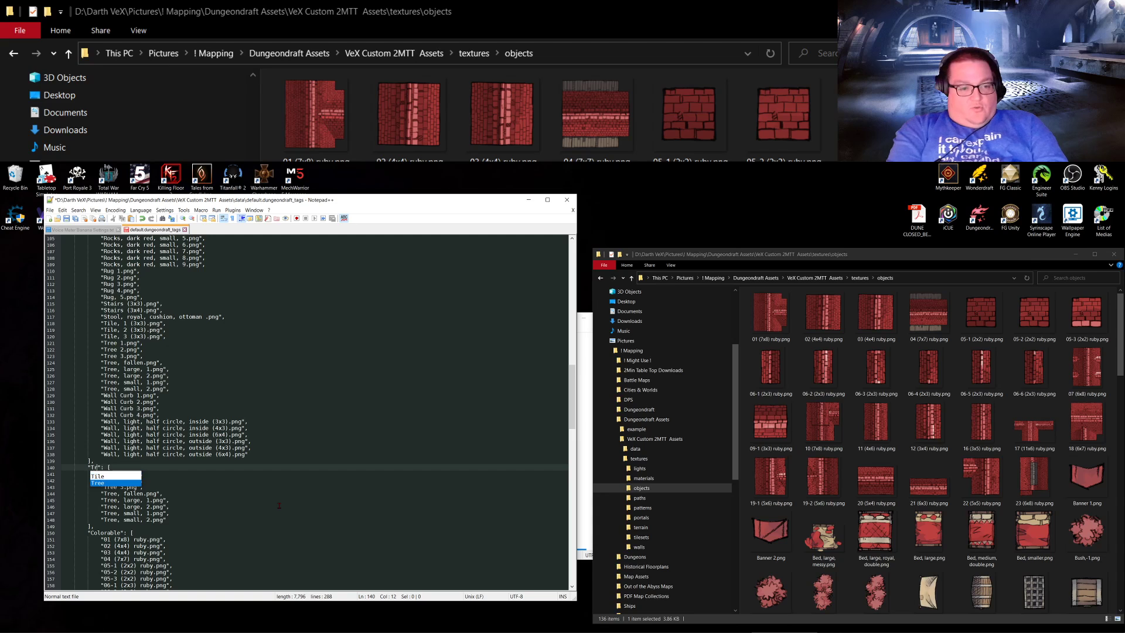
{"action": "left_click", "coordinate": [178, 521]}
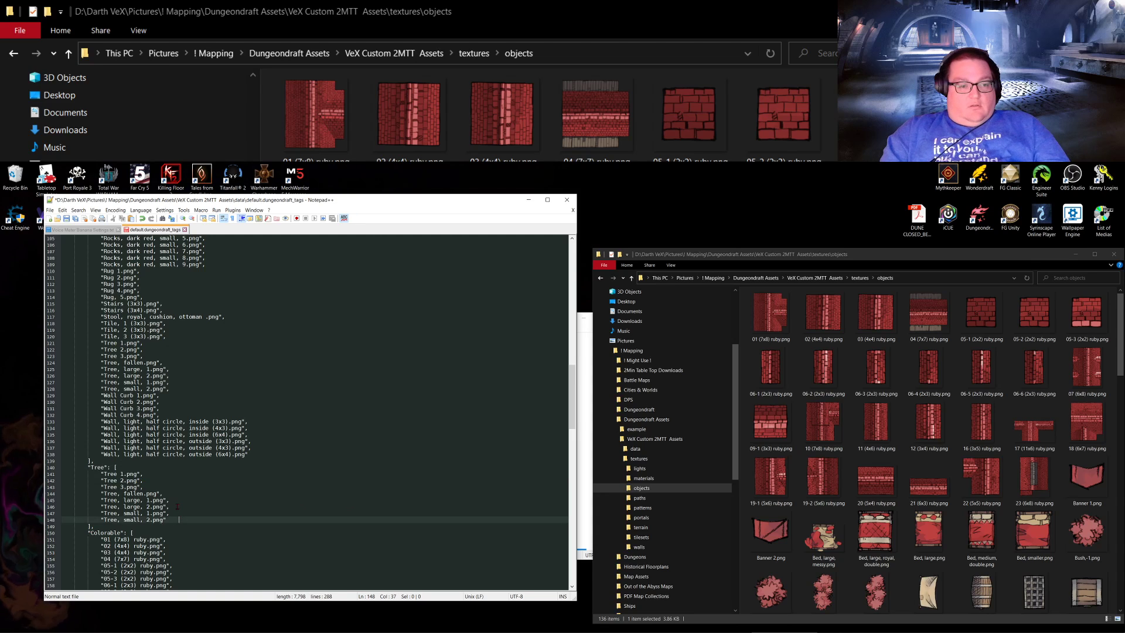
Step: Add "Tree" as a second entry after "VeX" in the "VeX Set" list of the sets section
{"action": "scroll", "coordinate": [180, 516], "scroll_direction": "down", "scroll_amount": 20}
{"action": "scroll", "coordinate": [190, 474], "scroll_direction": "down", "scroll_amount": 15}
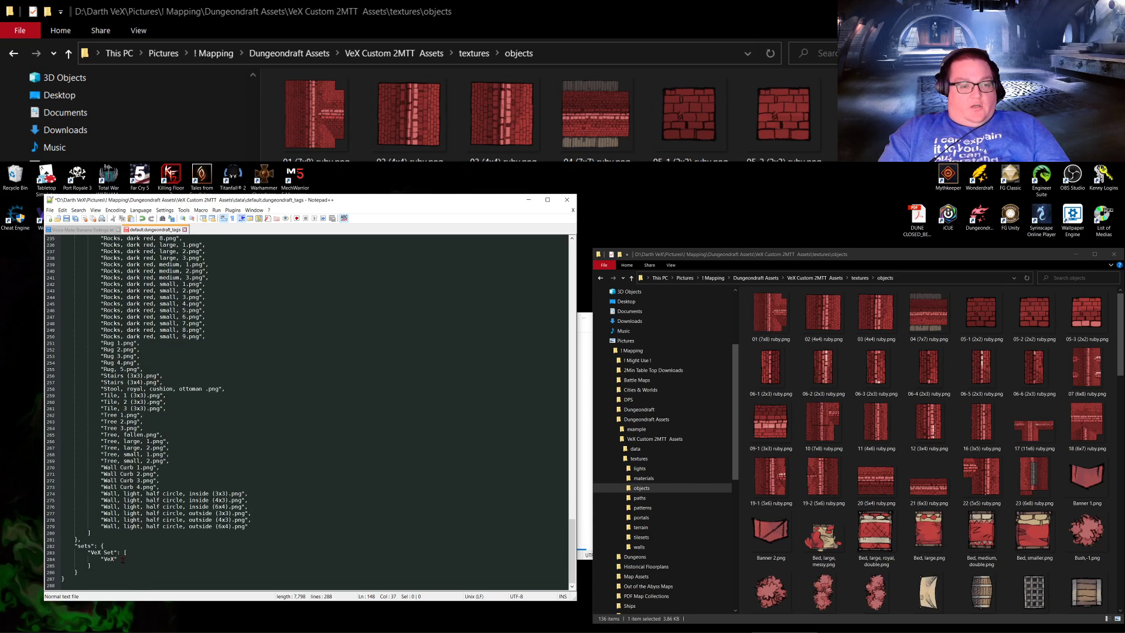
{"action": "left_click", "coordinate": [130, 559]}
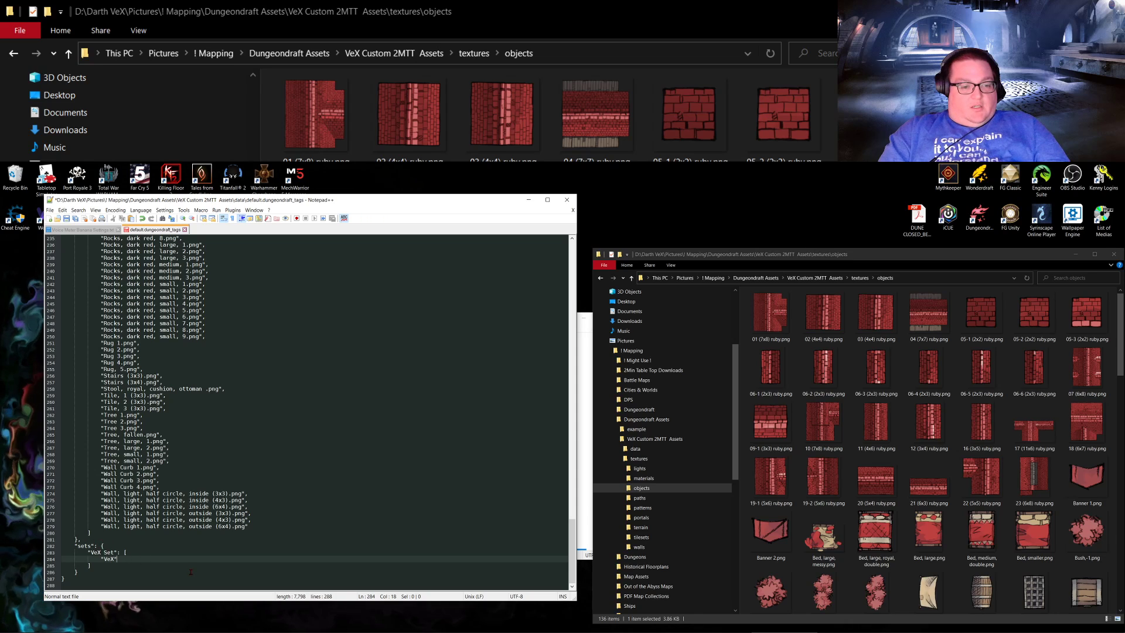
{"action": "type", "text": ","}
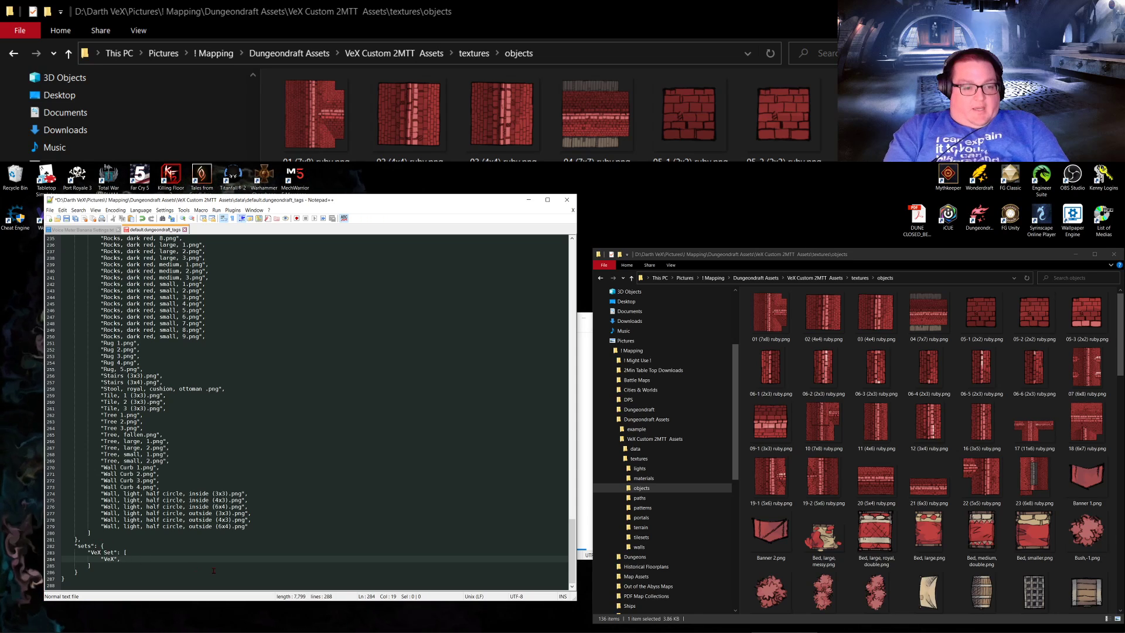
{"action": "key", "text": "Return"}
{"action": "type", "text": "\"Tree"}
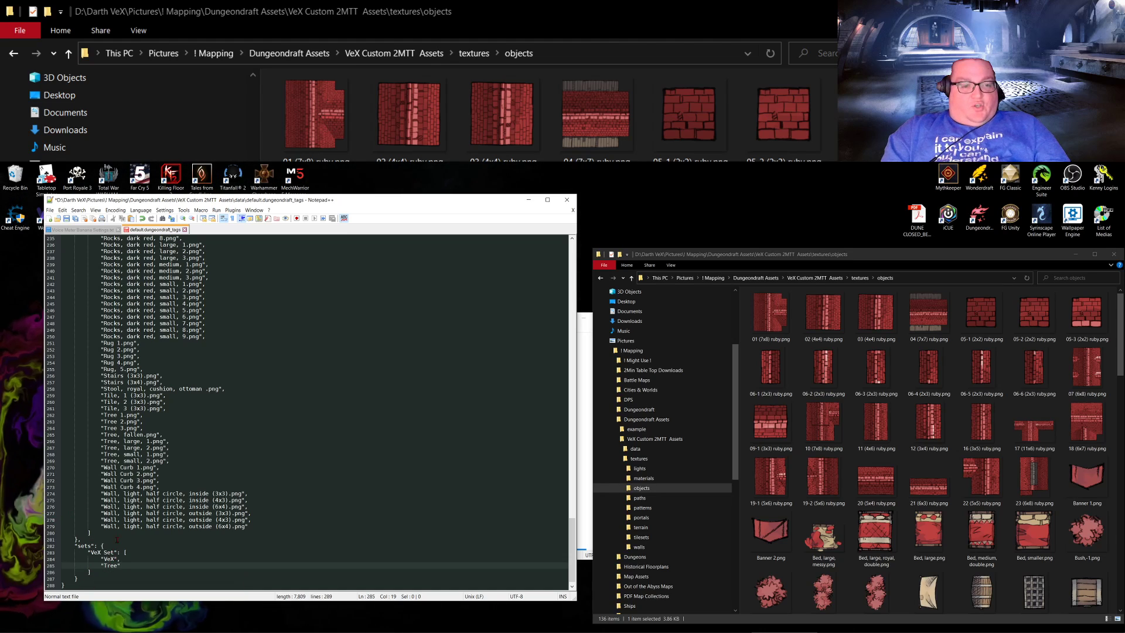
Step: Review the VeX, Tree, Colorable and sets sections throughout the tags file
{"action": "scroll", "coordinate": [220, 580], "scroll_direction": "up", "scroll_amount": 20}
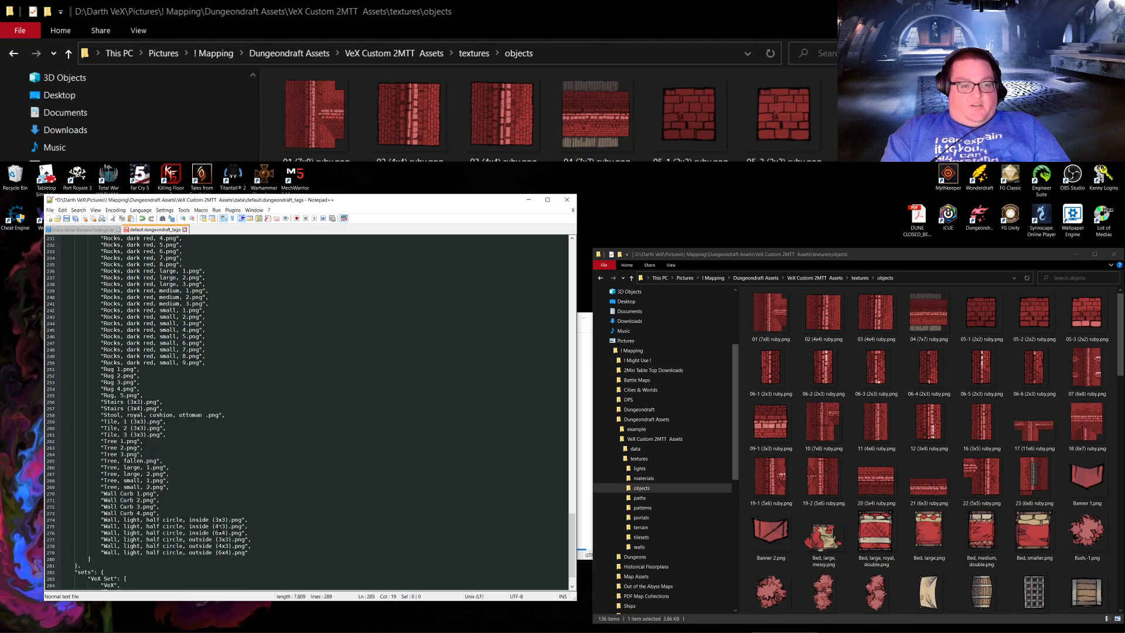
{"action": "scroll", "coordinate": [205, 532], "scroll_direction": "up", "scroll_amount": 9}
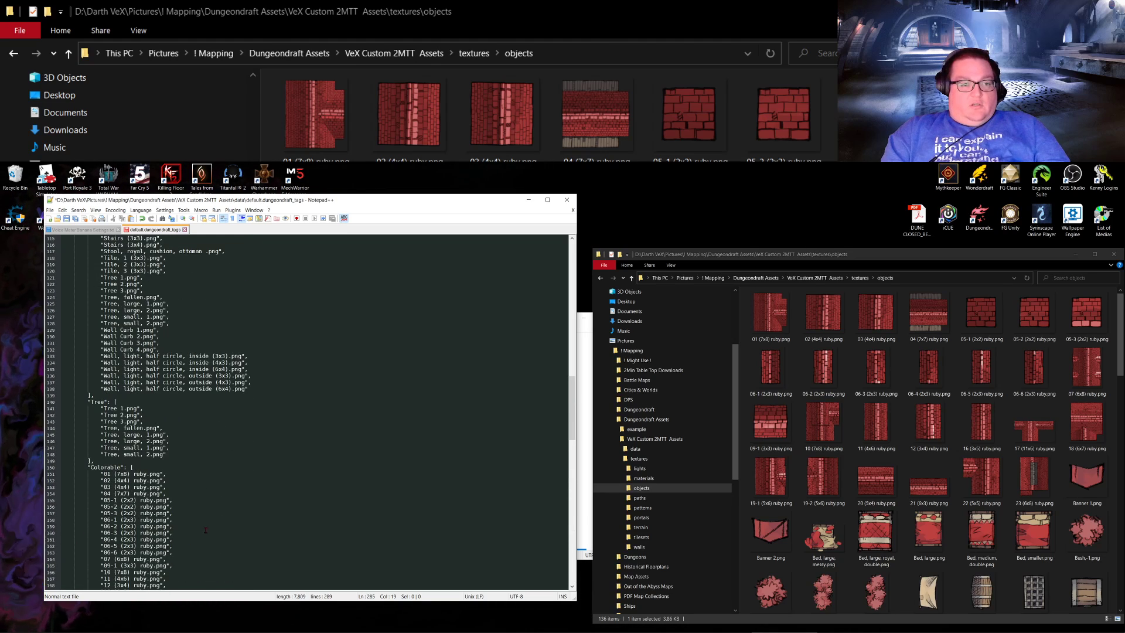
{"action": "scroll", "coordinate": [229, 515], "scroll_direction": "up", "scroll_amount": 20}
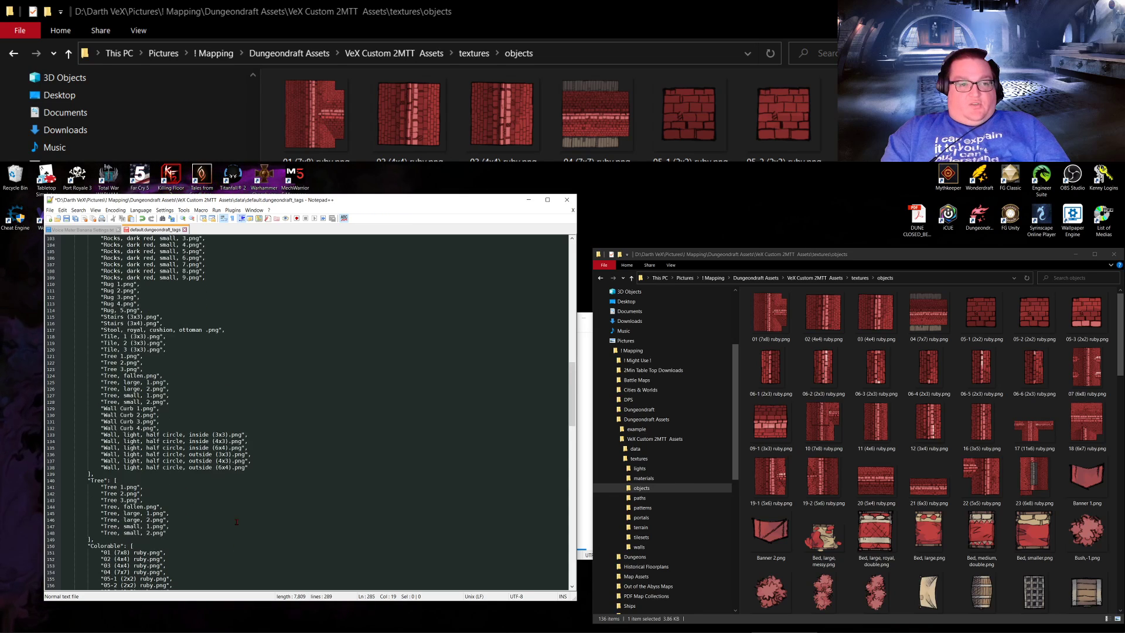
{"action": "scroll", "coordinate": [143, 390], "scroll_direction": "up", "scroll_amount": 4}
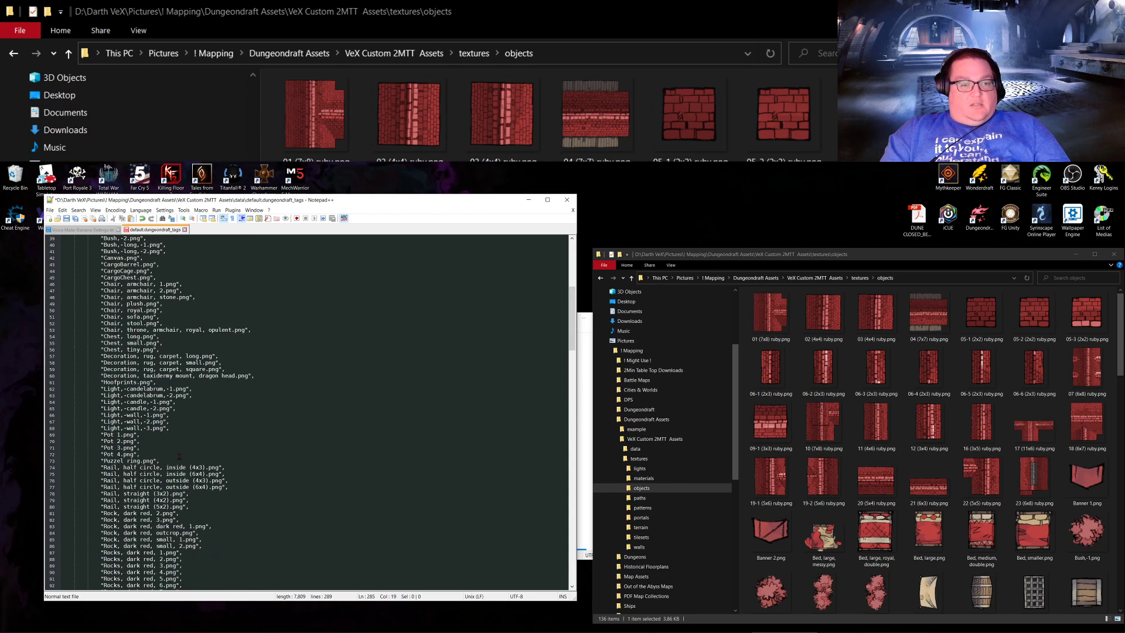
{"action": "scroll", "coordinate": [185, 426], "scroll_direction": "up", "scroll_amount": 13}
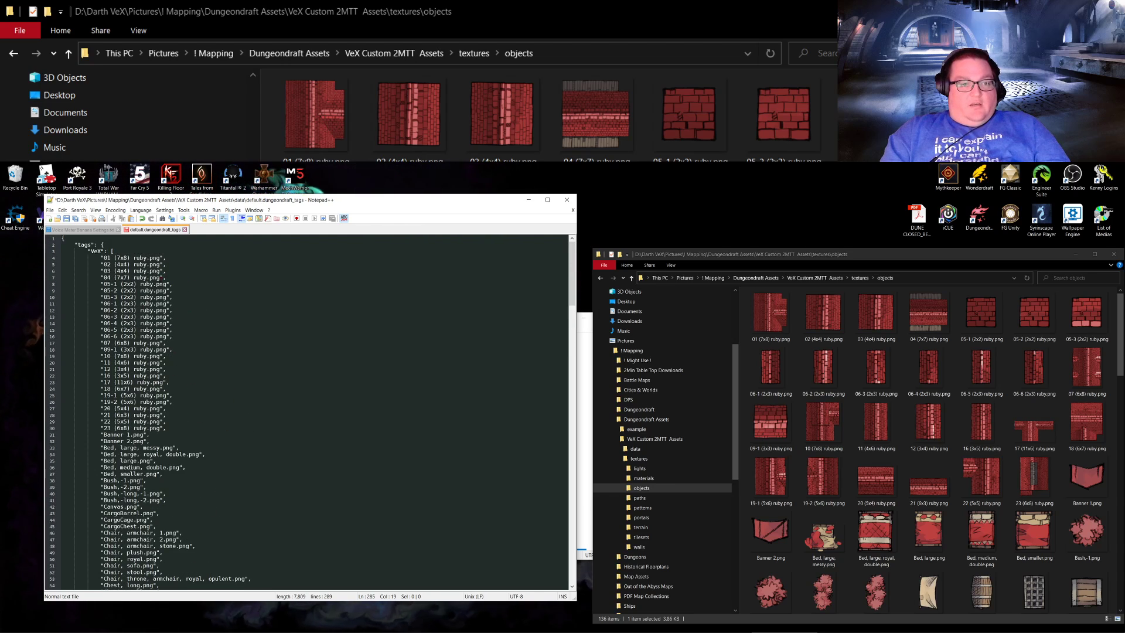
{"action": "scroll", "coordinate": [202, 450], "scroll_direction": "down", "scroll_amount": 17}
{"action": "scroll", "coordinate": [203, 450], "scroll_direction": "down", "scroll_amount": 20}
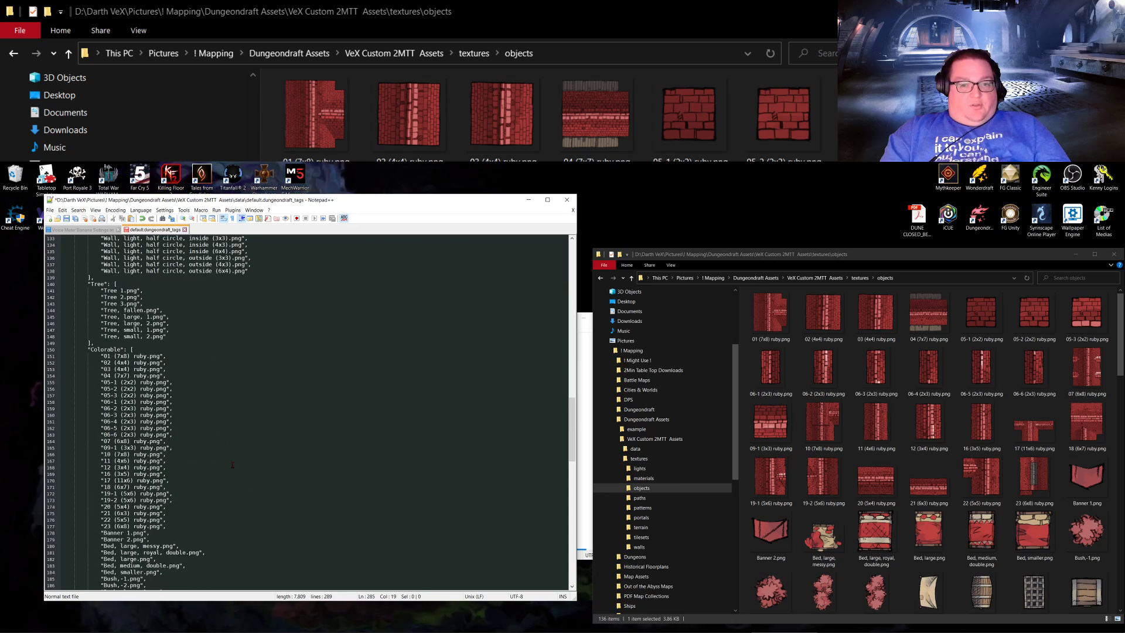
{"action": "scroll", "coordinate": [238, 465], "scroll_direction": "down", "scroll_amount": 7}
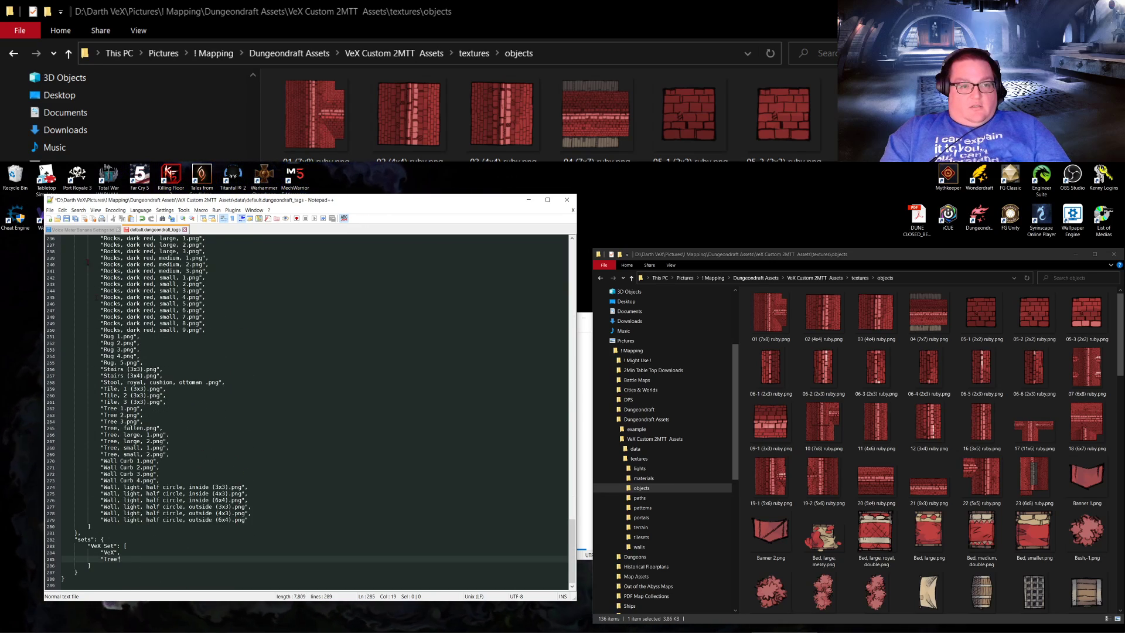
Step: Save the tags file and close the Command Prompt and objects.txt windows
{"action": "left_click", "coordinate": [67, 219]}
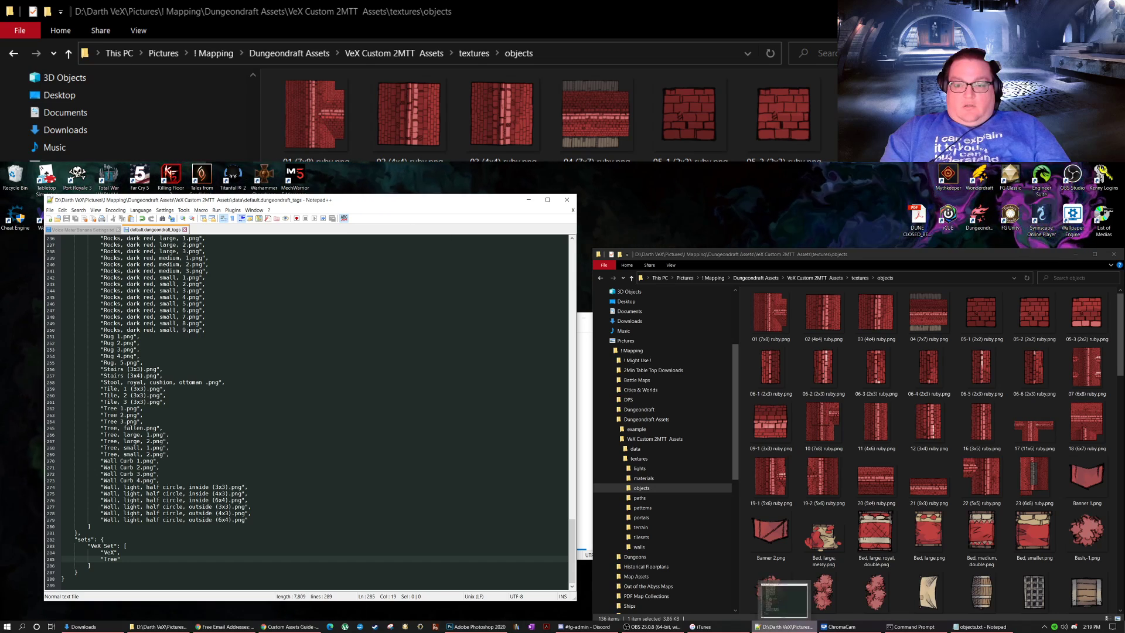
{"action": "left_click", "coordinate": [913, 626]}
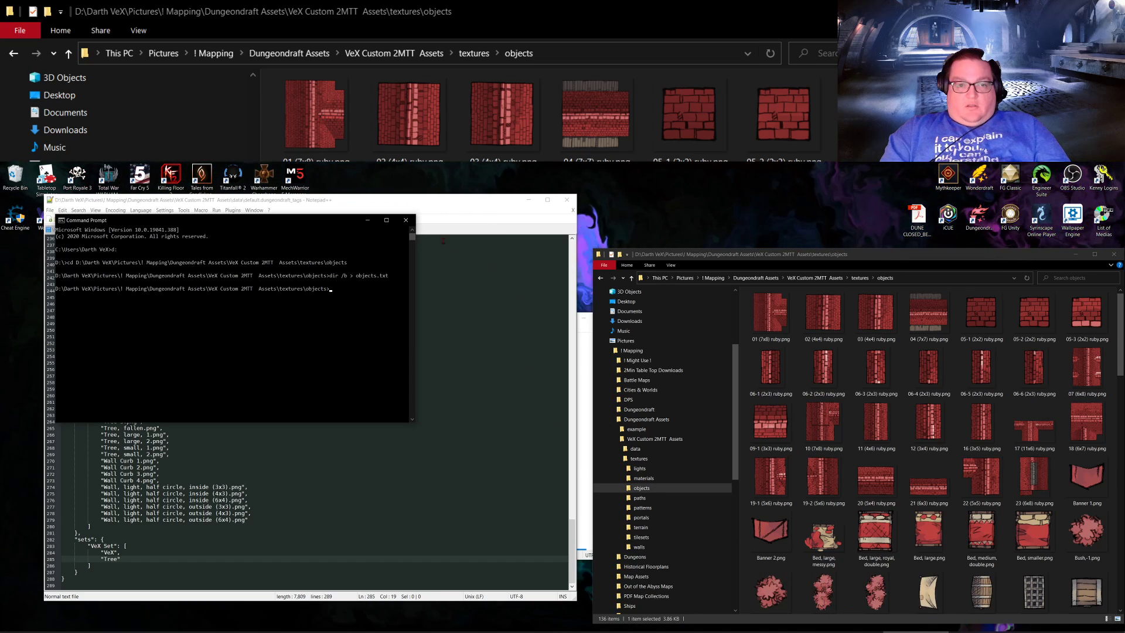
{"action": "left_click", "coordinate": [406, 220]}
{"action": "left_click", "coordinate": [583, 420]}
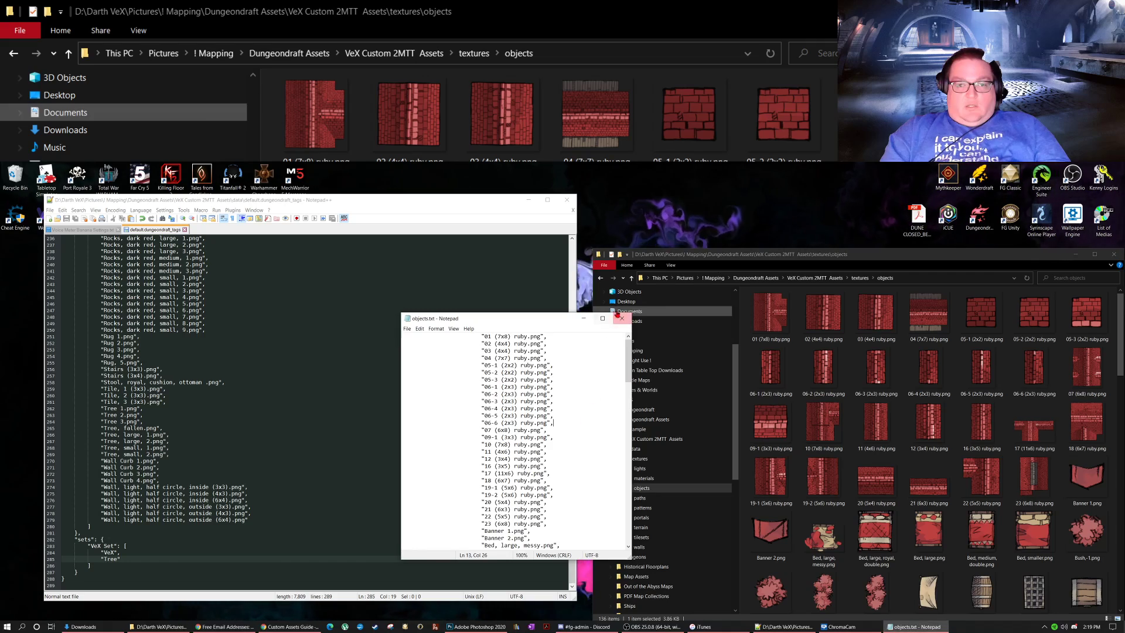
{"action": "left_click", "coordinate": [609, 320]}
Step: Delete objects.txt from the textures\objects folder of the custom asset pack
{"action": "scroll", "coordinate": [880, 530], "scroll_direction": "down", "scroll_amount": 10}
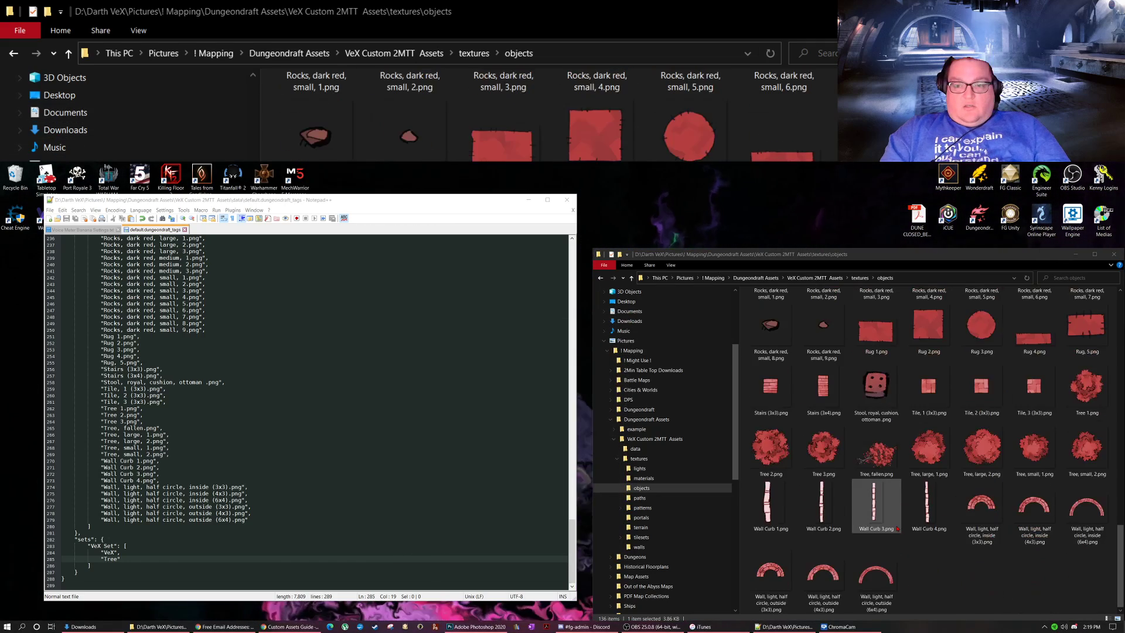
{"action": "scroll", "coordinate": [879, 531], "scroll_direction": "up", "scroll_amount": 10}
{"action": "scroll", "coordinate": [882, 465], "scroll_direction": "down", "scroll_amount": 8}
{"action": "key", "text": "Delete"}
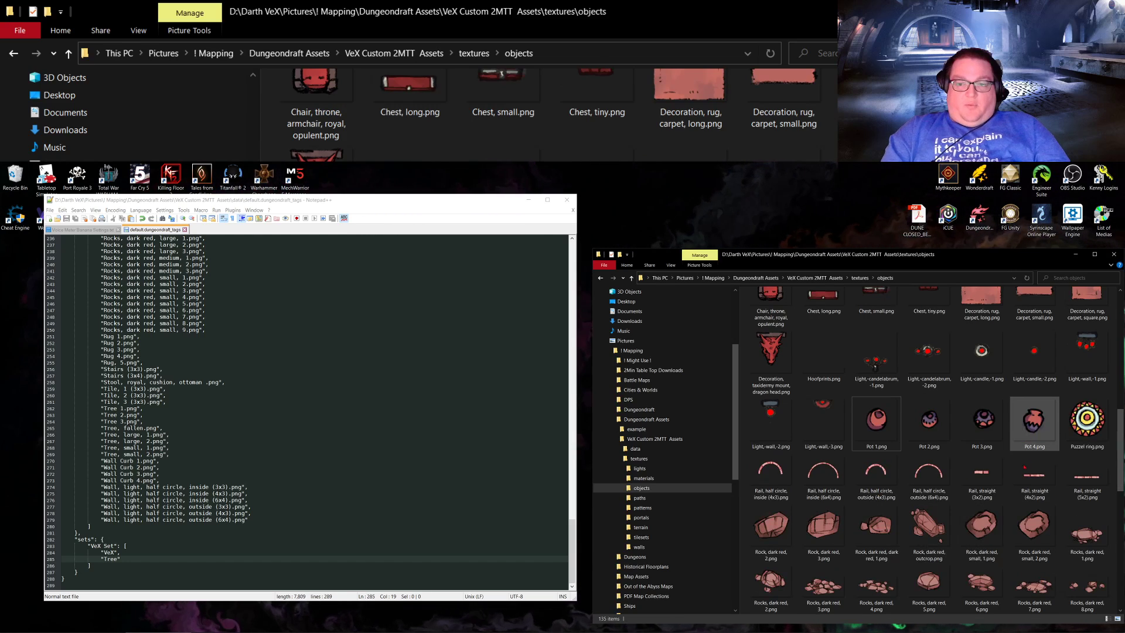
{"action": "scroll", "coordinate": [938, 529], "scroll_direction": "down", "scroll_amount": 5}
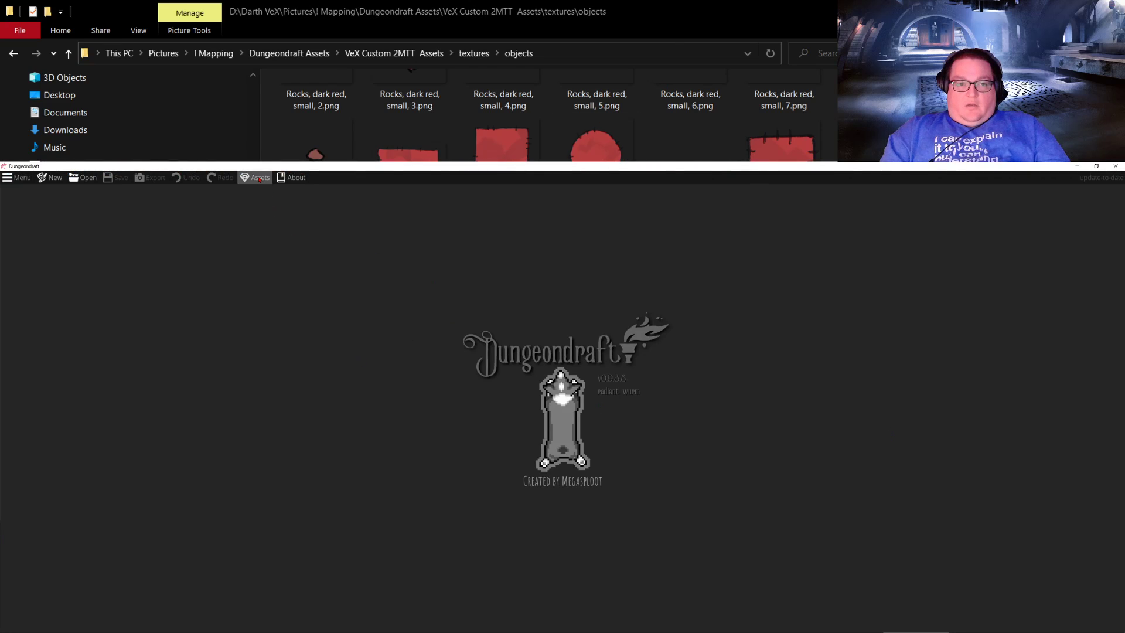
Step: In Dungeondraft, disable every enabled custom asset pack from CSA - Community Suggested Assets down to 2-Minute Tabletop River and Water Assets
{"action": "left_click", "coordinate": [265, 178]}
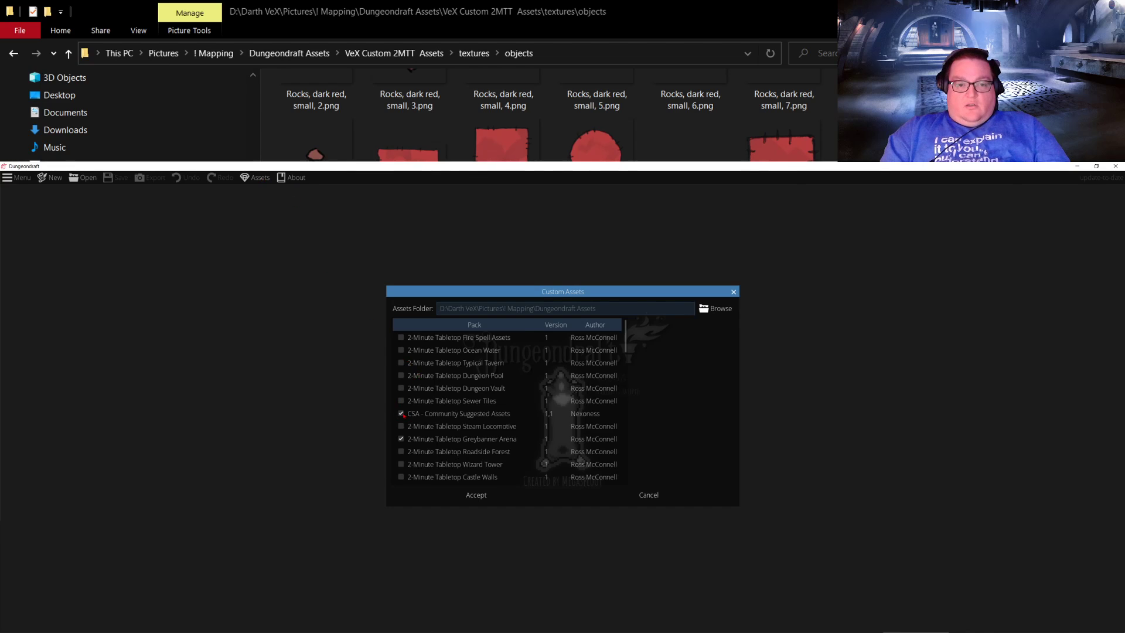
{"action": "mouse_move", "coordinate": [403, 439]}
{"action": "scroll", "coordinate": [413, 443], "scroll_direction": "down", "scroll_amount": 3}
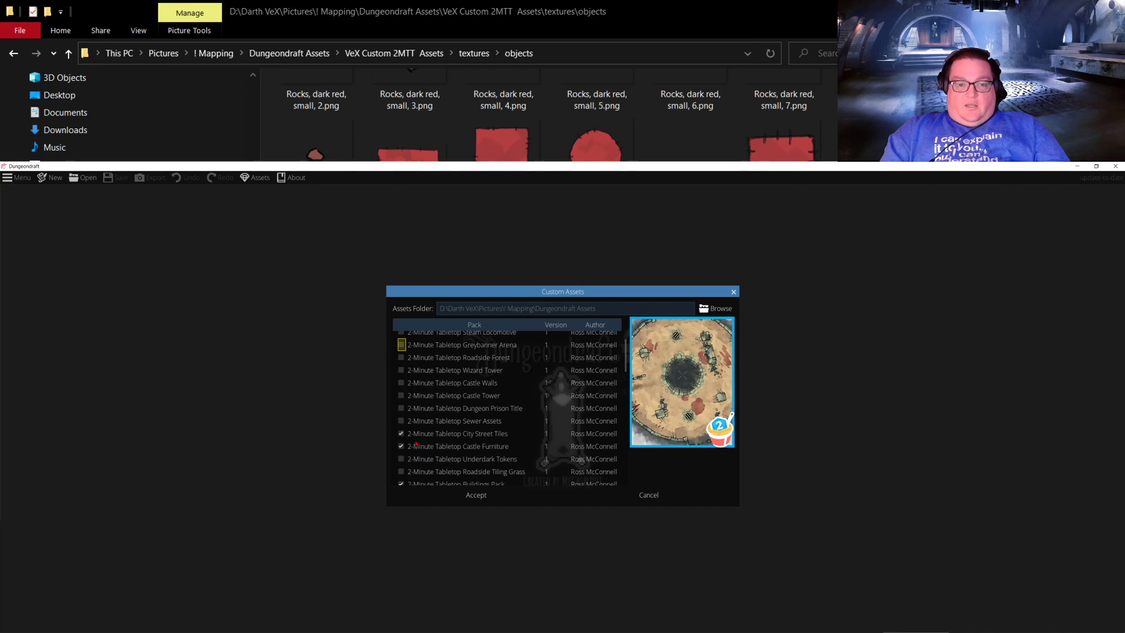
{"action": "scroll", "coordinate": [404, 453], "scroll_direction": "down", "scroll_amount": 2}
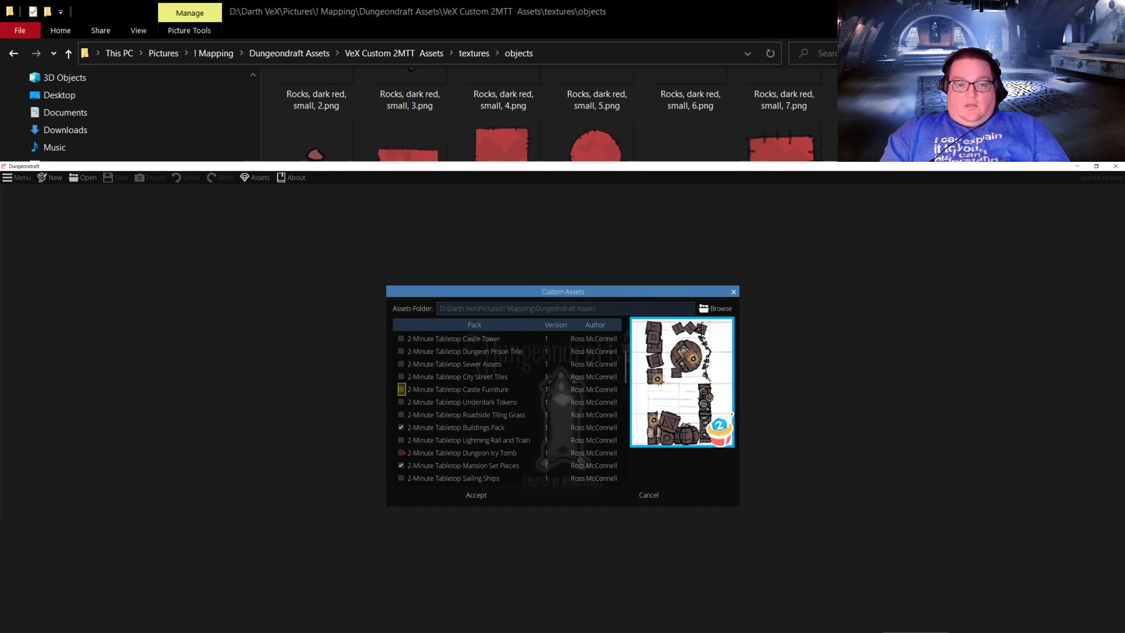
{"action": "mouse_move", "coordinate": [399, 467]}
{"action": "scroll", "coordinate": [394, 410], "scroll_direction": "down", "scroll_amount": 5}
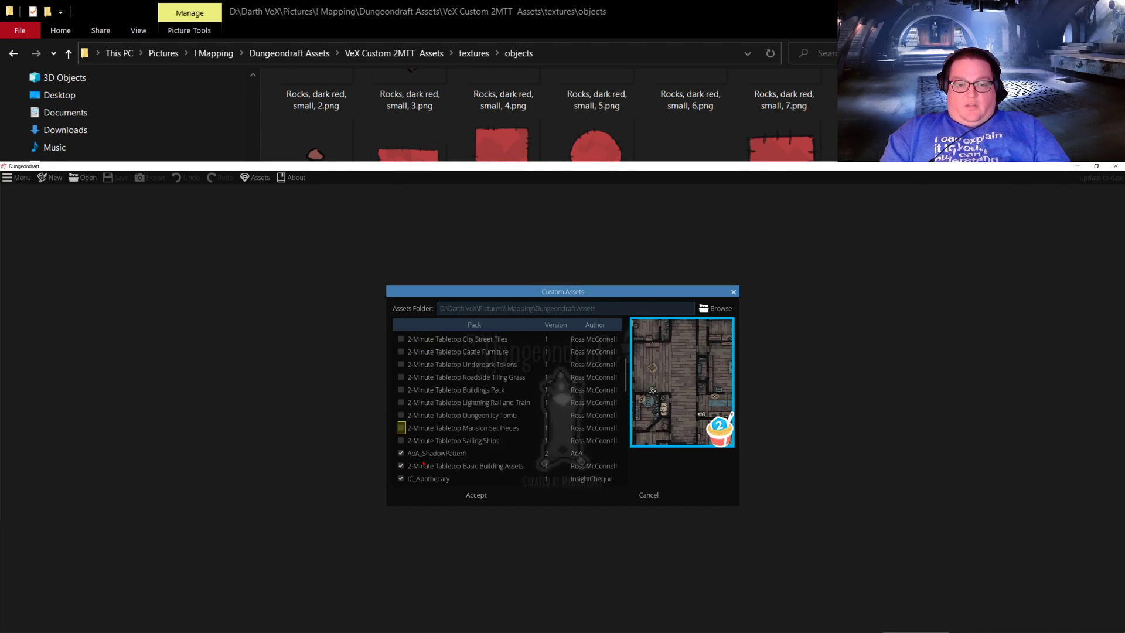
{"action": "left_click", "coordinate": [401, 371]}
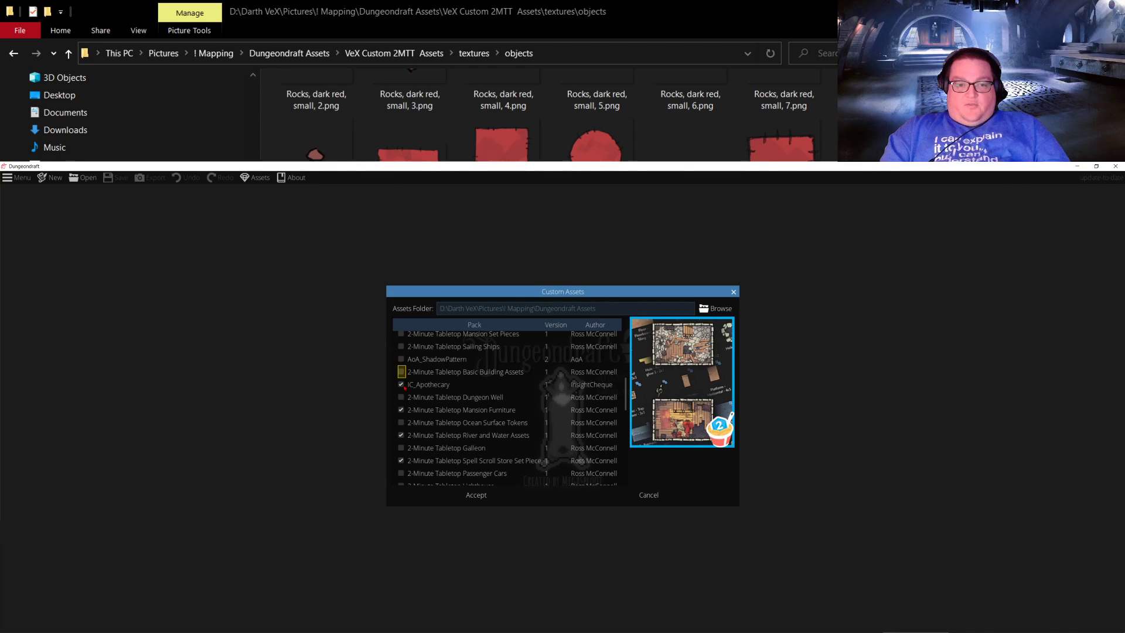
{"action": "left_click", "coordinate": [402, 385]}
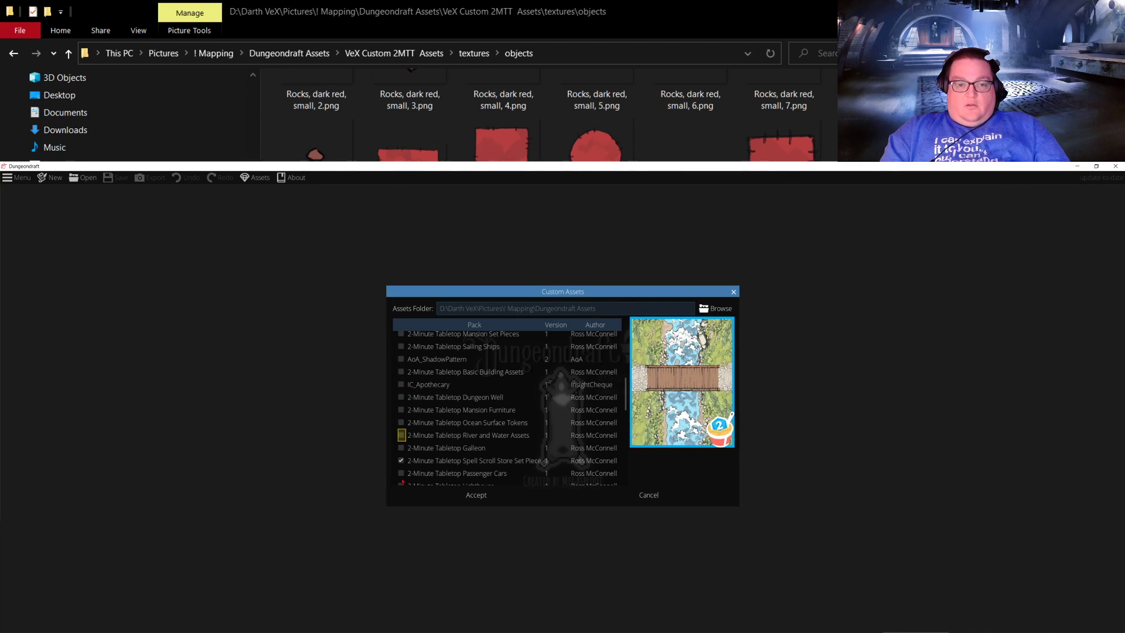
Step: Disable the 2-Minute Tabletop Spell Scroll Store Set Pieces, Dungeon Room Builder, Delightful Dwelling, Camp Tokens, Bandit Camp and Treasure packs
{"action": "mouse_move", "coordinate": [427, 460]}
{"action": "scroll", "coordinate": [426, 455], "scroll_direction": "down", "scroll_amount": 5}
{"action": "scroll", "coordinate": [426, 456], "scroll_direction": "down", "scroll_amount": 1}
{"action": "left_click", "coordinate": [401, 379]}
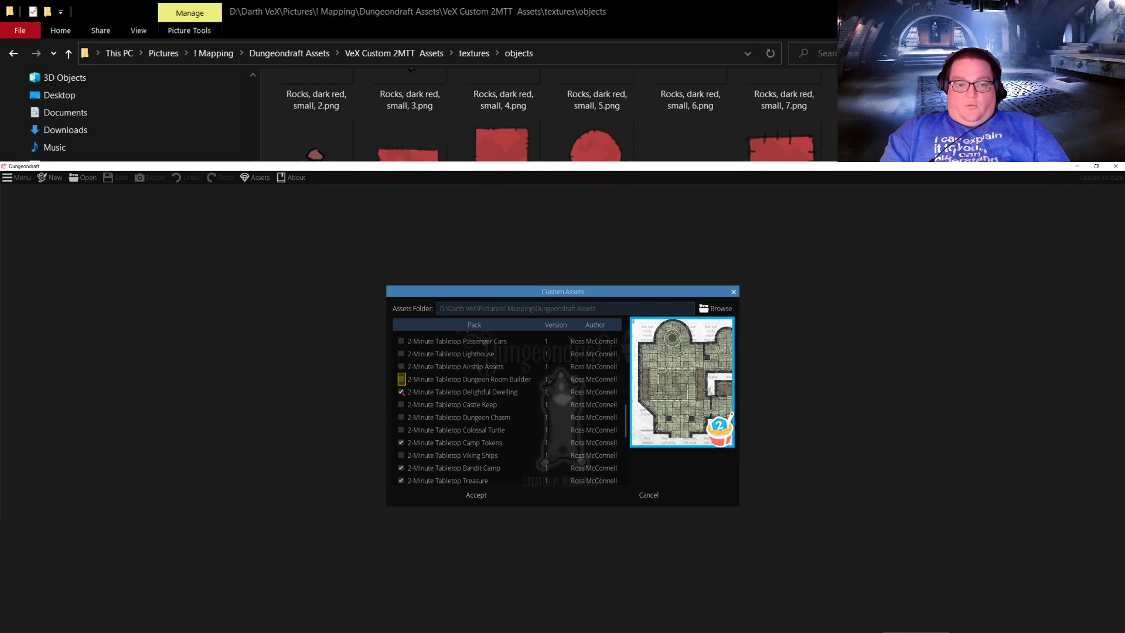
{"action": "left_click", "coordinate": [401, 442]}
{"action": "left_click", "coordinate": [402, 468]}
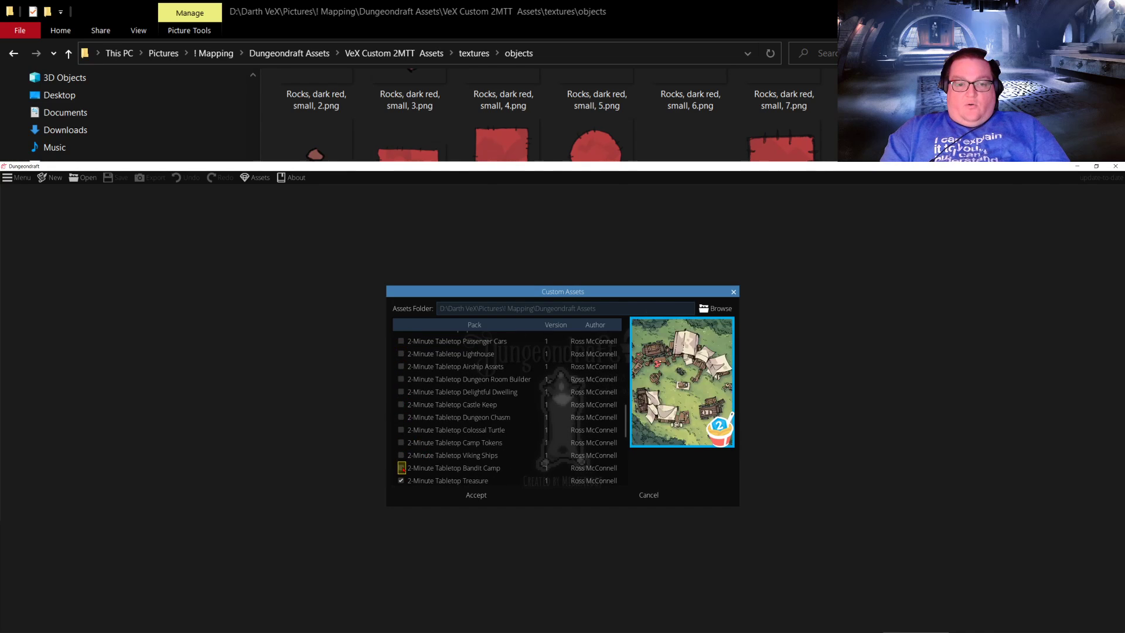
{"action": "left_click", "coordinate": [401, 481]}
Step: Disable the Simple Stable Set Pieces, Grass and Roads, Spacious Stable and General Goods Store packs, and accept the custom asset selection
{"action": "scroll", "coordinate": [501, 435], "scroll_direction": "down", "scroll_amount": 5}
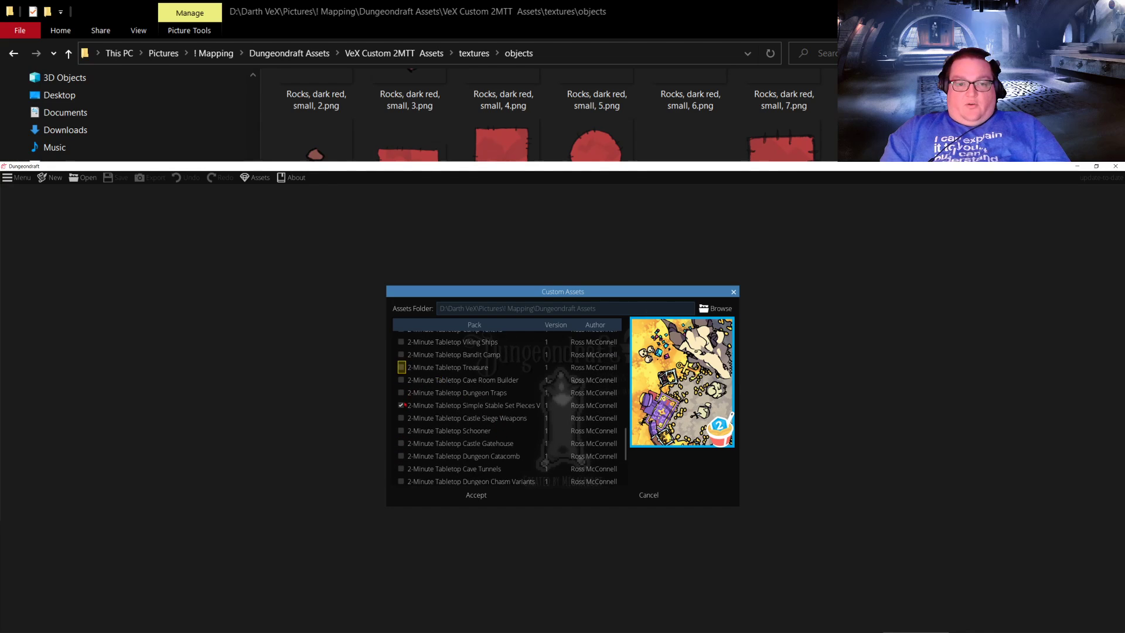
{"action": "left_click", "coordinate": [405, 405]}
{"action": "scroll", "coordinate": [474, 422], "scroll_direction": "down", "scroll_amount": 4}
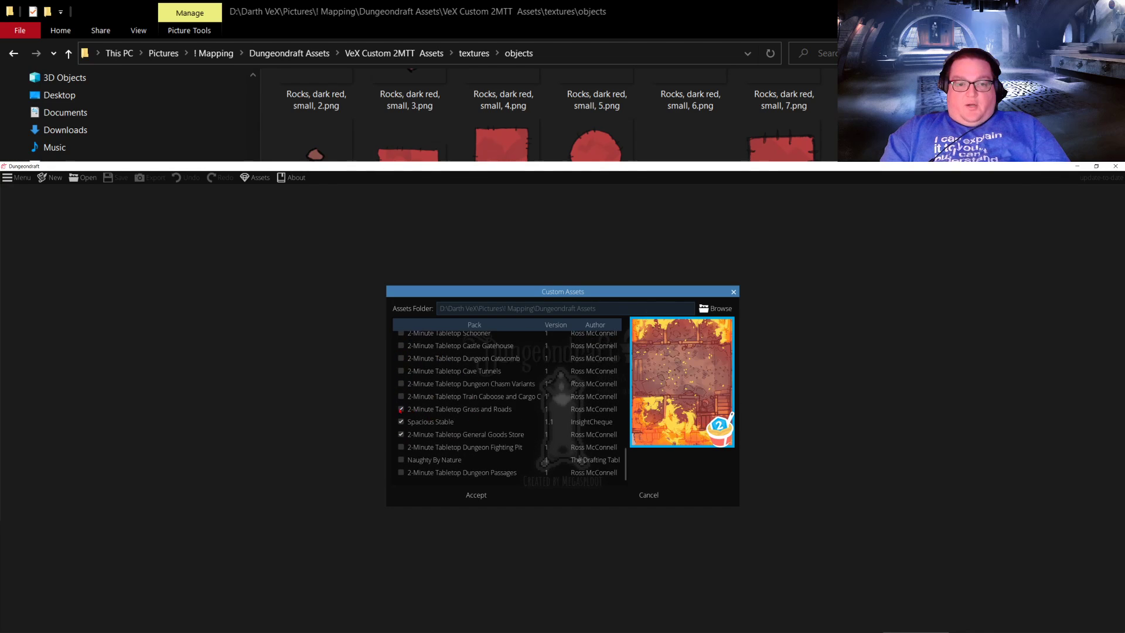
{"action": "left_click", "coordinate": [401, 409]}
{"action": "left_click", "coordinate": [401, 422]}
{"action": "left_click", "coordinate": [402, 434]}
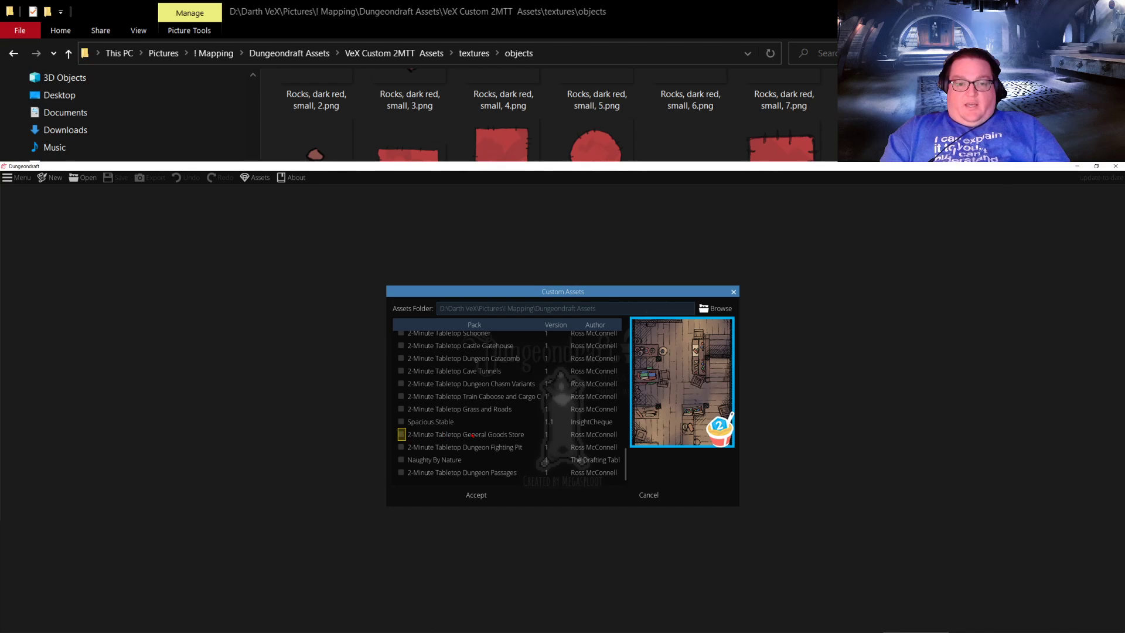
{"action": "scroll", "coordinate": [469, 433], "scroll_direction": "up", "scroll_amount": 10}
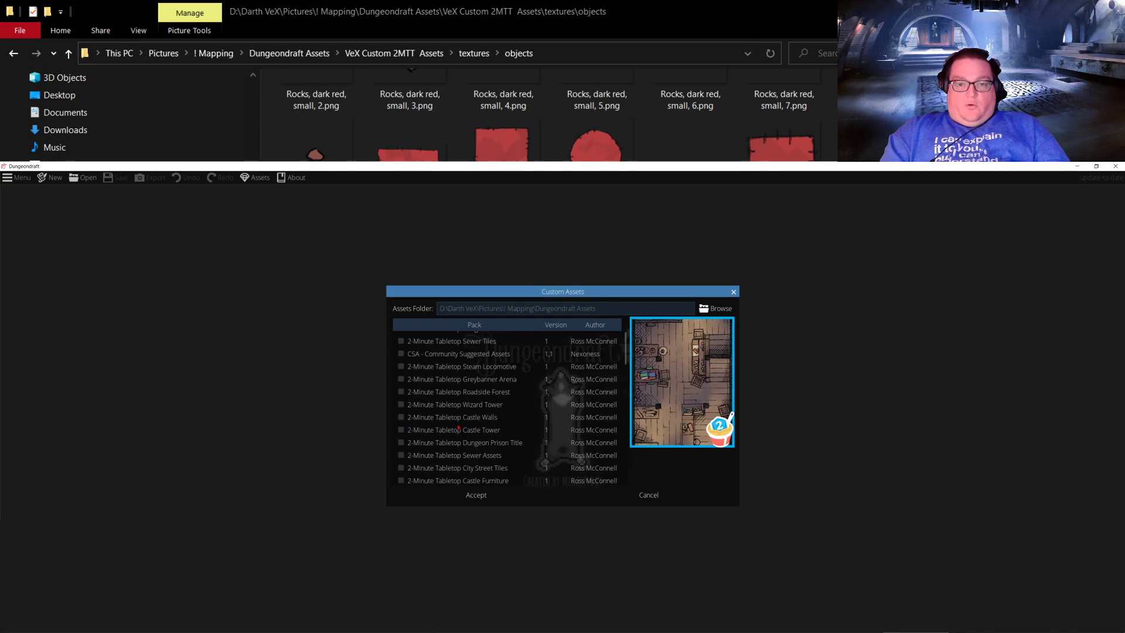
{"action": "scroll", "coordinate": [458, 428], "scroll_direction": "up", "scroll_amount": 2}
{"action": "left_click", "coordinate": [477, 495]}
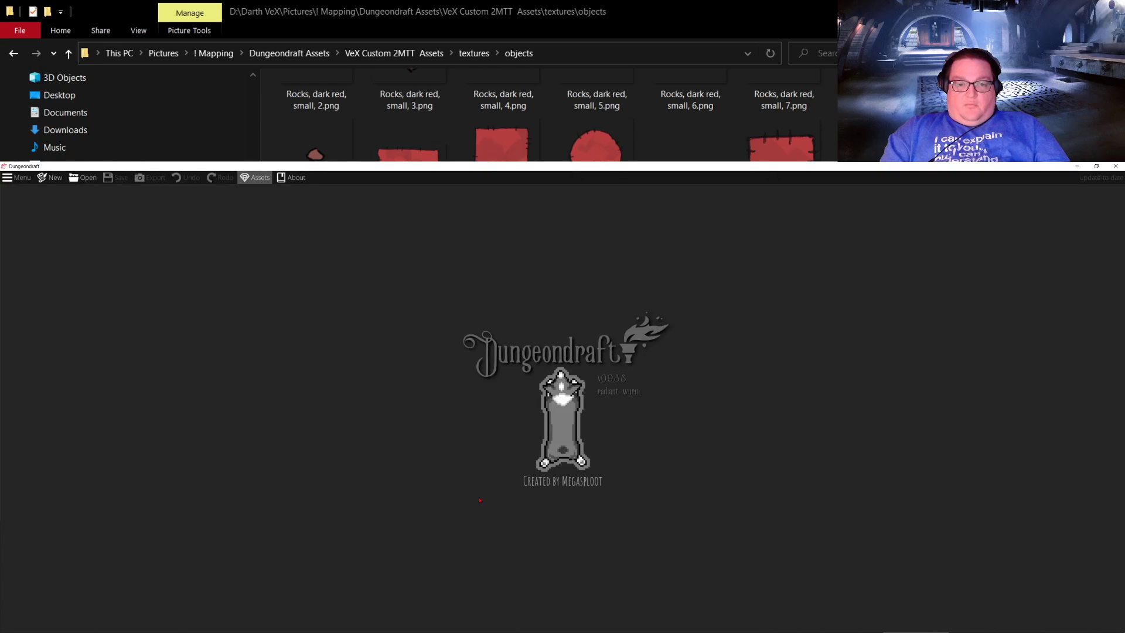
Step: Start packaging custom assets and choose the VeX Custom 2MTT Assets folder as the base folder
{"action": "left_click", "coordinate": [17, 177]}
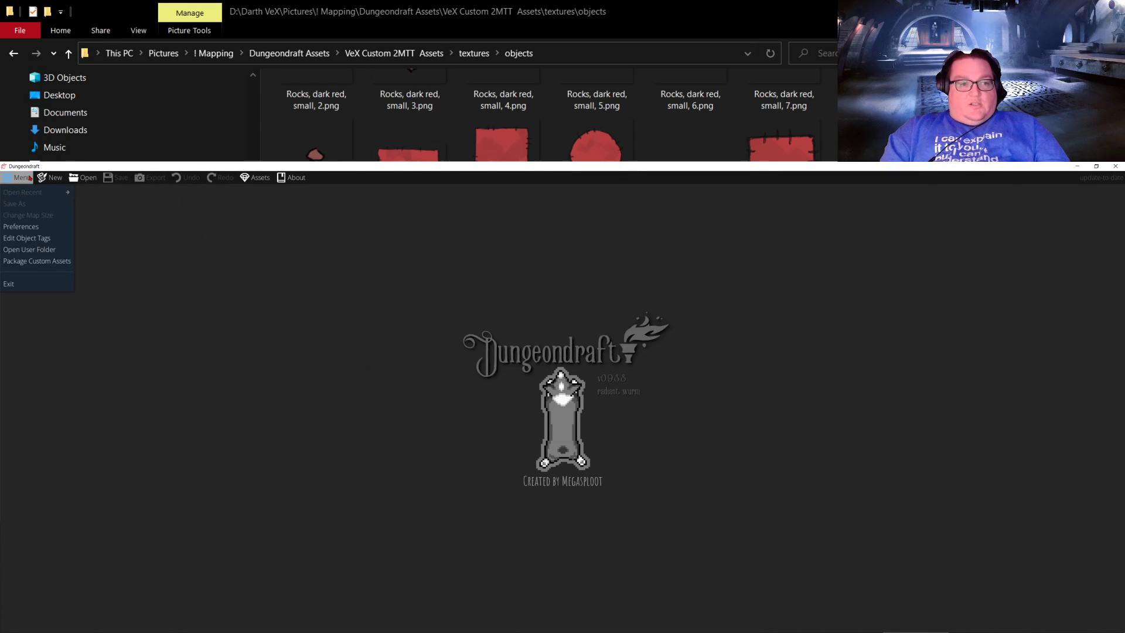
{"action": "left_click", "coordinate": [32, 261]}
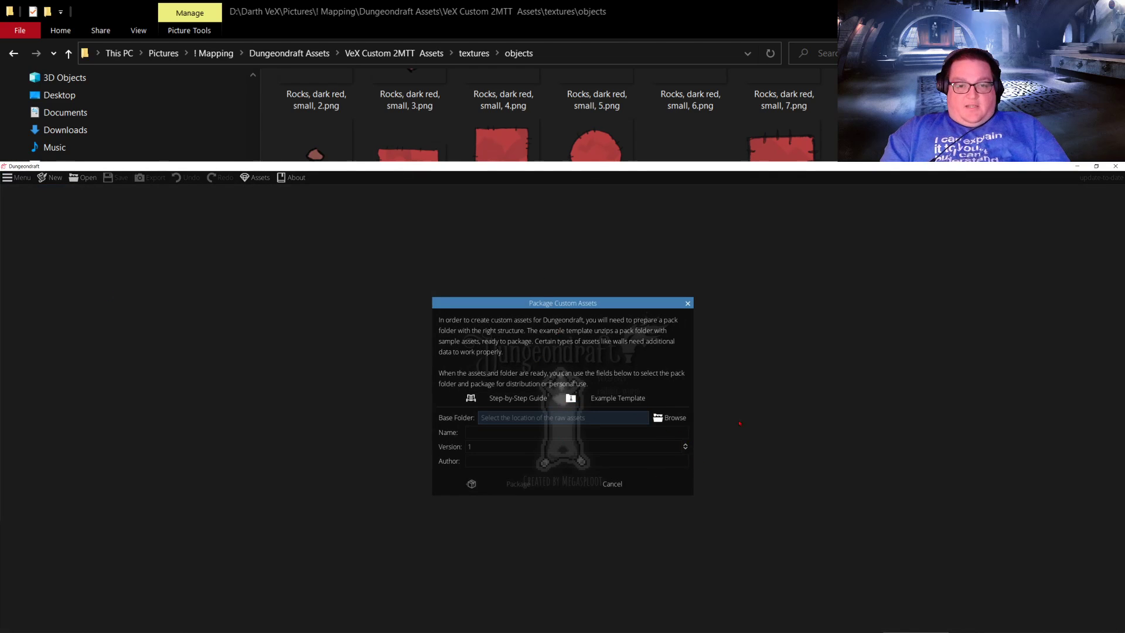
{"action": "left_click", "coordinate": [663, 420]}
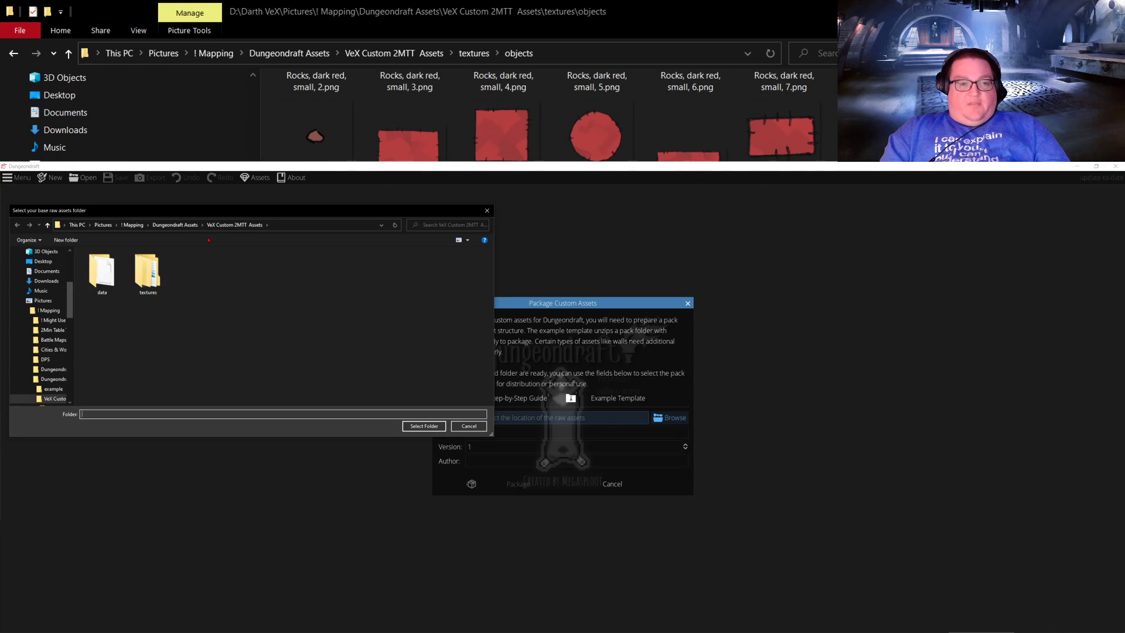
{"action": "left_click", "coordinate": [238, 225]}
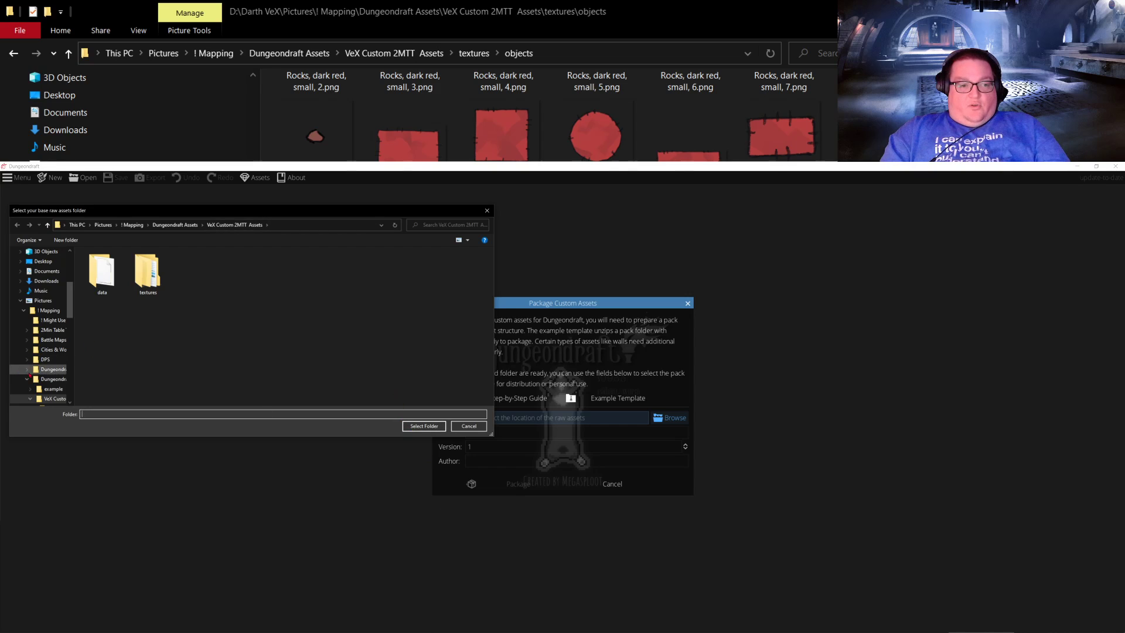
{"action": "left_click", "coordinate": [52, 379]}
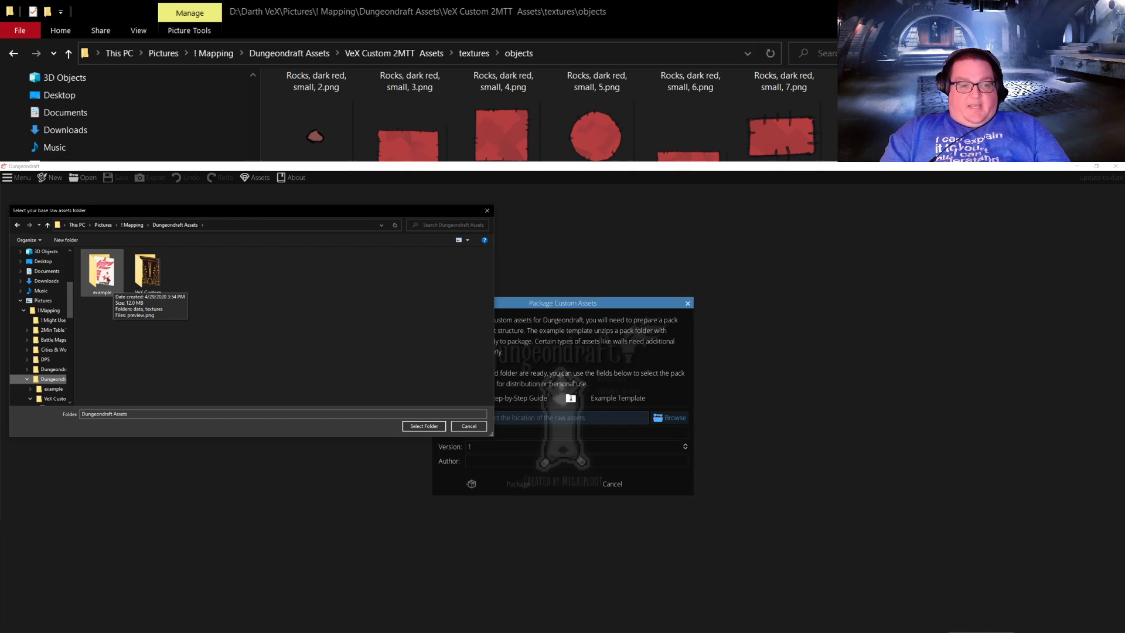
{"action": "double_click", "coordinate": [155, 271]}
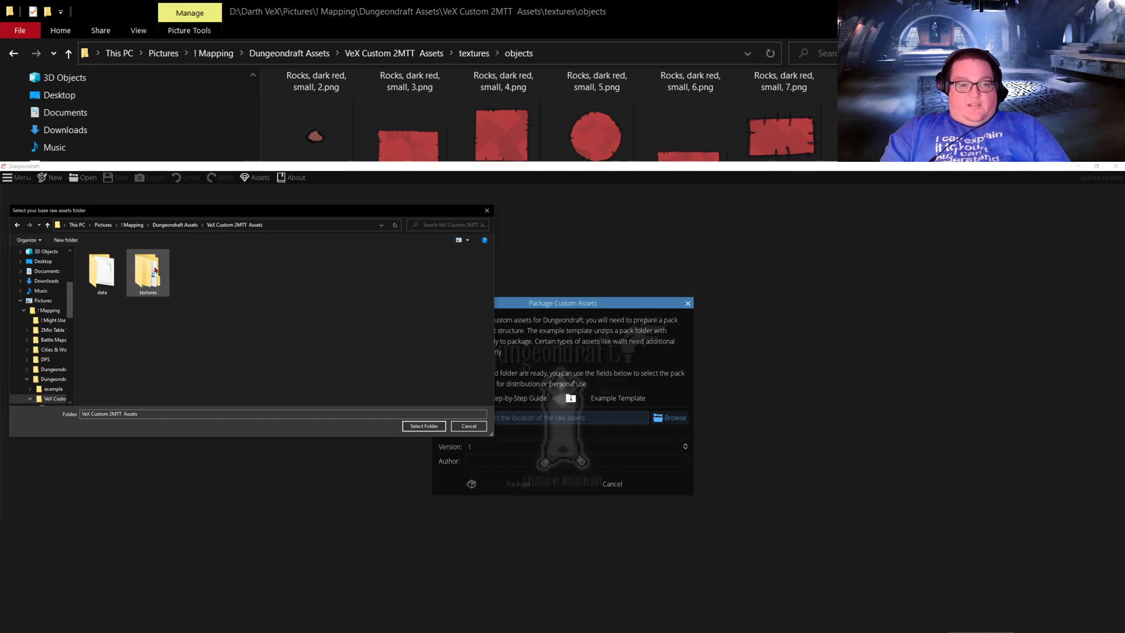
{"action": "left_click", "coordinate": [423, 426]}
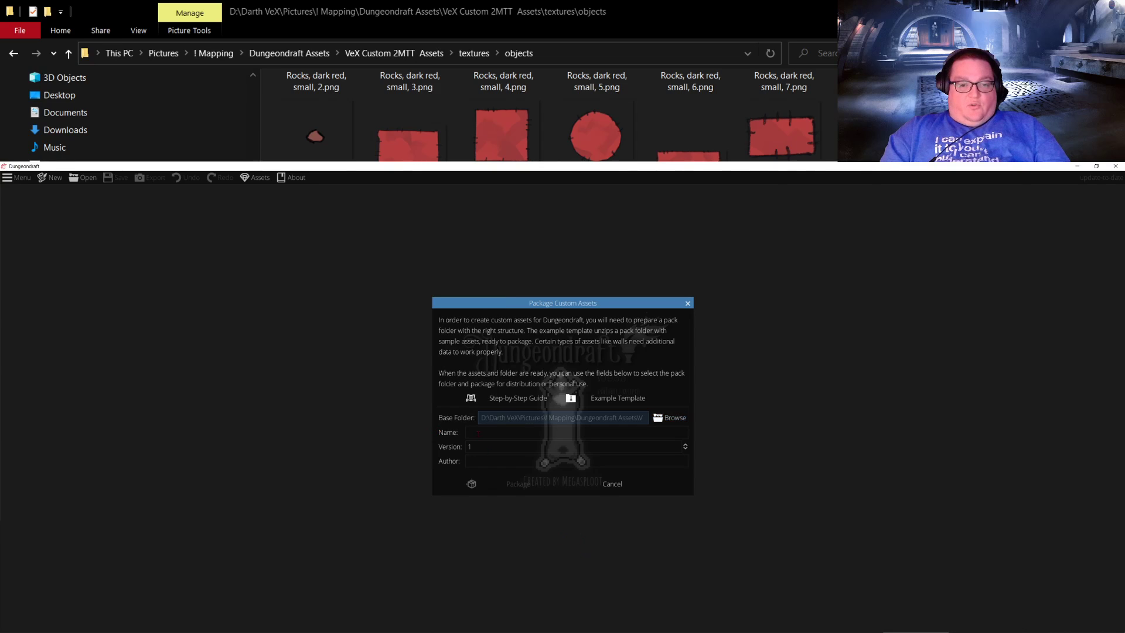
Step: Name the pack VeX Set, set its version to 1.4, and enter the author's name and alias with the note "(using 2MTT assets)"
{"action": "left_click", "coordinate": [490, 432]}
{"action": "type", "text": "Ve"}
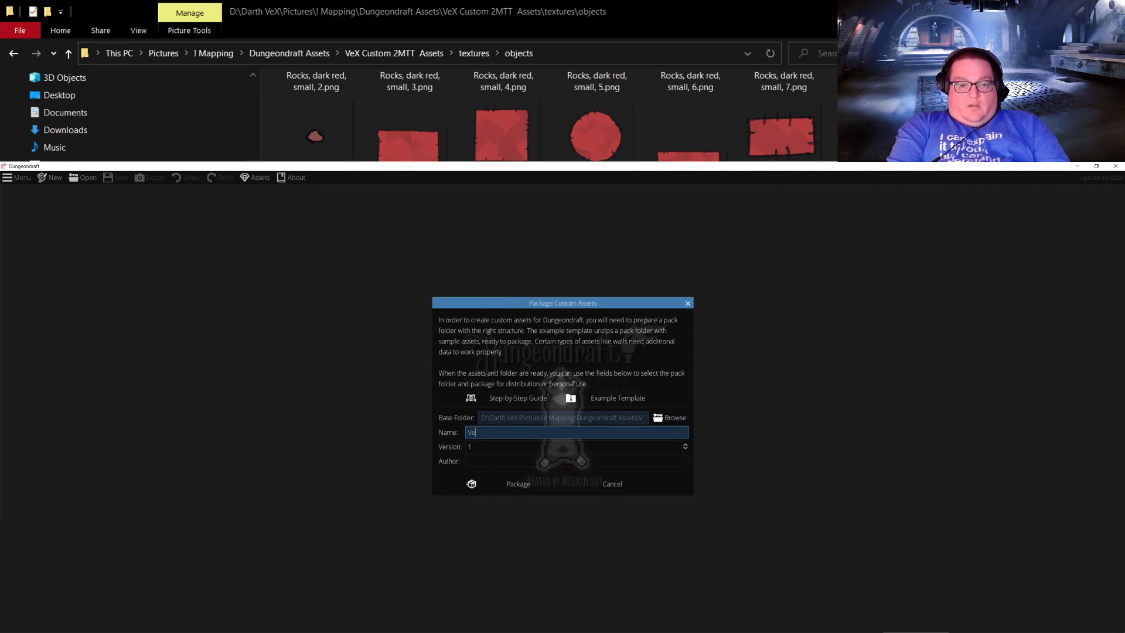
{"action": "type", "text": "X Set"}
{"action": "key", "text": "Tab"}
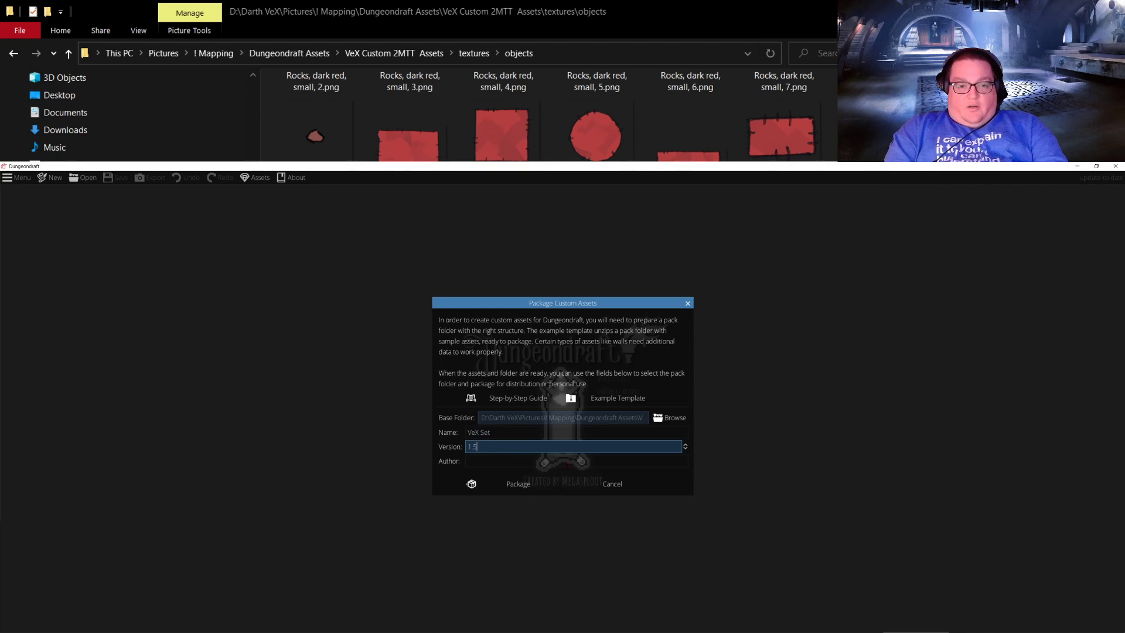
{"action": "type", "text": "1.4"}
{"action": "key", "text": "Tab"}
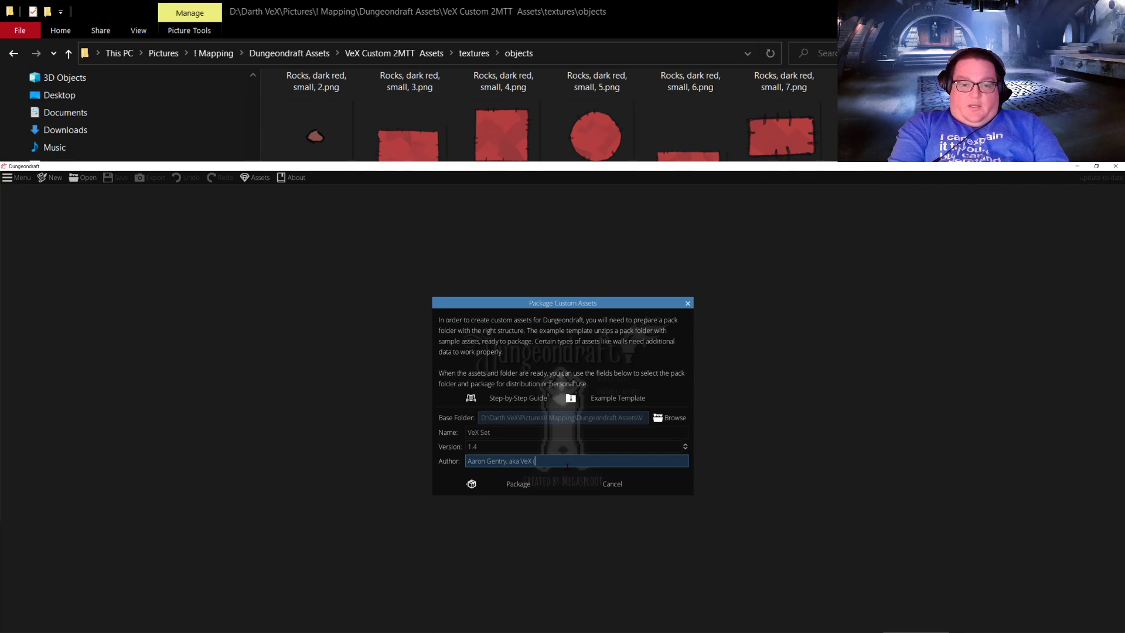
{"action": "type", "text": "Aaron Gentry, aka VeX (using 2MTT assets"}
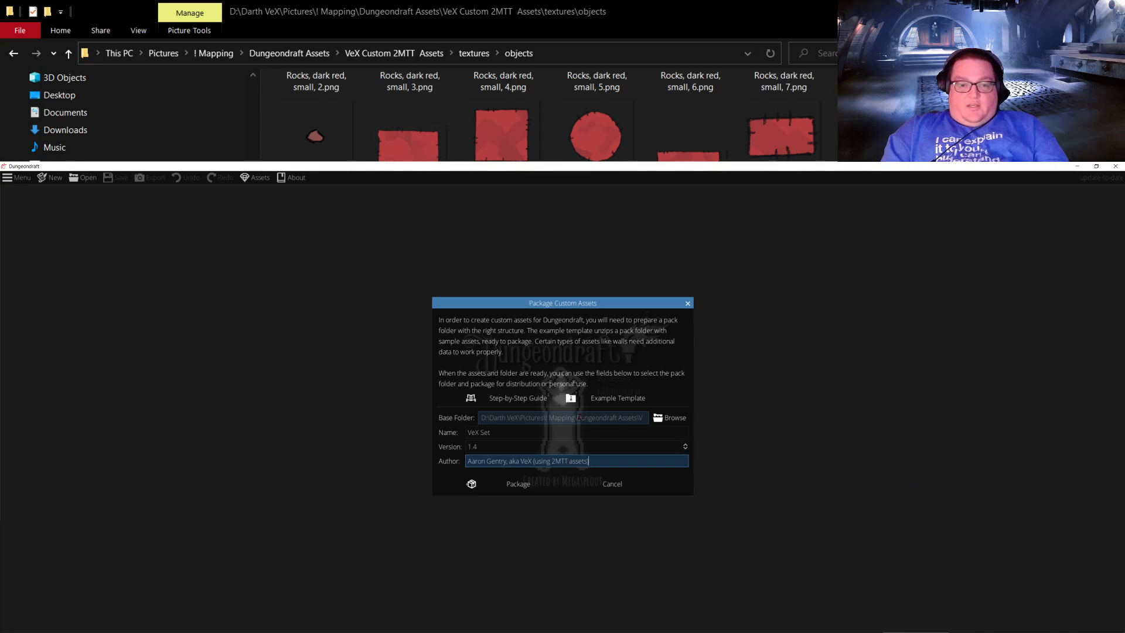
Step: Build the VeX Set asset package and dismiss the completion notice
{"action": "left_click", "coordinate": [528, 487]}
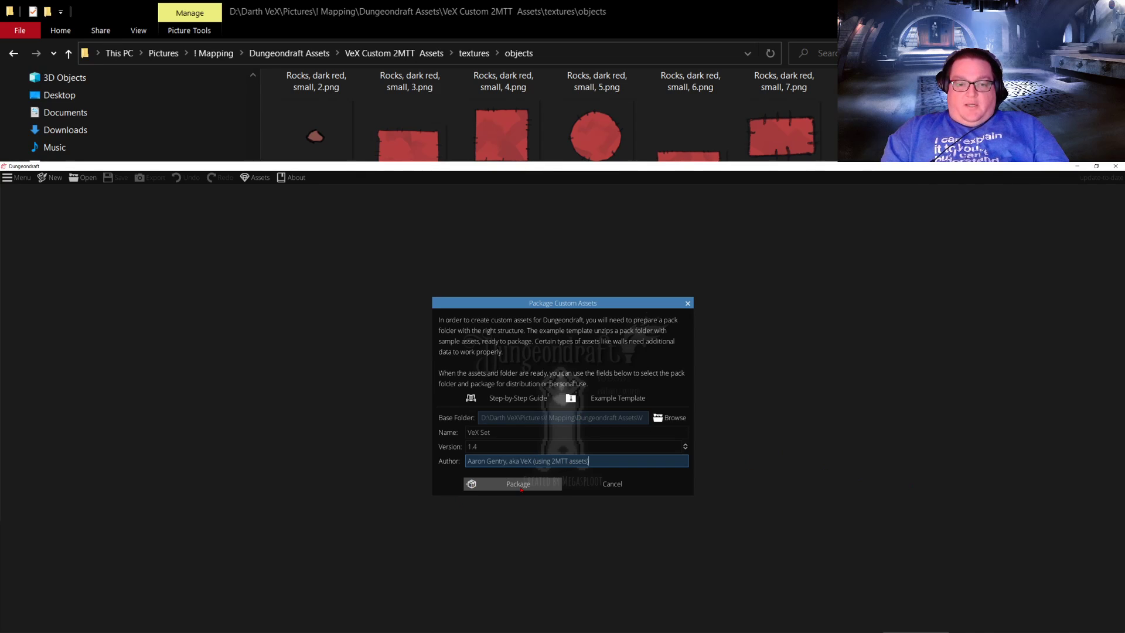
{"action": "left_click", "coordinate": [522, 486]}
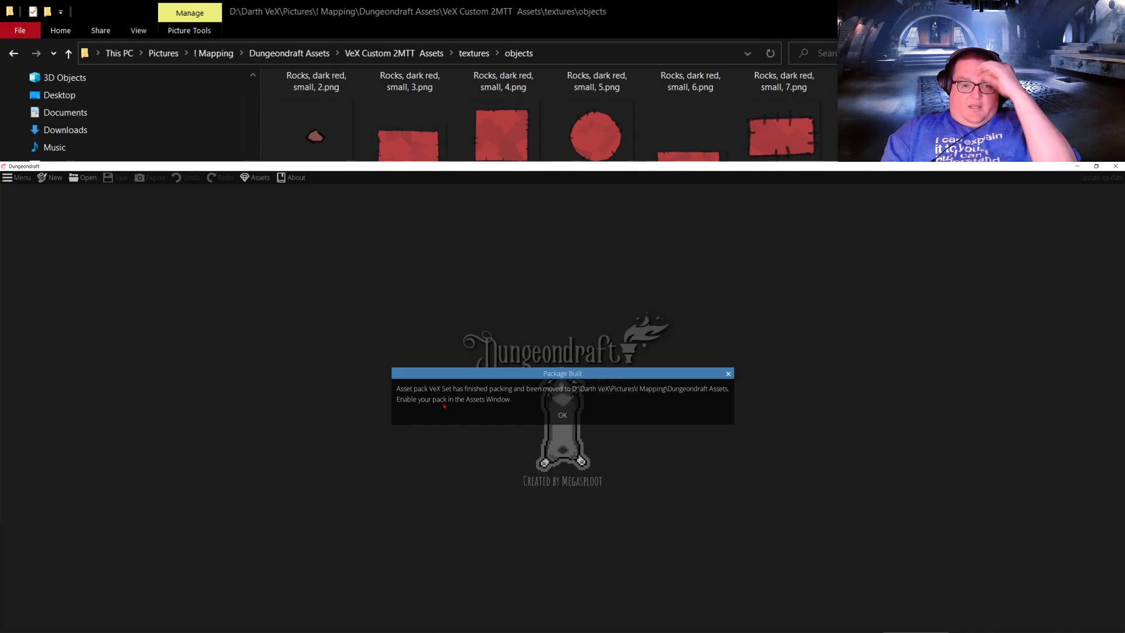
{"action": "left_click", "coordinate": [563, 415]}
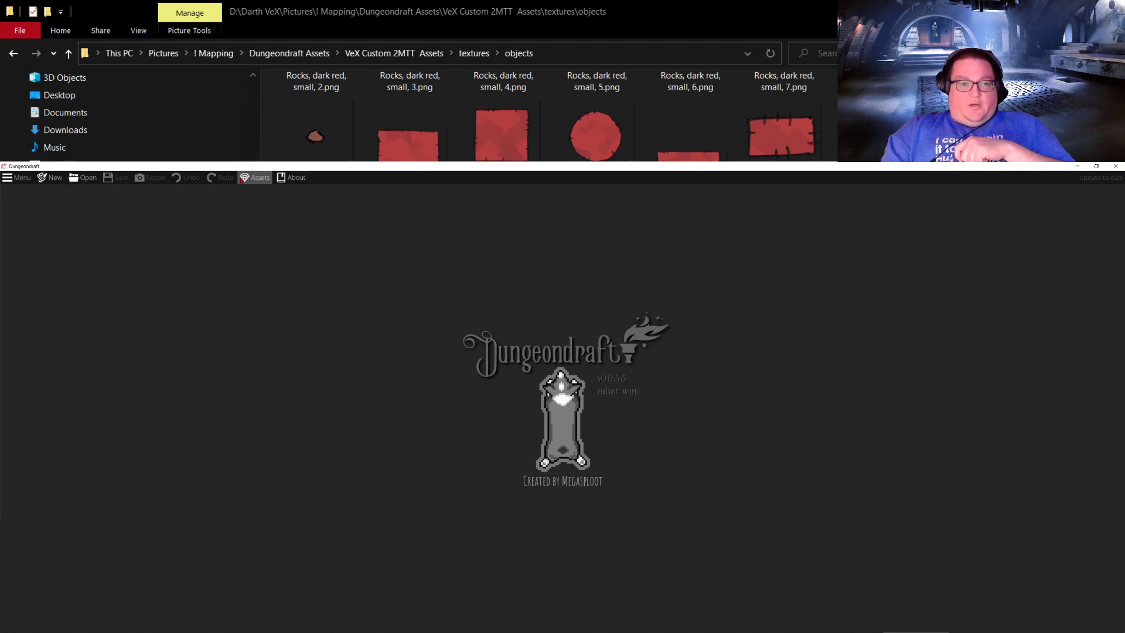
Step: Enable the VeX Set pack in the custom assets list and accept the selection
{"action": "left_click", "coordinate": [242, 180]}
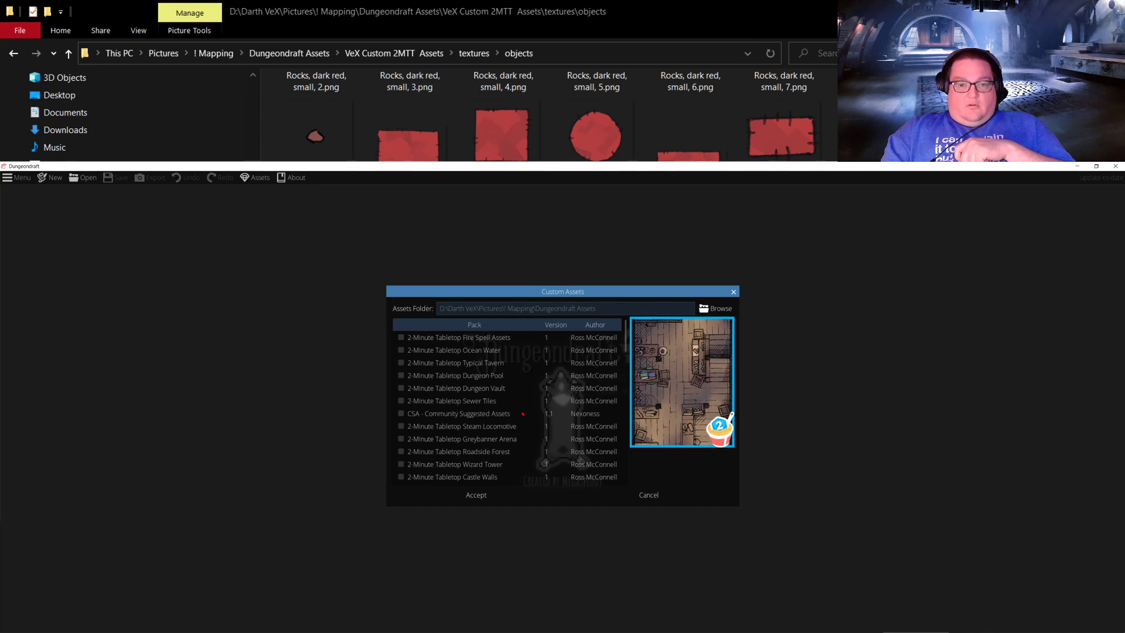
{"action": "scroll", "coordinate": [523, 414], "scroll_direction": "down", "scroll_amount": 8}
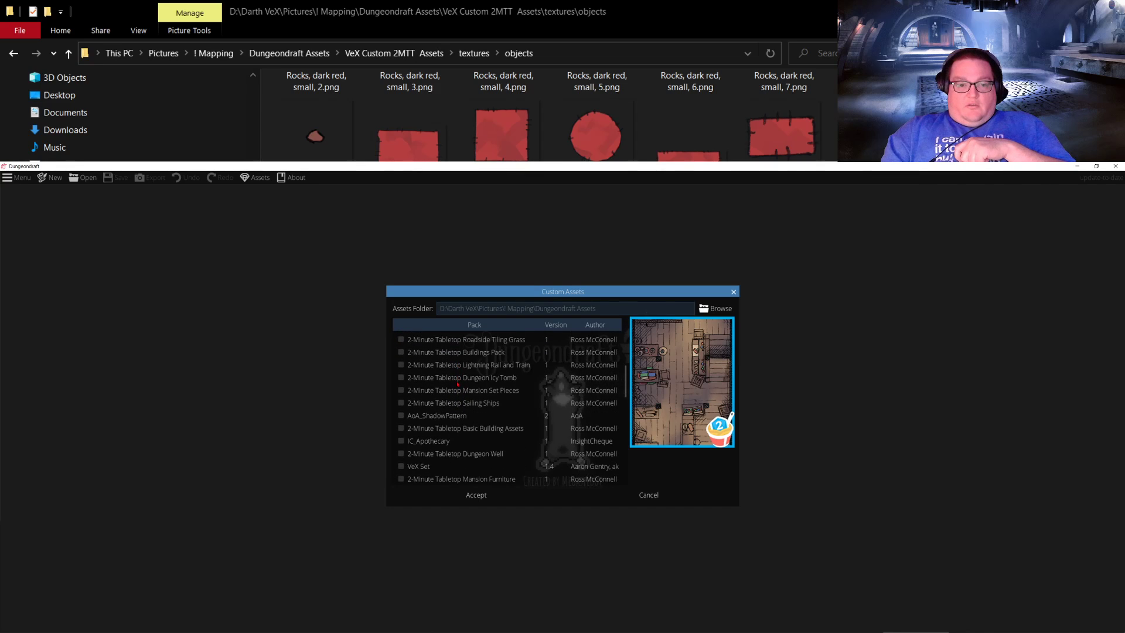
{"action": "scroll", "coordinate": [410, 439], "scroll_direction": "down", "scroll_amount": 1}
{"action": "left_click", "coordinate": [402, 449]}
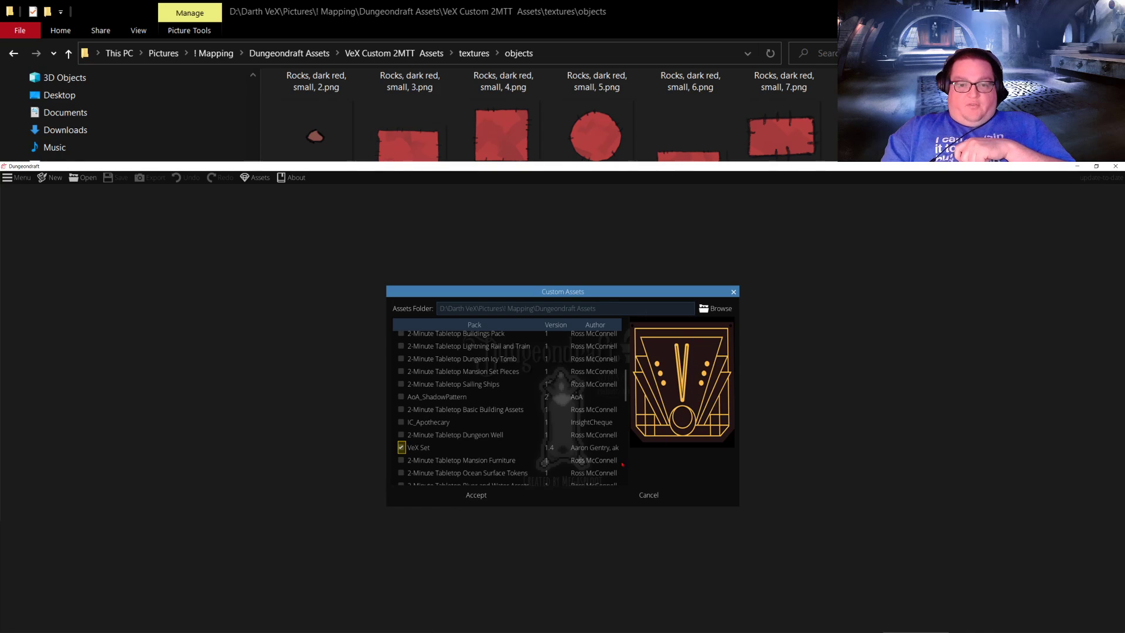
{"action": "left_click", "coordinate": [475, 496]}
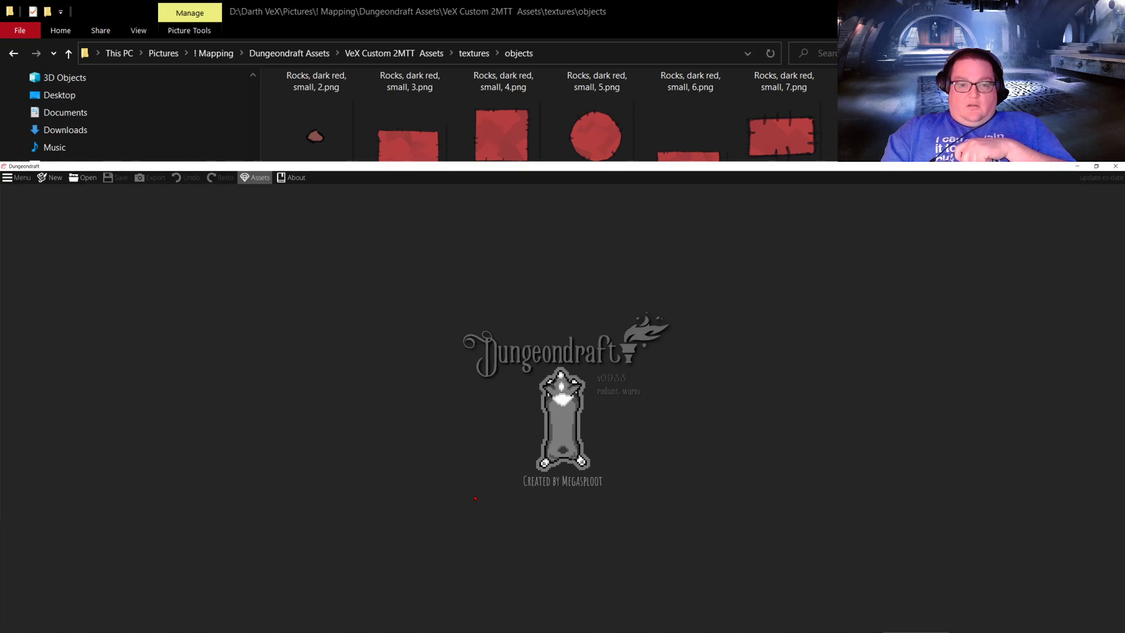
Step: Create a new map of 30 by 30 tiles and activate the Object Tool
{"action": "left_click", "coordinate": [48, 178]}
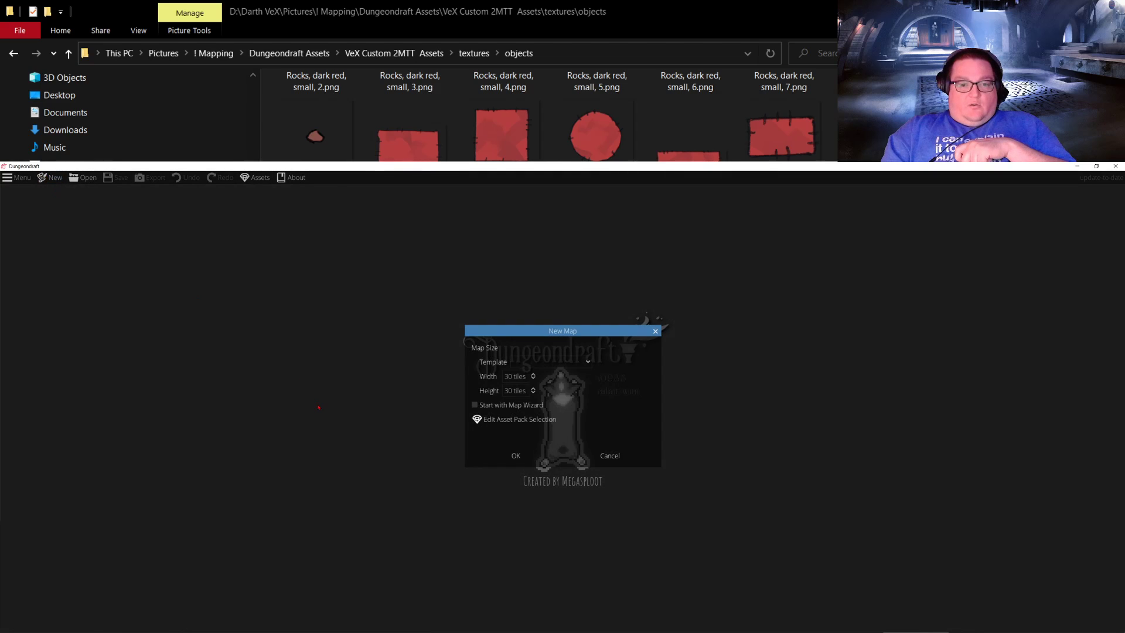
{"action": "left_click", "coordinate": [516, 456]}
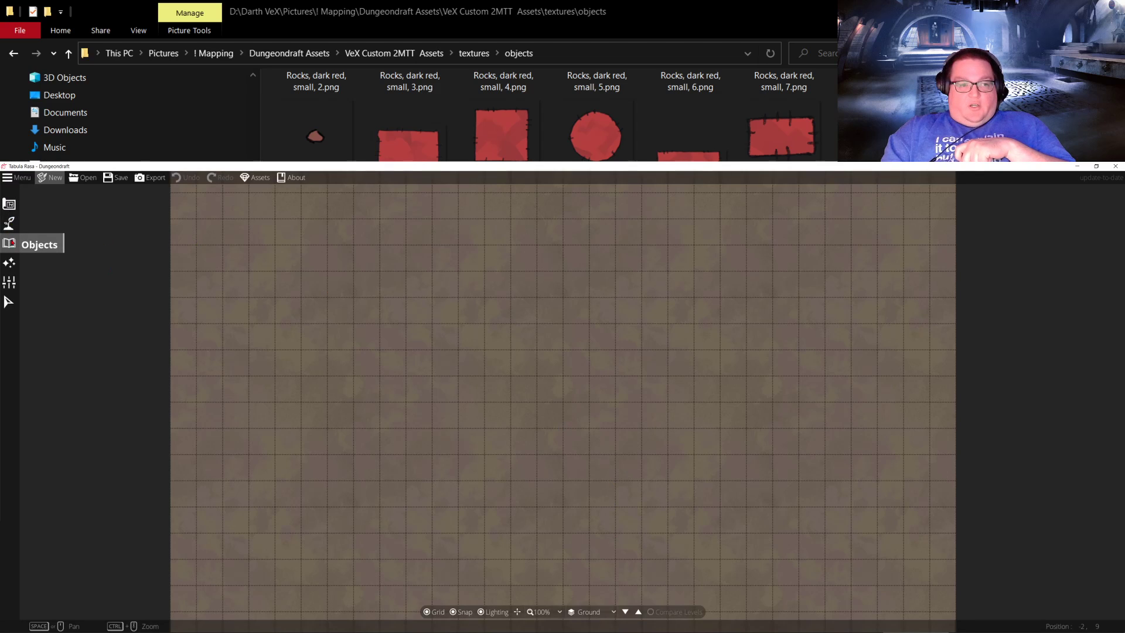
{"action": "left_click", "coordinate": [9, 244]}
{"action": "left_click", "coordinate": [47, 220]}
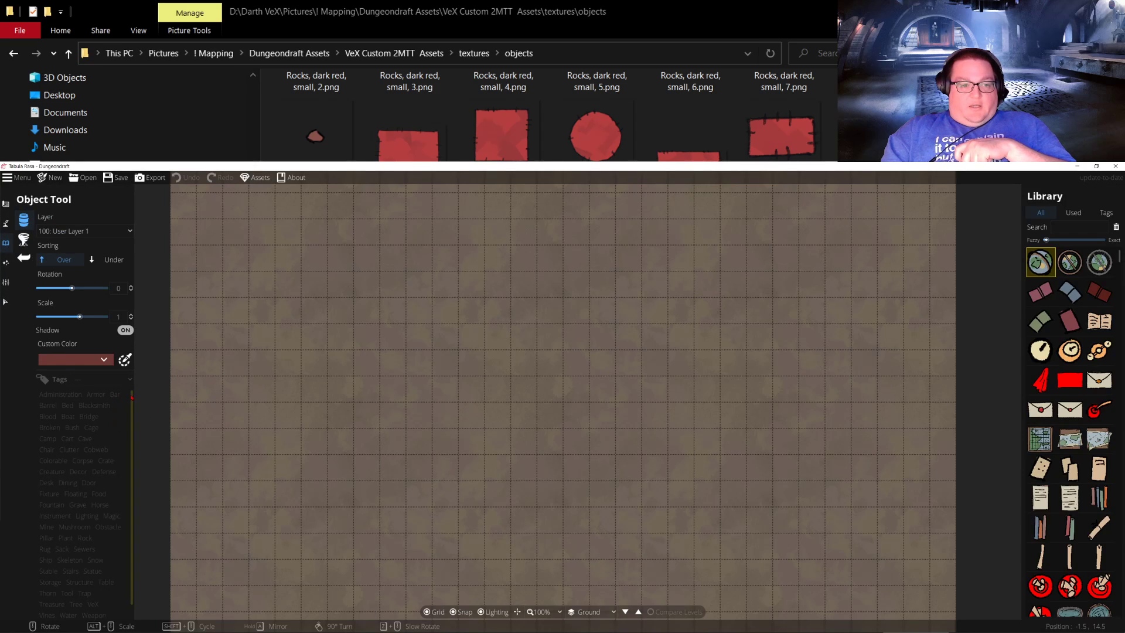
Step: Filter the object library by the Tree tag and examine the tagged objects
{"action": "left_click", "coordinate": [135, 415]}
{"action": "left_click", "coordinate": [131, 415]}
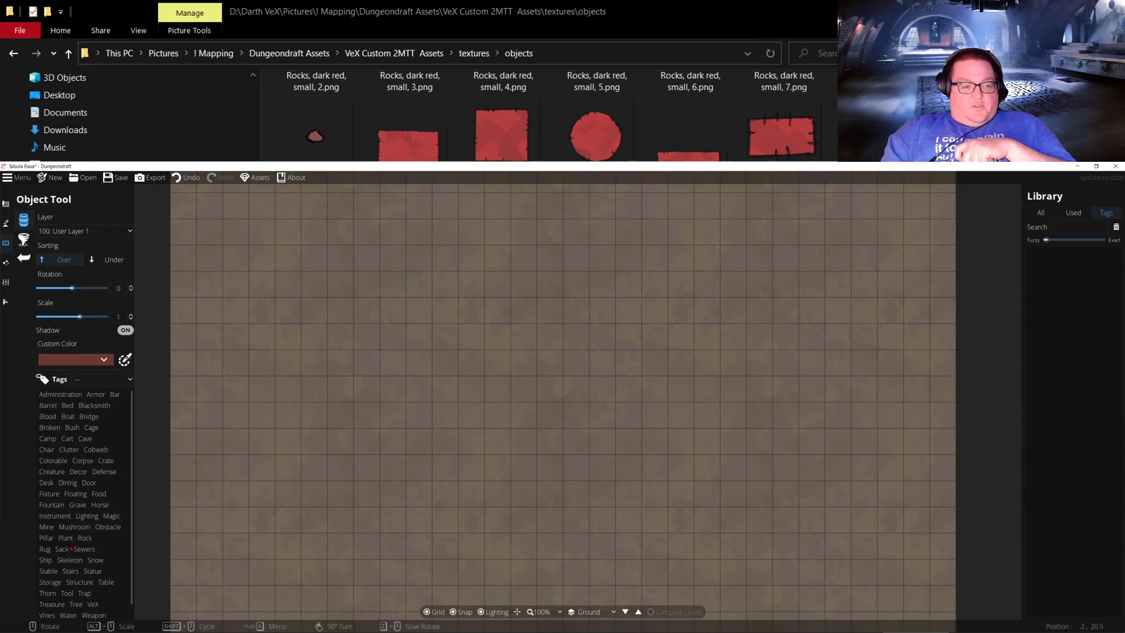
{"action": "scroll", "coordinate": [79, 515], "scroll_direction": "down", "scroll_amount": 1}
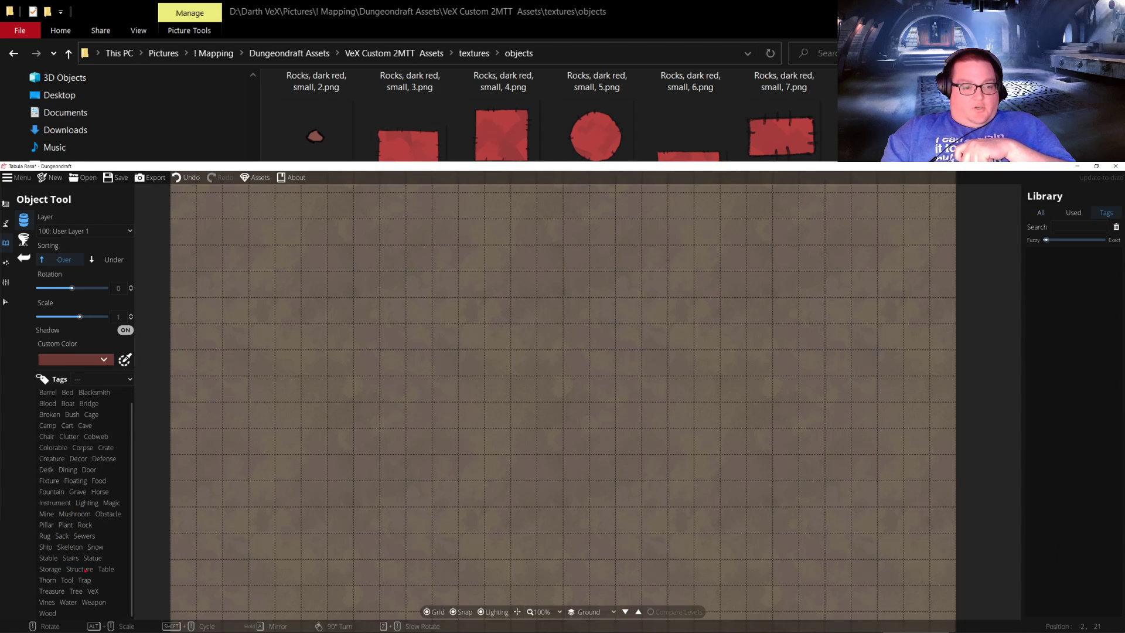
{"action": "left_click", "coordinate": [75, 592]}
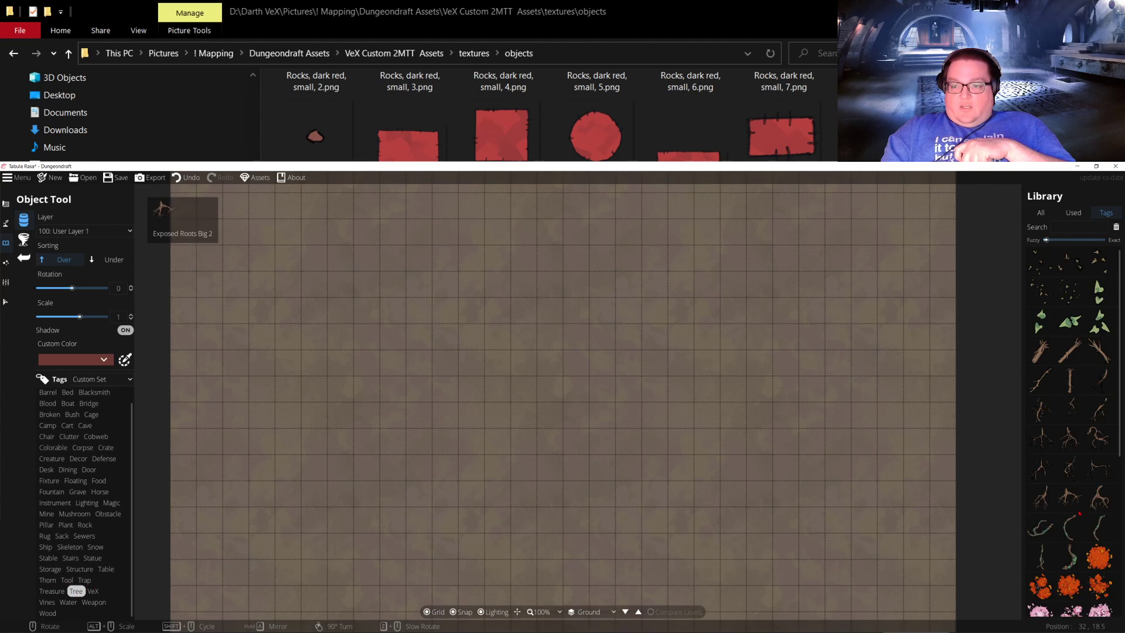
{"action": "scroll", "coordinate": [1087, 523], "scroll_direction": "down", "scroll_amount": 5}
{"action": "scroll", "coordinate": [1087, 523], "scroll_direction": "down", "scroll_amount": 1}
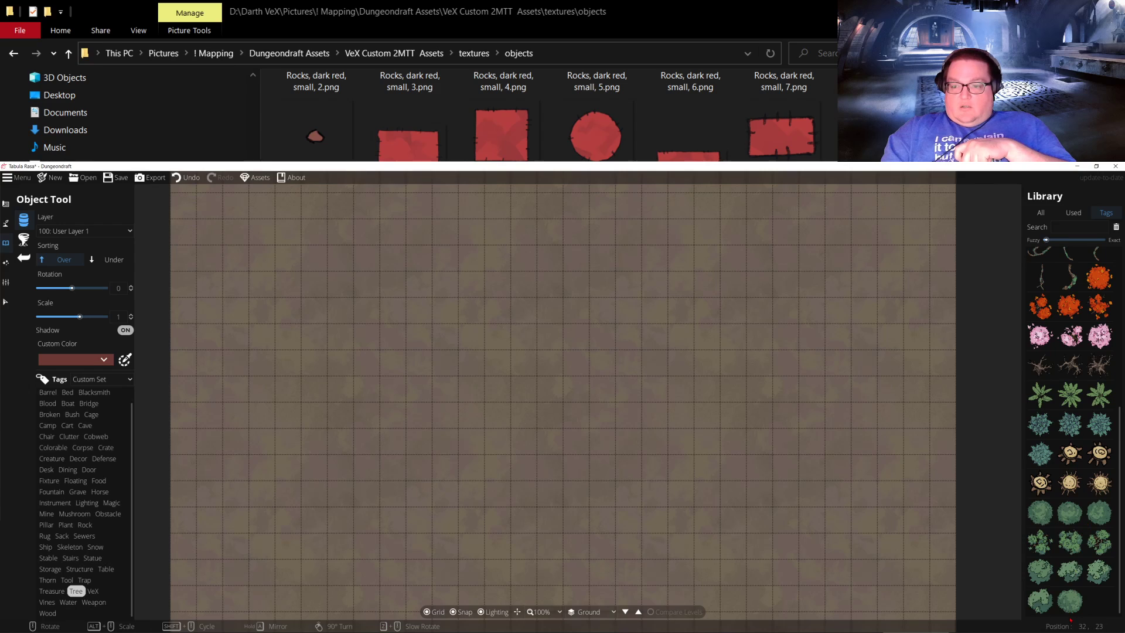
{"action": "scroll", "coordinate": [1067, 598], "scroll_direction": "up", "scroll_amount": 5}
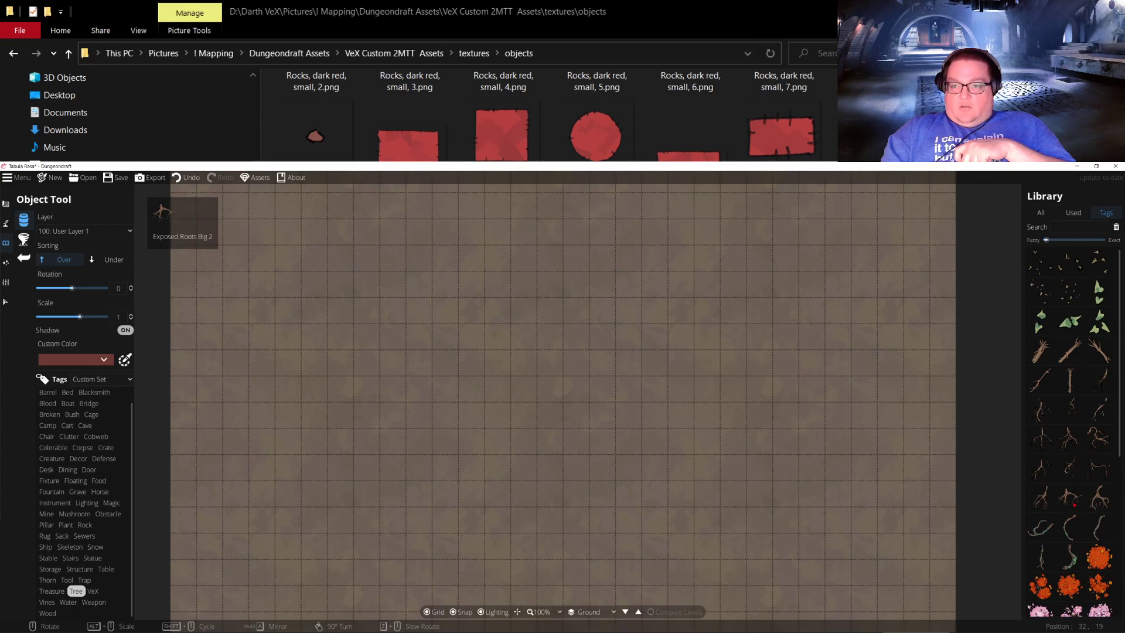
{"action": "scroll", "coordinate": [1061, 580], "scroll_direction": "down", "scroll_amount": 5}
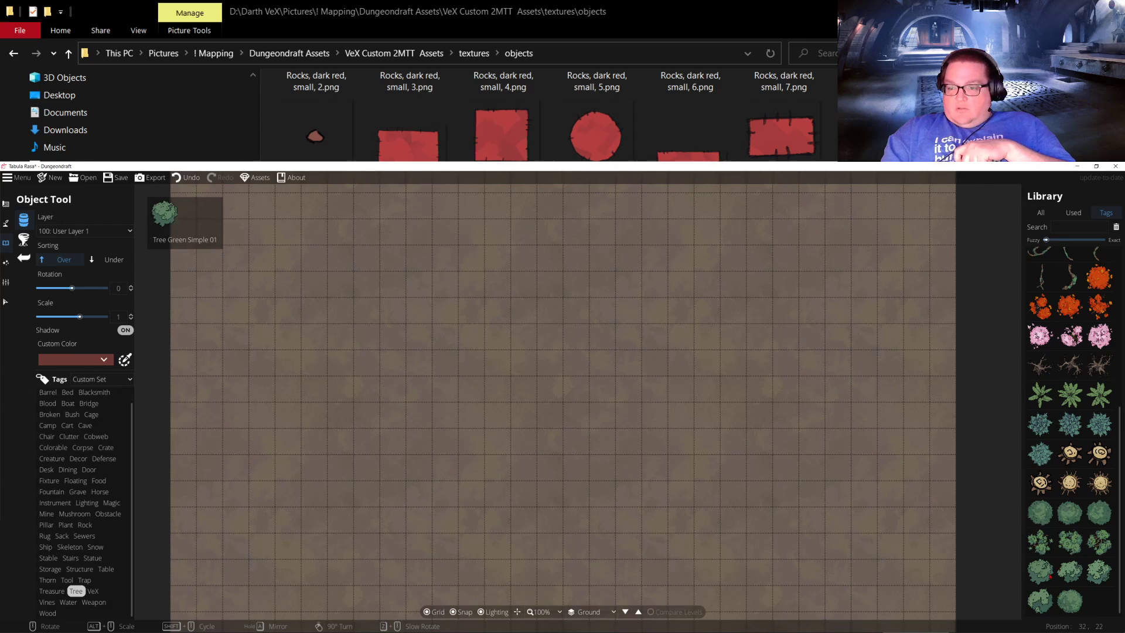
Step: Preview the Tree Big Green 01 and Autumn Tree 01 objects from the Tree-tagged assets
{"action": "left_click", "coordinate": [1042, 577]}
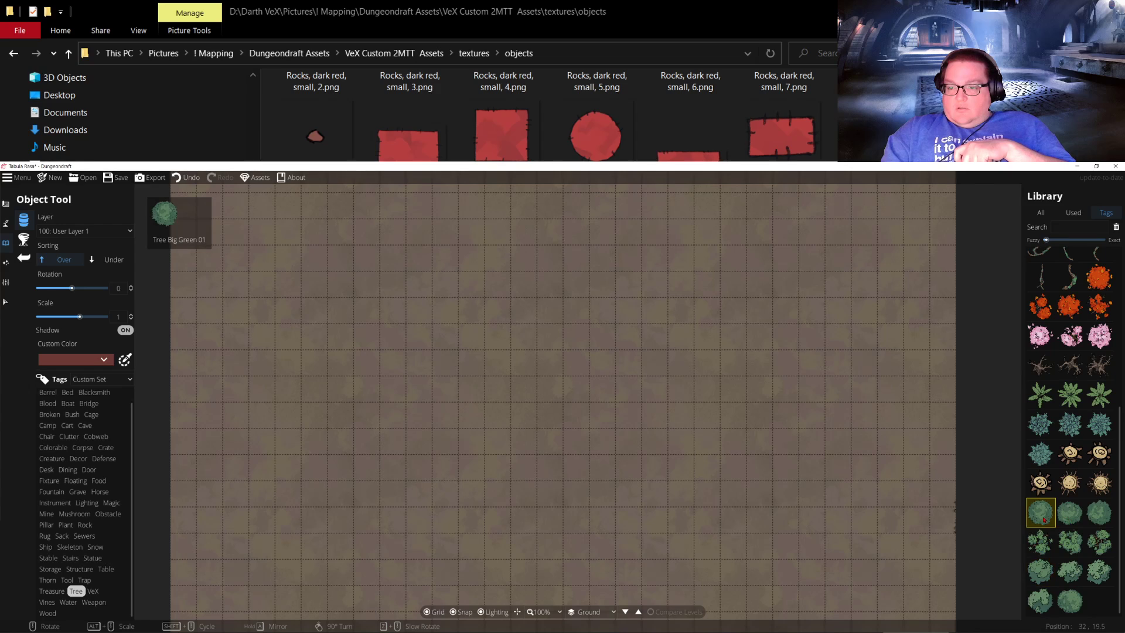
{"action": "scroll", "coordinate": [1062, 355], "scroll_direction": "up", "scroll_amount": 4}
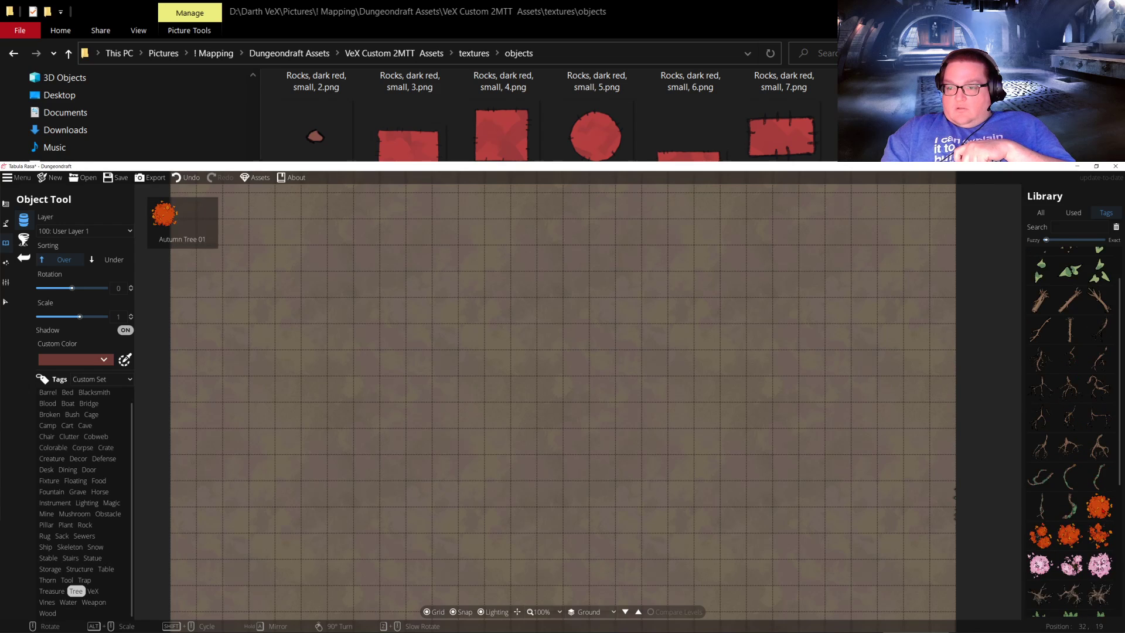
{"action": "left_click", "coordinate": [1100, 506]}
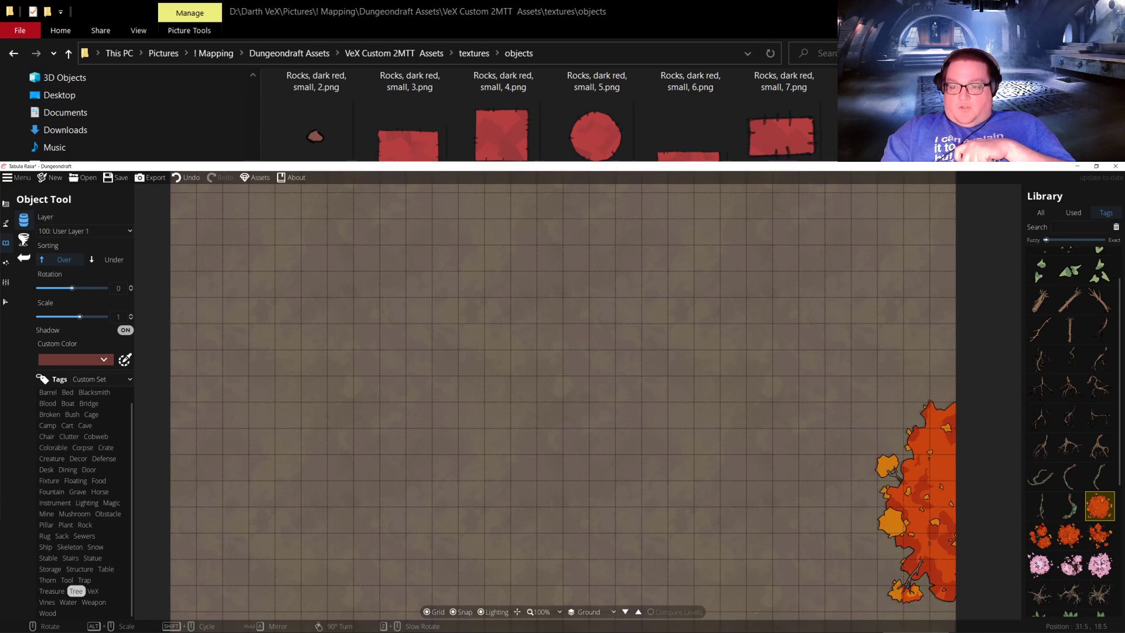
{"action": "scroll", "coordinate": [1057, 505], "scroll_direction": "down", "scroll_amount": 4}
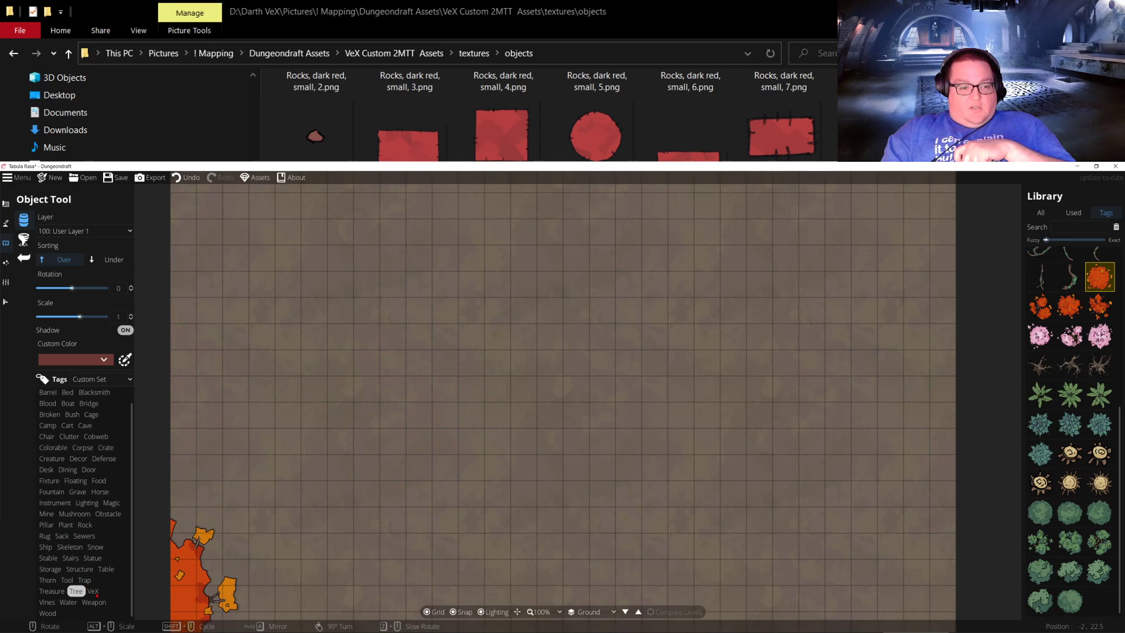
Step: Check which library objects carry the VeX tag and recheck the Tree tag
{"action": "left_click", "coordinate": [94, 591]}
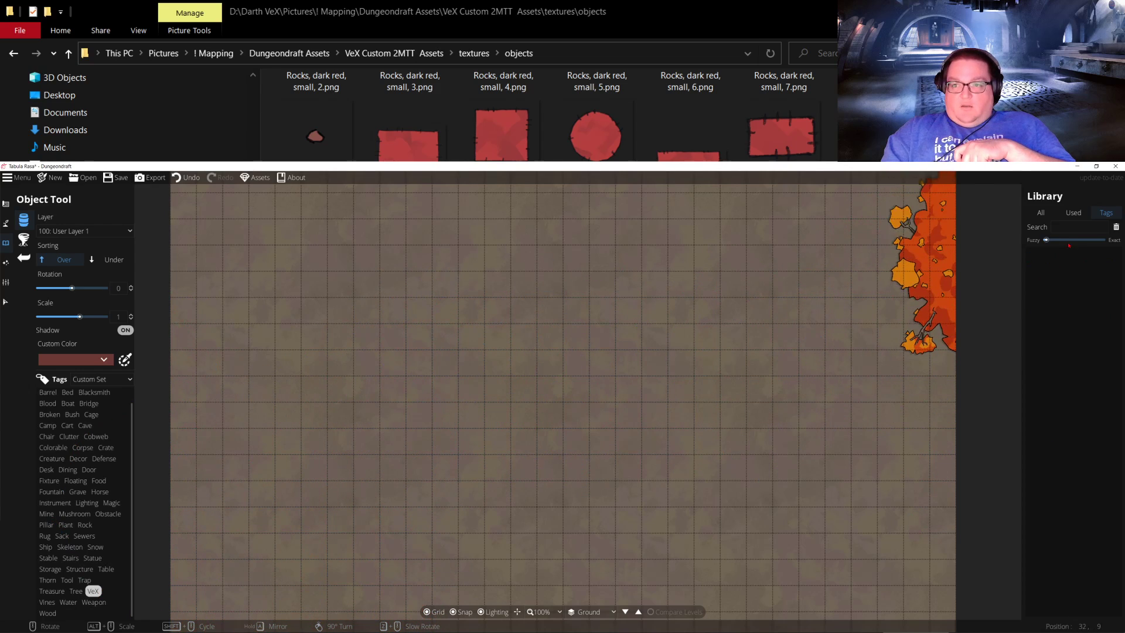
{"action": "left_click", "coordinate": [1040, 212]}
{"action": "left_click", "coordinate": [1086, 215]}
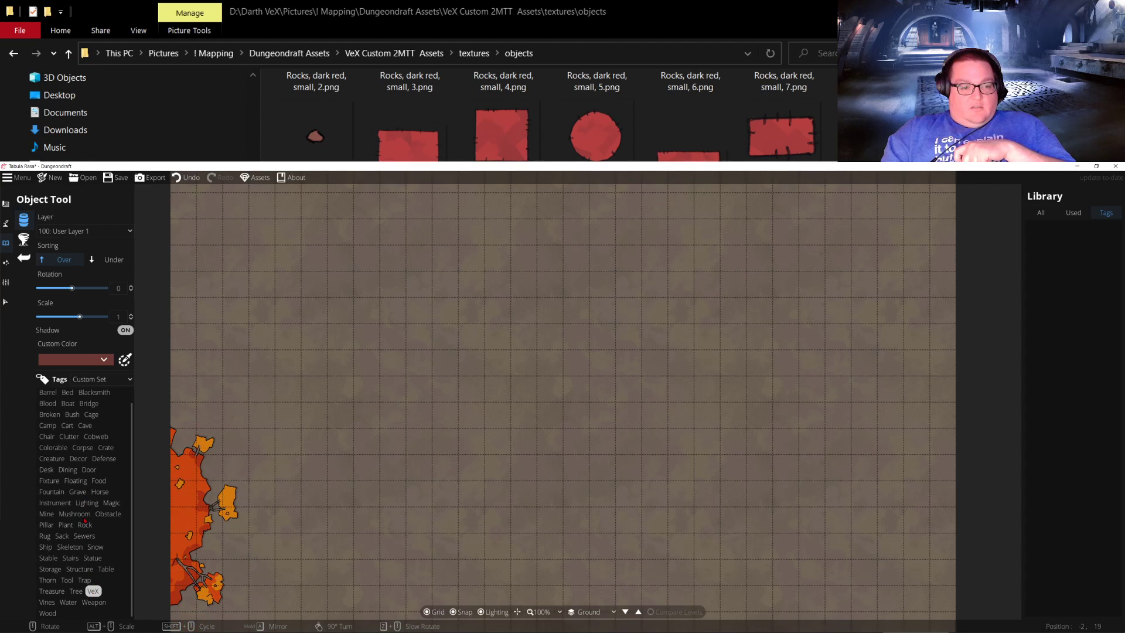
{"action": "left_click", "coordinate": [75, 590]}
{"action": "left_click", "coordinate": [76, 591]}
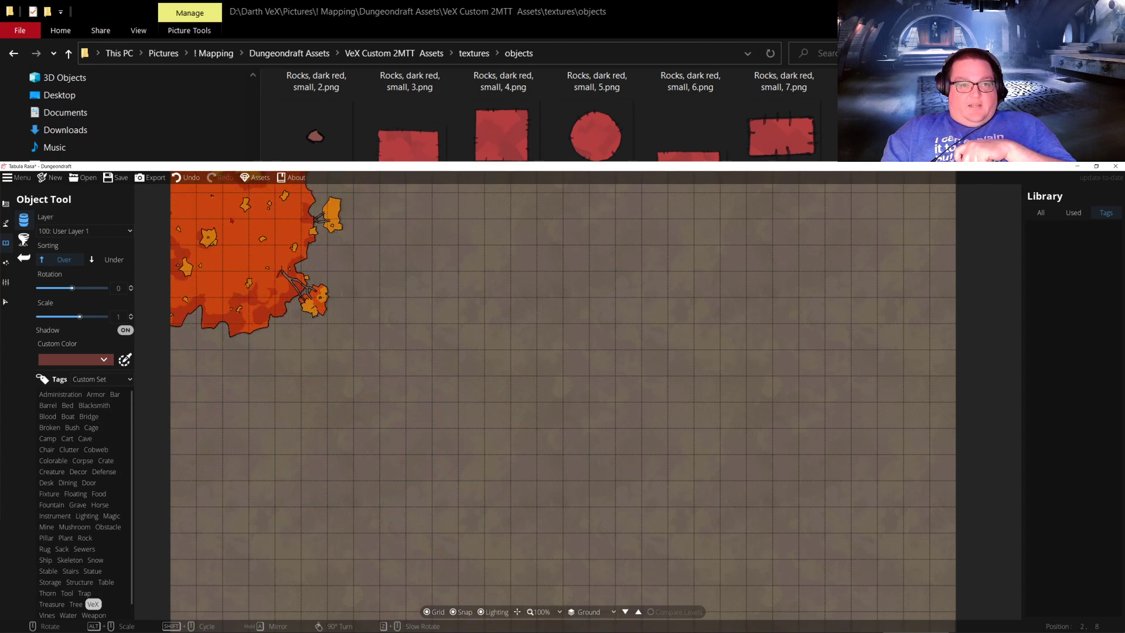
Step: Check in the map's custom assets list that the VeX Set pack is enabled
{"action": "left_click", "coordinate": [258, 178]}
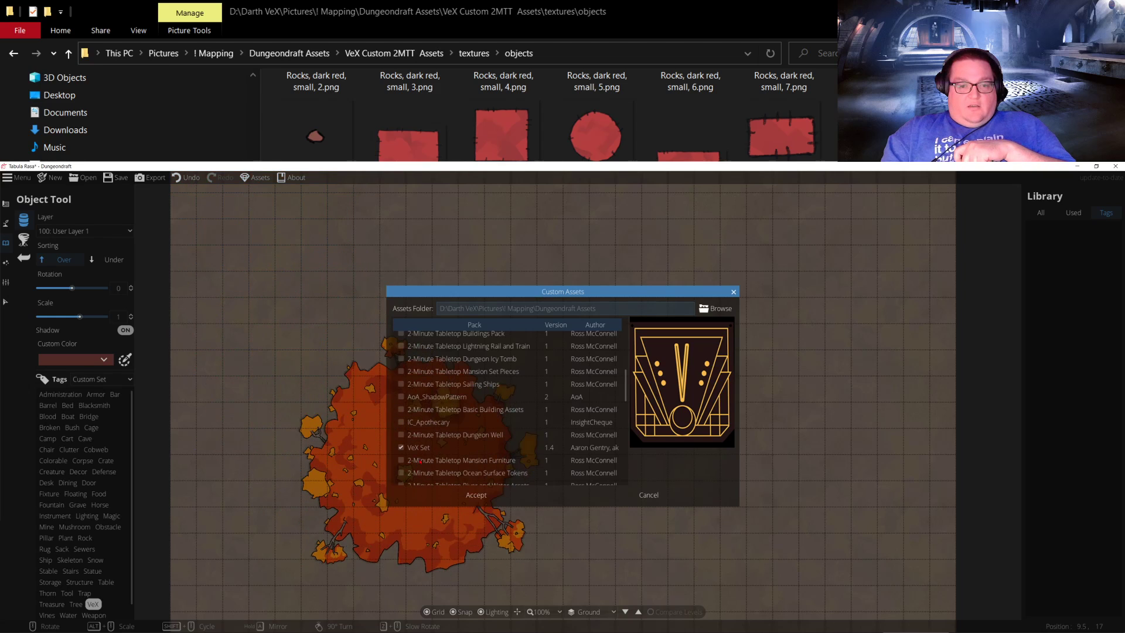
{"action": "left_click", "coordinate": [649, 495]}
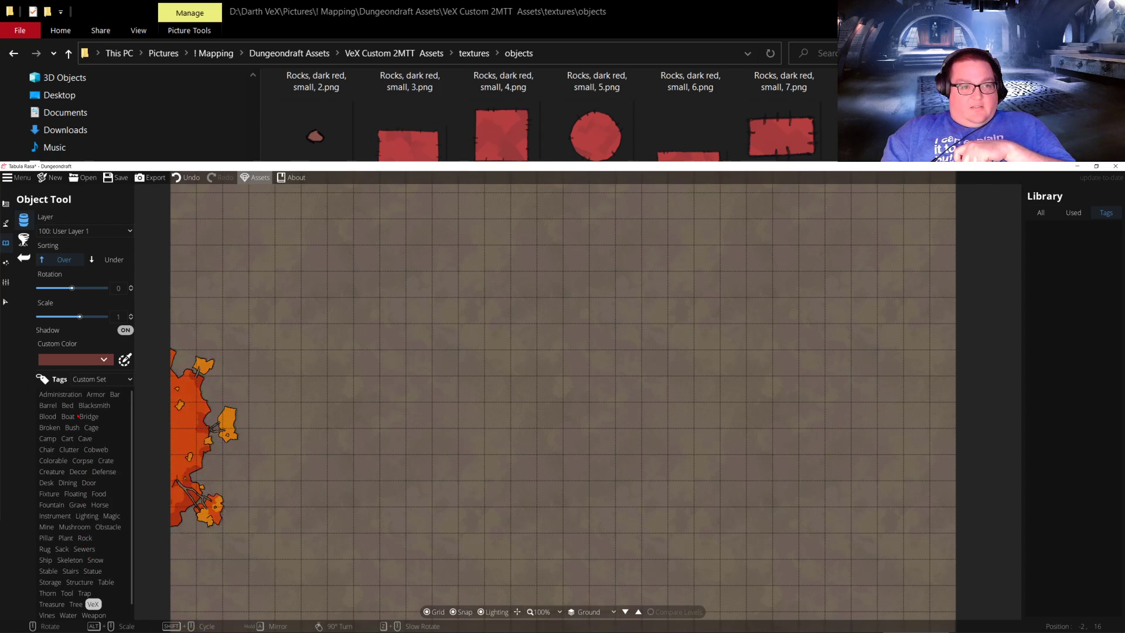
{"action": "left_click", "coordinate": [96, 233]}
{"action": "left_click", "coordinate": [95, 233]}
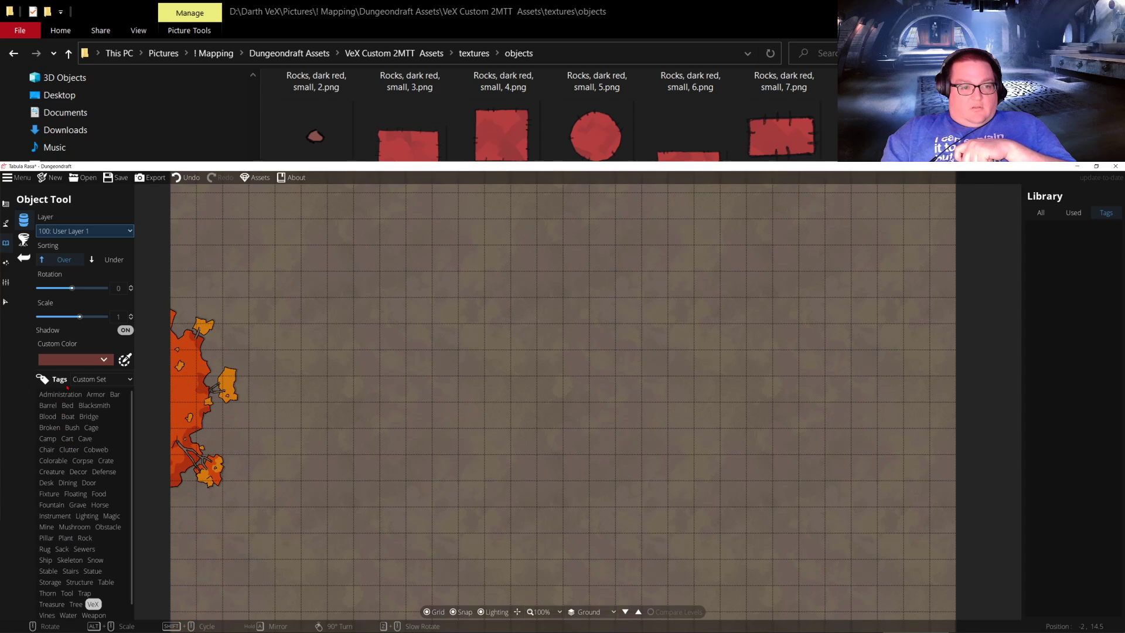
Step: Test the cargo objects from the full object library by placing CargoChest and Canvas near each other on the map
{"action": "left_click", "coordinate": [1041, 213]}
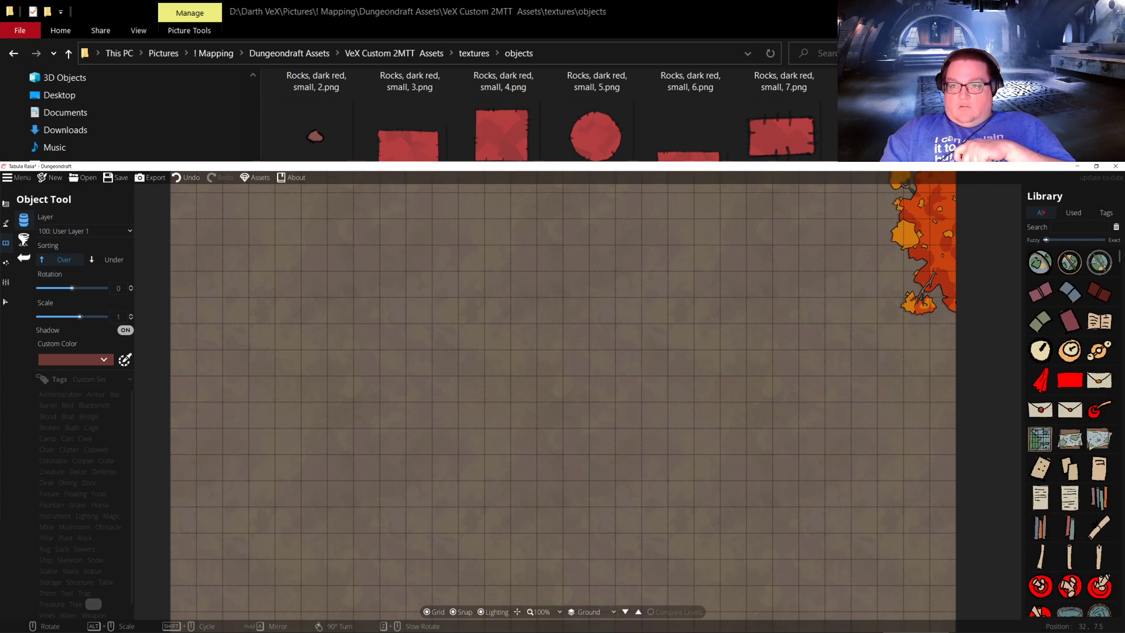
{"action": "left_click_drag", "start_coordinate": [1119, 256], "coordinate": [1119, 606]}
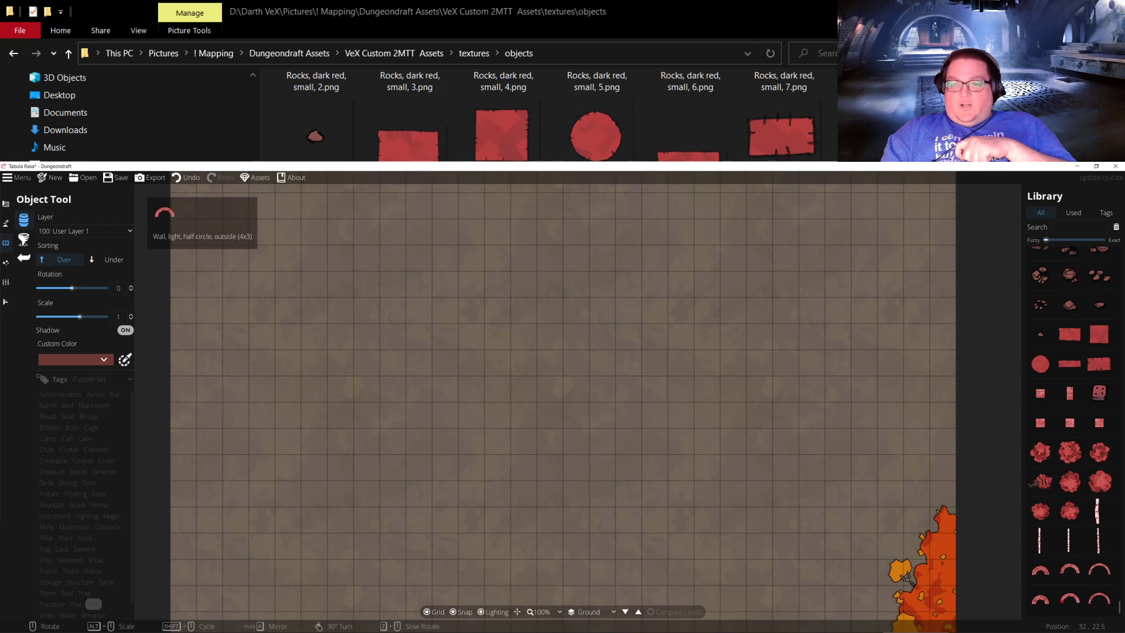
{"action": "scroll", "coordinate": [1071, 427], "scroll_direction": "down", "scroll_amount": 2}
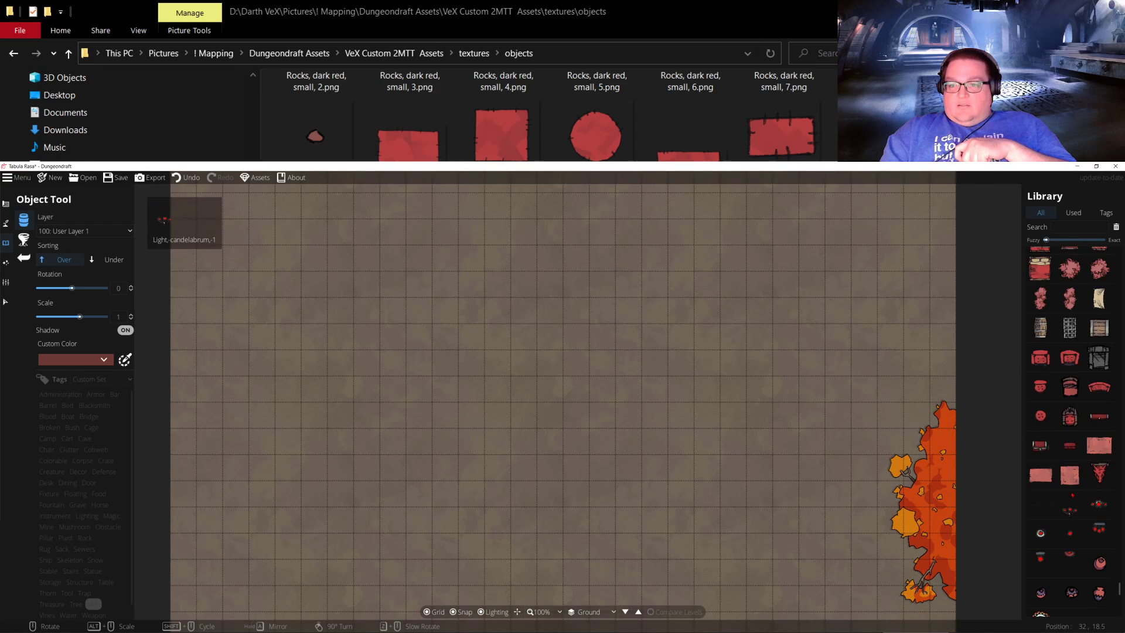
{"action": "scroll", "coordinate": [1070, 432], "scroll_direction": "up", "scroll_amount": 3}
{"action": "scroll", "coordinate": [1065, 501], "scroll_direction": "down", "scroll_amount": 4}
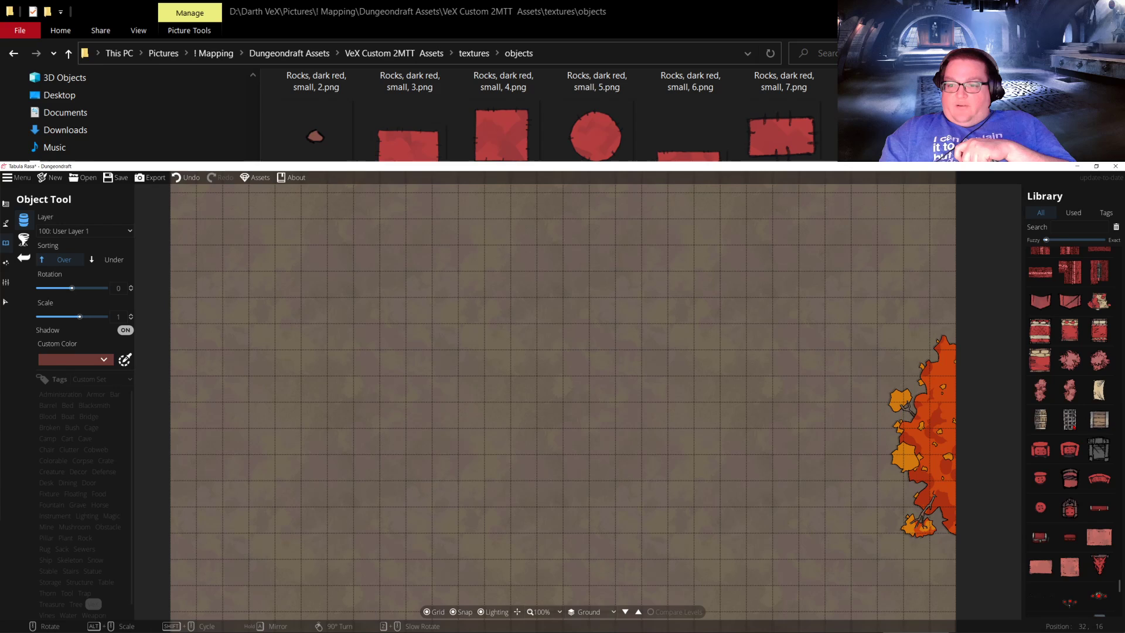
{"action": "scroll", "coordinate": [1070, 413], "scroll_direction": "down", "scroll_amount": 1}
{"action": "left_click", "coordinate": [1041, 419]}
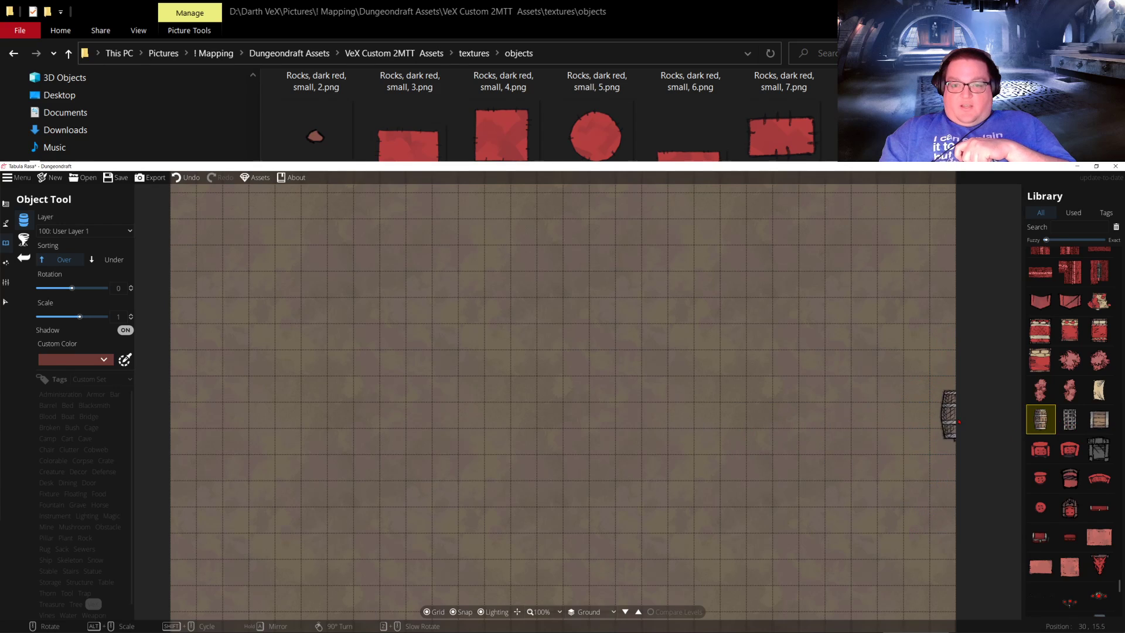
{"action": "left_click", "coordinate": [1070, 419]}
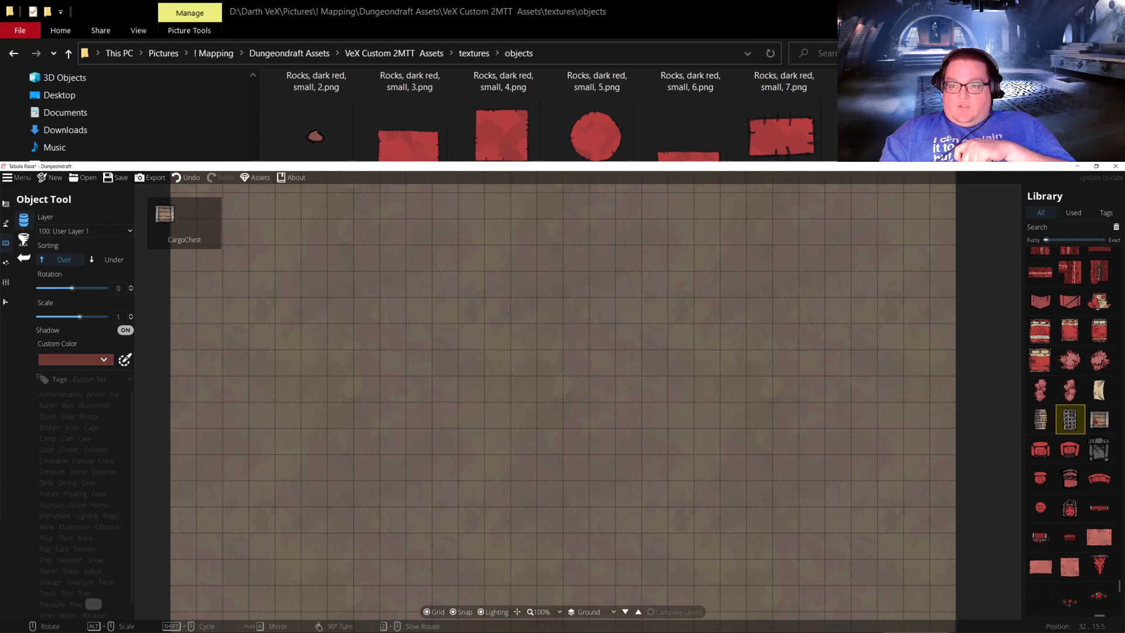
{"action": "left_click", "coordinate": [1099, 419]}
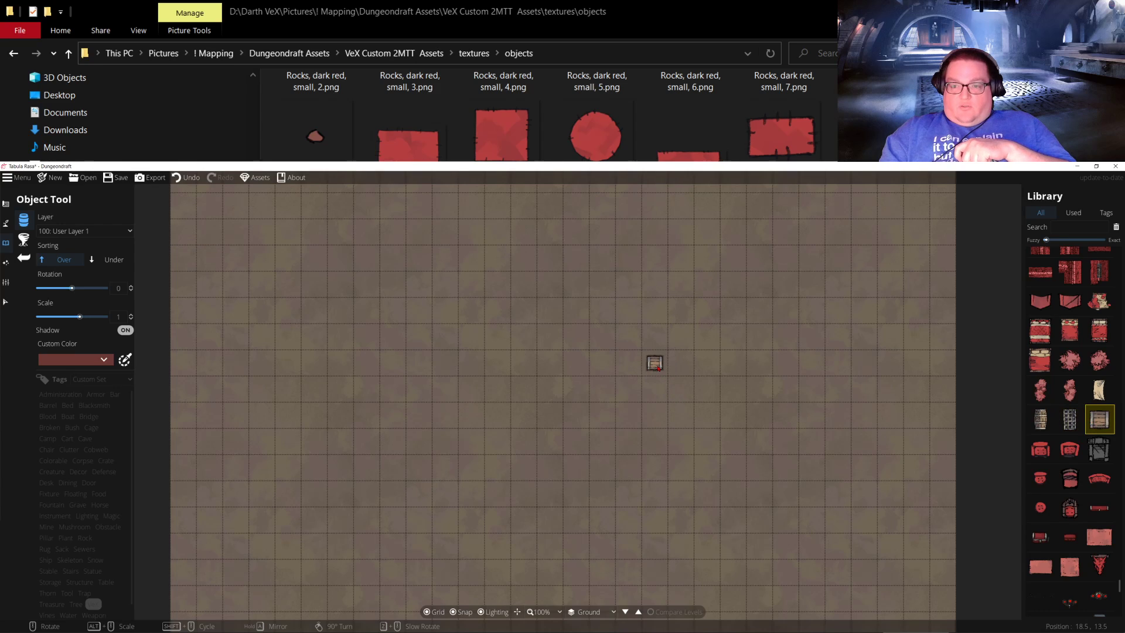
{"action": "left_click", "coordinate": [1100, 390]}
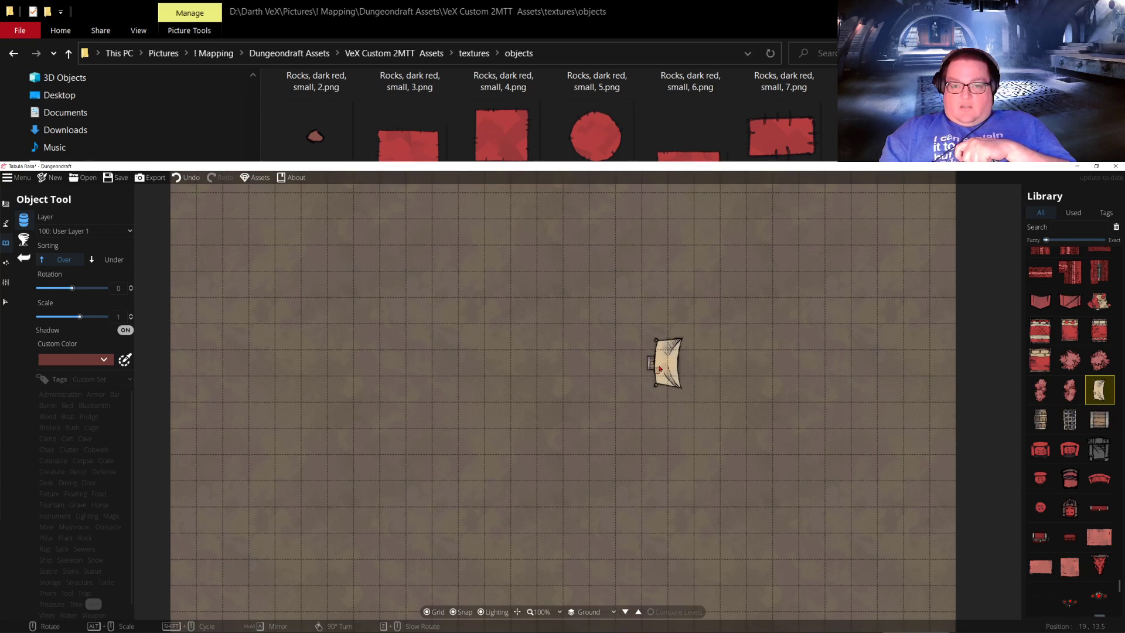
{"action": "left_click", "coordinate": [637, 371]}
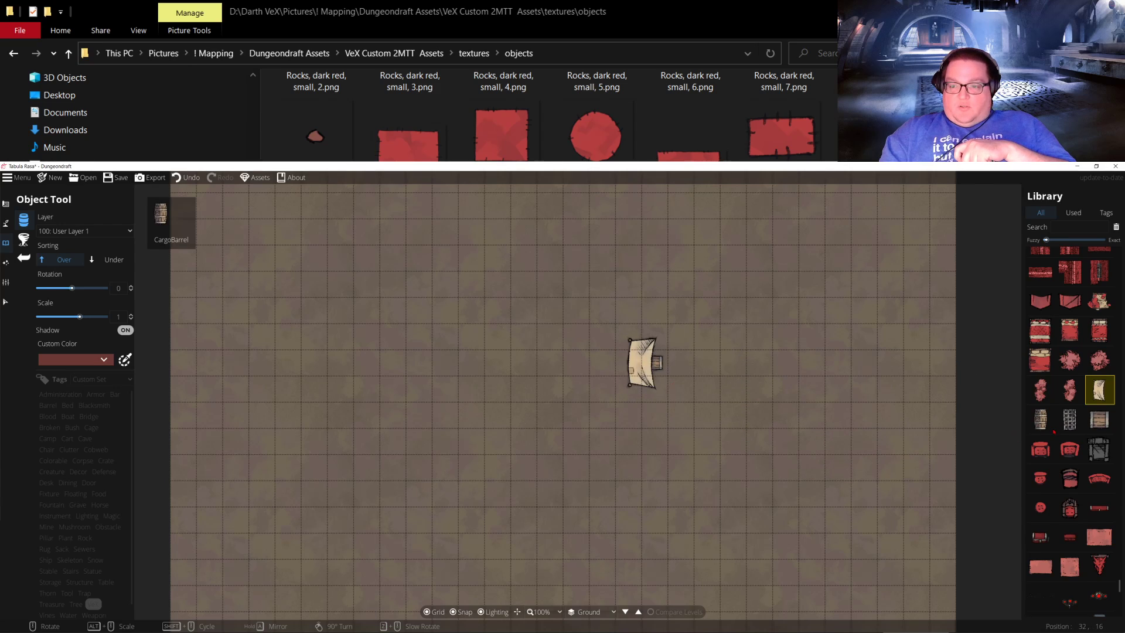
Step: Preview the Wall Curb 1 object and try pale yellow, light green and orange as its custom color
{"action": "scroll", "coordinate": [1057, 435], "scroll_direction": "down", "scroll_amount": 3}
{"action": "scroll", "coordinate": [1070, 434], "scroll_direction": "down", "scroll_amount": 9}
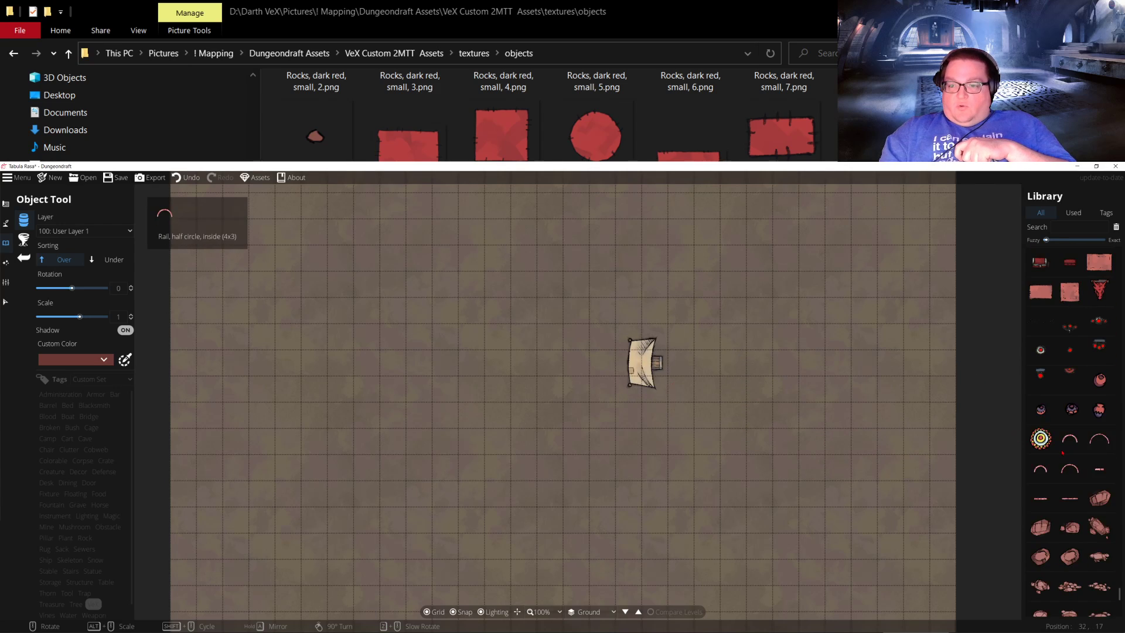
{"action": "scroll", "coordinate": [1062, 453], "scroll_direction": "down", "scroll_amount": 12}
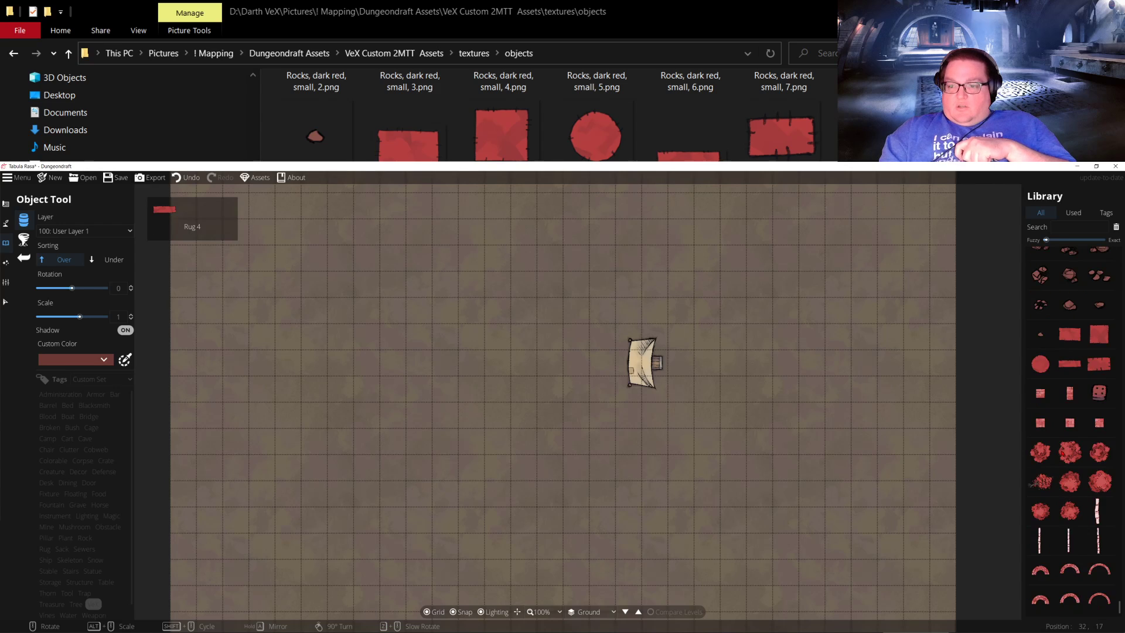
{"action": "left_click", "coordinate": [1103, 518]}
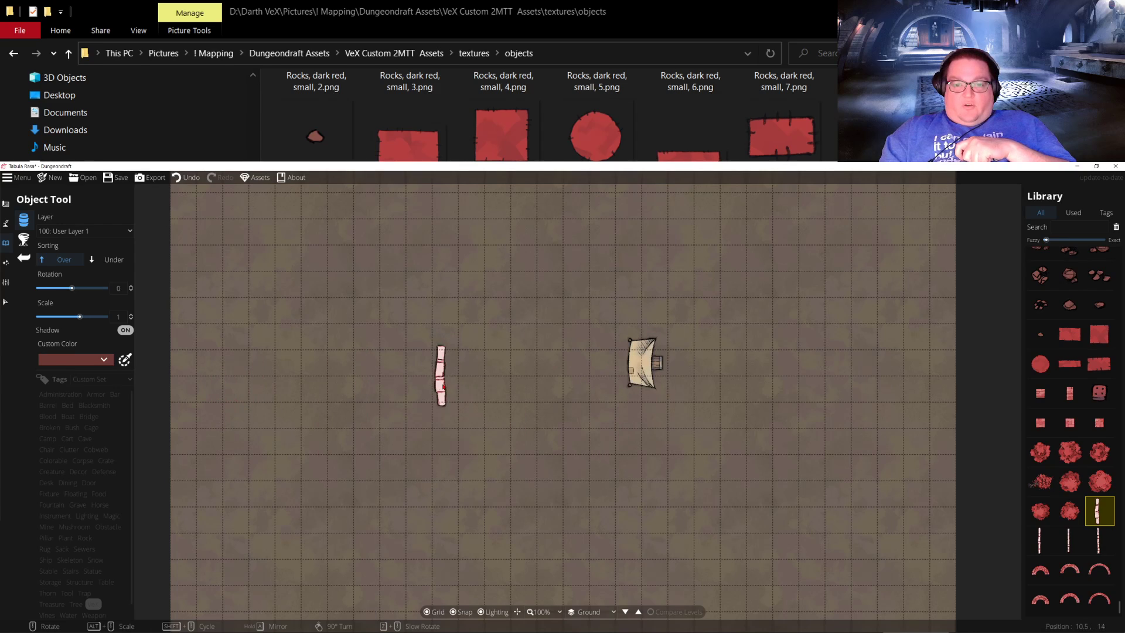
{"action": "left_click", "coordinate": [100, 362]}
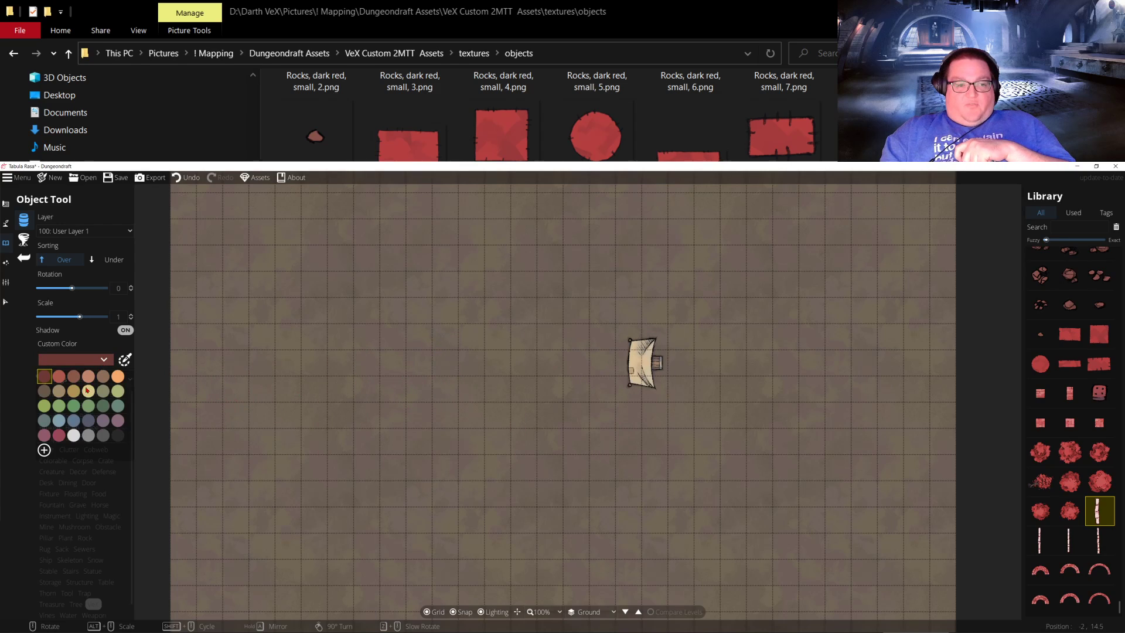
{"action": "left_click", "coordinate": [88, 391]}
{"action": "left_click", "coordinate": [106, 361]}
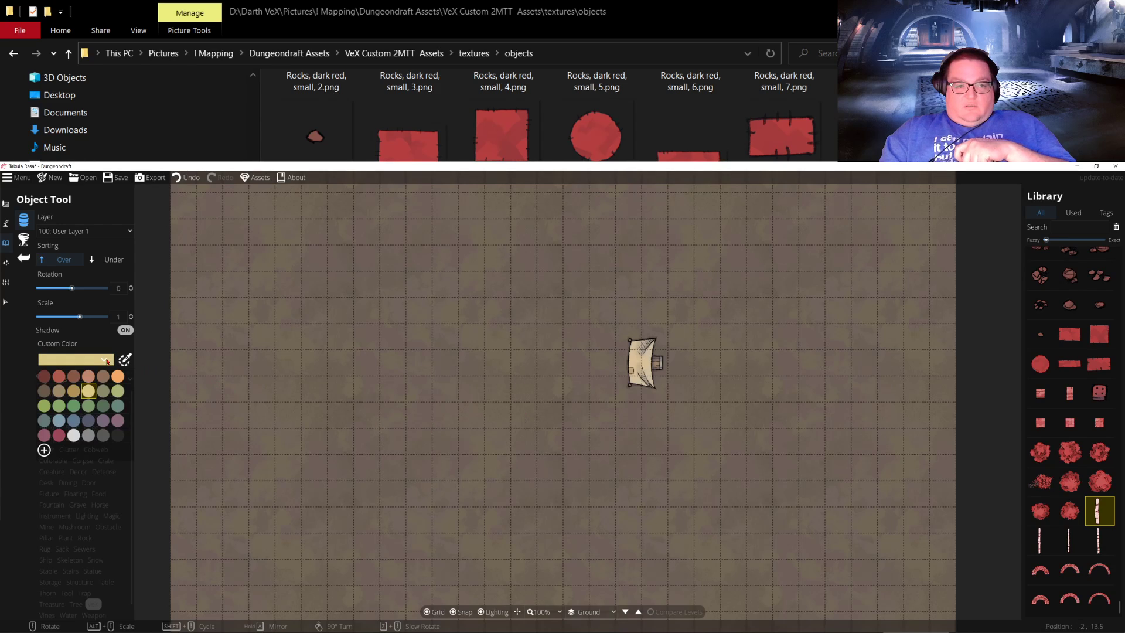
{"action": "left_click", "coordinate": [115, 394]}
{"action": "left_click", "coordinate": [92, 358]}
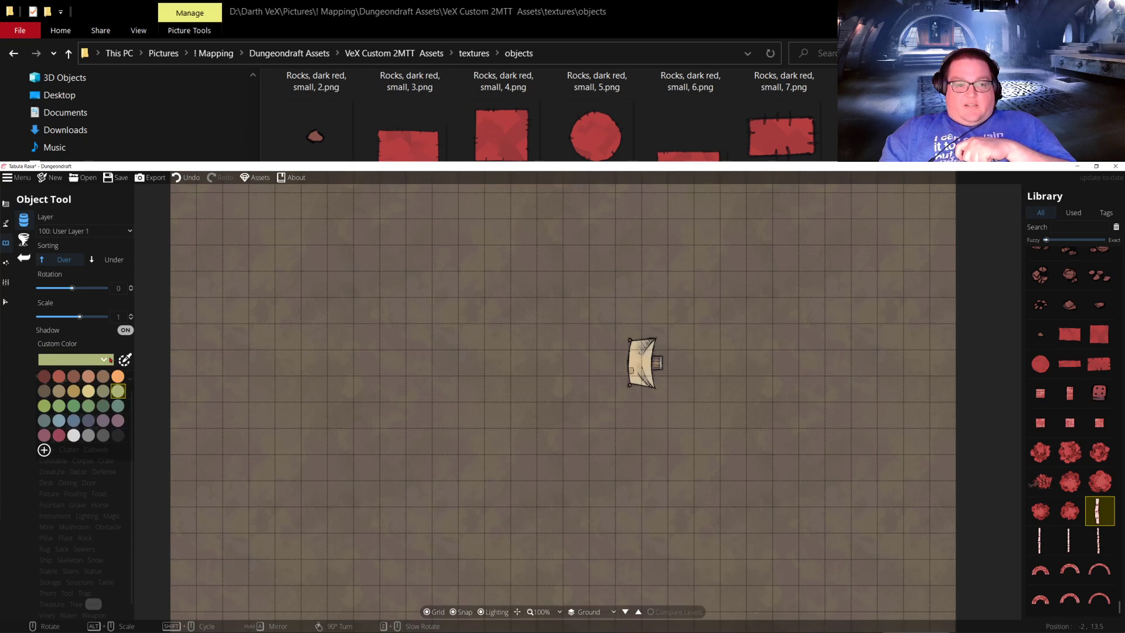
{"action": "left_click", "coordinate": [121, 376]}
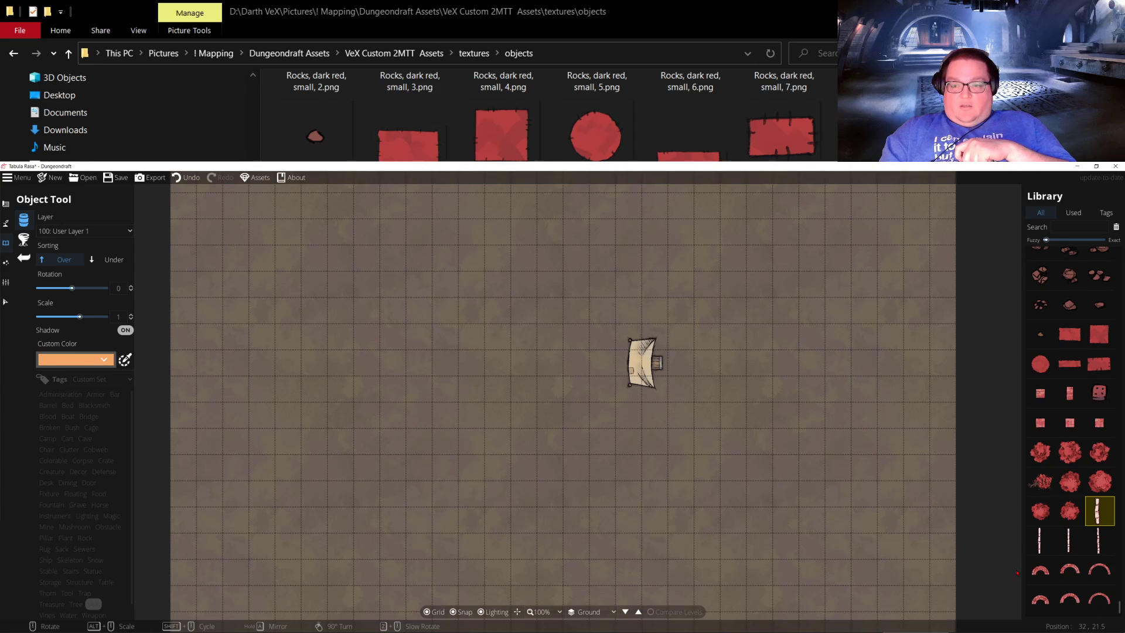
Step: Preview the light half-circle wall, inside (3x3), with the light green custom color
{"action": "left_click", "coordinate": [1041, 569]}
{"action": "left_click", "coordinate": [110, 360]}
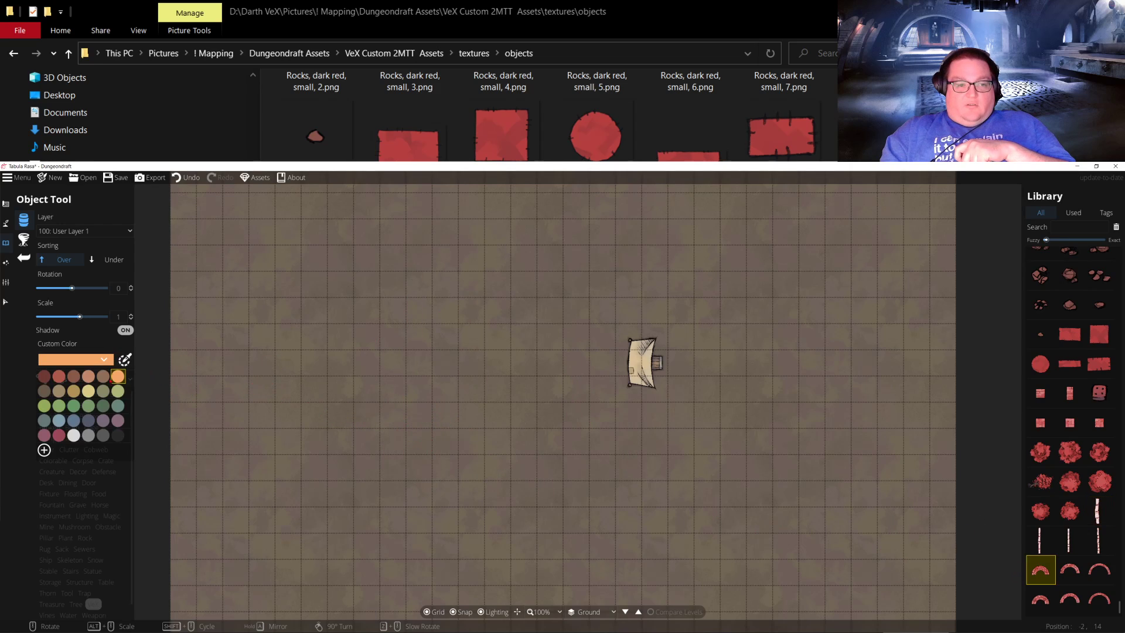
{"action": "left_click", "coordinate": [118, 394]}
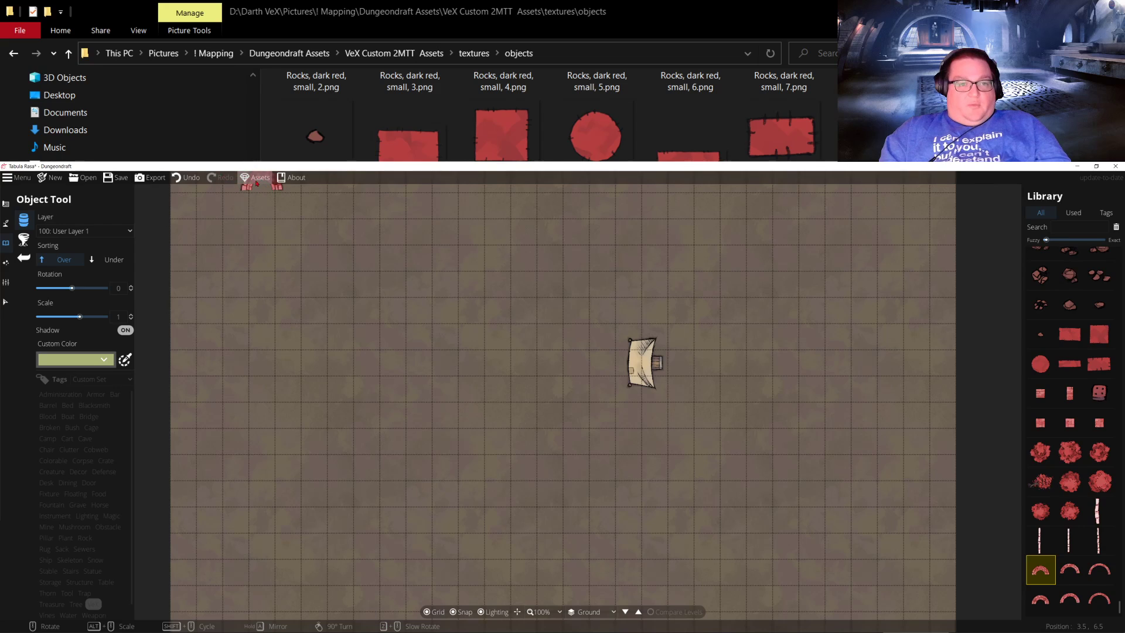
Step: Accept the custom asset pack selection and close the program, discarding the unsaved map
{"action": "left_click", "coordinate": [261, 181]}
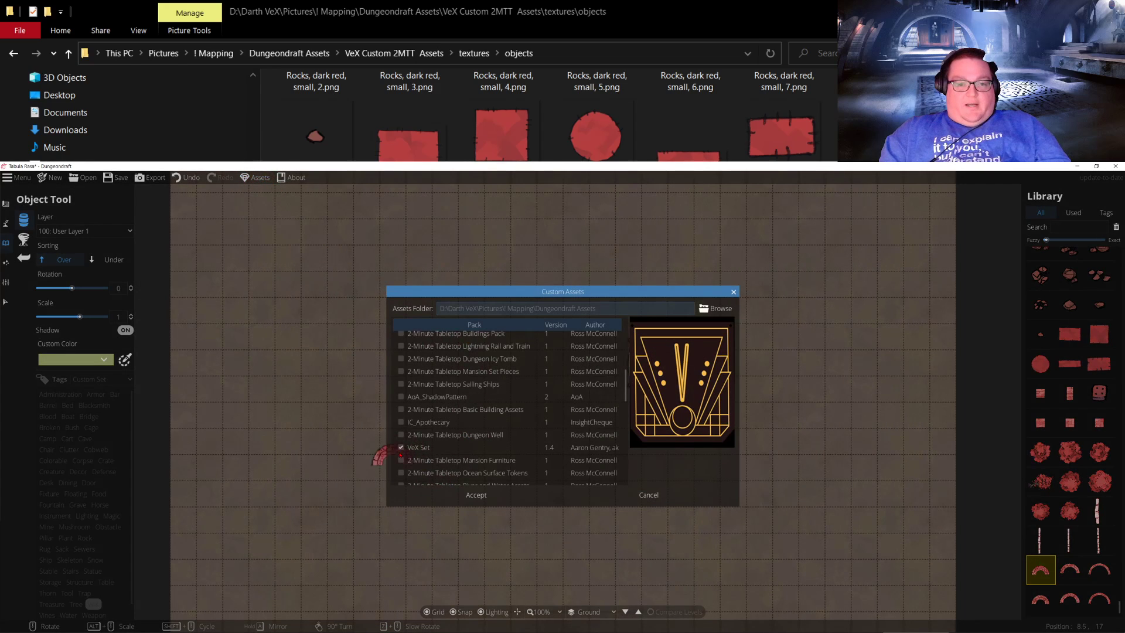
{"action": "left_click", "coordinate": [479, 497]}
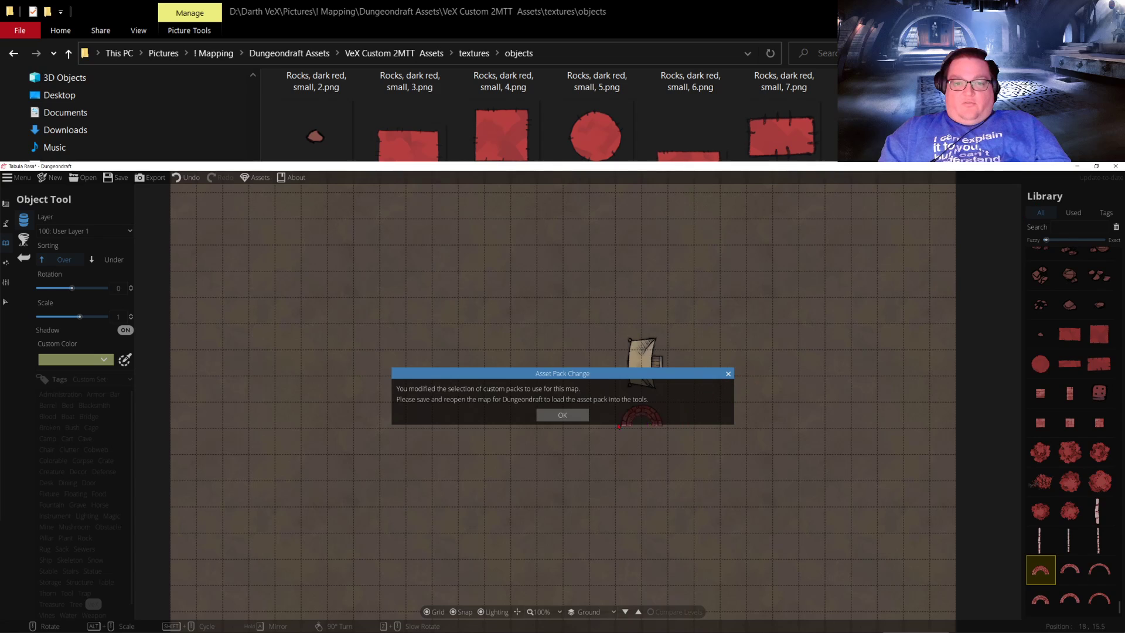
{"action": "left_click", "coordinate": [563, 416]}
{"action": "left_click", "coordinate": [1115, 167]}
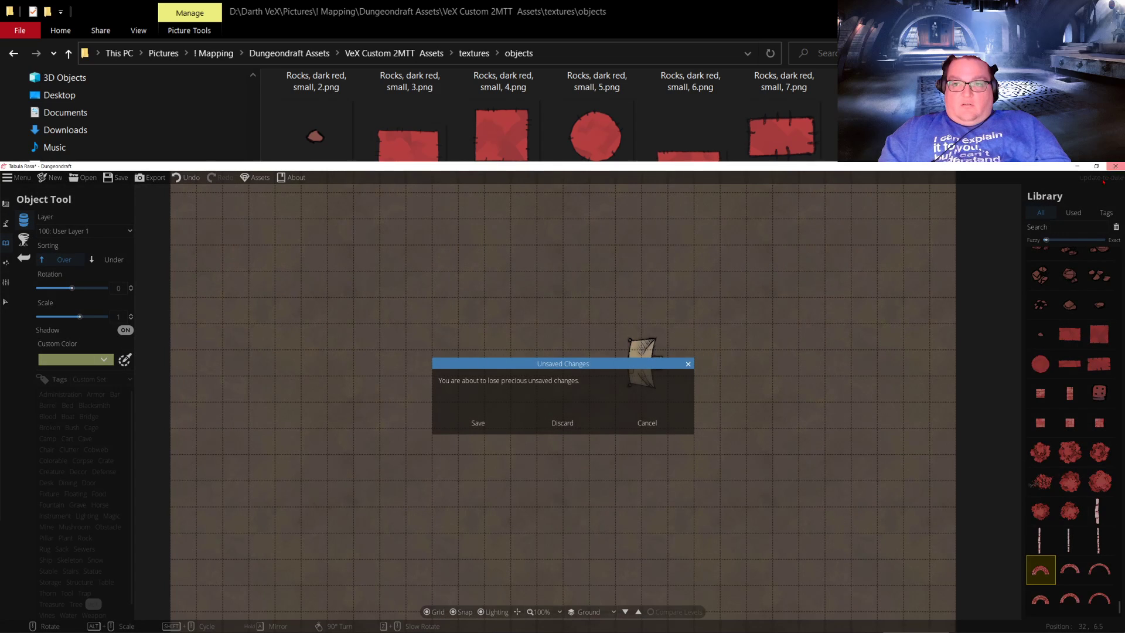
{"action": "left_click", "coordinate": [566, 427]}
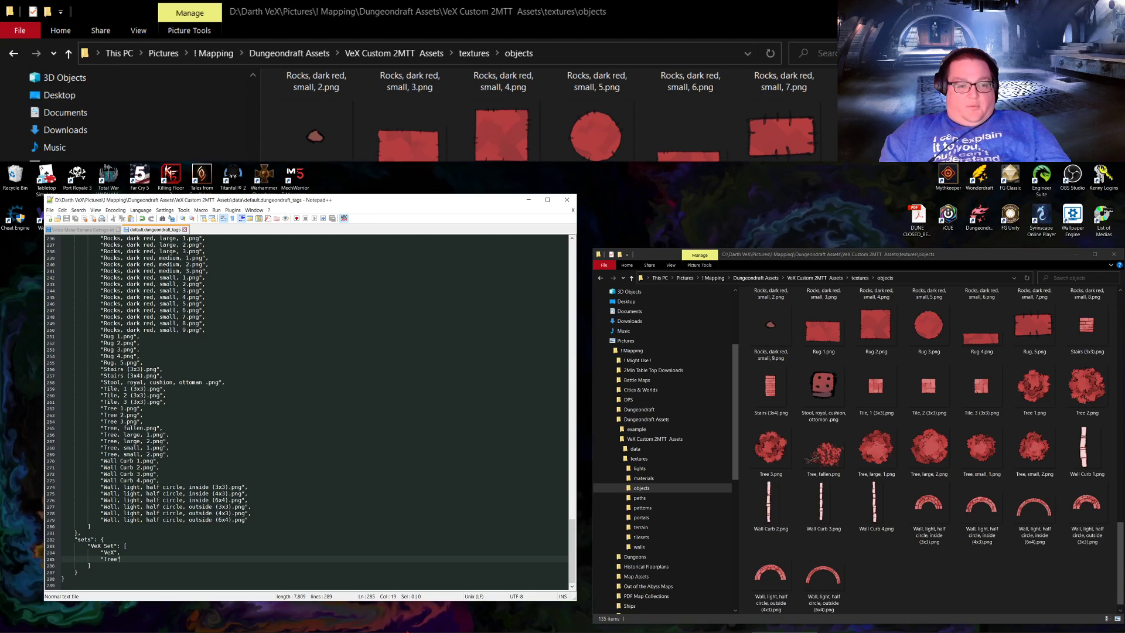
Step: Remove the Tree entry from VeX Set and the whole Tree tag block from default.dungeondraft_tags, and save the file
{"action": "left_click_drag", "start_coordinate": [121, 560], "coordinate": [117, 552]}
{"action": "key", "text": "Delete"}
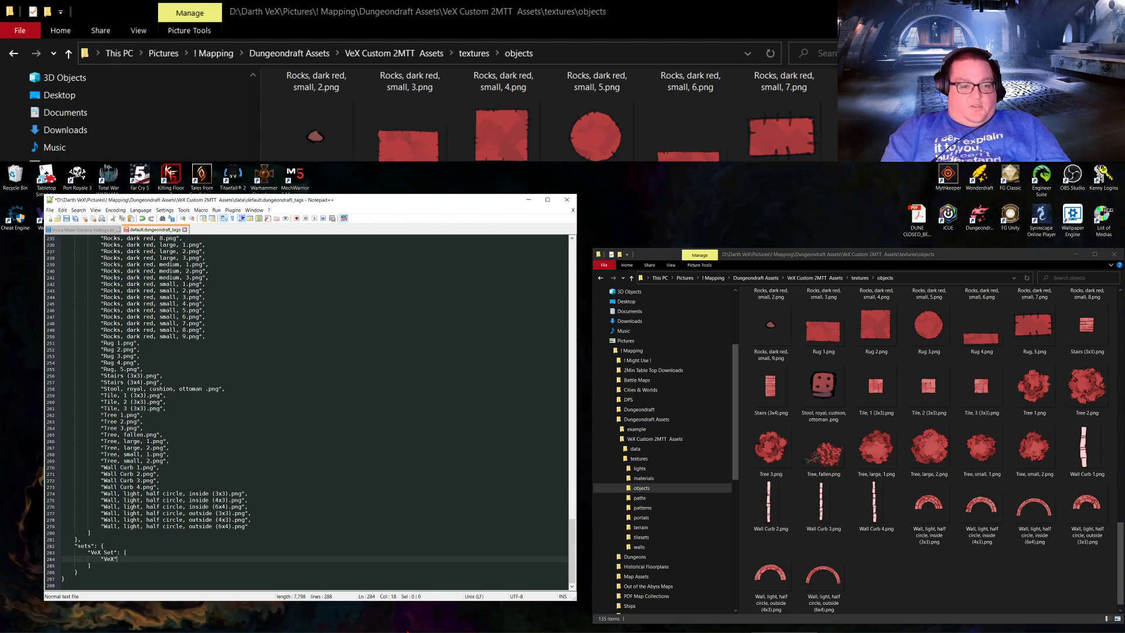
{"action": "scroll", "coordinate": [305, 410], "scroll_direction": "up", "scroll_amount": 20}
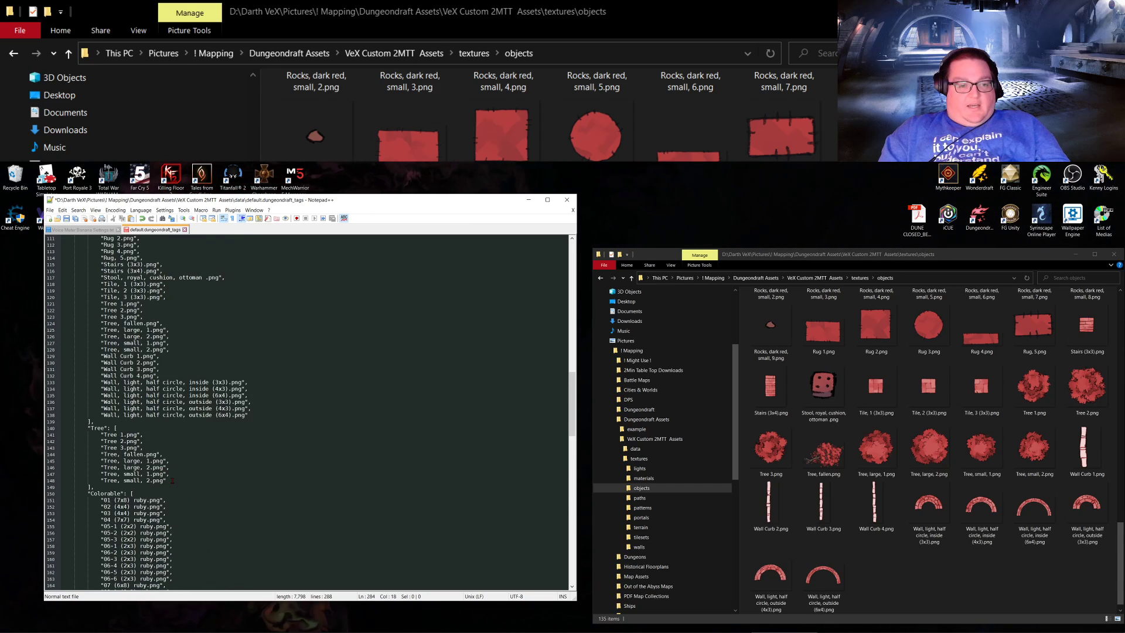
{"action": "left_click_drag", "start_coordinate": [167, 481], "coordinate": [49, 428]}
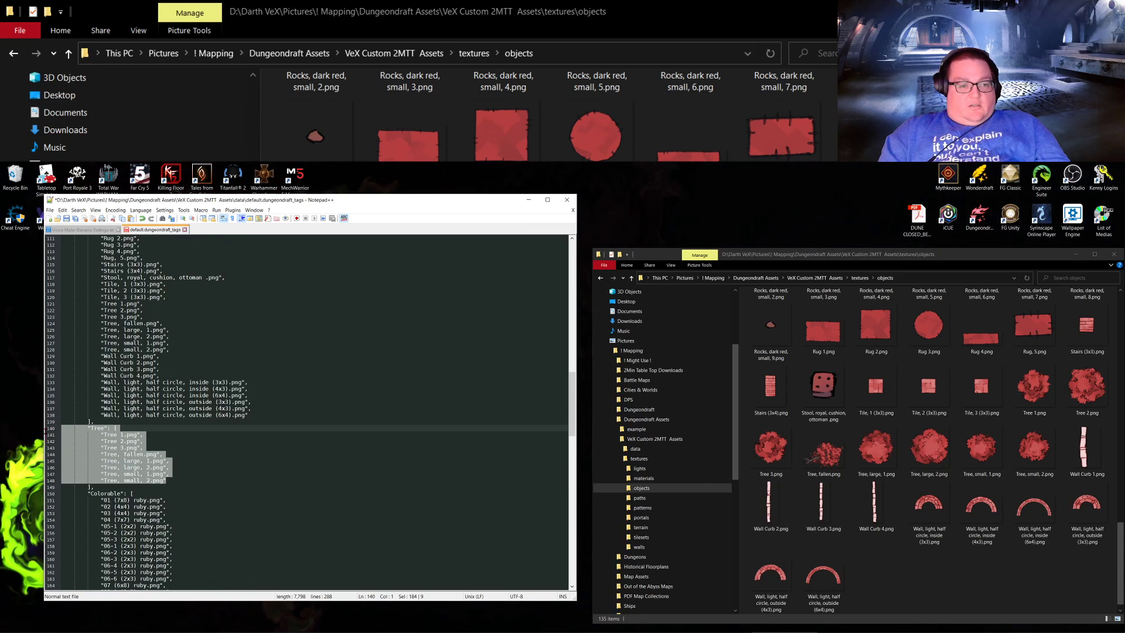
{"action": "left_click_drag", "start_coordinate": [107, 486], "coordinate": [101, 435]}
{"action": "key", "text": "shift+Up"}
{"action": "key", "text": "shift+Home"}
{"action": "key", "text": "shift+Home"}
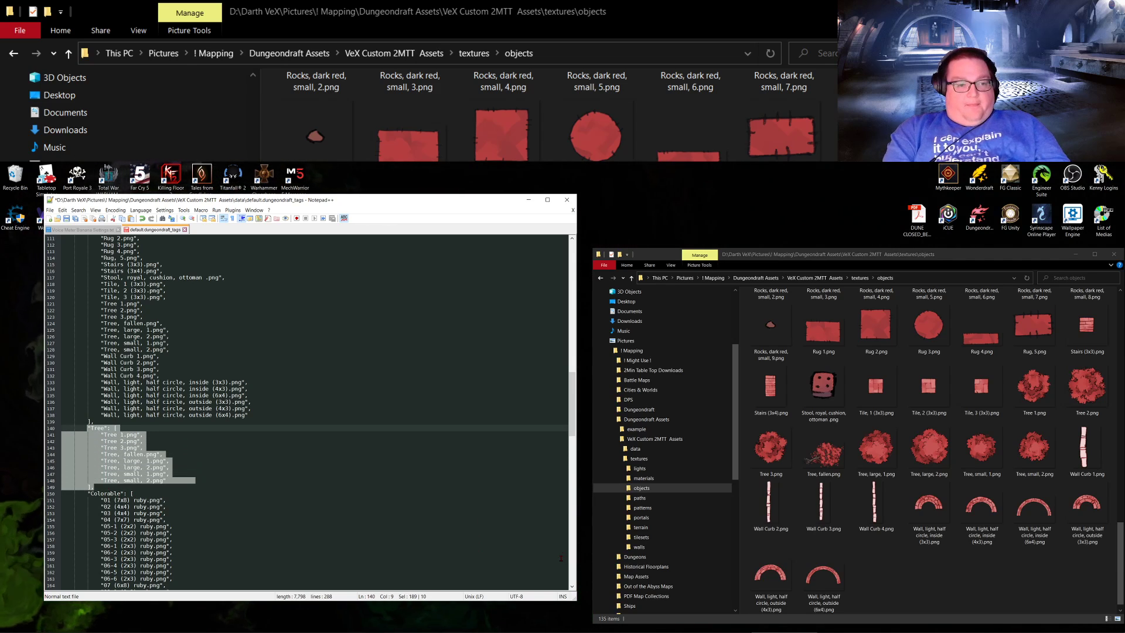
{"action": "key", "text": "Delete"}
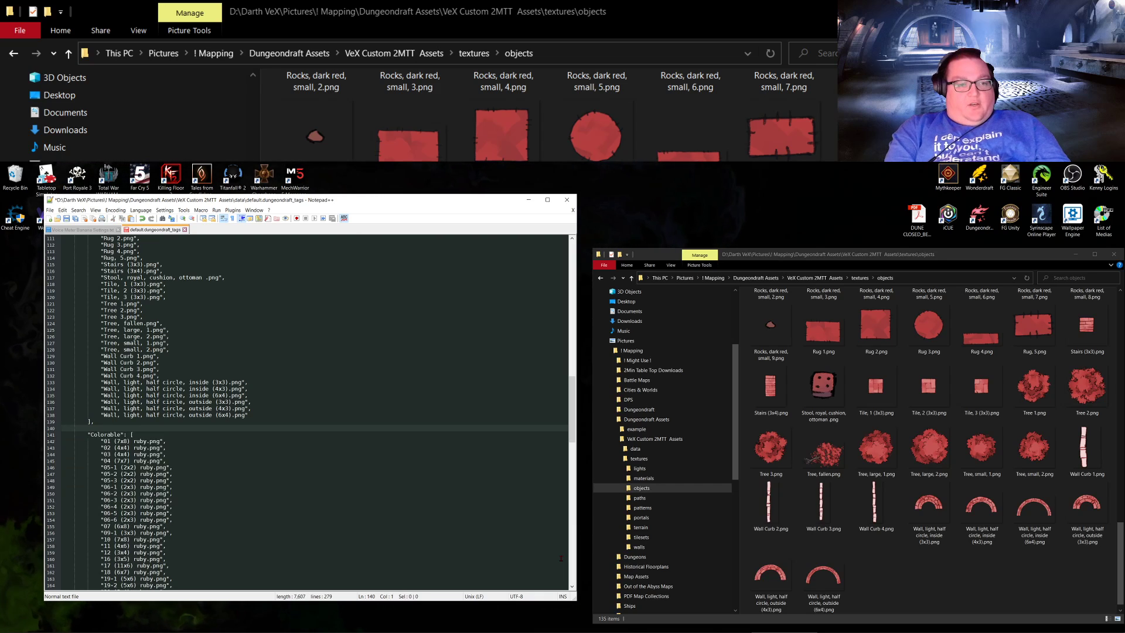
{"action": "key", "text": "BackSpace"}
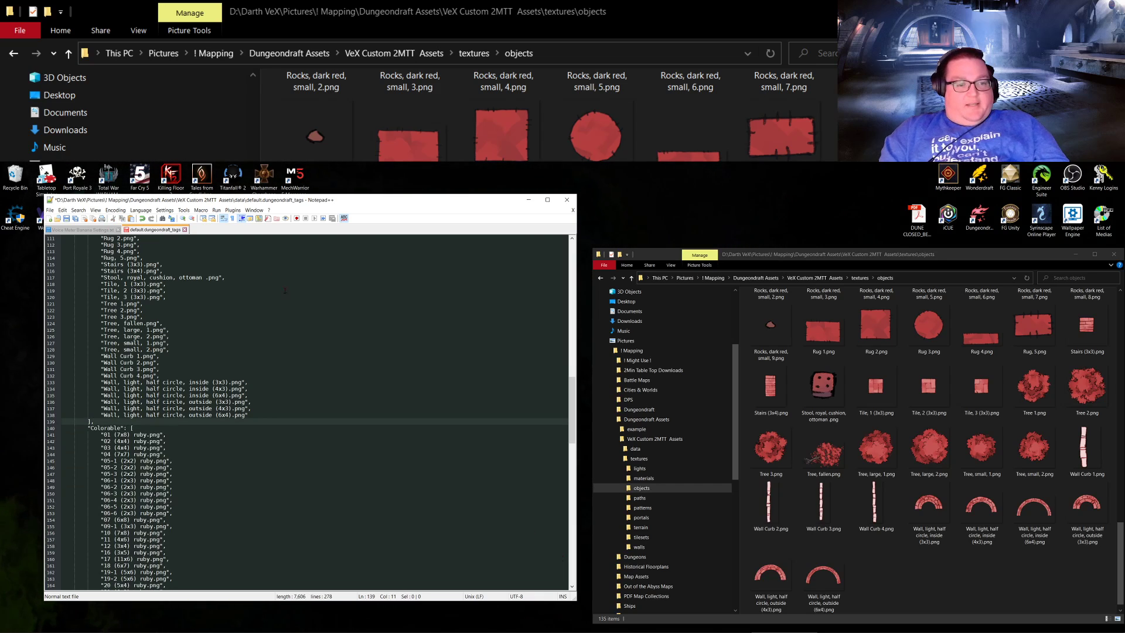
{"action": "scroll", "coordinate": [136, 411], "scroll_direction": "up", "scroll_amount": 20}
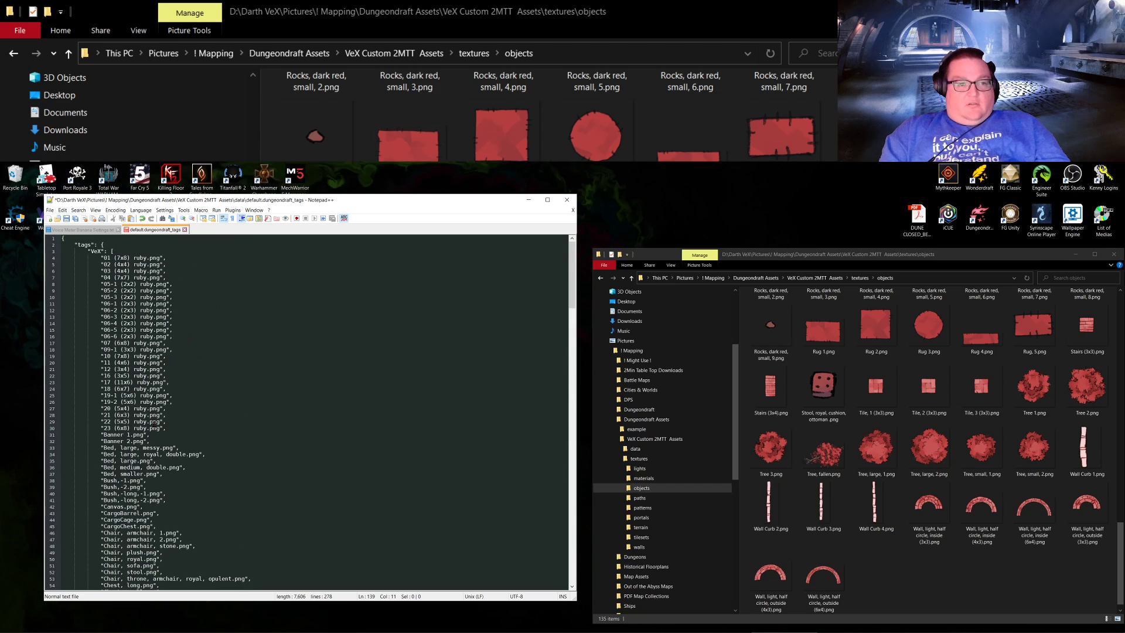
{"action": "key", "text": "ctrl+s"}
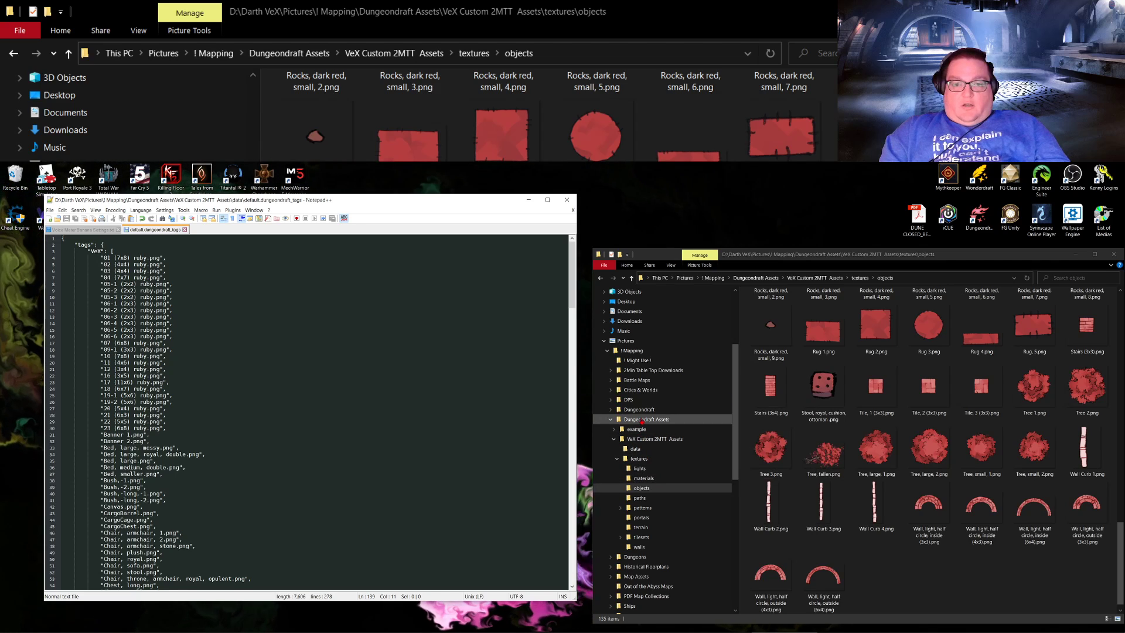
Step: Delete the VeX Set.dungeondraft_pack file from the Dungeondraft Assets folder
{"action": "left_click", "coordinate": [645, 420]}
{"action": "left_click", "coordinate": [997, 506]}
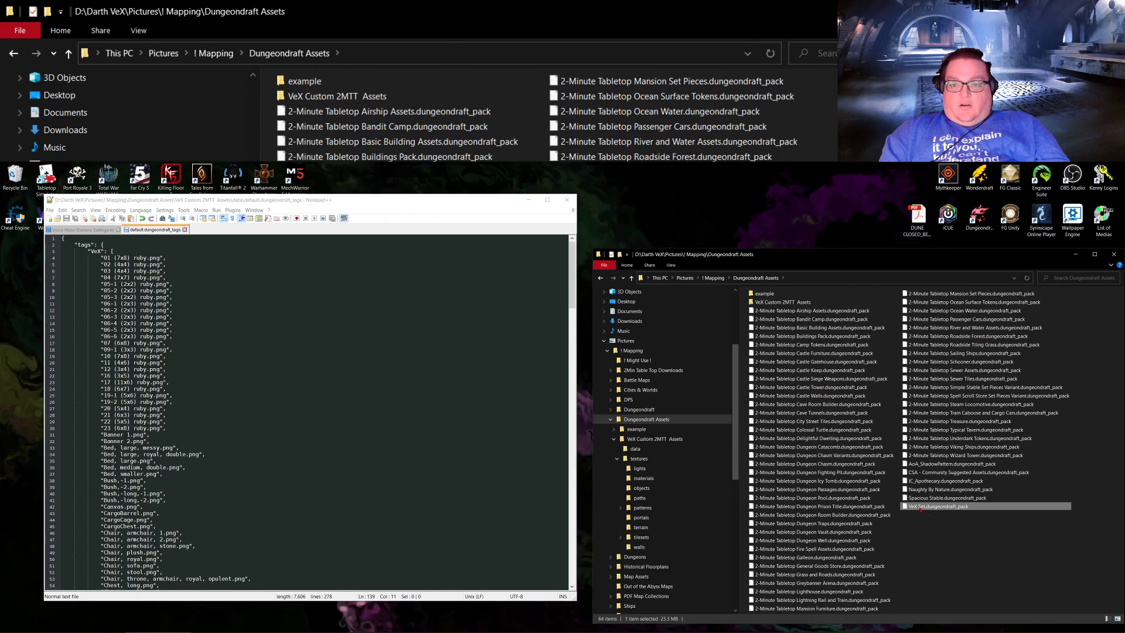
{"action": "key", "text": "Delete"}
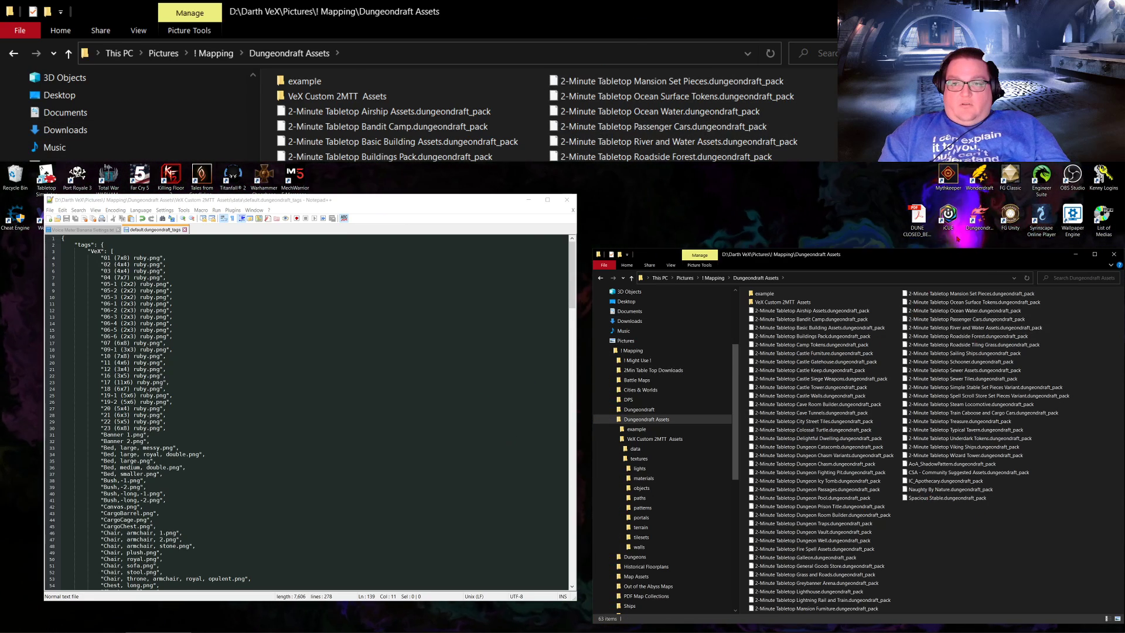
Step: Launch Dungeondraft and choose the VeX Custom 2MTT Assets folder as the base folder for packaging custom assets
{"action": "double_click", "coordinate": [979, 226]}
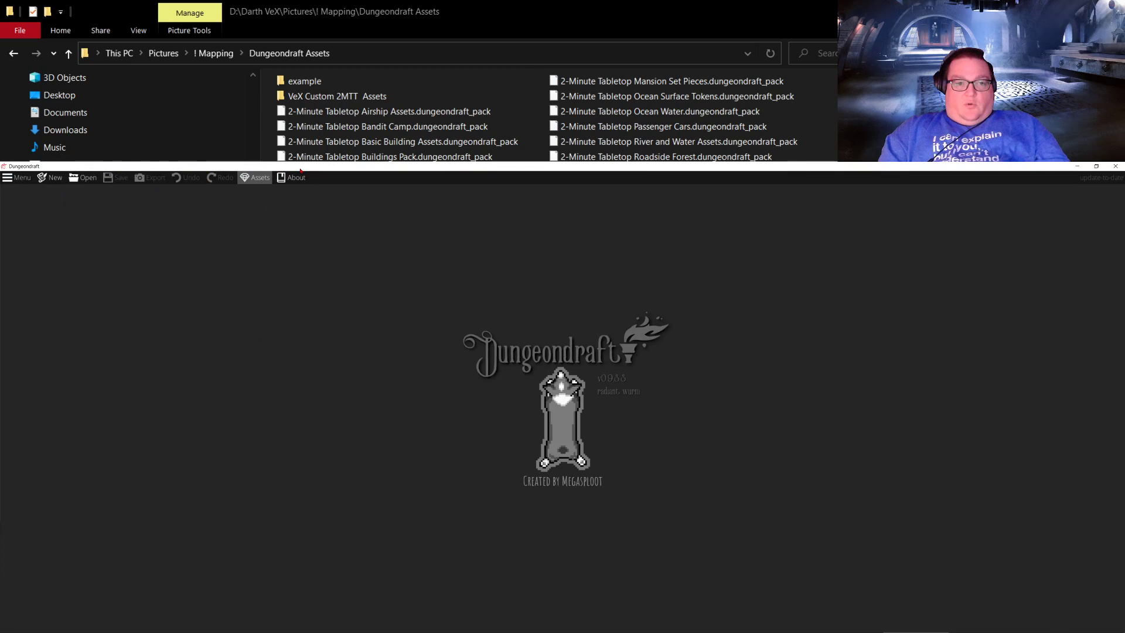
{"action": "left_click", "coordinate": [18, 262]}
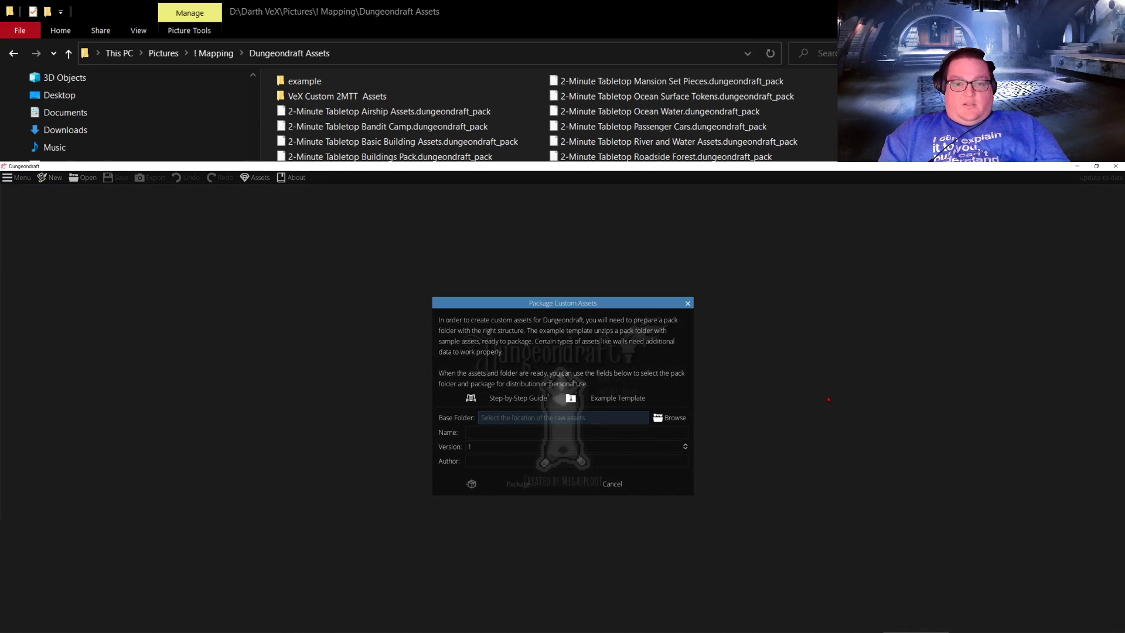
{"action": "left_click", "coordinate": [678, 421]}
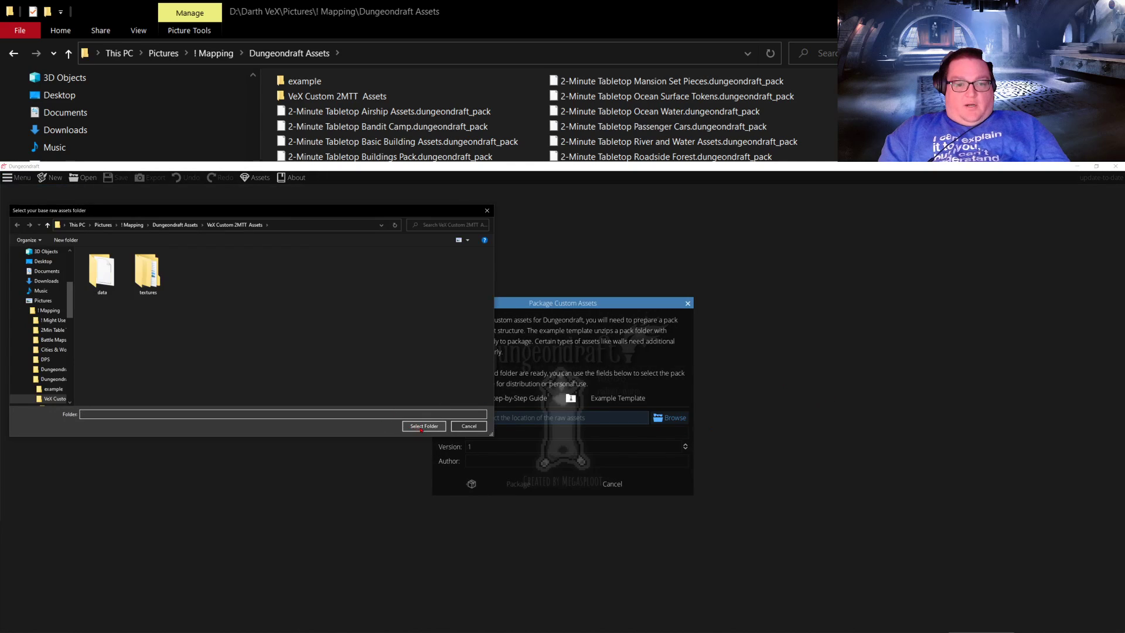
{"action": "left_click", "coordinate": [422, 427]}
Step: Name the pack VeX Set, set its version to 1.4, fill in the author and build the package
{"action": "left_click", "coordinate": [525, 433]}
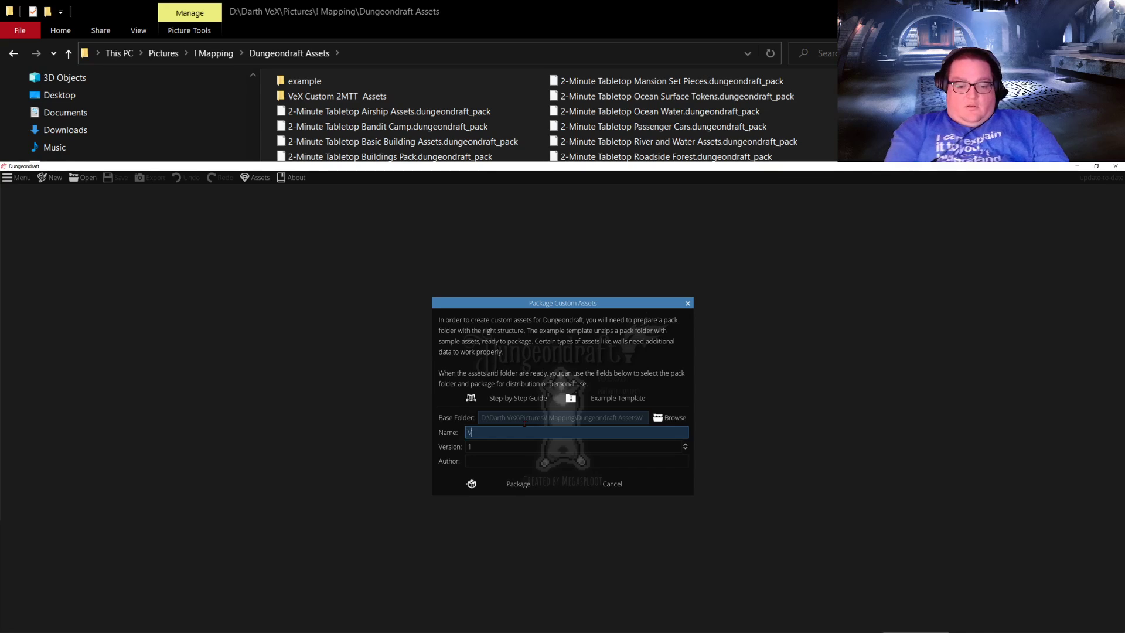
{"action": "key", "text": "Tab"}
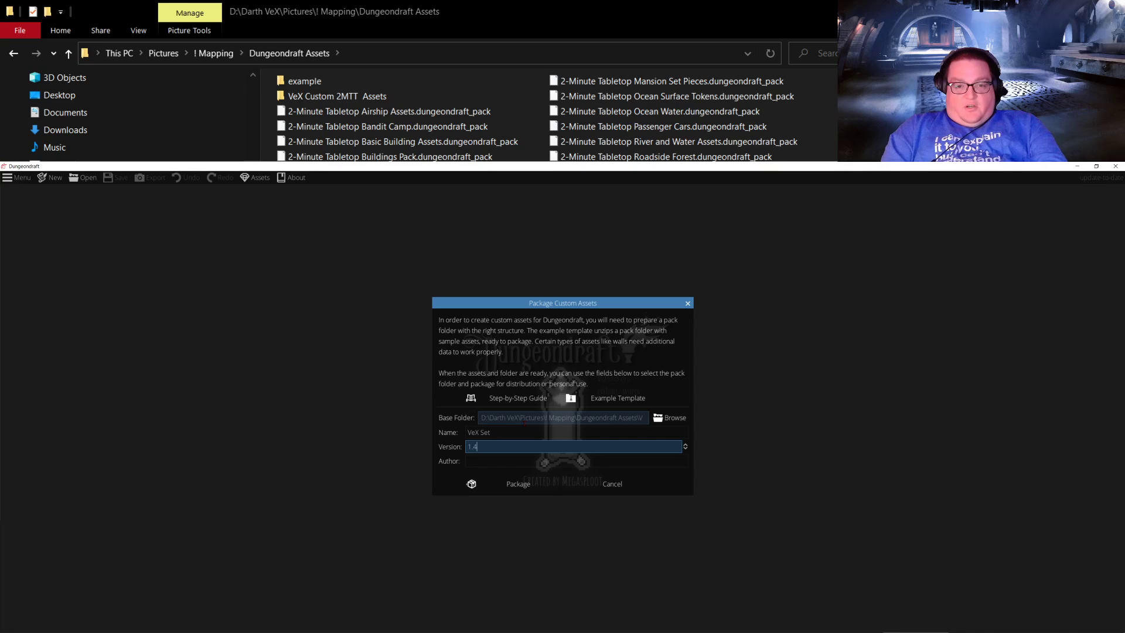
{"action": "type", "text": "1.4"}
{"action": "key", "text": "Tab"}
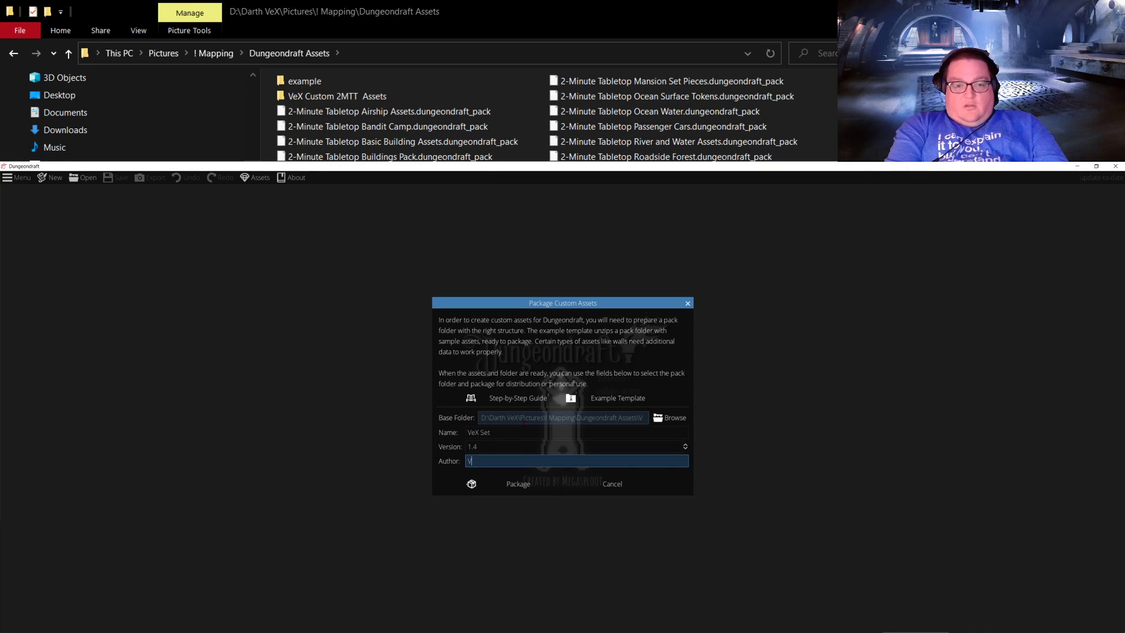
{"action": "left_click", "coordinate": [511, 489]}
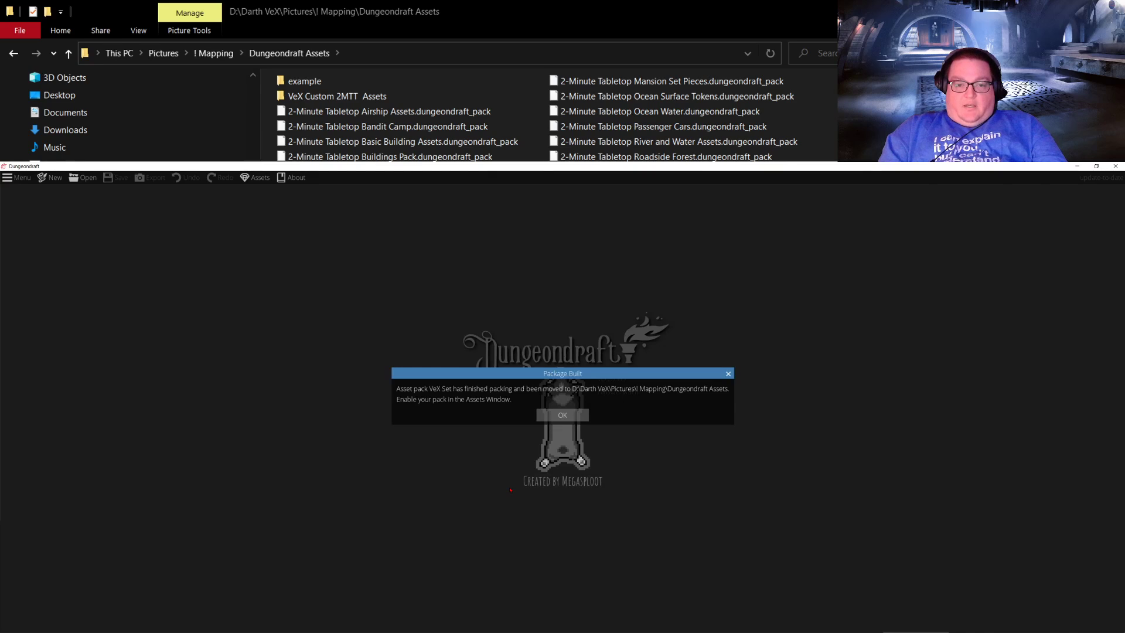
{"action": "left_click", "coordinate": [564, 416]}
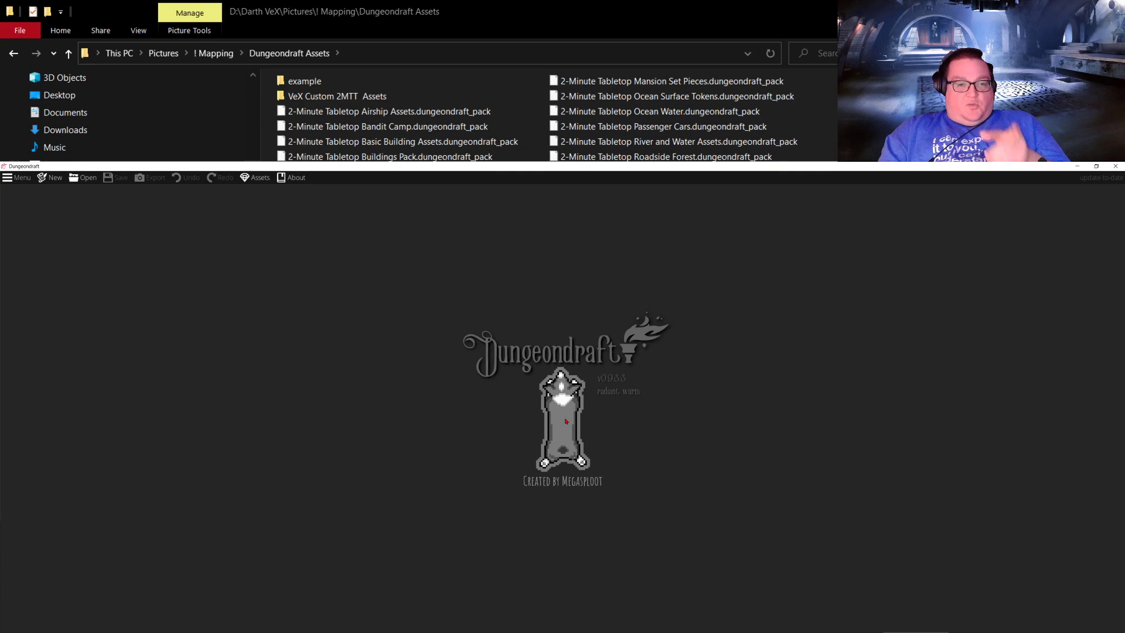
Step: Create a blank map and enable the VeX Set pack in the custom assets
{"action": "left_click", "coordinate": [61, 183]}
{"action": "left_click", "coordinate": [500, 462]}
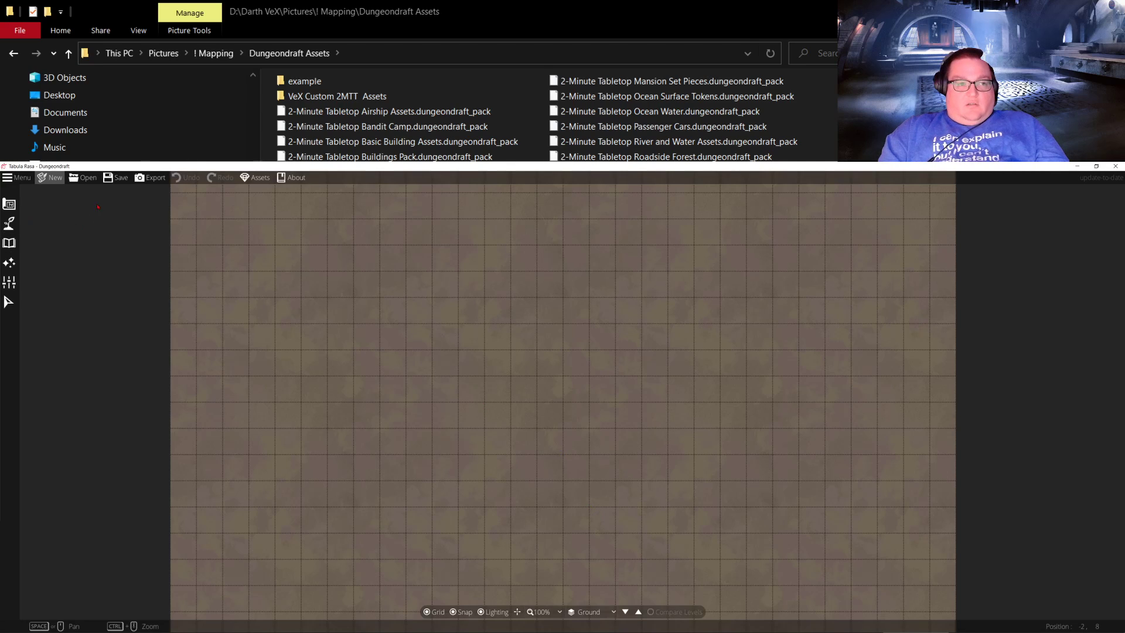
{"action": "left_click", "coordinate": [258, 179]}
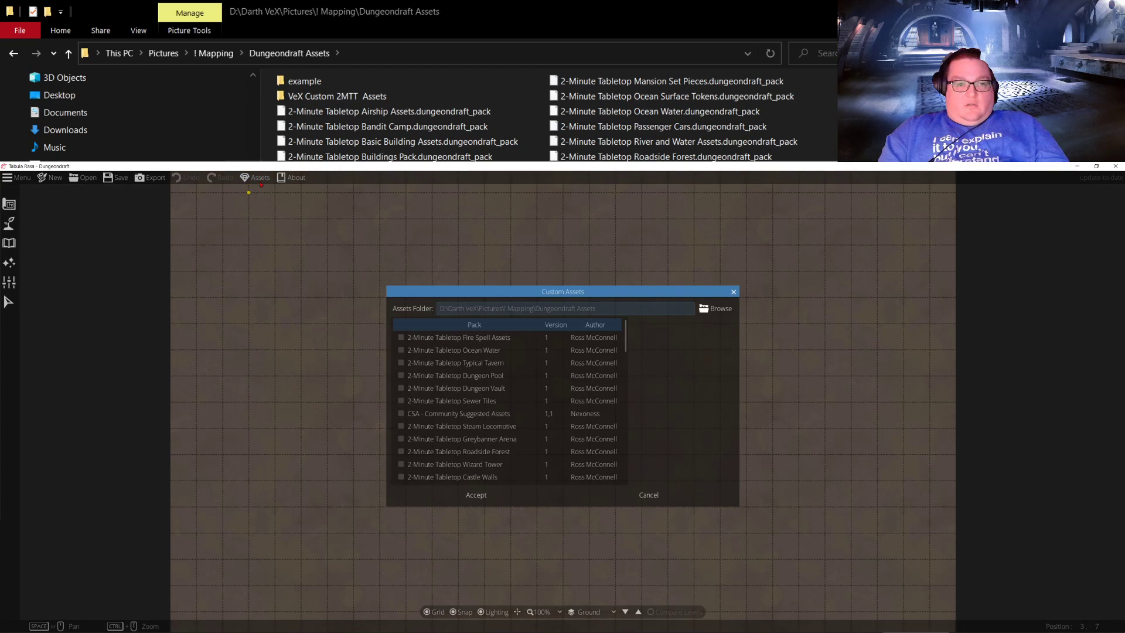
{"action": "scroll", "coordinate": [432, 449], "scroll_direction": "down", "scroll_amount": 5}
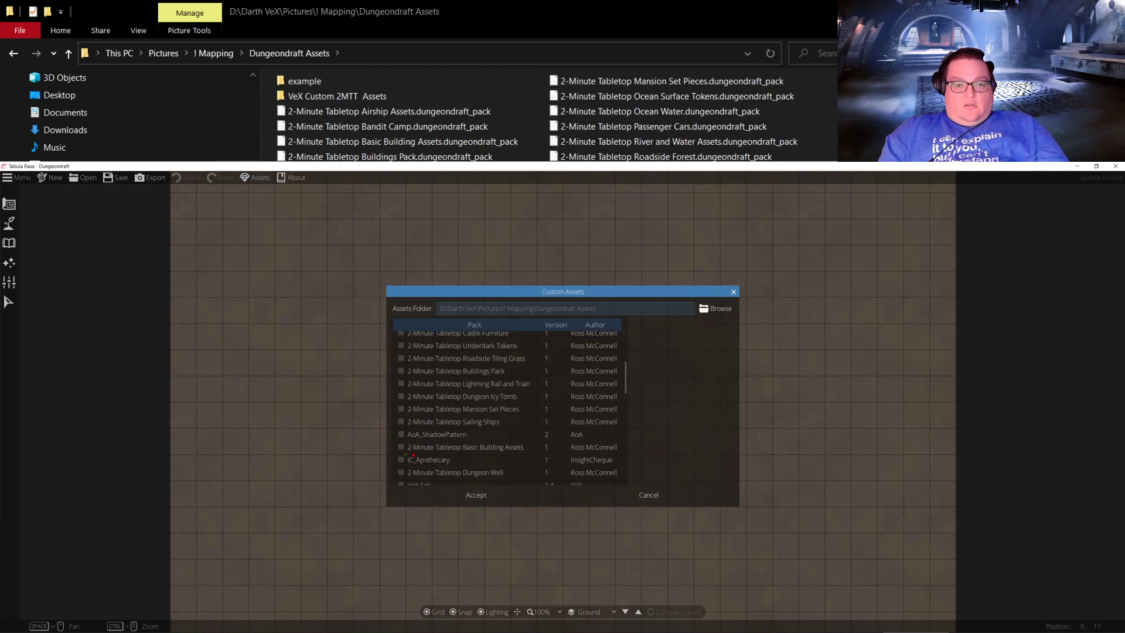
{"action": "scroll", "coordinate": [410, 470], "scroll_direction": "down", "scroll_amount": 1}
{"action": "left_click", "coordinate": [402, 465]}
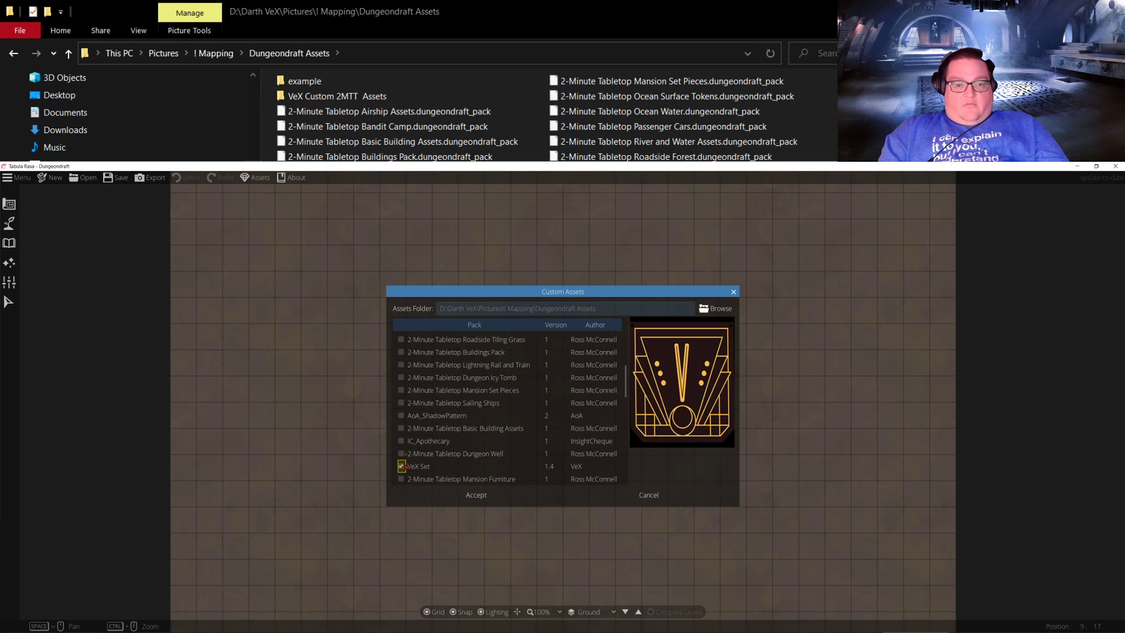
{"action": "left_click", "coordinate": [469, 495]}
{"action": "left_click", "coordinate": [572, 420]}
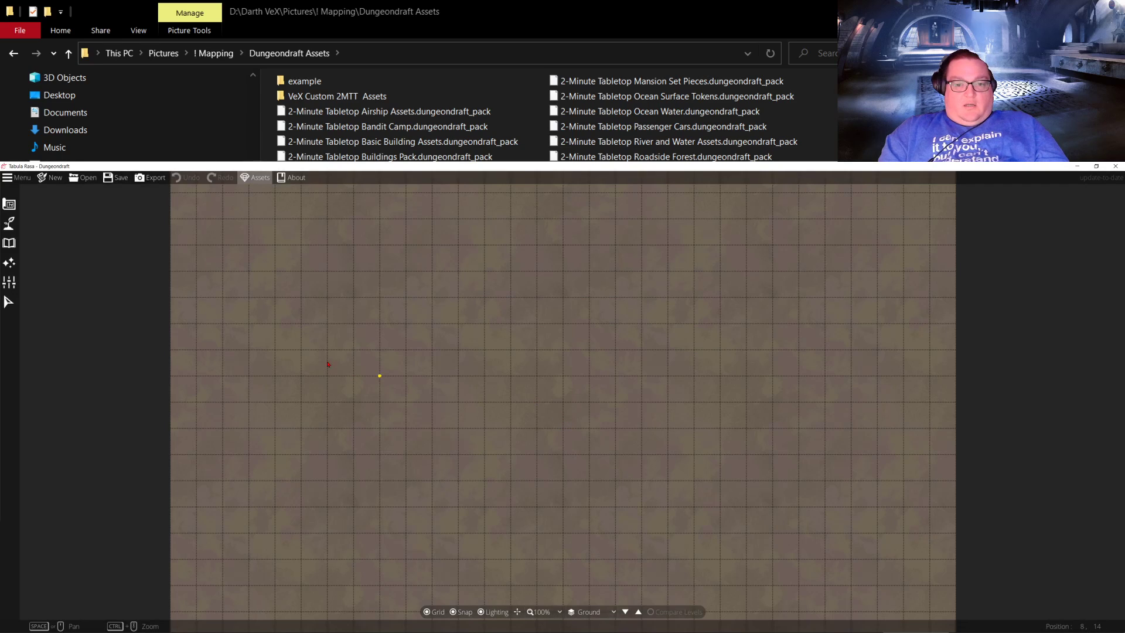
Step: Start another blank map and close Dungeondraft so it can be restarted
{"action": "left_click", "coordinate": [52, 182]}
{"action": "left_click", "coordinate": [517, 461]}
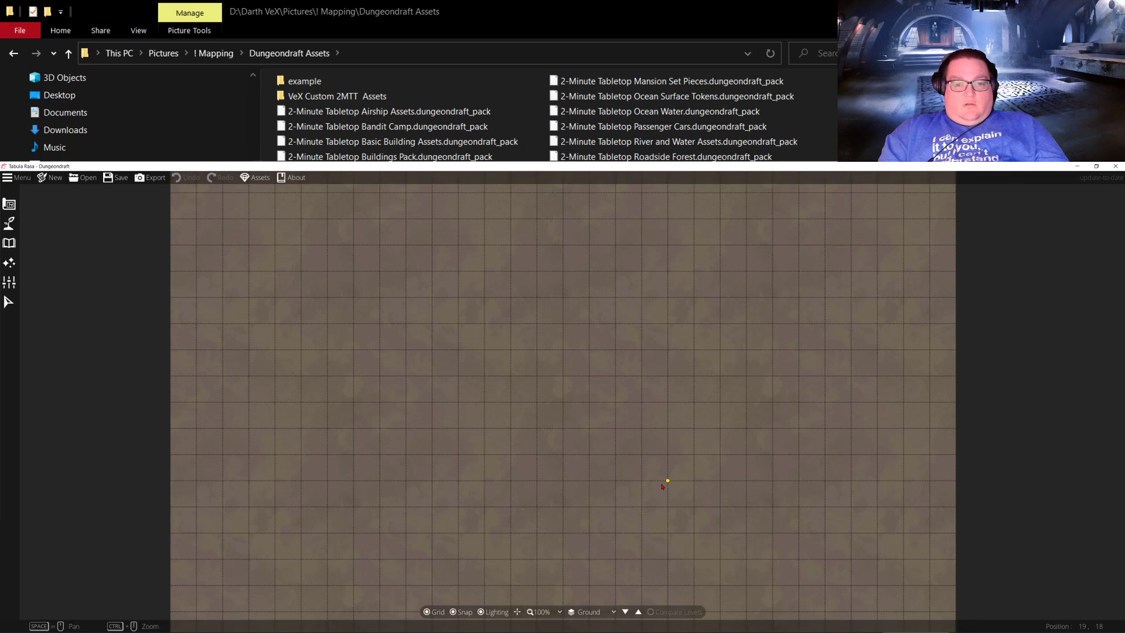
{"action": "left_click", "coordinate": [1117, 168]}
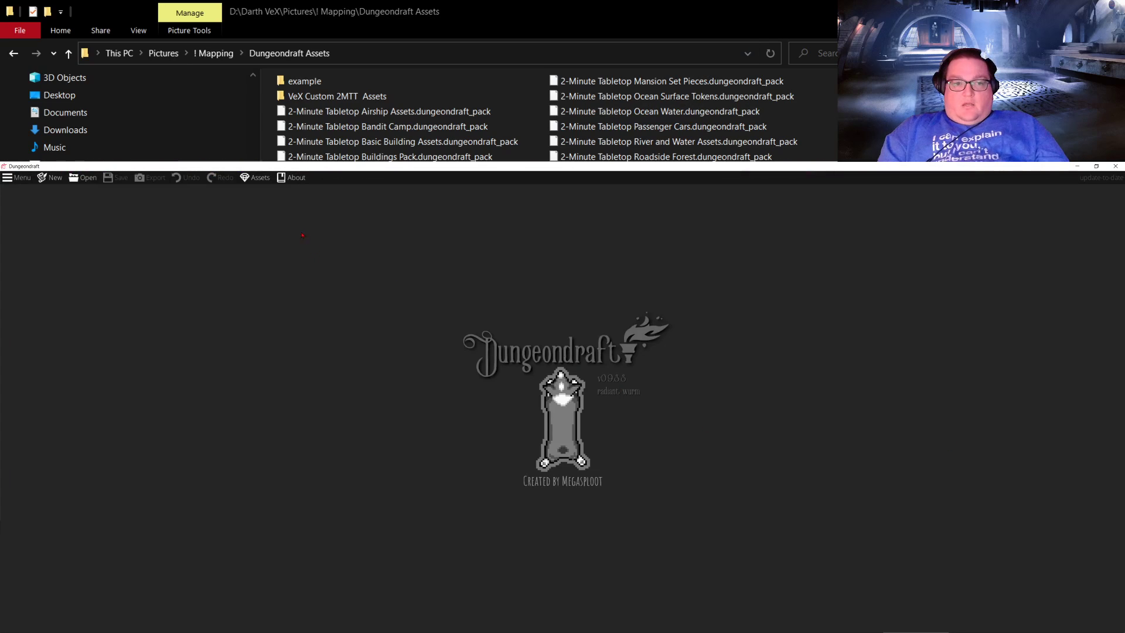
Step: Enable the VeX Set pack in the custom assets and create a new 30 by 30 tile map
{"action": "left_click", "coordinate": [258, 178]}
{"action": "scroll", "coordinate": [532, 453], "scroll_direction": "down", "scroll_amount": 3}
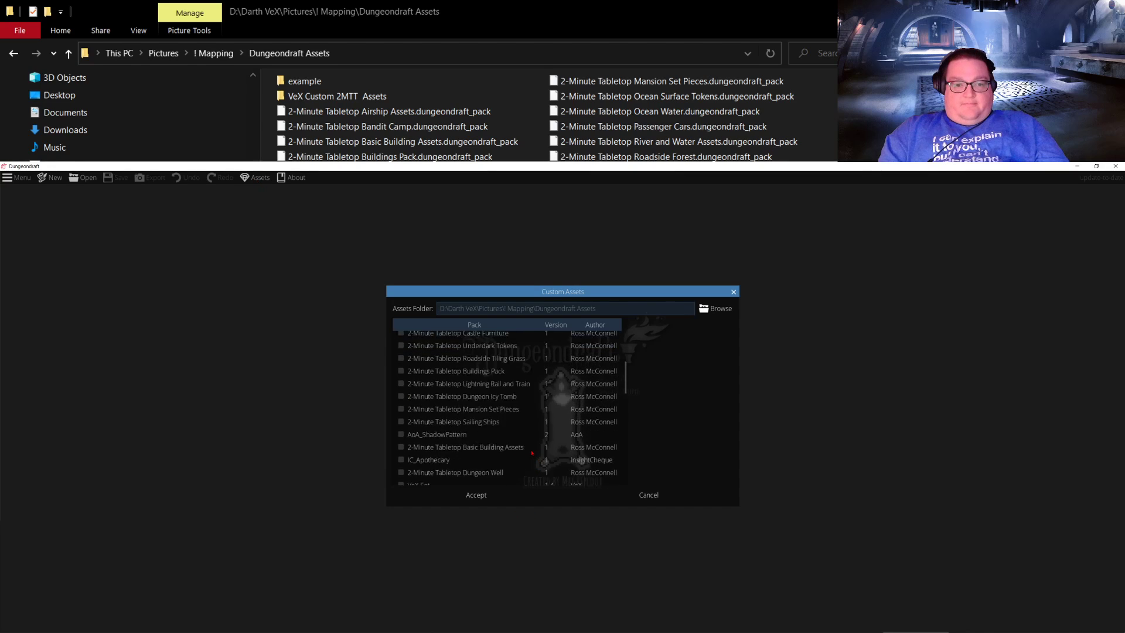
{"action": "scroll", "coordinate": [532, 453], "scroll_direction": "up", "scroll_amount": 3}
{"action": "left_click", "coordinate": [402, 410]}
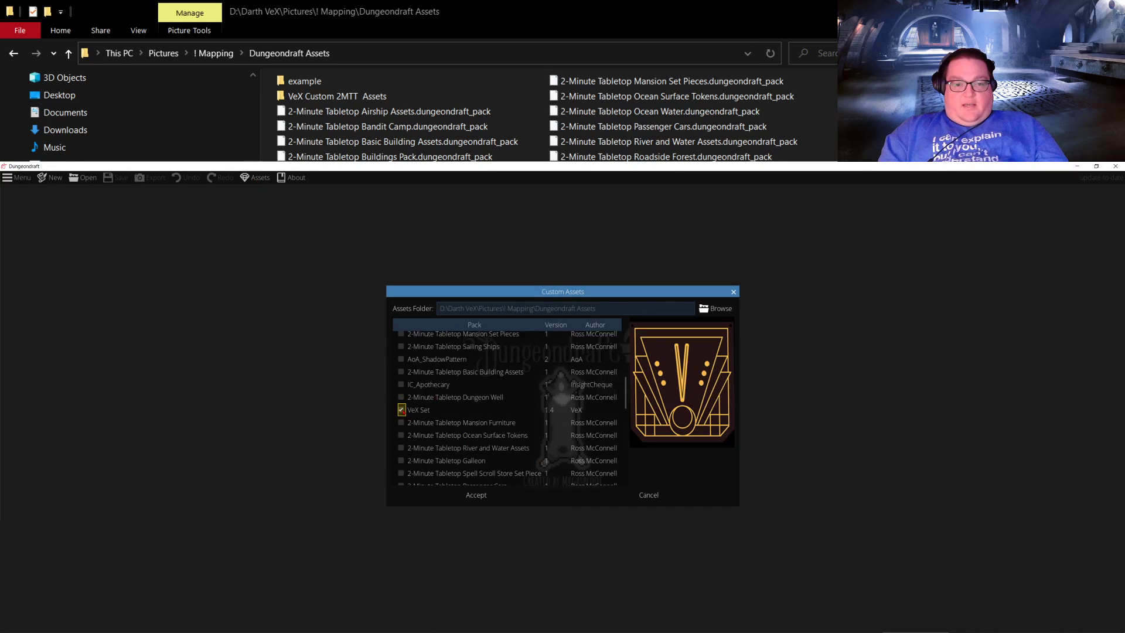
{"action": "left_click", "coordinate": [483, 498]}
{"action": "left_click", "coordinate": [38, 180]}
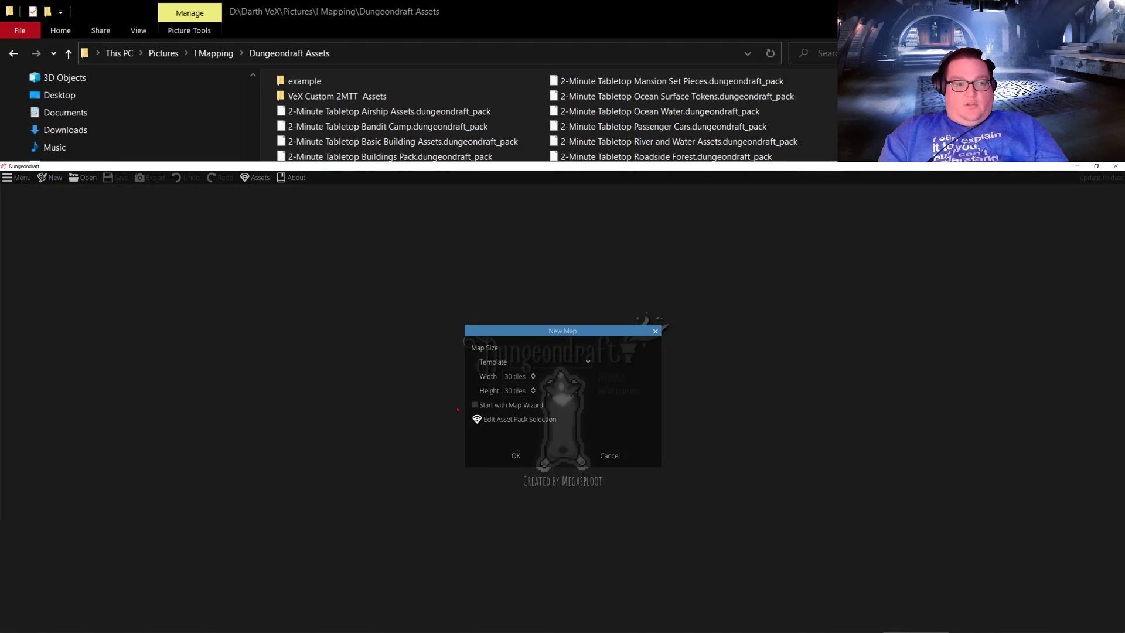
{"action": "left_click", "coordinate": [532, 457]}
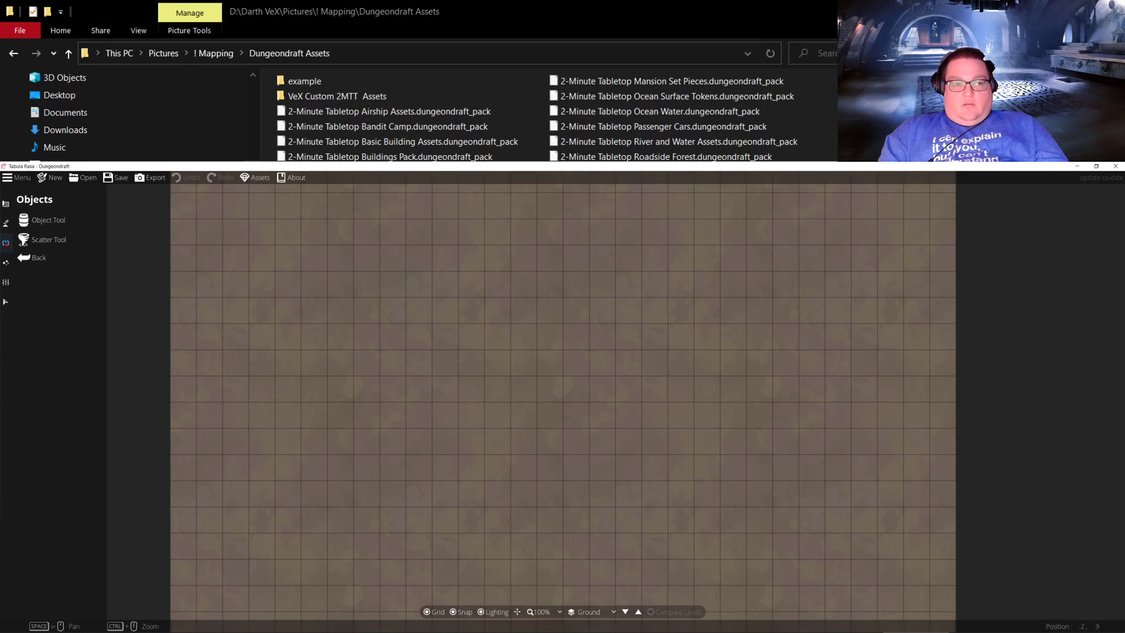
Step: Check the objects tagged VeX with the Object Tool and return to the complete object library
{"action": "left_click", "coordinate": [39, 218]}
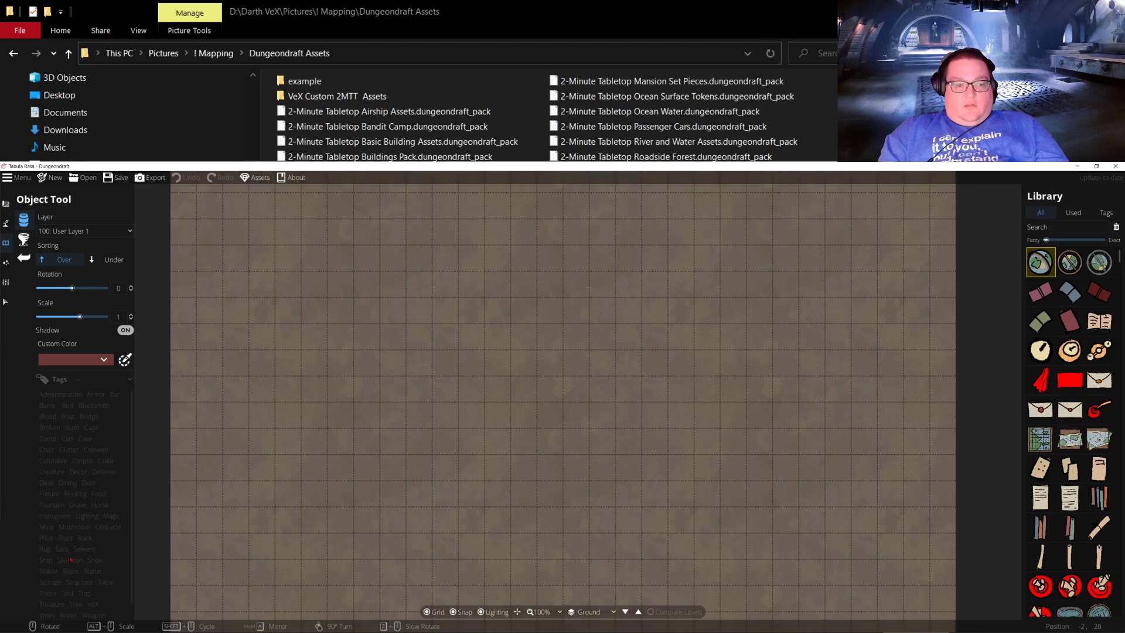
{"action": "left_click", "coordinate": [91, 603]}
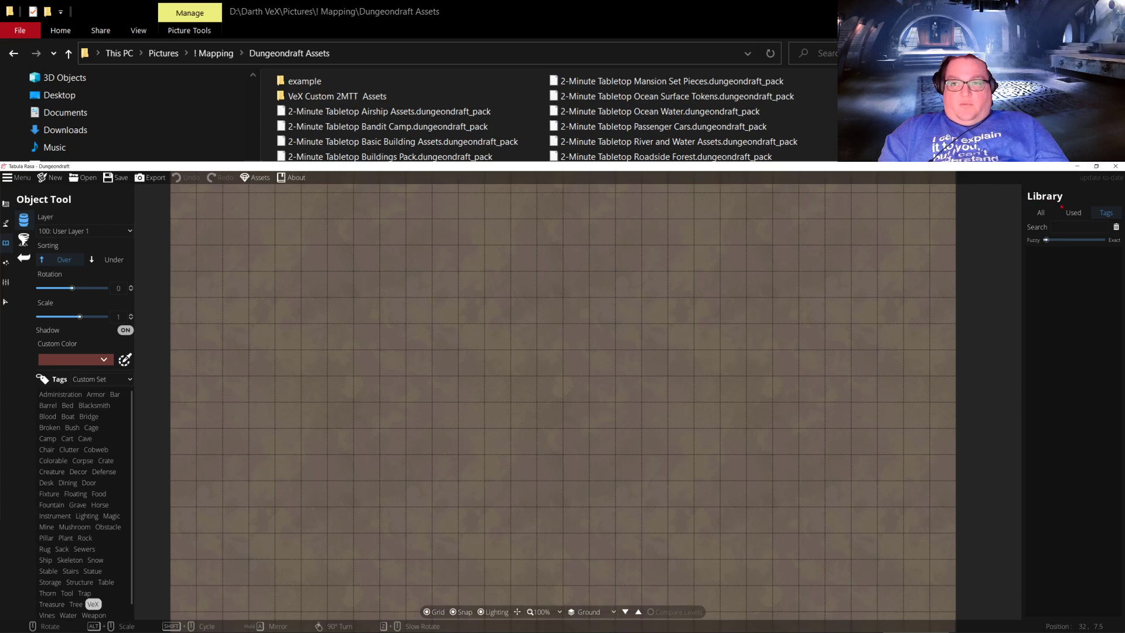
{"action": "left_click", "coordinate": [1041, 213]}
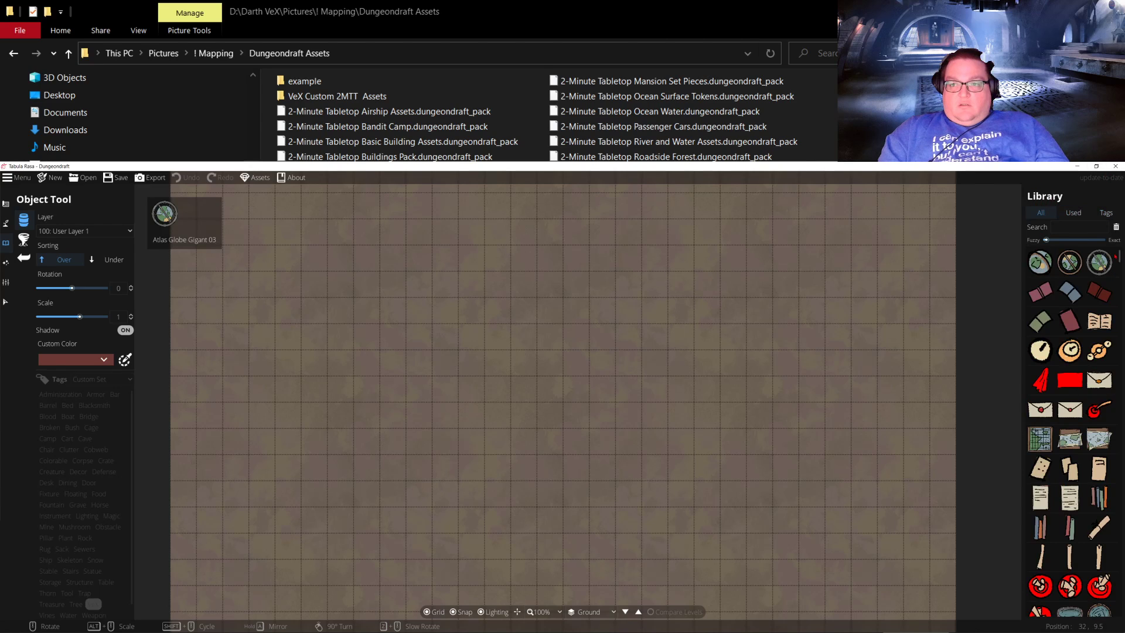
Step: Preview a red roof object from the library with a light brown custom color, and close the program
{"action": "scroll", "coordinate": [1070, 433], "scroll_direction": "down", "scroll_amount": 20}
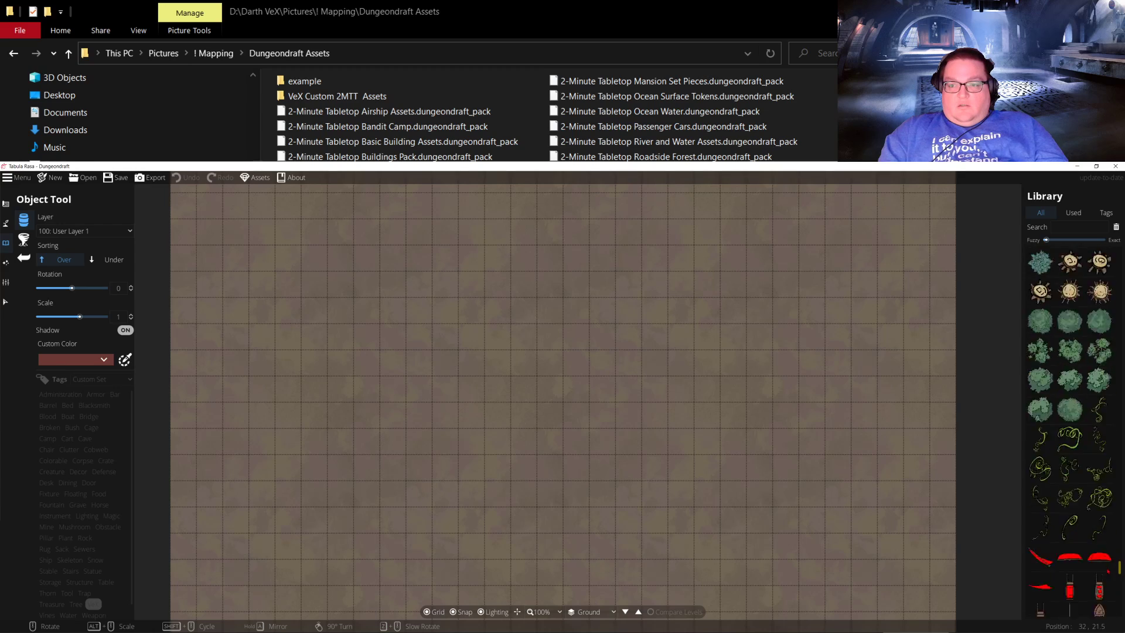
{"action": "scroll", "coordinate": [1085, 502], "scroll_direction": "down", "scroll_amount": 10}
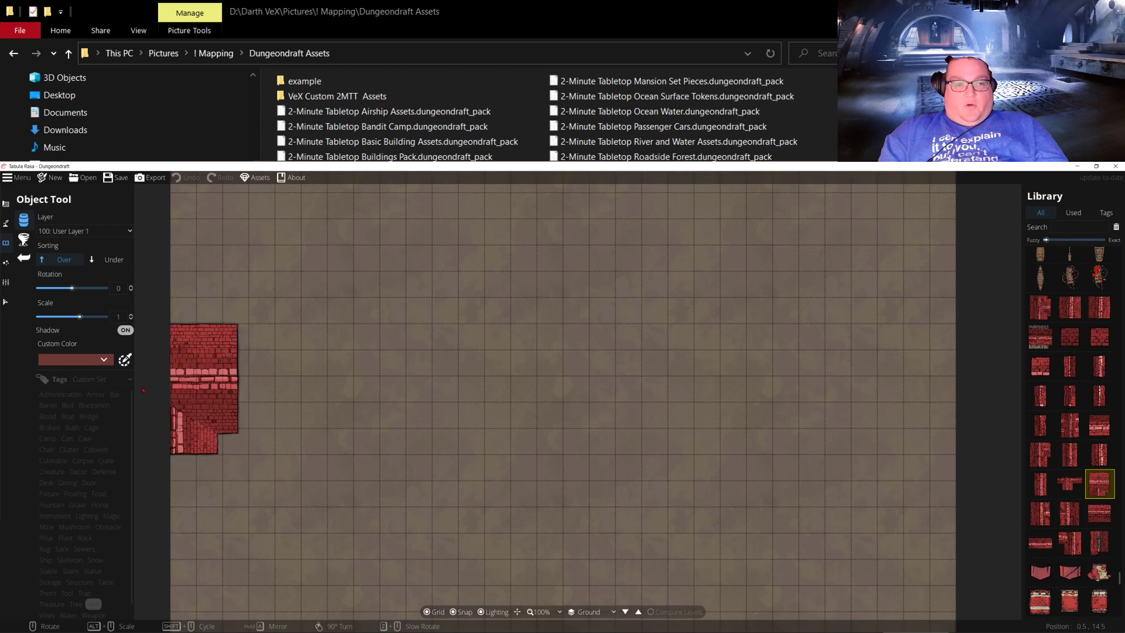
{"action": "left_click", "coordinate": [104, 360]}
{"action": "left_click", "coordinate": [104, 386]}
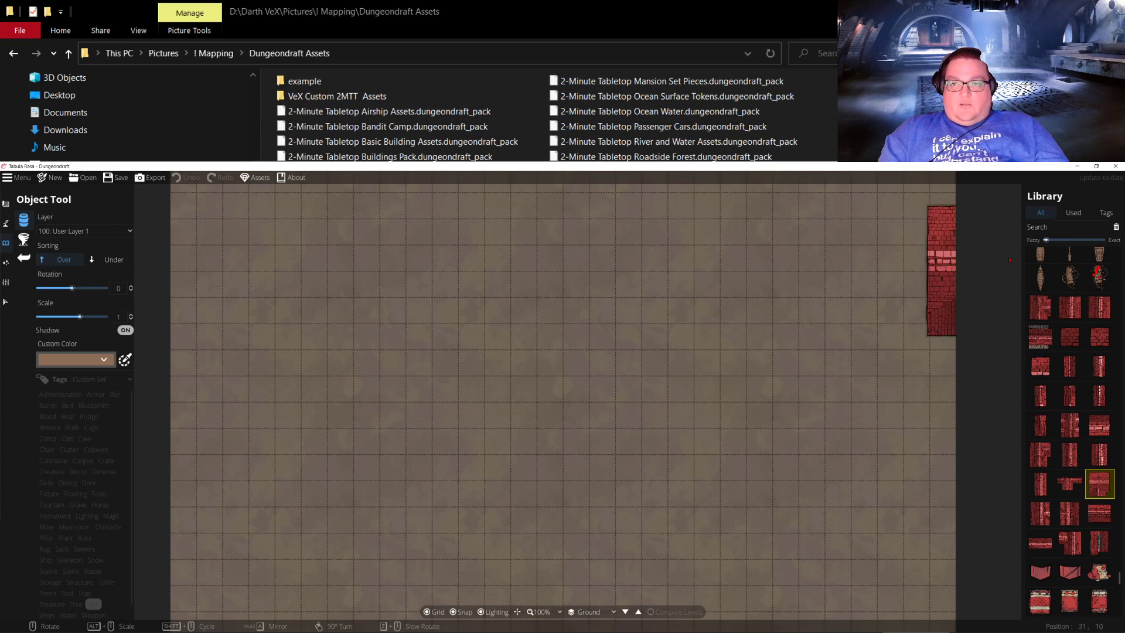
{"action": "left_click", "coordinate": [1115, 166]}
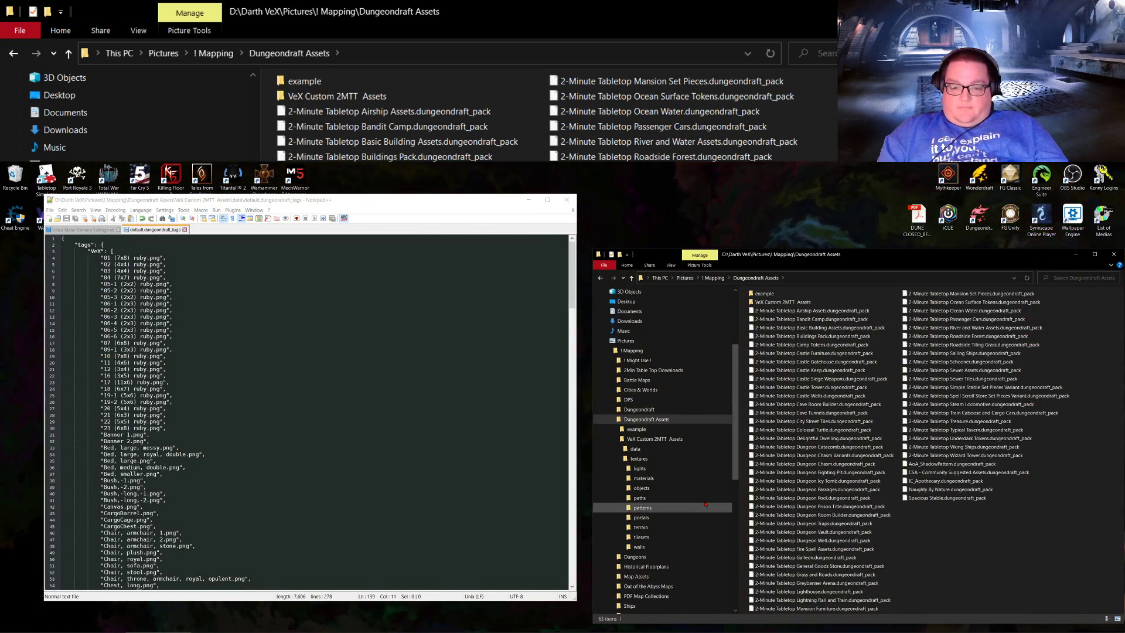
Step: Compare the image file names in the textures\objects folder with the entries in default.dungeondraft_tags
{"action": "left_click", "coordinate": [642, 508]}
{"action": "left_click", "coordinate": [641, 488]}
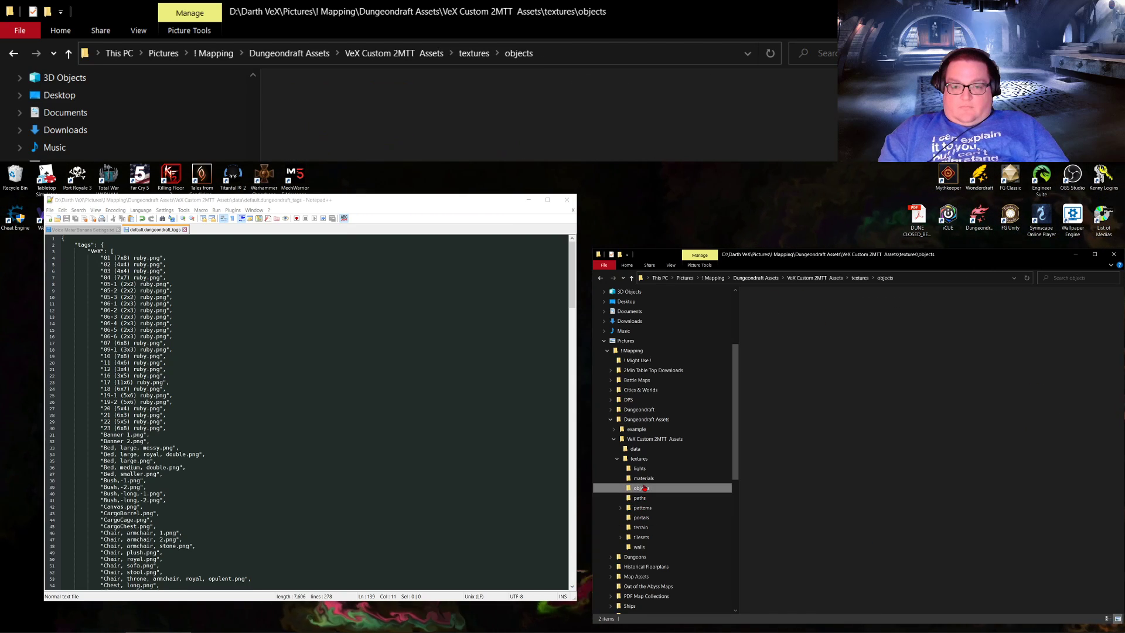
{"action": "scroll", "coordinate": [943, 437], "scroll_direction": "down", "scroll_amount": 3}
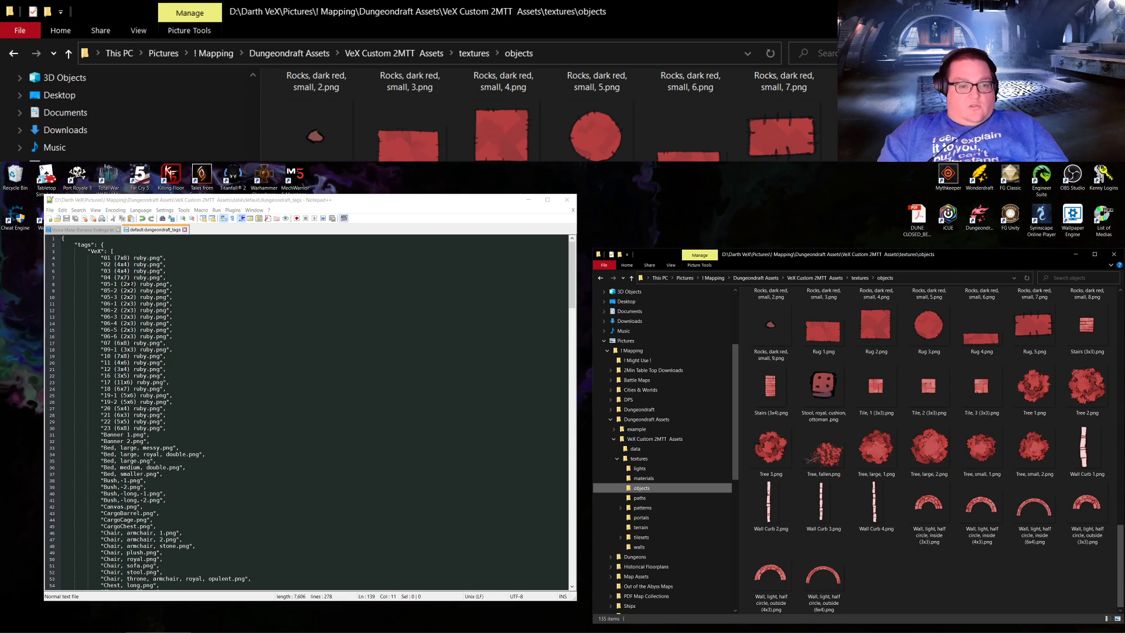
{"action": "scroll", "coordinate": [130, 285], "scroll_direction": "down", "scroll_amount": 20}
{"action": "scroll", "coordinate": [130, 284], "scroll_direction": "down", "scroll_amount": 11}
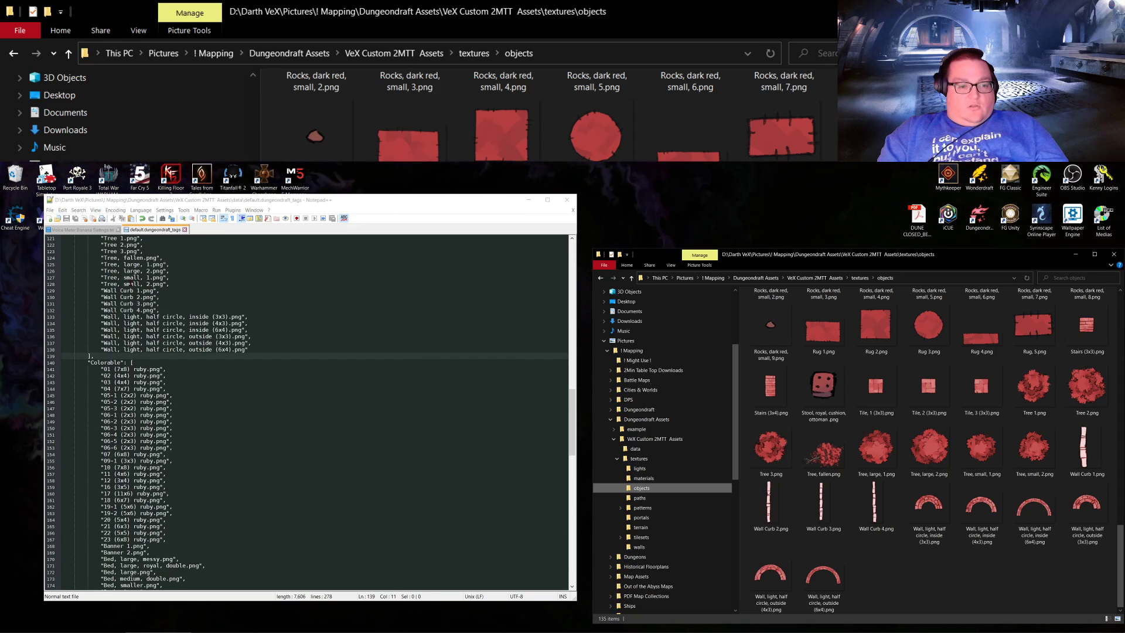
{"action": "scroll", "coordinate": [169, 352], "scroll_direction": "down", "scroll_amount": 20}
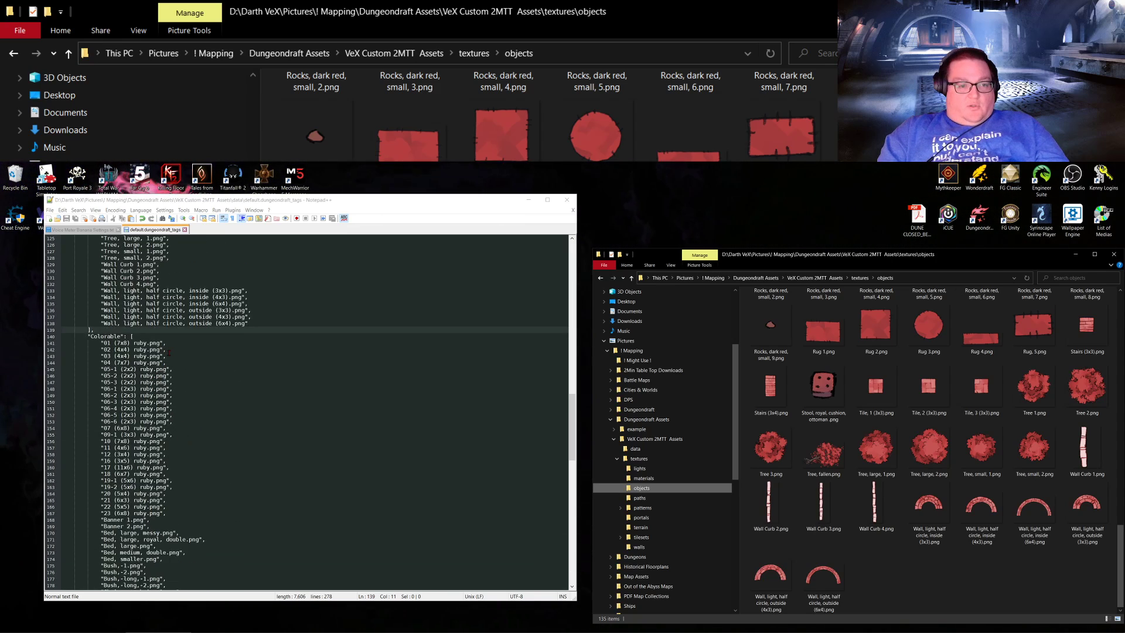
{"action": "scroll", "coordinate": [169, 355], "scroll_direction": "down", "scroll_amount": 3}
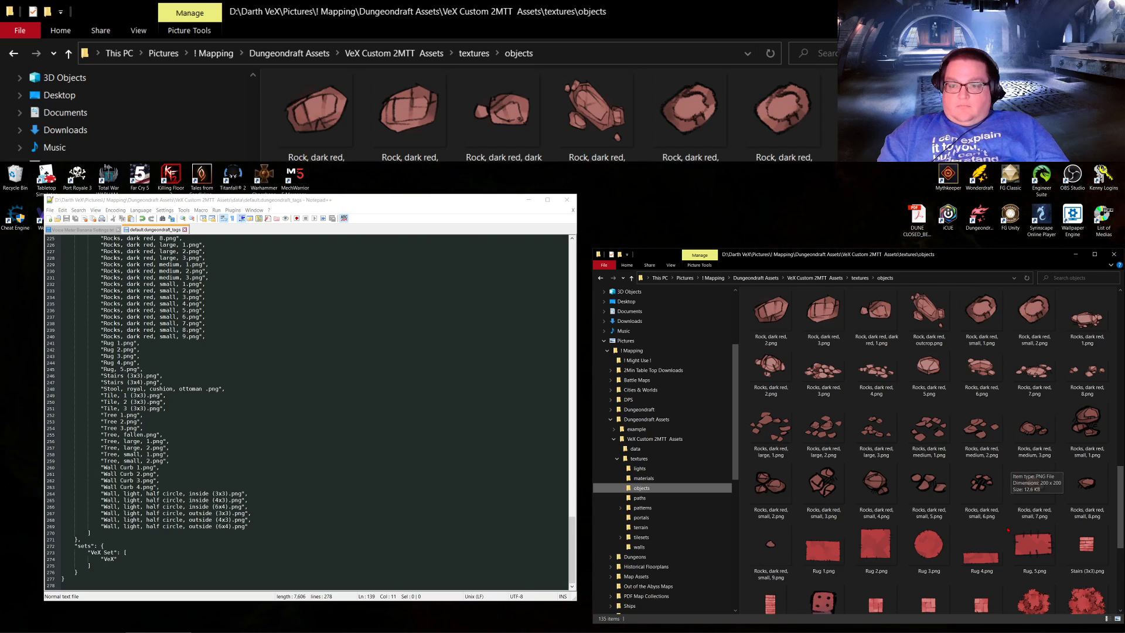
{"action": "scroll", "coordinate": [1016, 472], "scroll_direction": "down", "scroll_amount": 3}
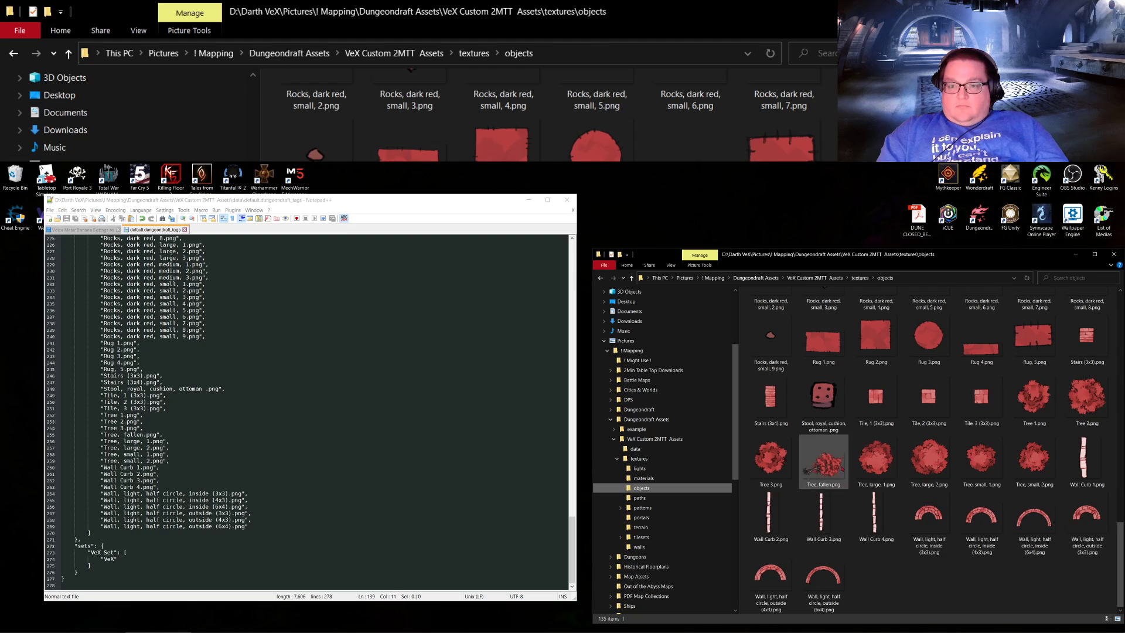
Step: Remove the space before the extension in the ottoman image's file name, making it "Stool, royal, cushion, ottoman.png"
{"action": "left_click", "coordinate": [823, 399]}
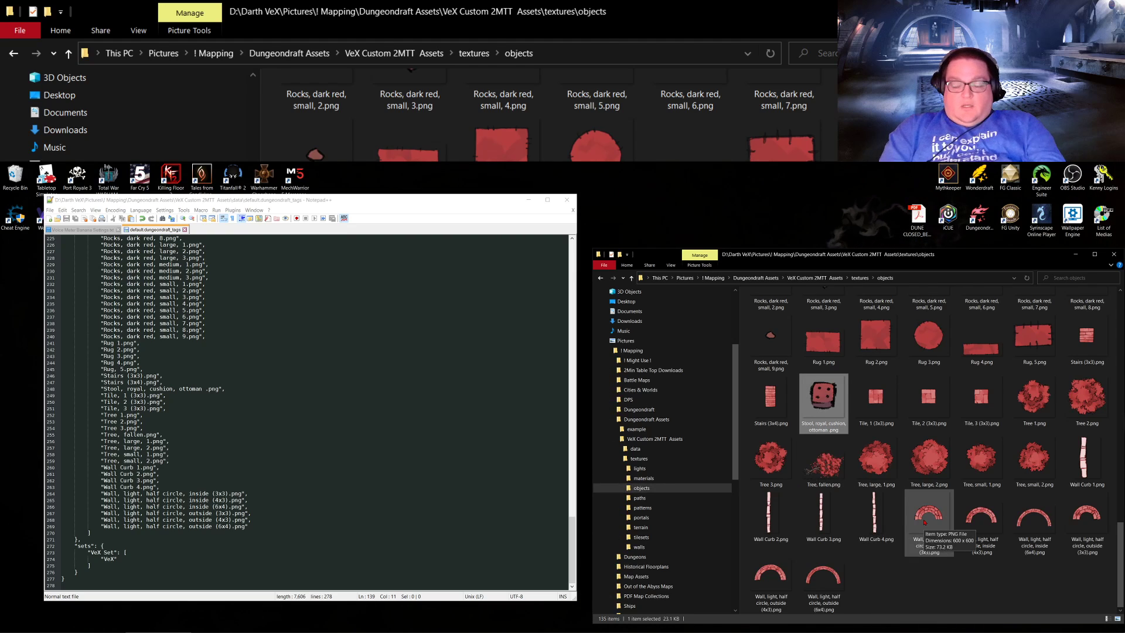
{"action": "key", "text": "F2"}
{"action": "key", "text": "Right"}
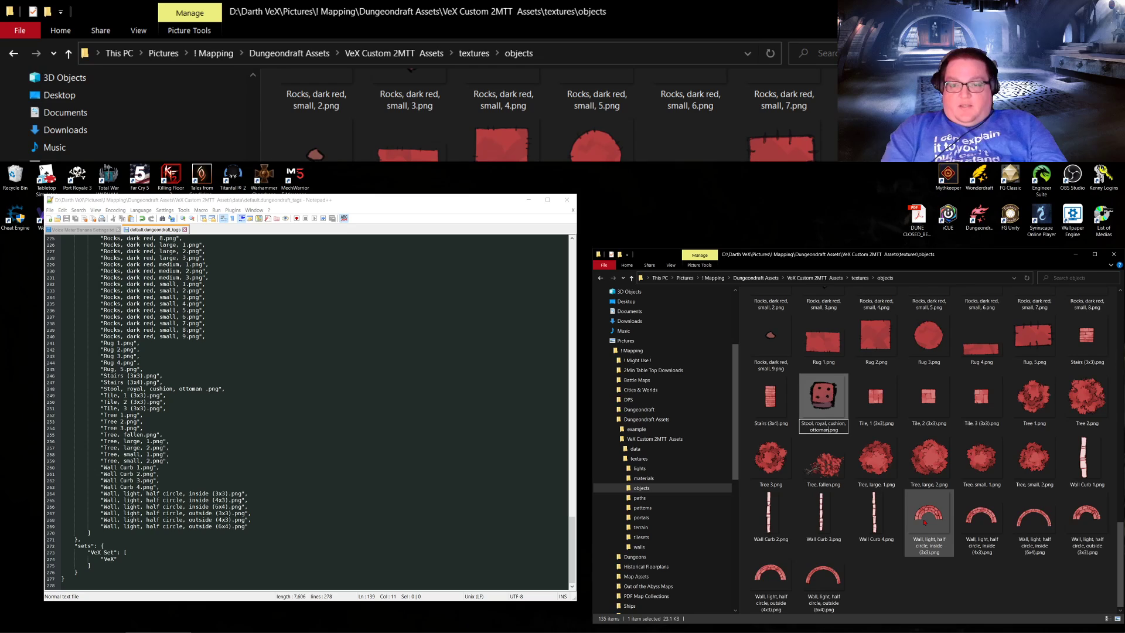
{"action": "left_click", "coordinate": [200, 382]}
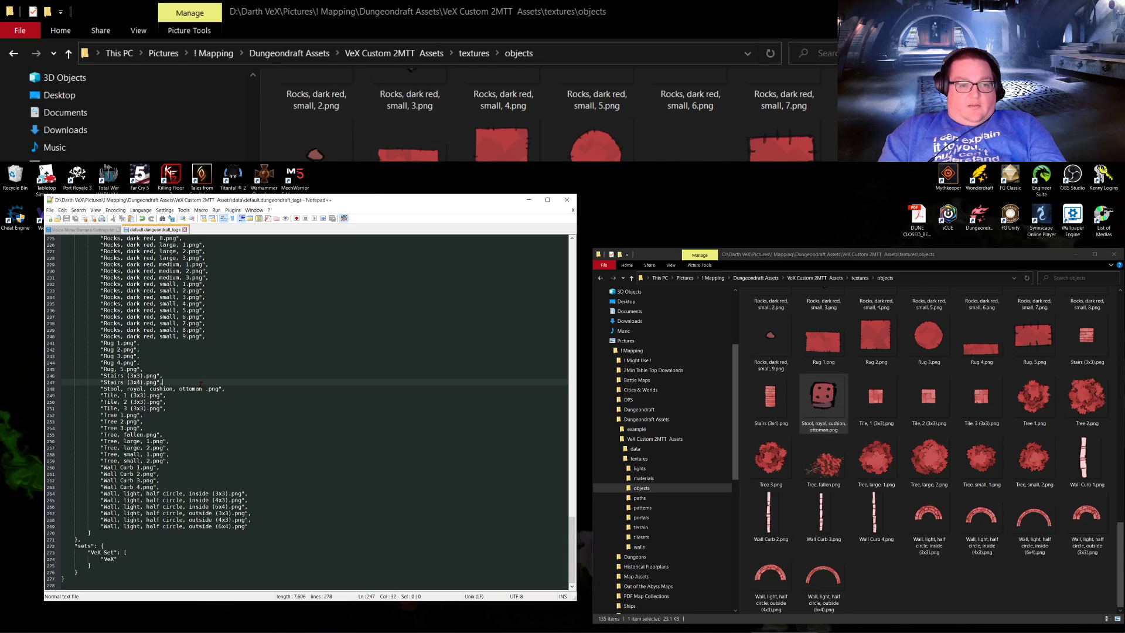
Step: Remove the space before the extension in the Colorable list's ottoman entry, making it "Stool, royal, cushion, ottoman.png", and save the tags file
{"action": "left_click", "coordinate": [170, 388]}
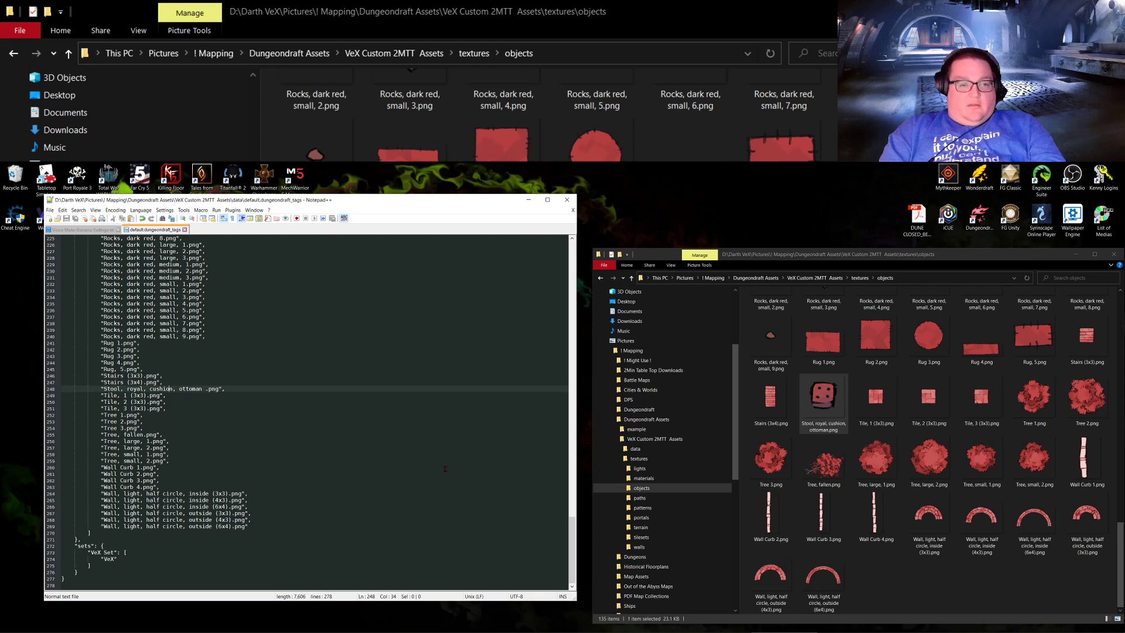
{"action": "key", "text": "ctrl+Right"}
{"action": "key", "text": "ctrl+Right"}
{"action": "key", "text": "ctrl+Right"}
{"action": "key", "text": "BackSpace"}
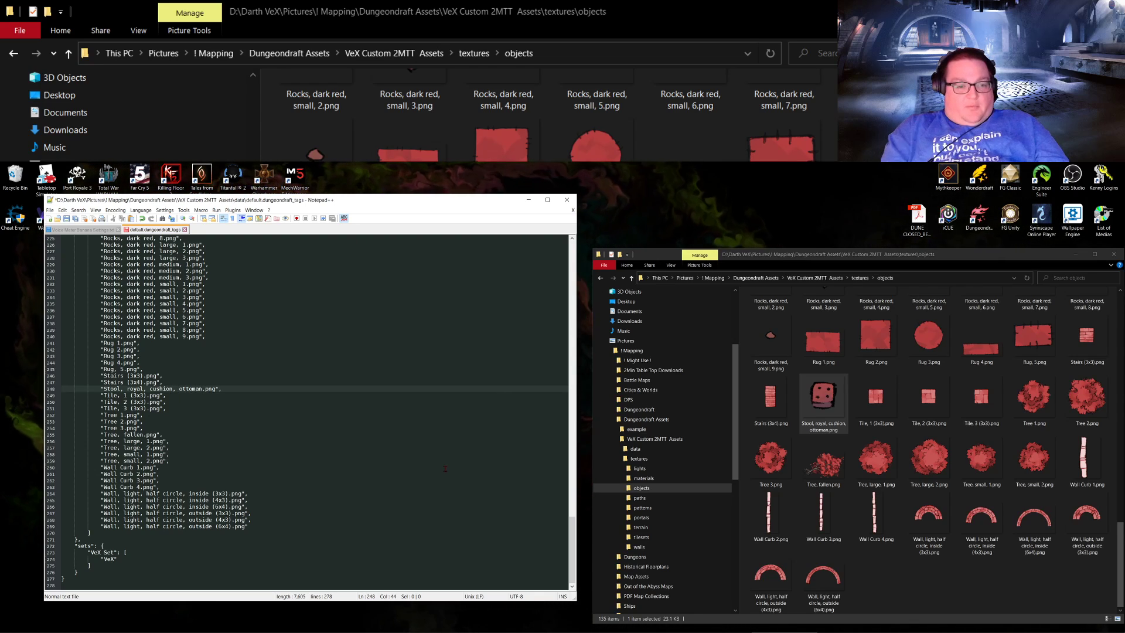
{"action": "left_click", "coordinate": [295, 487]}
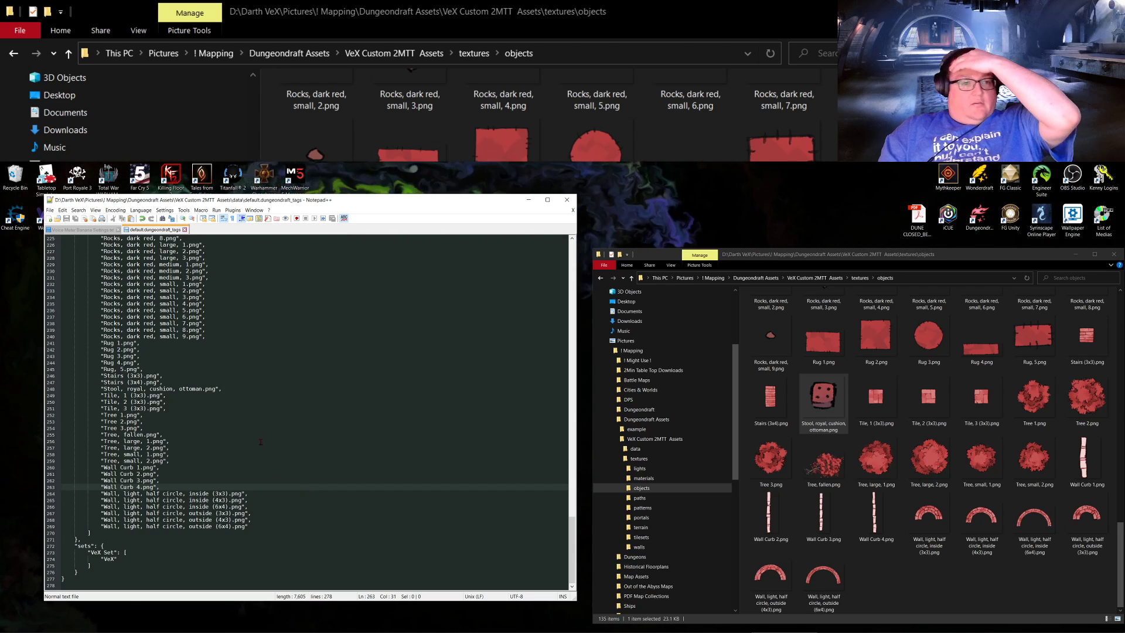
Step: Review the file entries under the Colorable and VeX tags throughout default.dungeondraft_tags
{"action": "scroll", "coordinate": [240, 510], "scroll_direction": "up", "scroll_amount": 1}
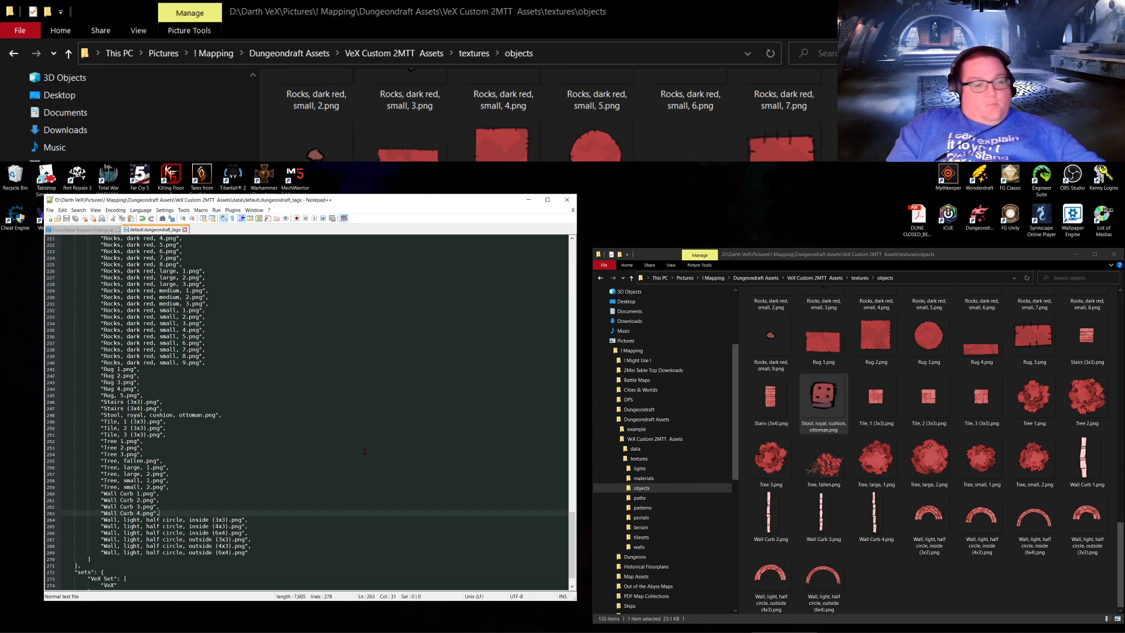
{"action": "left_click", "coordinate": [193, 565]}
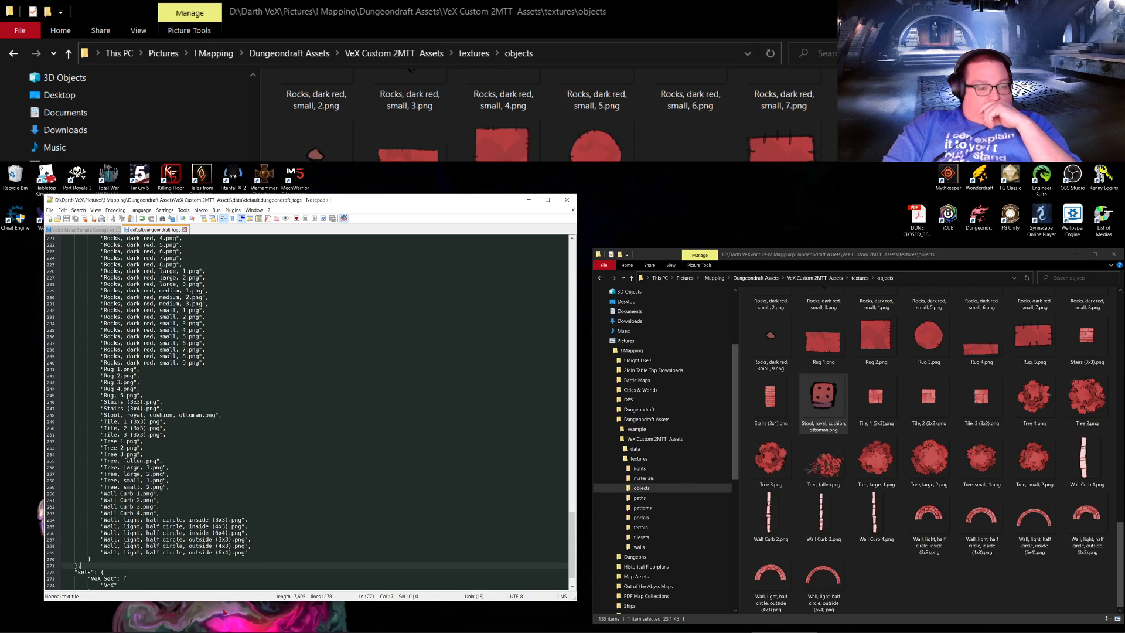
{"action": "scroll", "coordinate": [192, 533], "scroll_direction": "up", "scroll_amount": 20}
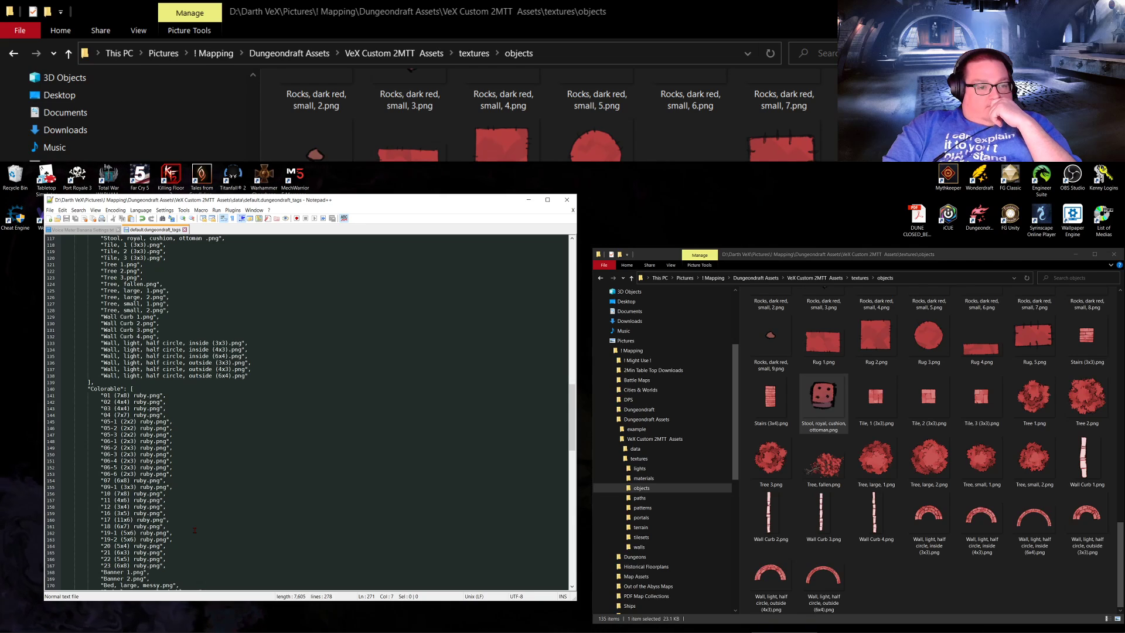
{"action": "scroll", "coordinate": [194, 531], "scroll_direction": "up", "scroll_amount": 8}
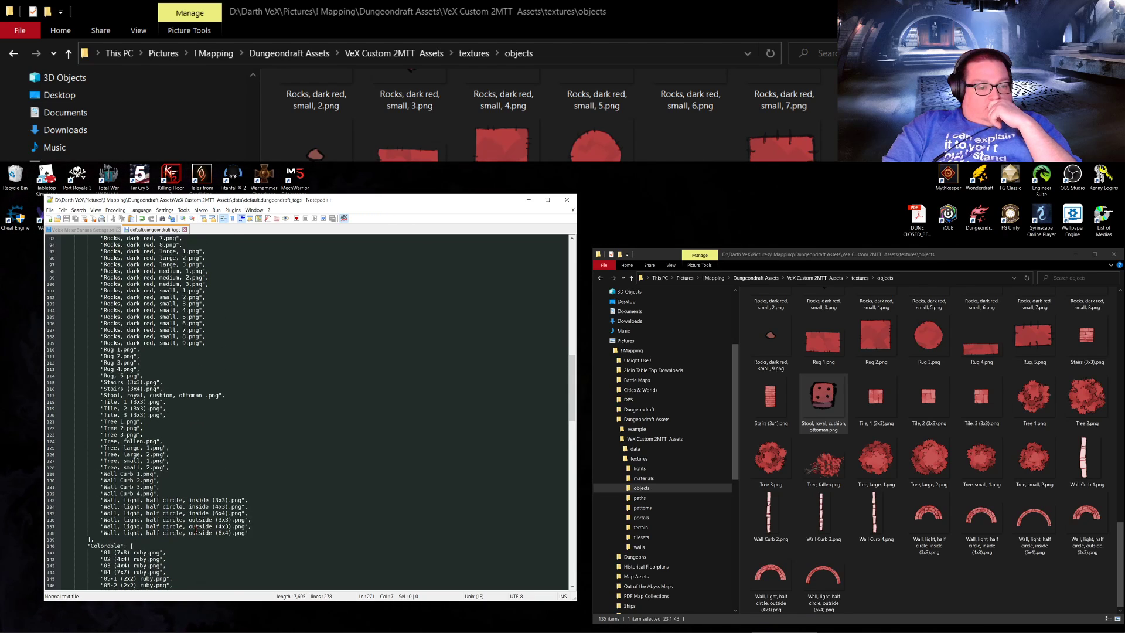
{"action": "scroll", "coordinate": [194, 530], "scroll_direction": "up", "scroll_amount": 20}
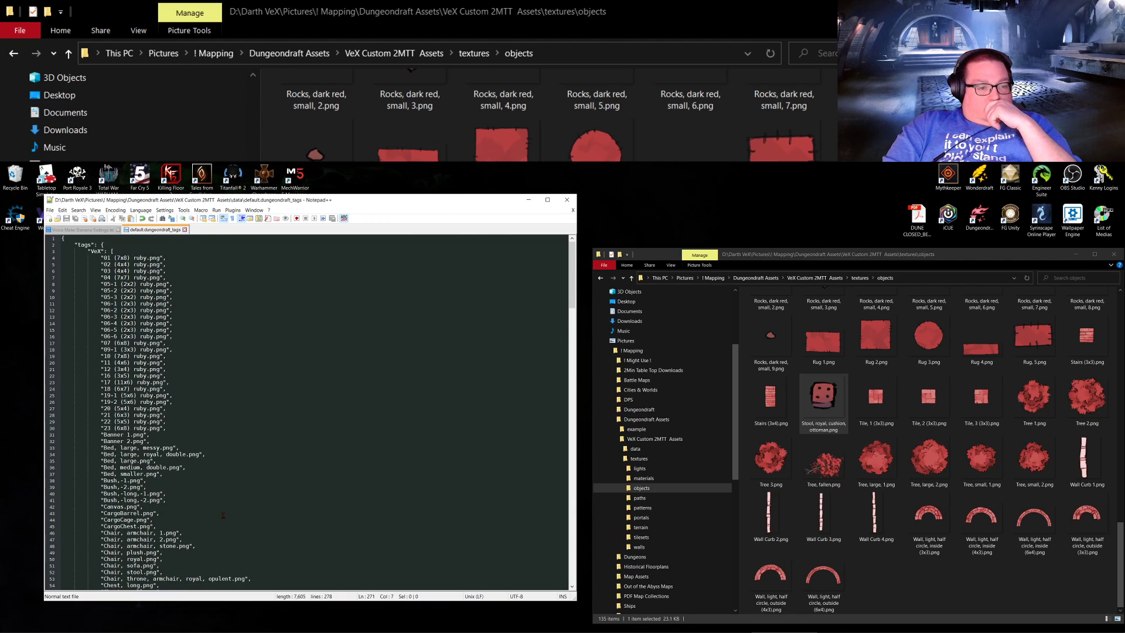
{"action": "scroll", "coordinate": [223, 515], "scroll_direction": "down", "scroll_amount": 5}
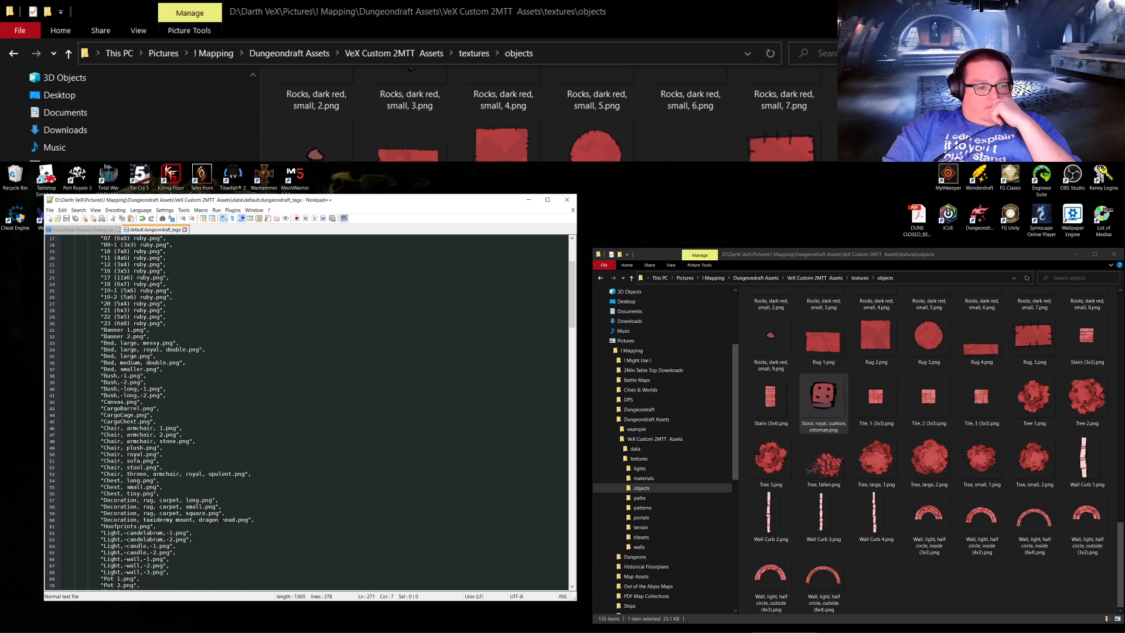
{"action": "scroll", "coordinate": [222, 516], "scroll_direction": "down", "scroll_amount": 6}
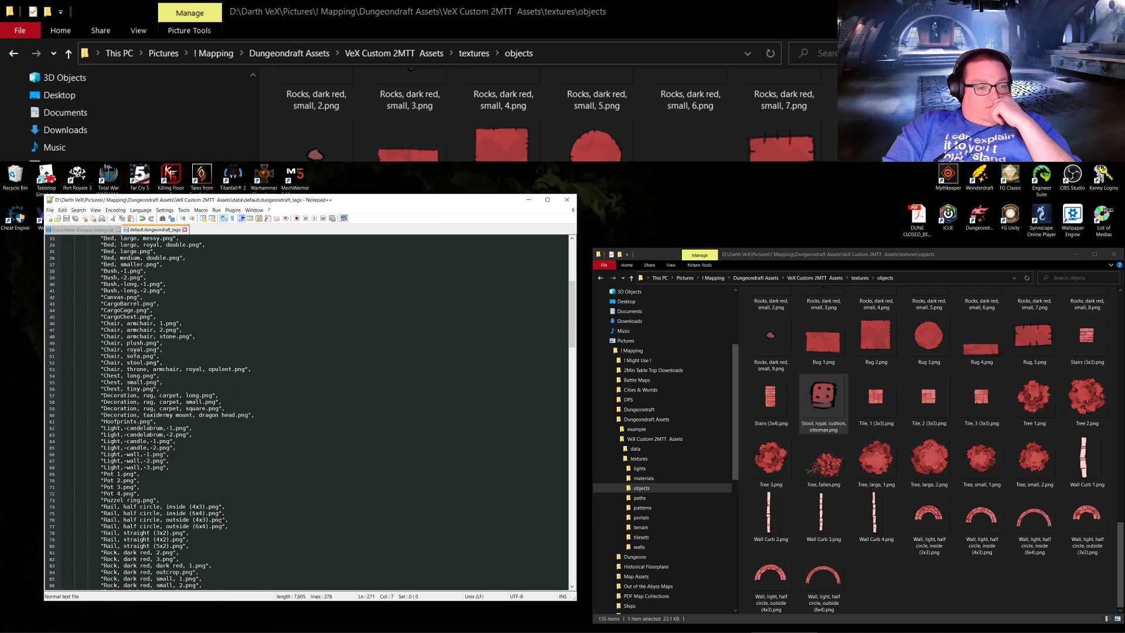
{"action": "scroll", "coordinate": [222, 518], "scroll_direction": "down", "scroll_amount": 5}
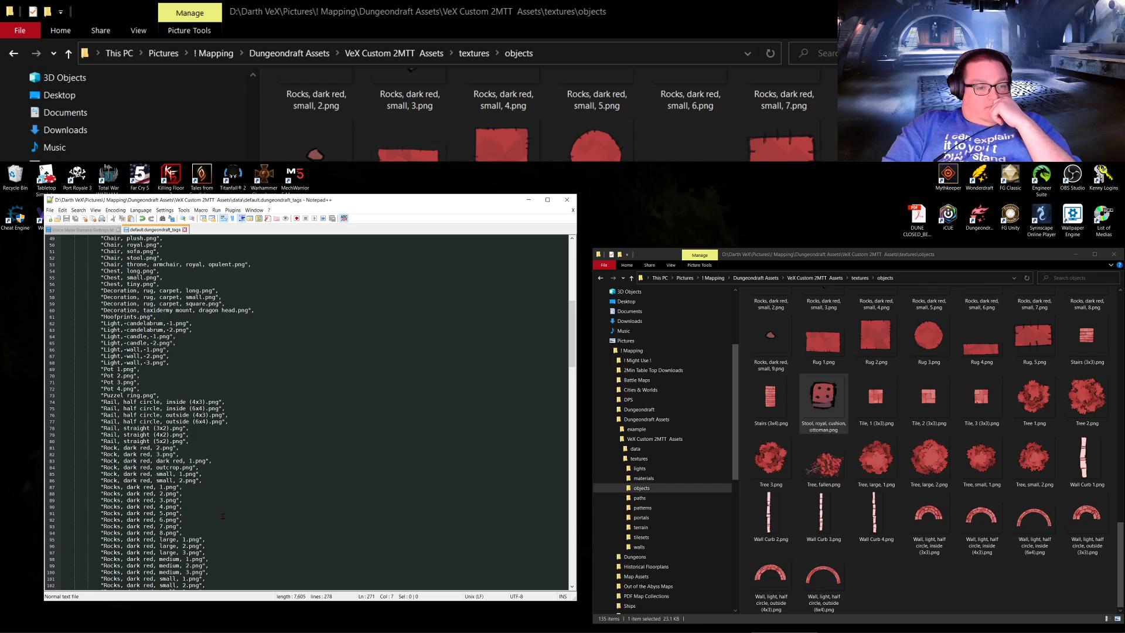
{"action": "scroll", "coordinate": [222, 516], "scroll_direction": "up", "scroll_amount": 16}
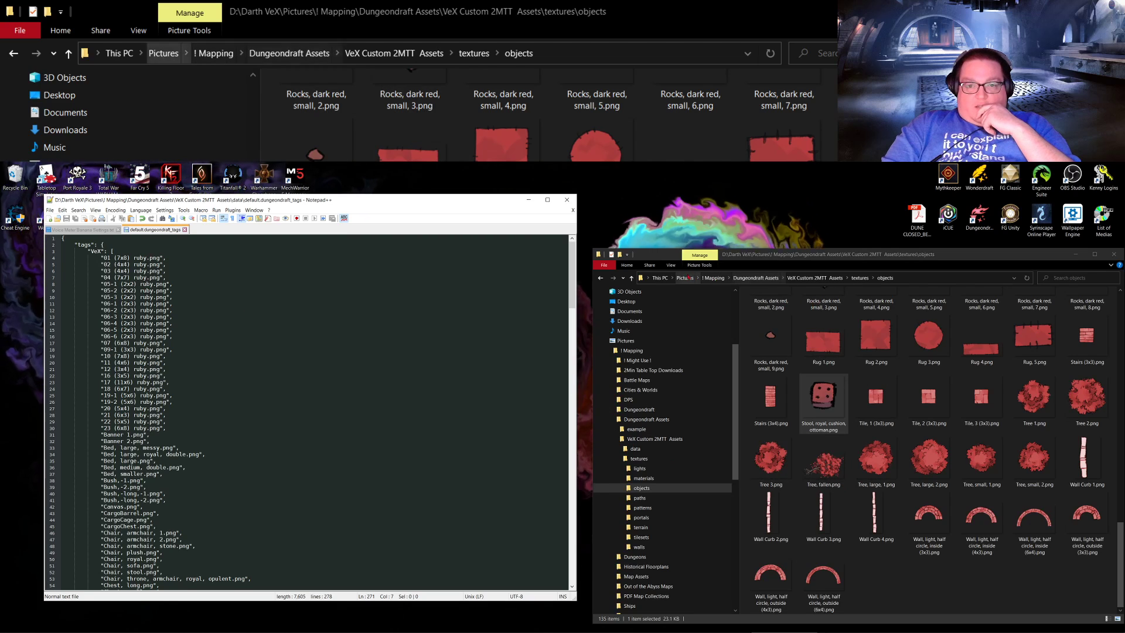
Step: Show the objects folder as a list and compare its files with the selected entries under the VeX tag
{"action": "left_click", "coordinate": [671, 265]}
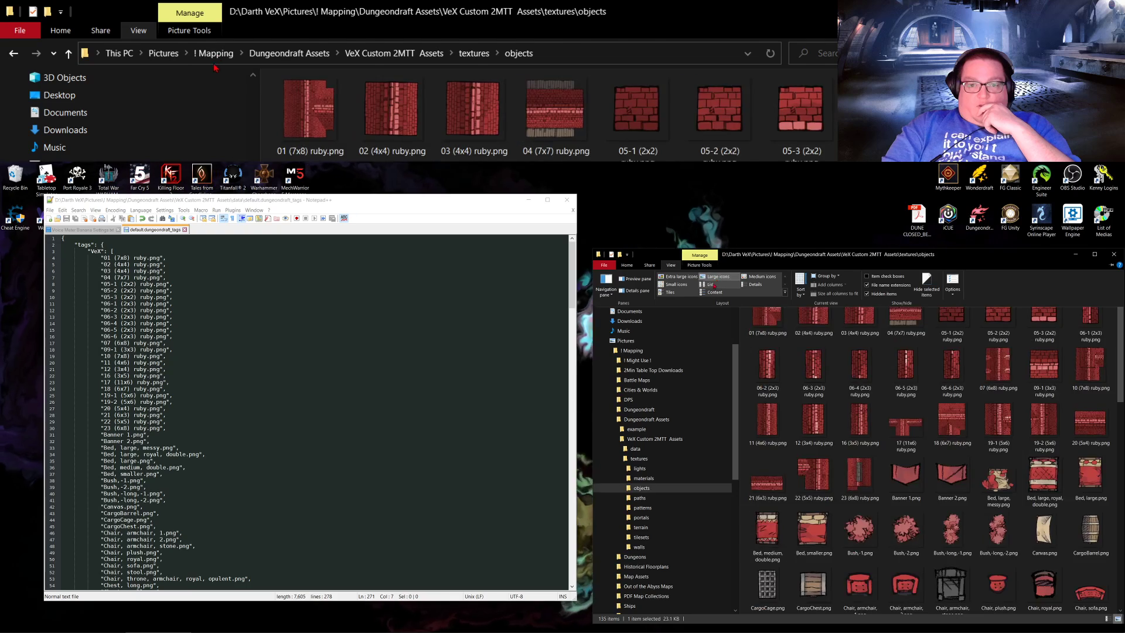
{"action": "left_click", "coordinate": [710, 284]}
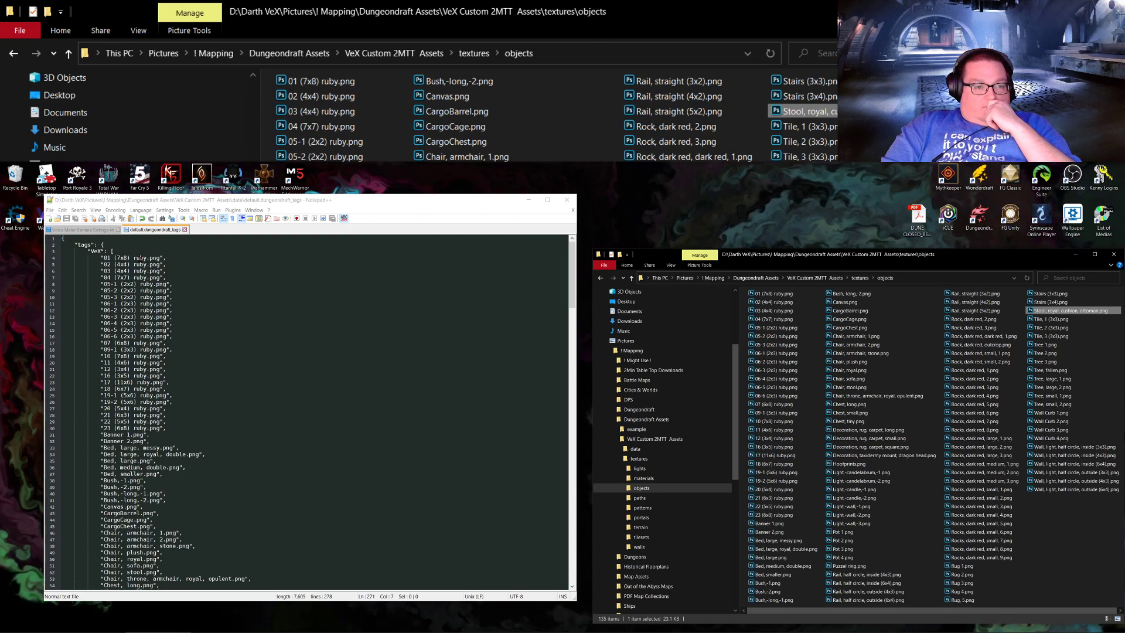
{"action": "left_click", "coordinate": [62, 258]}
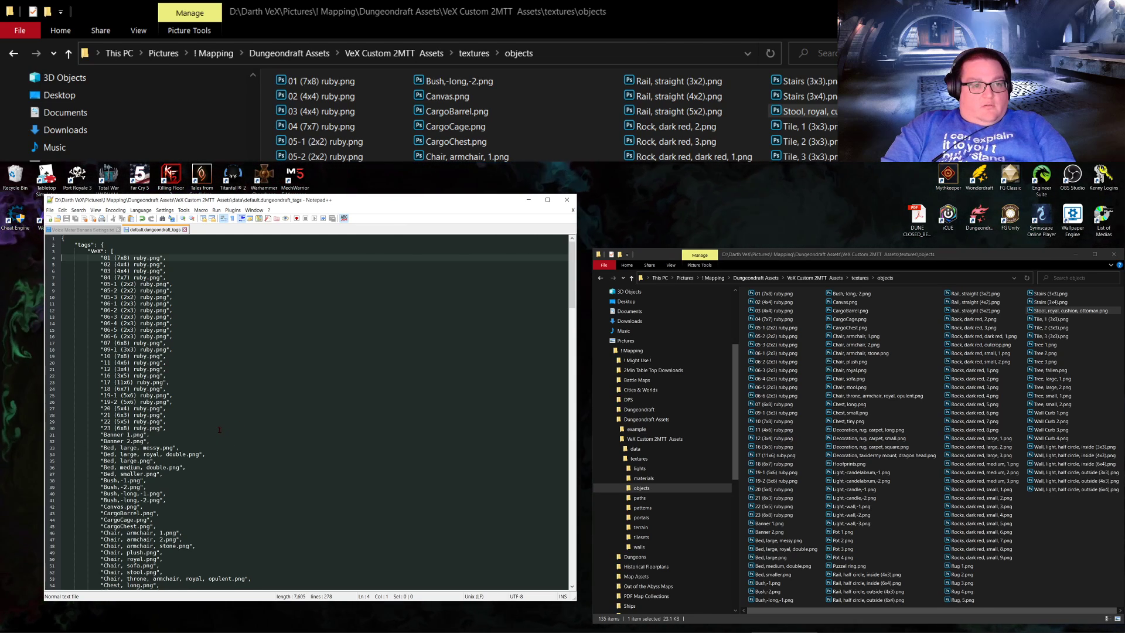
{"action": "scroll", "coordinate": [216, 436], "scroll_direction": "down", "scroll_amount": 20}
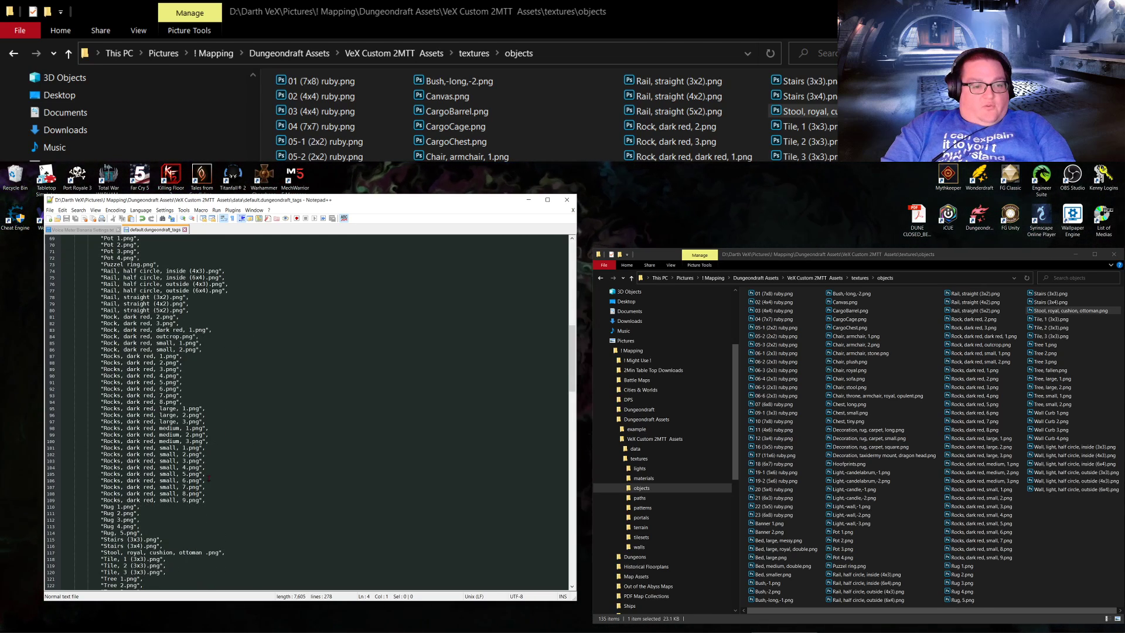
{"action": "scroll", "coordinate": [221, 426], "scroll_direction": "down", "scroll_amount": 8}
{"action": "left_click", "coordinate": [268, 533], "text": "shift"}
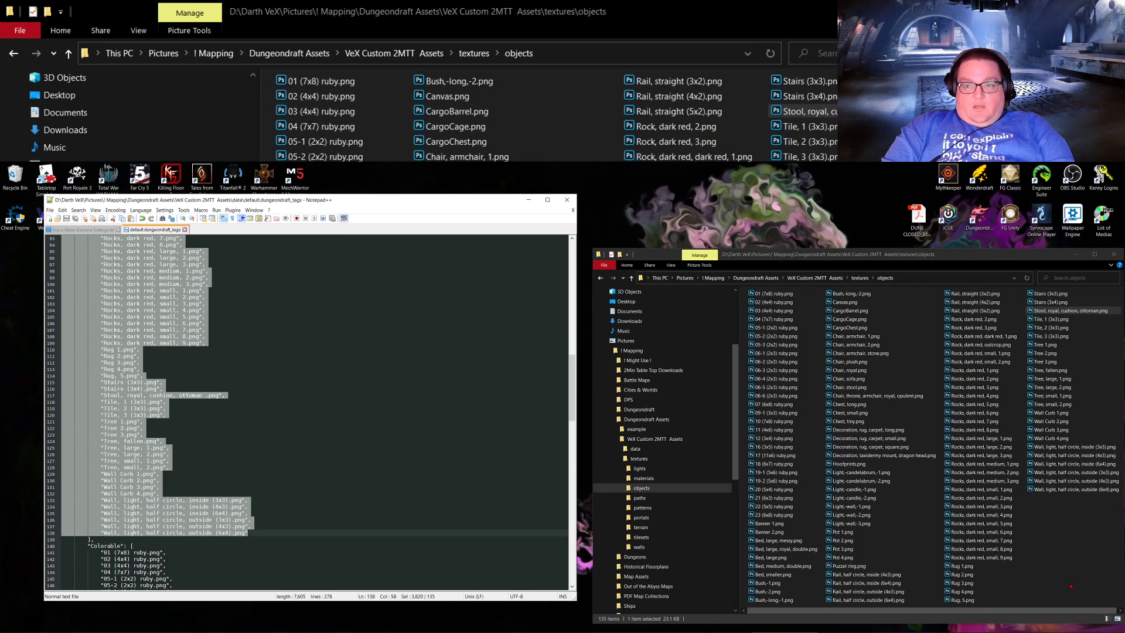
{"action": "left_click", "coordinate": [860, 473]}
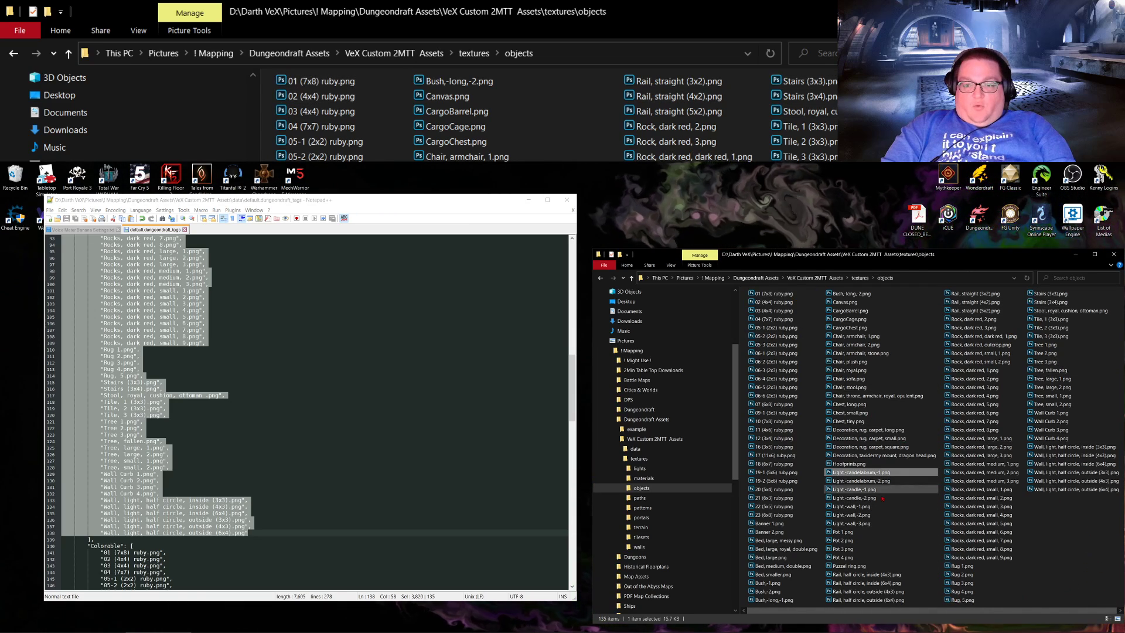
{"action": "left_click", "coordinate": [191, 429]}
{"action": "scroll", "coordinate": [228, 455], "scroll_direction": "up", "scroll_amount": 7}
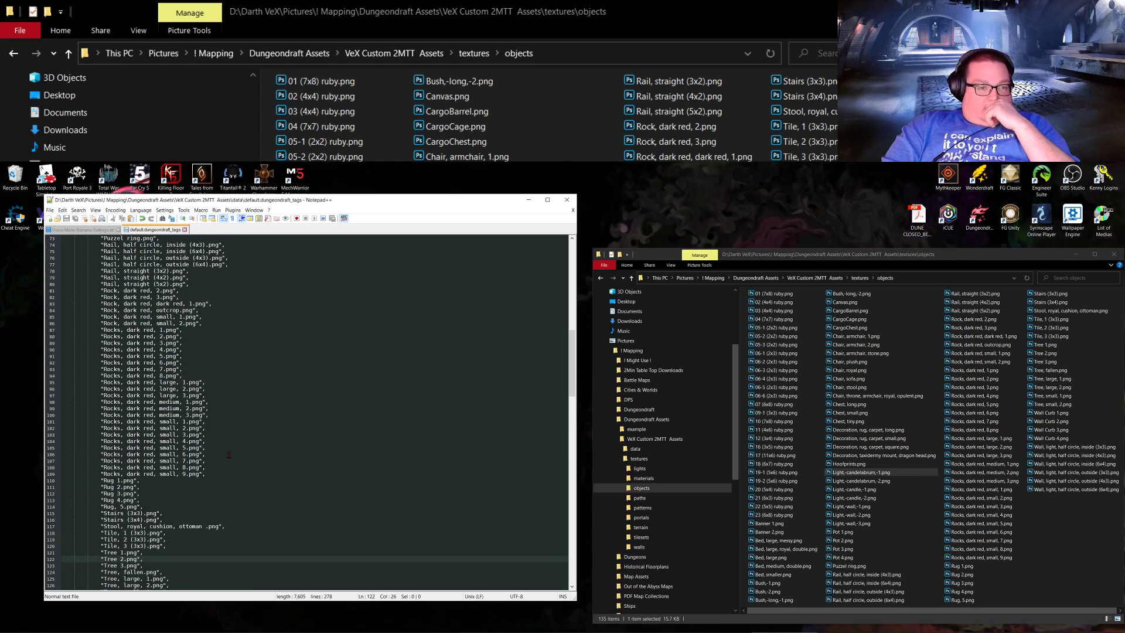
{"action": "scroll", "coordinate": [228, 454], "scroll_direction": "up", "scroll_amount": 20}
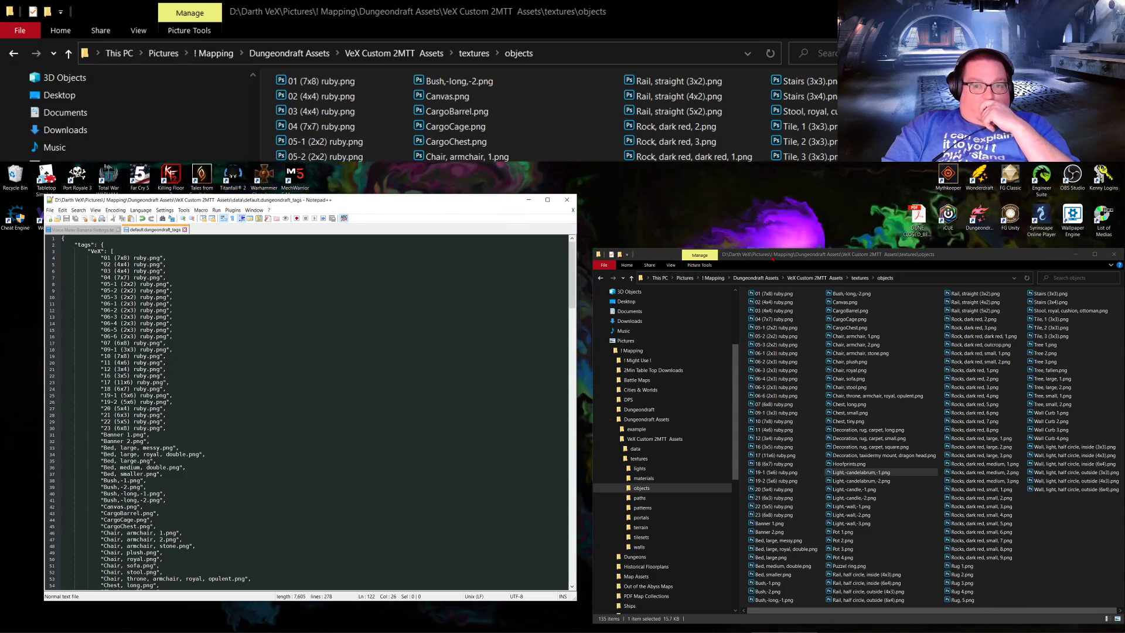
{"action": "left_click_drag", "start_coordinate": [773, 258], "coordinate": [403, 234]}
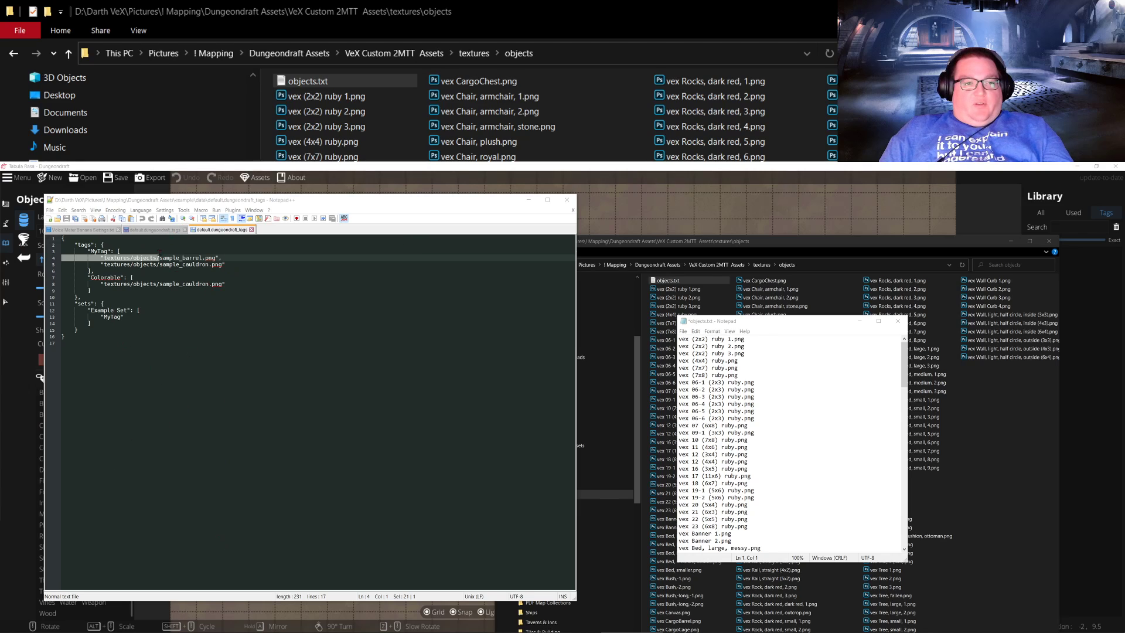
Step: Compare the object path format in the example pack's tags file with the entries in the VeX pack's tags file
{"action": "left_click", "coordinate": [110, 258]}
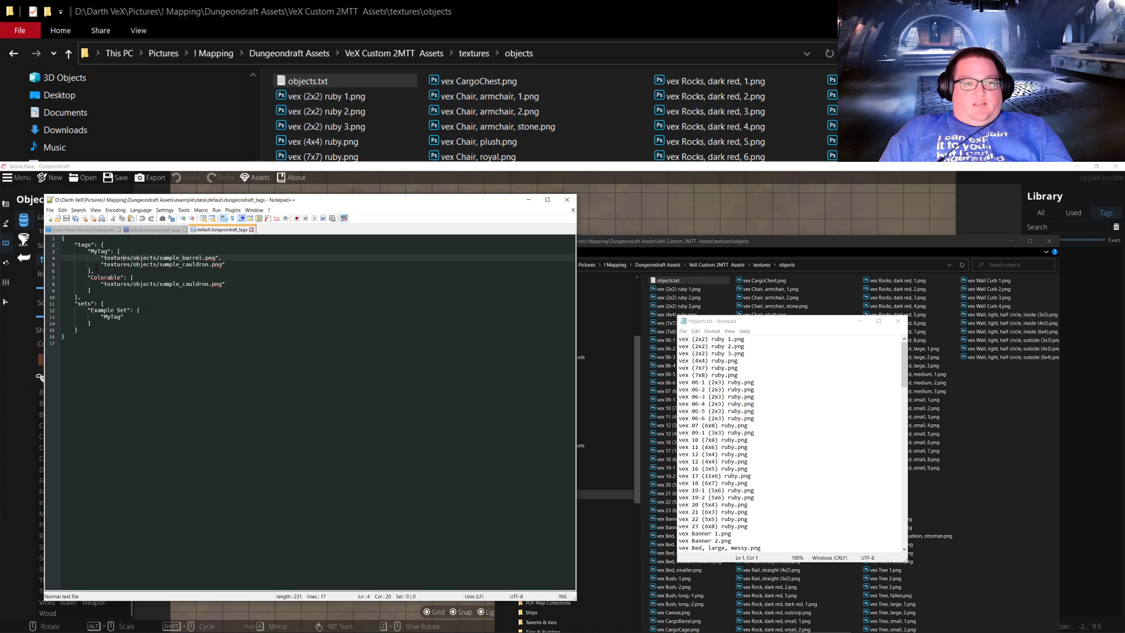
{"action": "left_click", "coordinate": [148, 230]}
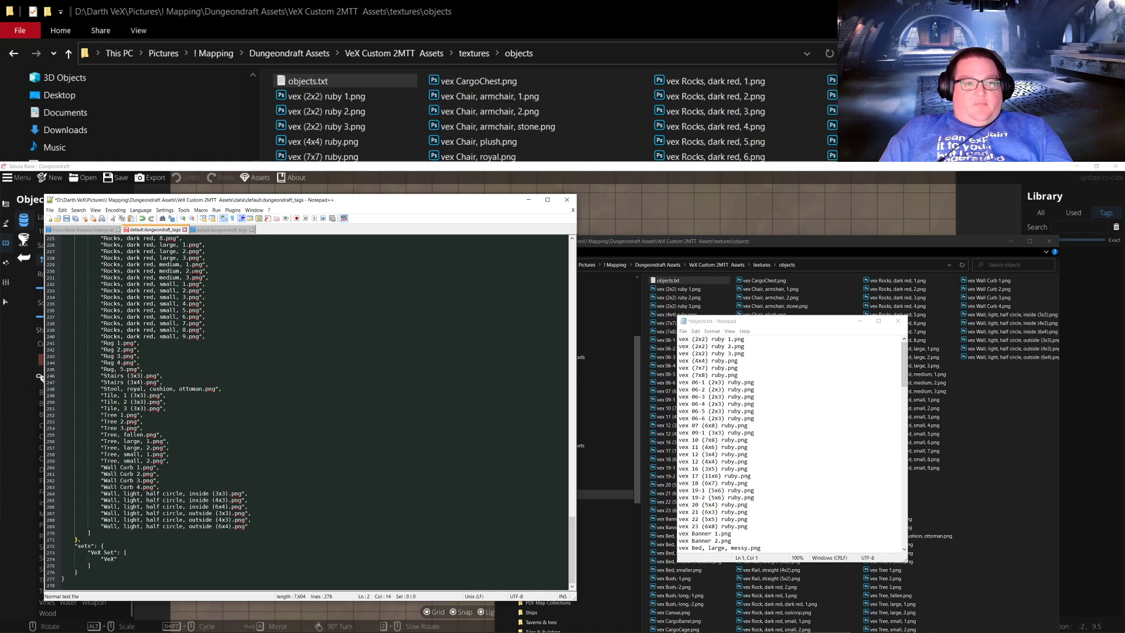
{"action": "left_click", "coordinate": [223, 230]}
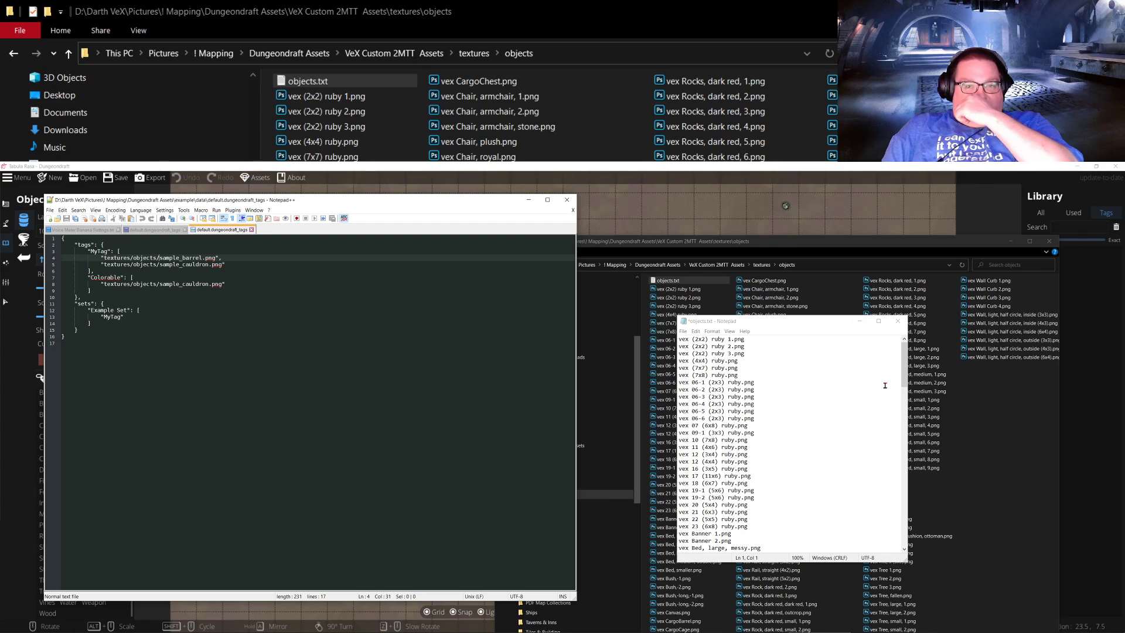
Step: Close objects.txt without saving its changes and delete it from the textures\objects folder
{"action": "left_click", "coordinate": [899, 321]}
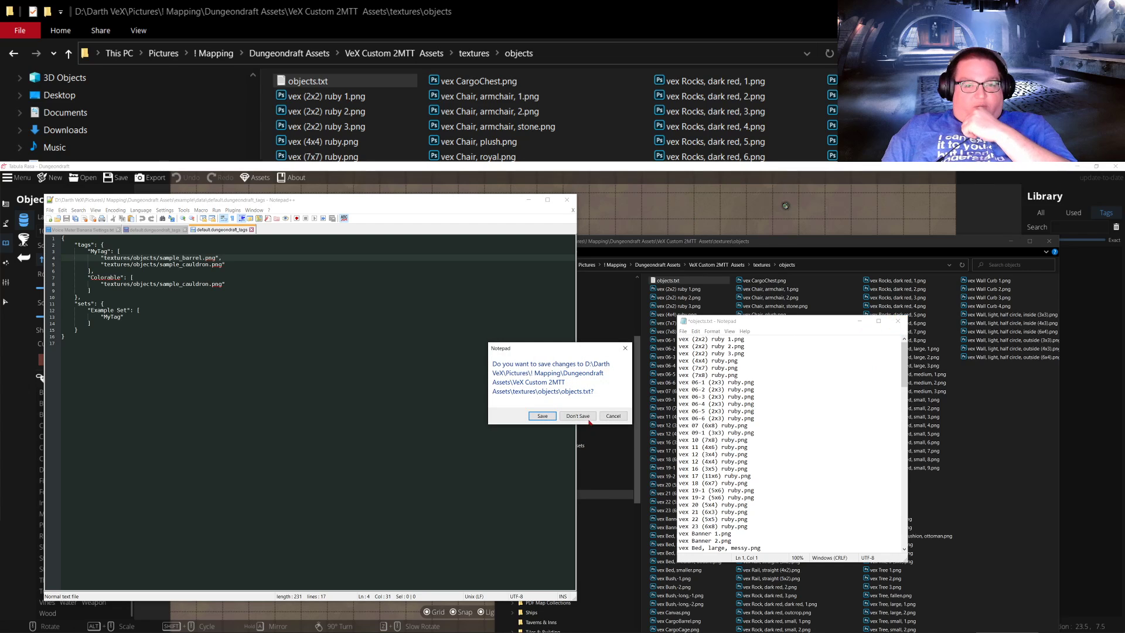
{"action": "left_click", "coordinate": [578, 417]}
{"action": "left_click", "coordinate": [680, 289]}
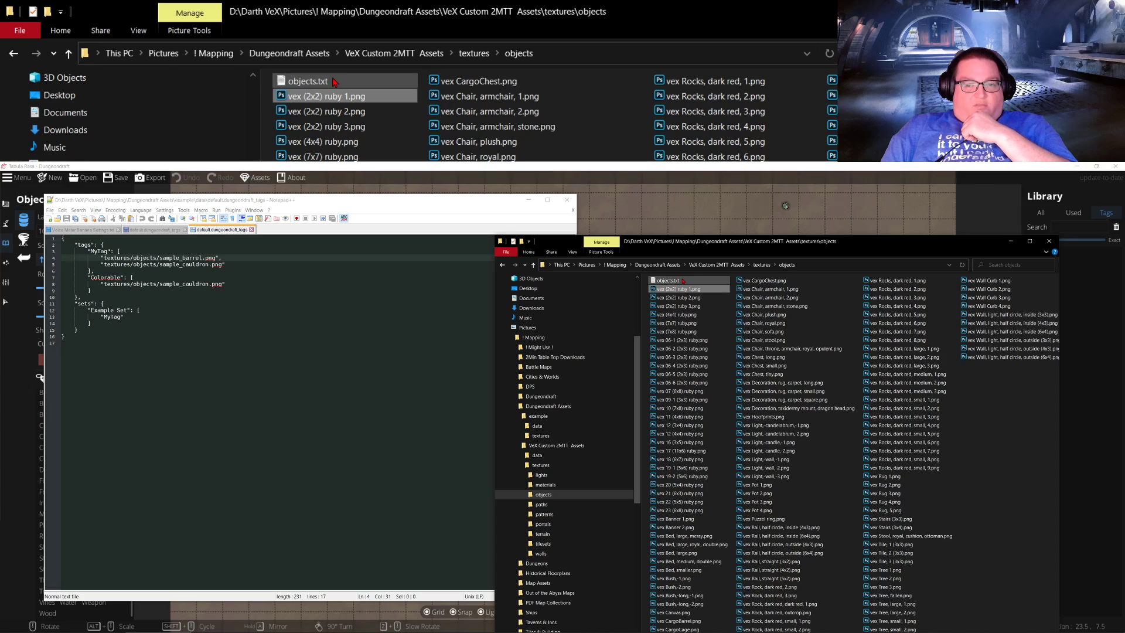
{"action": "left_click", "coordinate": [334, 82]}
{"action": "key", "text": "Delete"}
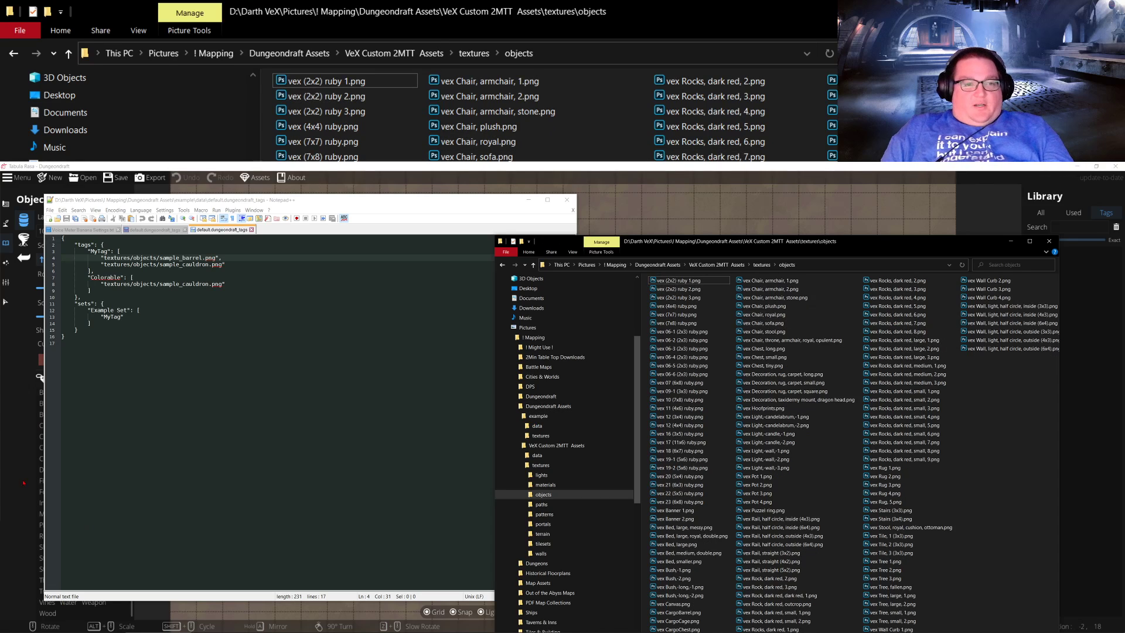
Step: Put the example file's path prefix "textures/objects/" directly before the first VeX entry, "01 (7x8) ruby.png", with no space between them
{"action": "left_click_drag", "start_coordinate": [104, 284], "coordinate": [141, 284]}
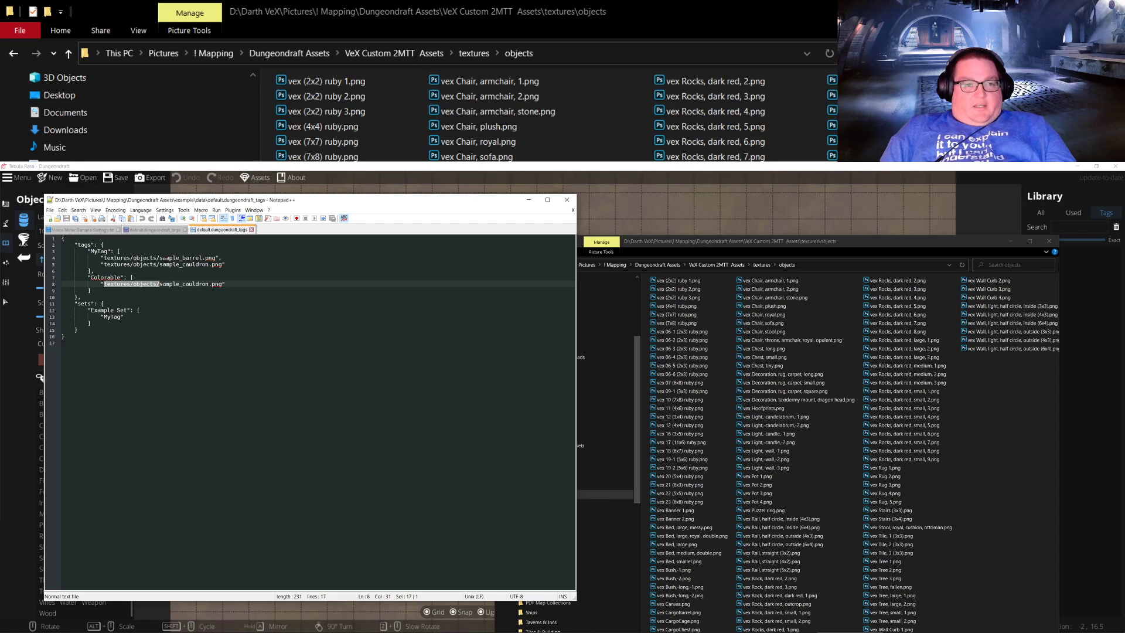
{"action": "left_click", "coordinate": [157, 231]}
{"action": "scroll", "coordinate": [305, 411], "scroll_direction": "up", "scroll_amount": 20}
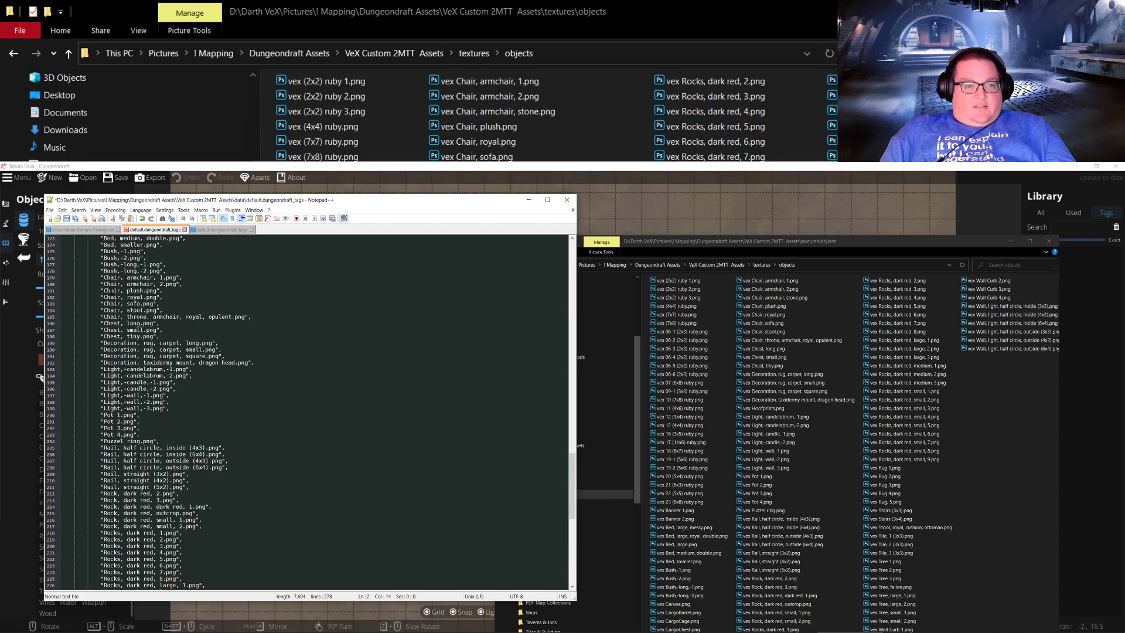
{"action": "scroll", "coordinate": [305, 410], "scroll_direction": "up", "scroll_amount": 16}
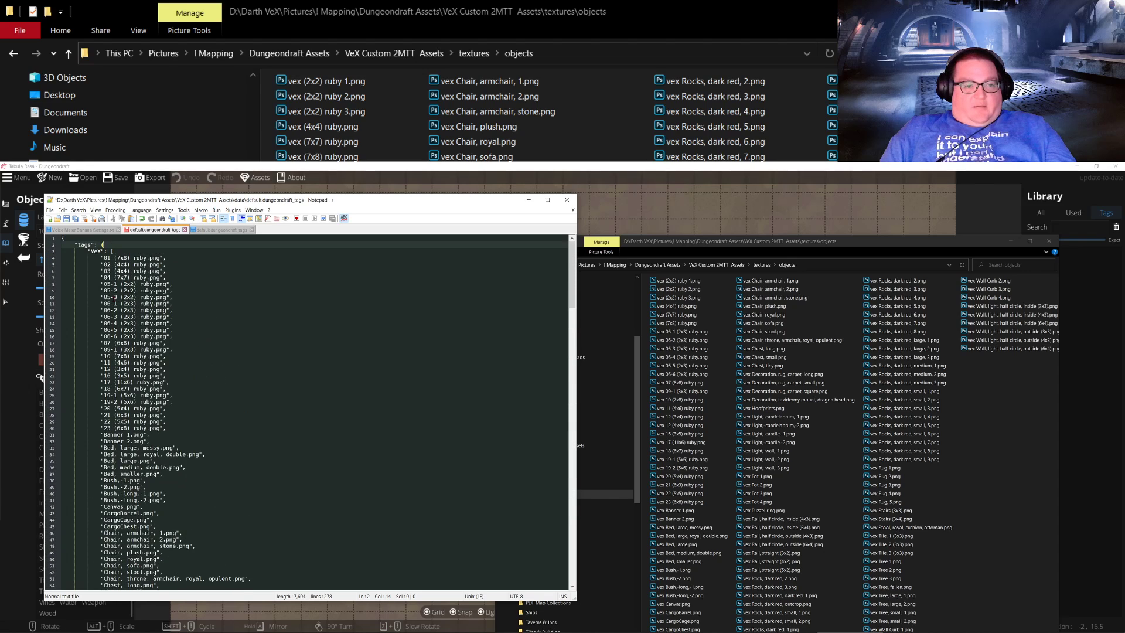
{"action": "left_click", "coordinate": [103, 257]}
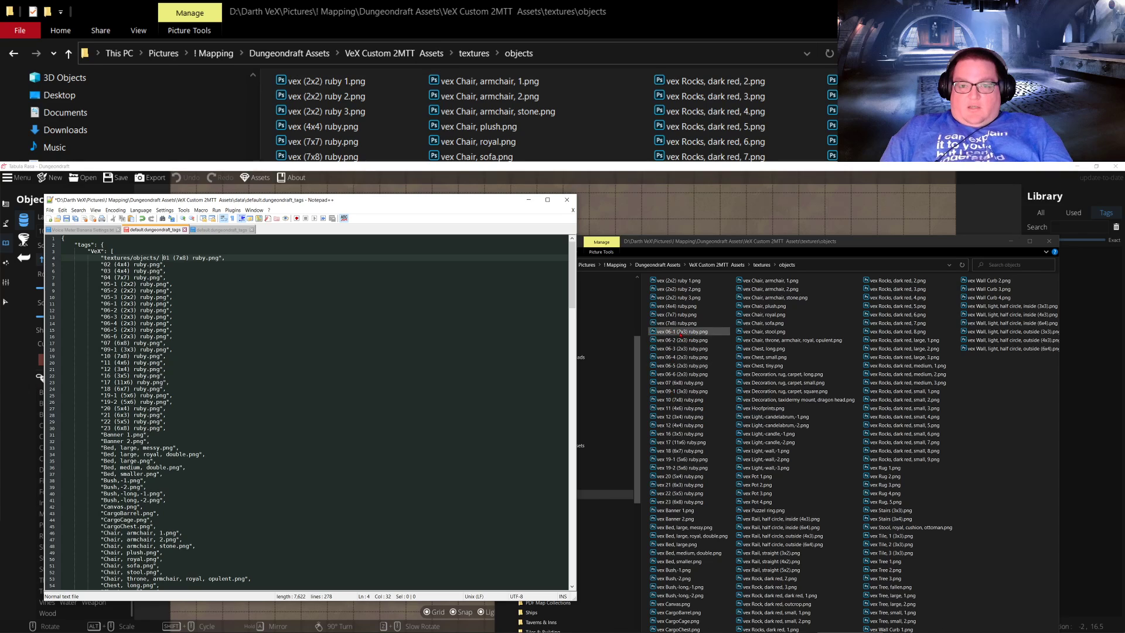
{"action": "left_click", "coordinate": [679, 281]}
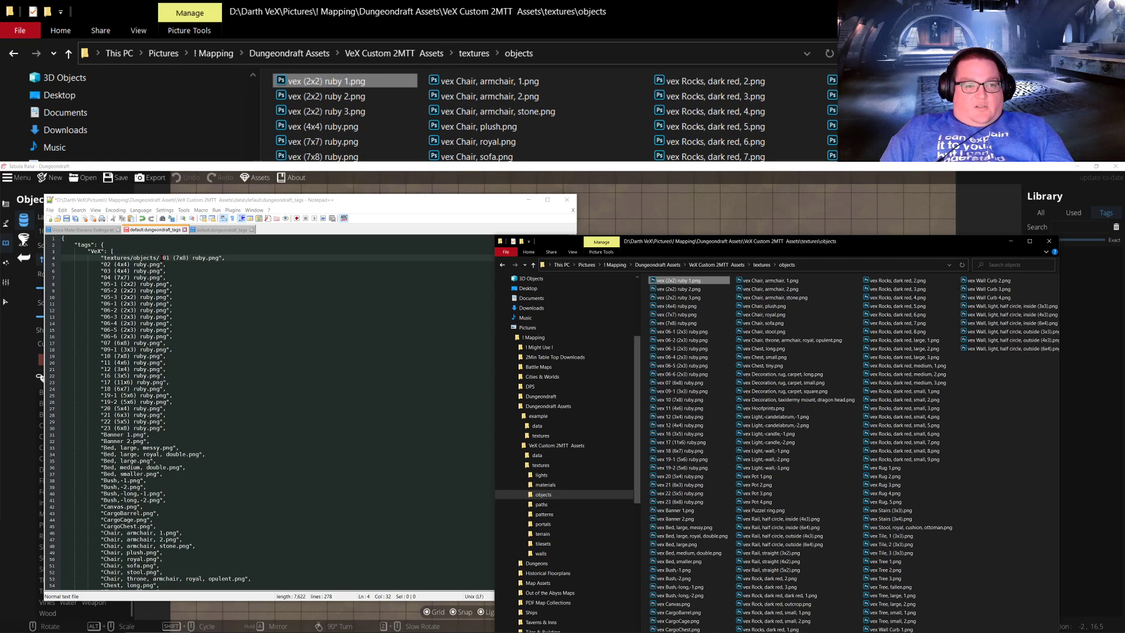
{"action": "left_click", "coordinate": [165, 258]}
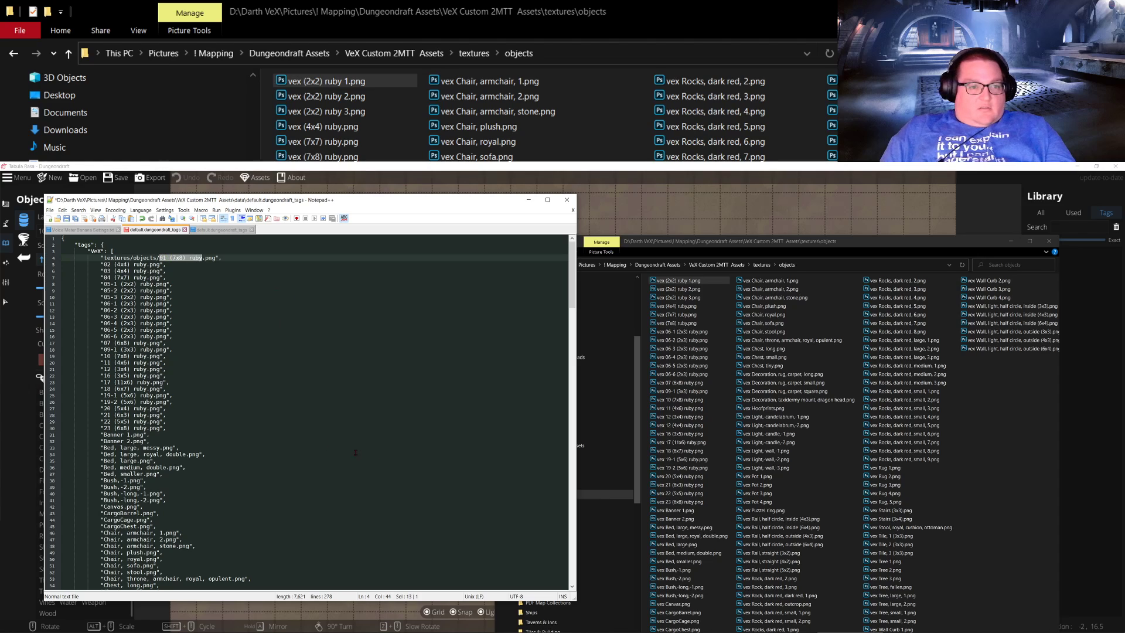
Step: Rename "vex (7x8) ruby.png" in the objects folder as "vex 01 (7x8) ruby.png"
{"action": "left_click", "coordinate": [680, 323]}
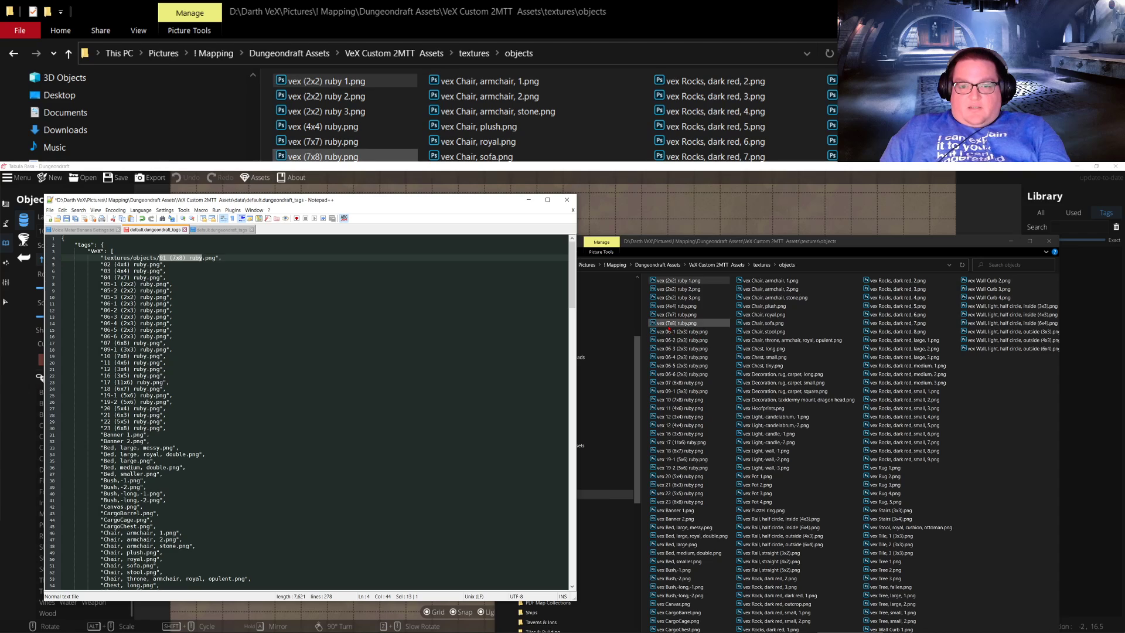
{"action": "key", "text": "F2"}
{"action": "left_click", "coordinate": [664, 323]}
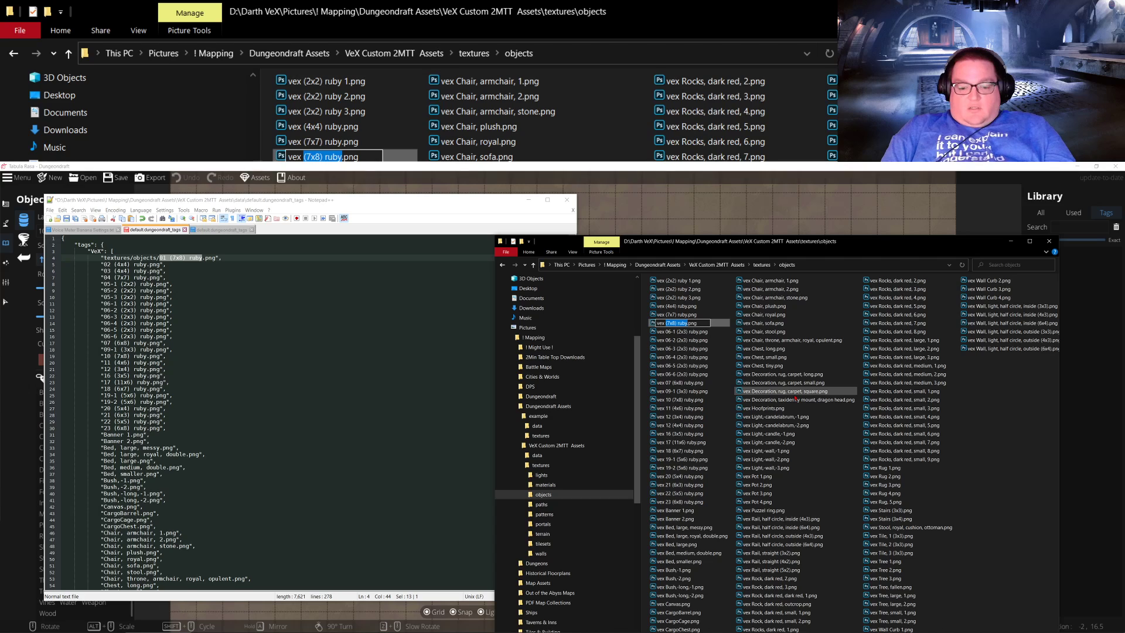
{"action": "type", "text": "01 (7x8) ruby"}
{"action": "key", "text": "Return"}
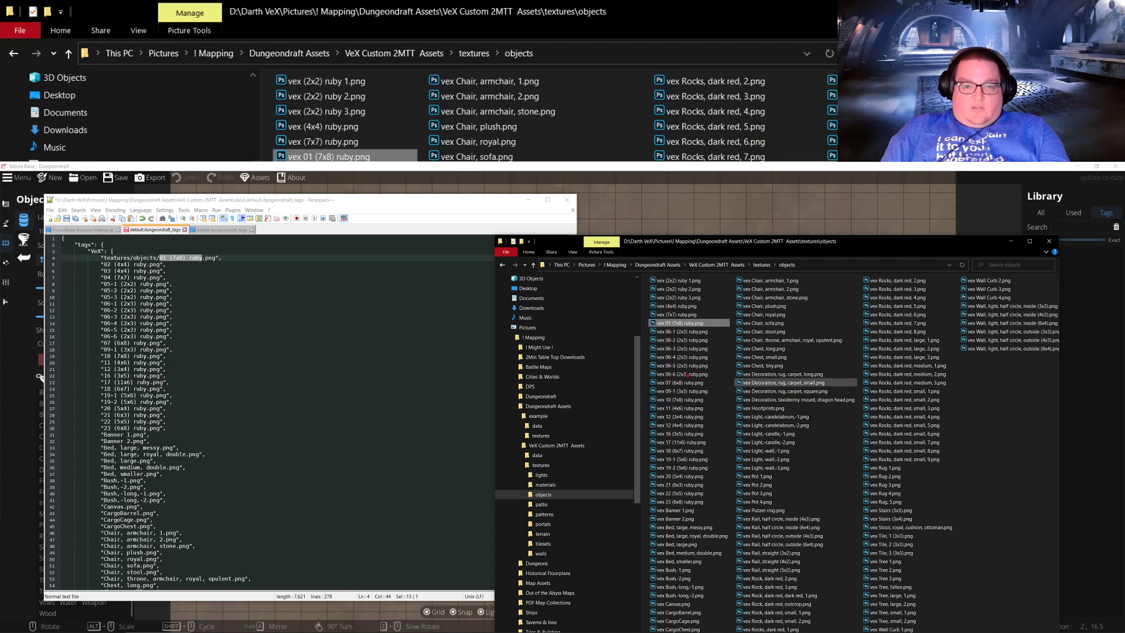
Step: Copy "02 (4x4) ruby.png" from the second VeX entry and put it after "vex" in place of "(4x4) ruby" in the matching image's file name
{"action": "left_click", "coordinate": [120, 264]}
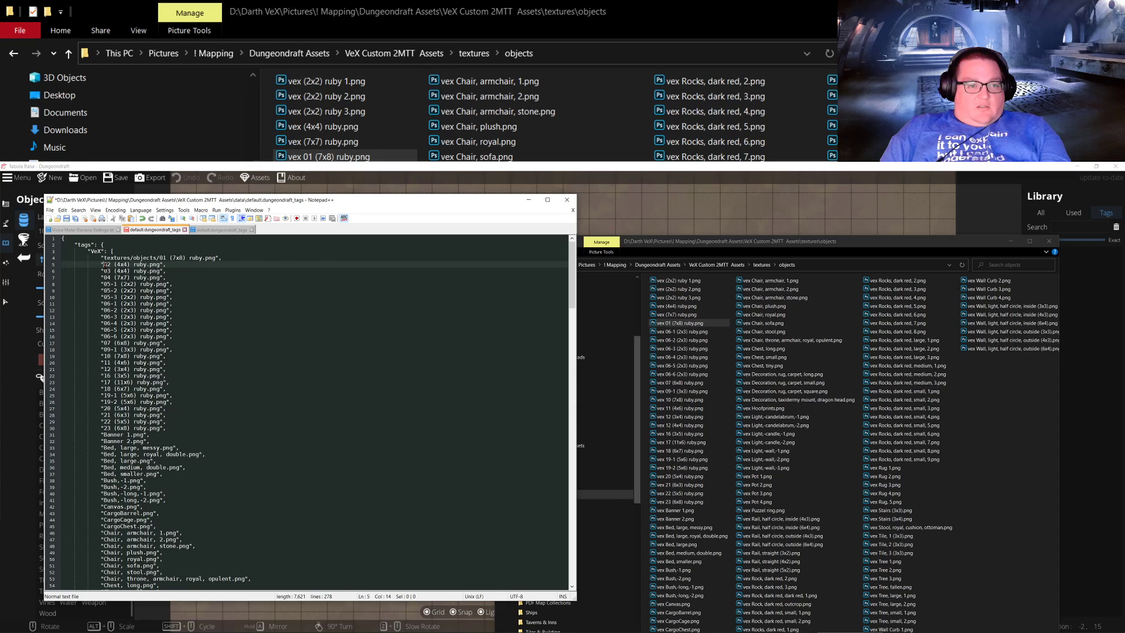
{"action": "left_click_drag", "start_coordinate": [104, 265], "coordinate": [146, 265]}
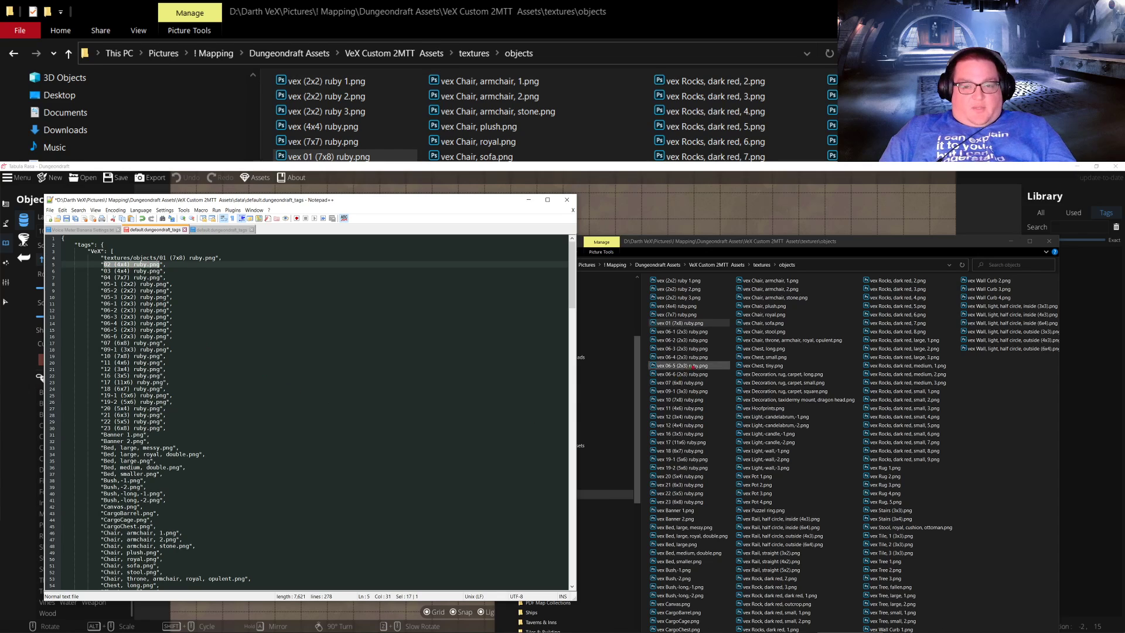
{"action": "left_click", "coordinate": [701, 317]}
{"action": "key", "text": "Up"}
{"action": "key", "text": "F2"}
{"action": "key", "text": "Right"}
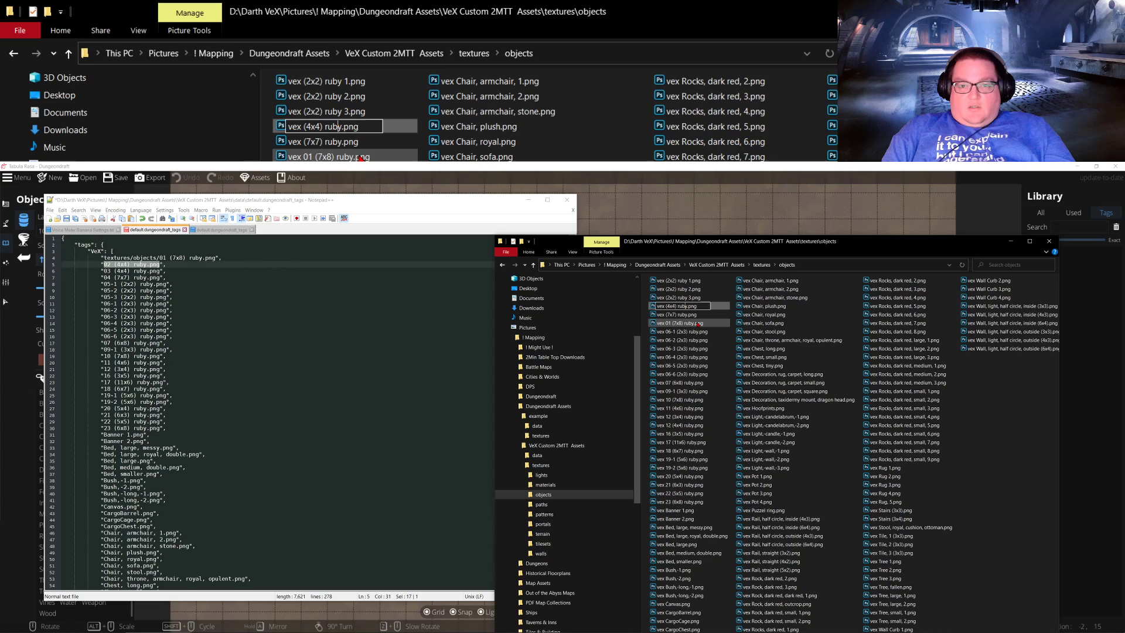
{"action": "key", "text": "shift+Left"}
{"action": "key", "text": "shift+Left"}
{"action": "key", "text": "shift+Left"}
{"action": "key", "text": "shift+Left"}
{"action": "key", "text": "shift+Left"}
{"action": "key", "text": "shift+Left"}
{"action": "key", "text": "shift+Left"}
{"action": "key", "text": "shift+Left"}
{"action": "key", "text": "shift+Left"}
{"action": "key", "text": "shift+Left"}
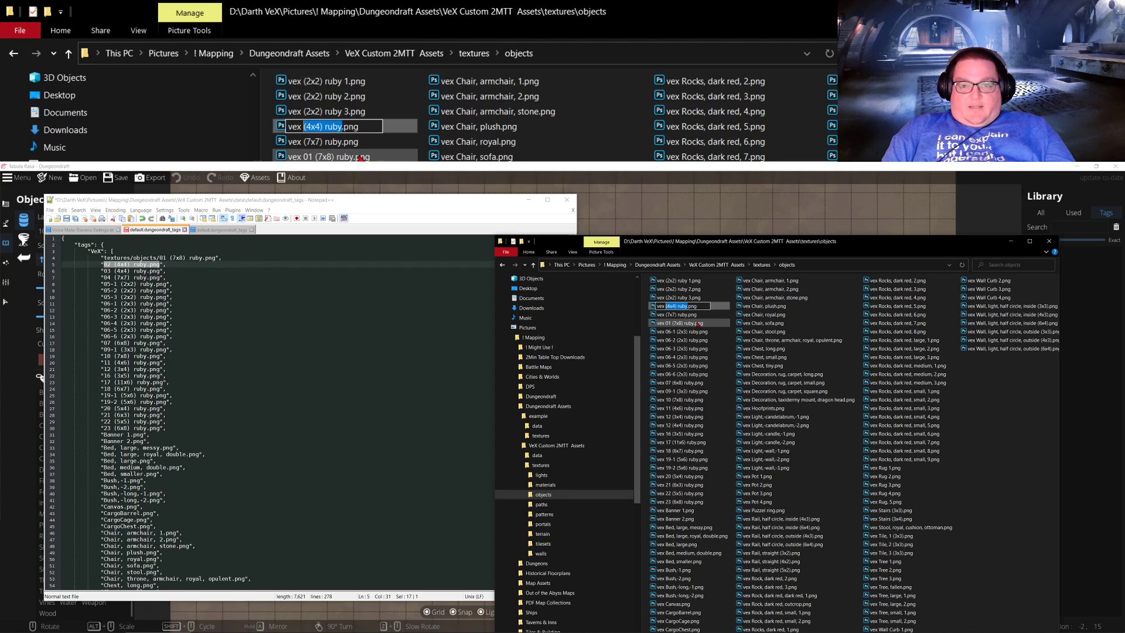
{"action": "type", "text": "02 (4x4) ruby.png"}
{"action": "key", "text": "Return"}
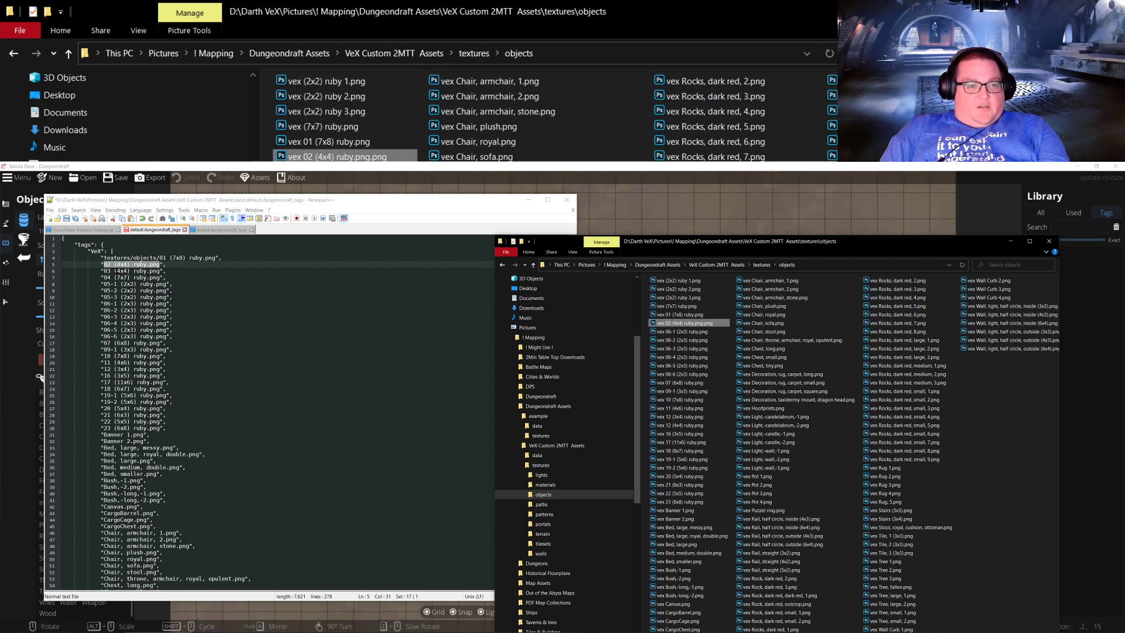
Step: Select the file name "03 (4x4) ruby.png" in the third VeX entry of the tags file
{"action": "left_click", "coordinate": [126, 271]}
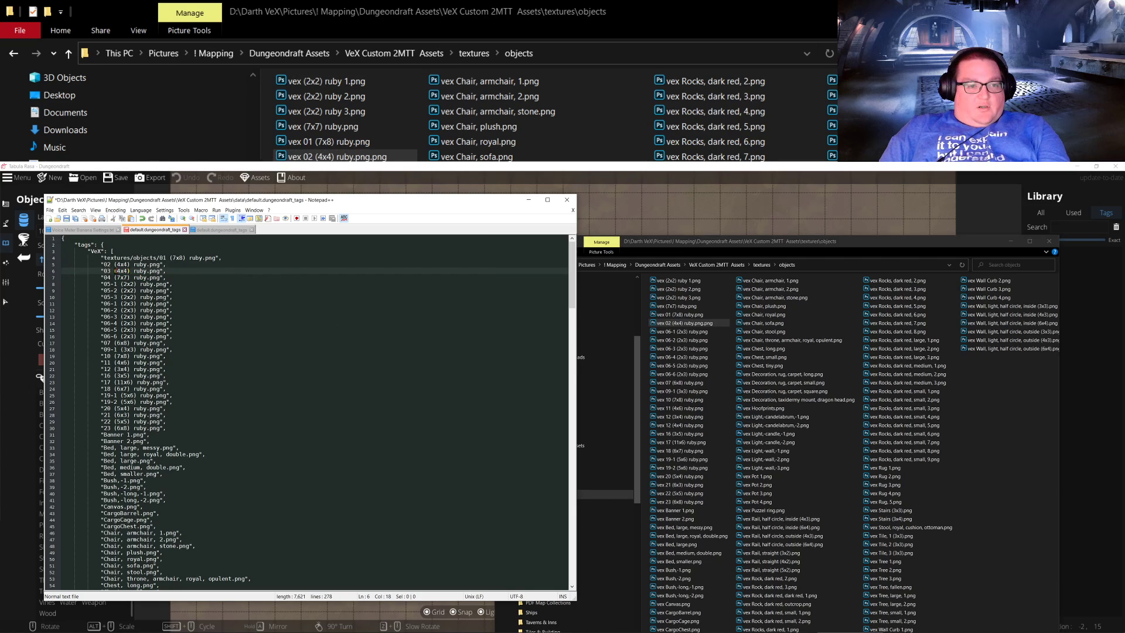
{"action": "left_click_drag", "start_coordinate": [117, 271], "coordinate": [152, 271]}
{"action": "left_click", "coordinate": [146, 271]}
{"action": "key", "text": "shift+Right"}
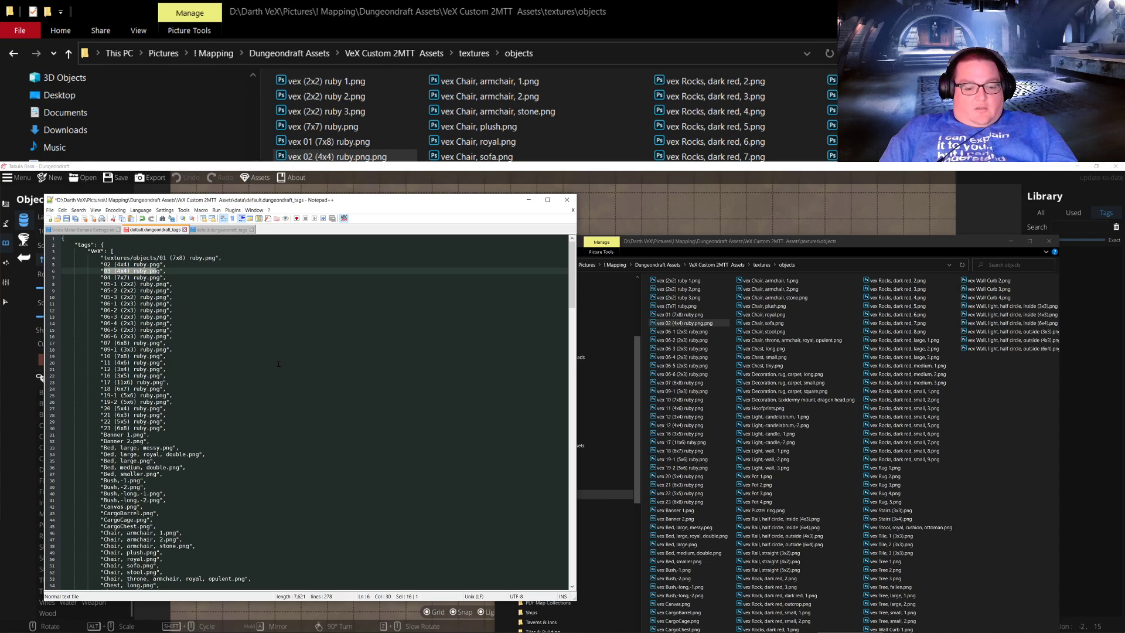
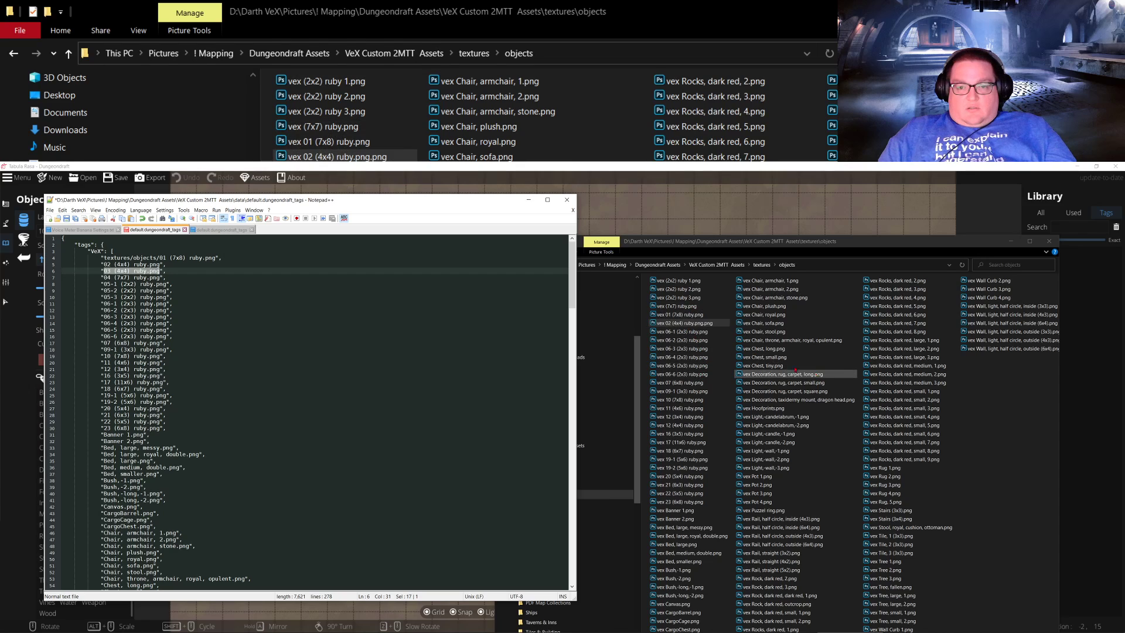
Step: Remove the duplicated extension from the 02 (4x4) image so the file is named "vex 02 (4x4) ruby.png"
{"action": "left_click", "coordinate": [685, 323]}
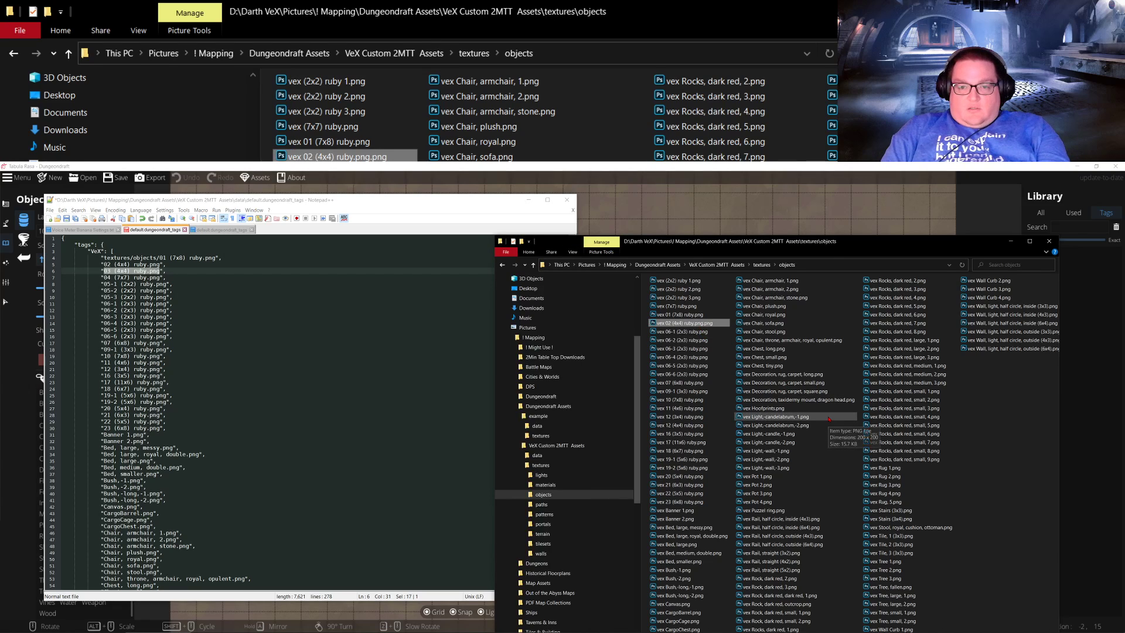
{"action": "key", "text": "F2"}
{"action": "key", "text": "Home"}
{"action": "key", "text": "Right"}
{"action": "key", "text": "Right"}
{"action": "key", "text": "Right"}
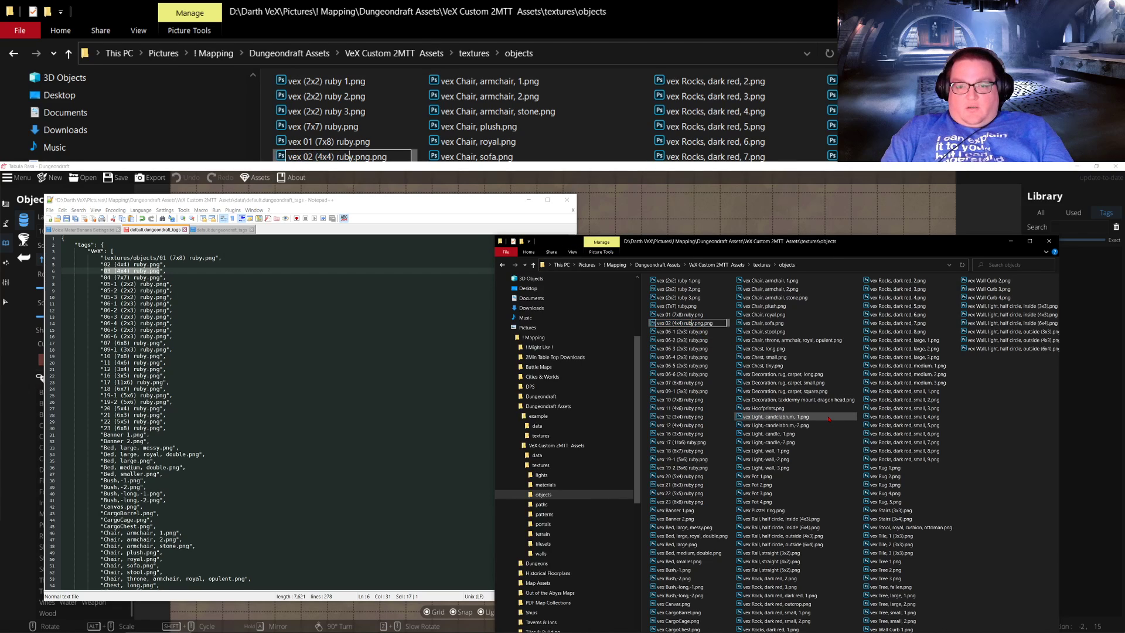
{"action": "key", "text": "Delete"}
{"action": "key", "text": "Delete"}
{"action": "key", "text": "Delete"}
{"action": "key", "text": "Delete"}
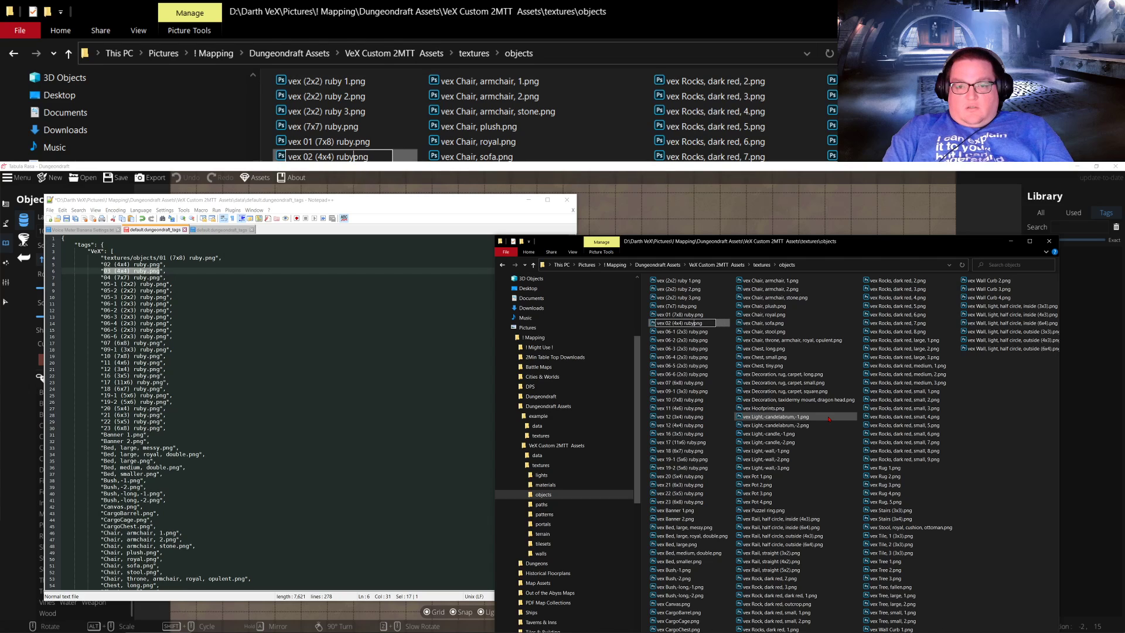
{"action": "type", "text": "."}
{"action": "key", "text": "Return"}
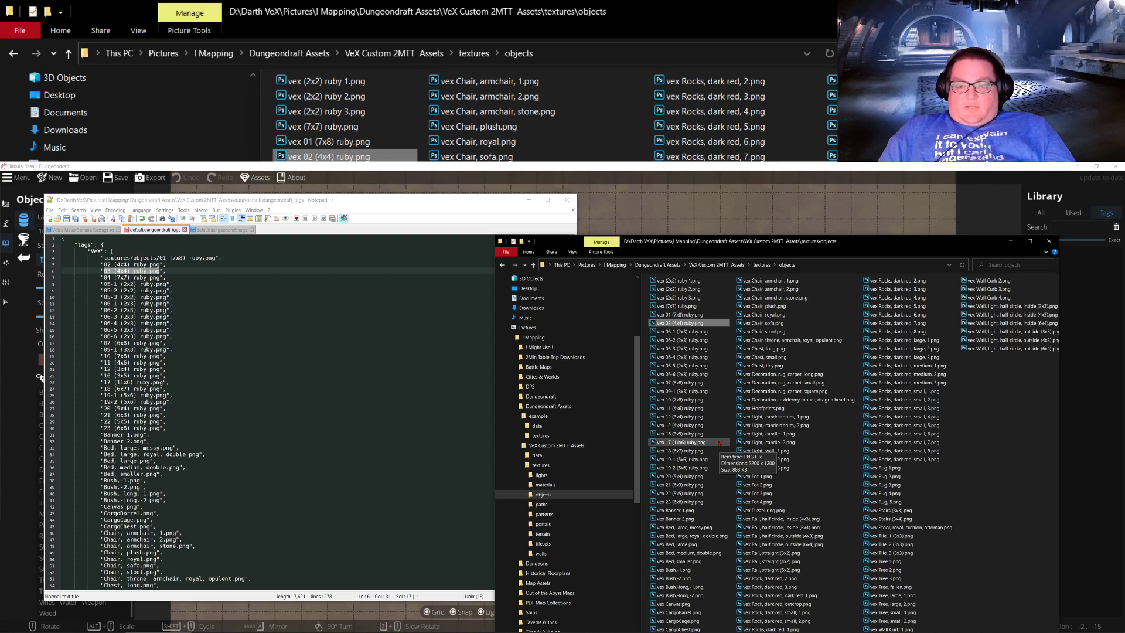
Step: Show the files in the objects folder as image thumbnails
{"action": "scroll", "coordinate": [721, 410], "scroll_direction": "up", "scroll_amount": 2, "text": "ctrl"}
{"action": "scroll", "coordinate": [721, 412], "scroll_direction": "up", "scroll_amount": 2, "text": "ctrl"}
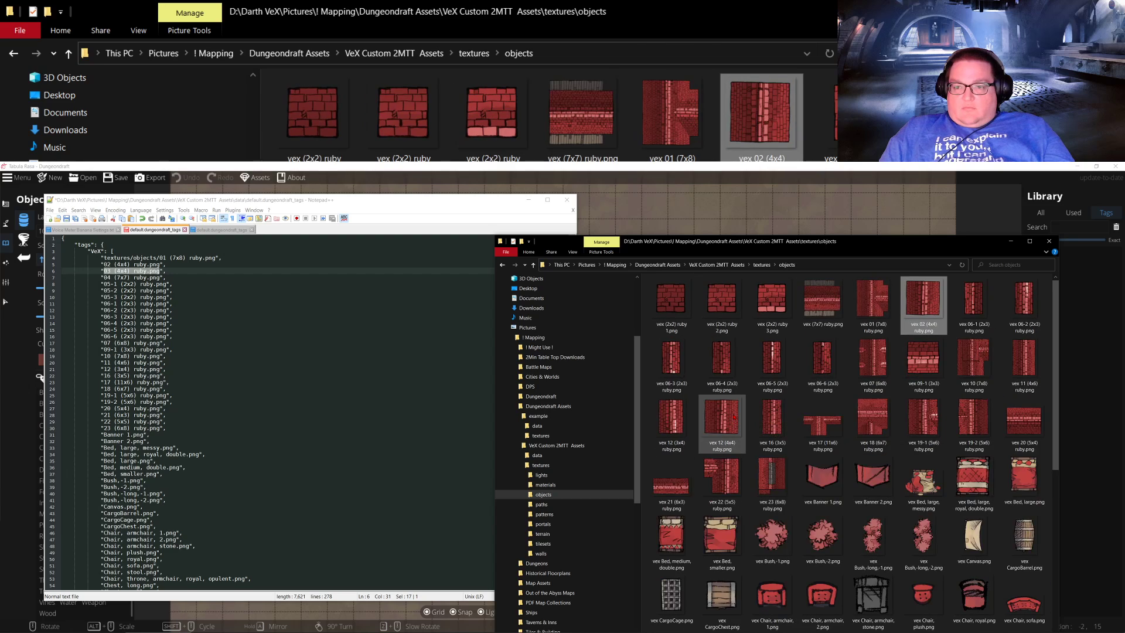
{"action": "scroll", "coordinate": [734, 417], "scroll_direction": "up", "scroll_amount": 1, "text": "ctrl"}
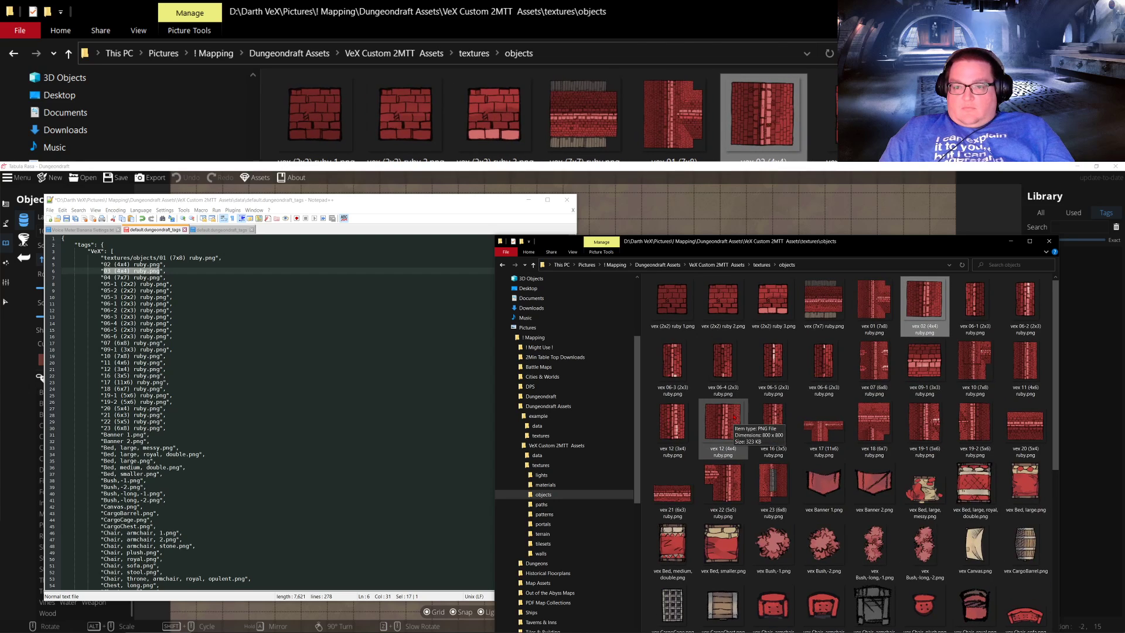
{"action": "left_click", "coordinate": [673, 302]}
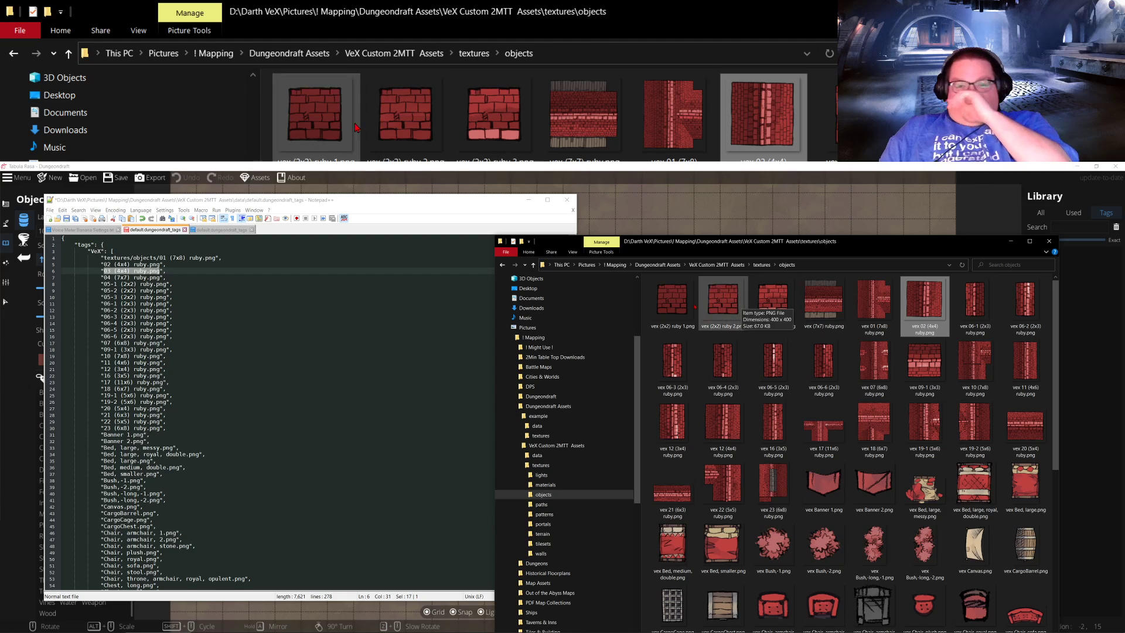
{"action": "left_click", "coordinate": [774, 302], "text": "shift"}
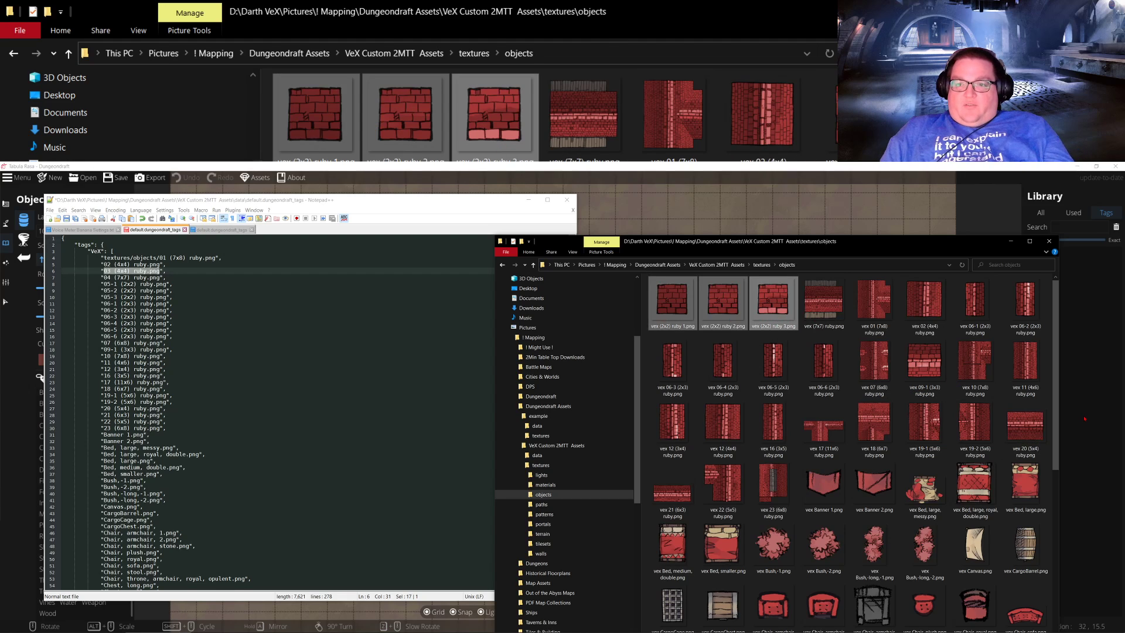
{"action": "key", "text": "Delete"}
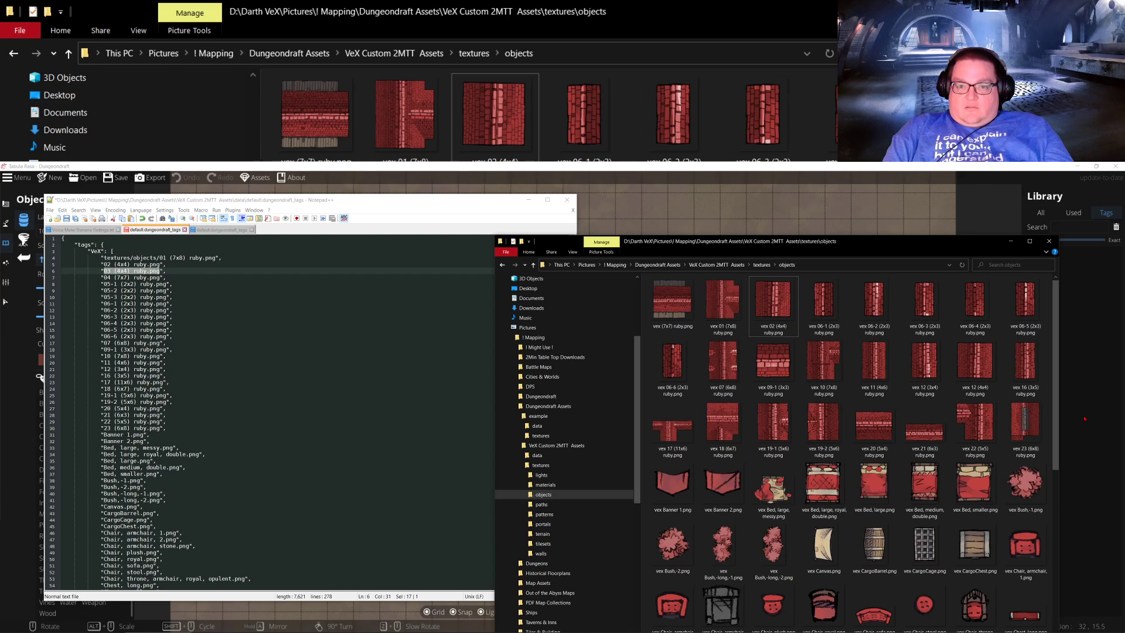
{"action": "key", "text": "ctrl+z"}
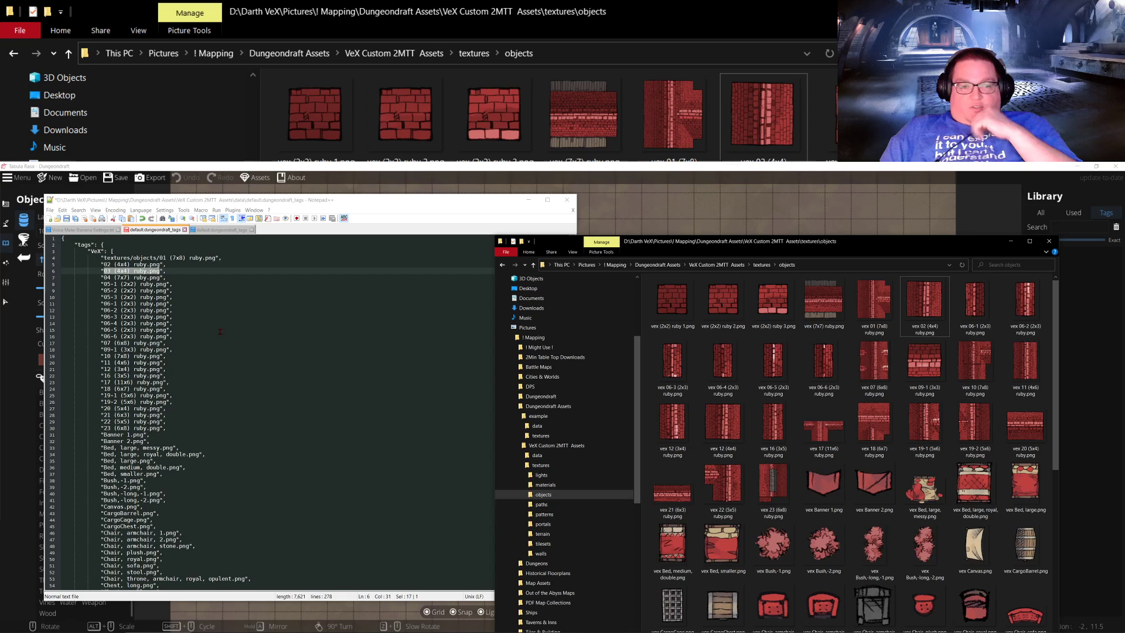
Step: Delete the entries "05-1 (2x2) ruby.png", "05-2 (2x2) ruby.png" and "05-3 (2x2) ruby.png" from the VeX tag list
{"action": "left_click", "coordinate": [136, 284]}
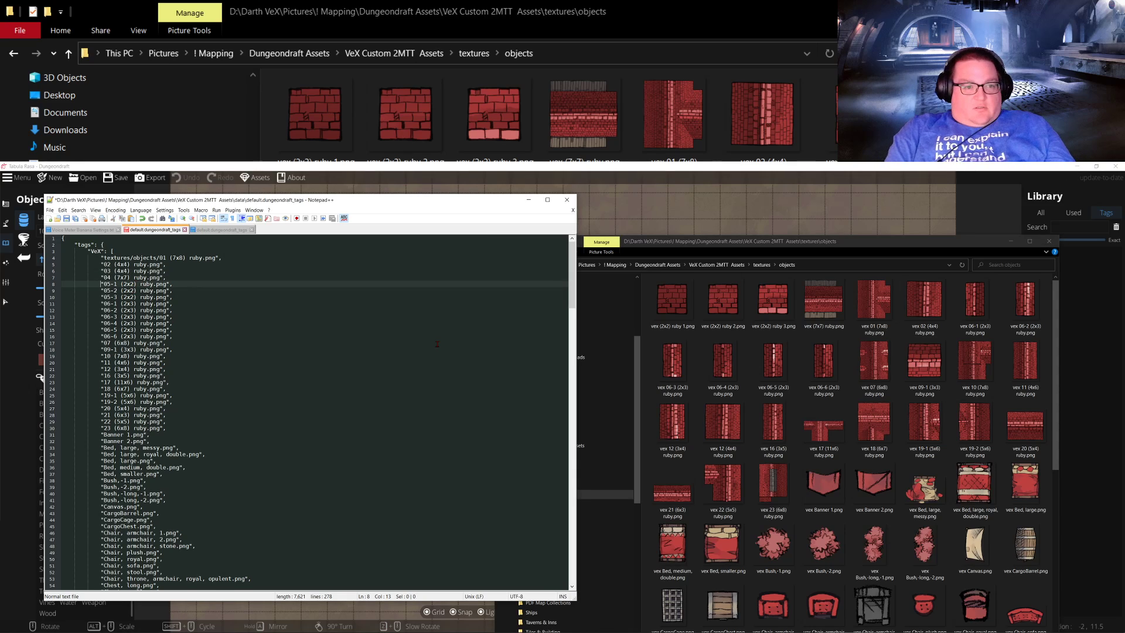
{"action": "key", "text": "Home"}
{"action": "key", "text": "shift+Down"}
{"action": "key", "text": "shift+Down"}
{"action": "key", "text": "shift+Down"}
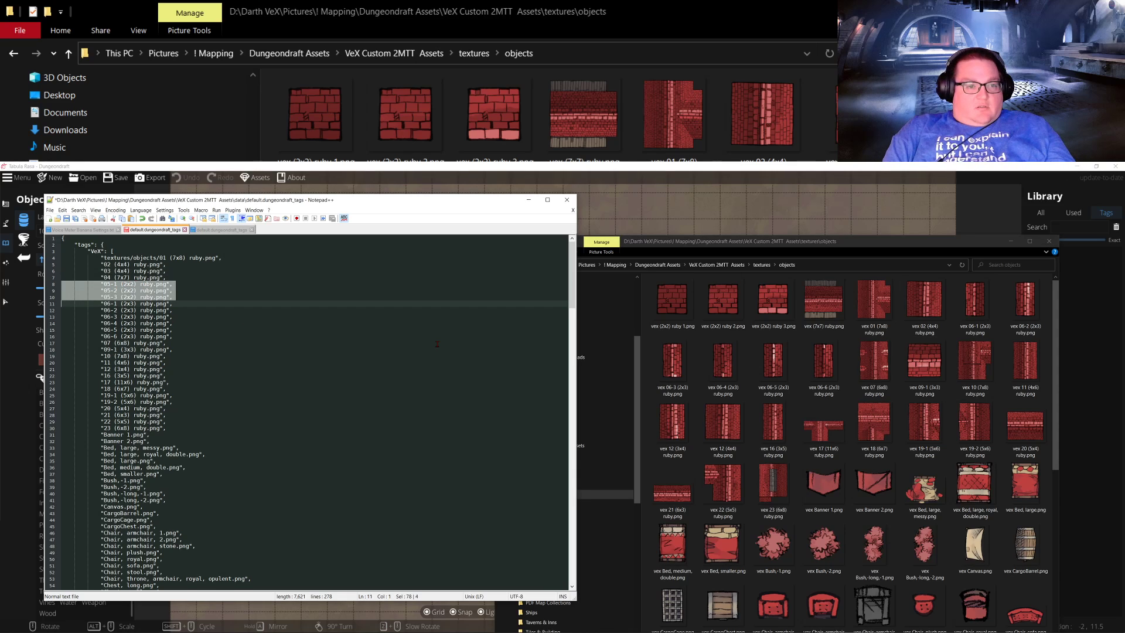
{"action": "key", "text": "Delete"}
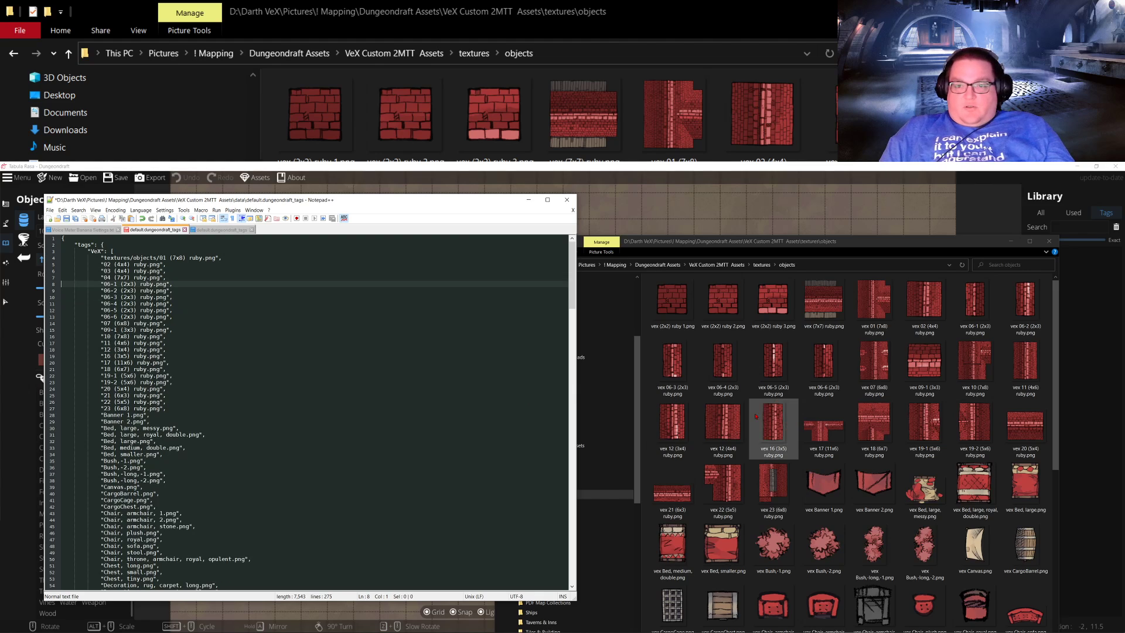
Step: Delete the images "vex (2x2) ruby 1.png", "vex (2x2) ruby 2.png" and "vex (2x2) ruby 3.png" from the objects folder
{"action": "left_click", "coordinate": [669, 335]}
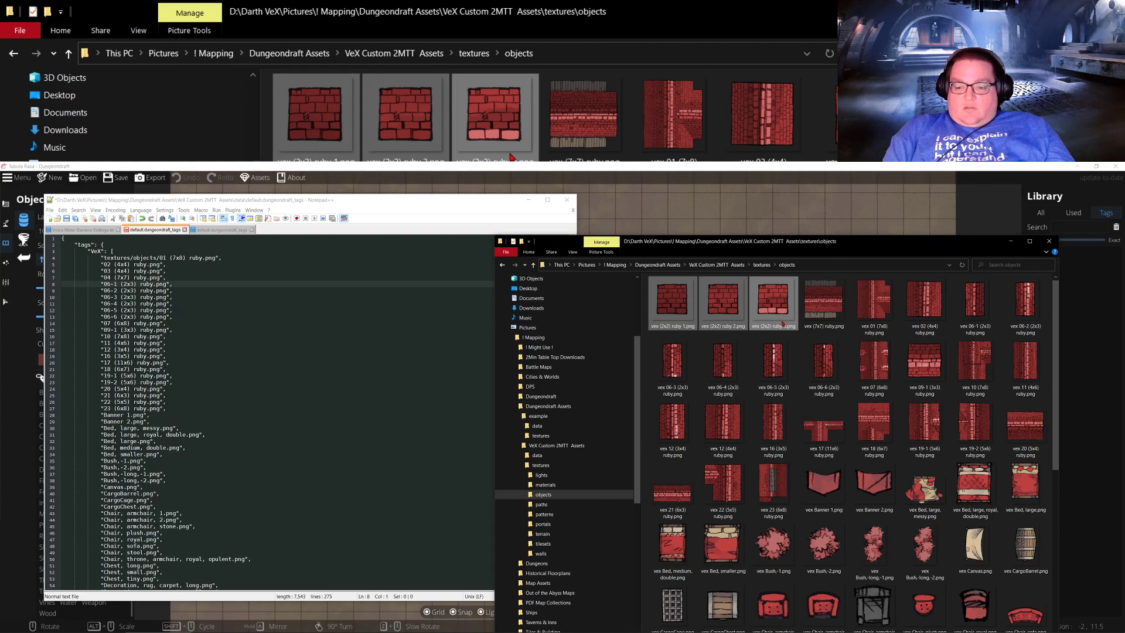
{"action": "scroll", "coordinate": [783, 323], "scroll_direction": "down", "scroll_amount": 10}
{"action": "scroll", "coordinate": [783, 323], "scroll_direction": "up", "scroll_amount": 10}
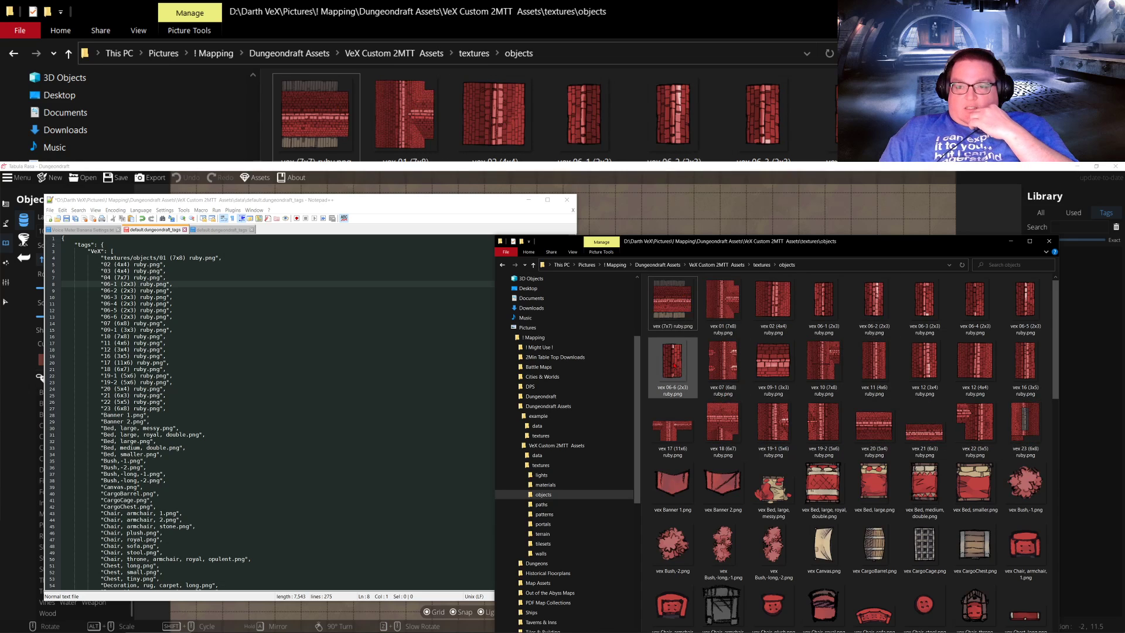
Step: Rename "vex 12 (4x4) ruby.png" as "vex 03 (4x4) ruby.png", declining the duplicate name offered for number 02
{"action": "left_click", "coordinate": [781, 311]}
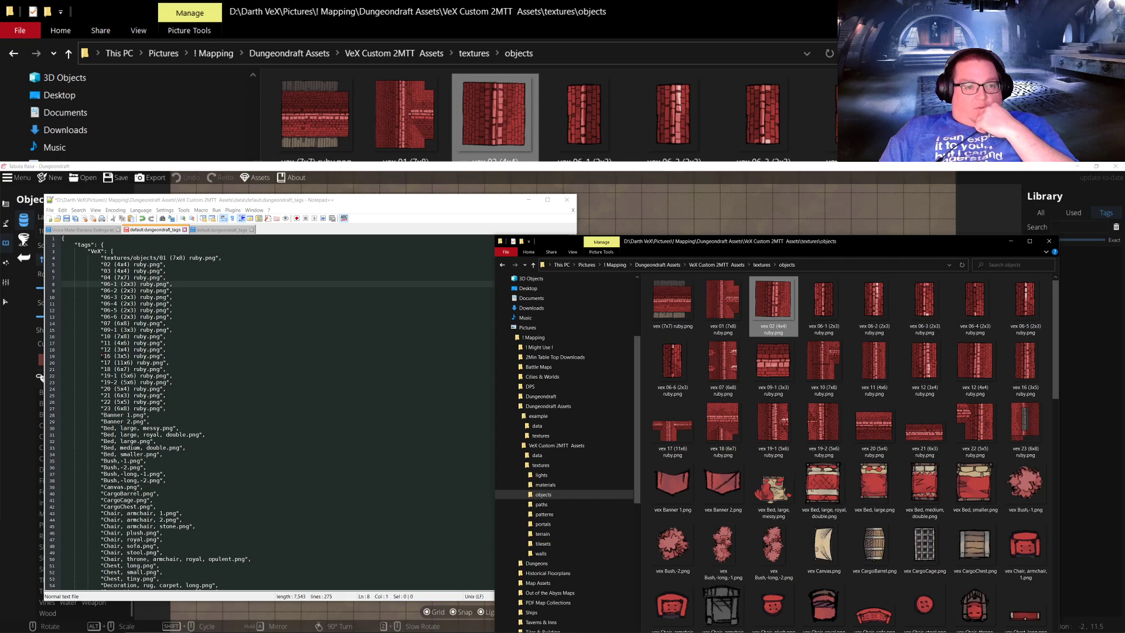
{"action": "left_click", "coordinate": [993, 397]}
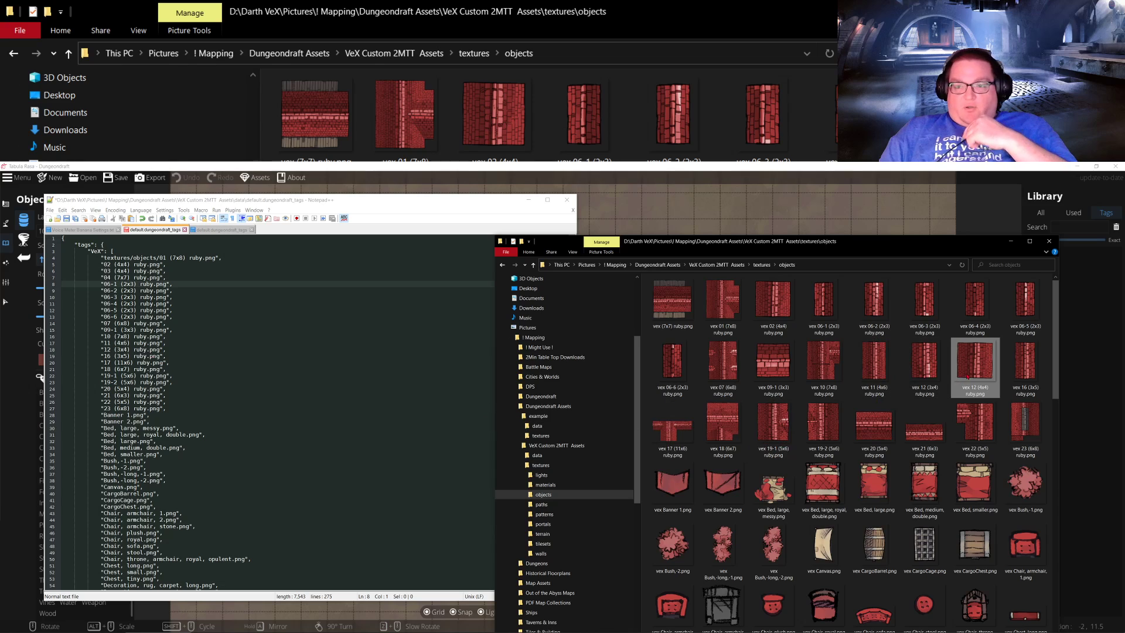
{"action": "key", "text": "F2"}
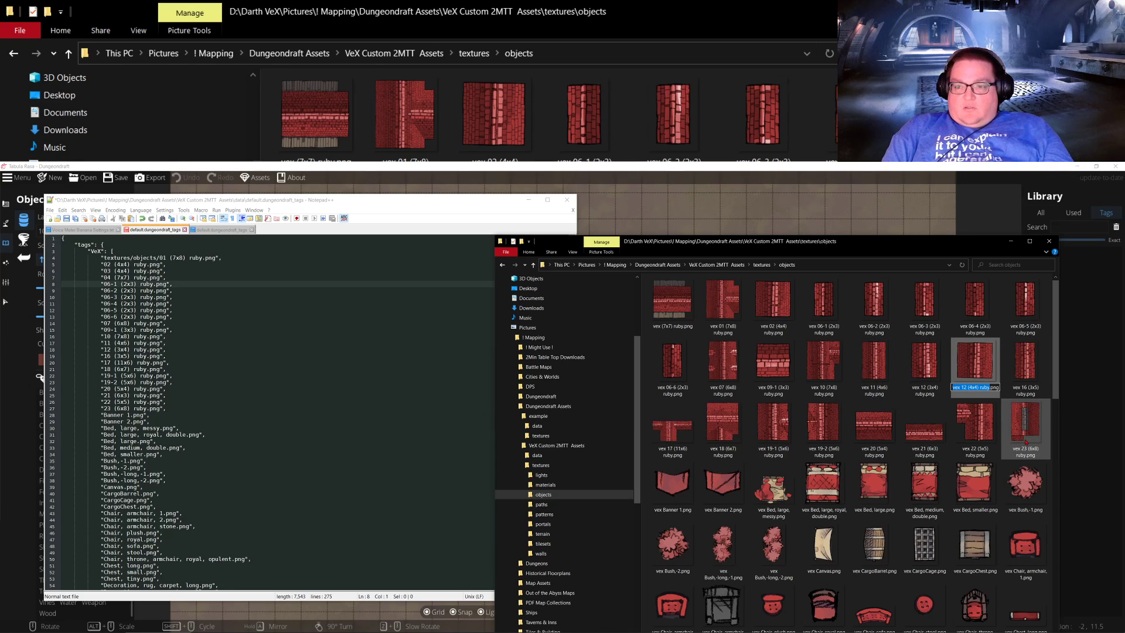
{"action": "left_click", "coordinate": [953, 387]}
{"action": "key", "text": "BackSpace"}
{"action": "type", "text": "0"}
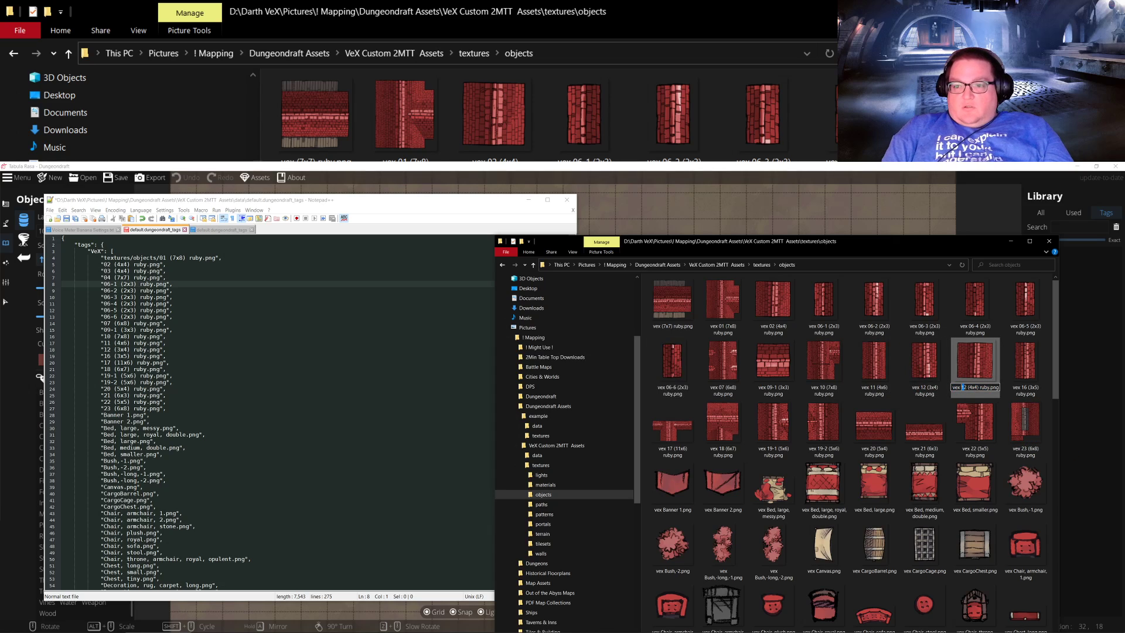
{"action": "key", "text": "Return"}
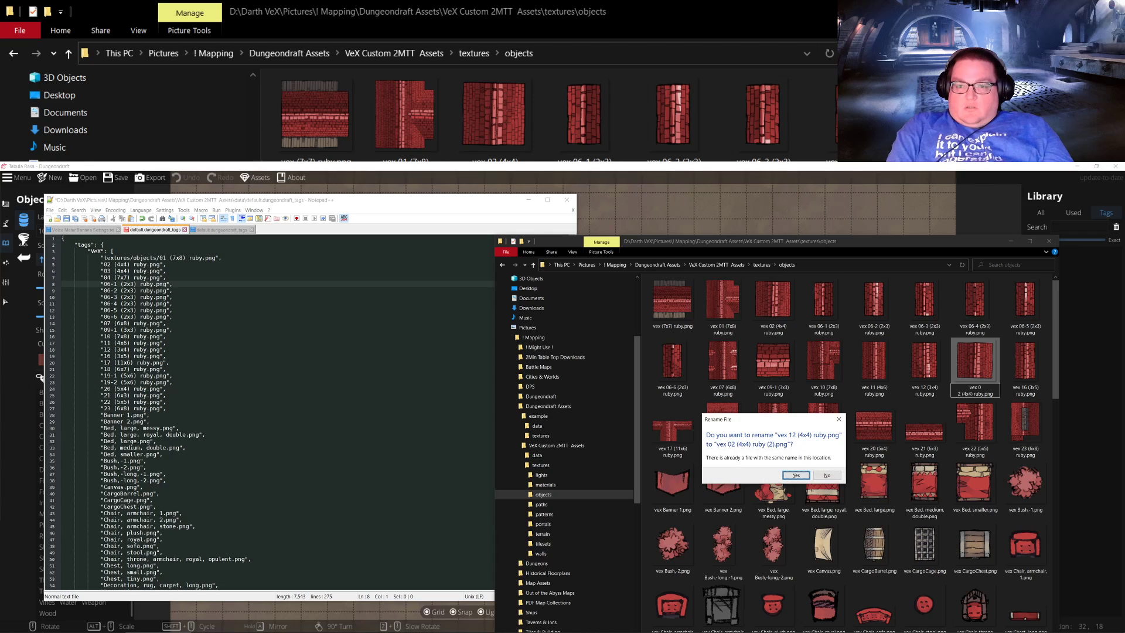
{"action": "key", "text": "Tab"}
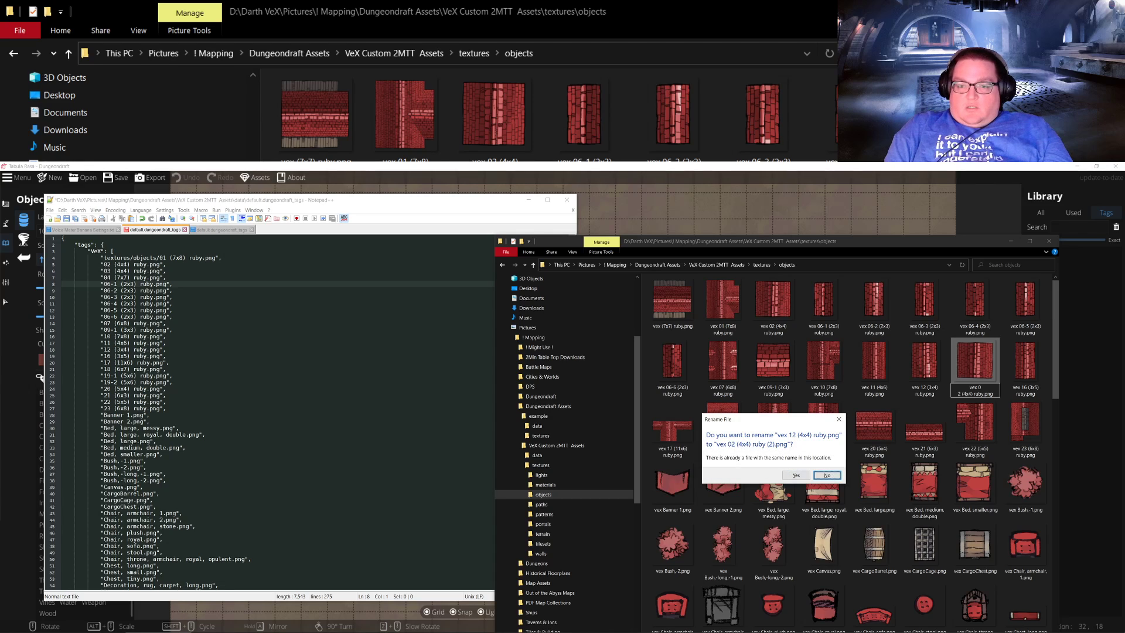
{"action": "key", "text": "Return"}
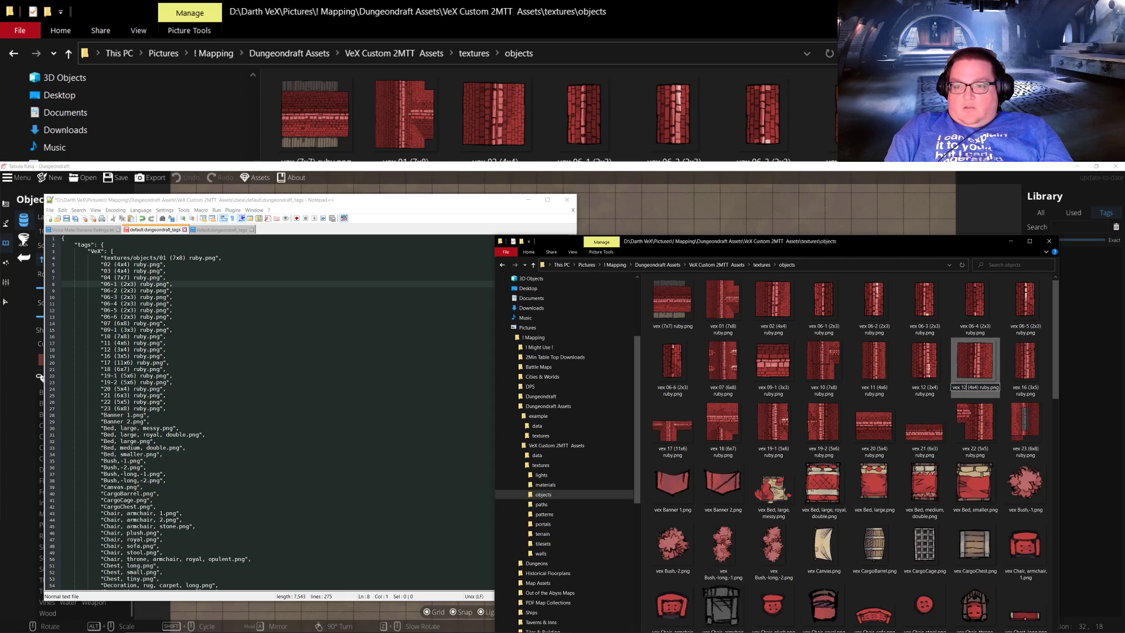
{"action": "type", "text": "03"}
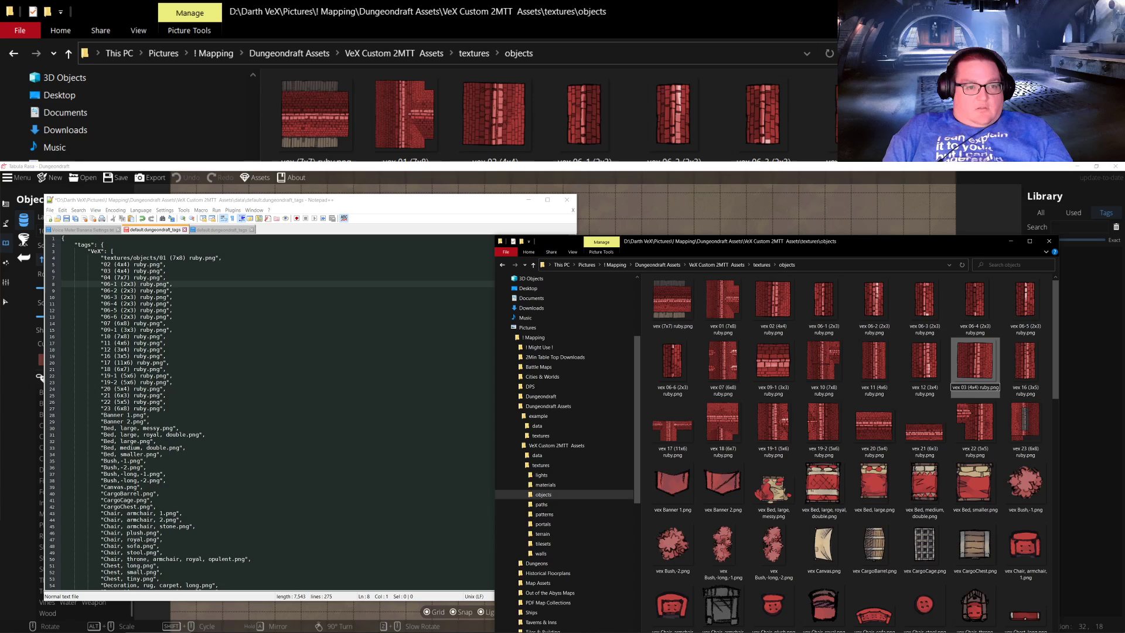
{"action": "key", "text": "Return"}
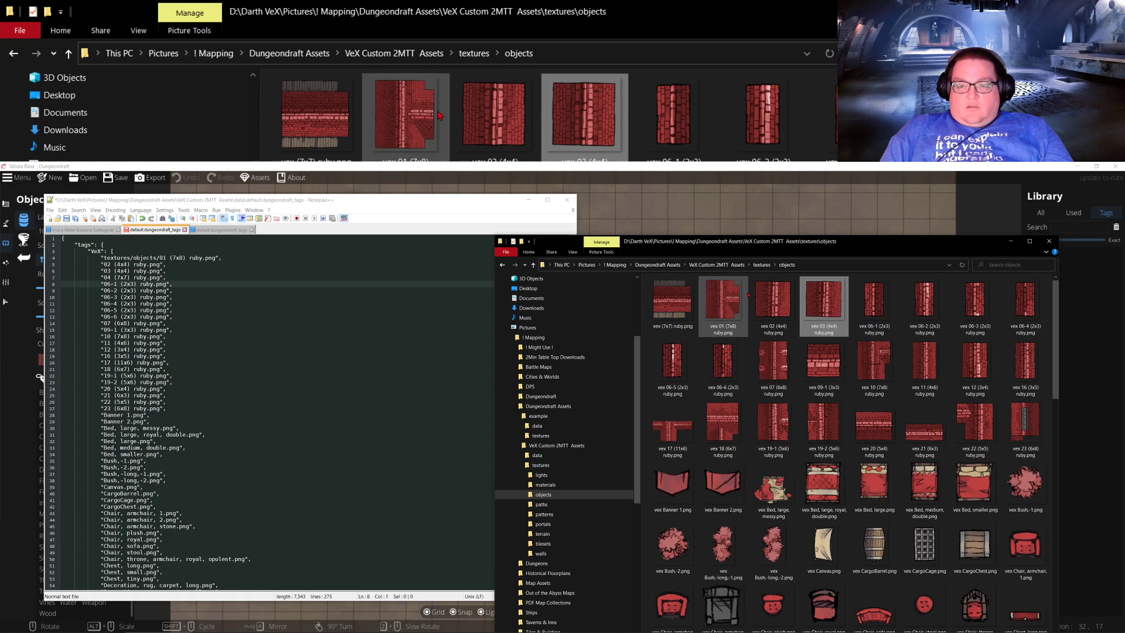
Step: Show the files in the objects folder as a compact list of names
{"action": "left_click", "coordinate": [572, 252]}
{"action": "left_click", "coordinate": [612, 272]}
{"action": "left_click", "coordinate": [614, 275]}
{"action": "left_click", "coordinate": [804, 374]}
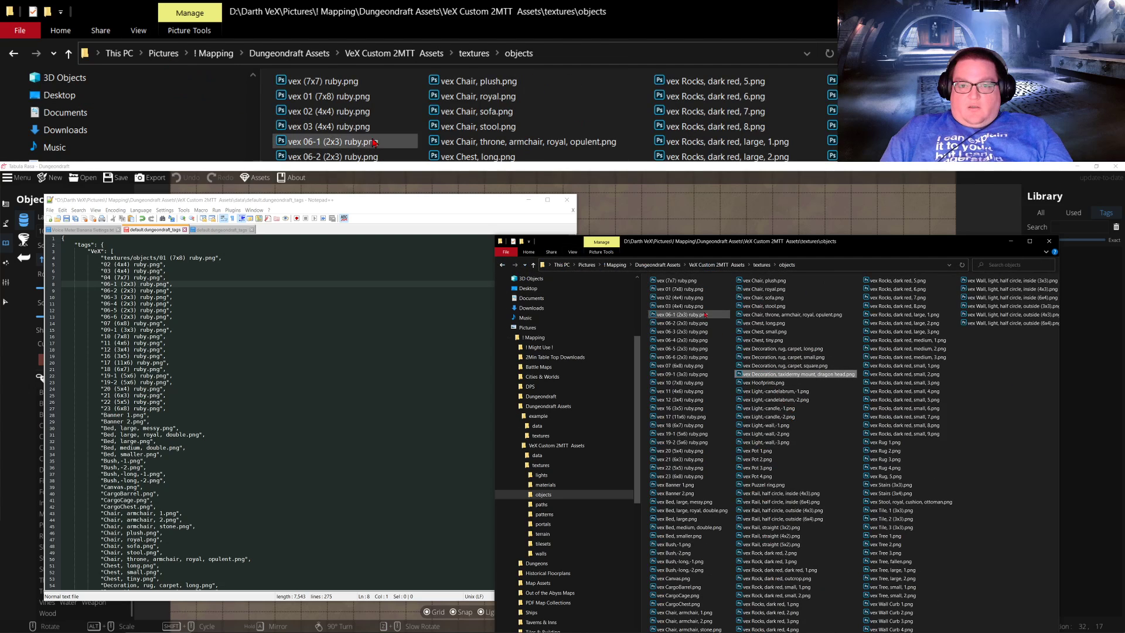
Step: Rename "vex (7x7) ruby.png" as "vex 04 (7x7) ruby.png" to match the numbering in the tag list
{"action": "left_click", "coordinate": [677, 282]}
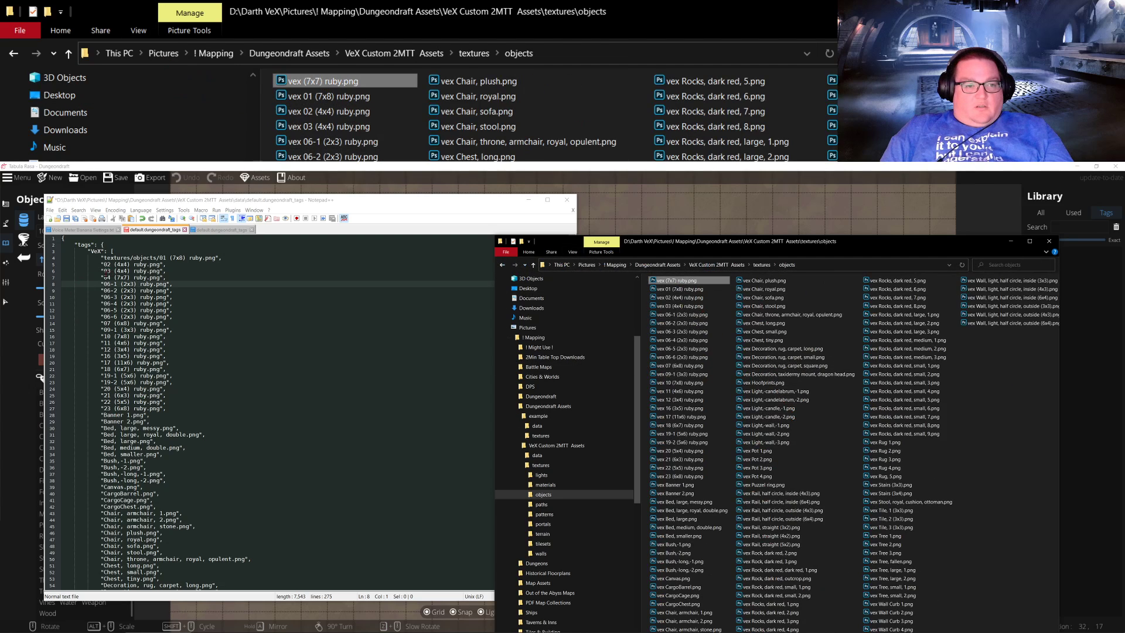
{"action": "left_click_drag", "start_coordinate": [103, 277], "coordinate": [157, 277]}
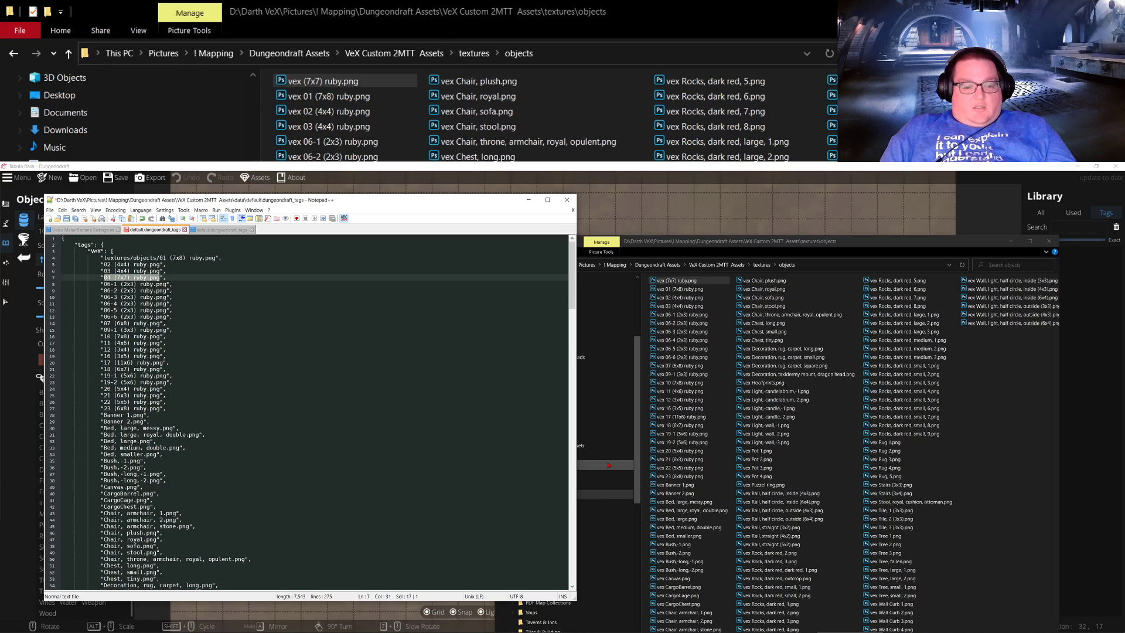
{"action": "left_click", "coordinate": [670, 282]}
{"action": "left_click", "coordinate": [670, 282]}
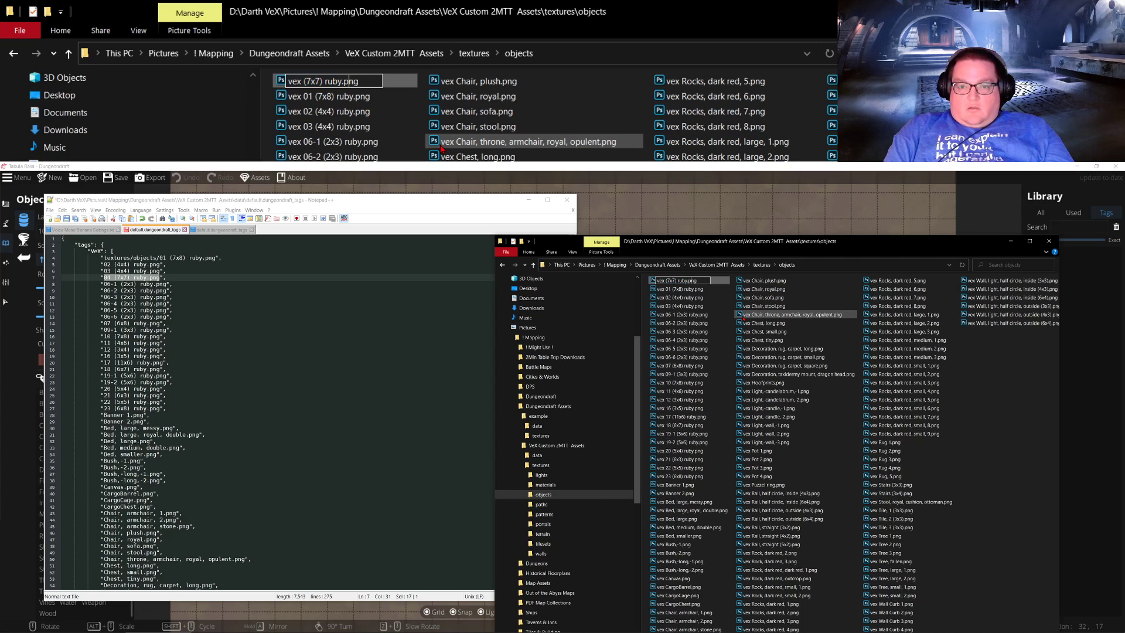
{"action": "type", "text": "04"}
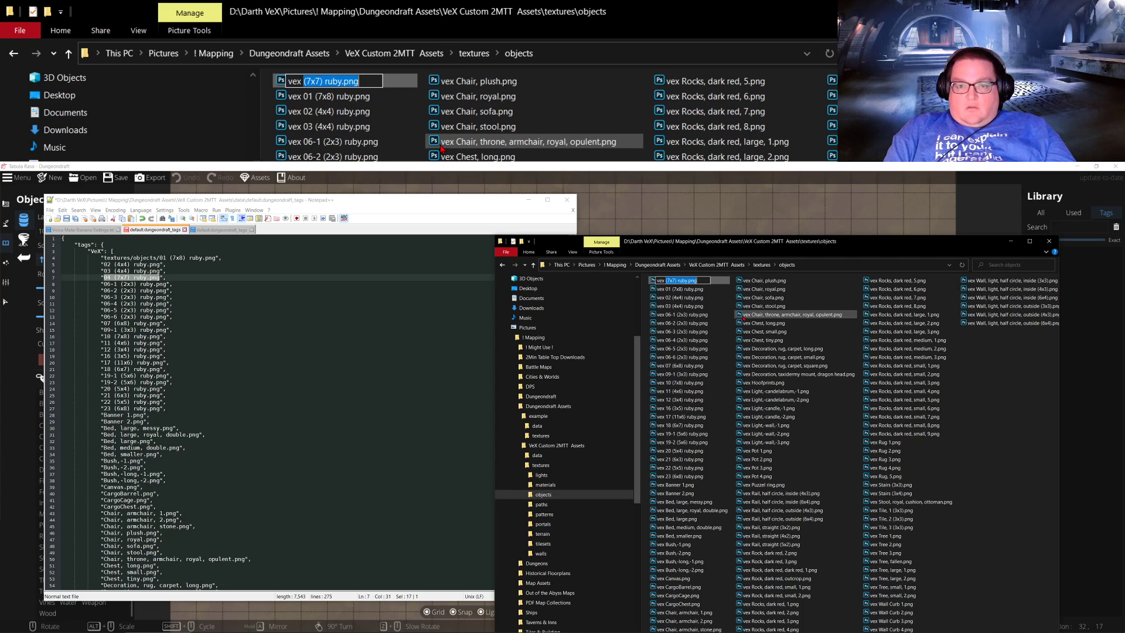
{"action": "key", "text": "Return"}
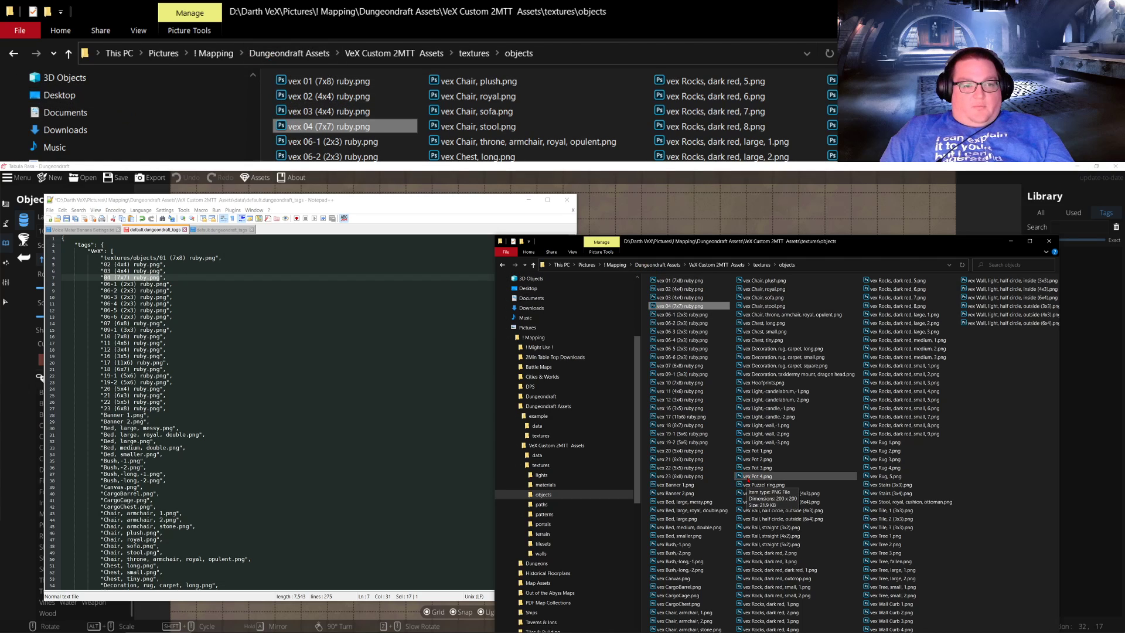
Step: Add "vex " before the file name in the first VeX entry so its path reads "textures/objects/vex 01 (7x8) ruby.png"
{"action": "key", "text": "Down"}
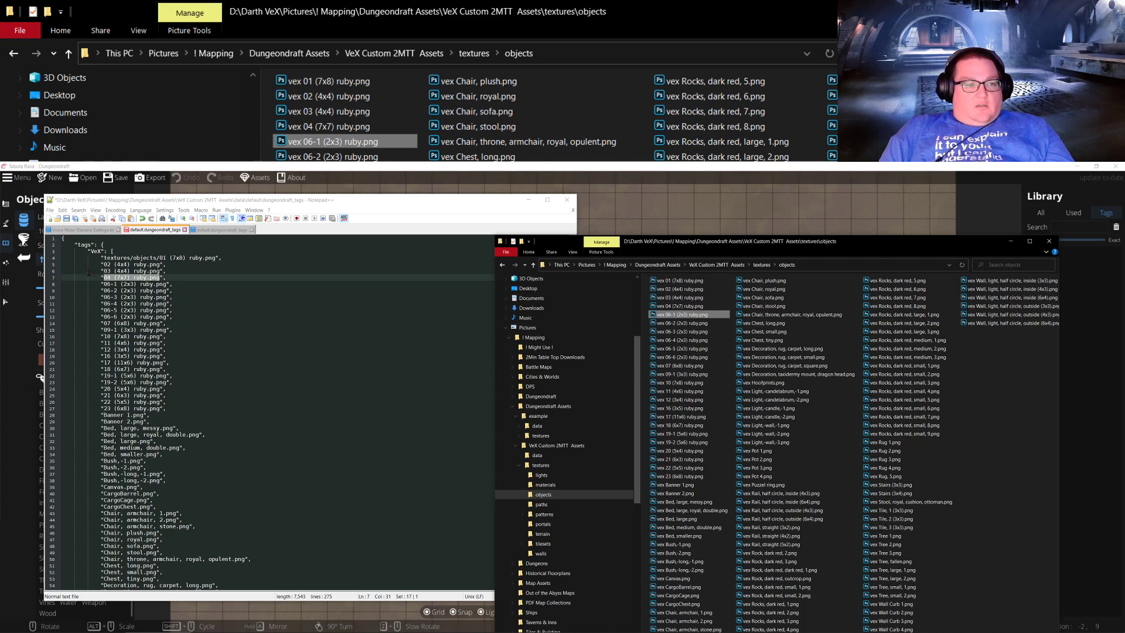
{"action": "left_click", "coordinate": [162, 258]}
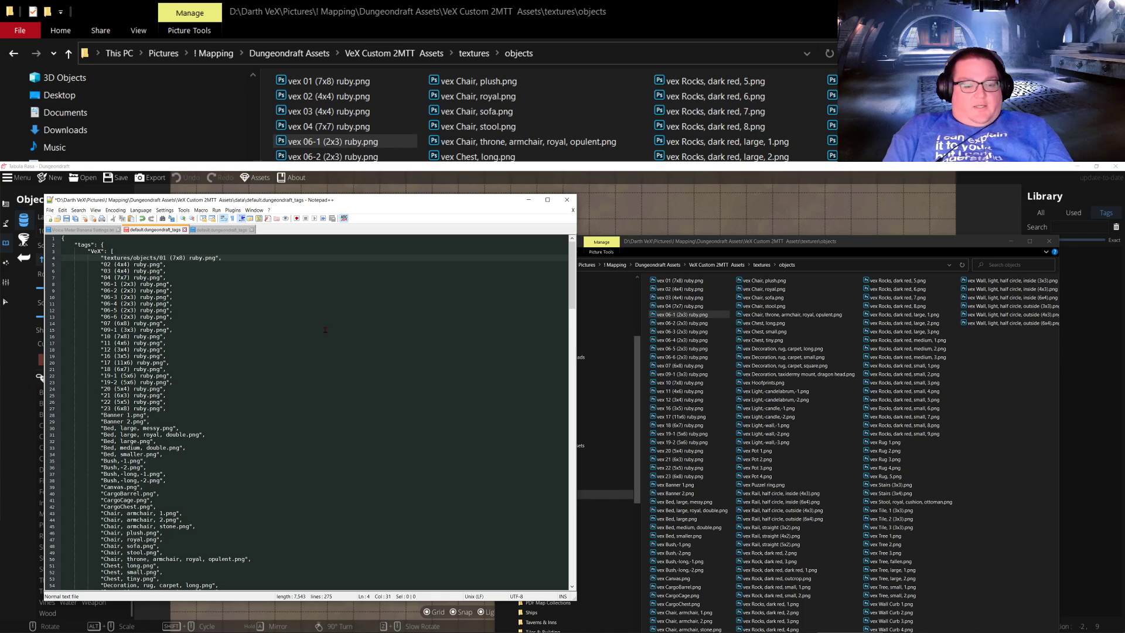
{"action": "type", "text": "vex"}
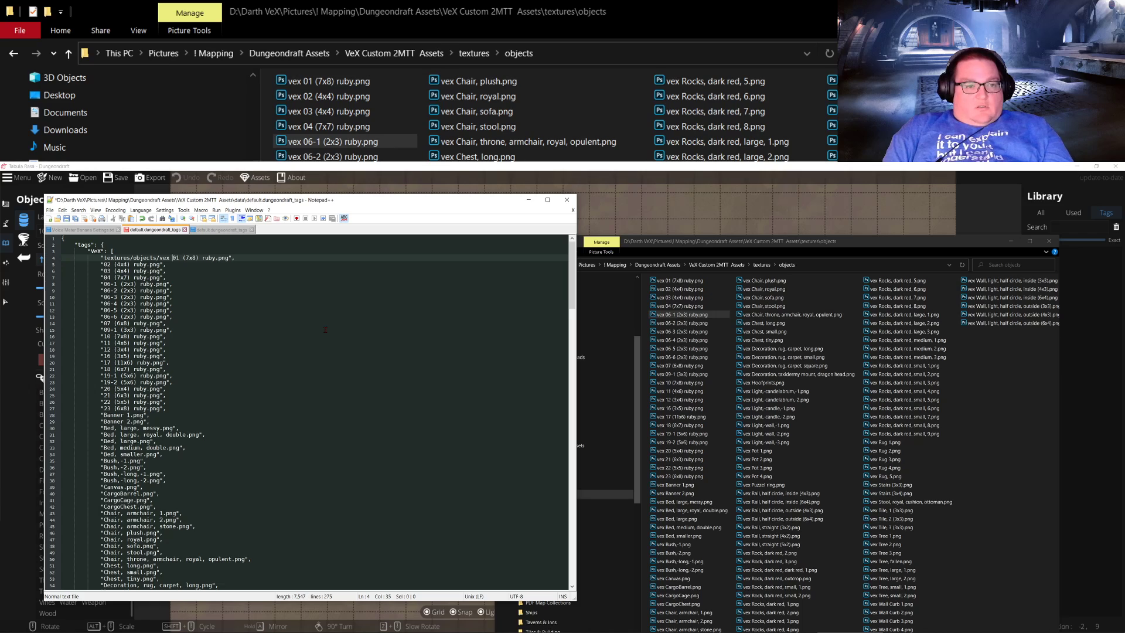
{"action": "key", "text": "shift+Left"}
{"action": "key", "text": "shift+Left"}
{"action": "key", "text": "shift+Left"}
{"action": "key", "text": "shift+Left"}
{"action": "key", "text": "shift+Left"}
{"action": "key", "text": "shift+Left"}
{"action": "key", "text": "shift+Left"}
{"action": "key", "text": "shift+Left"}
{"action": "key", "text": "shift+Left"}
{"action": "key", "text": "shift+Left"}
{"action": "key", "text": "shift+Left"}
{"action": "key", "text": "shift+Left"}
{"action": "key", "text": "shift+Left"}
{"action": "key", "text": "shift+Left"}
{"action": "key", "text": "shift+Left"}
{"action": "key", "text": "shift+Left"}
{"action": "key", "text": "shift+Left"}
{"action": "key", "text": "shift+Left"}
{"action": "key", "text": "shift+Left"}
{"action": "key", "text": "shift+Left"}
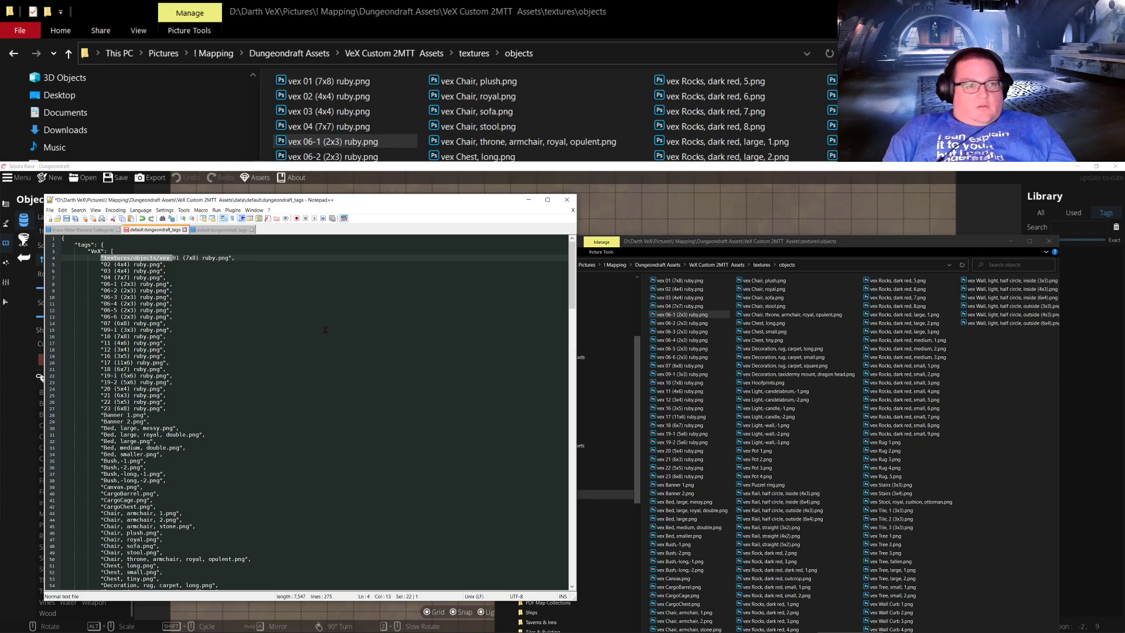
{"action": "left_click", "coordinate": [63, 210]}
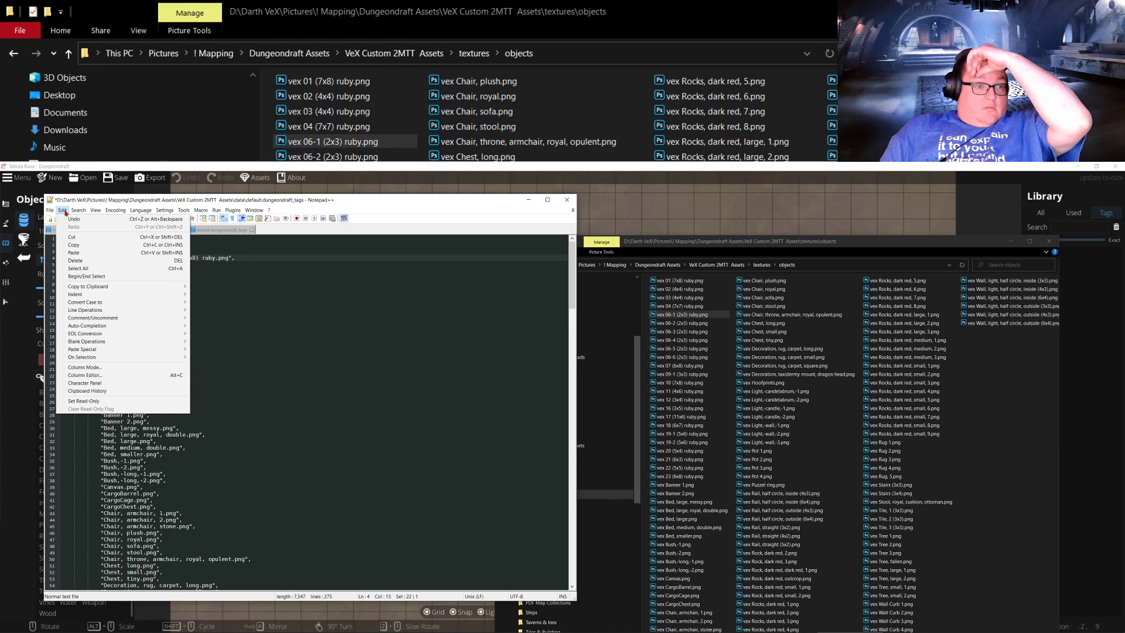
{"action": "mouse_move", "coordinate": [75, 212]}
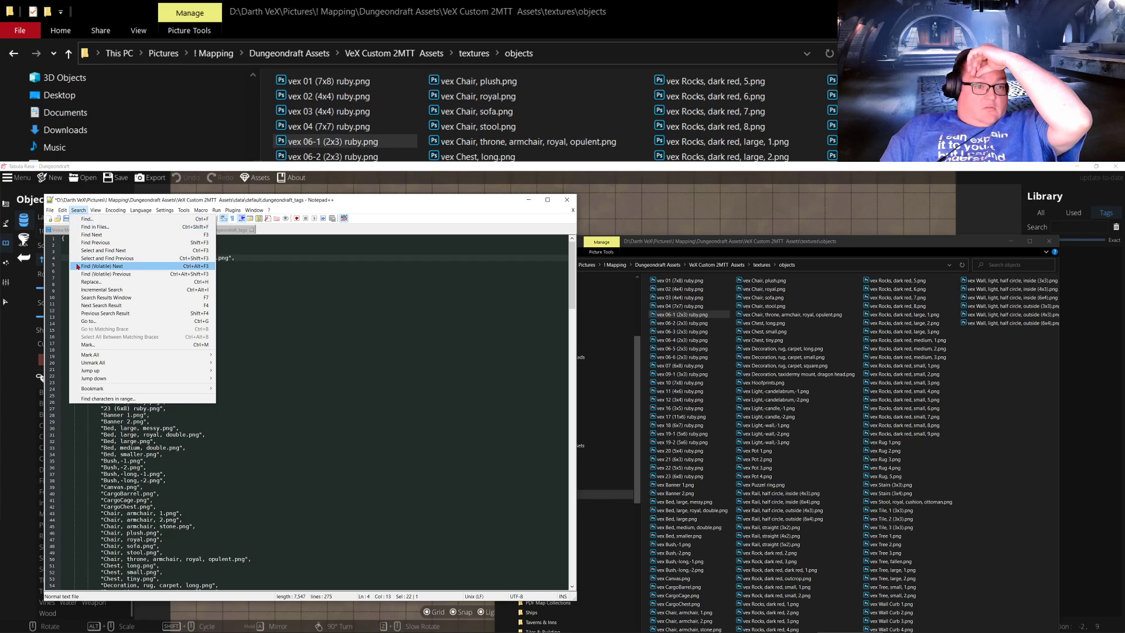
{"action": "left_click", "coordinate": [91, 282]}
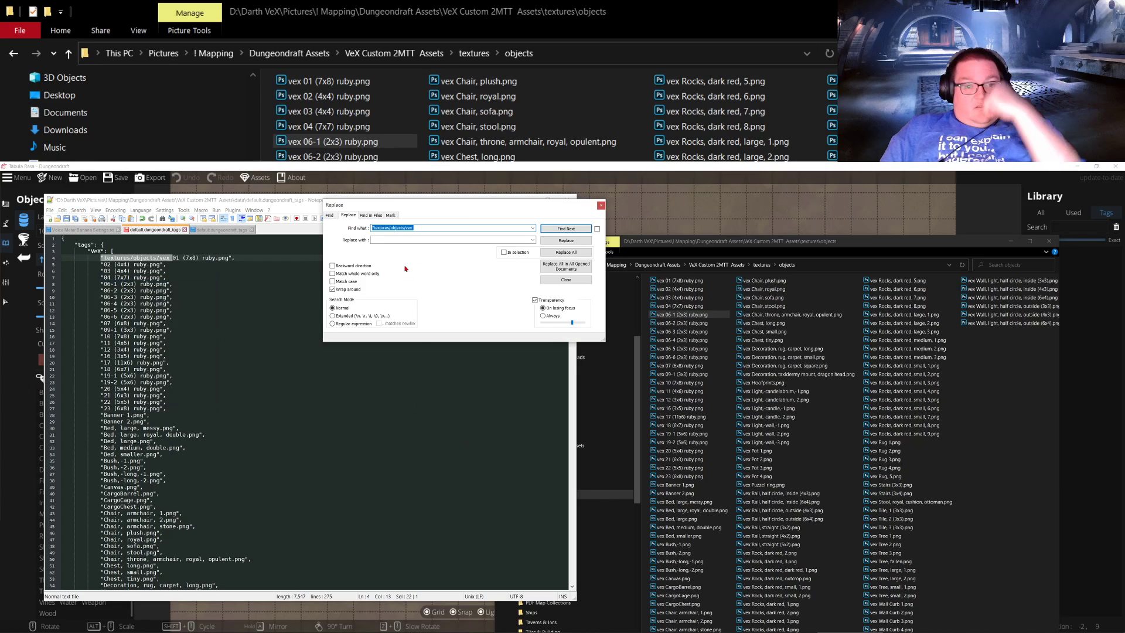
{"action": "left_click", "coordinate": [441, 226]}
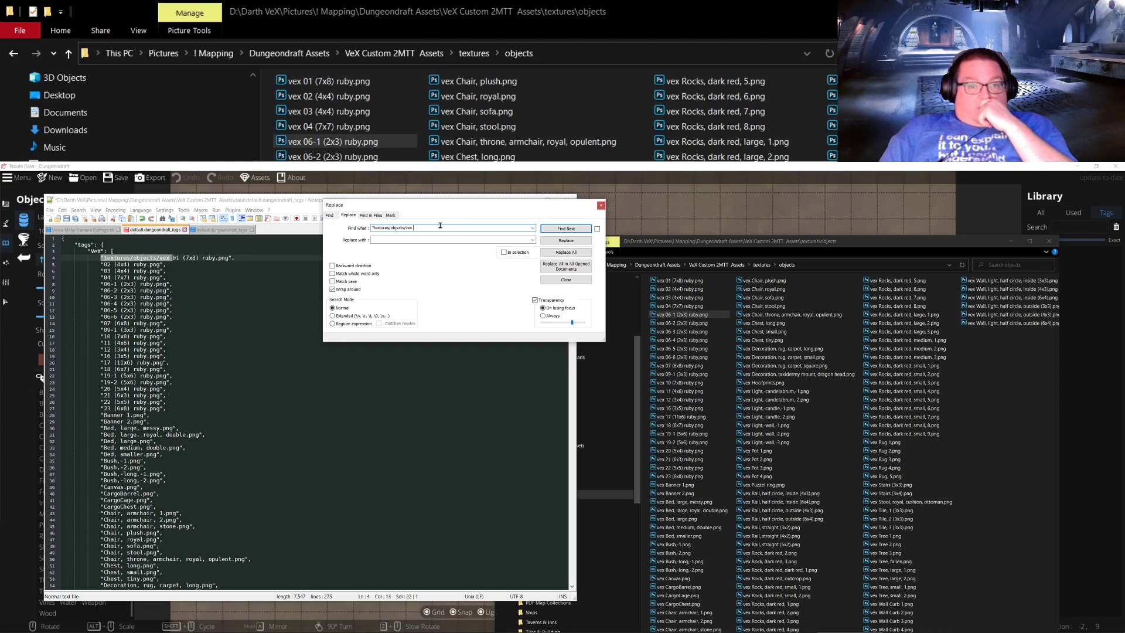
{"action": "key", "text": "ctrl+a"}
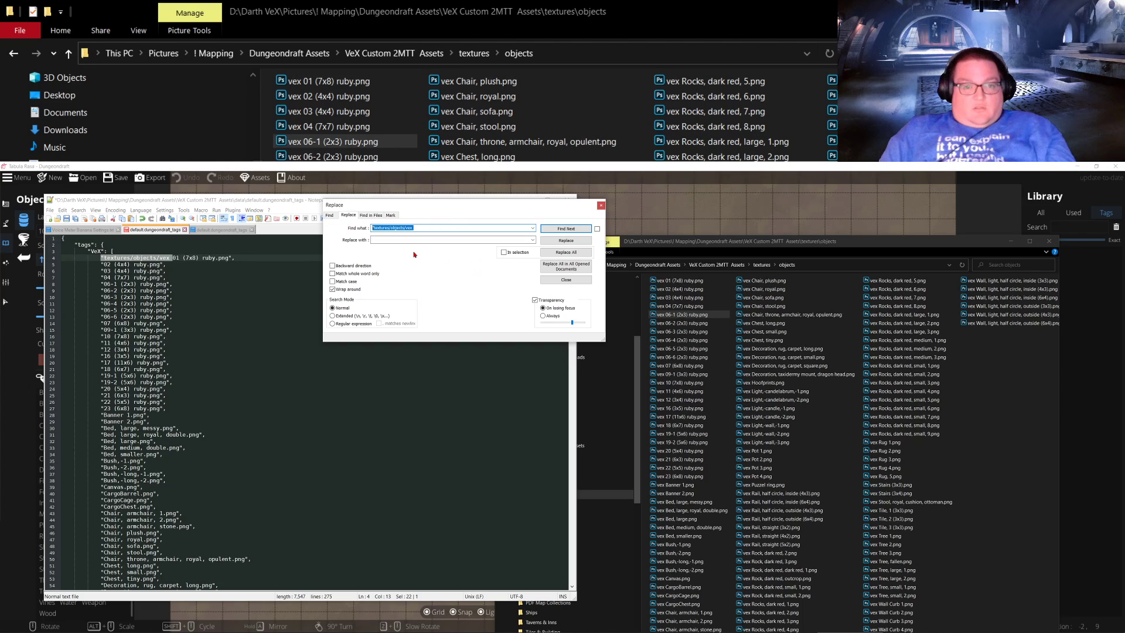
{"action": "type", "text": "\""}
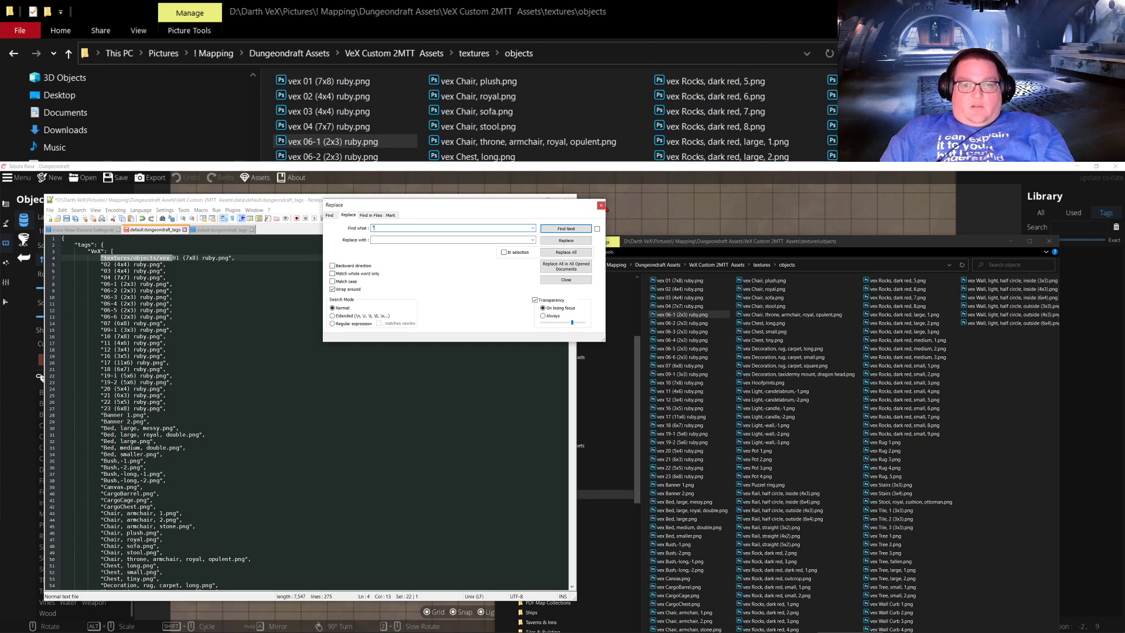
{"action": "left_click", "coordinate": [600, 205]}
Step: Copy all entries of the VeX tag list, through "Wall, light, half circle, outside (6x4).png", into a new Notepad document
{"action": "key", "text": "Home"}
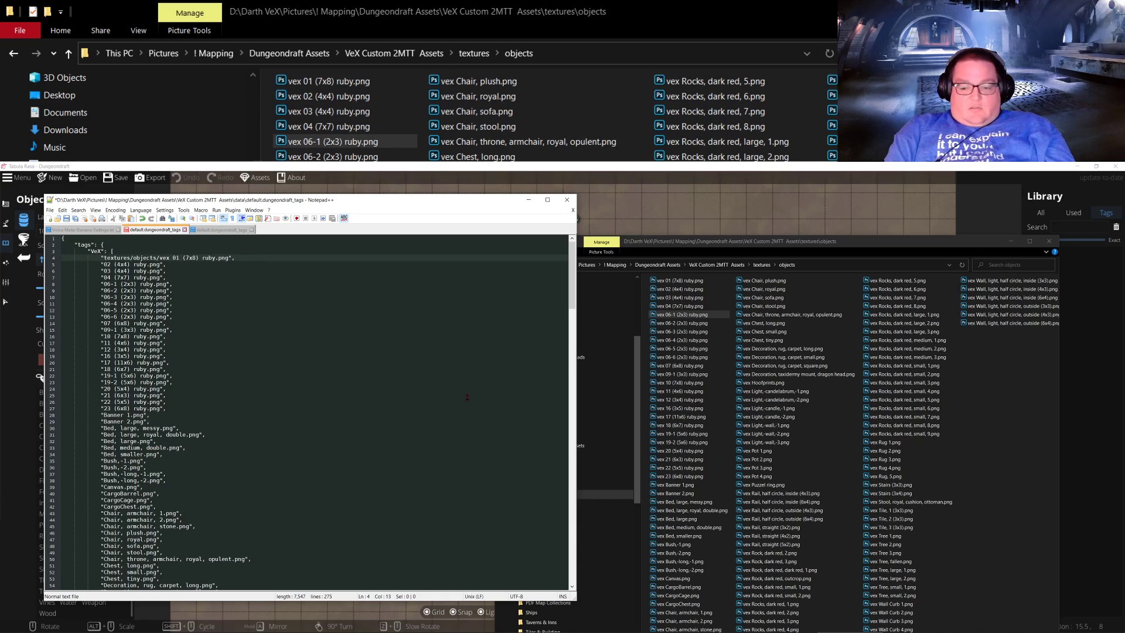
{"action": "key", "text": "shift+Down"}
{"action": "key", "text": "shift+Down"}
{"action": "key", "text": "shift+Down"}
{"action": "key", "text": "shift+Down"}
{"action": "key", "text": "shift+Down"}
{"action": "key", "text": "shift+Down"}
{"action": "key", "text": "shift+Down"}
{"action": "key", "text": "shift+Down"}
{"action": "key", "text": "shift+Down"}
{"action": "key", "text": "shift+Down"}
{"action": "key", "text": "shift+Down"}
{"action": "key", "text": "shift+Down"}
{"action": "key", "text": "shift+Down"}
{"action": "key", "text": "shift+Down"}
{"action": "key", "text": "shift+Down"}
{"action": "key", "text": "shift+Down"}
{"action": "key", "text": "shift+Down"}
{"action": "key", "text": "shift+Down"}
{"action": "key", "text": "shift+Down"}
{"action": "key", "text": "shift+Down"}
{"action": "key", "text": "shift+Down"}
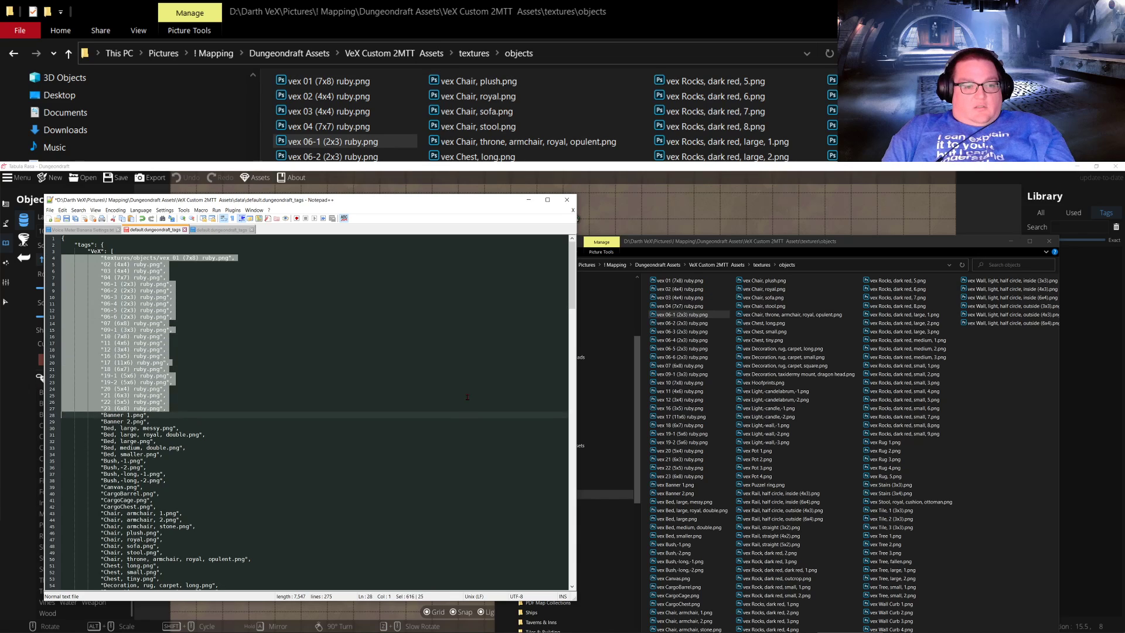
{"action": "key", "text": "shift+Down"}
{"action": "key", "text": "shift+Down"}
{"action": "key", "text": "shift+Down"}
{"action": "key", "text": "shift+Down"}
{"action": "key", "text": "shift+Down"}
{"action": "key", "text": "shift+Down"}
{"action": "key", "text": "shift+Down"}
{"action": "key", "text": "shift+Down"}
{"action": "key", "text": "shift+Down"}
{"action": "key", "text": "shift+Down"}
{"action": "key", "text": "shift+Down"}
{"action": "key", "text": "shift+Down"}
{"action": "key", "text": "shift+Down"}
{"action": "key", "text": "shift+Down"}
{"action": "key", "text": "shift+Down"}
{"action": "key", "text": "shift+Down"}
{"action": "key", "text": "shift+Down"}
{"action": "key", "text": "shift+Down"}
{"action": "key", "text": "shift+Down"}
{"action": "key", "text": "shift+Down"}
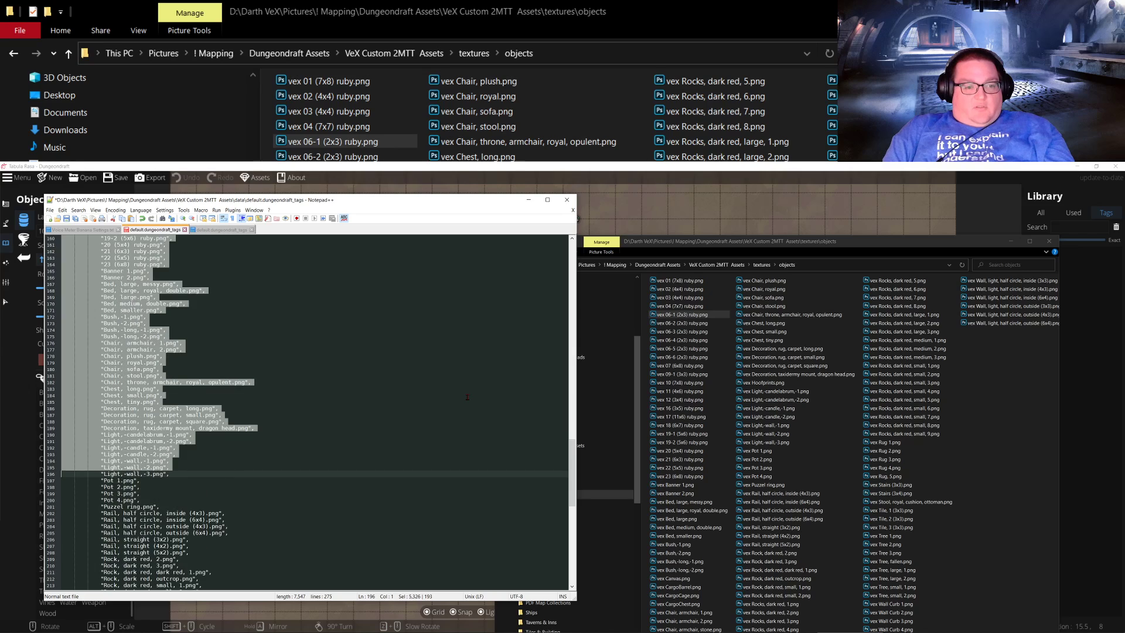
{"action": "key", "text": "shift+Up"}
{"action": "key", "text": "shift+Up"}
{"action": "key", "text": "shift+Up"}
{"action": "key", "text": "shift+Up"}
{"action": "key", "text": "shift+Up"}
{"action": "key", "text": "shift+Up"}
{"action": "key", "text": "shift+Up"}
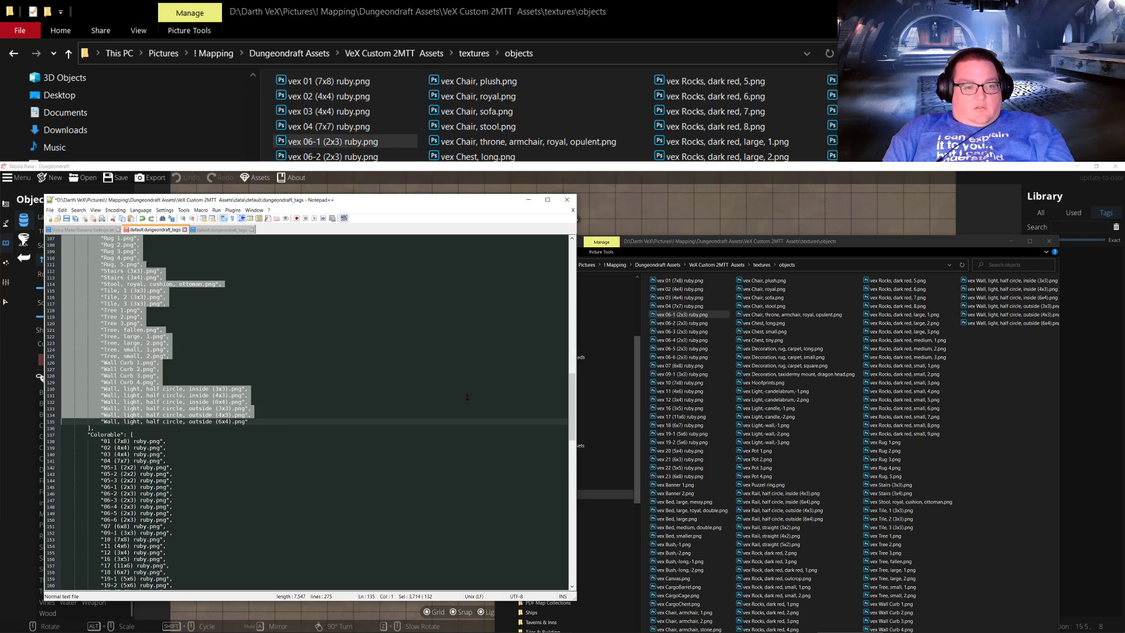
{"action": "key", "text": "shift+End"}
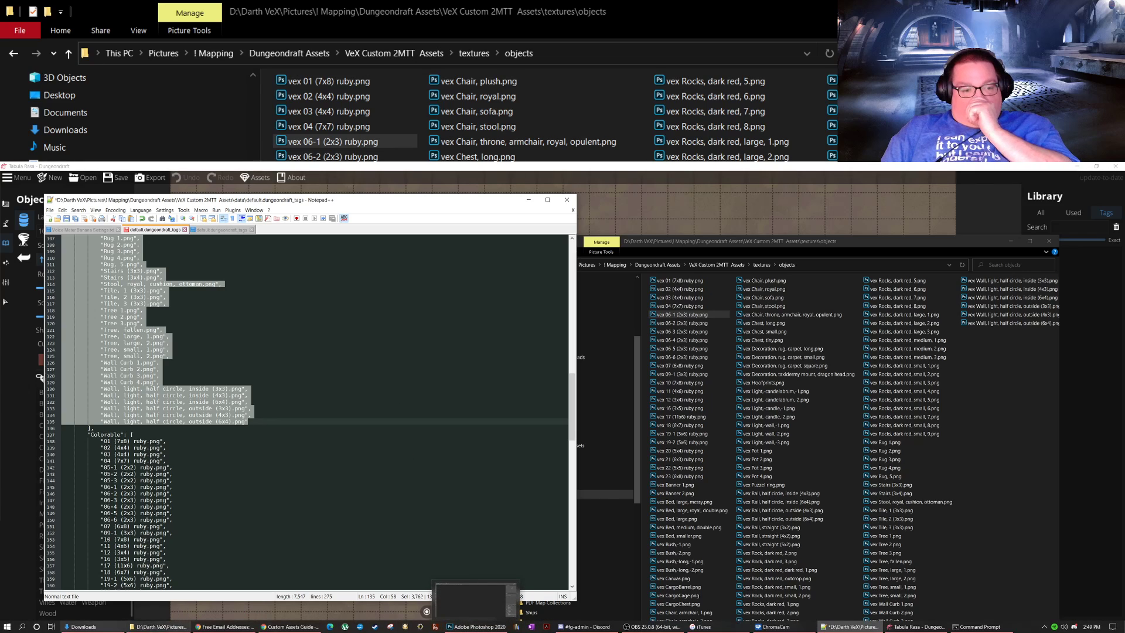
{"action": "left_click", "coordinate": [7, 626]}
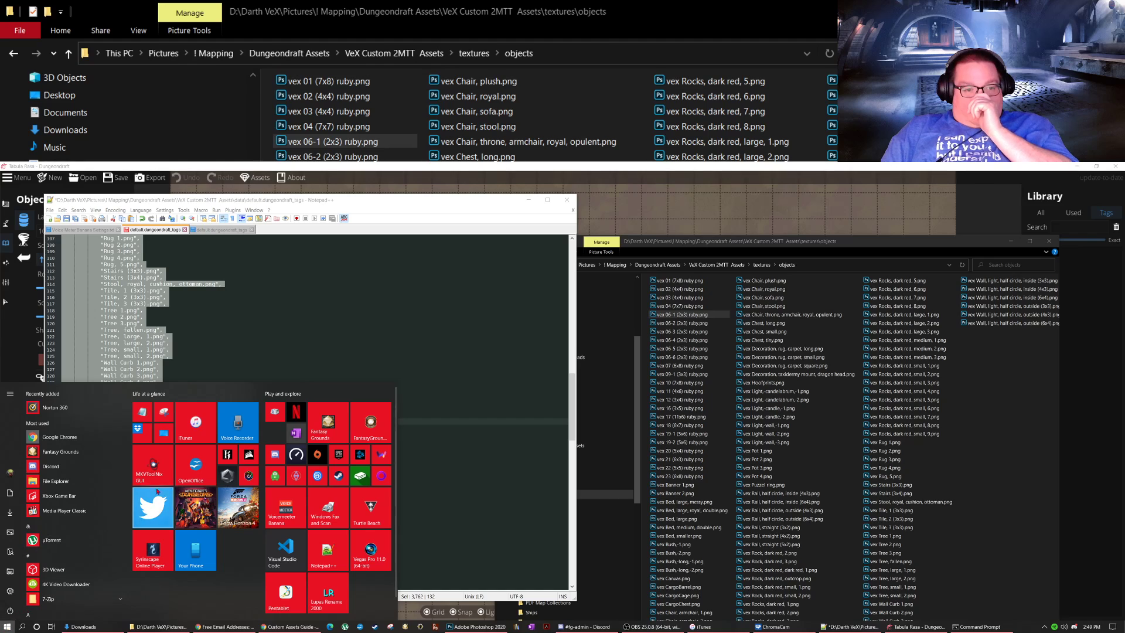
{"action": "left_click", "coordinate": [141, 421]}
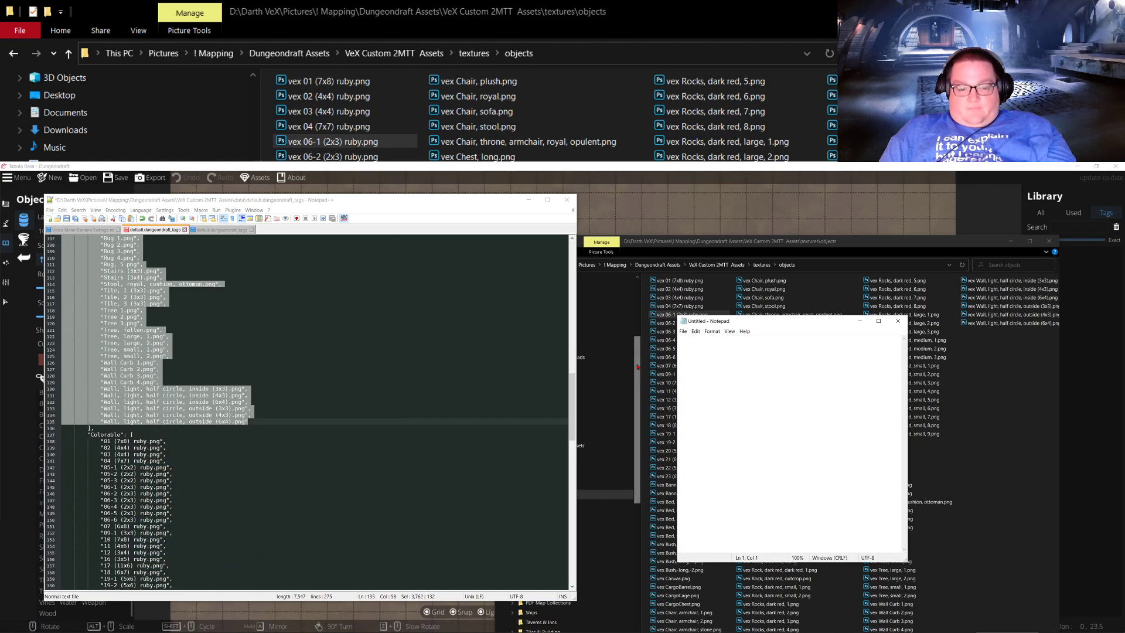
{"action": "key", "text": "ctrl+v"}
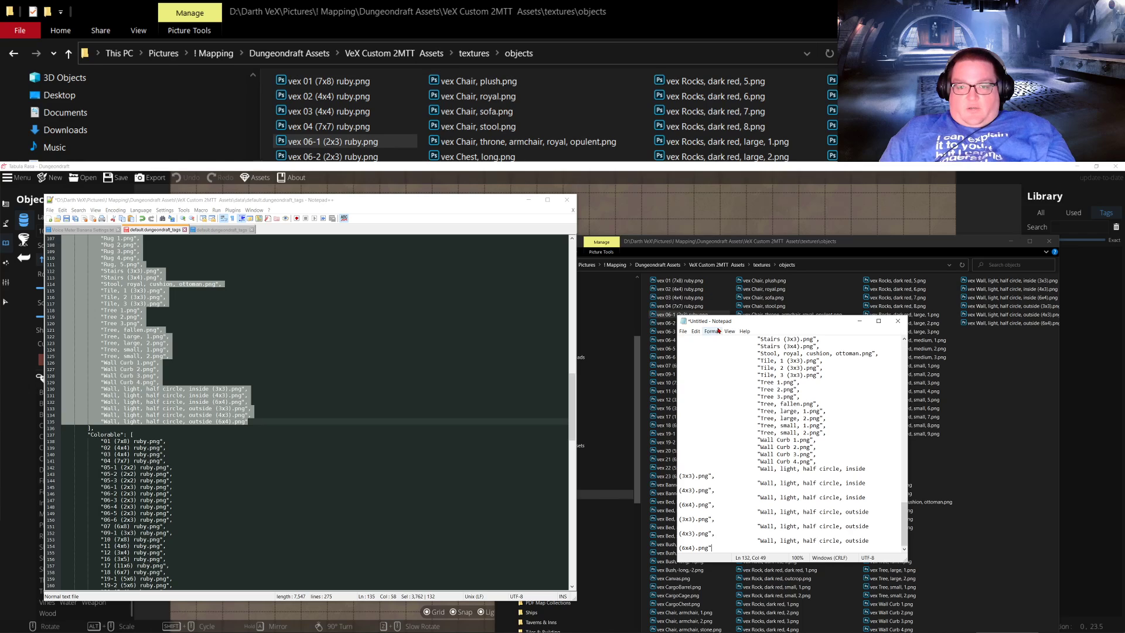
{"action": "left_click", "coordinate": [696, 332]}
{"action": "key", "text": "Escape"}
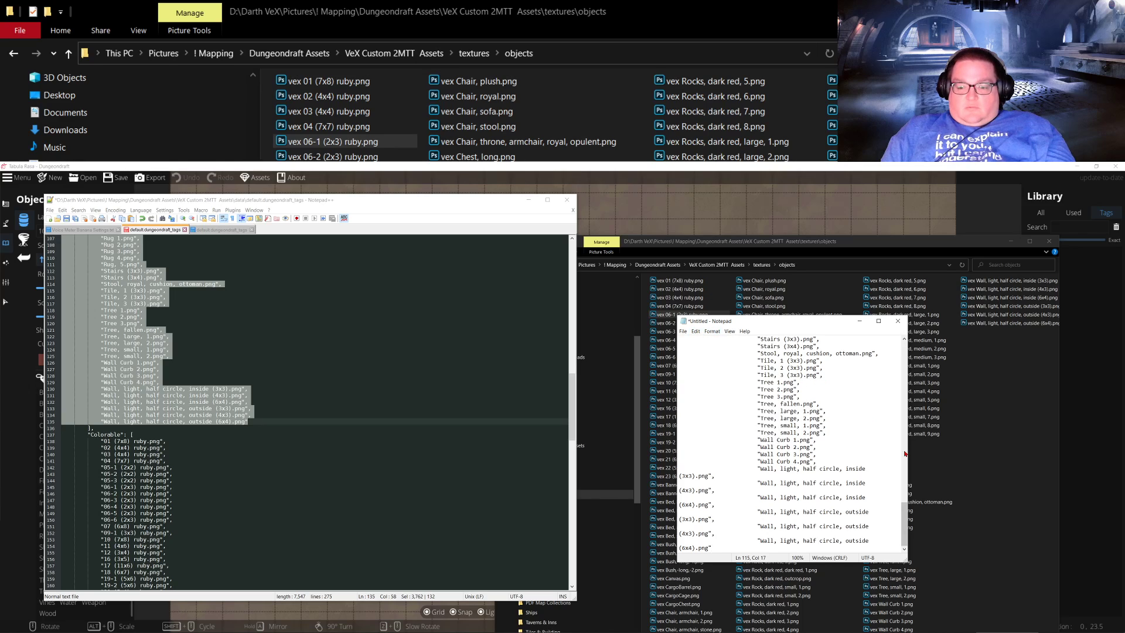
Step: Start a Replace in Notepad using the leading indentation and opening quote of the "02 (4x4) ruby.png" line as the search text
{"action": "key", "text": "ctrl+Home"}
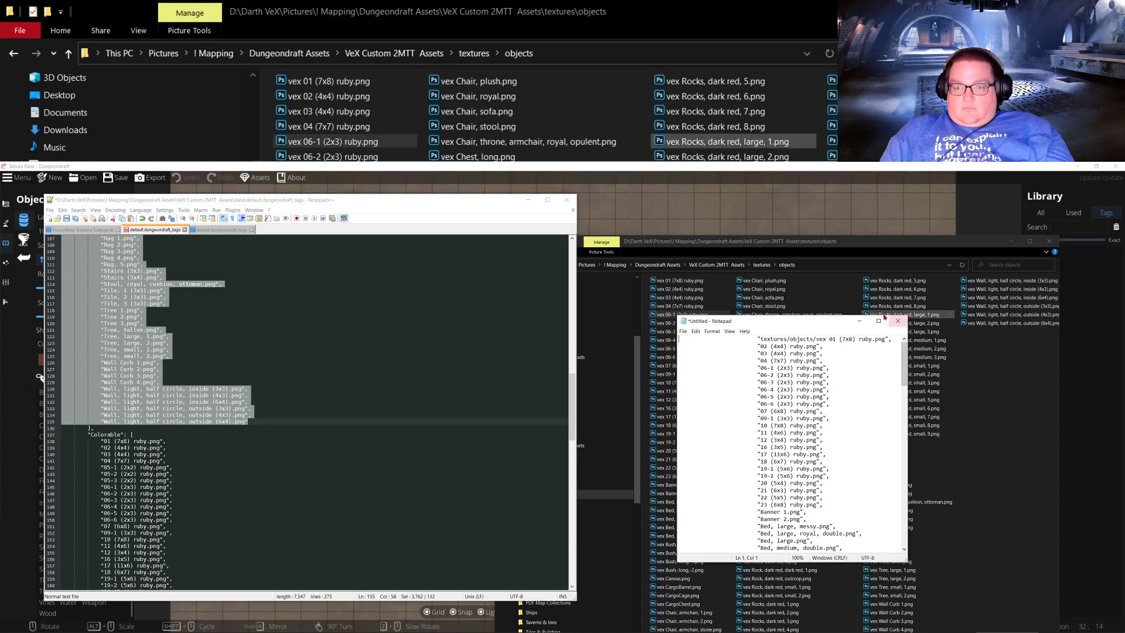
{"action": "key", "text": "ctrl+Right"}
{"action": "left_click_drag", "start_coordinate": [759, 339], "coordinate": [825, 339]}
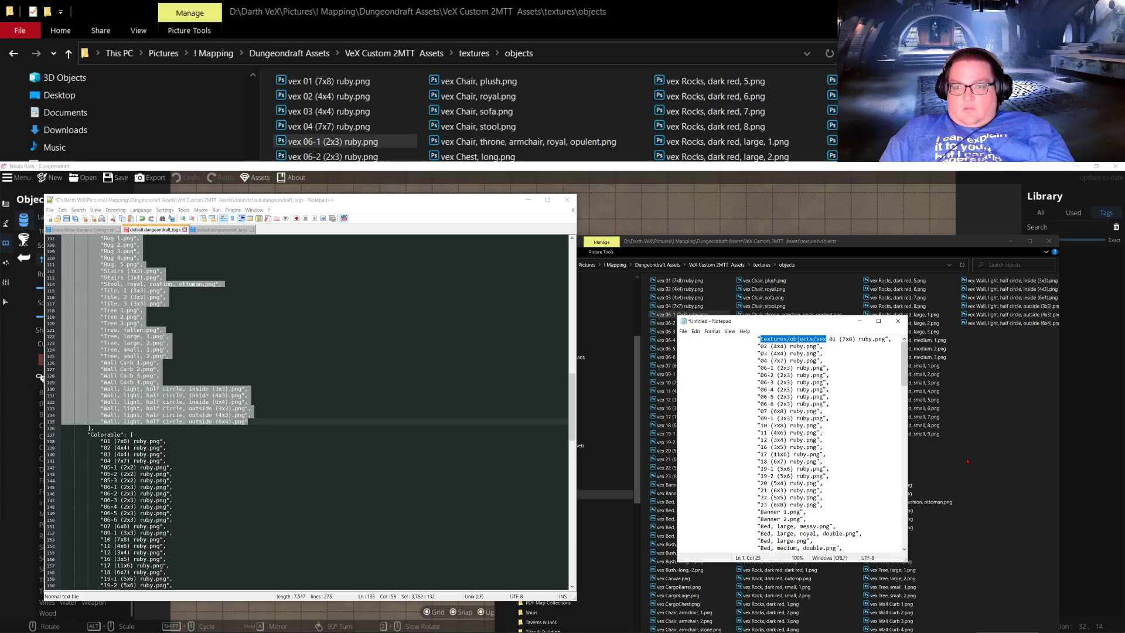
{"action": "left_click", "coordinate": [710, 348]}
{"action": "left_click_drag", "start_coordinate": [760, 345], "coordinate": [679, 347]}
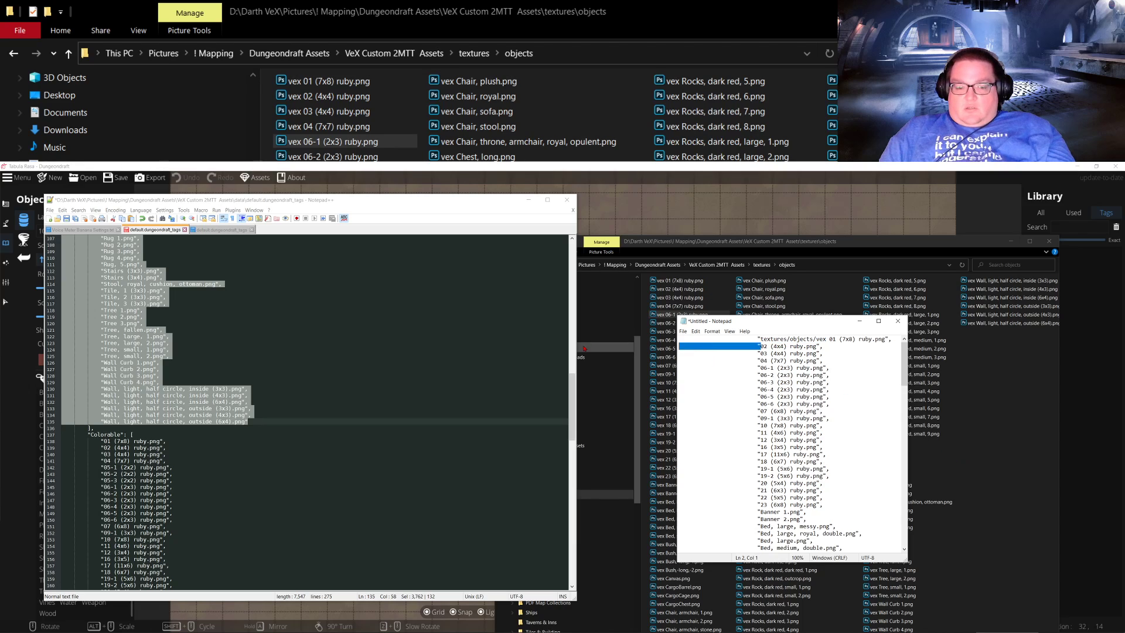
{"action": "left_click", "coordinate": [696, 331]}
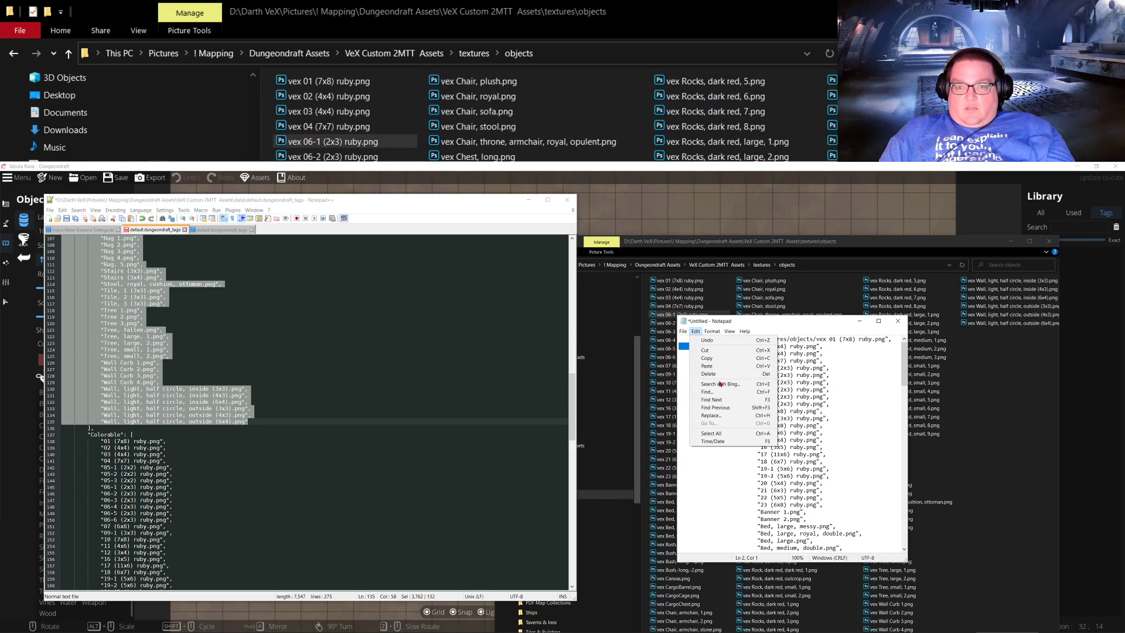
{"action": "left_click", "coordinate": [711, 416]}
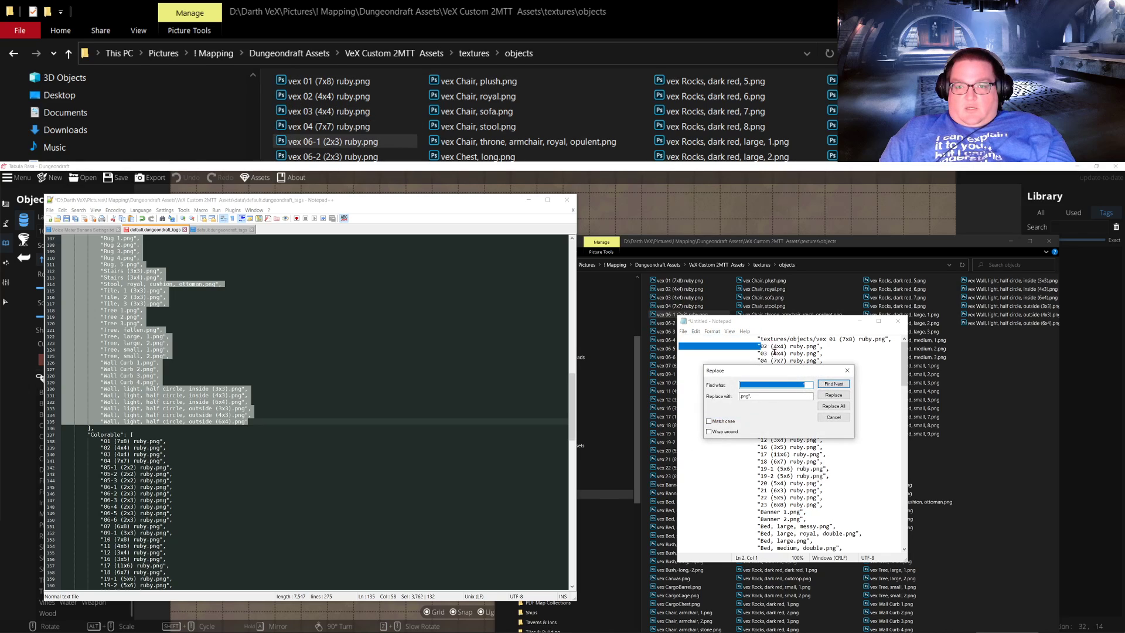
{"action": "left_click_drag", "start_coordinate": [779, 373], "coordinate": [490, 375]}
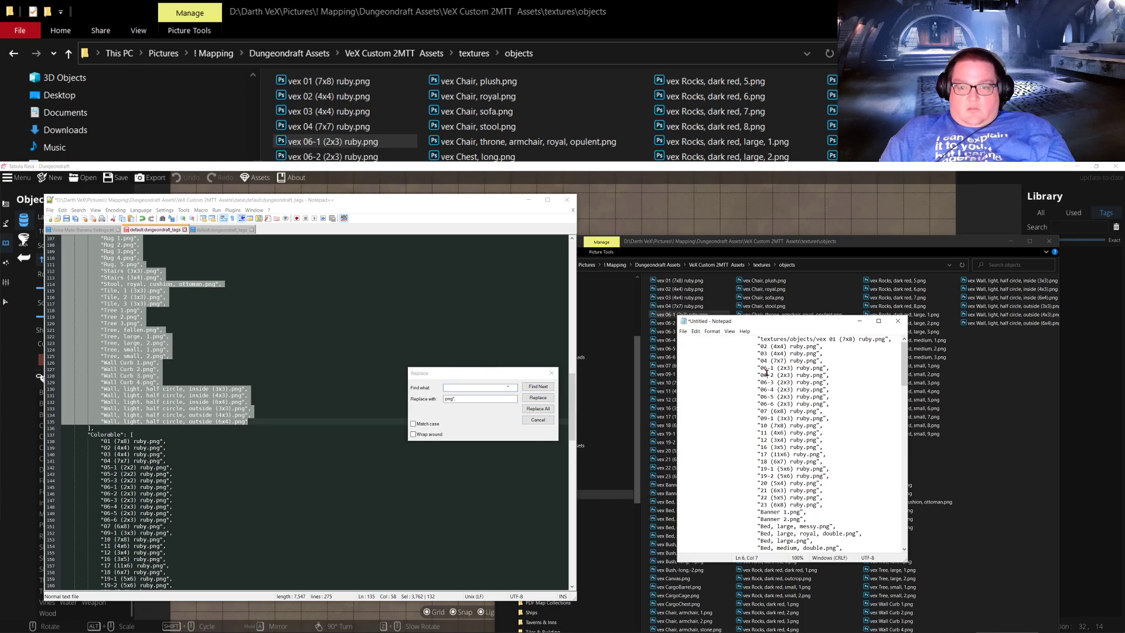
{"action": "left_click", "coordinate": [461, 395]}
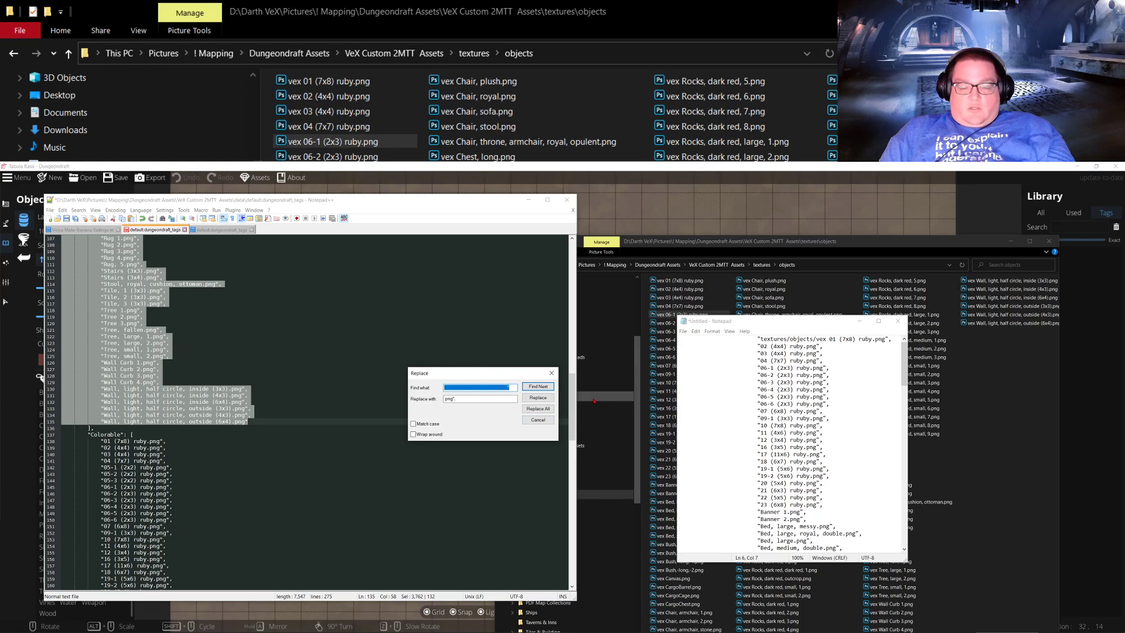
Step: Replace all matches of the indentation and opening quote in the Notepad list with the indented prefix "textures/objects/vex ", copied from the first entry
{"action": "left_click", "coordinate": [813, 361]}
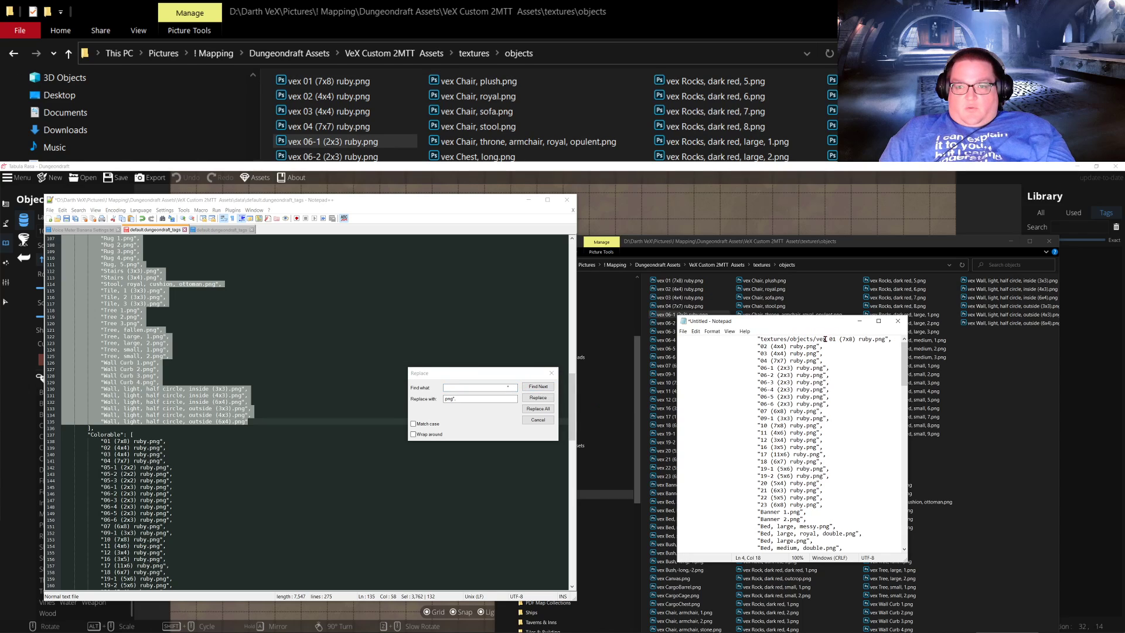
{"action": "left_click_drag", "start_coordinate": [825, 339], "coordinate": [680, 339]}
{"action": "key", "text": "ctrl+c"}
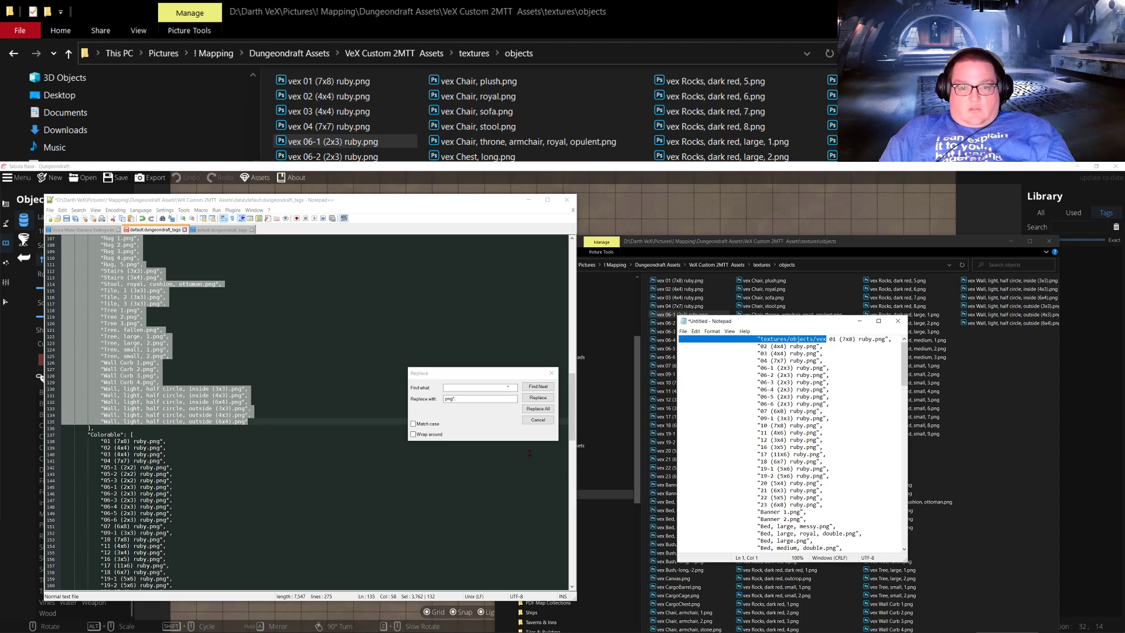
{"action": "left_click", "coordinate": [488, 399]}
{"action": "key", "text": "ctrl+a"}
{"action": "key", "text": "ctrl+v"}
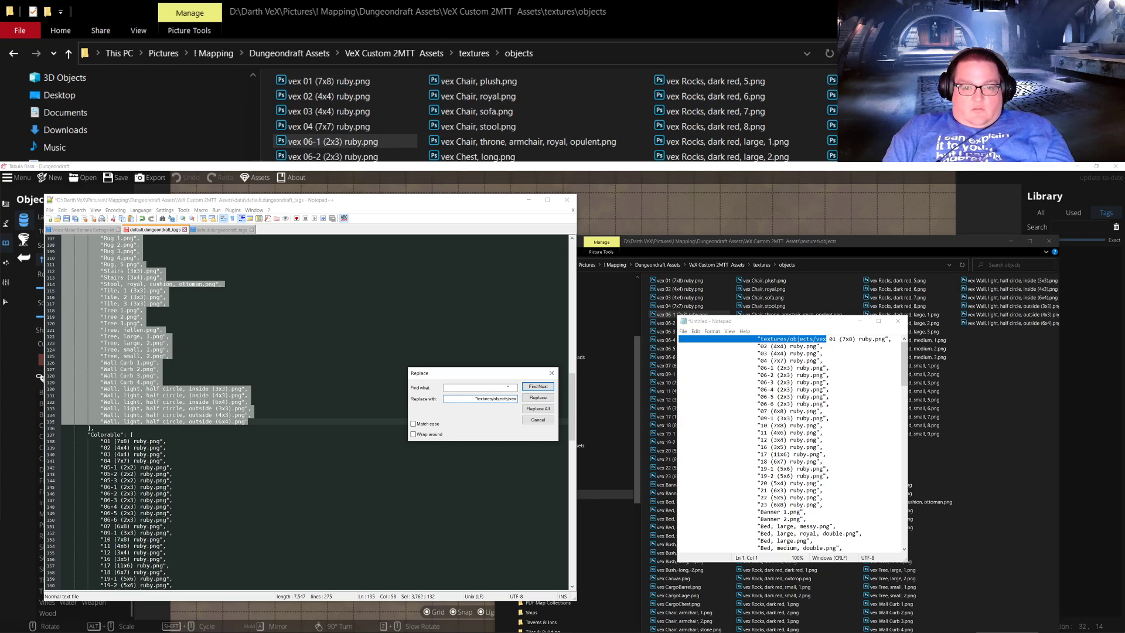
{"action": "left_click", "coordinate": [546, 408]}
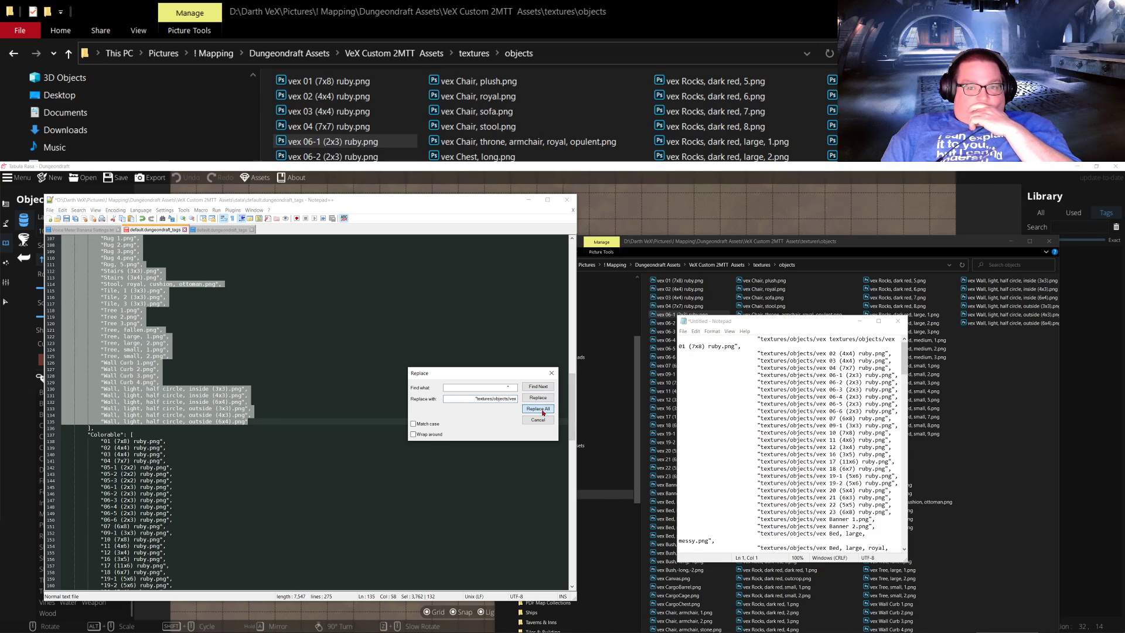
{"action": "scroll", "coordinate": [802, 402], "scroll_direction": "down", "scroll_amount": 6}
{"action": "scroll", "coordinate": [803, 401], "scroll_direction": "down", "scroll_amount": 15}
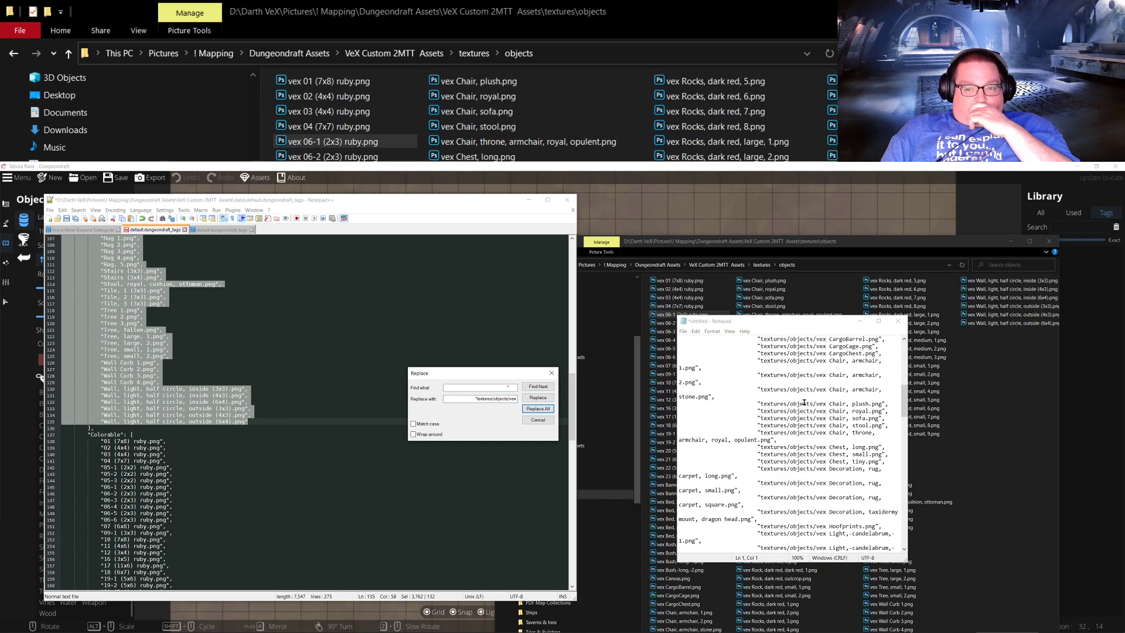
{"action": "scroll", "coordinate": [805, 405], "scroll_direction": "down", "scroll_amount": 7}
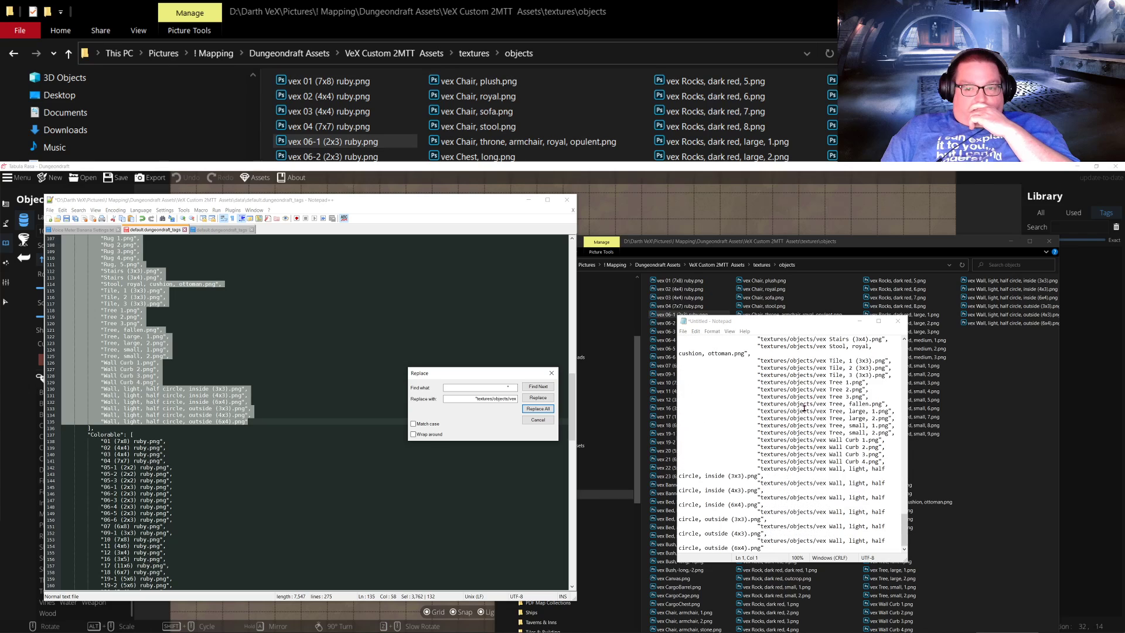
Step: Copy the whole edited Notepad list and paste it over all entries of the VeX tag in default.dungeondraft_tags
{"action": "left_click", "coordinate": [817, 425]}
{"action": "key", "text": "ctrl+a"}
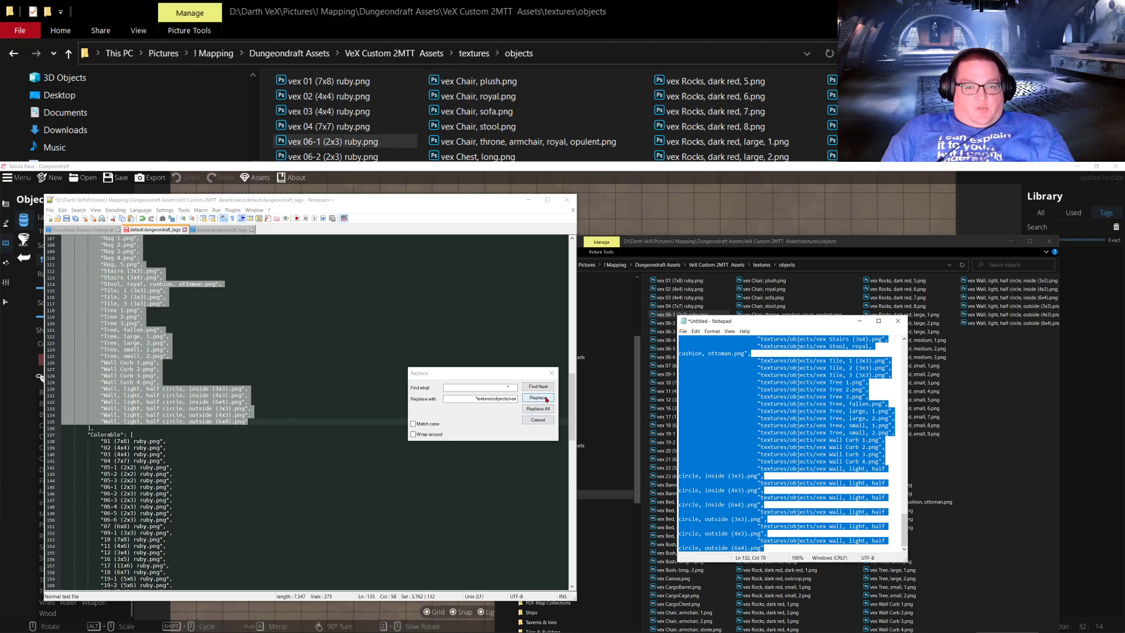
{"action": "left_click", "coordinate": [552, 373]}
{"action": "left_click_drag", "start_coordinate": [217, 421], "coordinate": [59, 258]}
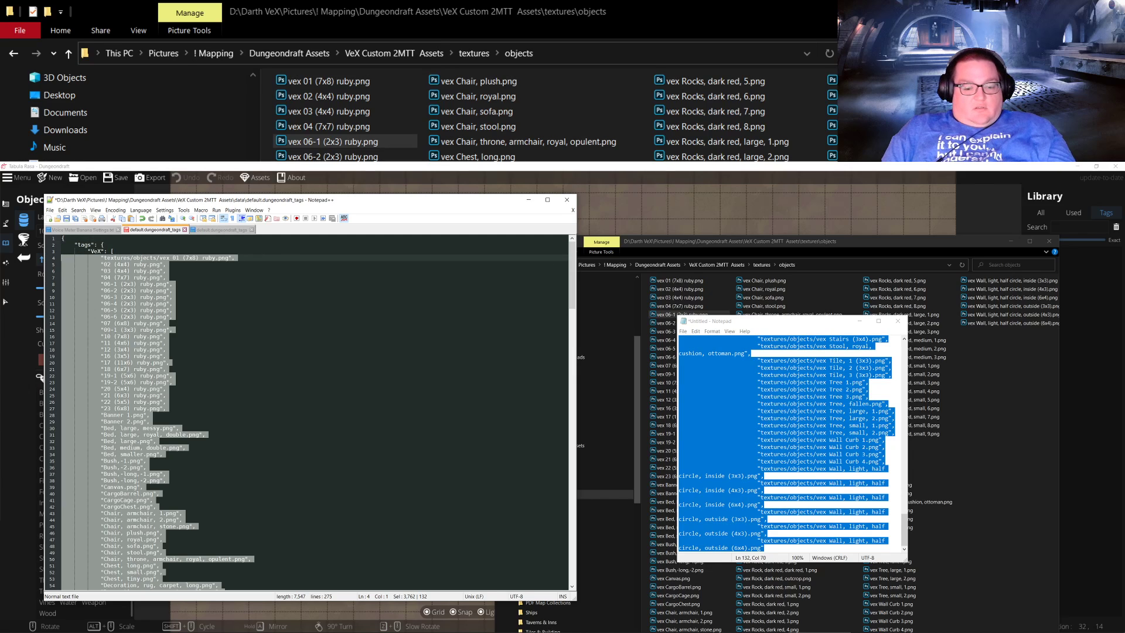
{"action": "key", "text": "ctrl+v"}
{"action": "scroll", "coordinate": [280, 401], "scroll_direction": "up", "scroll_amount": 8}
{"action": "scroll", "coordinate": [281, 402], "scroll_direction": "up", "scroll_amount": 19}
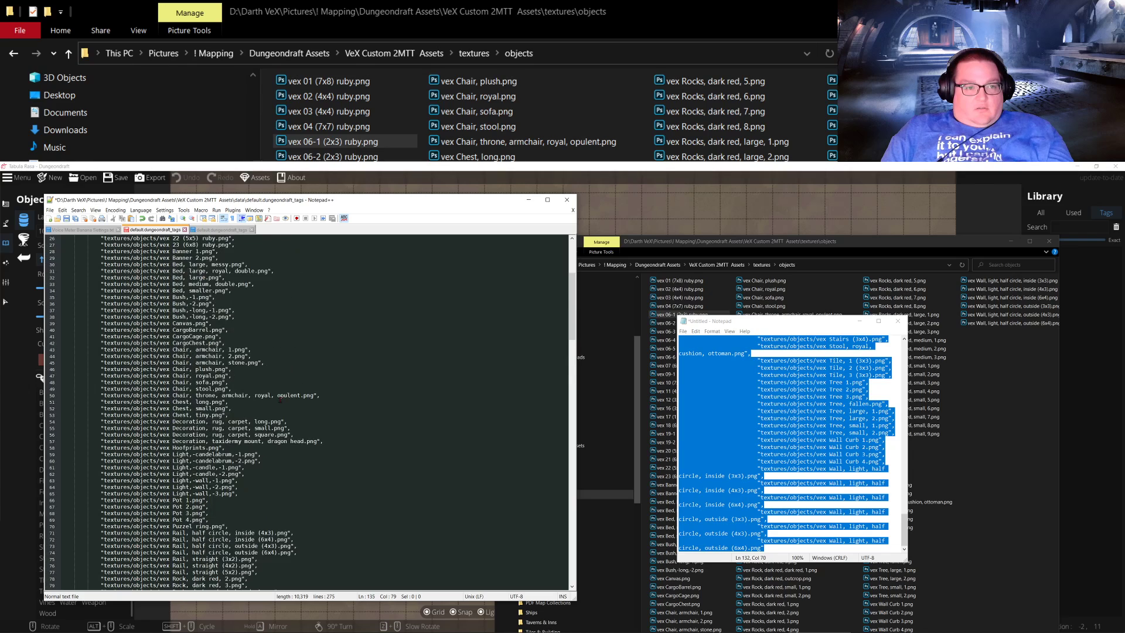
Step: Replace all entries of the Colorable tag, from "01 (7x8) ruby.png" through "Wall, light, half circle, outside (6x4).png", with the edited Notepad list
{"action": "scroll", "coordinate": [283, 396], "scroll_direction": "down", "scroll_amount": 20}
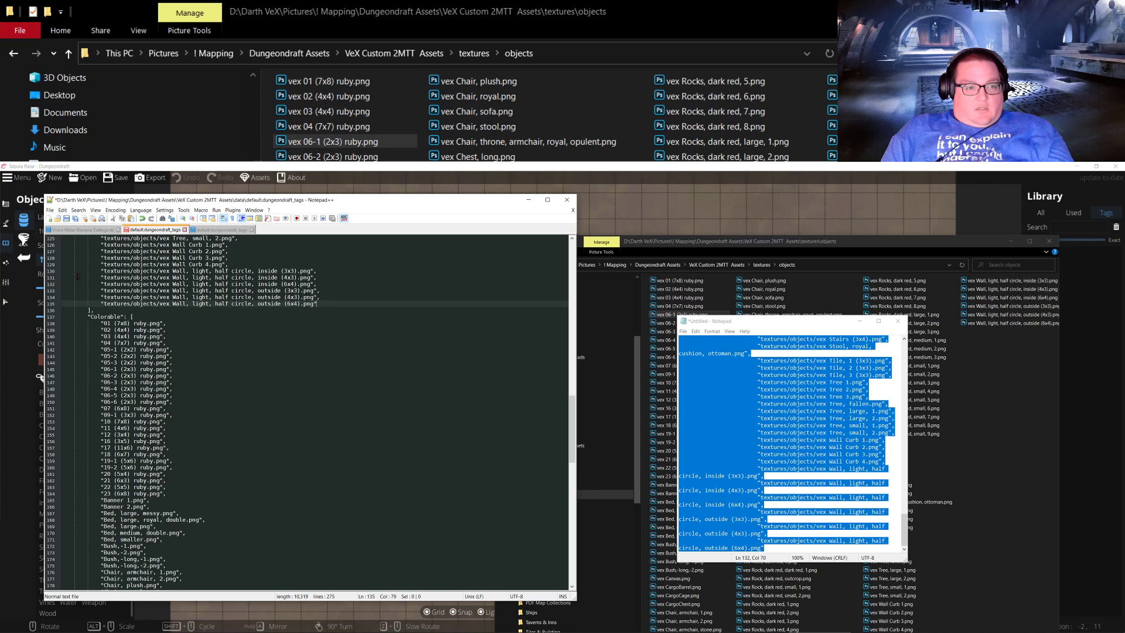
{"action": "left_click", "coordinate": [64, 323]}
{"action": "scroll", "coordinate": [223, 479], "scroll_direction": "down", "scroll_amount": 20}
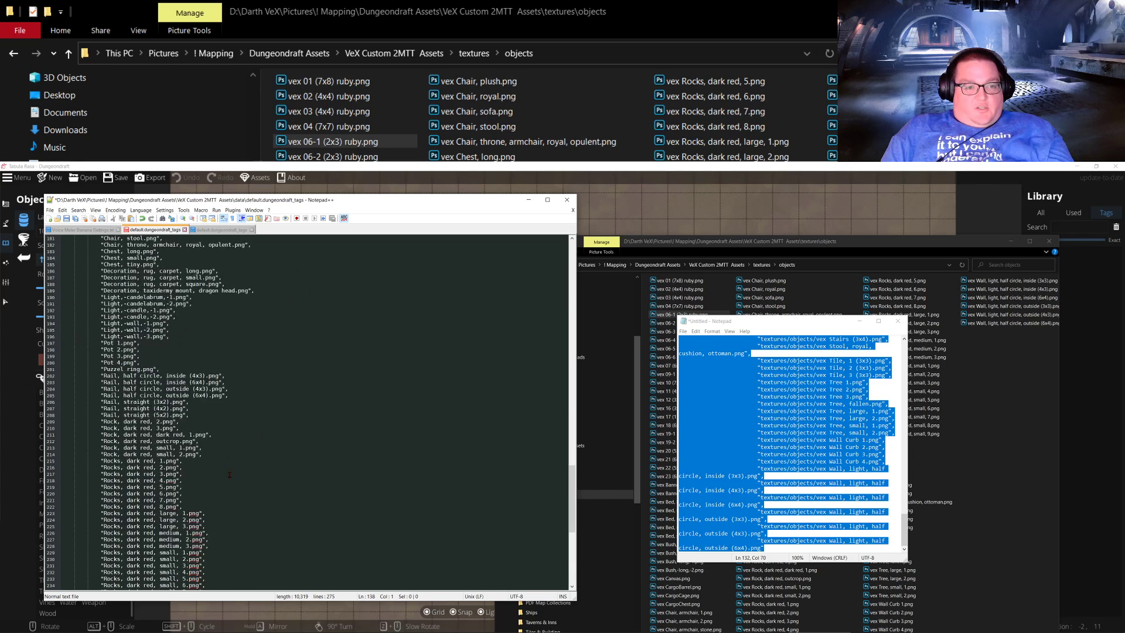
{"action": "left_click", "coordinate": [258, 527], "text": "shift"}
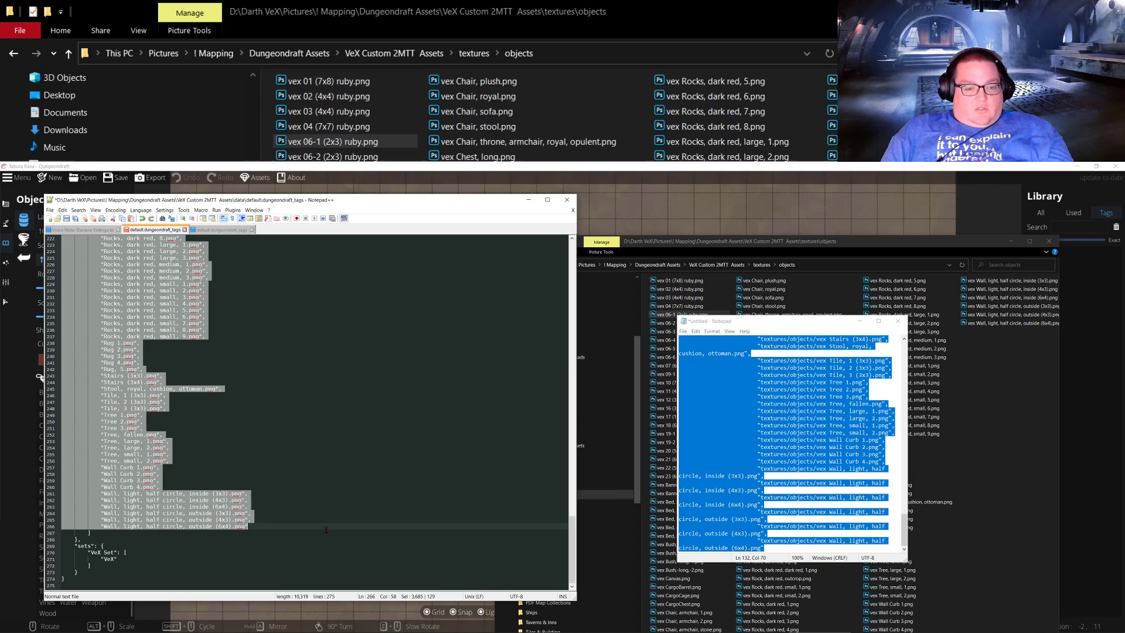
{"action": "key", "text": "ctrl+v"}
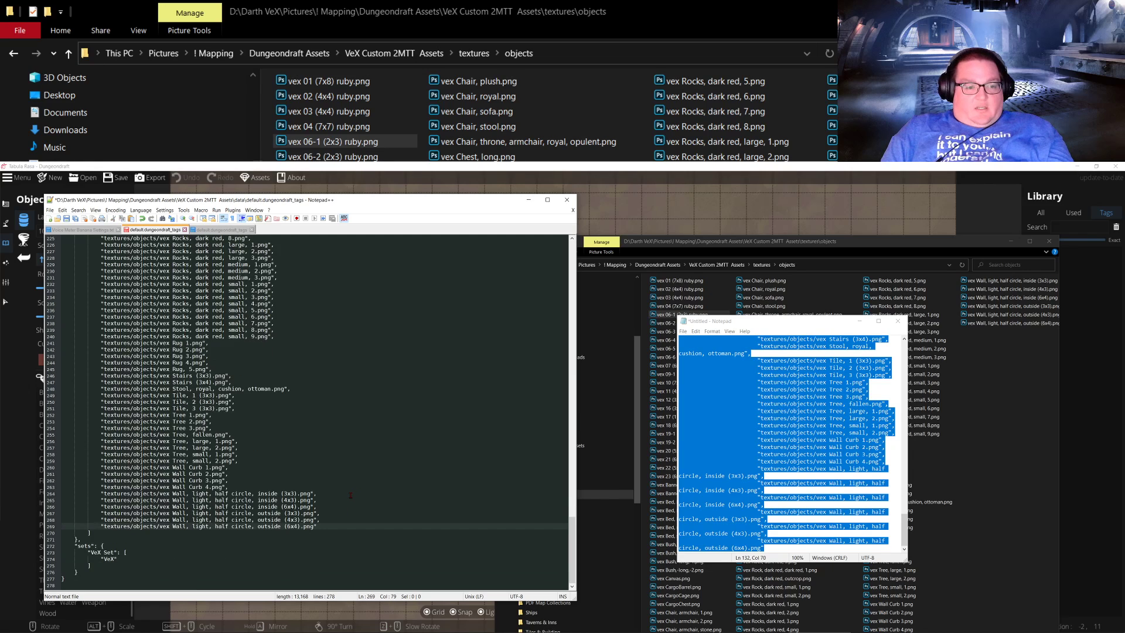
Step: Bring the objects folder forward and display its image files as thumbnails
{"action": "left_click", "coordinate": [915, 413]}
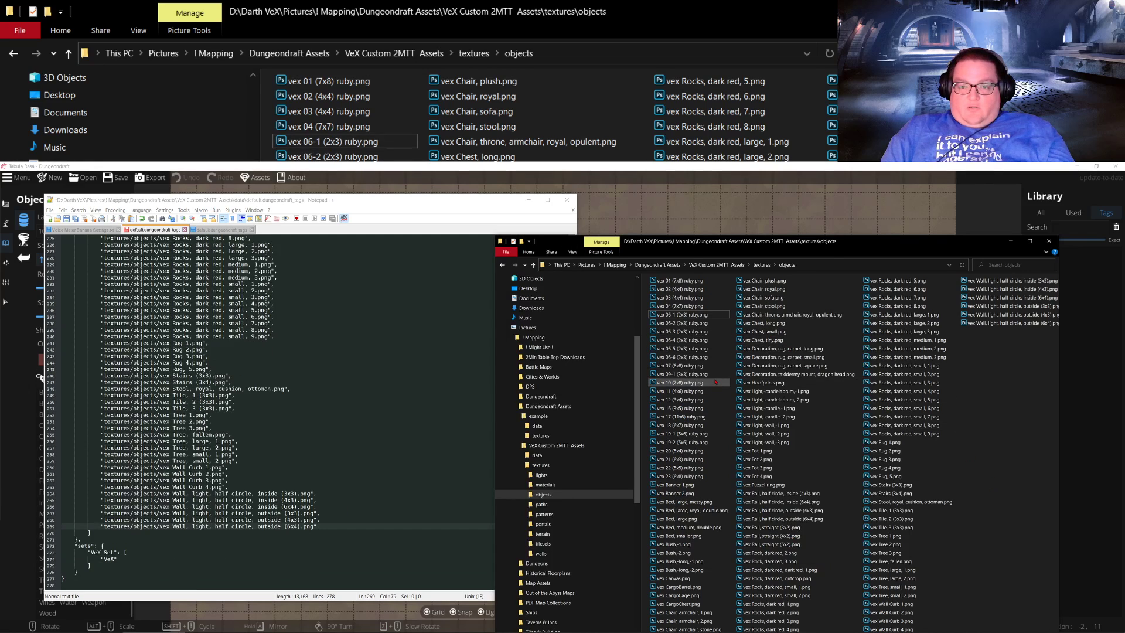
{"action": "scroll", "coordinate": [716, 382], "scroll_direction": "up", "scroll_amount": 4, "text": "ctrl"}
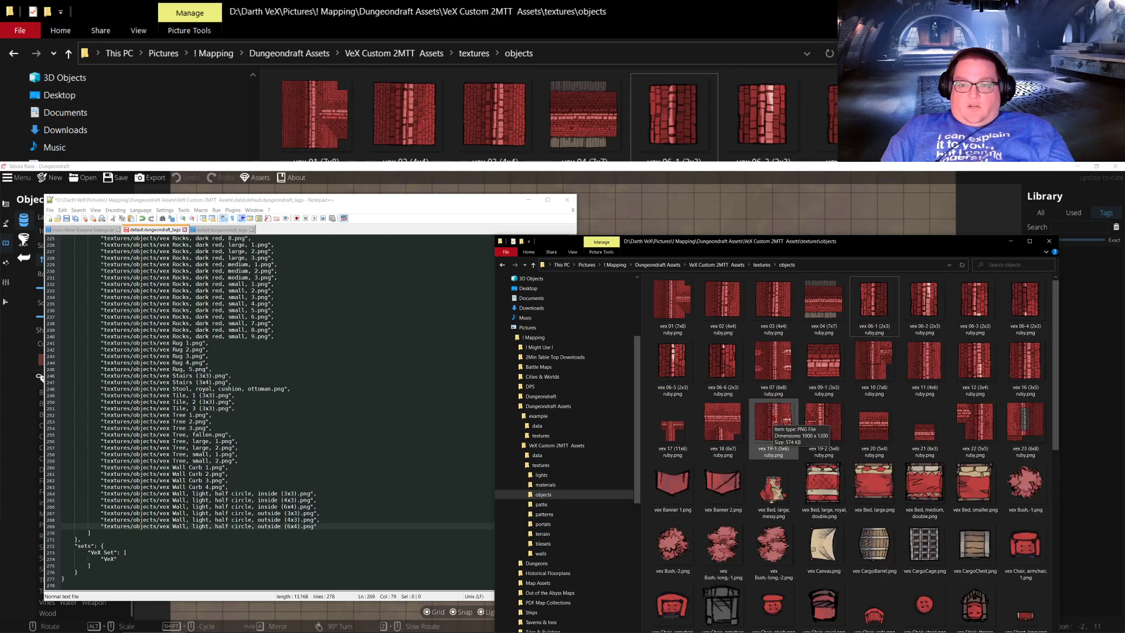
{"action": "scroll", "coordinate": [772, 418], "scroll_direction": "down", "scroll_amount": 4, "text": "ctrl"}
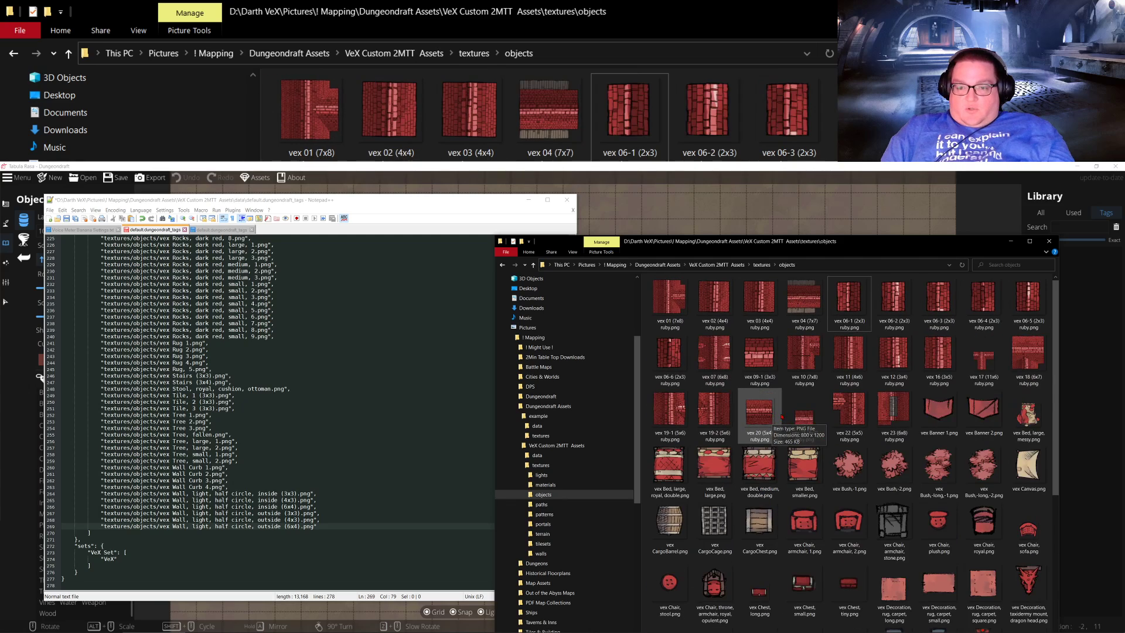
{"action": "scroll", "coordinate": [782, 416], "scroll_direction": "up", "scroll_amount": 1, "text": "ctrl"}
Step: Remove the vex Canvas, CargoBarrel, CargoCage and CargoChest entries from the Colorable tag list in the tags file
{"action": "scroll", "coordinate": [264, 410], "scroll_direction": "up", "scroll_amount": 18}
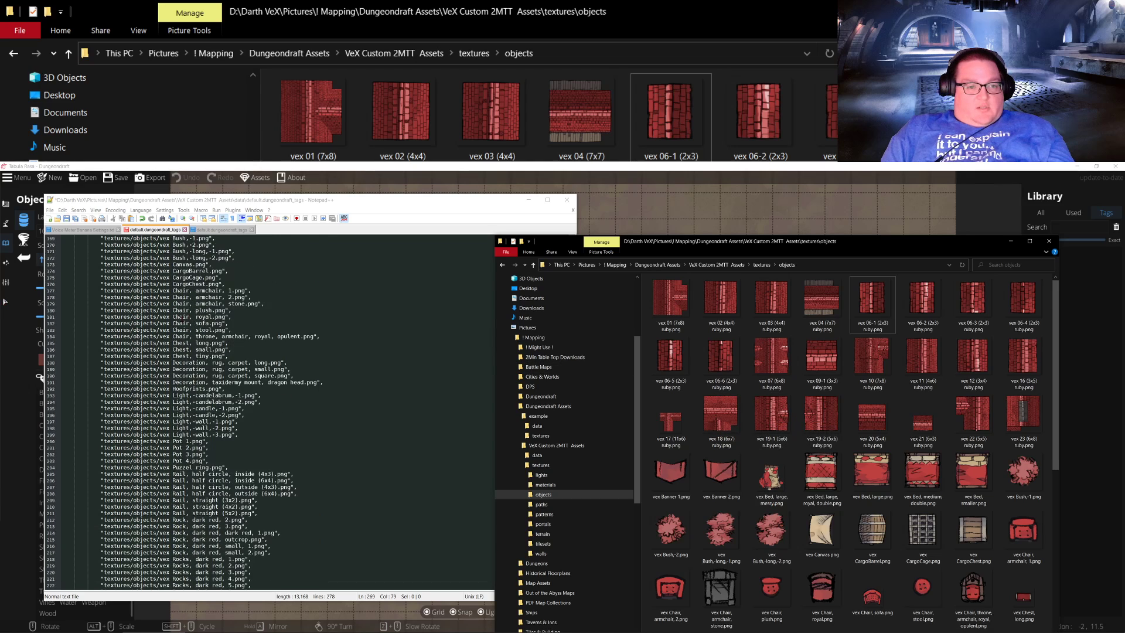
{"action": "scroll", "coordinate": [264, 410], "scroll_direction": "up", "scroll_amount": 11}
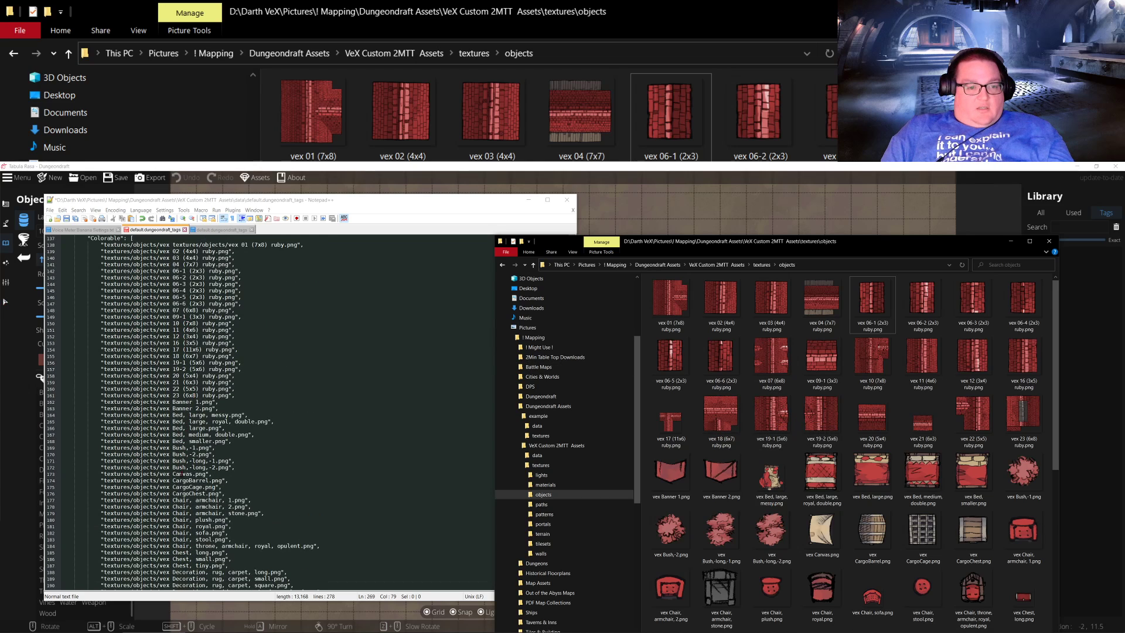
{"action": "left_click", "coordinate": [100, 474]}
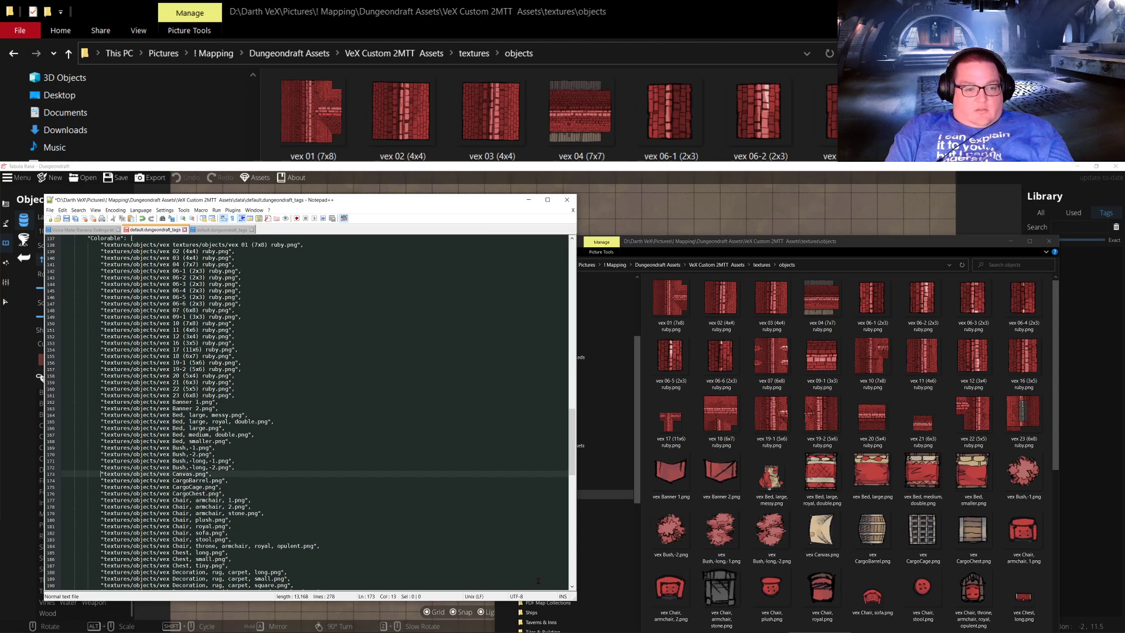
{"action": "key", "text": "shift+Down"}
{"action": "key", "text": "shift+Down"}
{"action": "key", "text": "shift+Down"}
{"action": "key", "text": "shift+Down"}
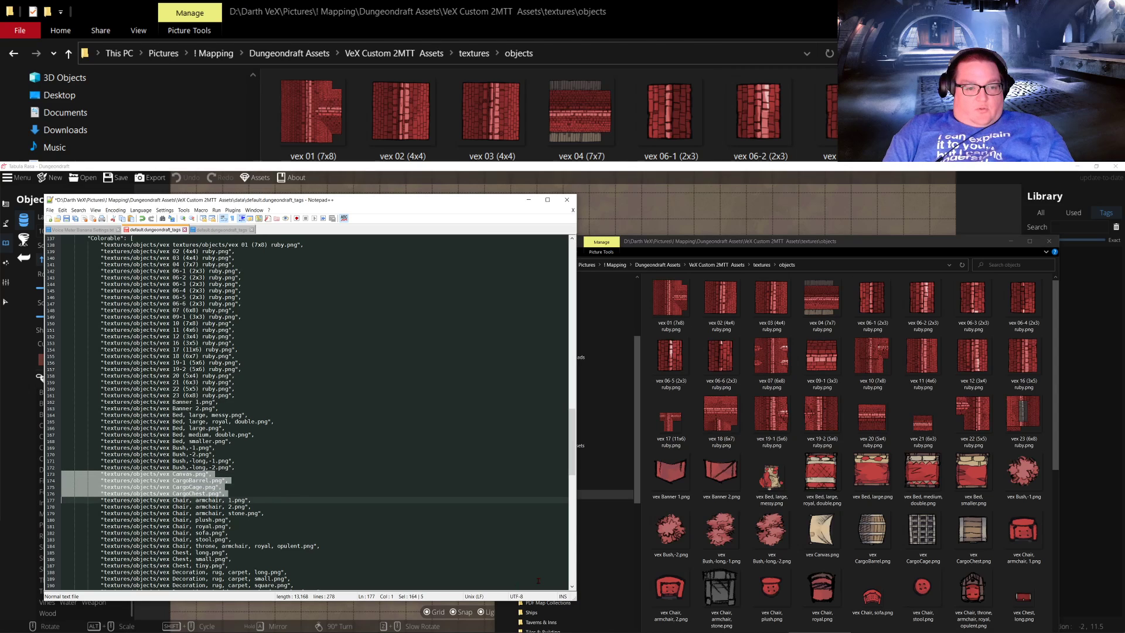
{"action": "key", "text": "Delete"}
Step: Delete the "vex Chair, armchair, stone.png" entry from the Colorable list
{"action": "key", "text": "Down"}
{"action": "key", "text": "Down"}
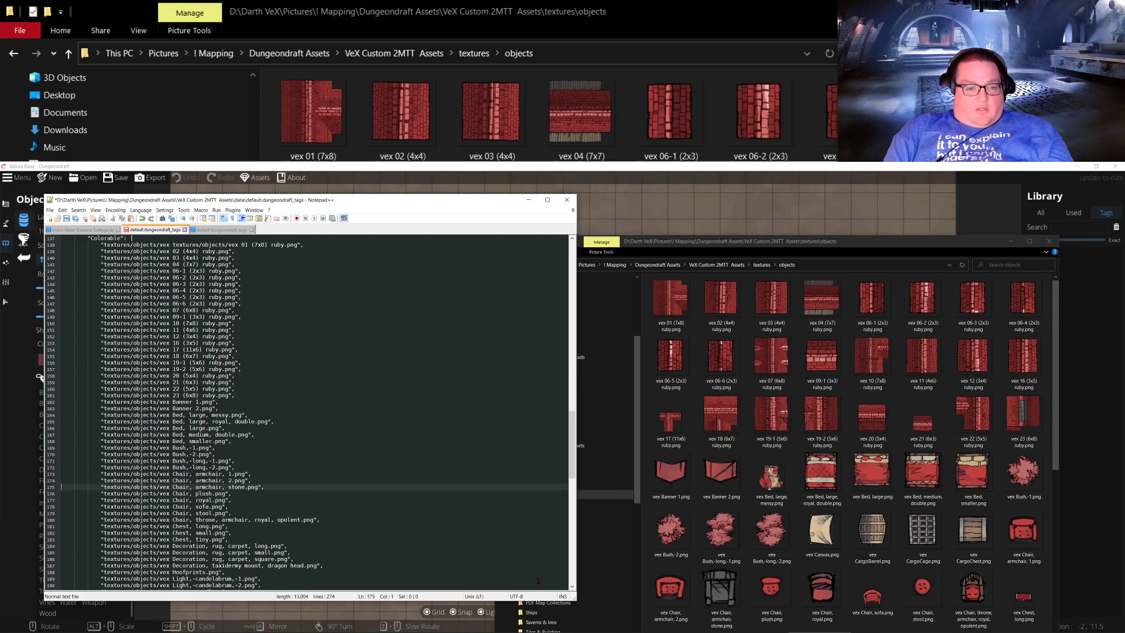
{"action": "key", "text": "shift+Down"}
{"action": "key", "text": "Delete"}
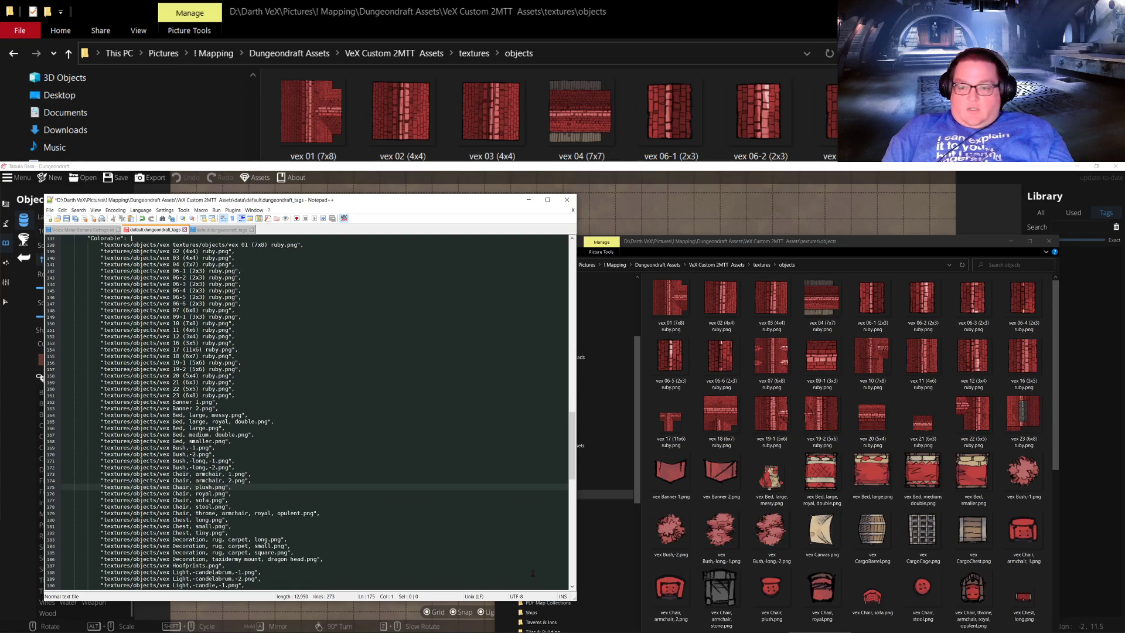
Step: Check the remaining object thumbnails and delete the "vex Hoofprints.png" entry from the Colorable list
{"action": "scroll", "coordinate": [880, 509], "scroll_direction": "down", "scroll_amount": 3}
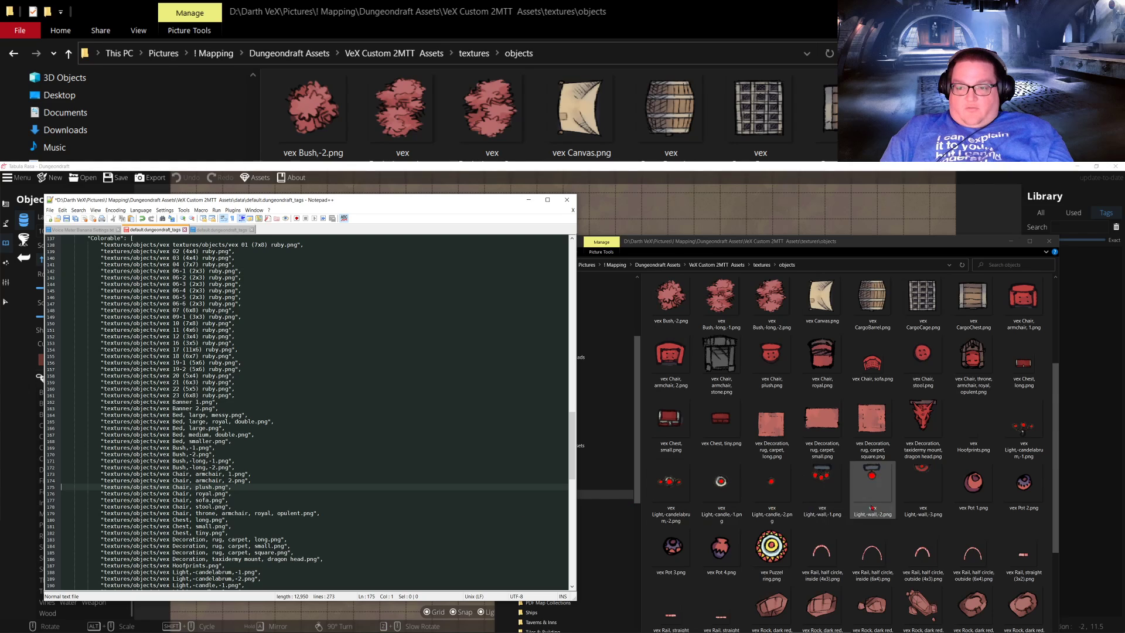
{"action": "scroll", "coordinate": [880, 508], "scroll_direction": "down", "scroll_amount": 5}
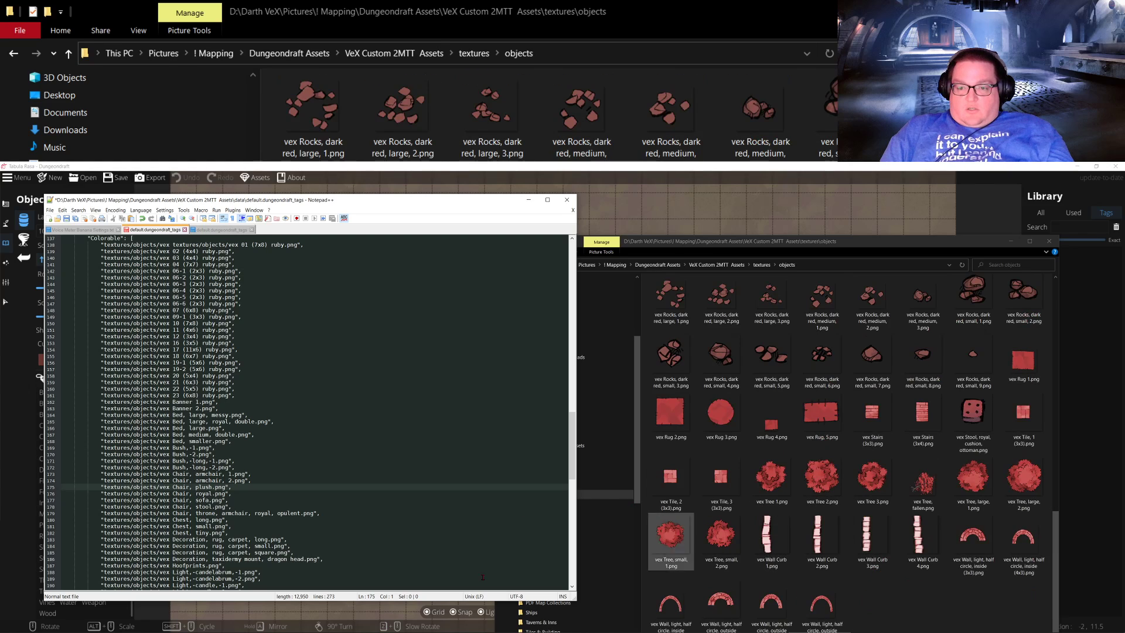
{"action": "scroll", "coordinate": [353, 612], "scroll_direction": "down", "scroll_amount": 3}
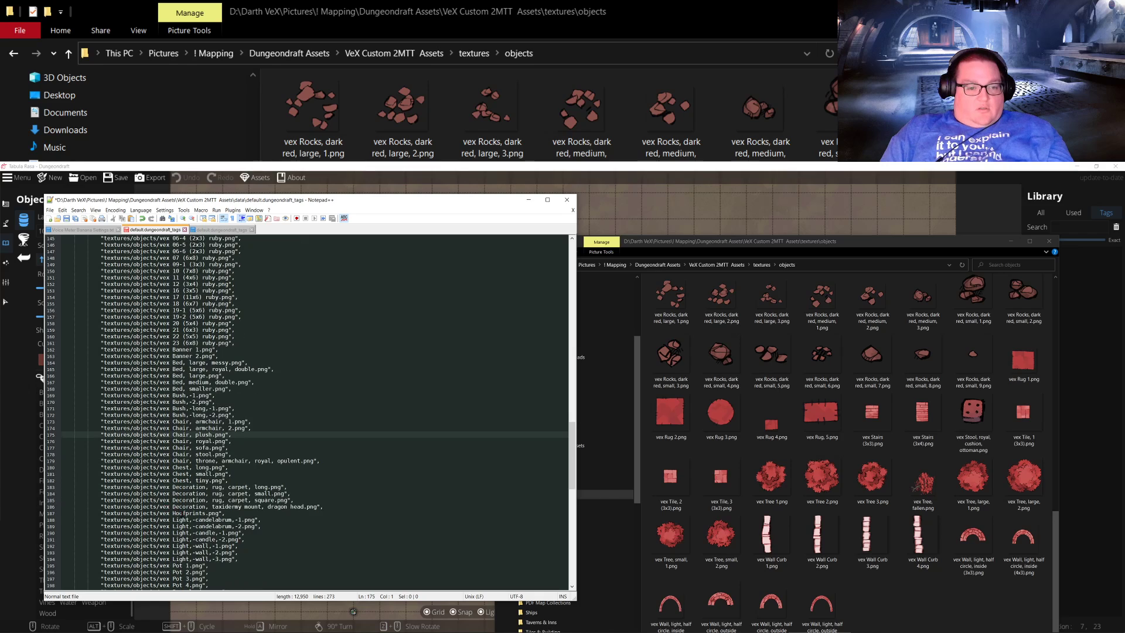
{"action": "left_click", "coordinate": [102, 513]}
{"action": "key", "text": "shift+Down"}
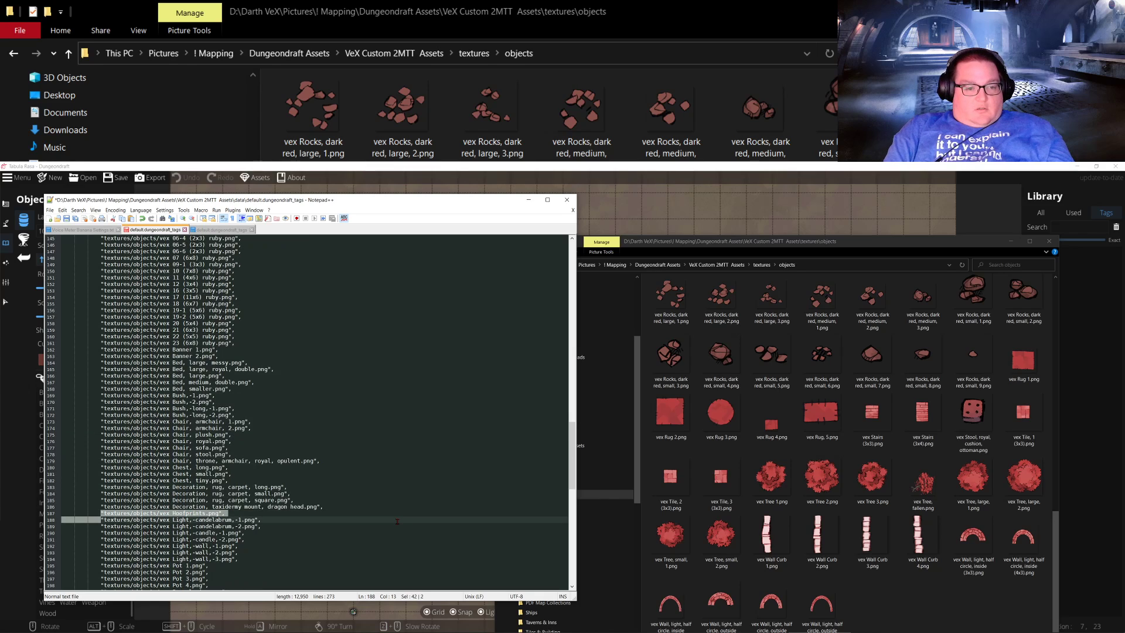
{"action": "key", "text": "Delete"}
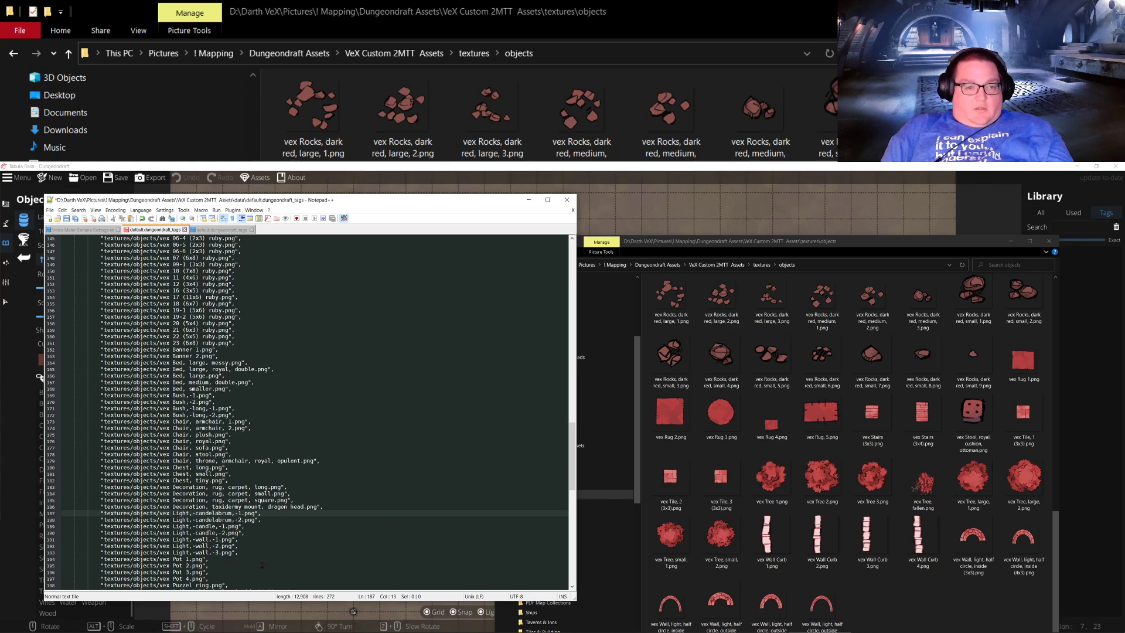
Step: Add "Tree" on a new line after "VeX" in the VeX Set array, separated by a comma
{"action": "scroll", "coordinate": [267, 539], "scroll_direction": "up", "scroll_amount": 17}
{"action": "scroll", "coordinate": [276, 510], "scroll_direction": "up", "scroll_amount": 7}
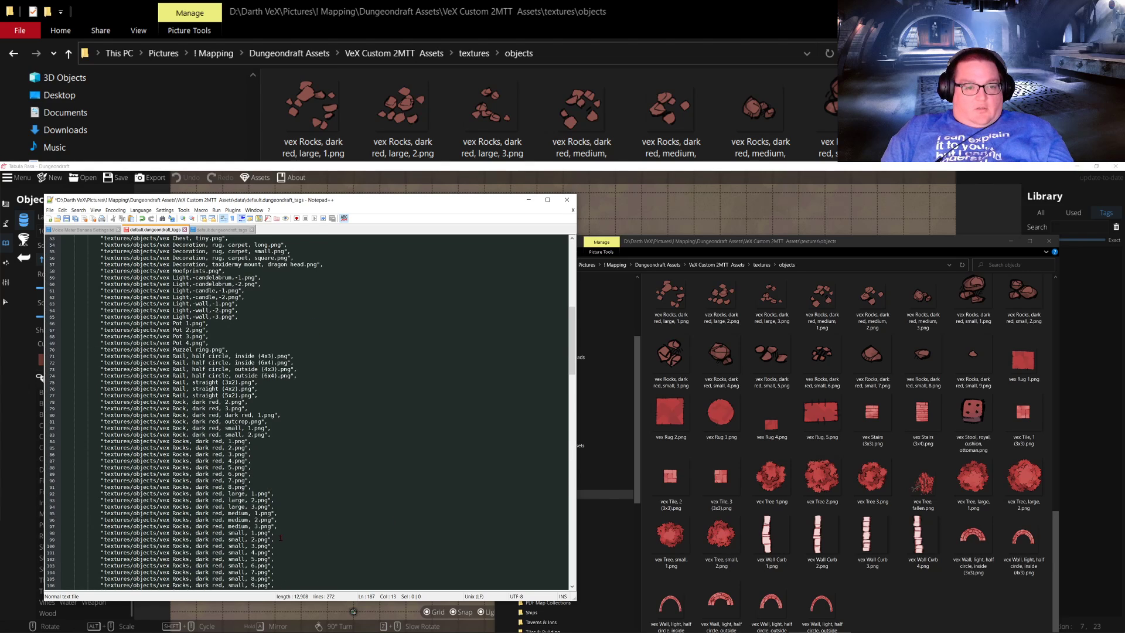
{"action": "scroll", "coordinate": [273, 482], "scroll_direction": "down", "scroll_amount": 20}
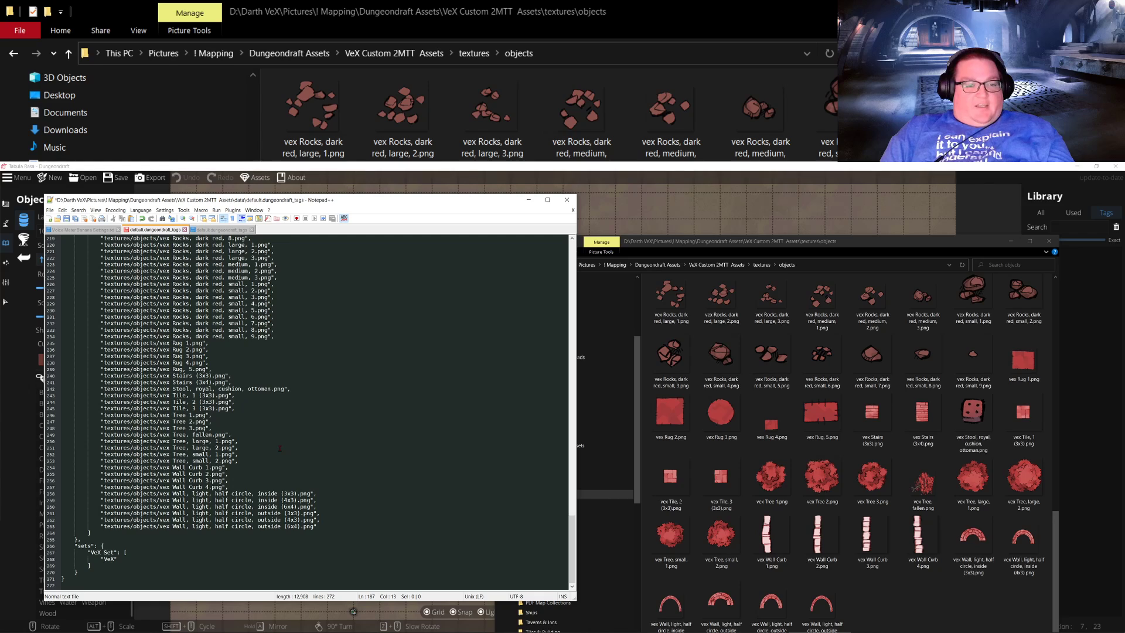
{"action": "left_click", "coordinate": [125, 564]}
{"action": "left_click", "coordinate": [136, 560]}
{"action": "type", "text": ","}
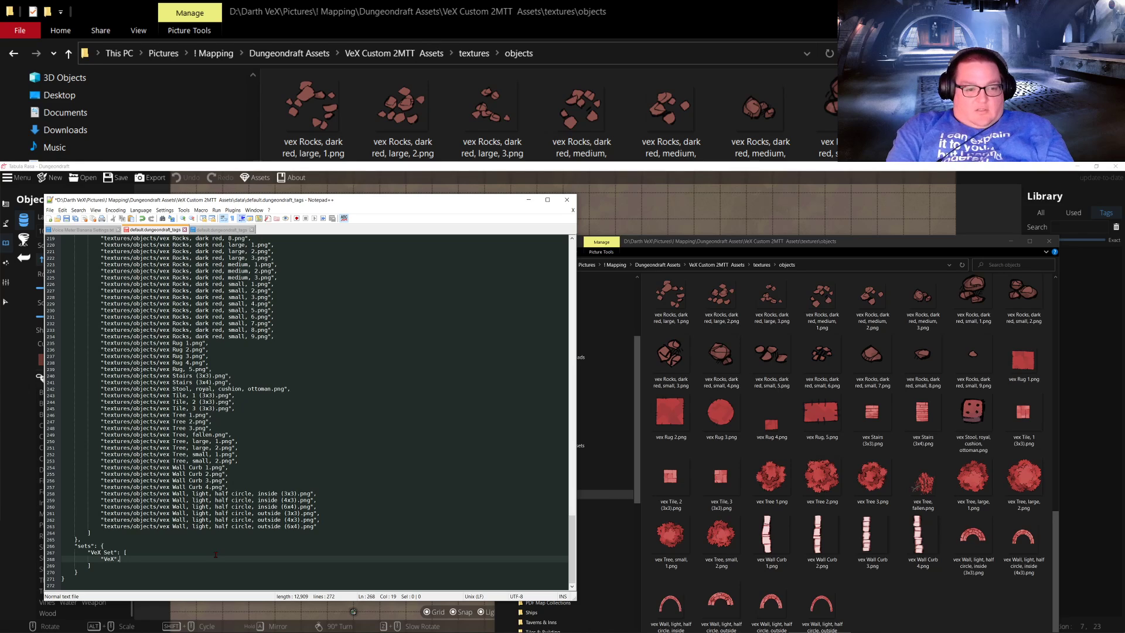
{"action": "key", "text": "Return"}
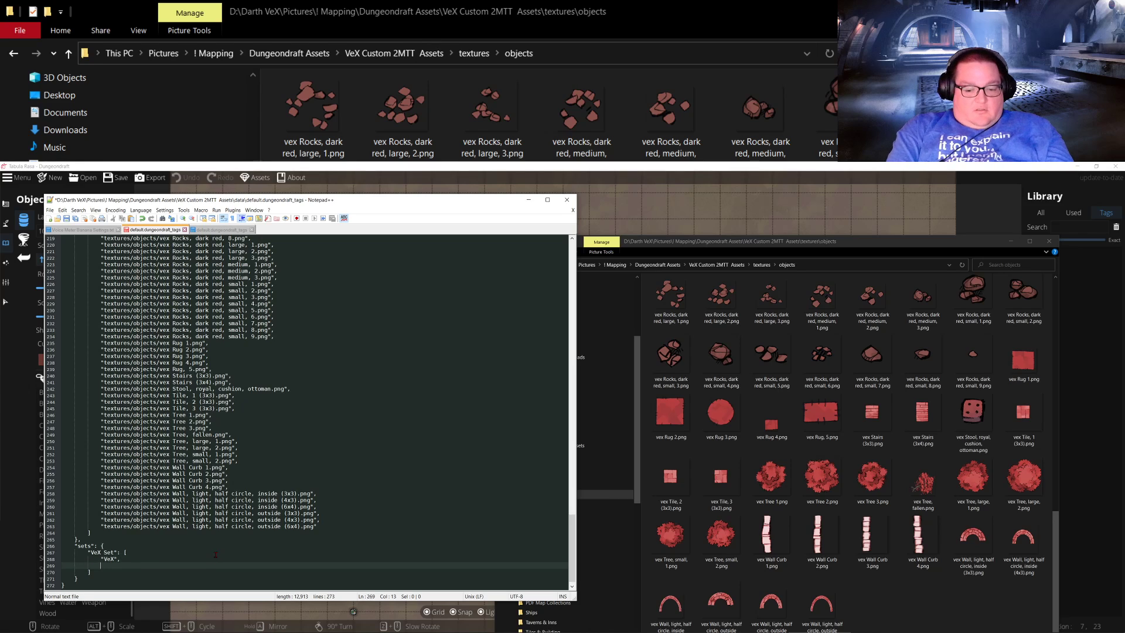
{"action": "type", "text": "\"Tree\""}
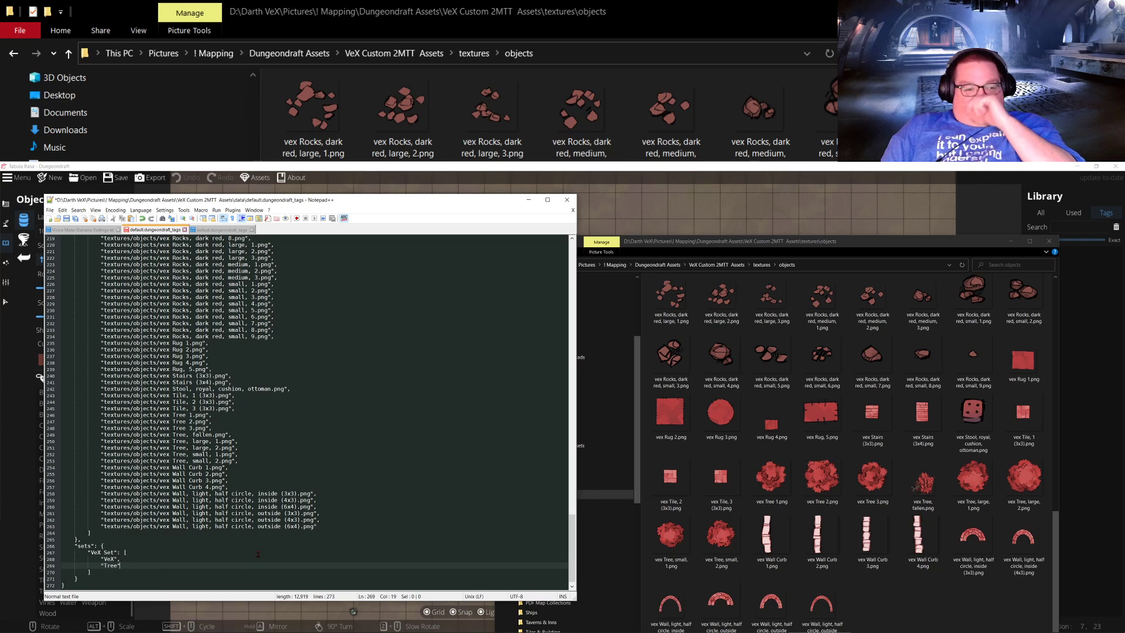
Step: Copy the eight vex Tree entries from the VeX tag list, from "Tree 1.png" through "Tree, small, 2.png"
{"action": "scroll", "coordinate": [244, 544], "scroll_direction": "up", "scroll_amount": 20}
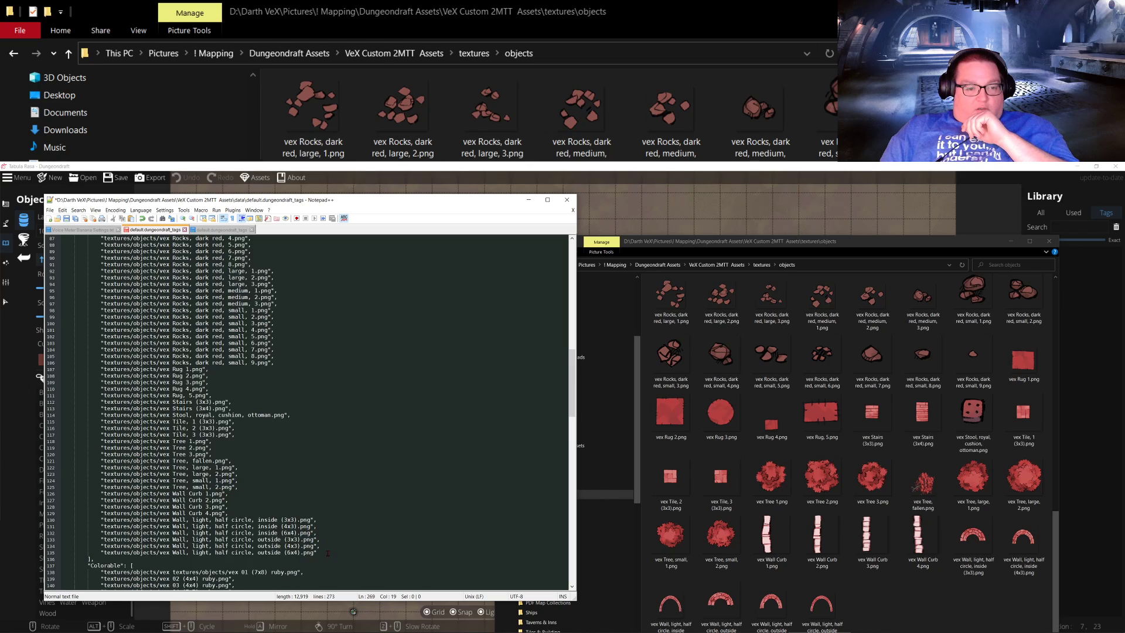
{"action": "left_click", "coordinate": [270, 488]}
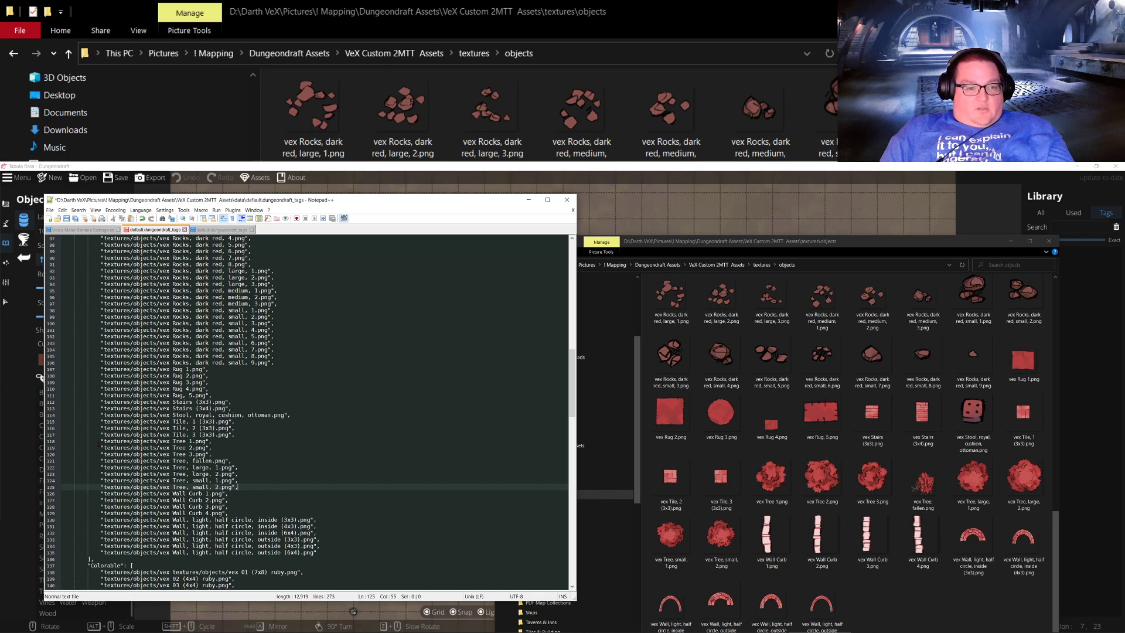
{"action": "left_click", "coordinate": [62, 441], "text": "shift"}
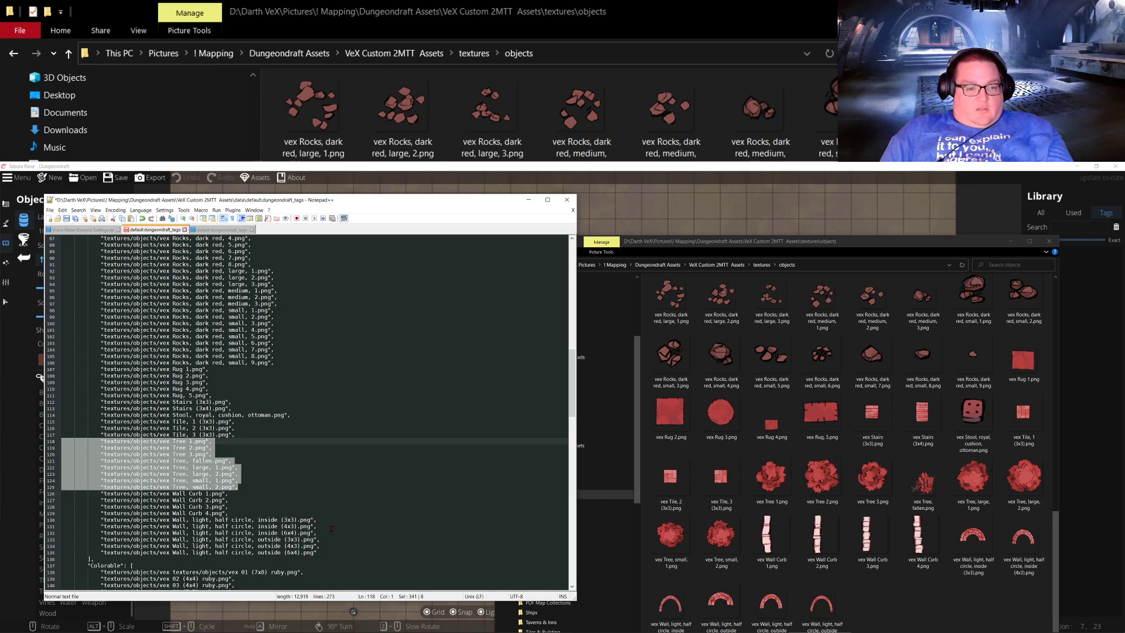
Step: Insert an empty "Tree" tag array between the VeX and Colorable tags
{"action": "left_click", "coordinate": [326, 557]}
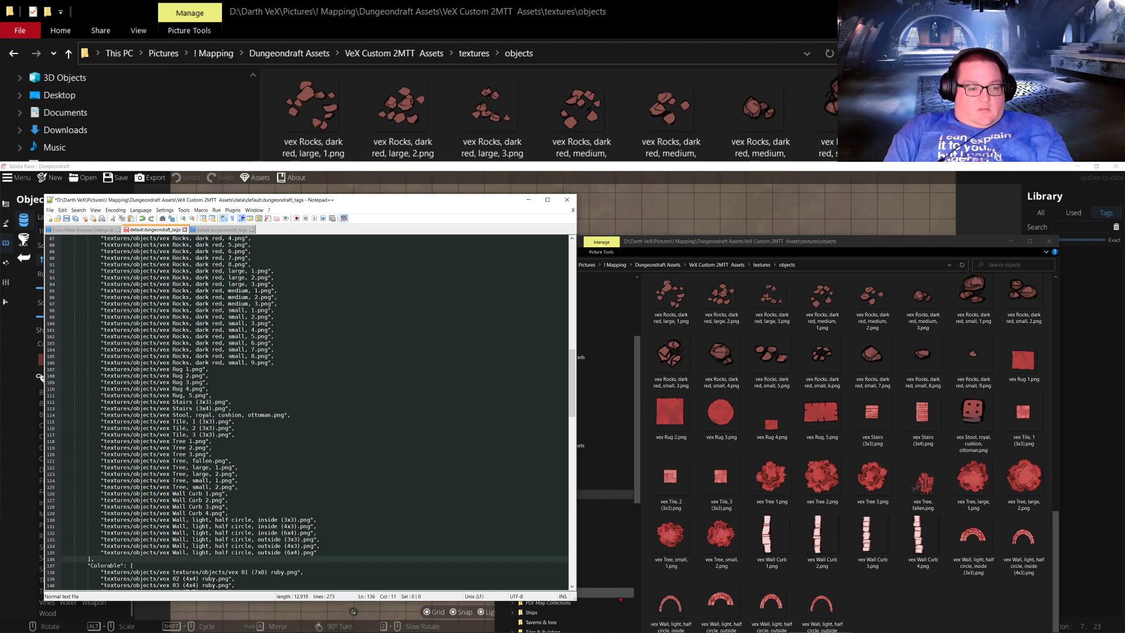
{"action": "key", "text": "Return"}
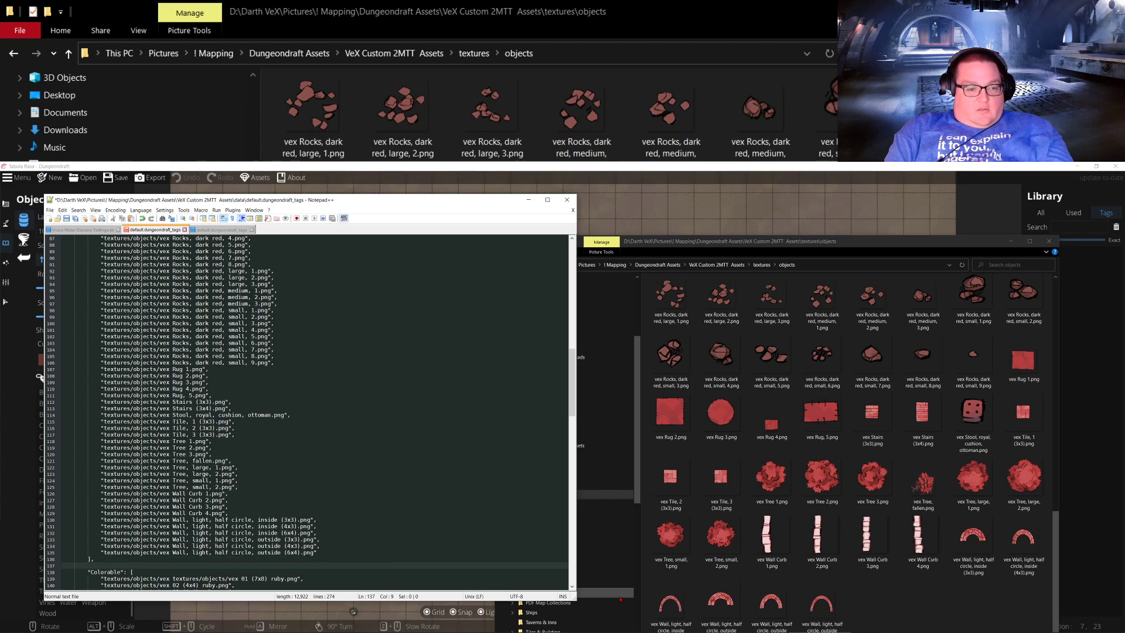
{"action": "type", "text": "\"Tr"}
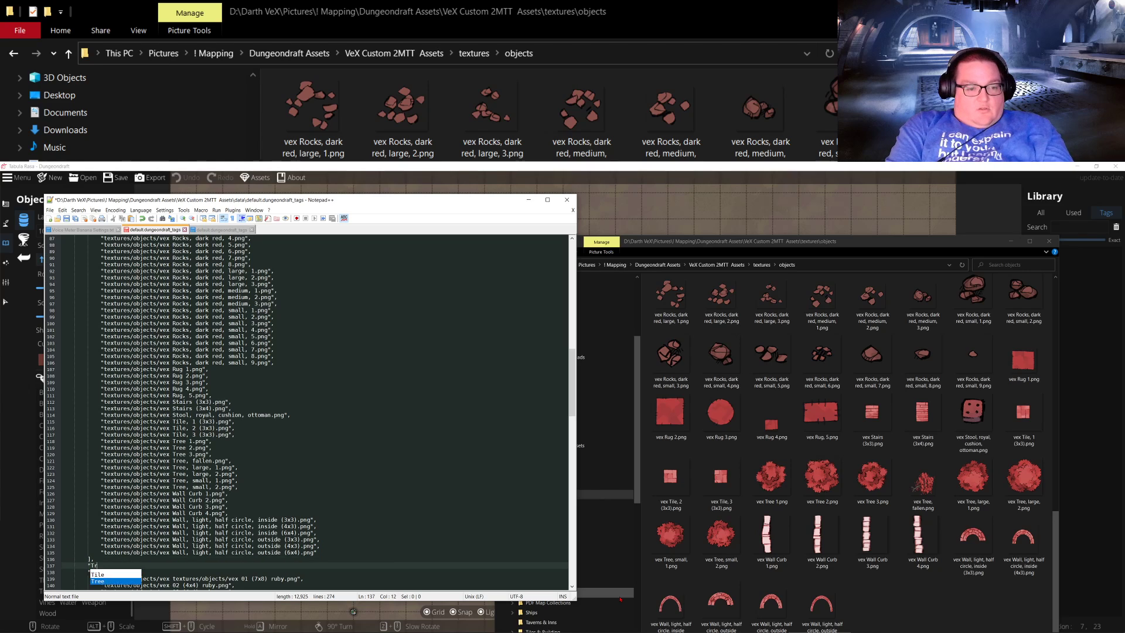
{"action": "type", "text": "ee\":"}
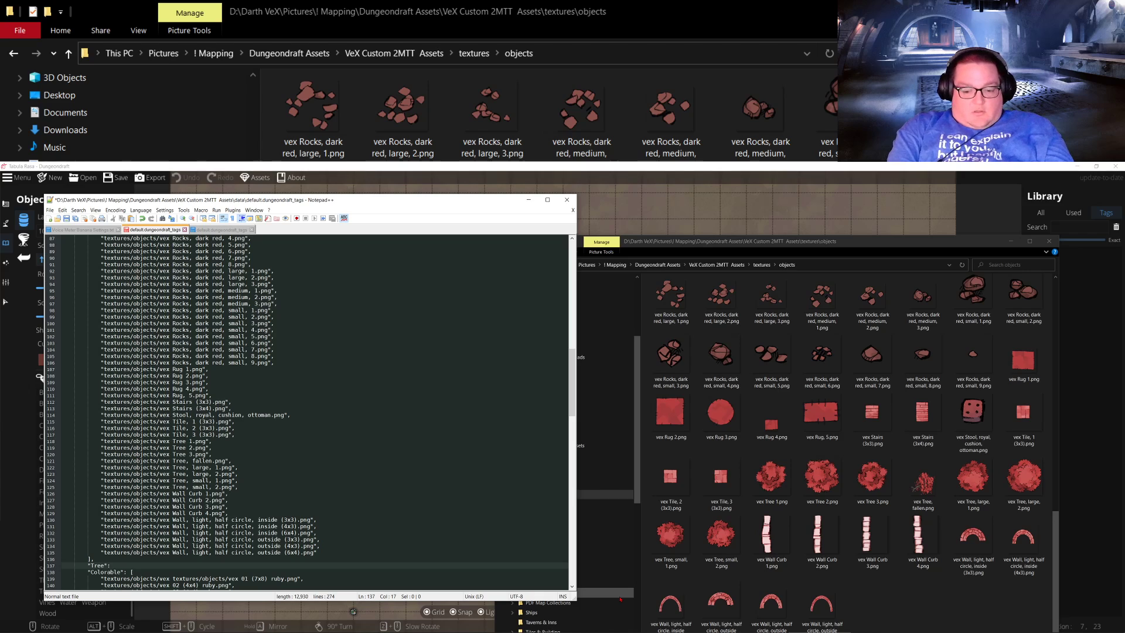
{"action": "type", "text": " ["}
{"action": "key", "text": "Return"}
{"action": "key", "text": "Return"}
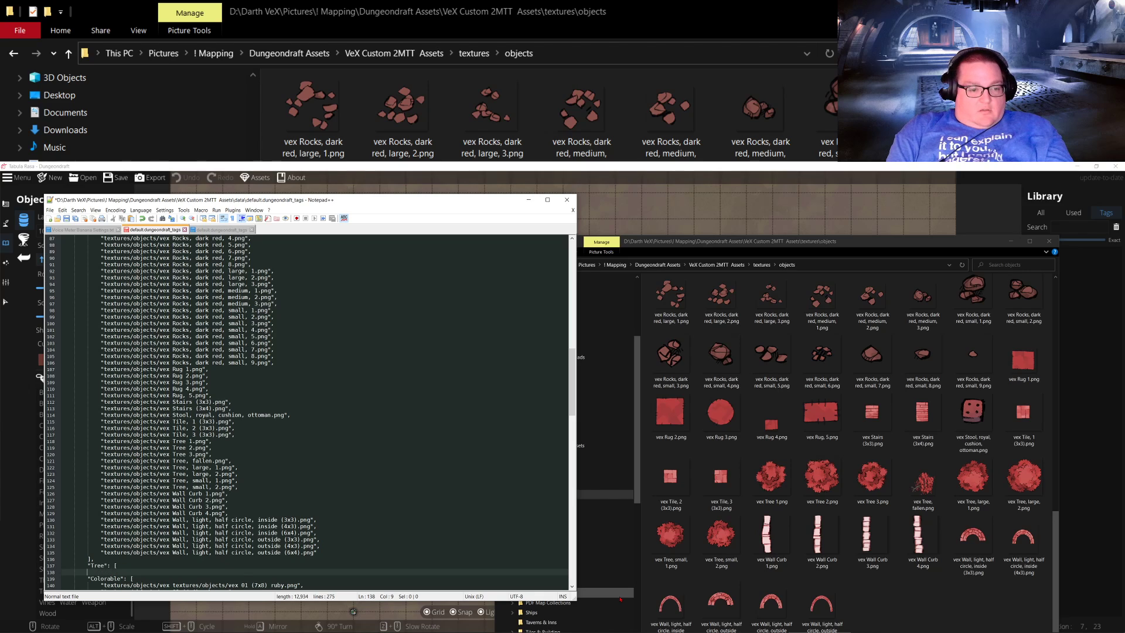
{"action": "type", "text": "]"}
{"action": "key", "text": "Up"}
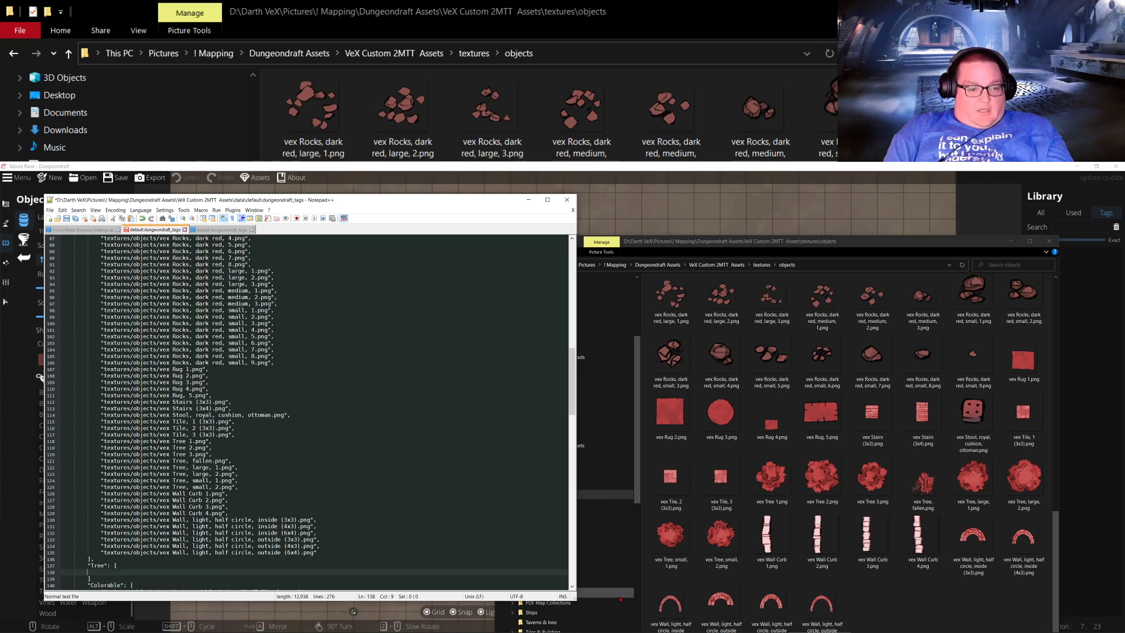
Step: Complete the Tree tag with the copied tree entries and a comma after its closing bracket, and save the file
{"action": "type", "text": "\"textures/objects/vex Tree 1.png\", \t\t\t\"textures/objects/vex Tree 2.png\", \t\t\t\"textures/objects/vex Tree 3.png\", \t\t\t\"textures/objects/vex Tree, fallen.png\", \t\t\t\"textures/objects/vex Tree, large, 1.png\", \t\t\t\"textures/objects/vex Tree, large, 2.png\", \t\t\t\"textures/objects/vex Tree, small, 1.png\", \t\t\t\"textures/objects/vex Tree, small, 2.png\","}
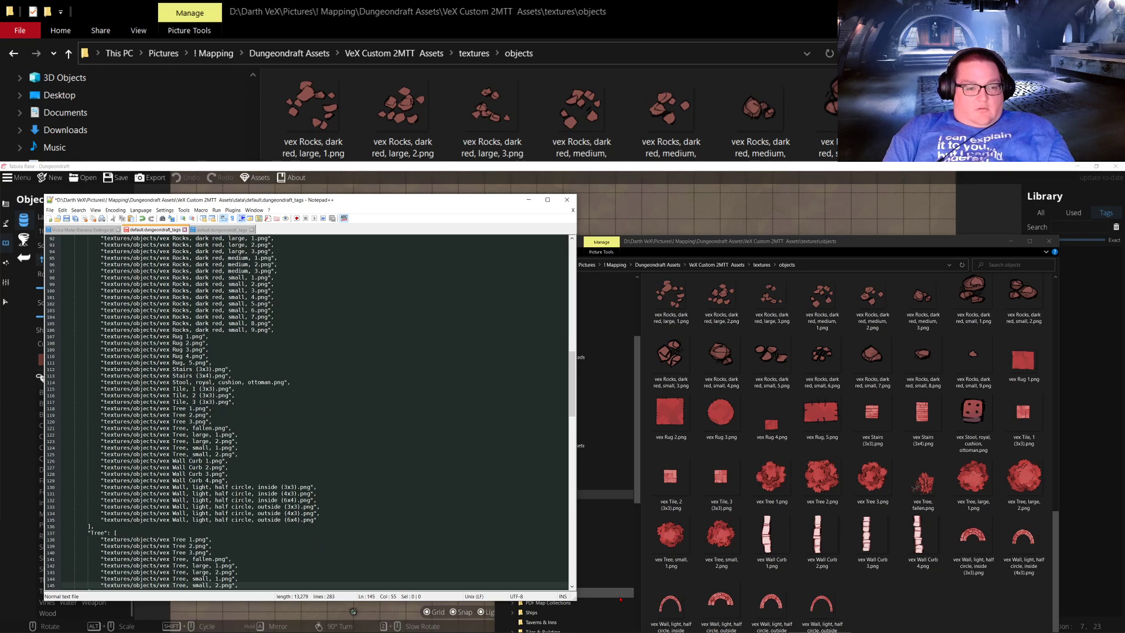
{"action": "scroll", "coordinate": [241, 514], "scroll_direction": "down", "scroll_amount": 7}
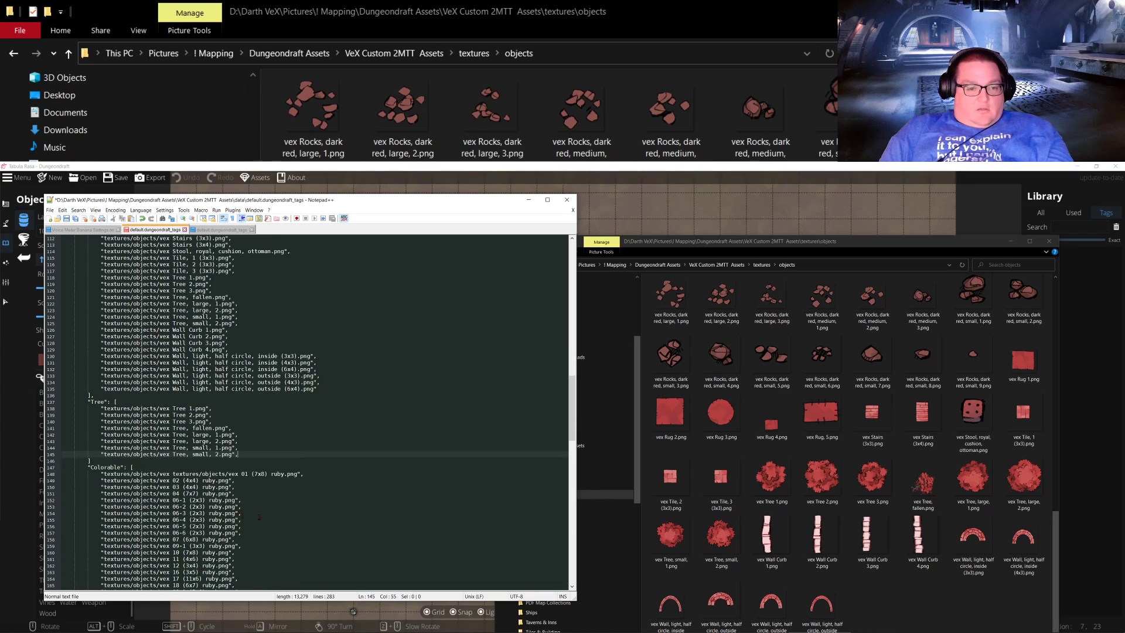
{"action": "key", "text": "Down"}
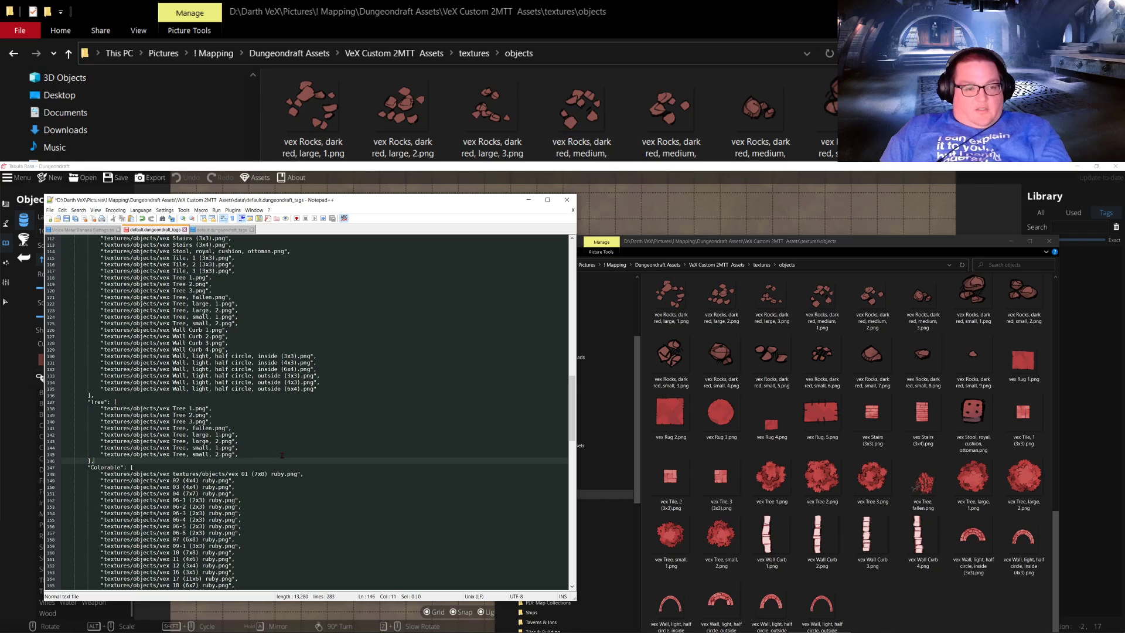
{"action": "scroll", "coordinate": [297, 462], "scroll_direction": "up", "scroll_amount": 20}
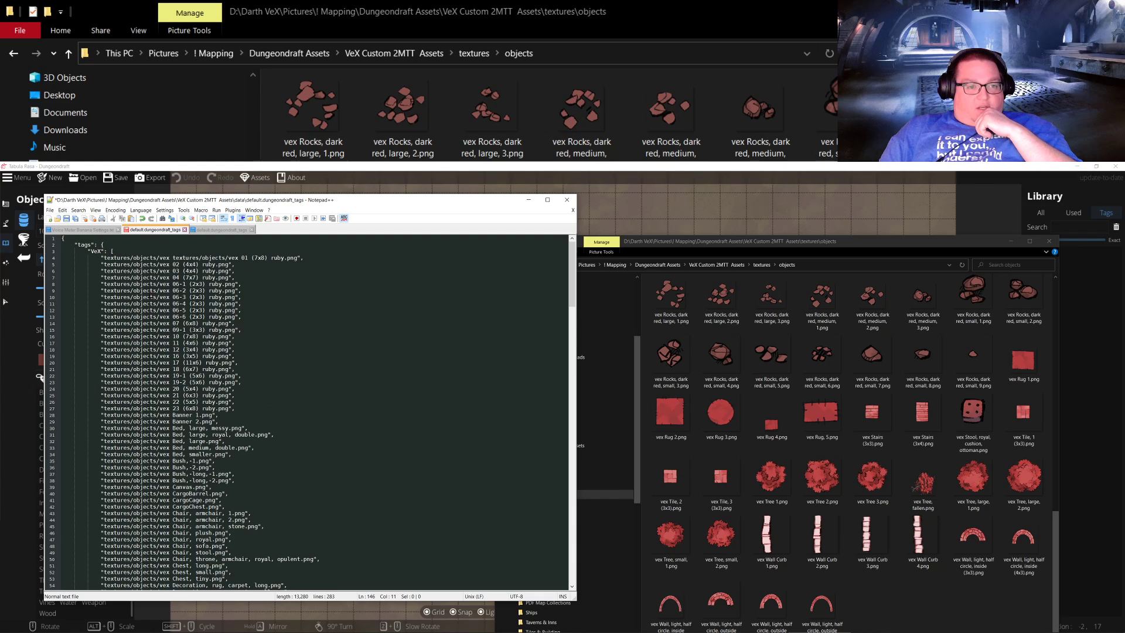
{"action": "scroll", "coordinate": [297, 462], "scroll_direction": "down", "scroll_amount": 20}
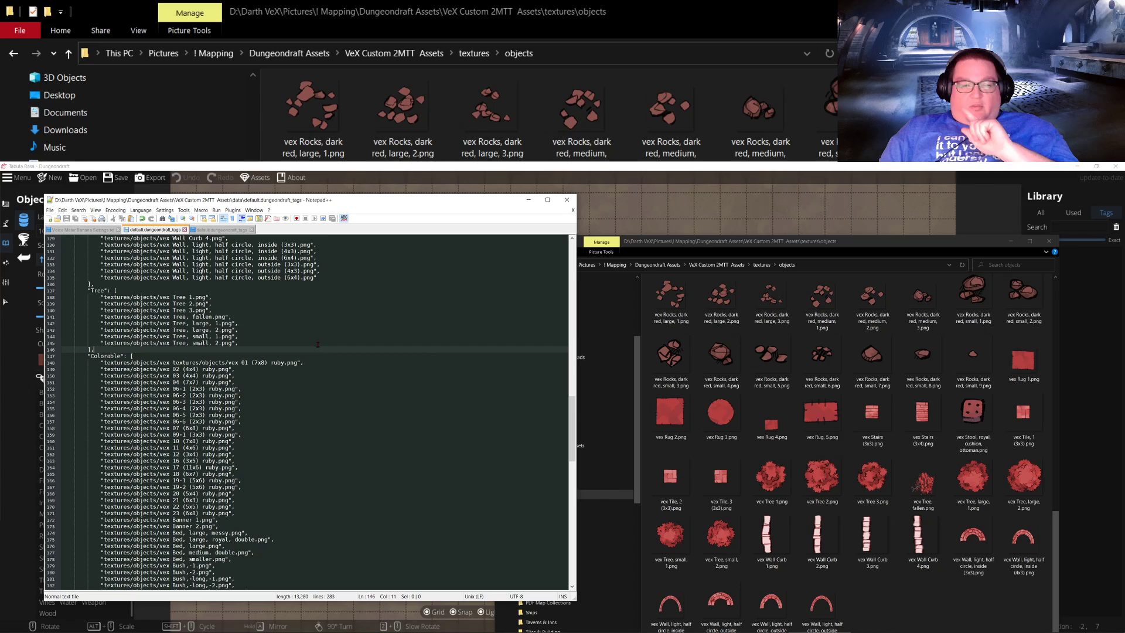
Step: Switch to Dungeondraft and restart it
{"action": "left_click", "coordinate": [1064, 168]}
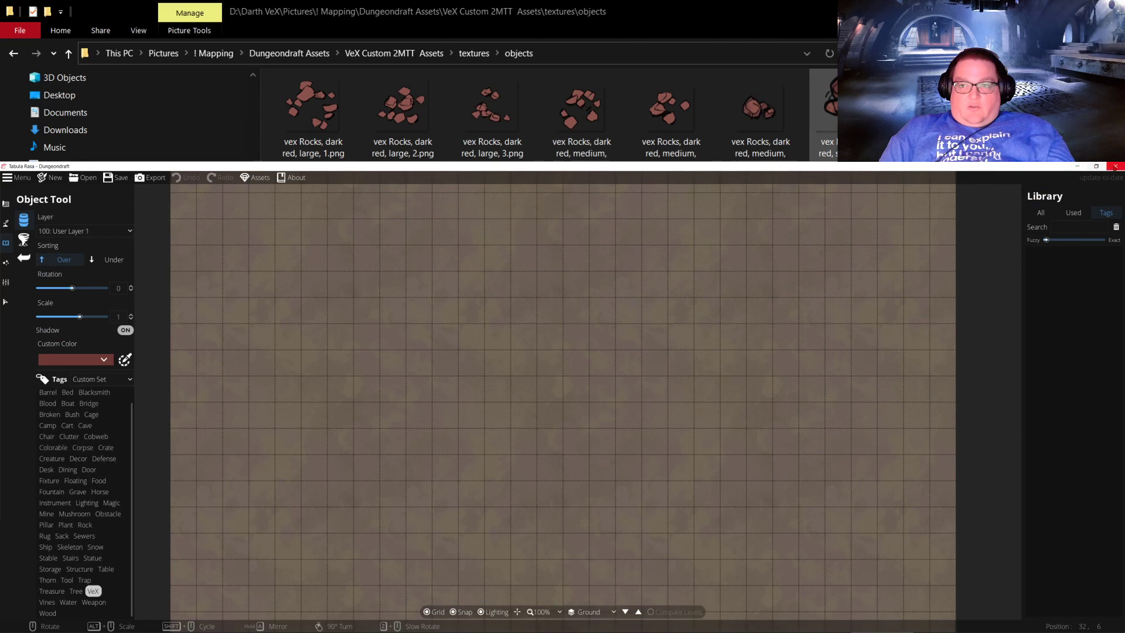
{"action": "left_click", "coordinate": [1078, 166]}
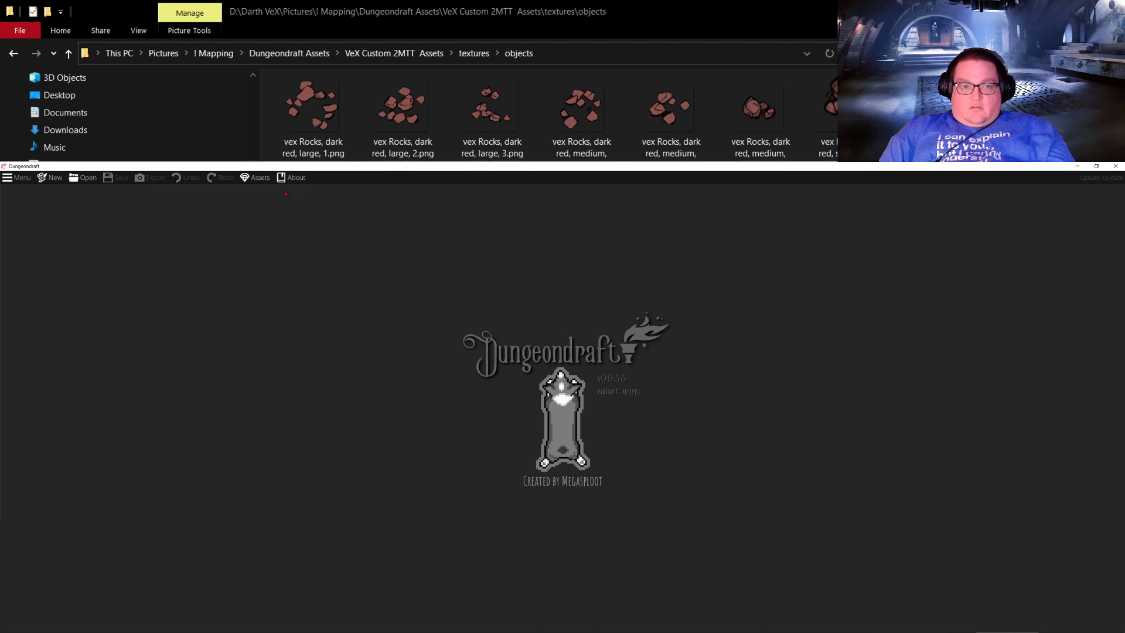
Step: Check the VeX Set entry in the custom assets list, close the list without changes and exit Dungeondraft
{"action": "left_click", "coordinate": [256, 177]}
{"action": "scroll", "coordinate": [525, 415], "scroll_direction": "down", "scroll_amount": 8}
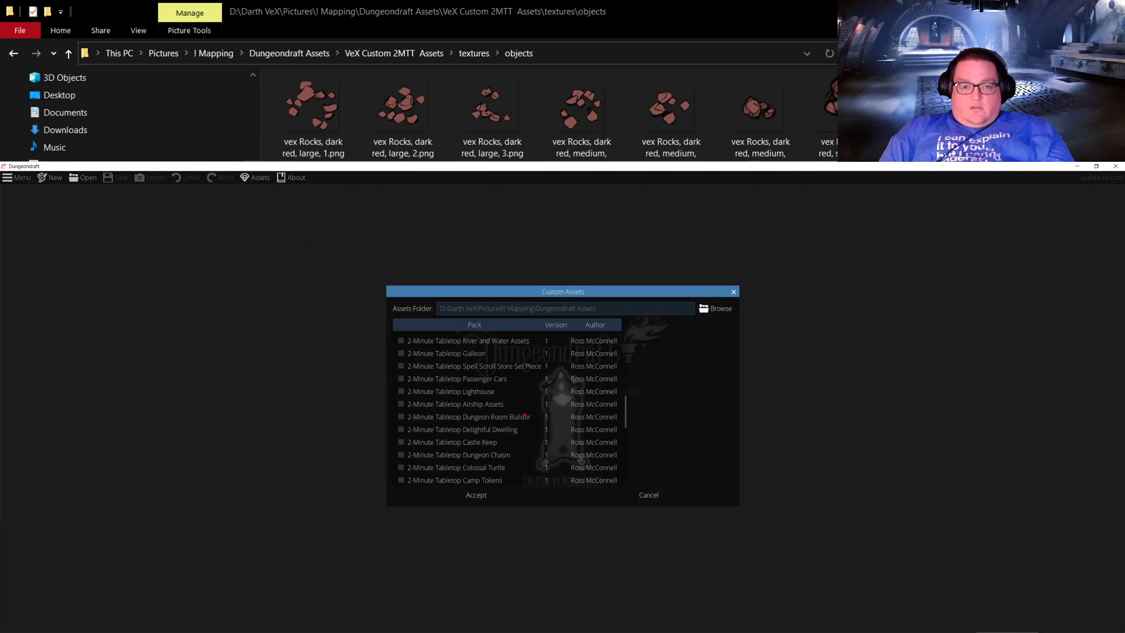
{"action": "scroll", "coordinate": [525, 415], "scroll_direction": "down", "scroll_amount": 5}
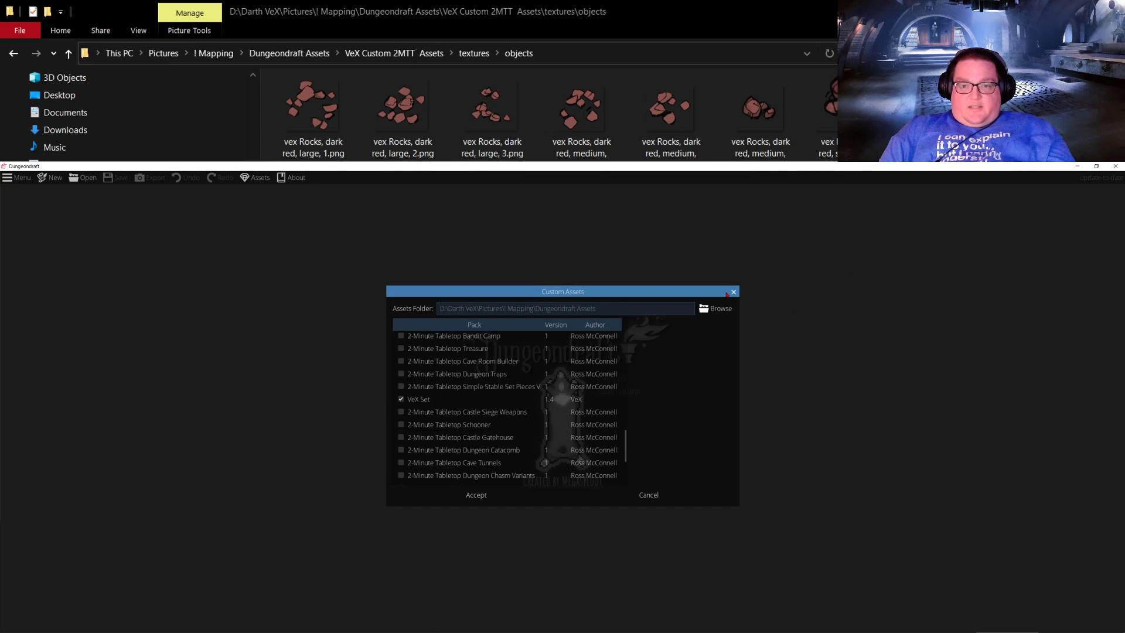
{"action": "left_click", "coordinate": [733, 292]}
{"action": "left_click", "coordinate": [1114, 167]}
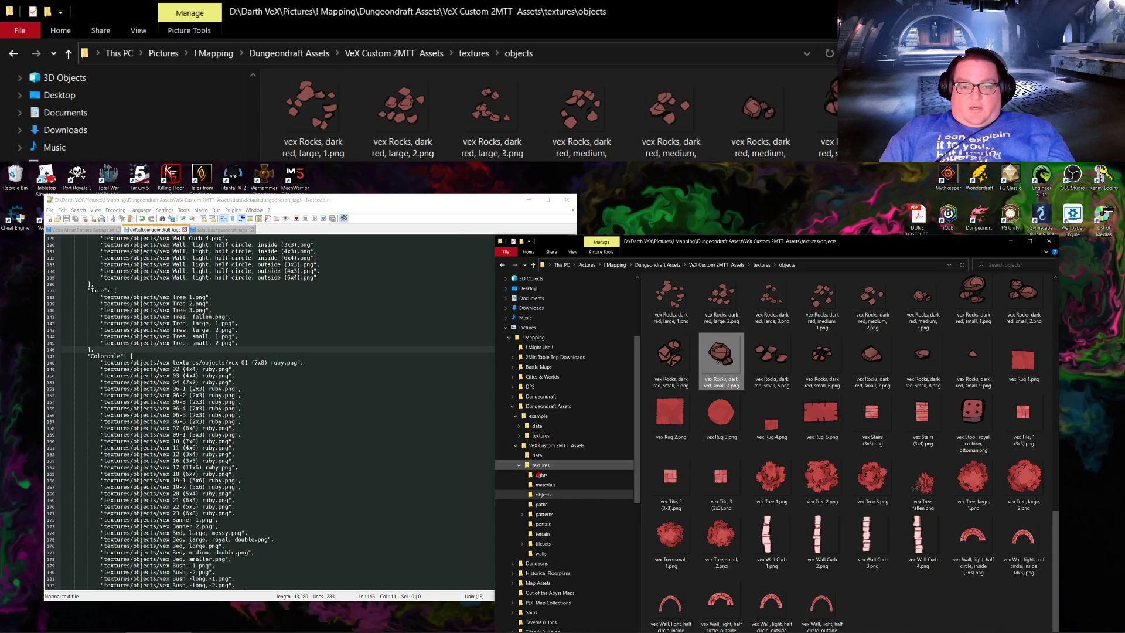
Step: Delete pack.json from the VeX Custom 2MTT Assets folder and return to the Dungeondraft Assets folder
{"action": "left_click", "coordinate": [555, 445]}
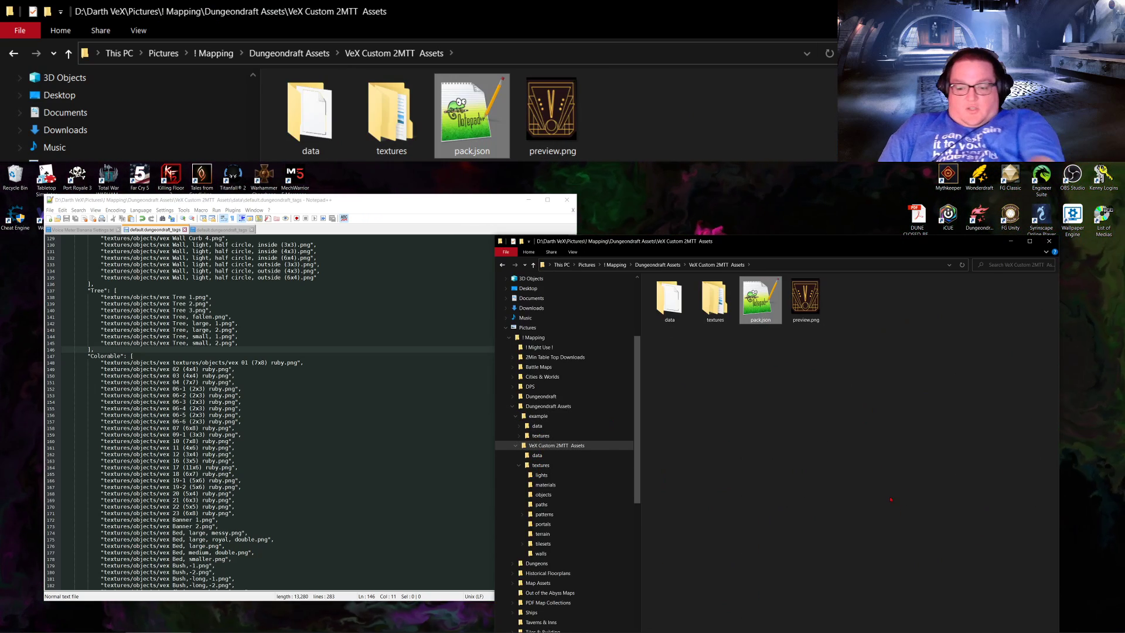
{"action": "key", "text": "Delete"}
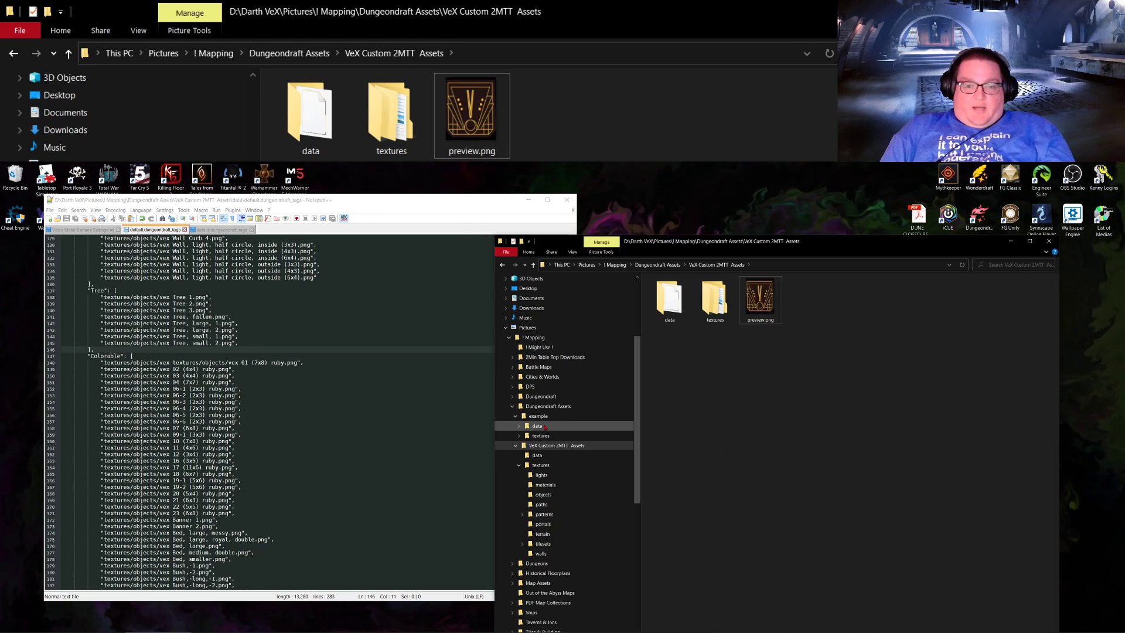
{"action": "left_click", "coordinate": [548, 406]}
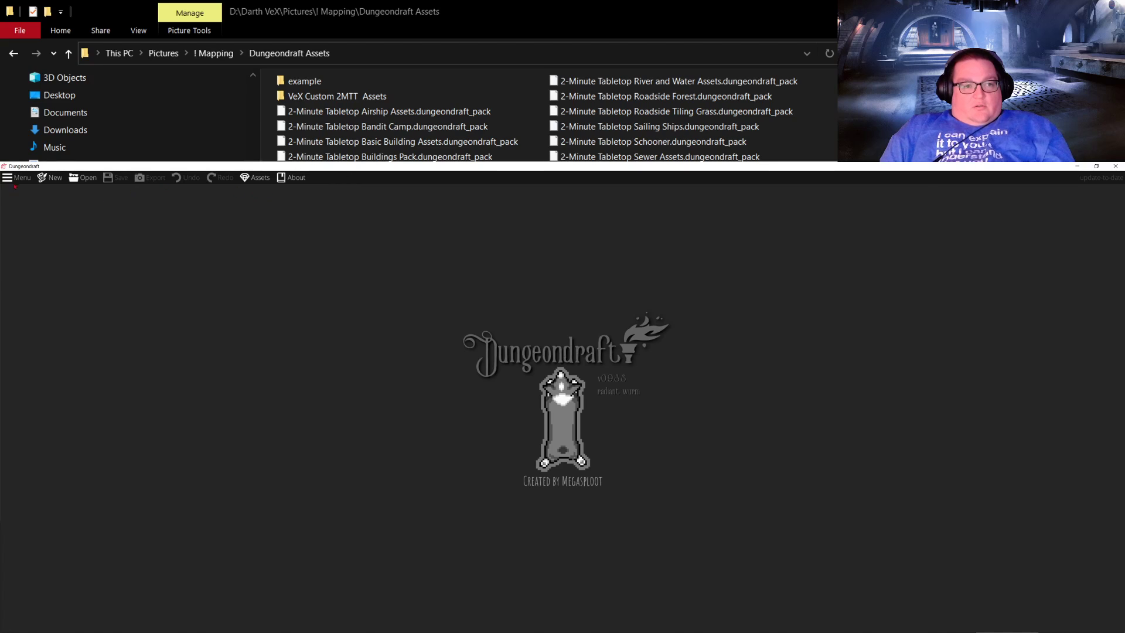
Step: In Dungeondraft, start packaging custom assets with the VeX Custom 2MTT Assets folder as the base folder
{"action": "left_click", "coordinate": [14, 185]}
{"action": "left_click", "coordinate": [29, 261]}
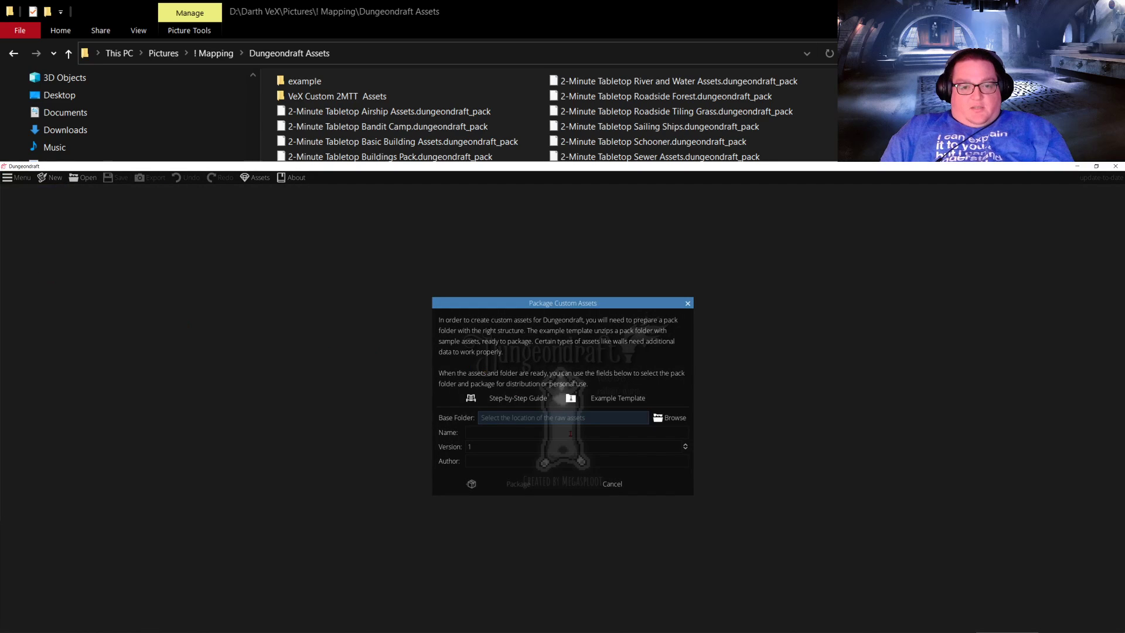
{"action": "left_click", "coordinate": [609, 418]}
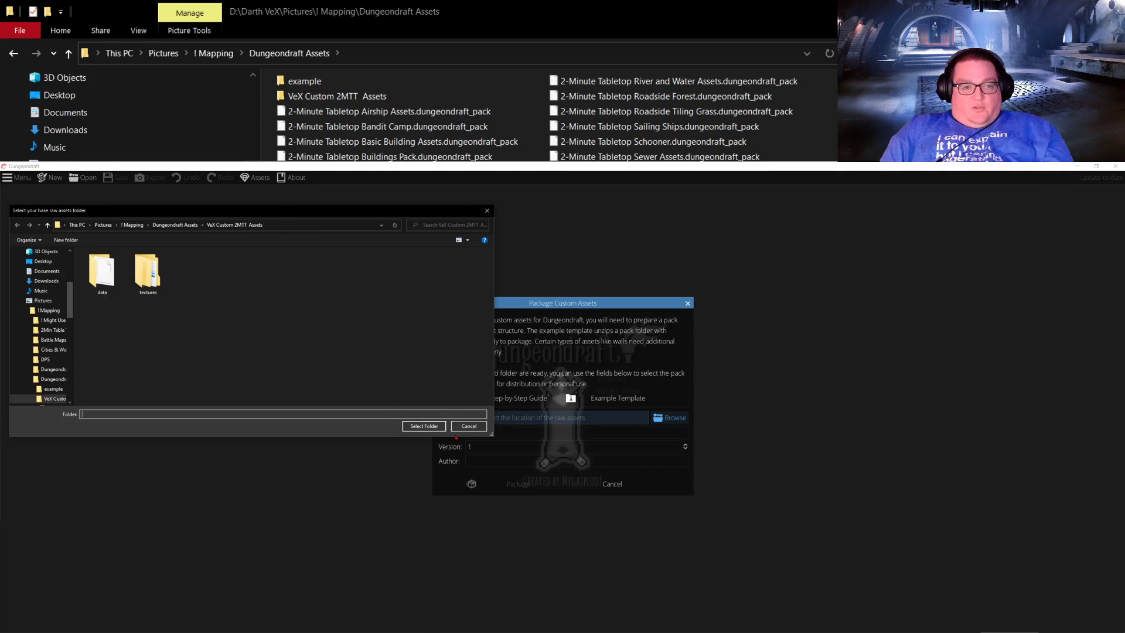
{"action": "left_click", "coordinate": [425, 426]}
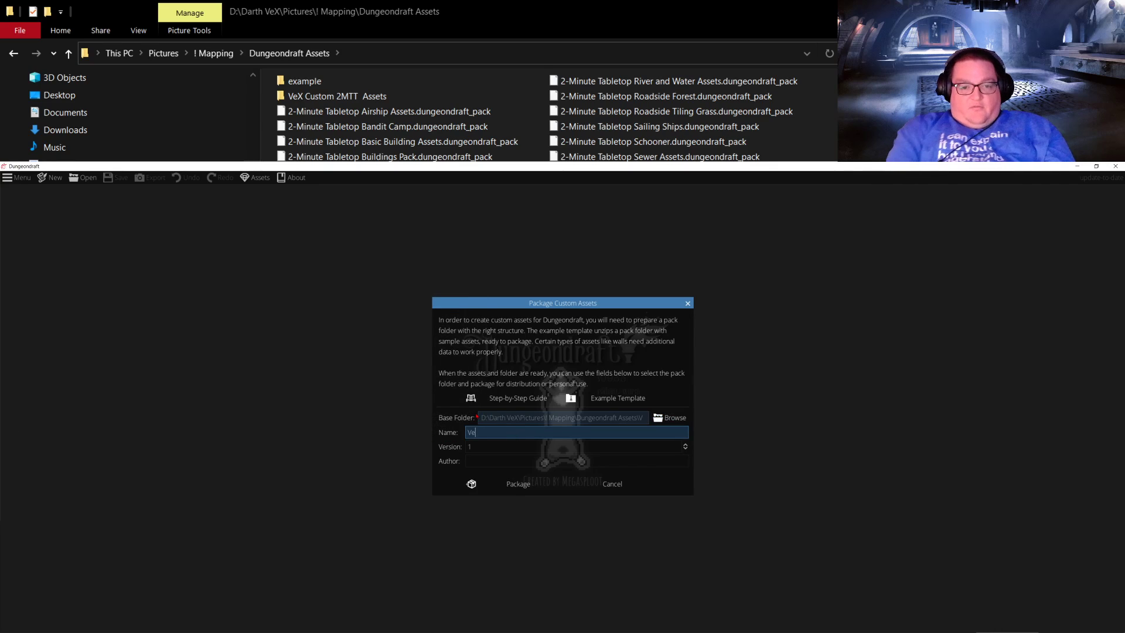
Step: Package the assets under the name "VeX Set" as version 1.5, with the author field filled in
{"action": "type", "text": "VeX Set"}
{"action": "key", "text": "Tab"}
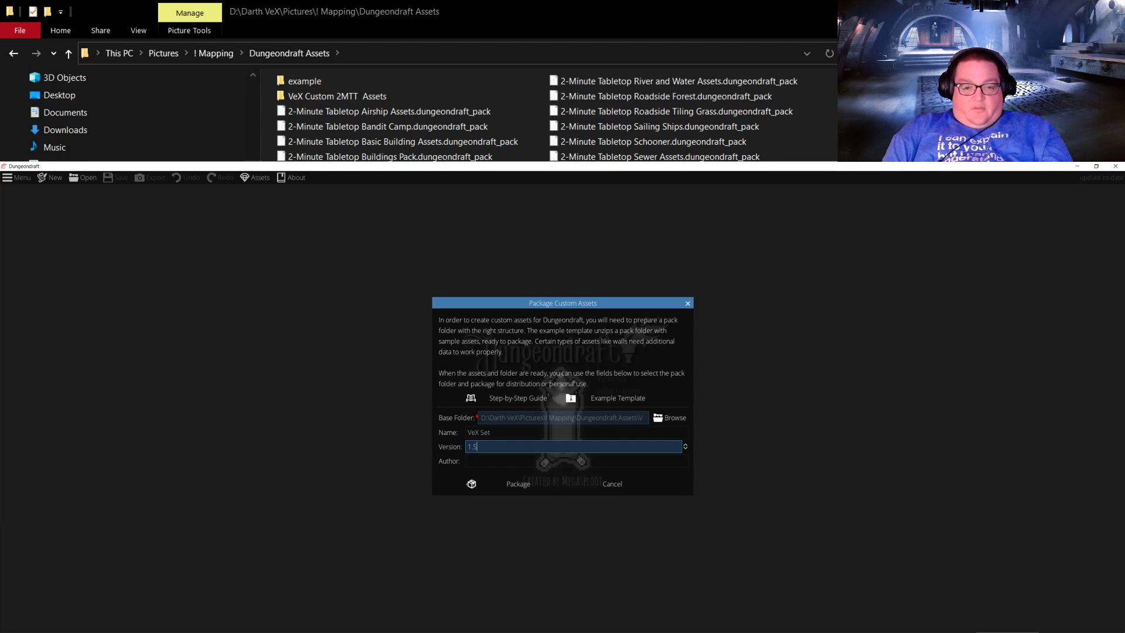
{"action": "key", "text": "Tab"}
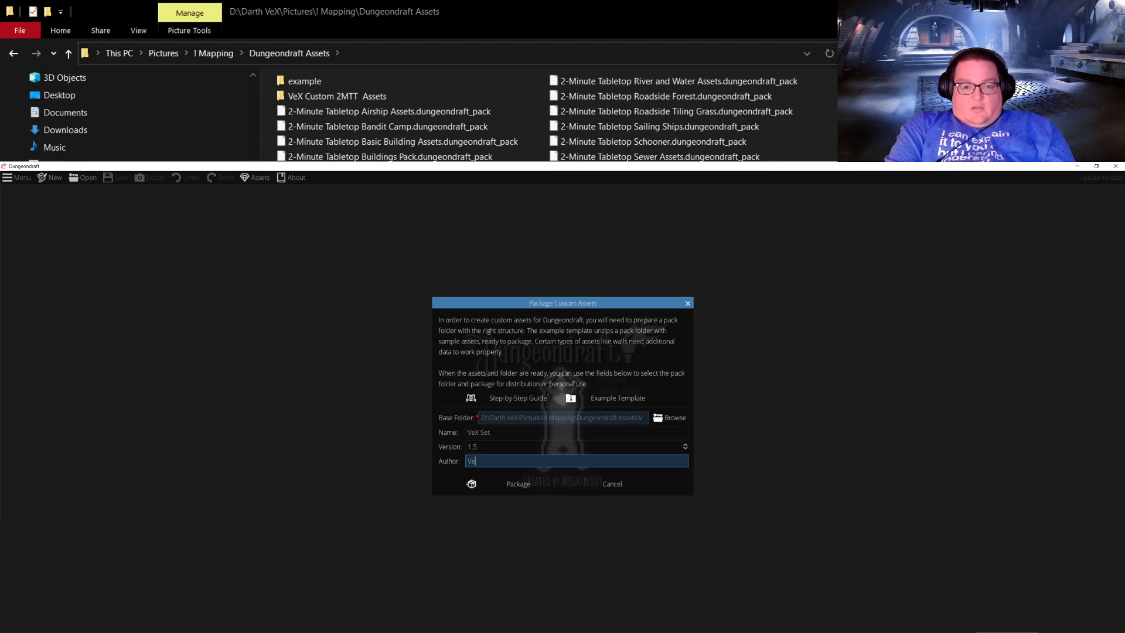
{"action": "left_click", "coordinate": [512, 481]}
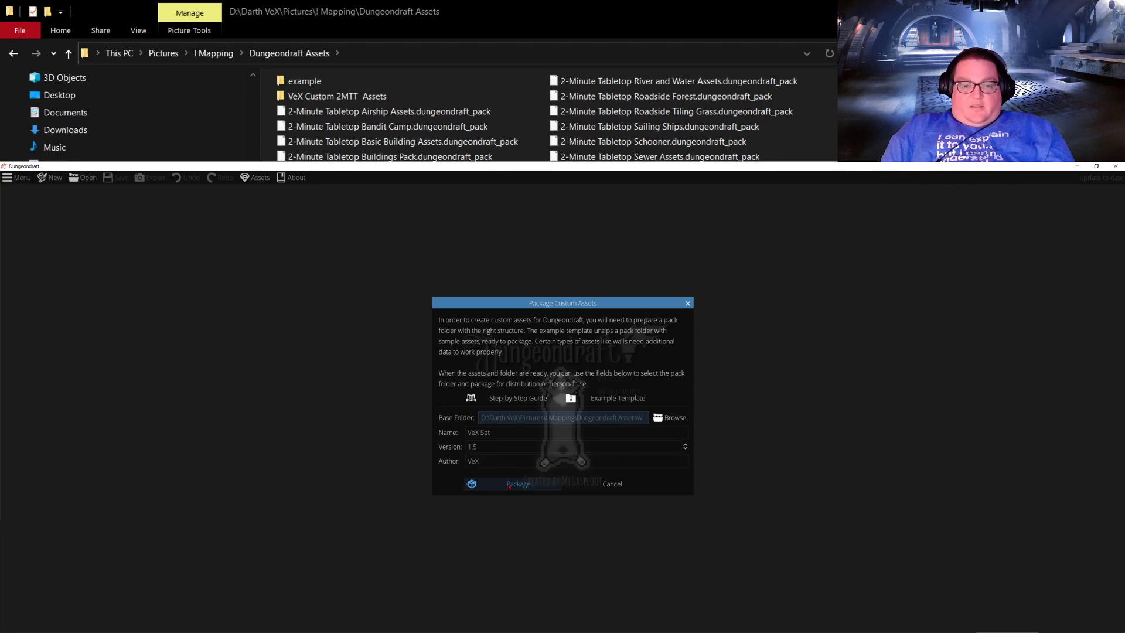
{"action": "left_click", "coordinate": [553, 419]}
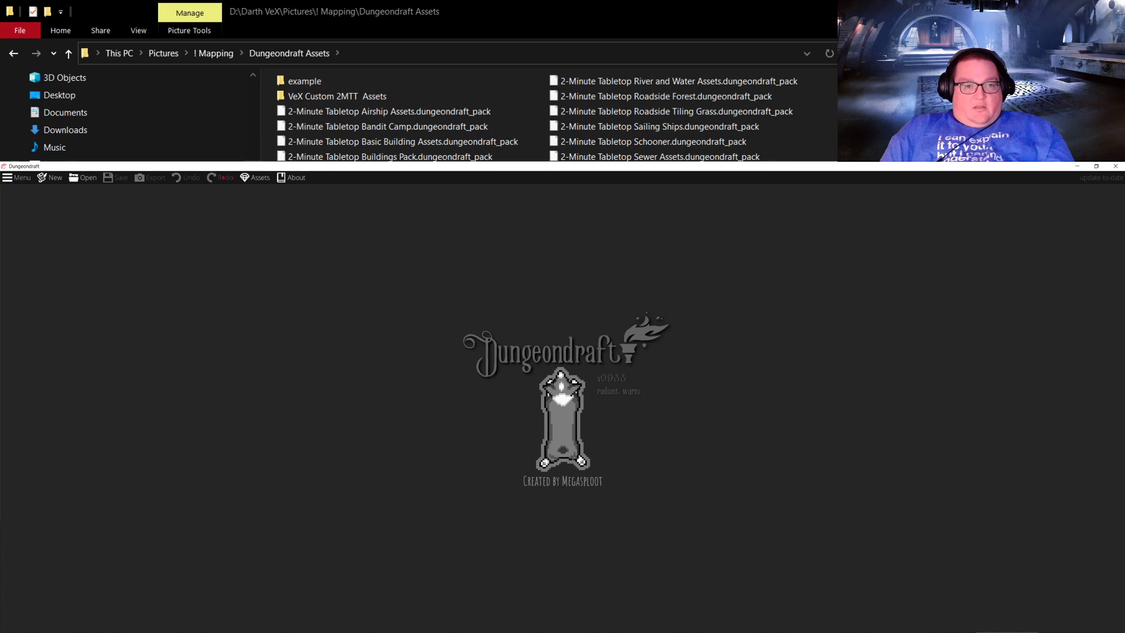
Step: Enable the VeX Set 1.5 pack in the custom assets list and accept the selection
{"action": "left_click", "coordinate": [256, 177]}
{"action": "left_click", "coordinate": [402, 414]}
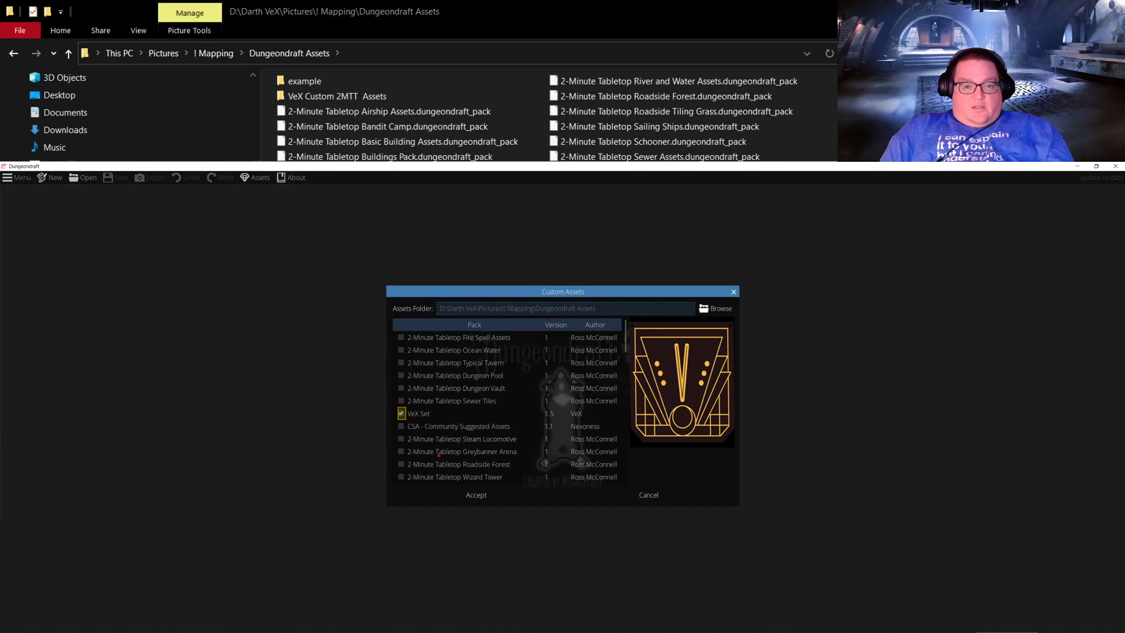
{"action": "left_click", "coordinate": [474, 499]}
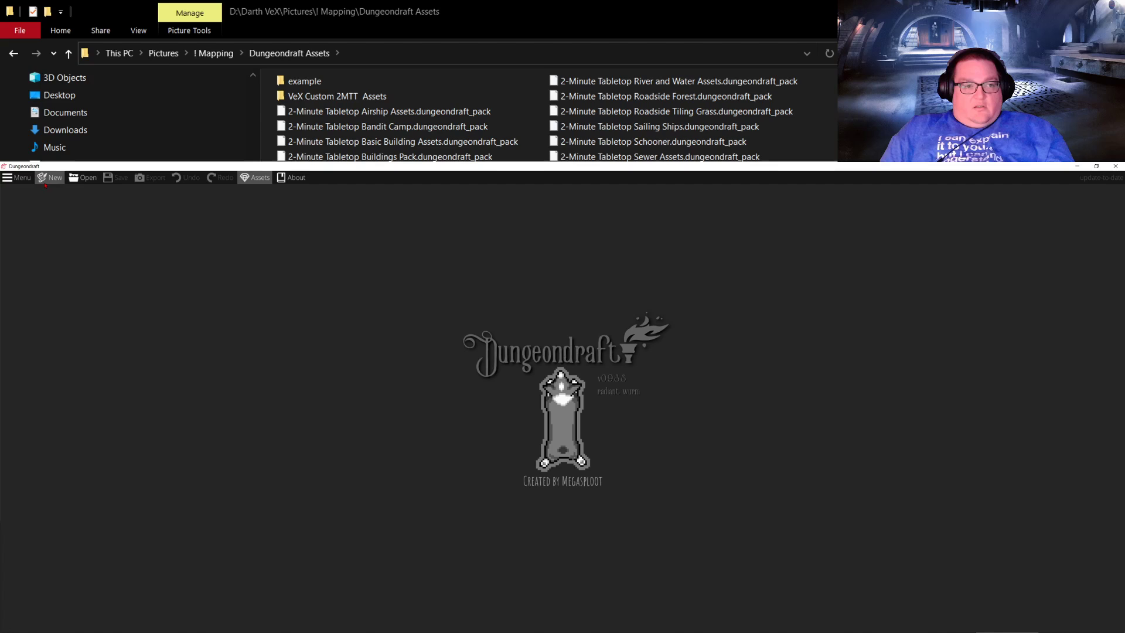
Step: Create a new 30 by 30 tile map without the Map Wizard
{"action": "left_click", "coordinate": [51, 179]}
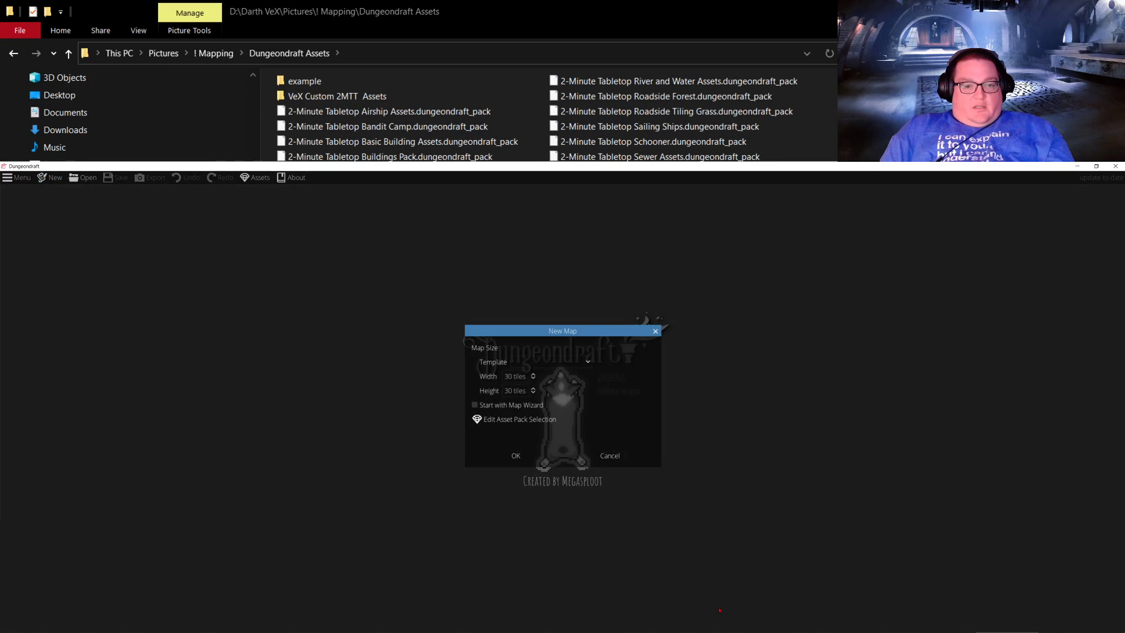
{"action": "left_click", "coordinate": [513, 456]}
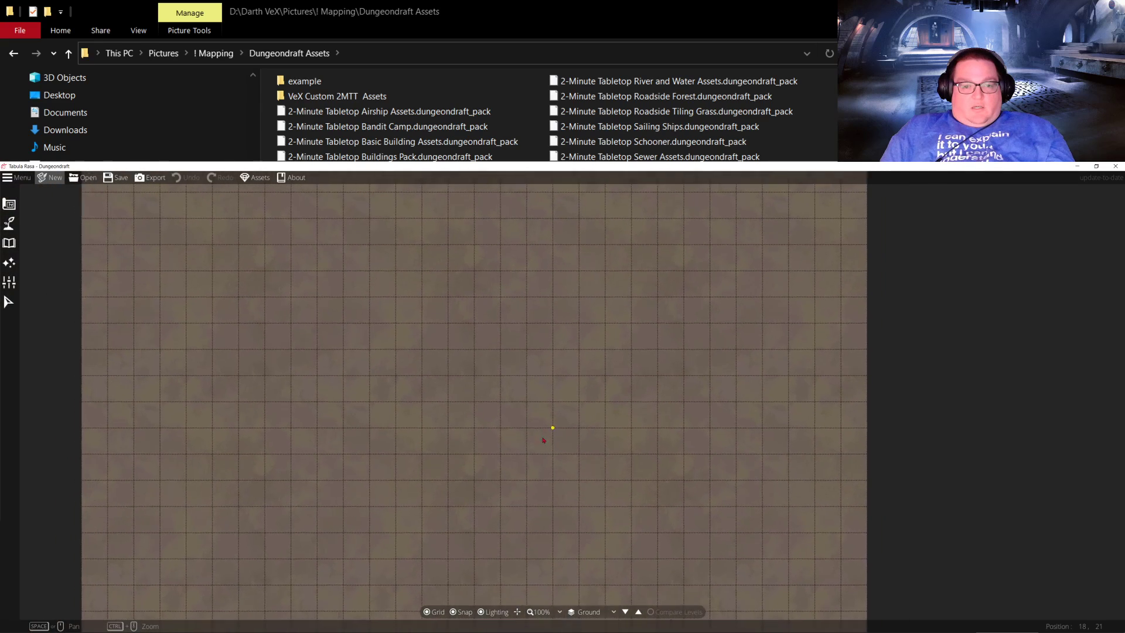
{"action": "left_click_drag", "start_coordinate": [543, 440], "coordinate": [571, 450]}
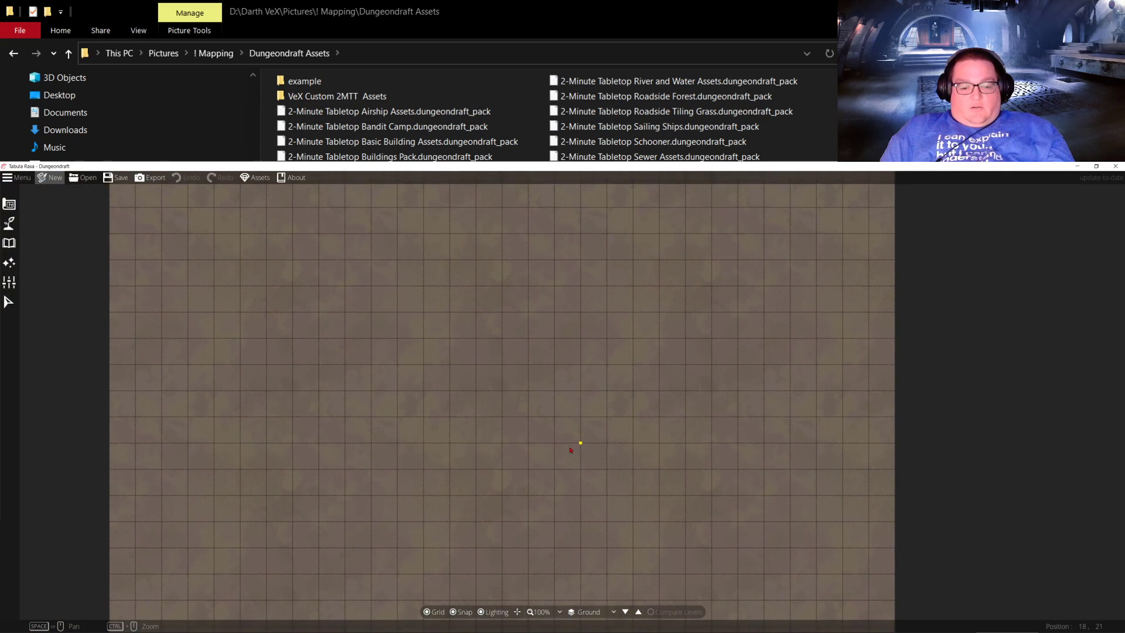
{"action": "key", "text": "super"}
{"action": "key", "text": "super"}
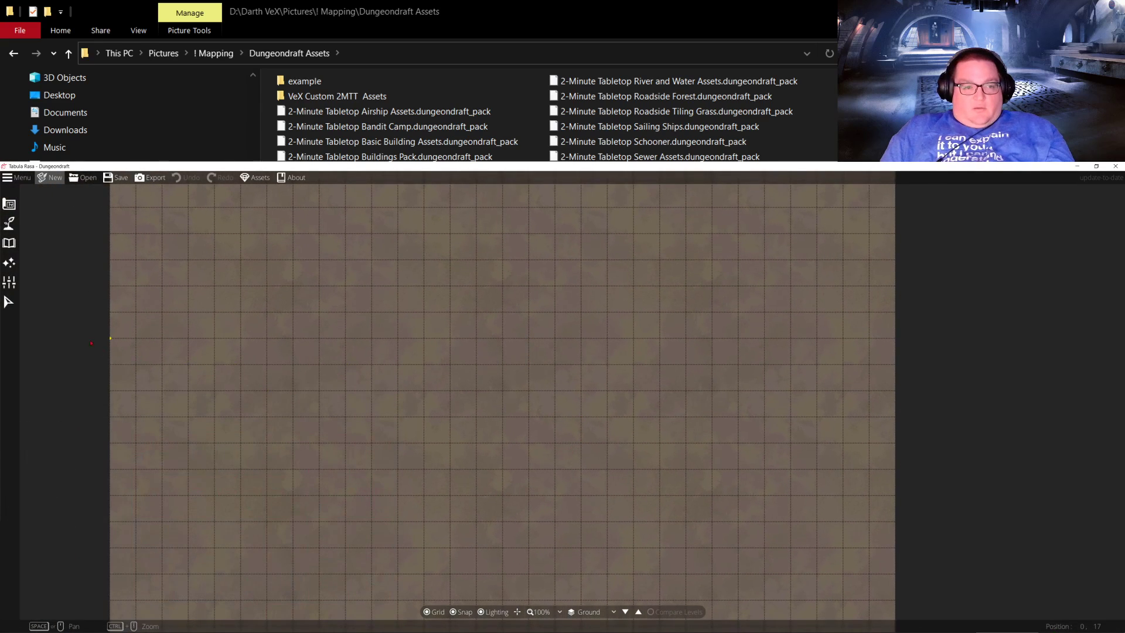
Step: Activate the Object Tool and filter the object library by the Tree tag to find the red VeX trees
{"action": "left_click", "coordinate": [9, 242]}
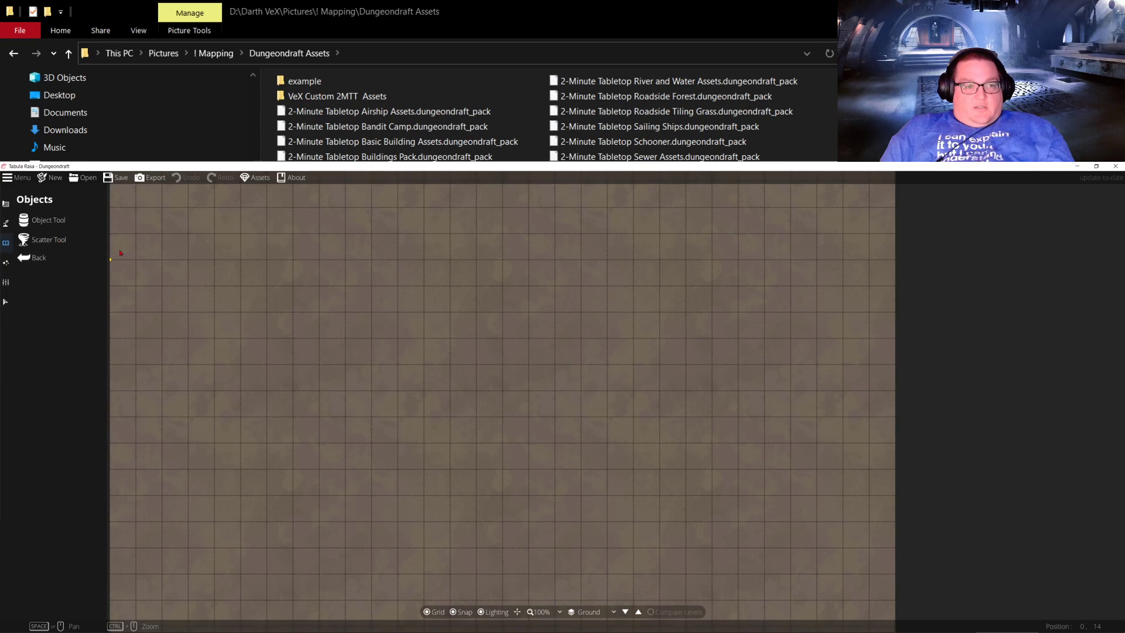
{"action": "left_click", "coordinate": [72, 234]}
{"action": "left_click", "coordinate": [53, 221]}
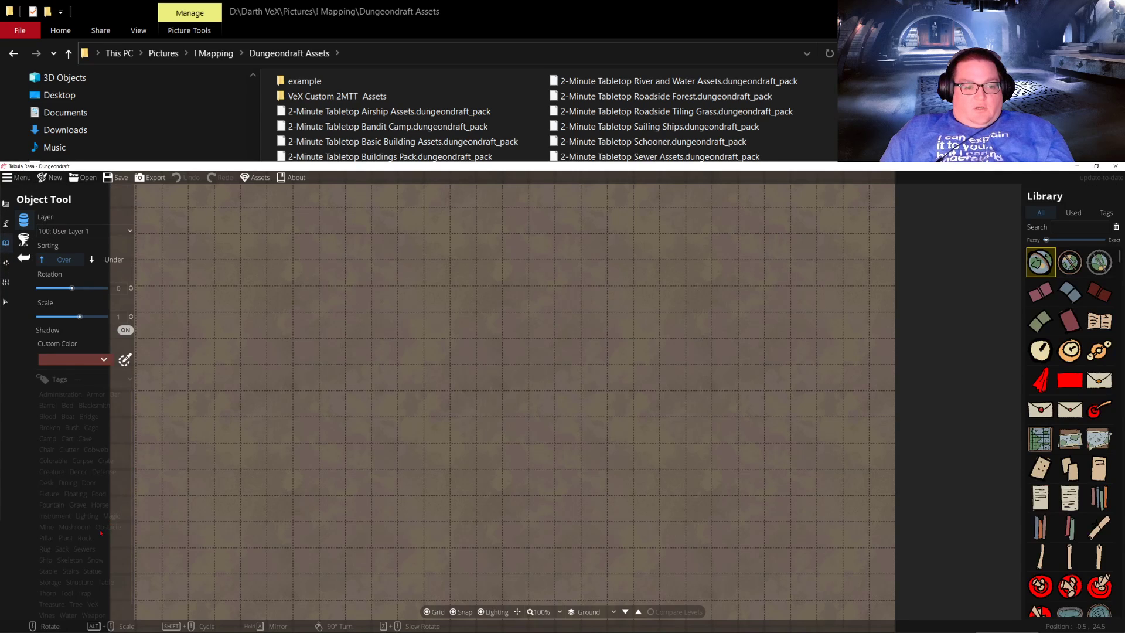
{"action": "left_click", "coordinate": [76, 605]}
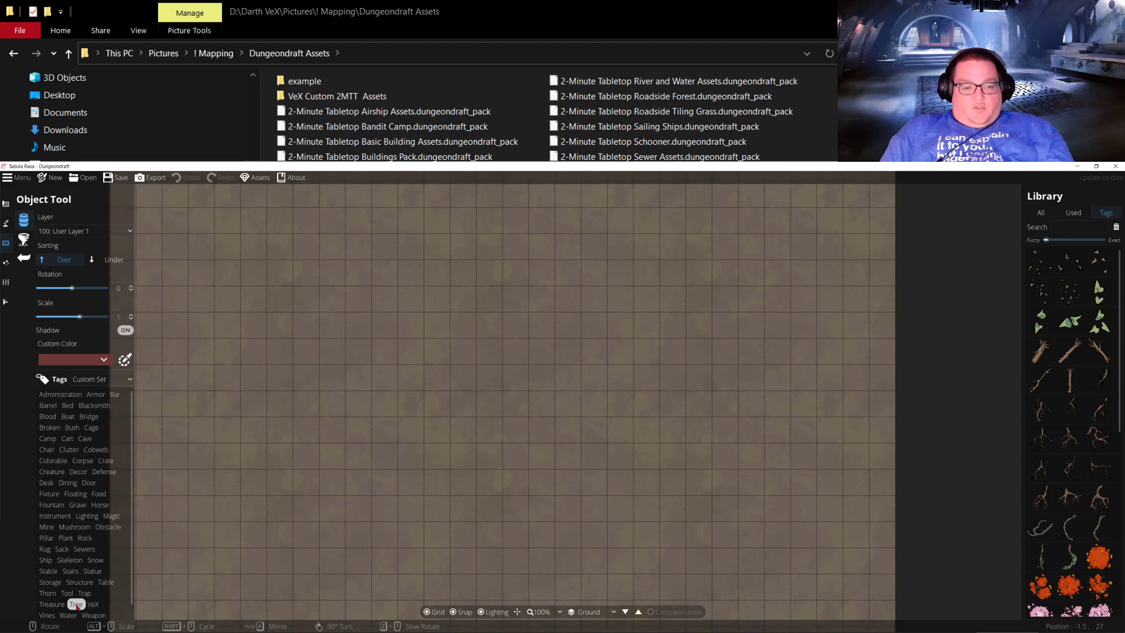
{"action": "scroll", "coordinate": [1040, 545], "scroll_direction": "down", "scroll_amount": 6}
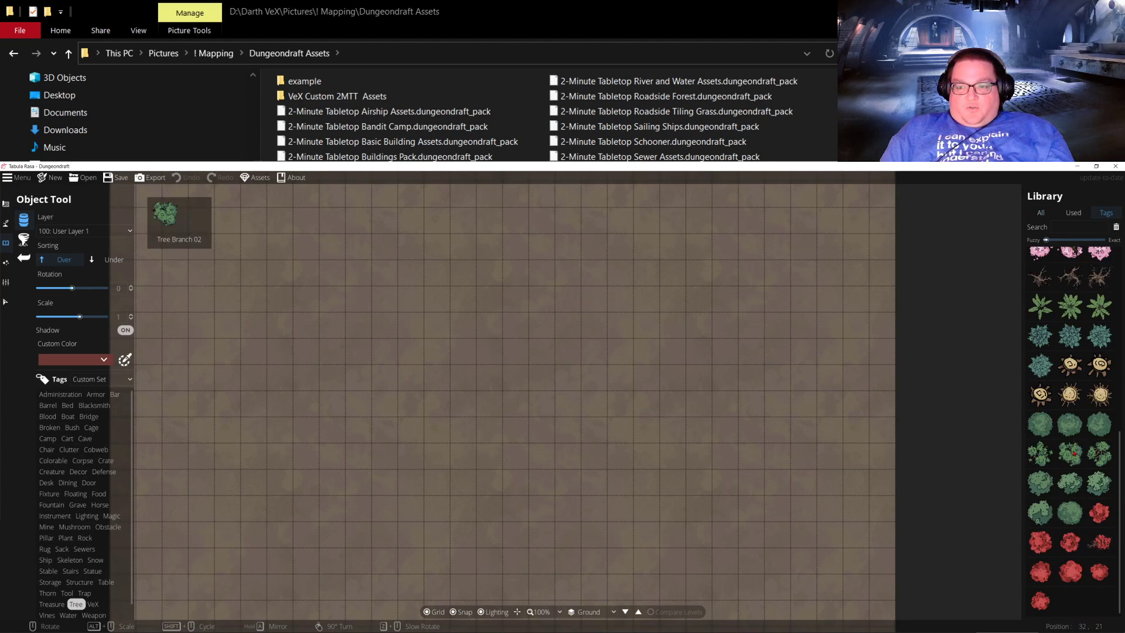
Step: Pick the second red VeX tree, try salmon and grey-green custom colors on it, and rotate it to -165 degrees
{"action": "left_click", "coordinate": [1040, 542]}
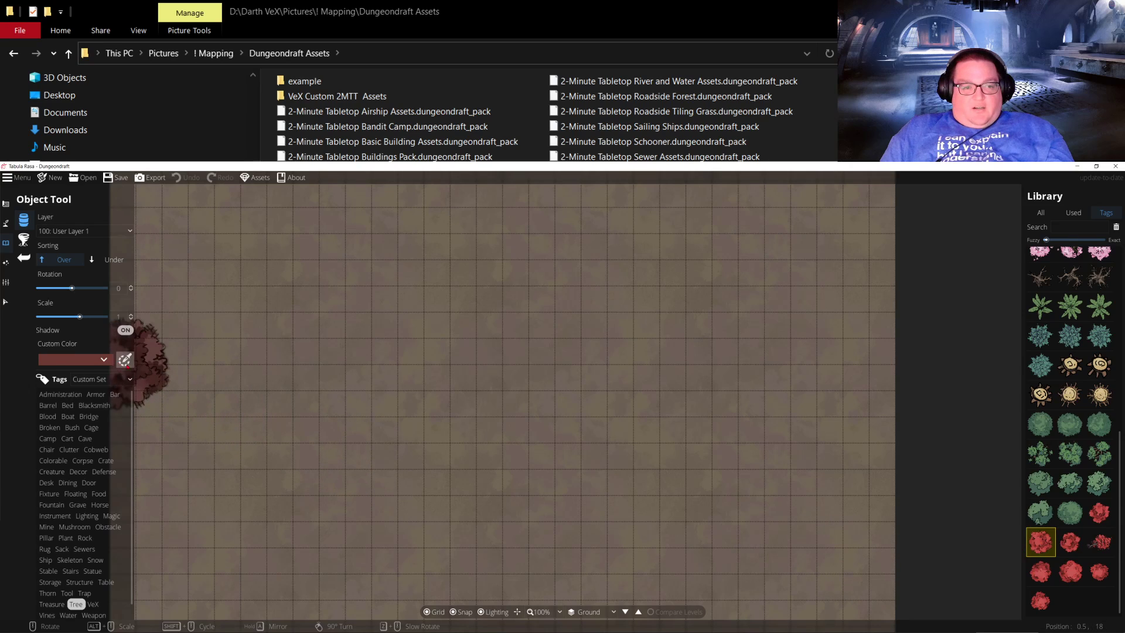
{"action": "left_click", "coordinate": [107, 359]}
{"action": "left_click", "coordinate": [99, 375]}
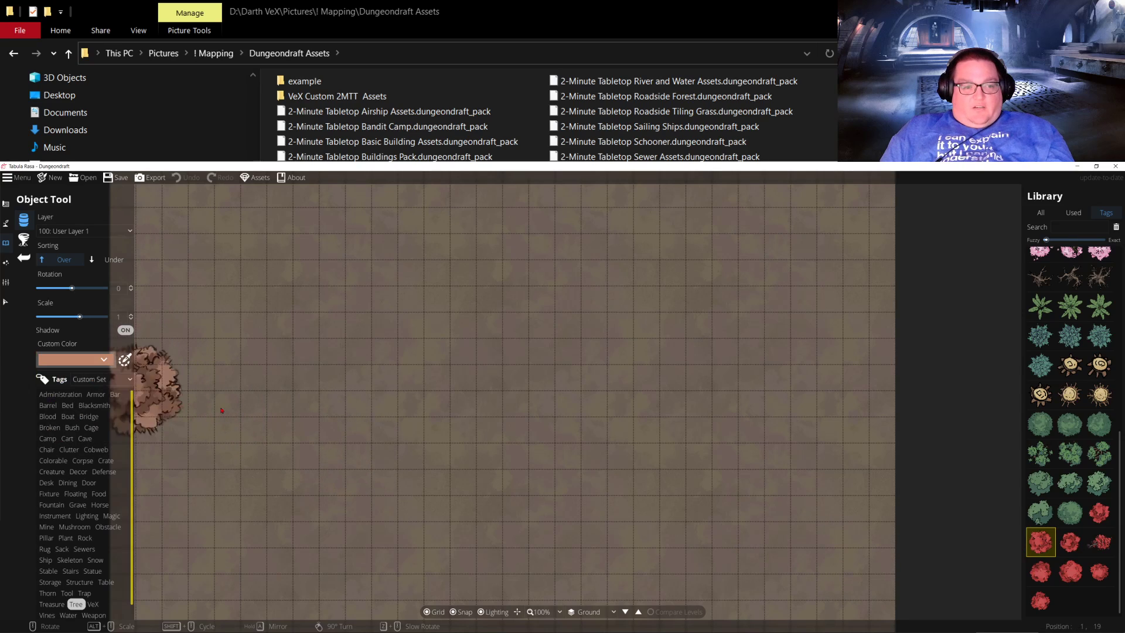
{"action": "left_click", "coordinate": [108, 360]}
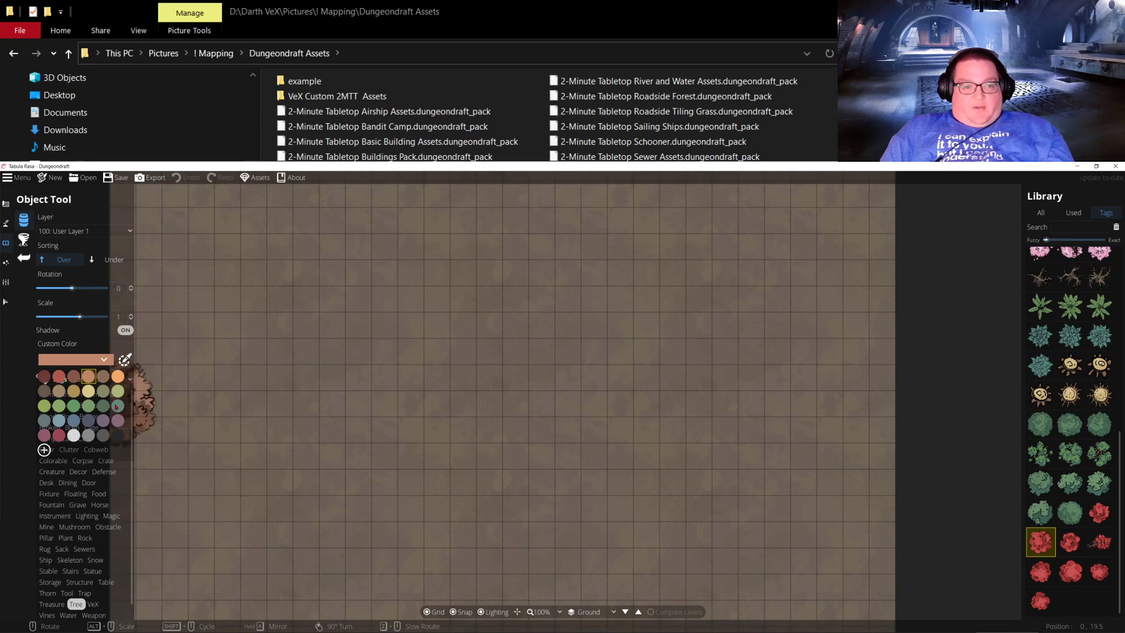
{"action": "left_click", "coordinate": [121, 444]}
{"action": "scroll", "coordinate": [347, 387], "scroll_direction": "down", "scroll_amount": 7}
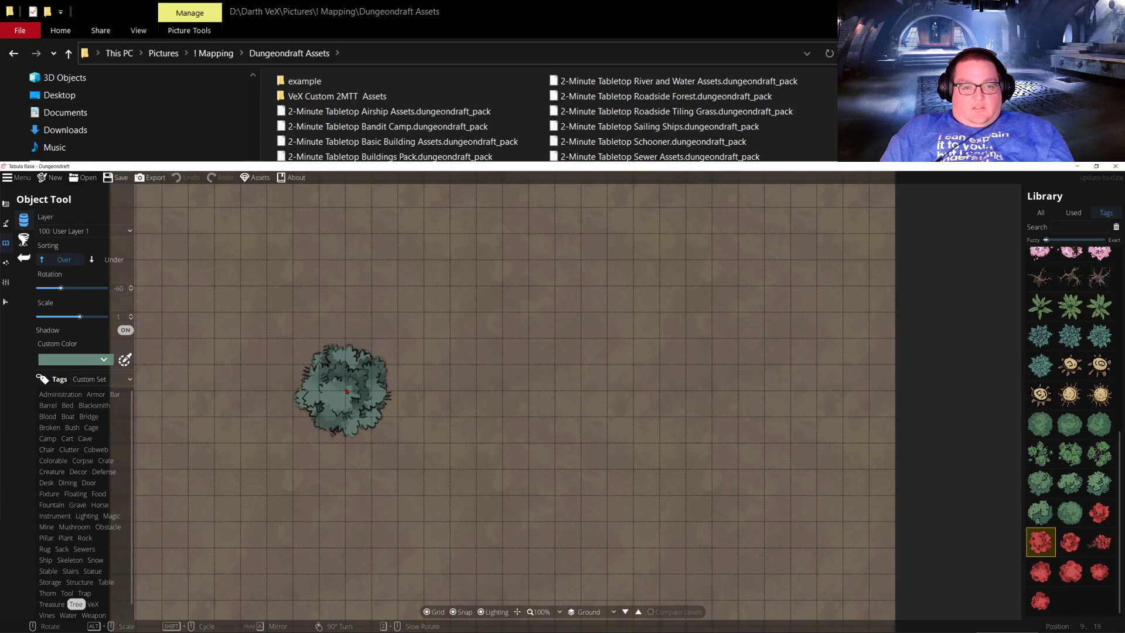
{"action": "scroll", "coordinate": [346, 387], "scroll_direction": "down", "scroll_amount": 4}
Step: Set the tree's custom color to bright green 15ec9c and place it in the map's upper-left area
{"action": "left_click", "coordinate": [108, 360]}
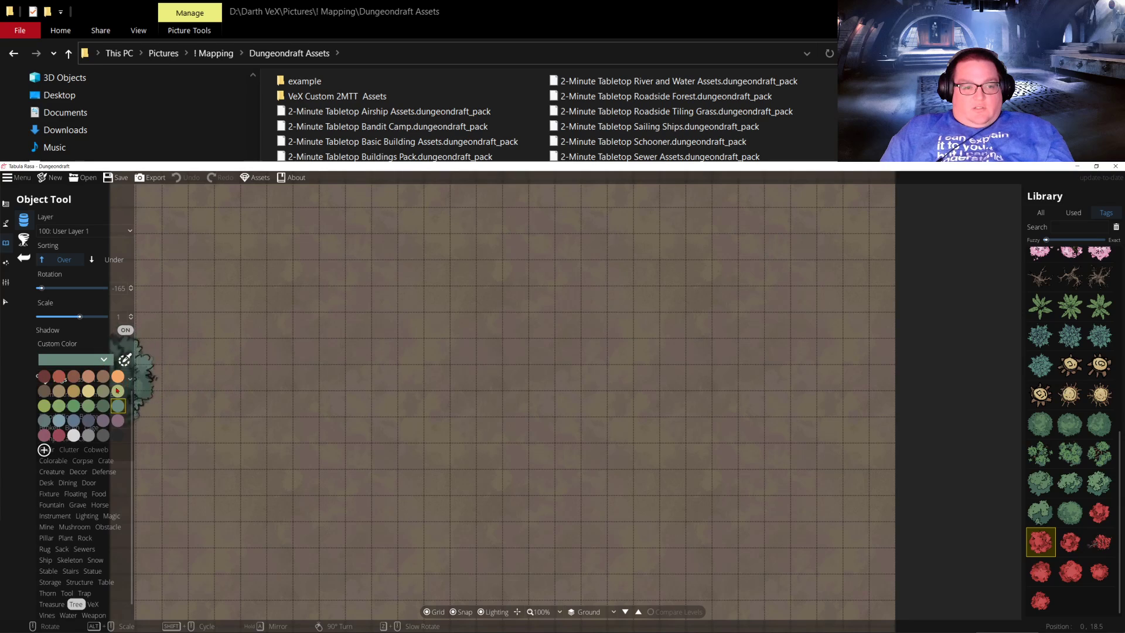
{"action": "left_click", "coordinate": [124, 376]}
{"action": "left_click_drag", "start_coordinate": [118, 422], "coordinate": [135, 388]}
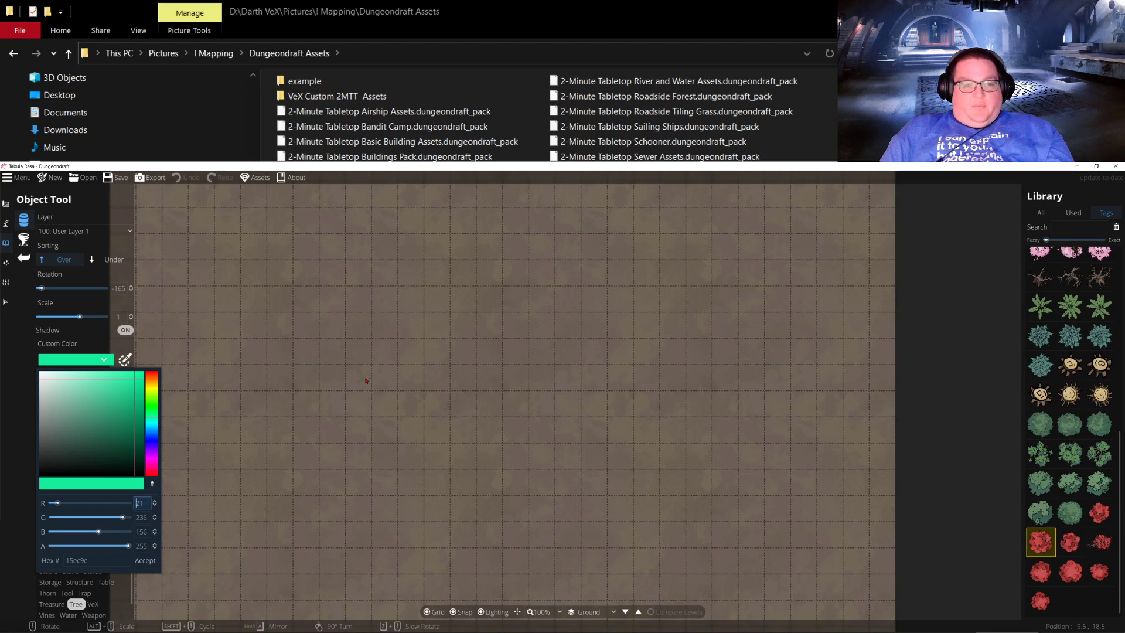
{"action": "left_click", "coordinate": [1044, 538]}
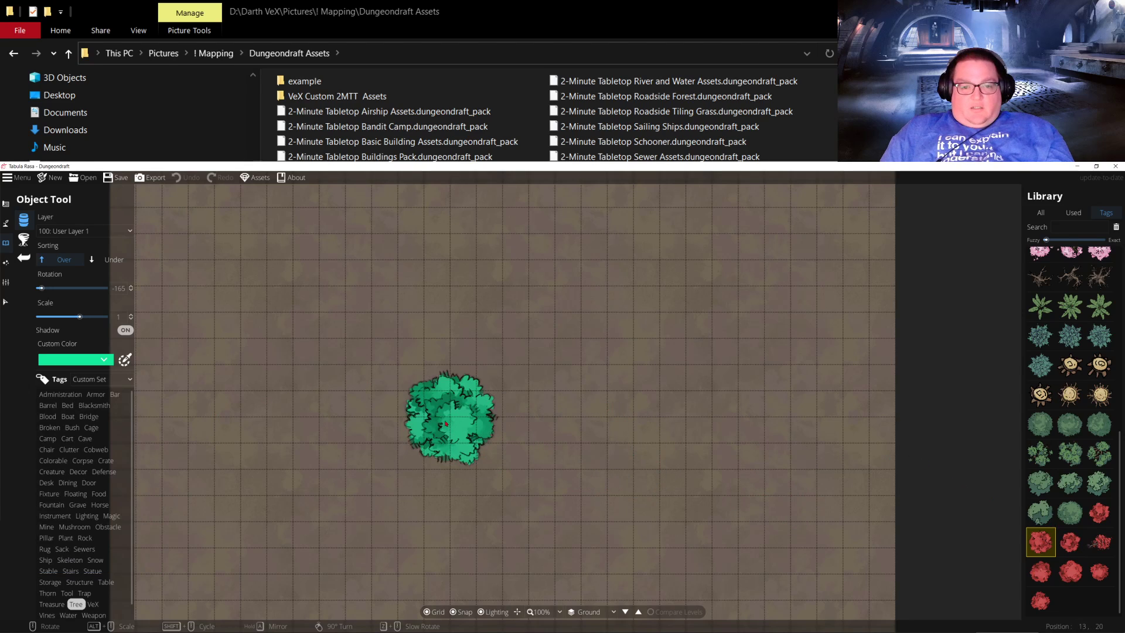
{"action": "left_click", "coordinate": [275, 352]}
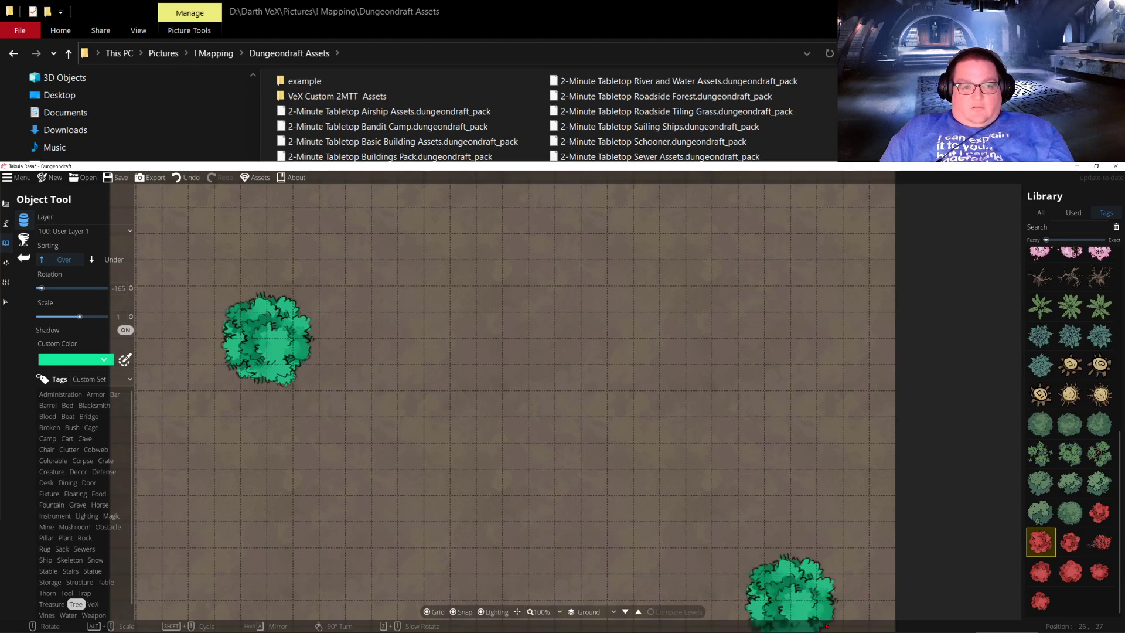
Step: Change the custom color to bright blue and place the second large VeX tree just below and right of the green one
{"action": "left_click", "coordinate": [88, 360]}
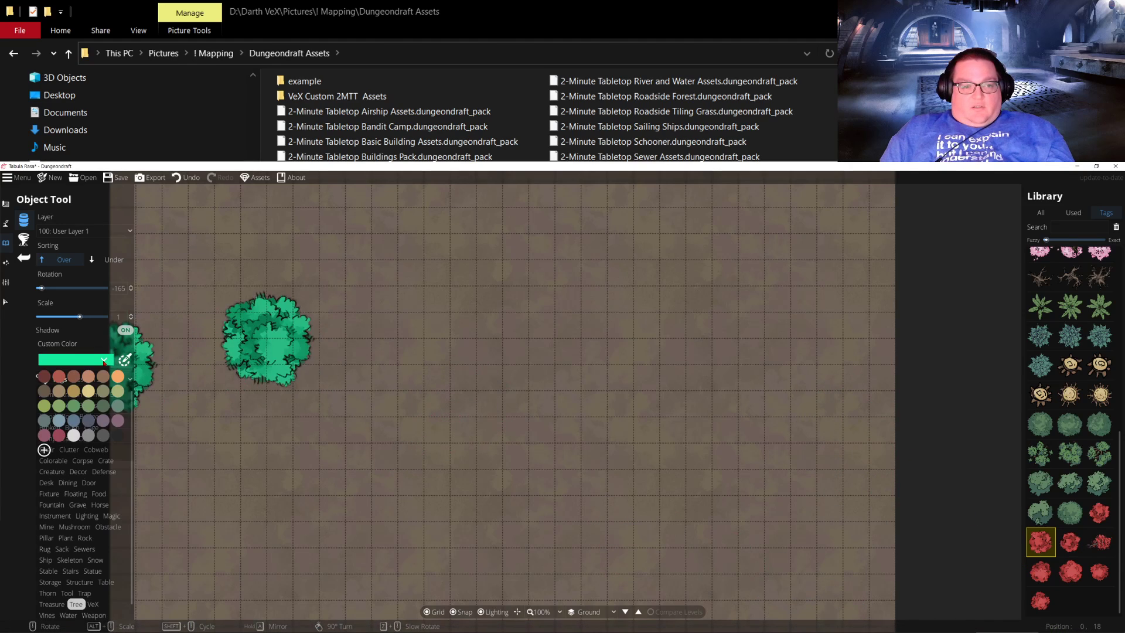
{"action": "left_click", "coordinate": [77, 424]}
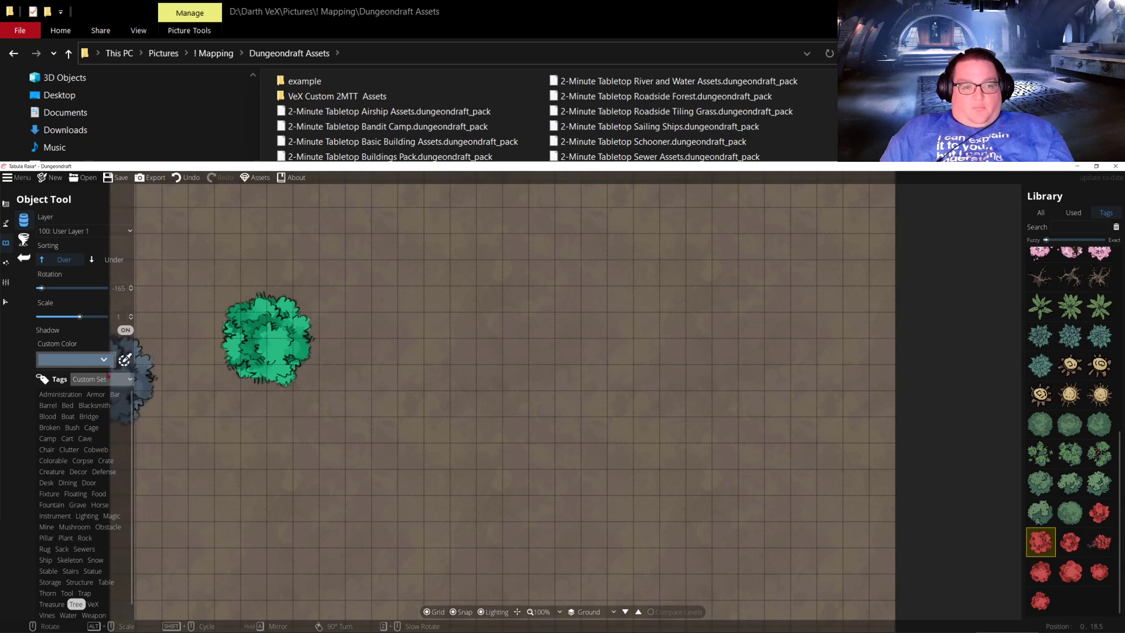
{"action": "left_click", "coordinate": [125, 359]}
{"action": "left_click_drag", "start_coordinate": [135, 426], "coordinate": [141, 372]}
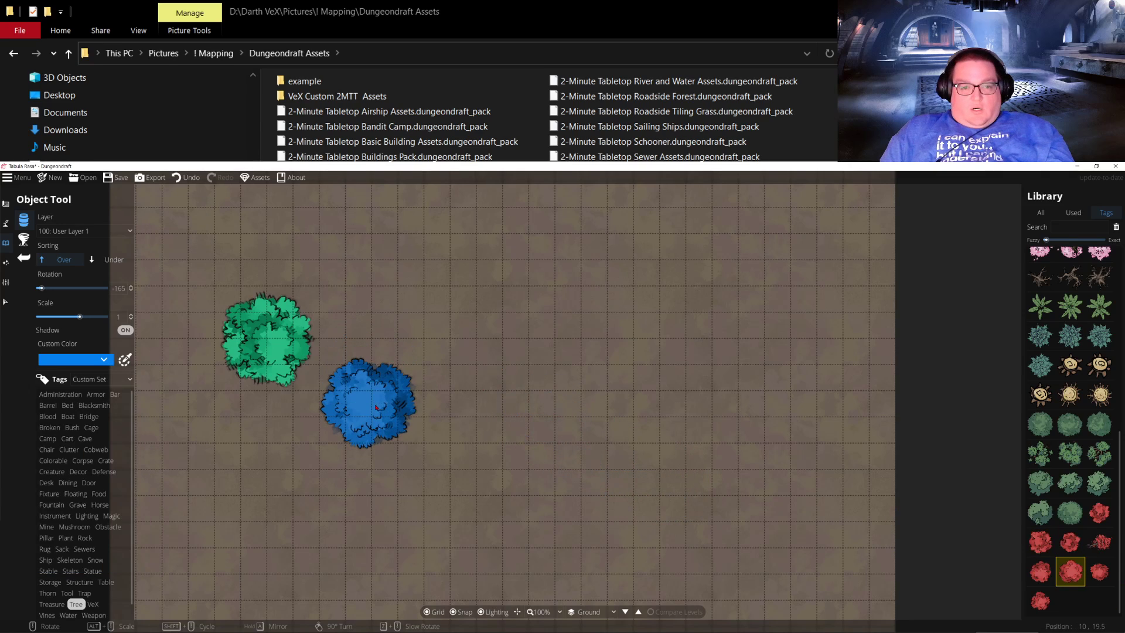
{"action": "left_click", "coordinate": [369, 404]}
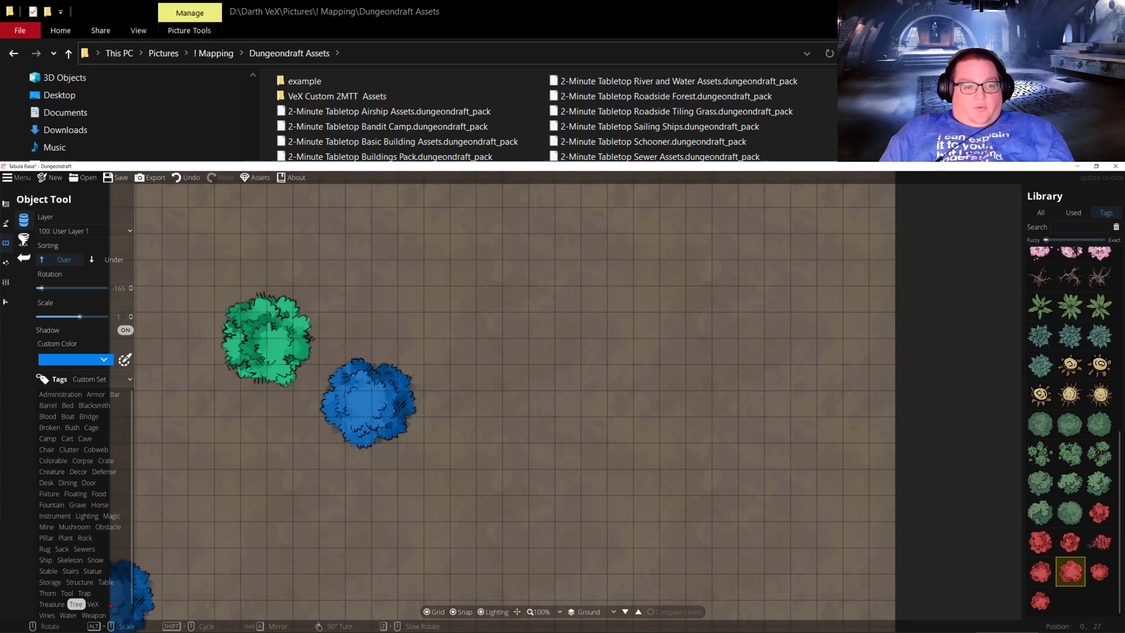
Step: Filter the object library by the VeX tag, pick the wide half-circle rail, and rotate it to 15 degrees
{"action": "left_click", "coordinate": [93, 605]}
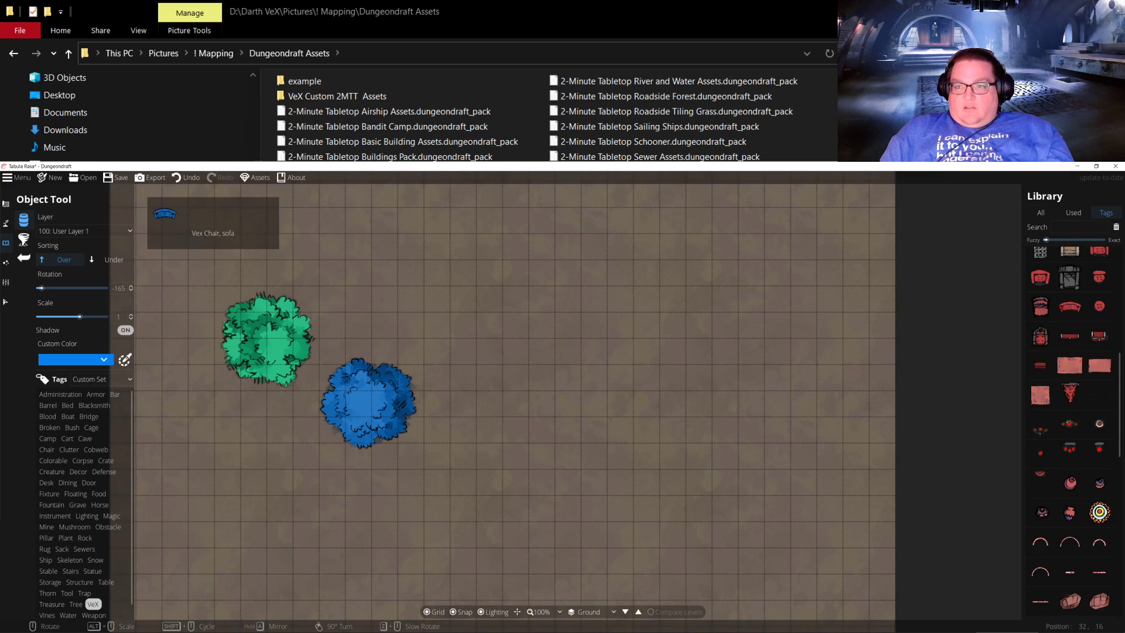
{"action": "scroll", "coordinate": [1070, 431], "scroll_direction": "down", "scroll_amount": 7}
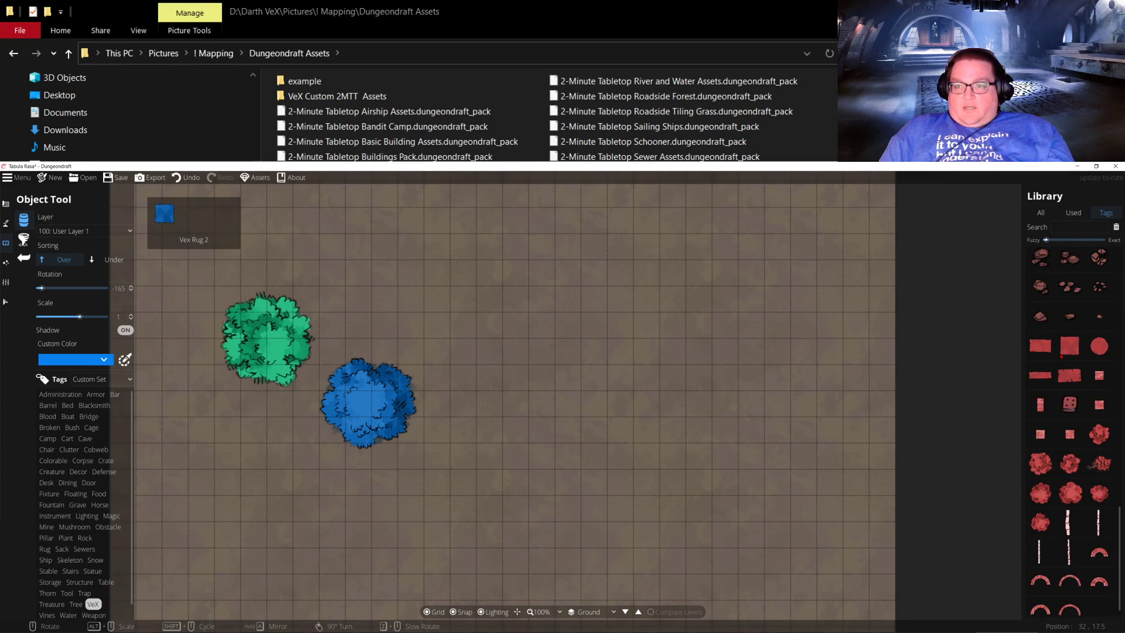
{"action": "scroll", "coordinate": [1070, 352], "scroll_direction": "up", "scroll_amount": 2}
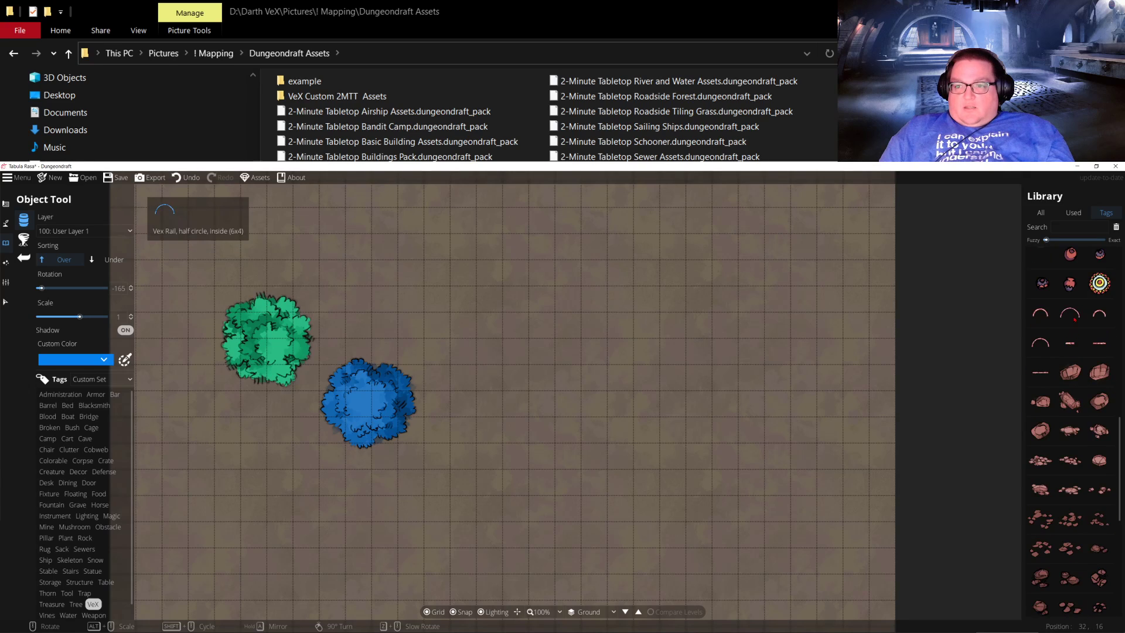
{"action": "left_click", "coordinate": [1070, 312]}
{"action": "scroll", "coordinate": [631, 468], "scroll_direction": "up", "scroll_amount": 9}
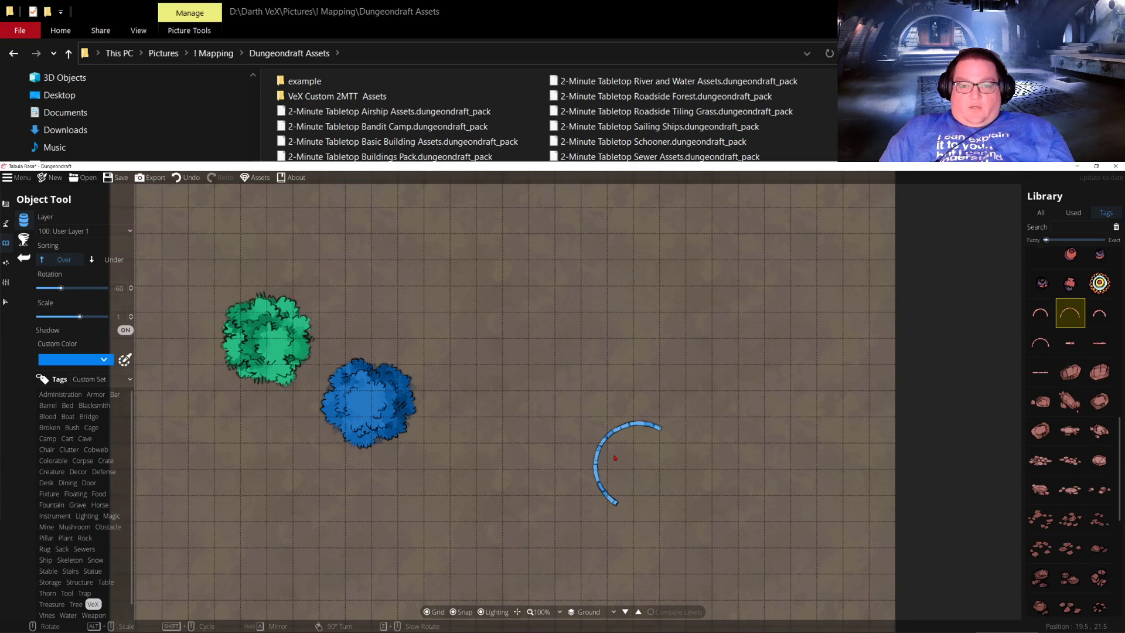
{"action": "scroll", "coordinate": [616, 453], "scroll_direction": "up", "scroll_amount": 1}
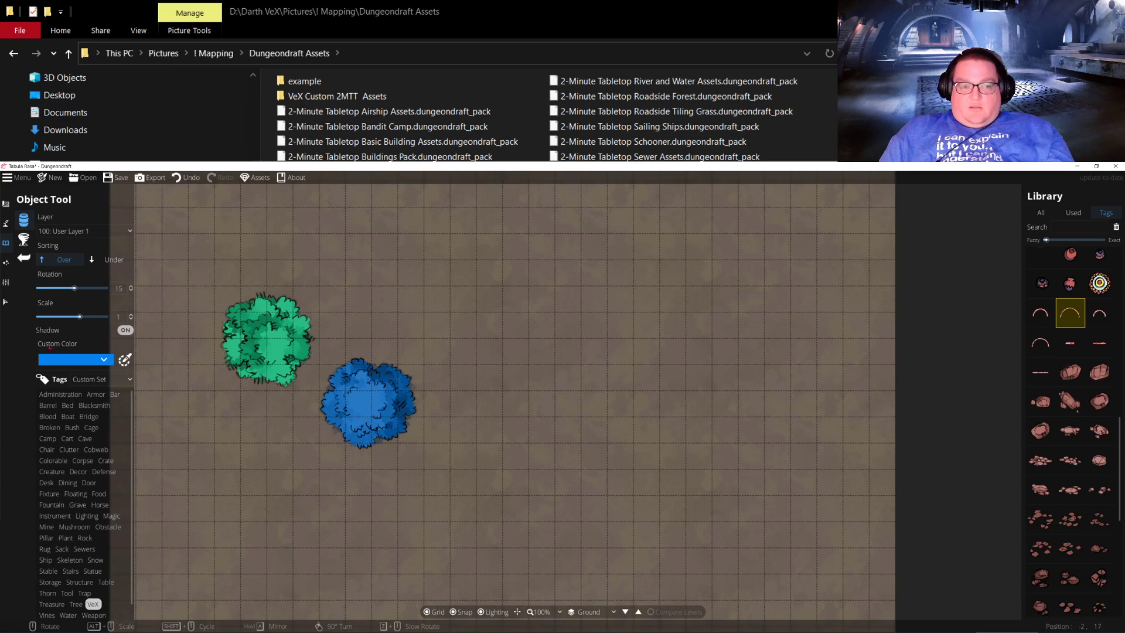
Step: Set the custom color to grey and then dark grey 474242, previewing it on the half-circle rail
{"action": "left_click", "coordinate": [104, 359]}
{"action": "left_click", "coordinate": [91, 436]}
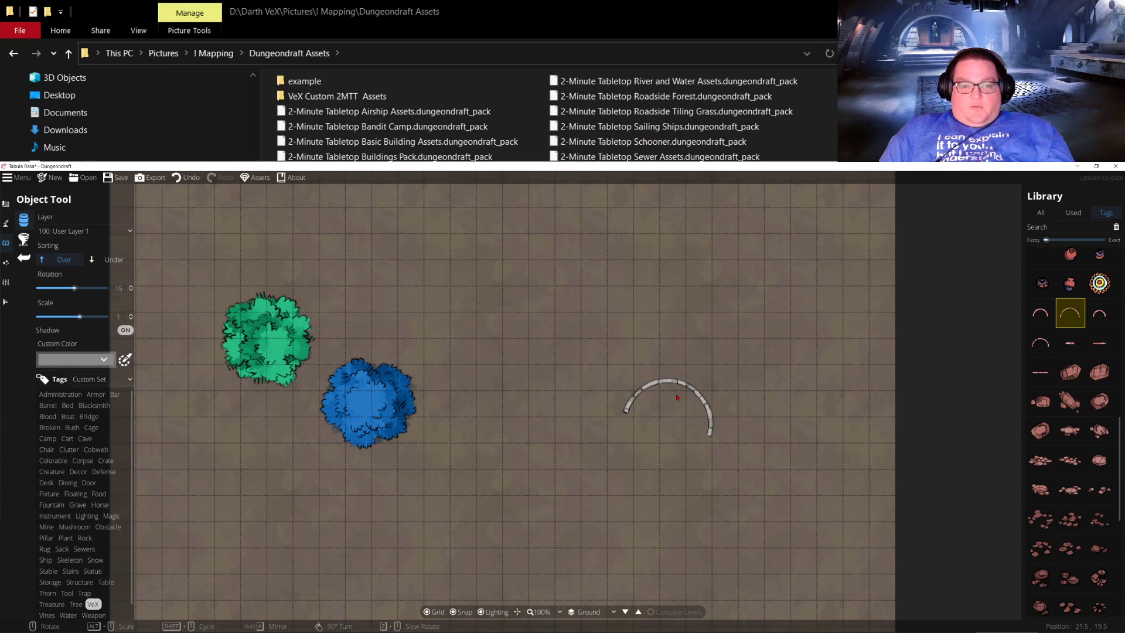
{"action": "left_click", "coordinate": [125, 359]}
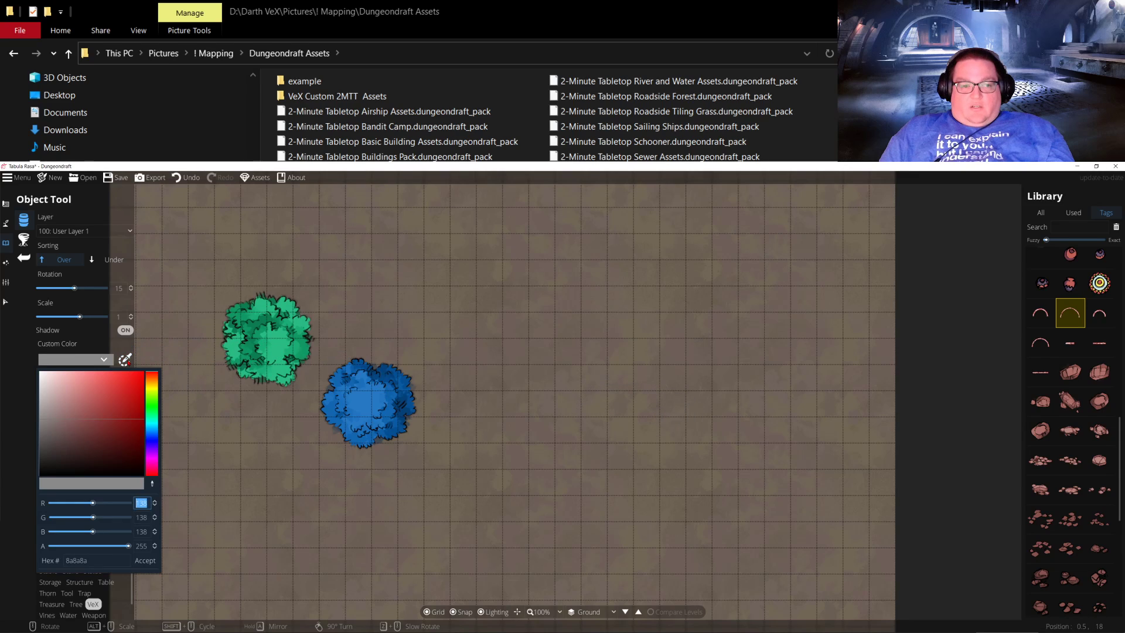
{"action": "left_click_drag", "start_coordinate": [48, 427], "coordinate": [48, 450]}
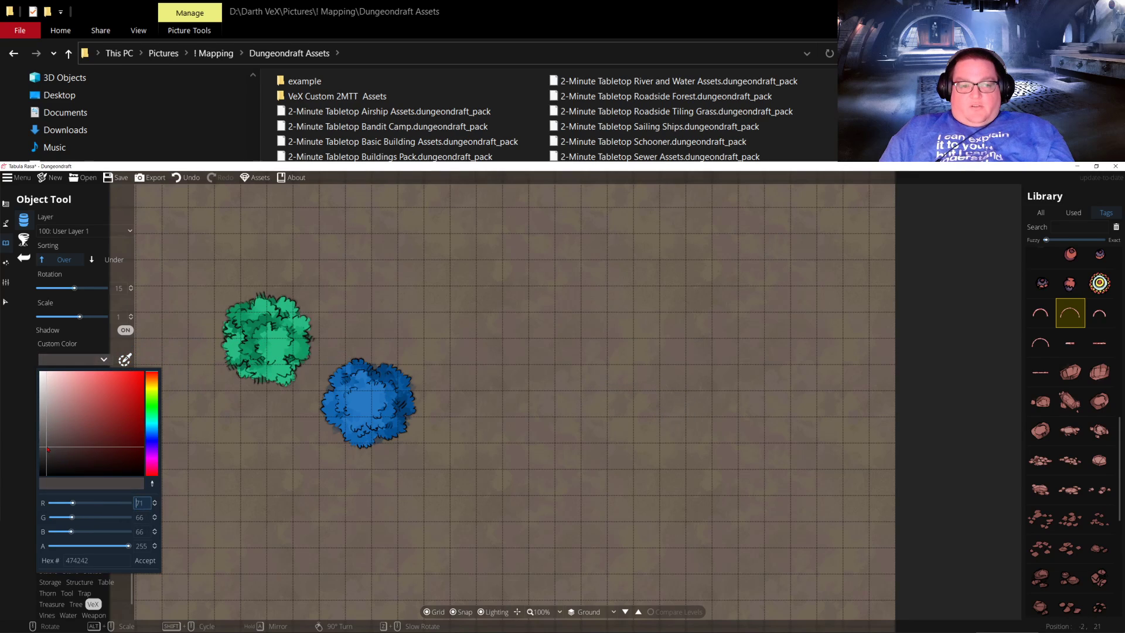
{"action": "left_click", "coordinate": [1074, 321]}
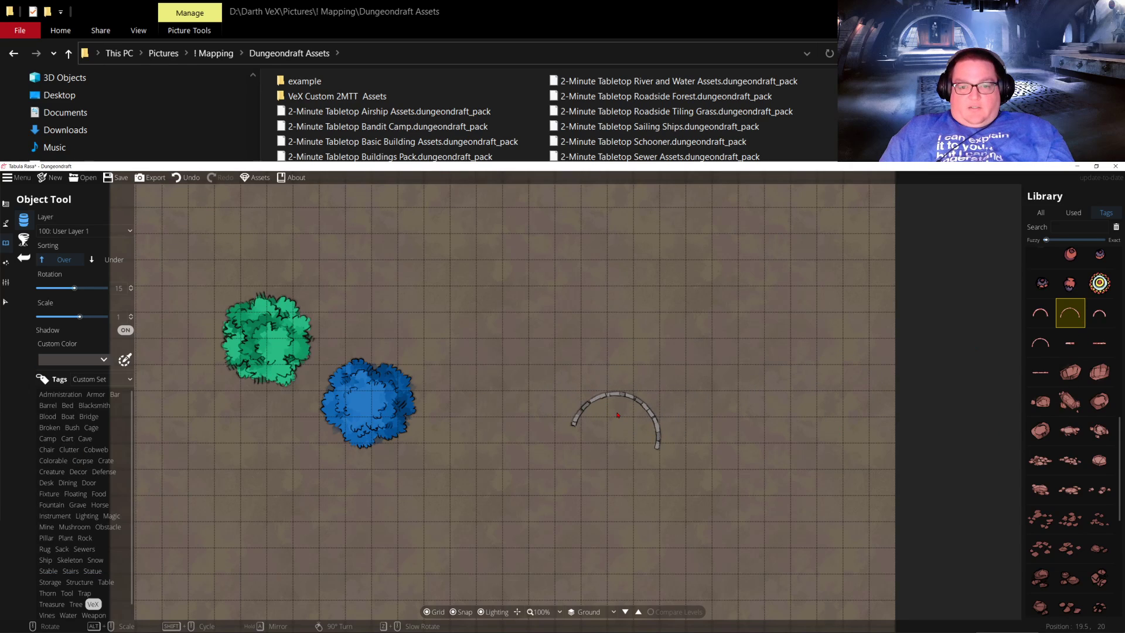
Step: Preview VeX Wall Curb 1 and 2, a curved wall piece, and a small square piece from the VeX assets
{"action": "scroll", "coordinate": [1062, 497], "scroll_direction": "down", "scroll_amount": 5}
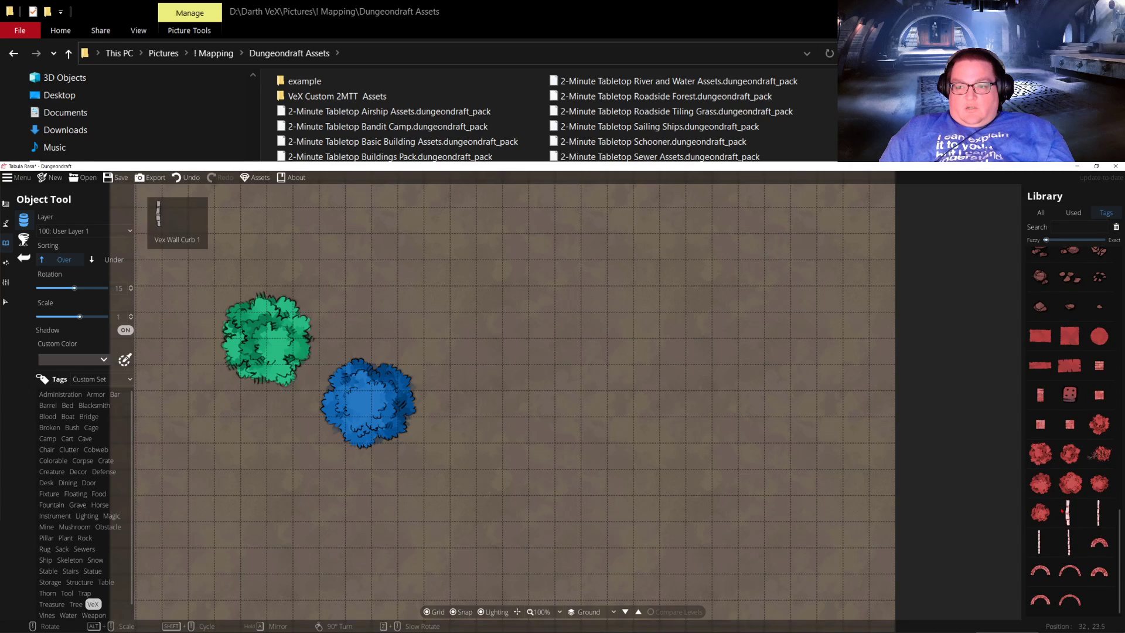
{"action": "left_click", "coordinate": [1069, 512]}
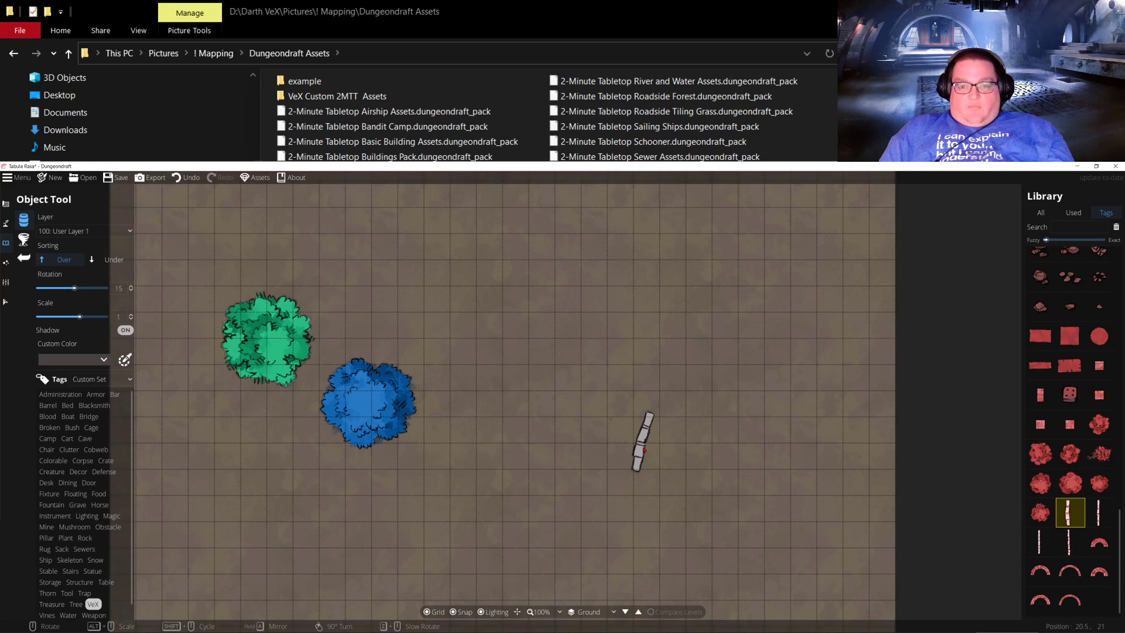
{"action": "left_click", "coordinate": [1063, 548]}
{"action": "left_click", "coordinate": [1100, 513]}
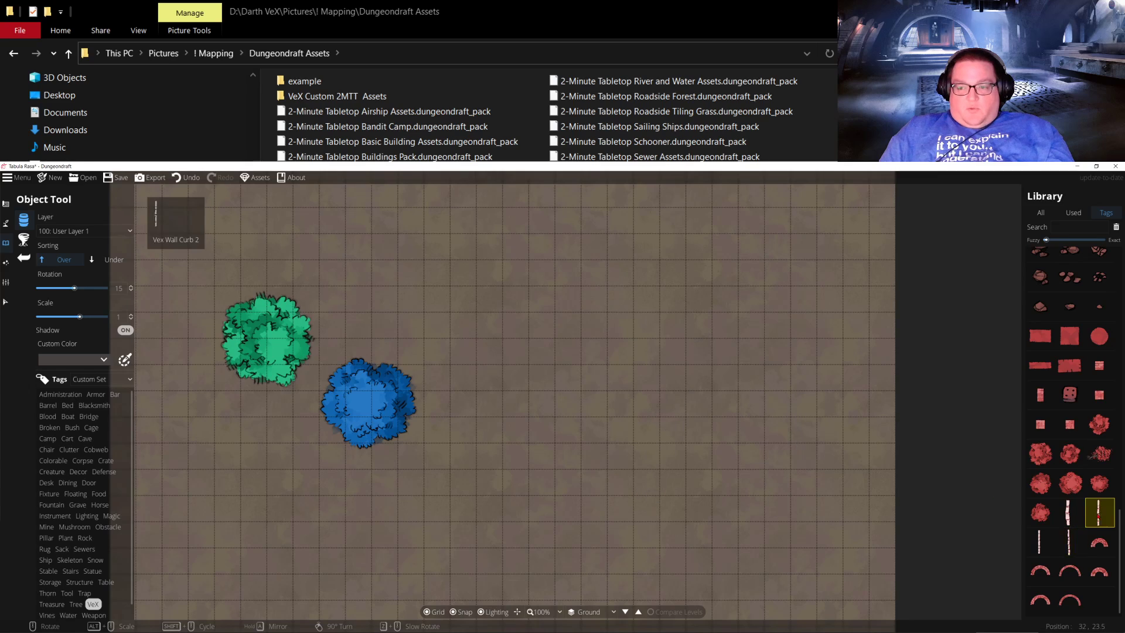
{"action": "left_click", "coordinate": [1070, 600]}
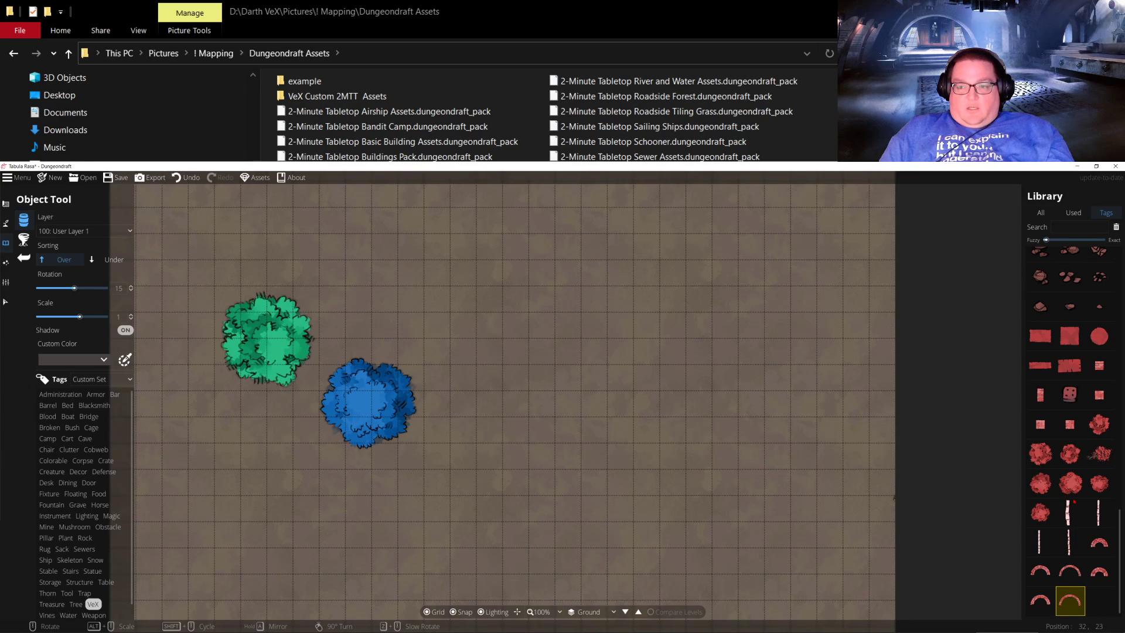
{"action": "scroll", "coordinate": [1064, 499], "scroll_direction": "up", "scroll_amount": 2}
{"action": "left_click", "coordinate": [1069, 514]}
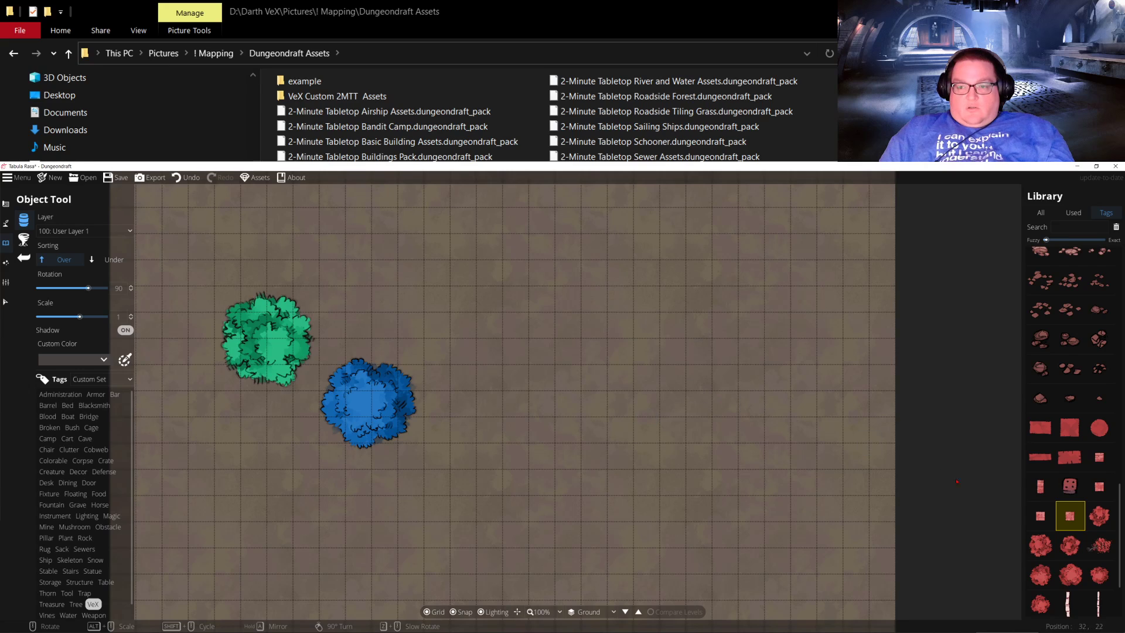
Step: Pick the small rectangular brick piece and try it on the map rotated to -15 degrees and scaled to 2.1
{"action": "left_click", "coordinate": [1041, 487]}
{"action": "scroll", "coordinate": [545, 399], "scroll_direction": "up", "scroll_amount": 5}
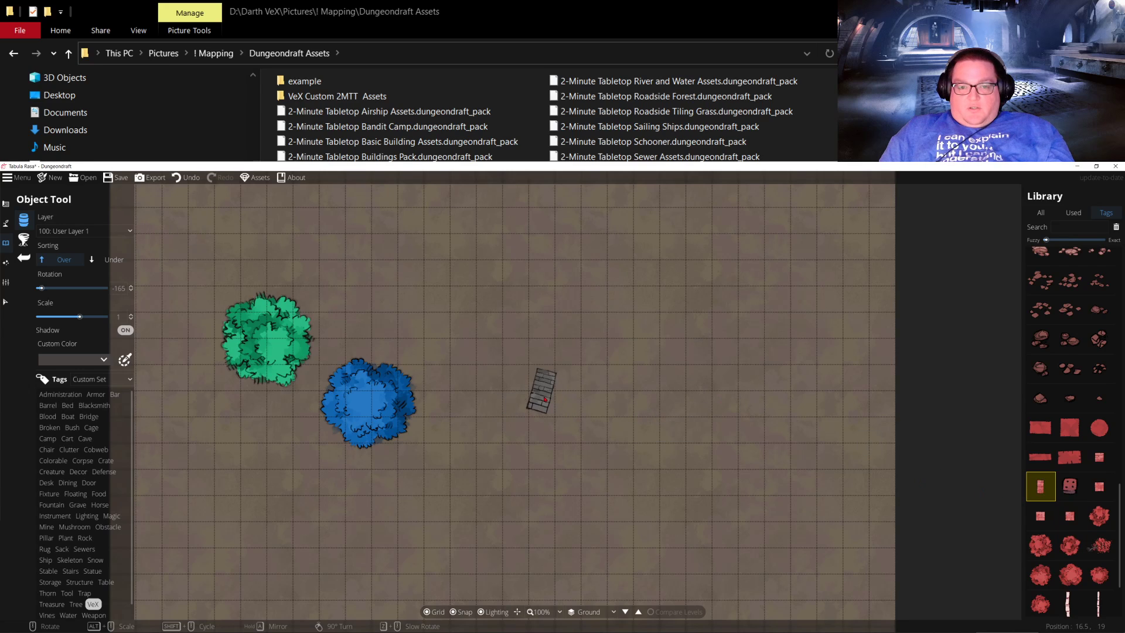
{"action": "scroll", "coordinate": [544, 399], "scroll_direction": "up", "scroll_amount": 4}
{"action": "scroll", "coordinate": [544, 399], "scroll_direction": "up", "scroll_amount": 4, "text": "ctrl"}
{"action": "scroll", "coordinate": [545, 398], "scroll_direction": "down", "scroll_amount": 3, "text": "ctrl"}
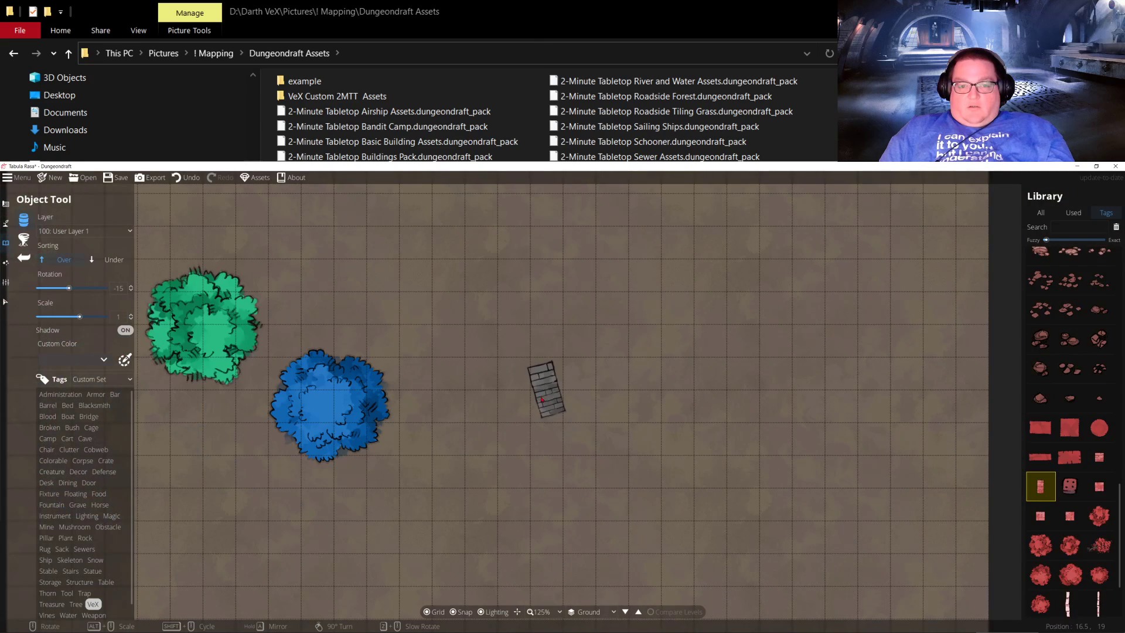
{"action": "scroll", "coordinate": [548, 398], "scroll_direction": "up", "scroll_amount": 2, "text": "alt"}
{"action": "scroll", "coordinate": [548, 397], "scroll_direction": "up", "scroll_amount": 6, "text": "alt"}
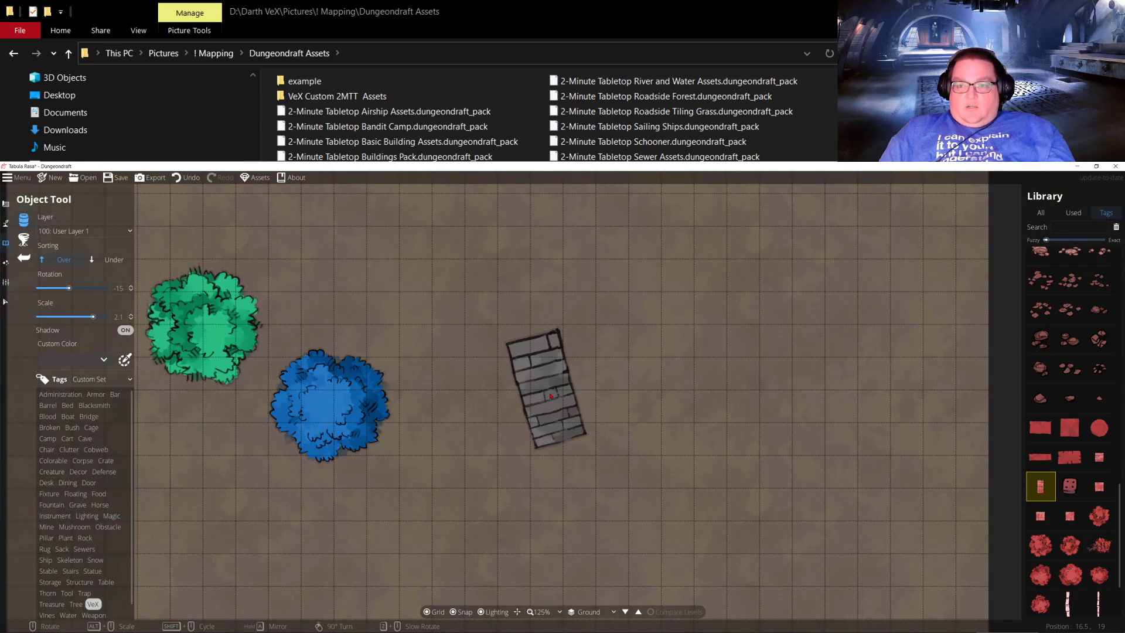
Step: Find the hoofprint trail among the VeX assets and preview it on the map at scale 1
{"action": "scroll", "coordinate": [1070, 431], "scroll_direction": "up", "scroll_amount": 5}
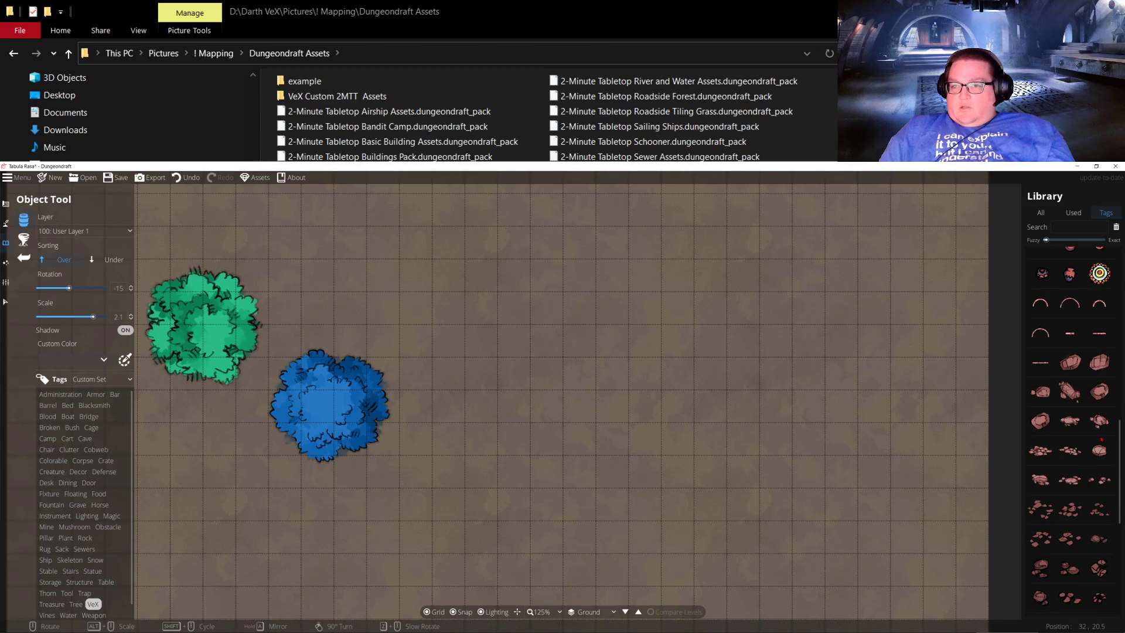
{"action": "scroll", "coordinate": [1101, 439], "scroll_direction": "up", "scroll_amount": 5}
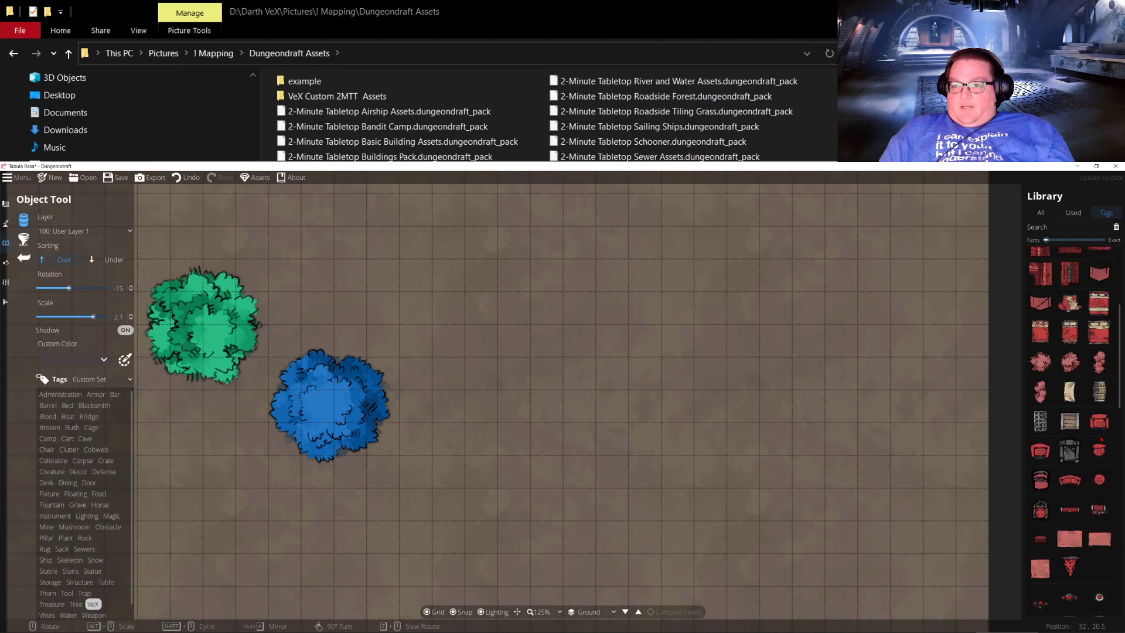
{"action": "scroll", "coordinate": [1101, 439], "scroll_direction": "down", "scroll_amount": 5}
{"action": "left_click", "coordinate": [1101, 476]}
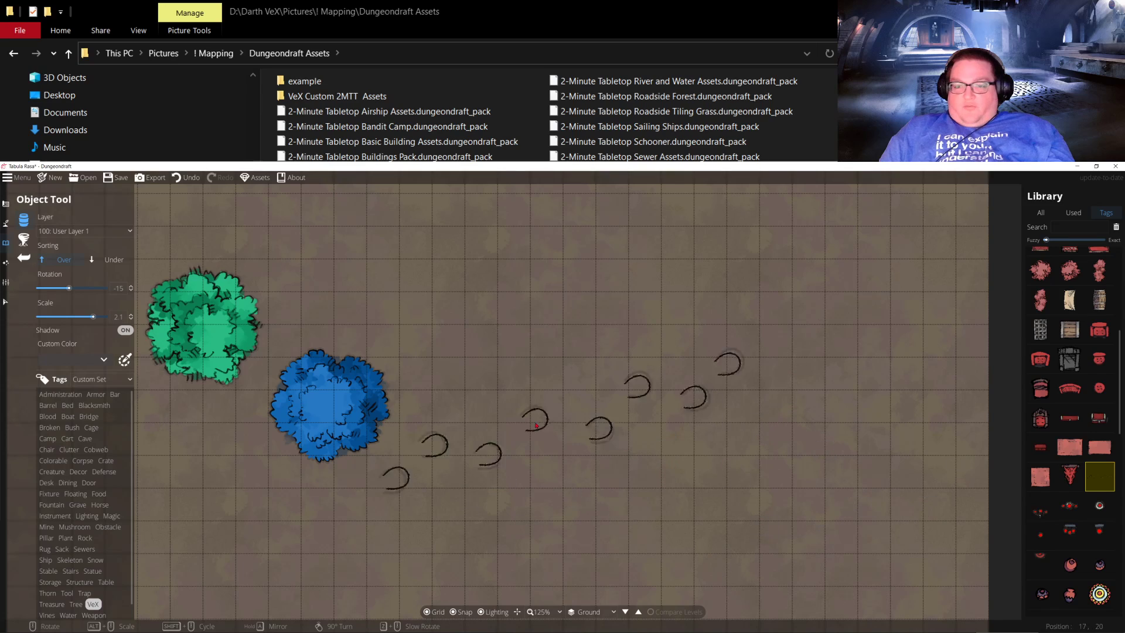
{"action": "scroll", "coordinate": [606, 425], "scroll_direction": "down", "scroll_amount": 2}
{"action": "scroll", "coordinate": [606, 425], "scroll_direction": "down", "scroll_amount": 6, "text": "alt"}
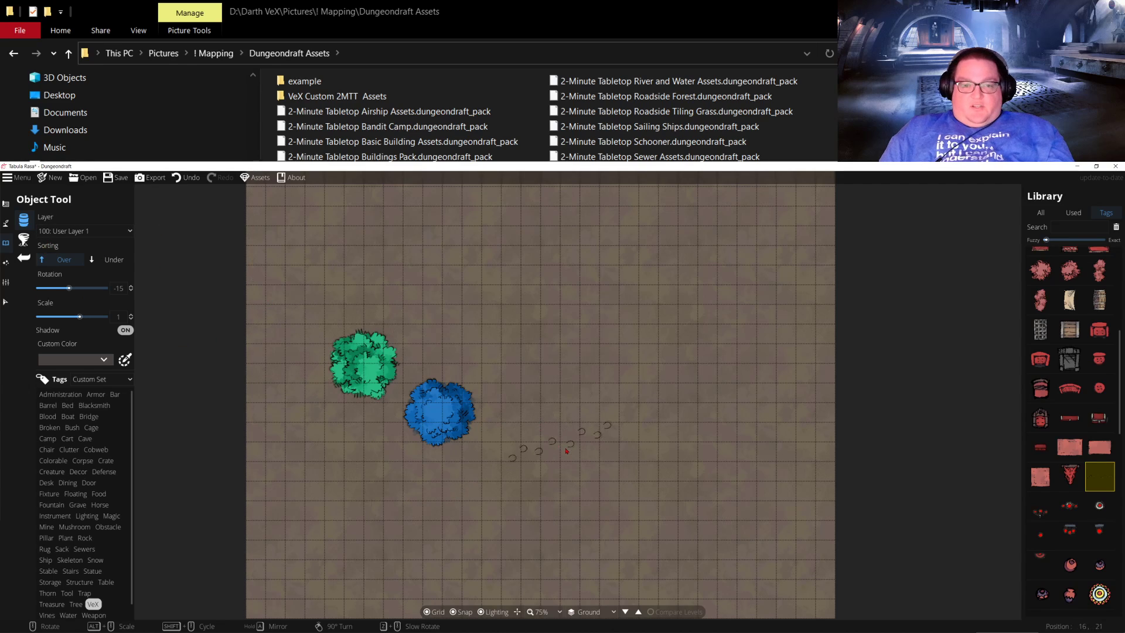
Step: Examine the pots, chests, rugs, bushes, cargo items and ruby roofs among the VeX-tagged assets
{"action": "scroll", "coordinate": [567, 450], "scroll_direction": "down", "scroll_amount": 1, "text": "shift"}
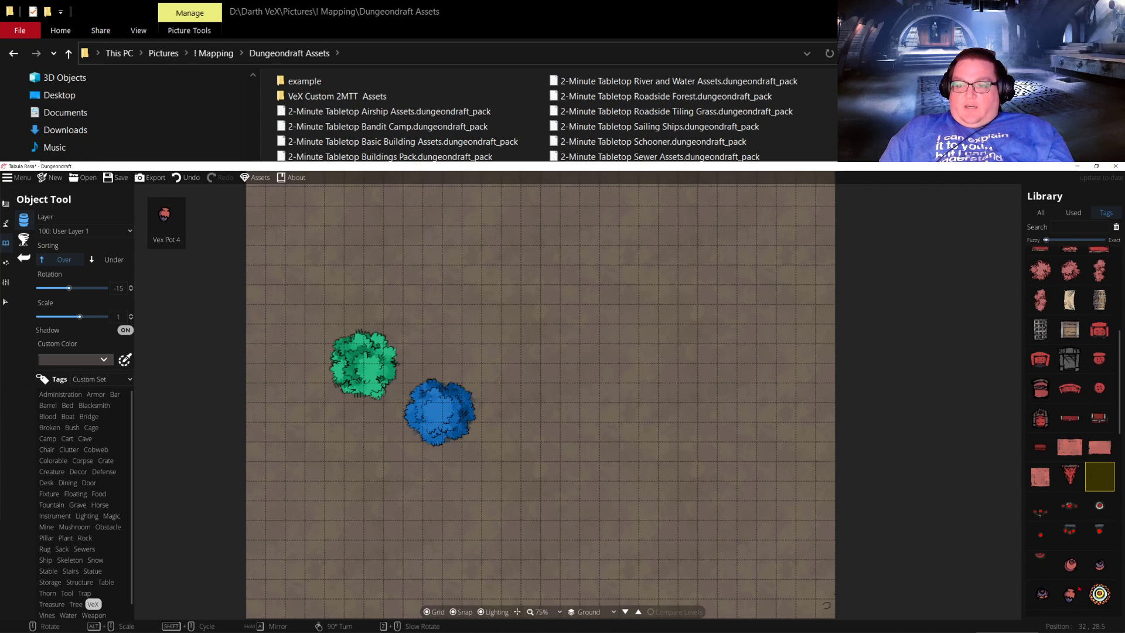
{"action": "scroll", "coordinate": [826, 605], "scroll_direction": "down", "scroll_amount": 3, "text": "shift"}
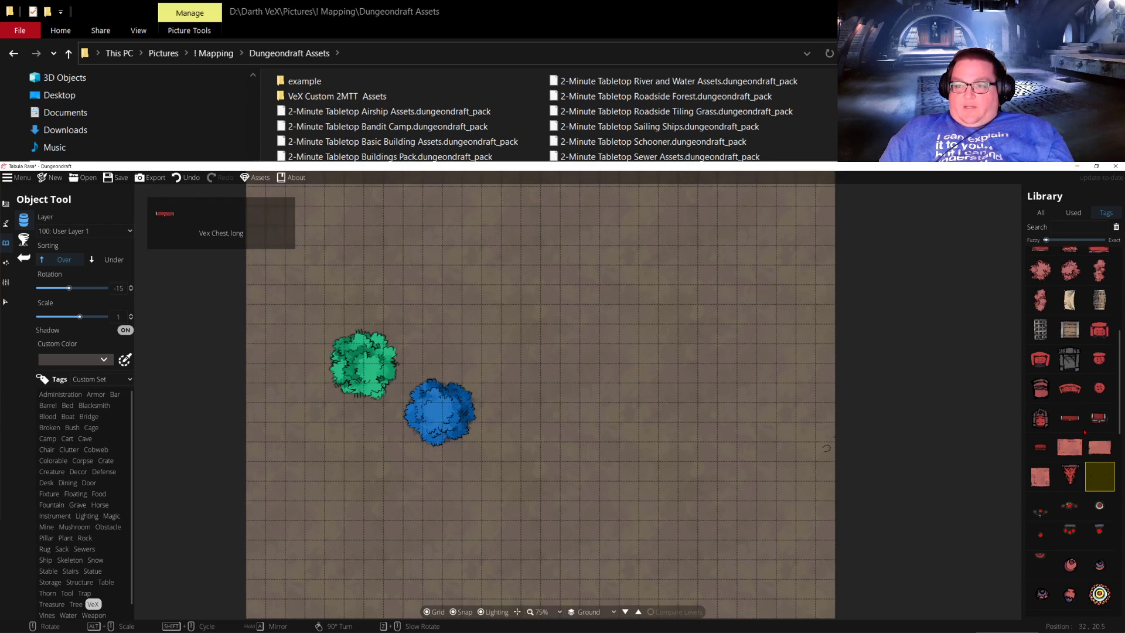
{"action": "scroll", "coordinate": [826, 439], "scroll_direction": "down", "scroll_amount": 4, "text": "shift"}
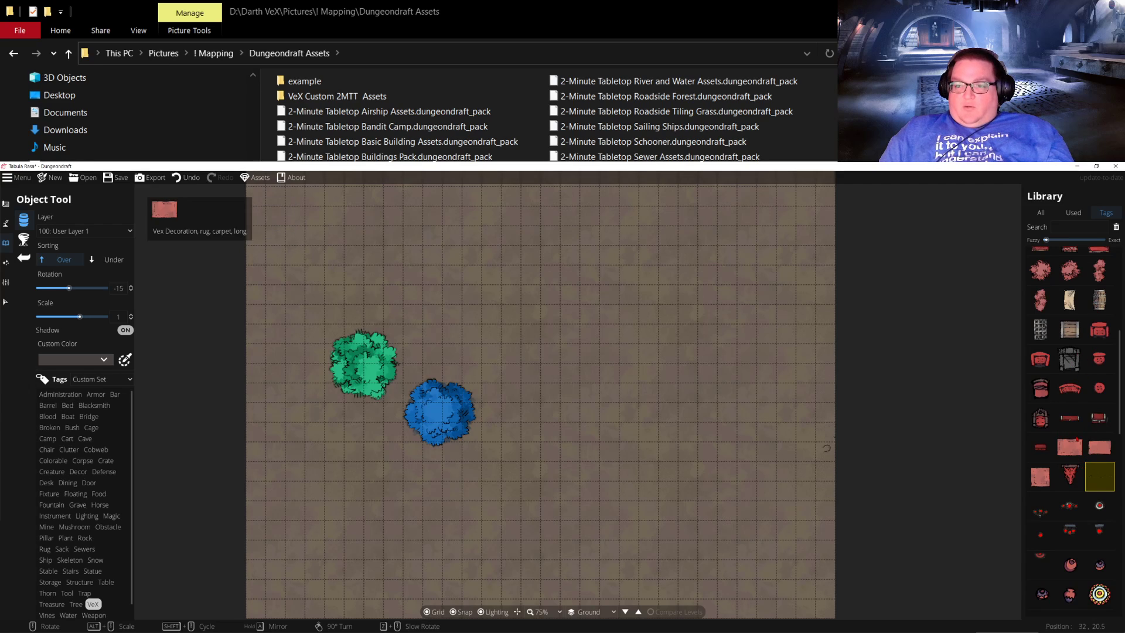
{"action": "scroll", "coordinate": [826, 399], "scroll_direction": "up", "scroll_amount": 2, "text": "shift"}
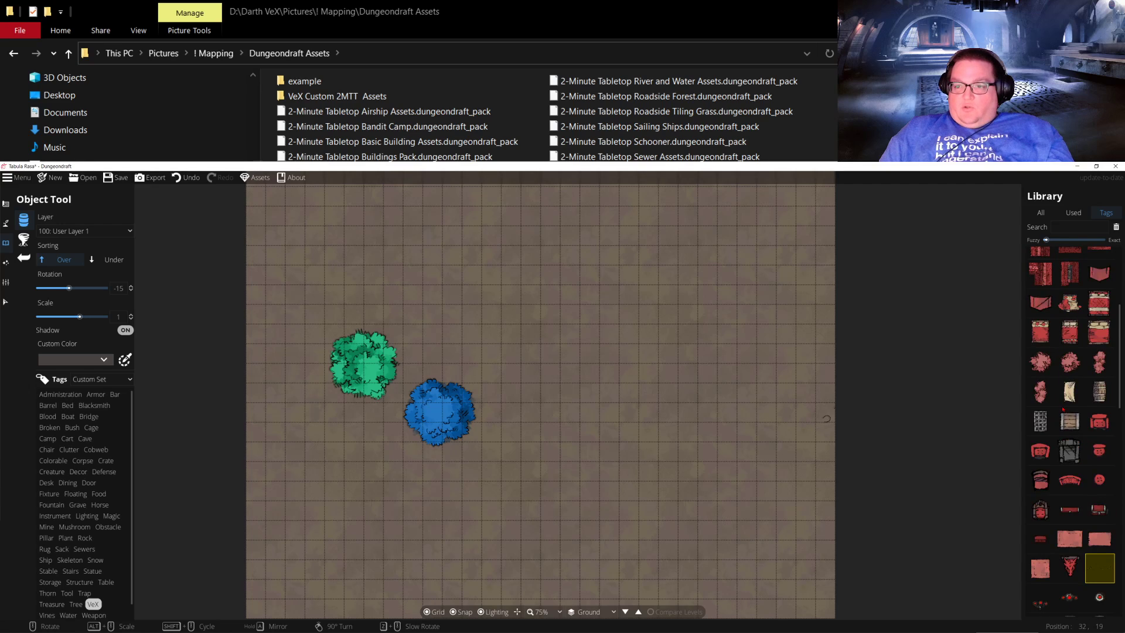
{"action": "scroll", "coordinate": [827, 418], "scroll_direction": "down", "scroll_amount": 1, "text": "shift"}
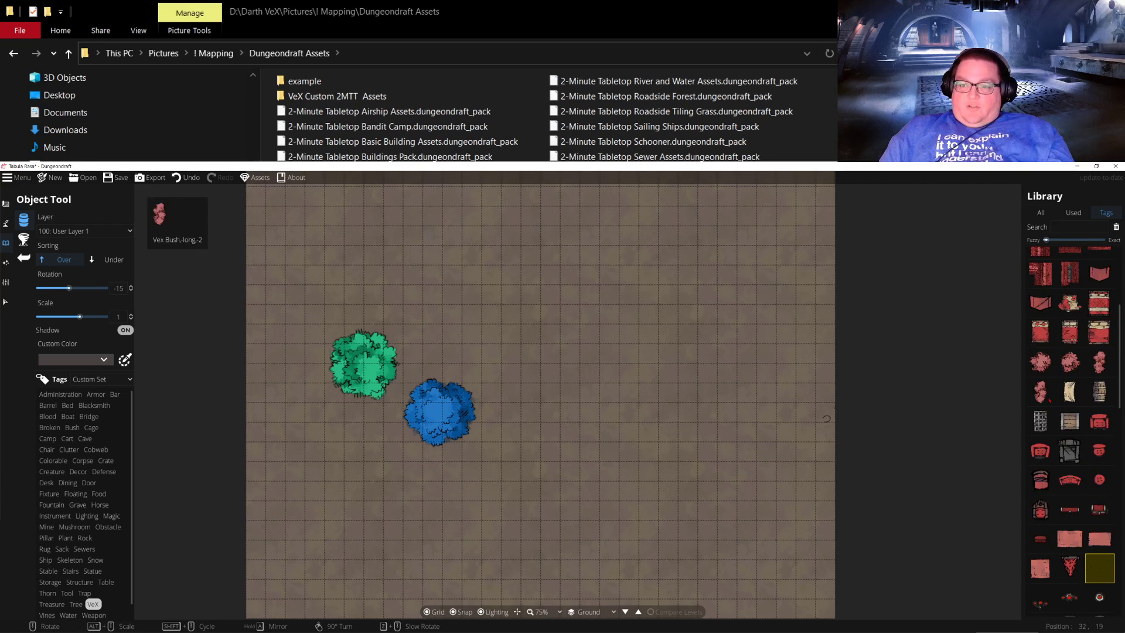
{"action": "scroll", "coordinate": [826, 438], "scroll_direction": "down", "scroll_amount": 1, "text": "shift"}
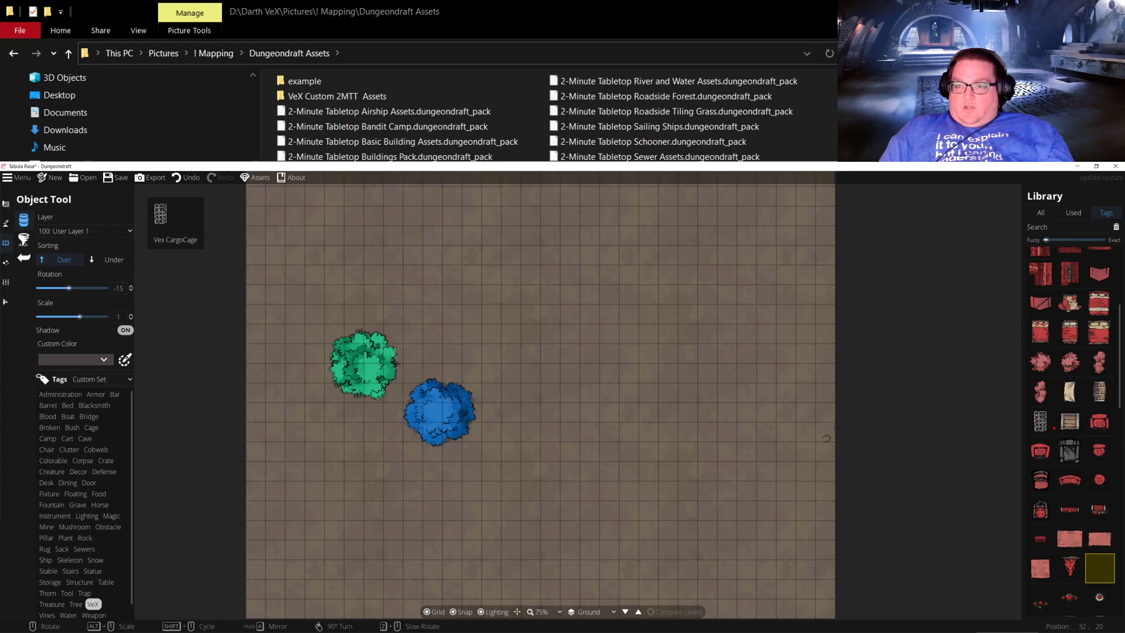
{"action": "scroll", "coordinate": [826, 458], "scroll_direction": "down", "scroll_amount": 1, "text": "shift"}
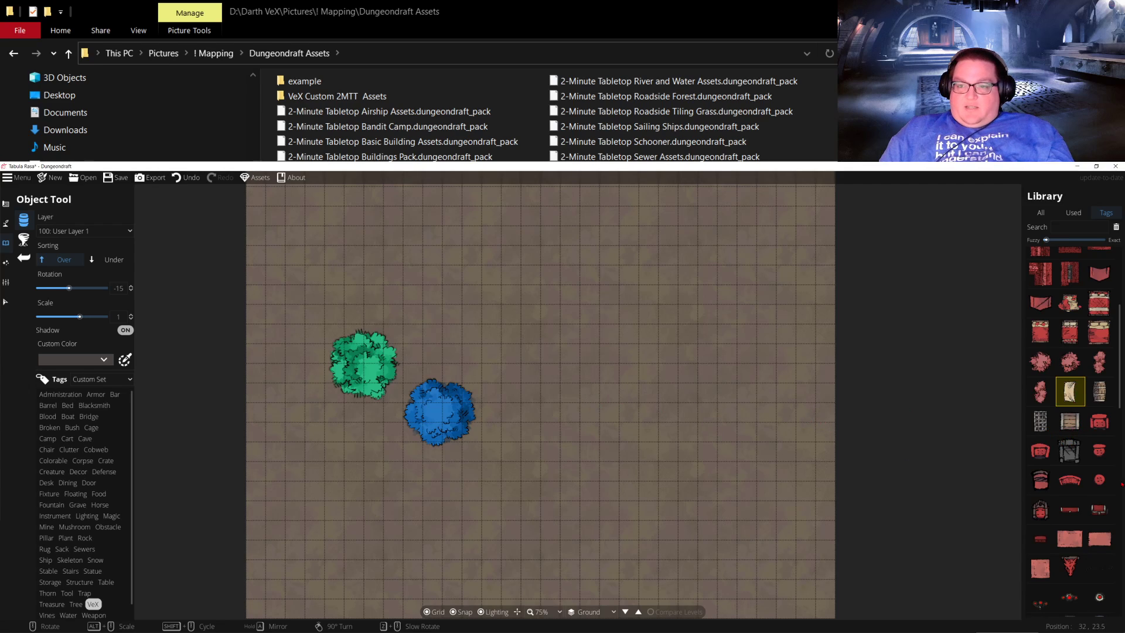
{"action": "scroll", "coordinate": [706, 437], "scroll_direction": "up", "scroll_amount": 3, "text": "shift"}
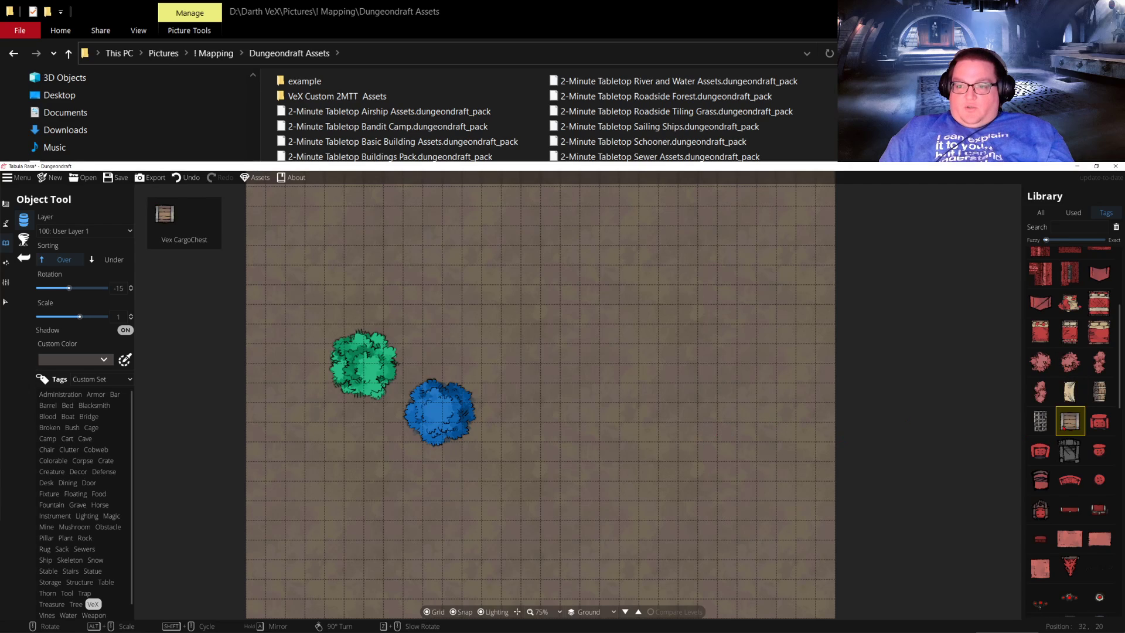
{"action": "scroll", "coordinate": [1063, 427], "scroll_direction": "up", "scroll_amount": 3}
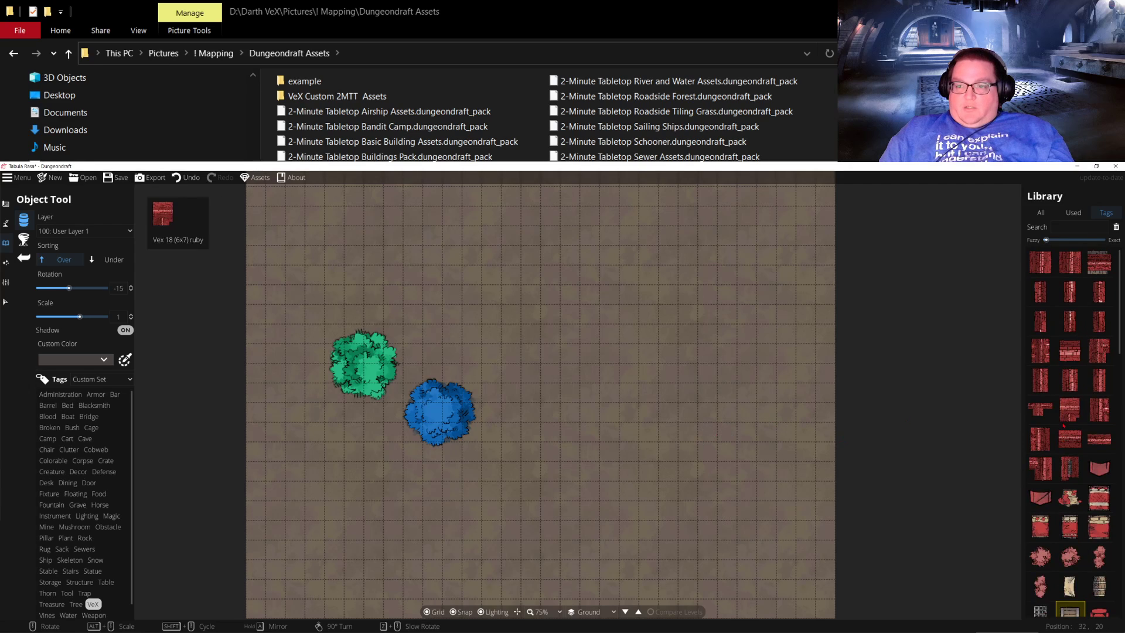
Step: Place the first VeX roof at 0 degrees and 1.7 scale, and set the second roof variant flush against its right side
{"action": "left_click", "coordinate": [1041, 262]}
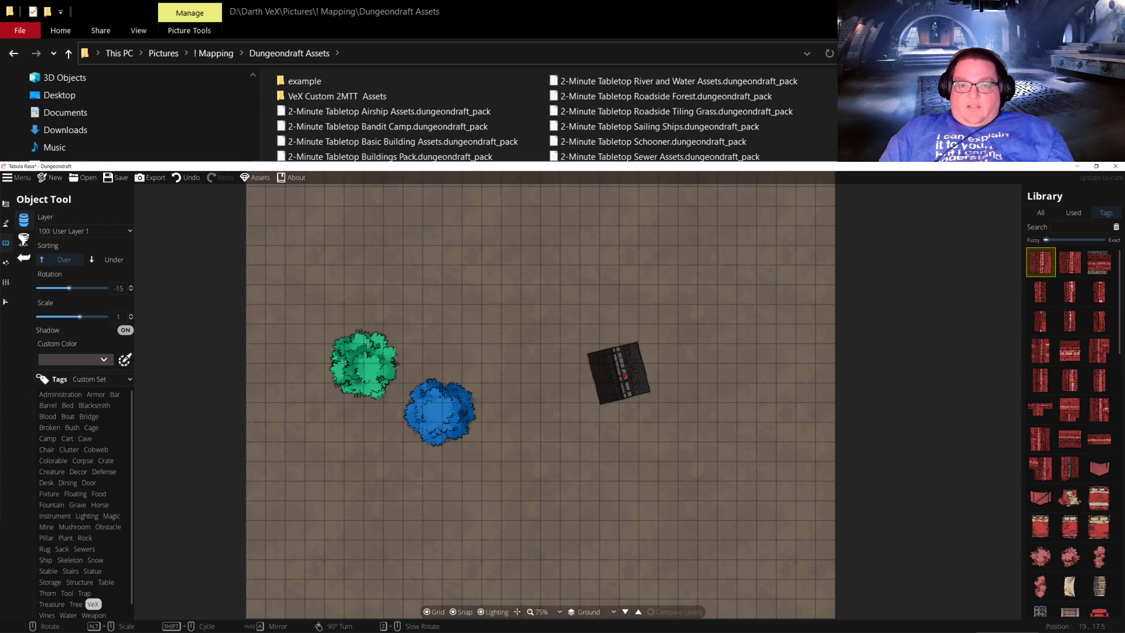
{"action": "scroll", "coordinate": [623, 368], "scroll_direction": "down", "scroll_amount": 1}
{"action": "scroll", "coordinate": [639, 363], "scroll_direction": "up", "scroll_amount": 7, "text": "alt"}
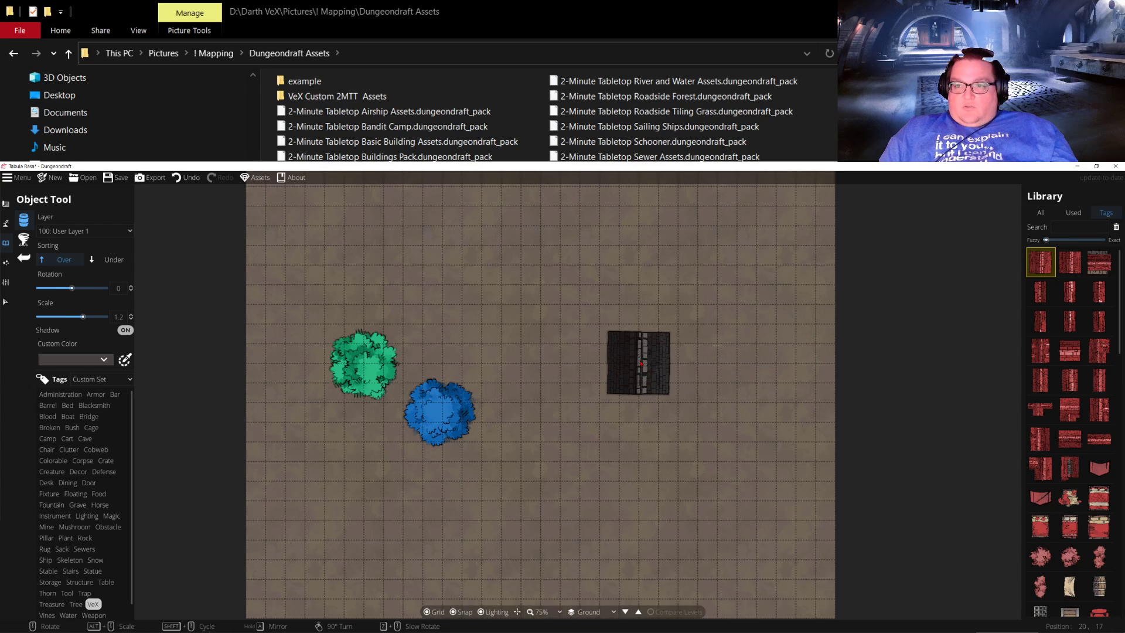
{"action": "scroll", "coordinate": [641, 364], "scroll_direction": "up", "scroll_amount": 6, "text": "ctrl"}
{"action": "scroll", "coordinate": [587, 332], "scroll_direction": "down", "scroll_amount": 2, "text": "ctrl"}
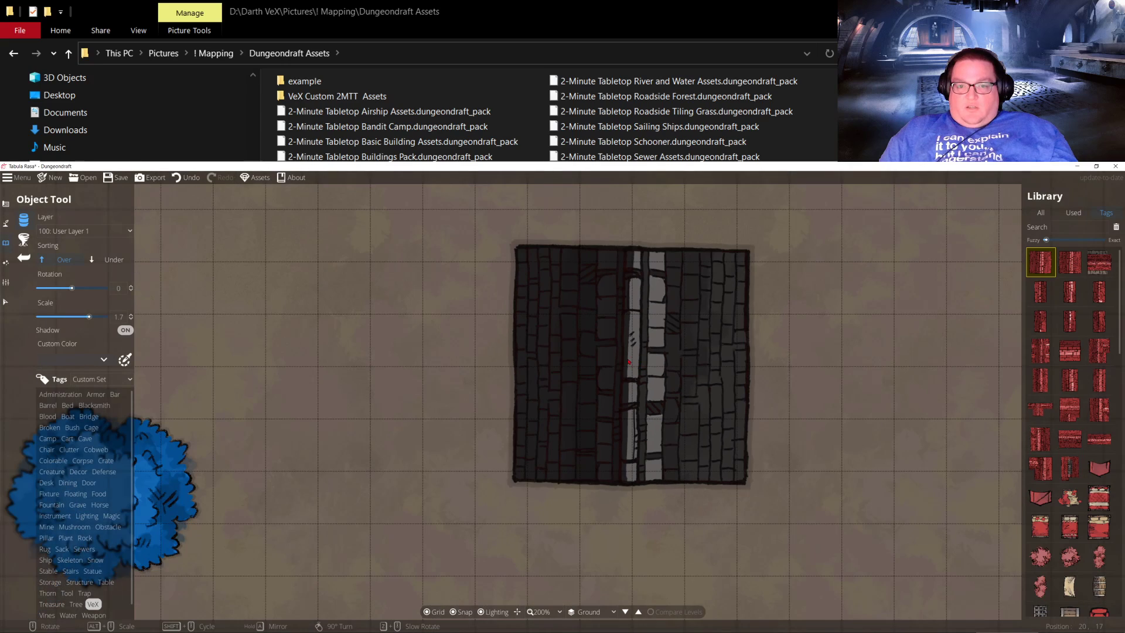
{"action": "left_click", "coordinate": [587, 332]}
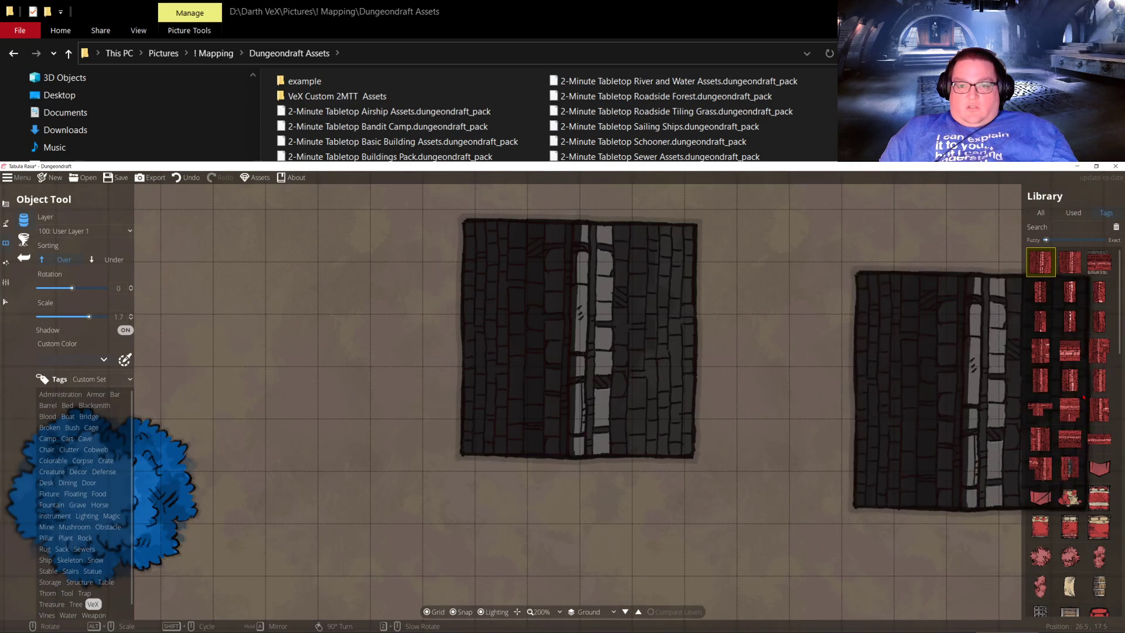
{"action": "left_click", "coordinate": [1070, 261]}
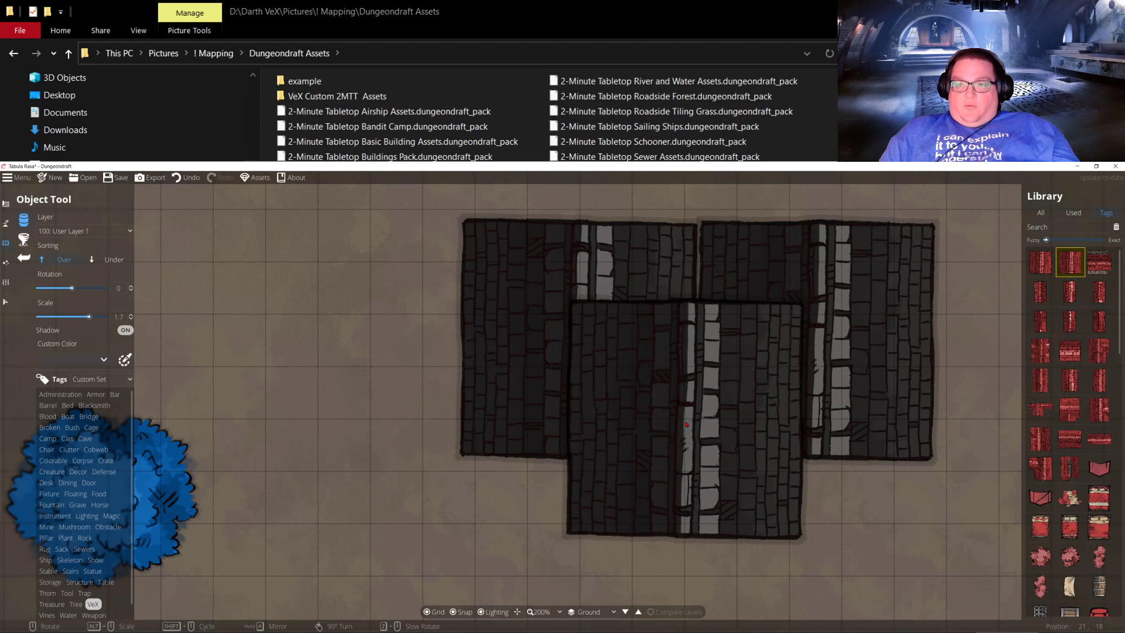
Step: Set the roof's custom color to the rose-red swatch and place two copies side by side flush below the dark roofs
{"action": "scroll", "coordinate": [680, 430], "scroll_direction": "down", "scroll_amount": 5}
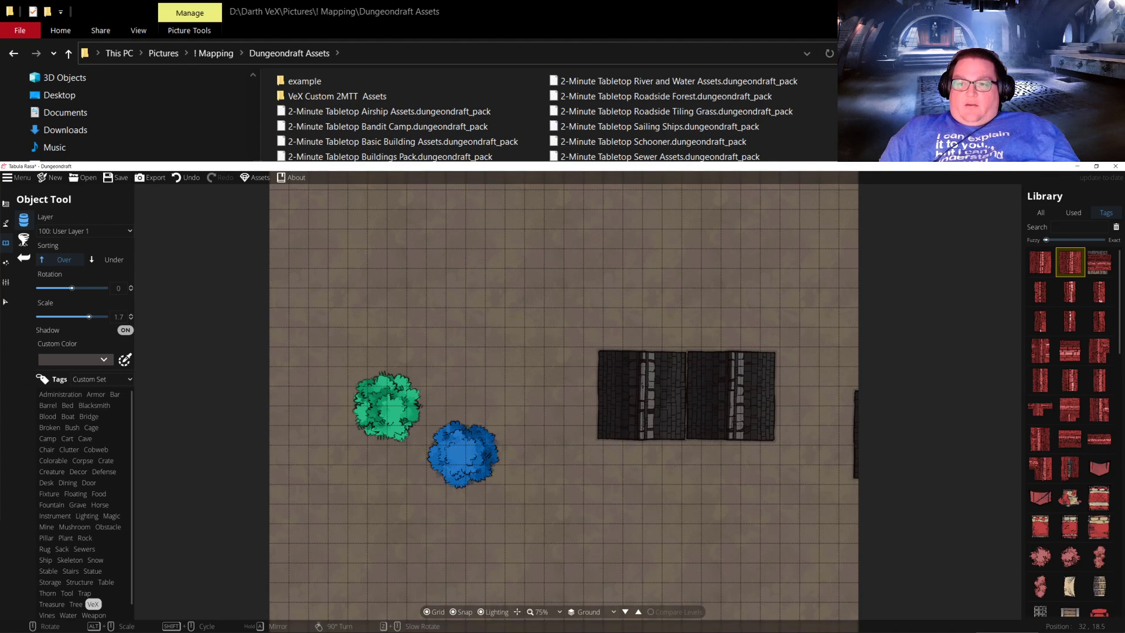
{"action": "scroll", "coordinate": [1070, 433], "scroll_direction": "down", "scroll_amount": 5}
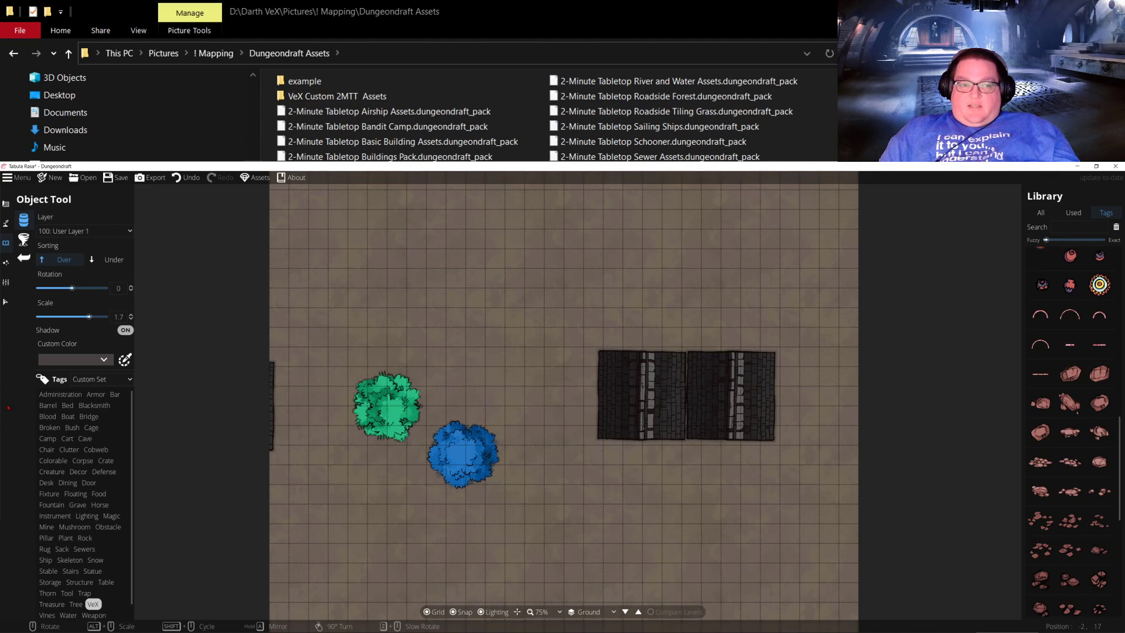
{"action": "left_click", "coordinate": [73, 359]}
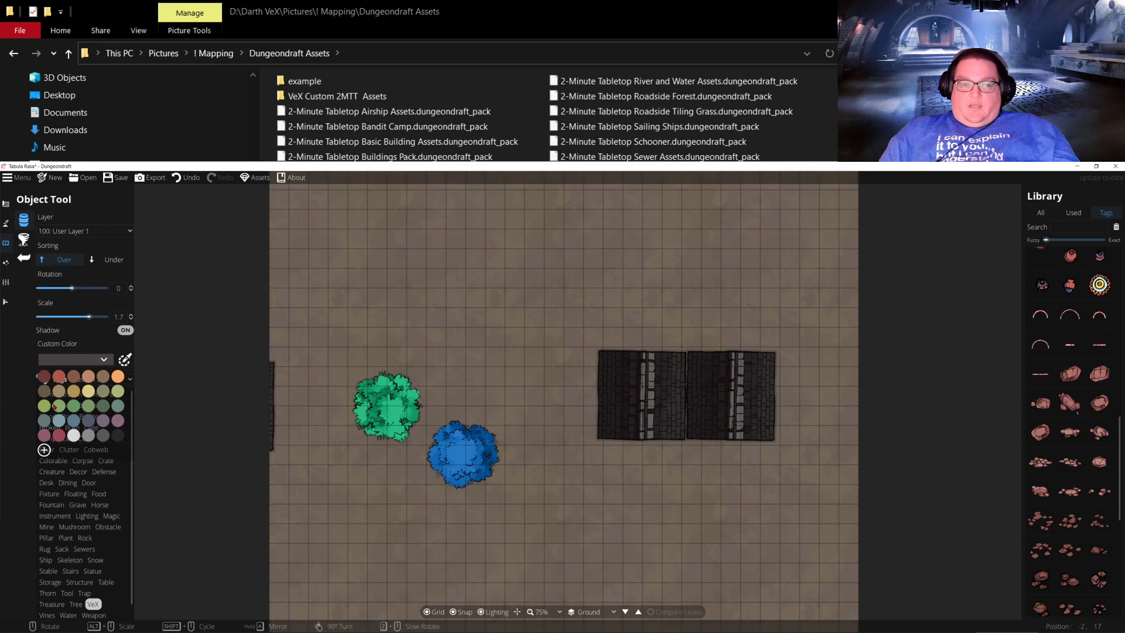
{"action": "left_click", "coordinate": [60, 435]}
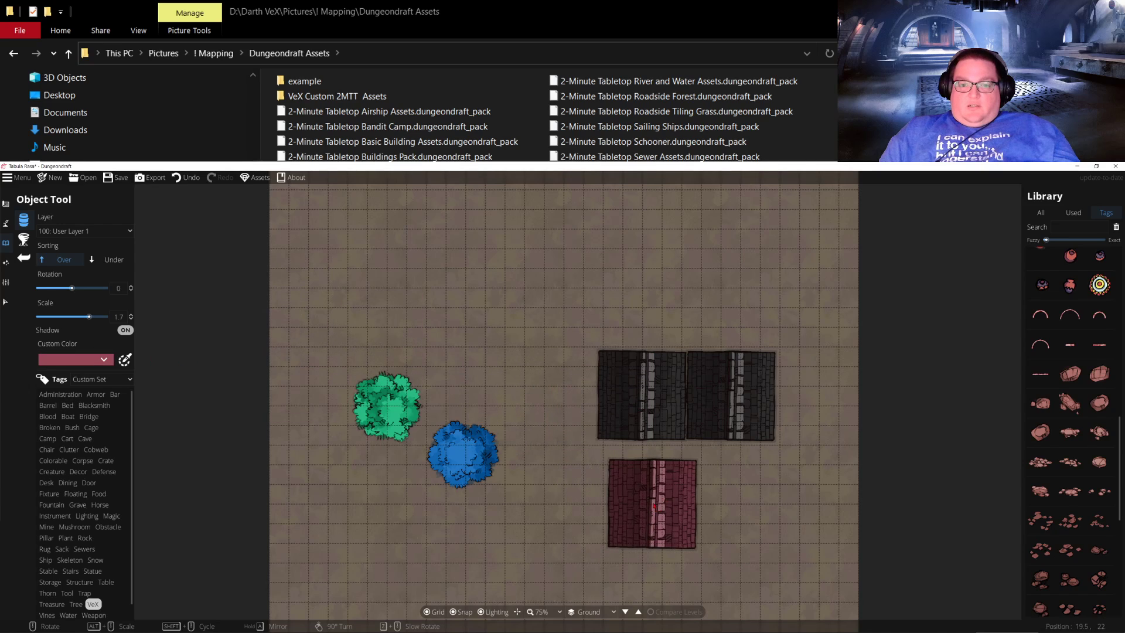
{"action": "left_click", "coordinate": [641, 491]}
{"action": "left_click", "coordinate": [731, 491]}
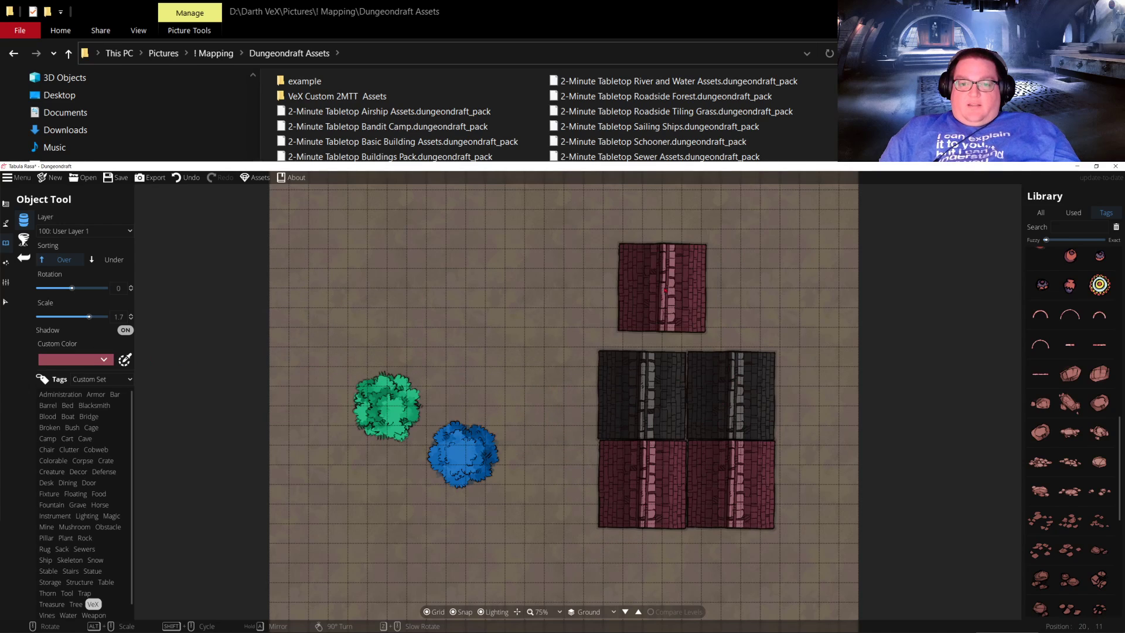
Step: Place two more rose-red roofs flush above the dark pair and one centered over the seam between the dark roofs
{"action": "left_click", "coordinate": [642, 310]}
{"action": "left_click", "coordinate": [731, 307]}
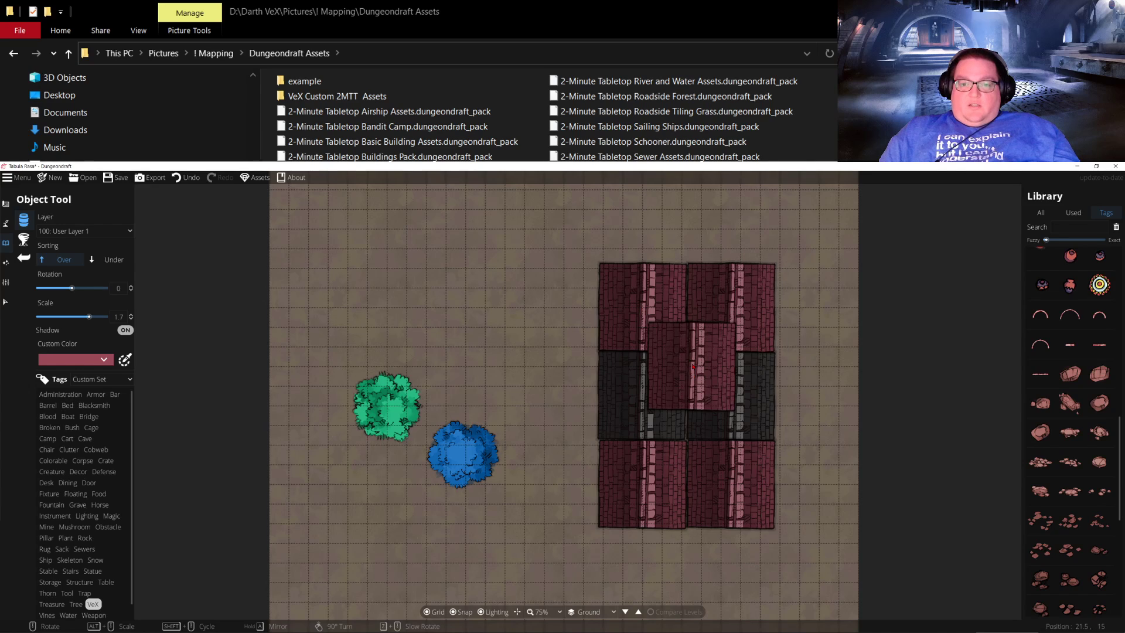
{"action": "left_click", "coordinate": [690, 399]}
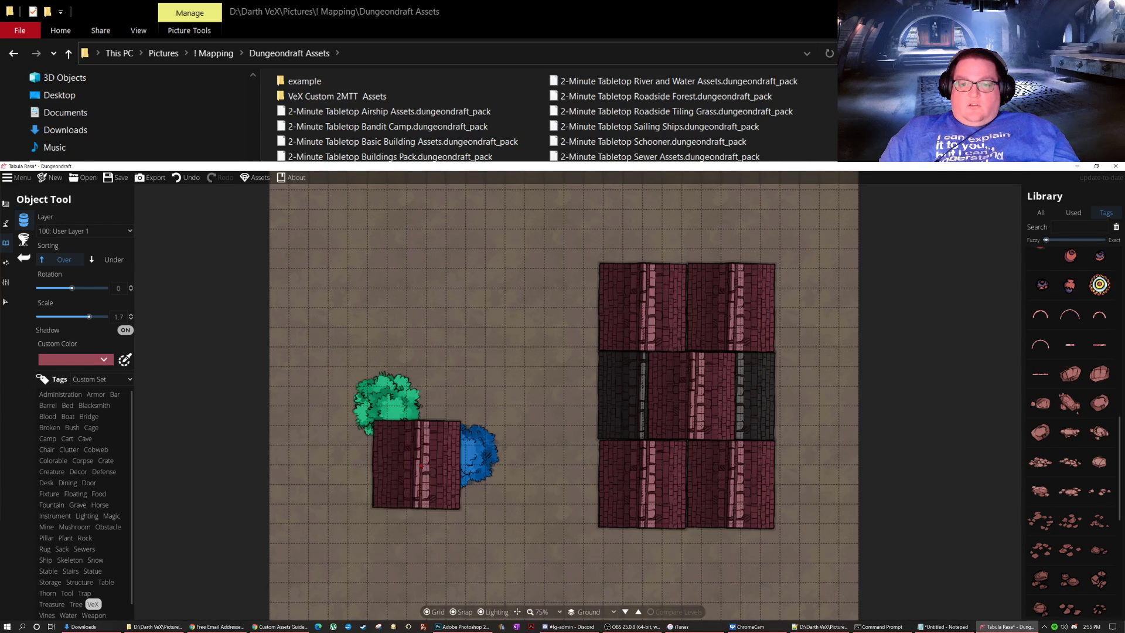
Step: Preview the rose-red roof over the map at rotations of -60, -15 and 90 degrees
{"action": "left_click_drag", "start_coordinate": [474, 440], "coordinate": [463, 484]}
{"action": "scroll", "coordinate": [495, 428], "scroll_direction": "down", "scroll_amount": 9}
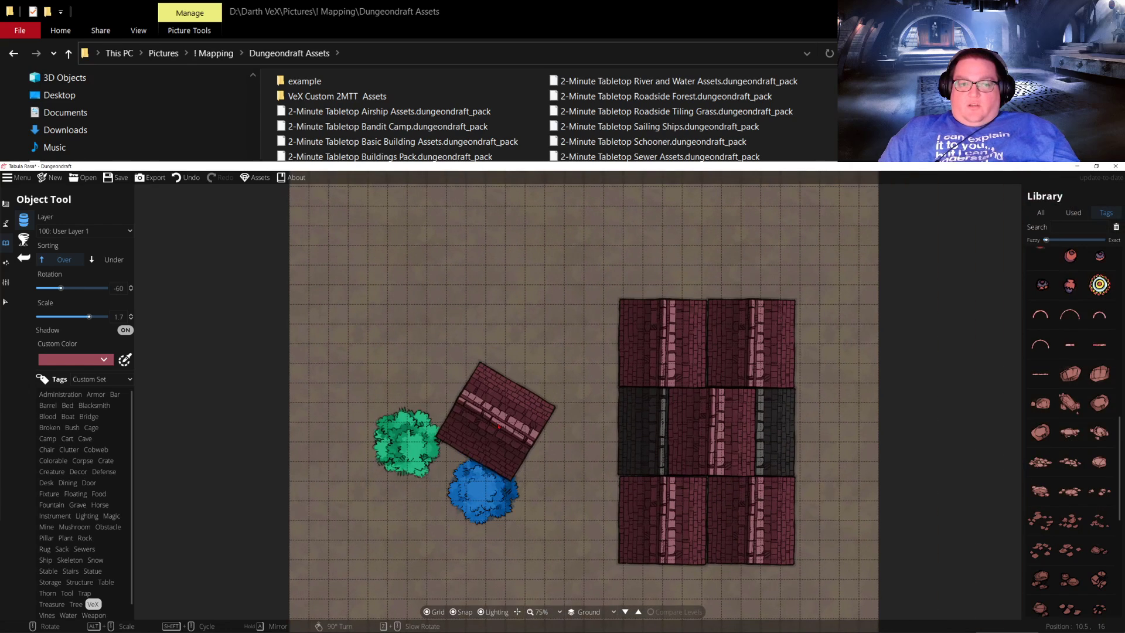
{"action": "scroll", "coordinate": [495, 428], "scroll_direction": "up", "scroll_amount": 8}
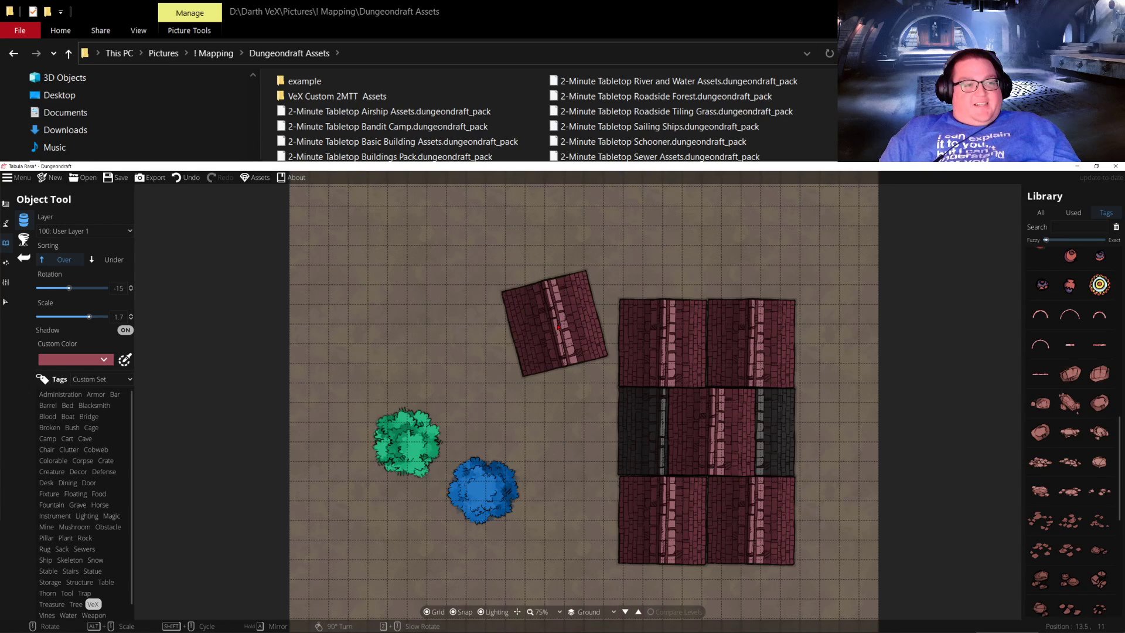
{"action": "scroll", "coordinate": [609, 410], "scroll_direction": "up", "scroll_amount": 7}
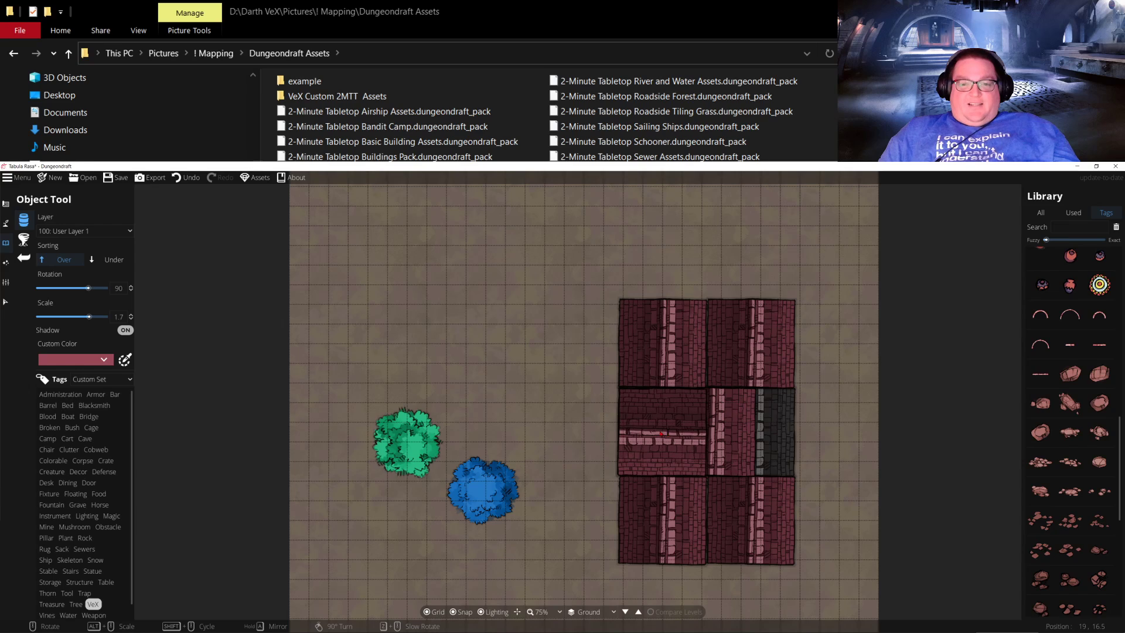
Step: Switch to the default.dungeondraft_tags file in Notepad++ and examine the first entry under the Colorable tag
{"action": "mouse_move", "coordinate": [396, 625]}
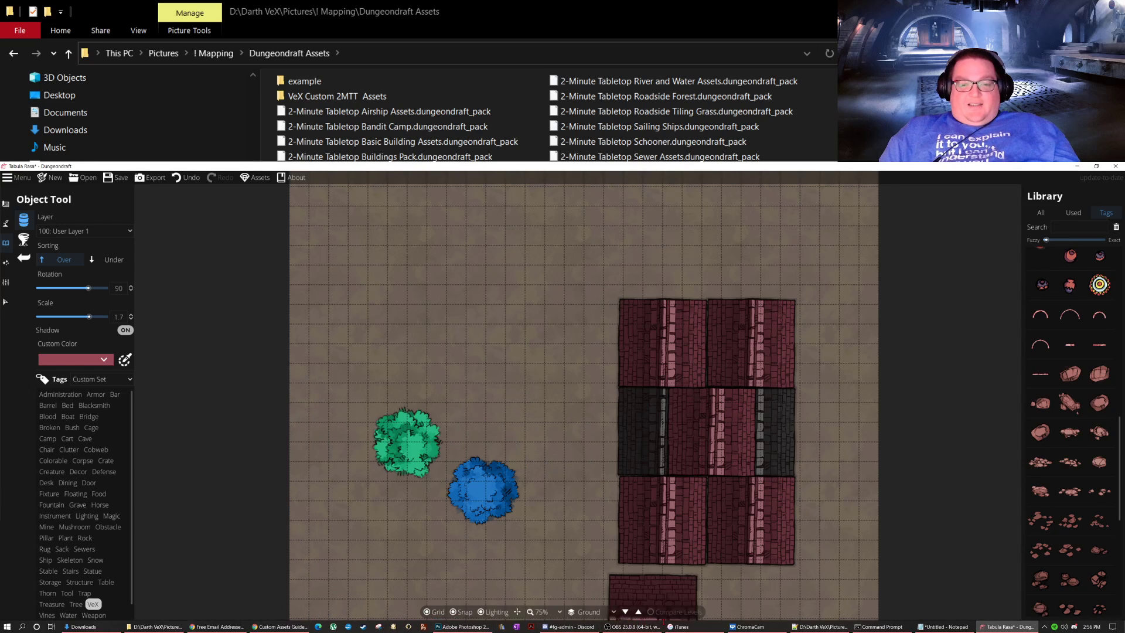
{"action": "left_click", "coordinate": [819, 626]}
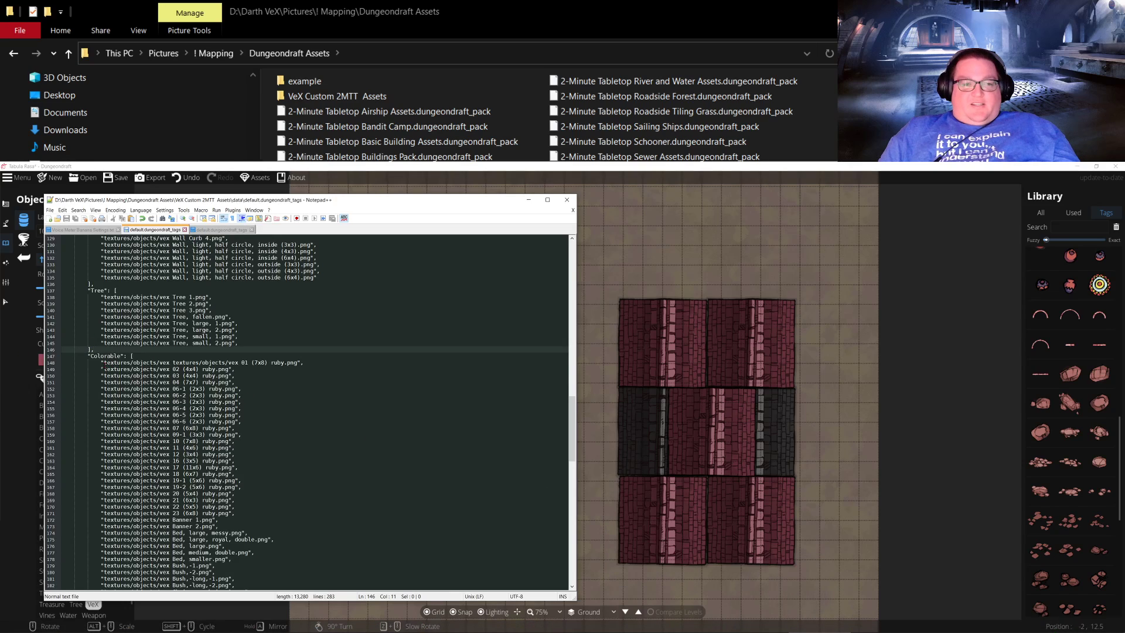
{"action": "left_click", "coordinate": [102, 363]}
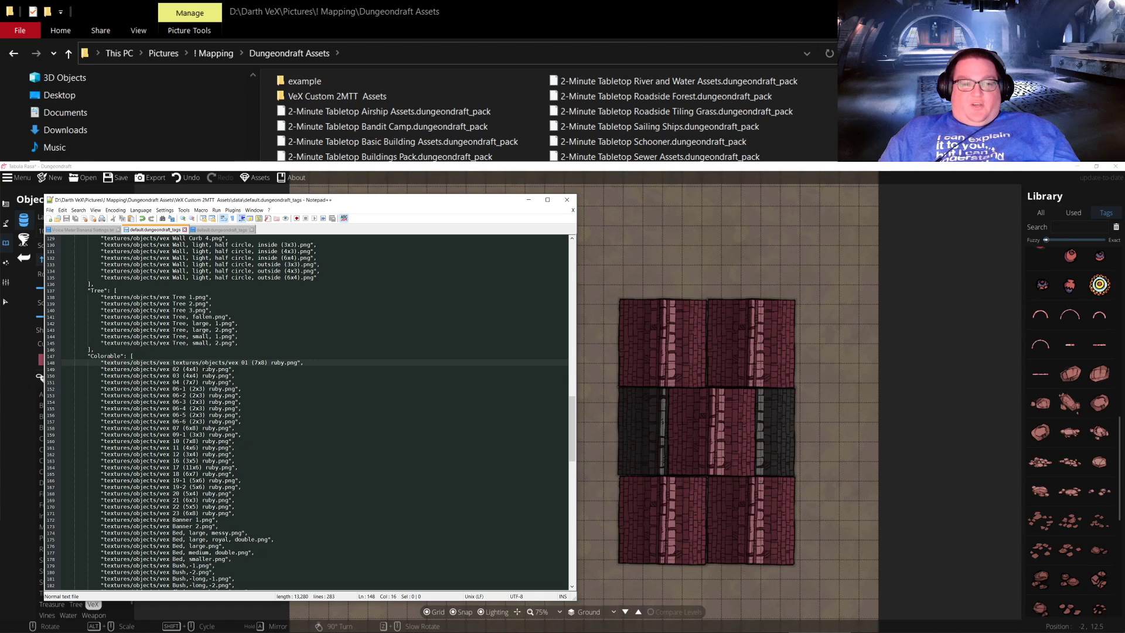
Step: Switch to File Explorer, open textures/objects inside VeX Custom 2MTT Assets, and select the vex 01 (7x8) ruby image
{"action": "mouse_move", "coordinate": [910, 628]}
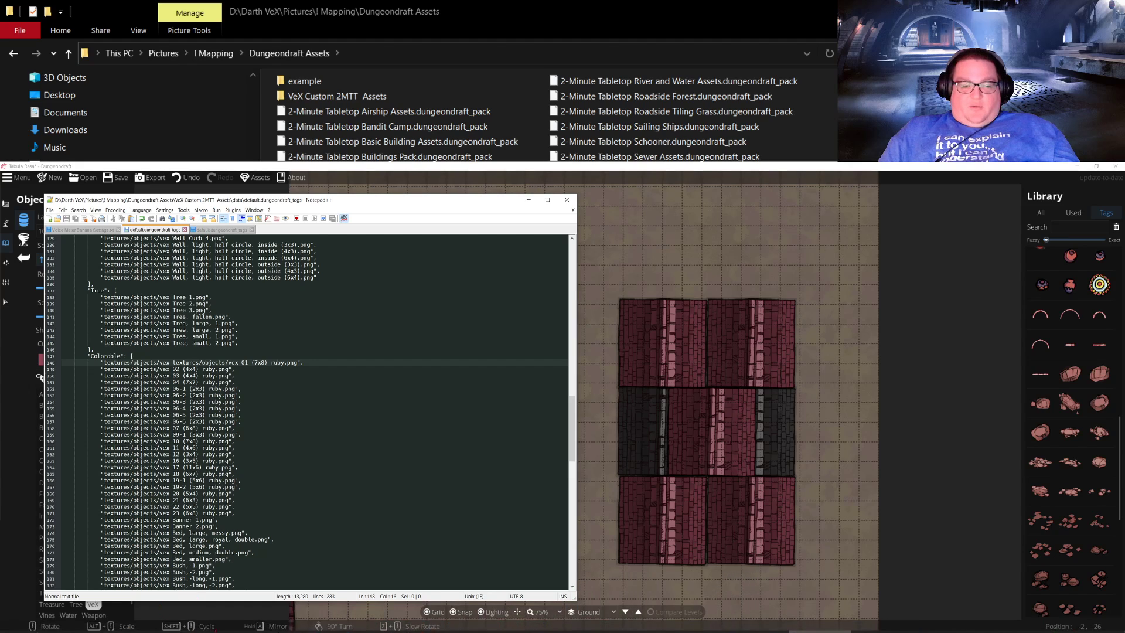
{"action": "left_click", "coordinate": [156, 626]}
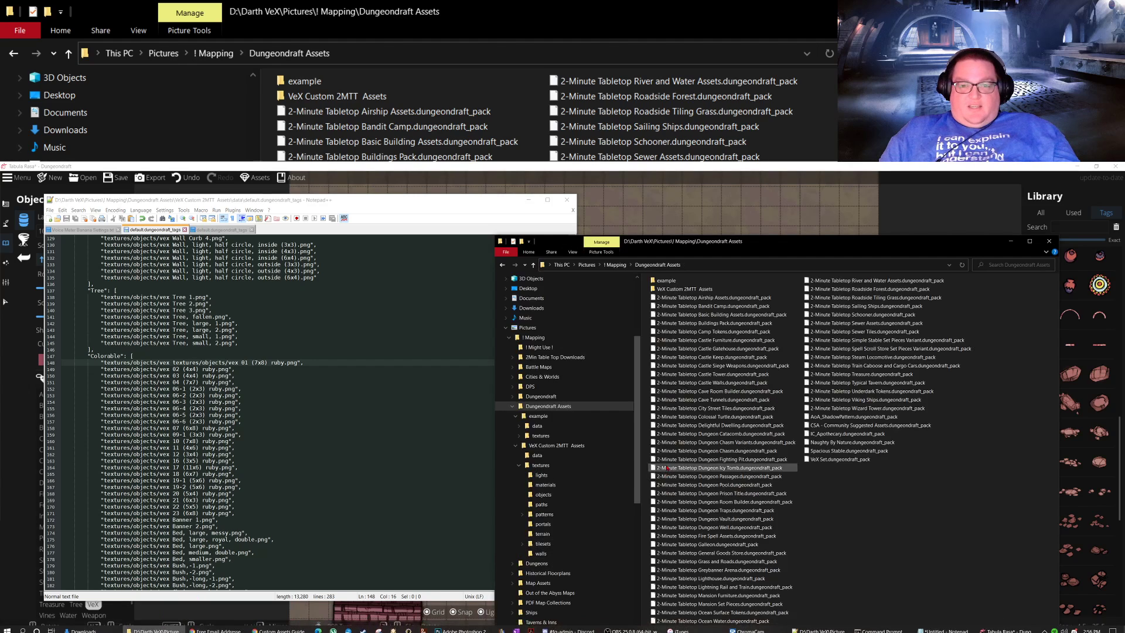
{"action": "left_click", "coordinate": [553, 446]}
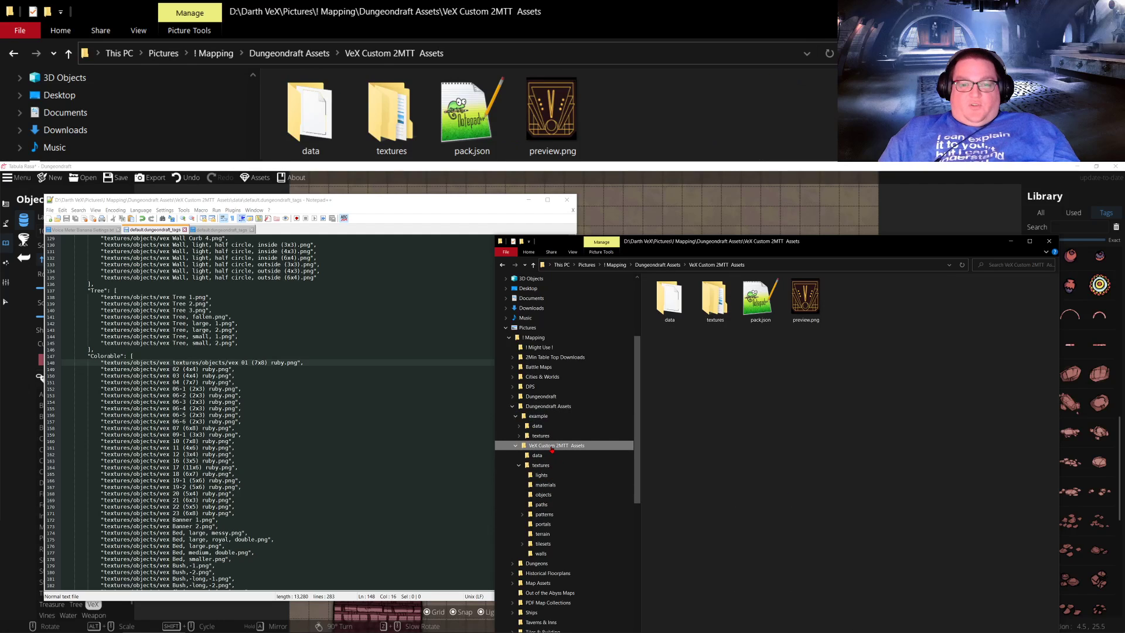
{"action": "double_click", "coordinate": [715, 299]}
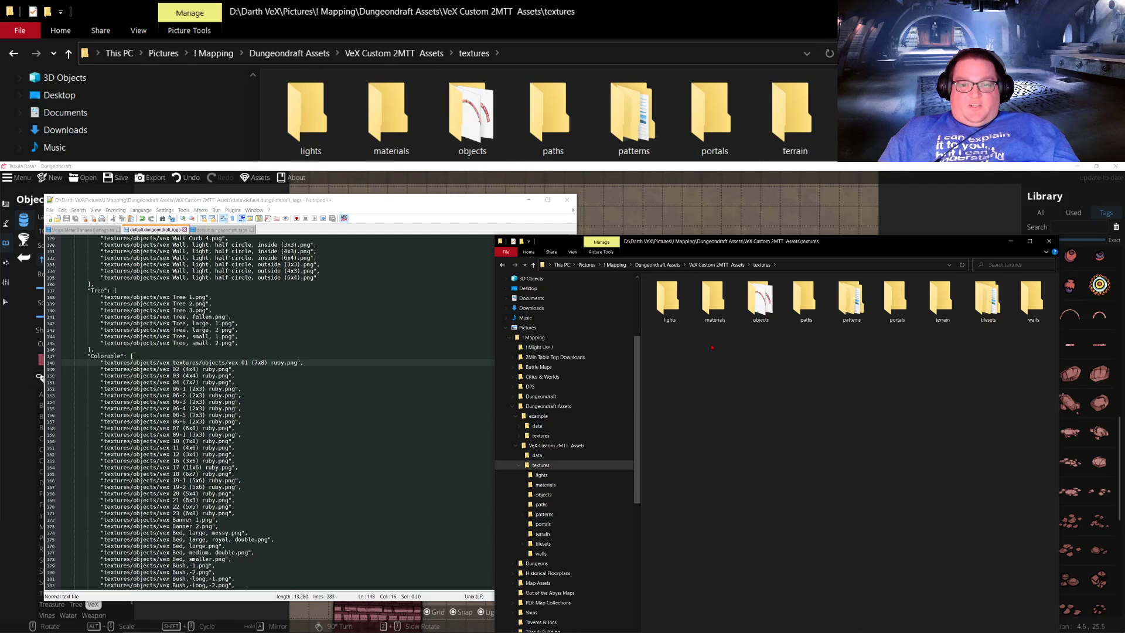
{"action": "double_click", "coordinate": [762, 299]}
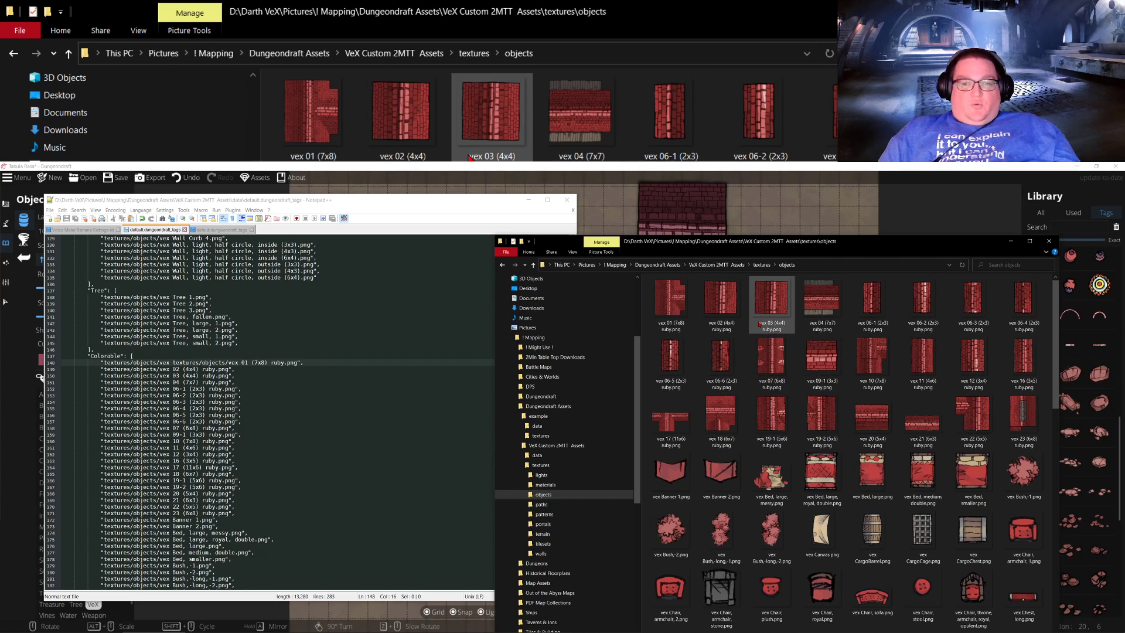
{"action": "left_click", "coordinate": [771, 301]}
{"action": "left_click", "coordinate": [653, 327]}
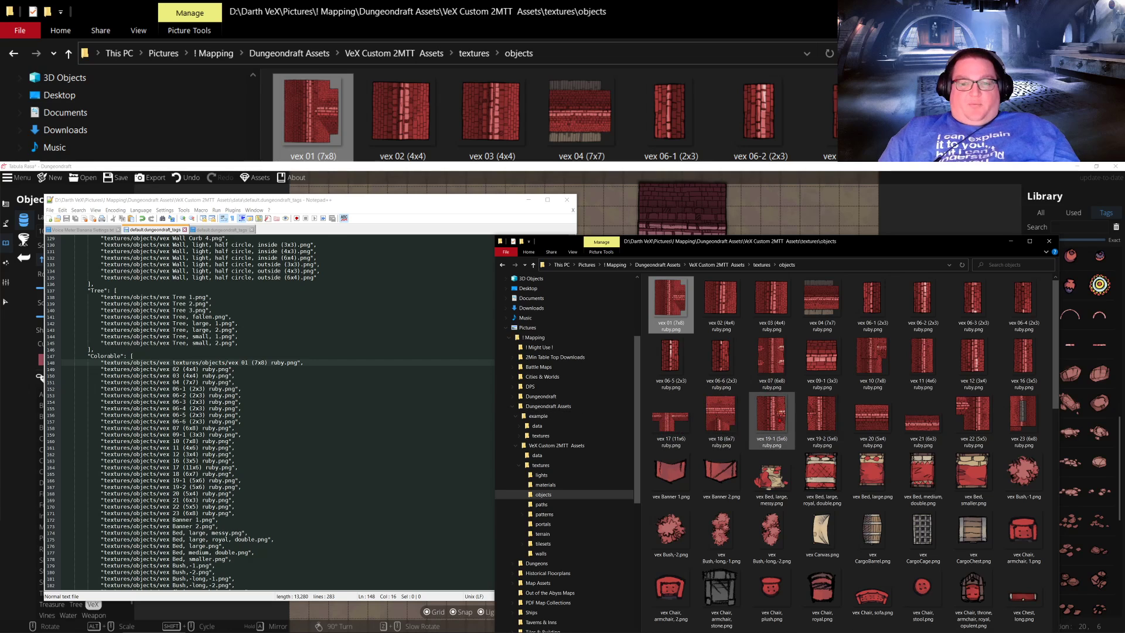
Step: Examine the custom object images from the ruby roofs through the rocks, rugs, trees and wall pieces
{"action": "scroll", "coordinate": [821, 469], "scroll_direction": "down", "scroll_amount": 15}
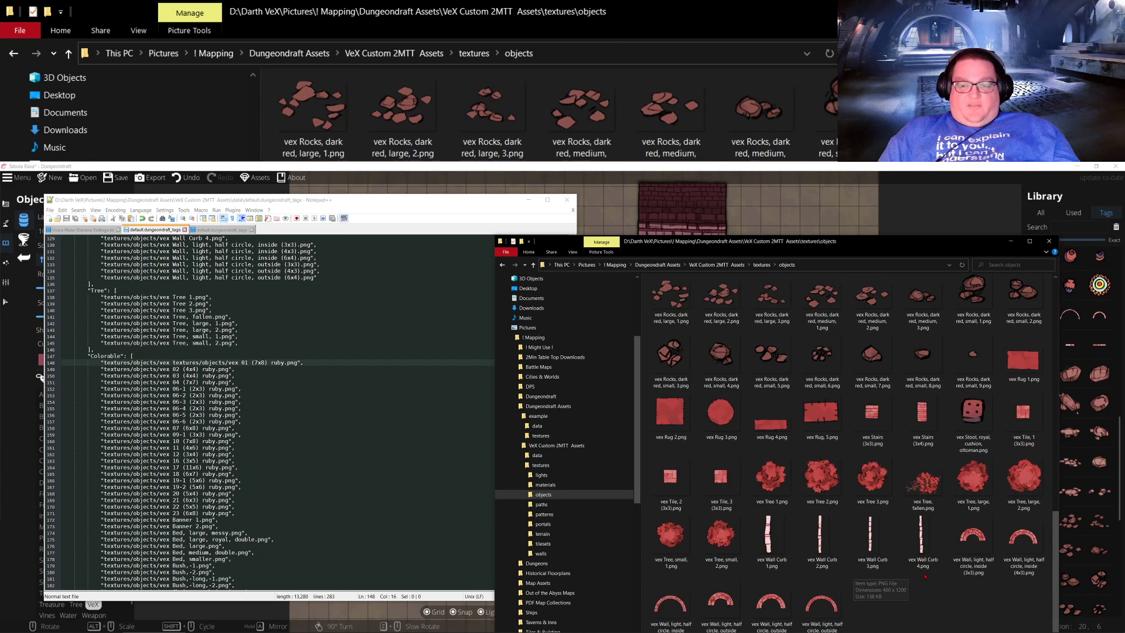
{"action": "scroll", "coordinate": [912, 567], "scroll_direction": "up", "scroll_amount": 15}
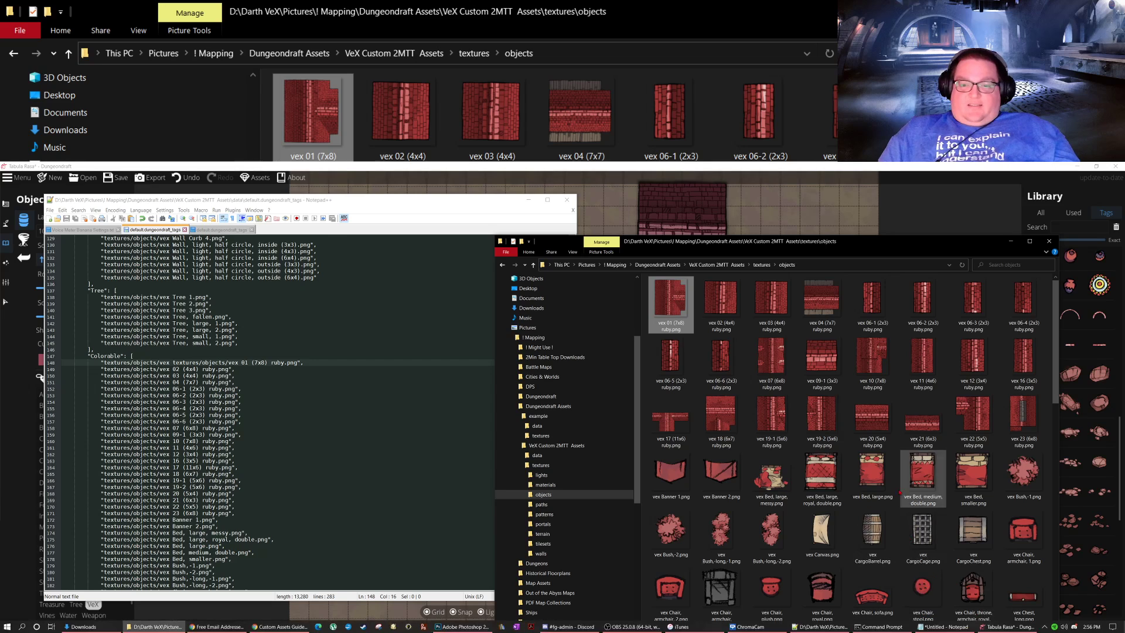
{"action": "scroll", "coordinate": [879, 528], "scroll_direction": "down", "scroll_amount": 15}
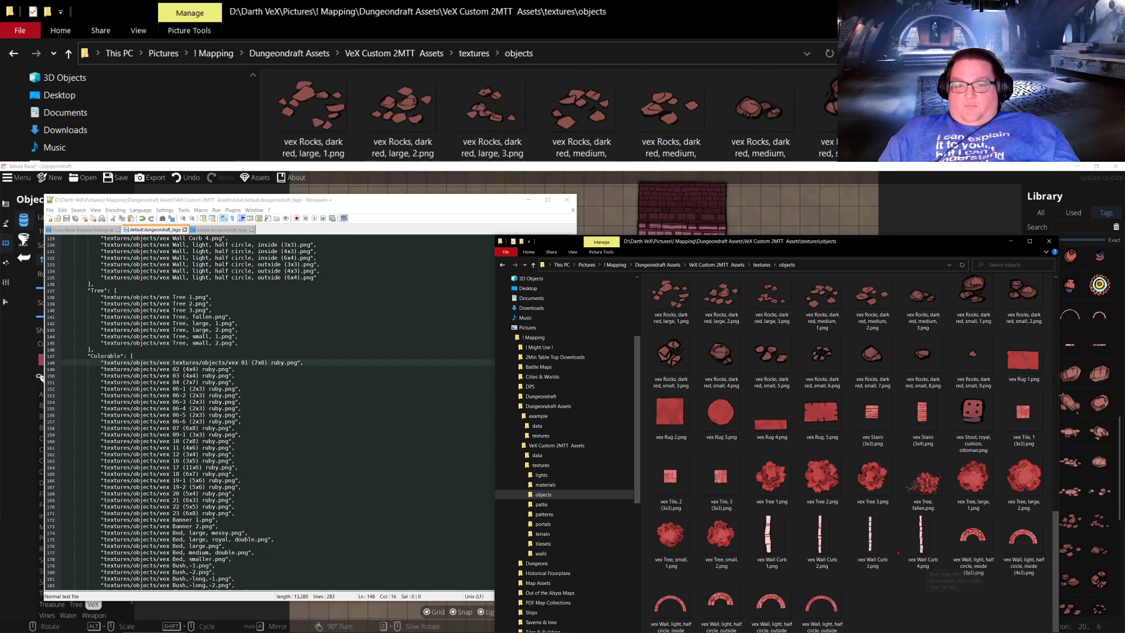
{"action": "scroll", "coordinate": [910, 486], "scroll_direction": "up", "scroll_amount": 15}
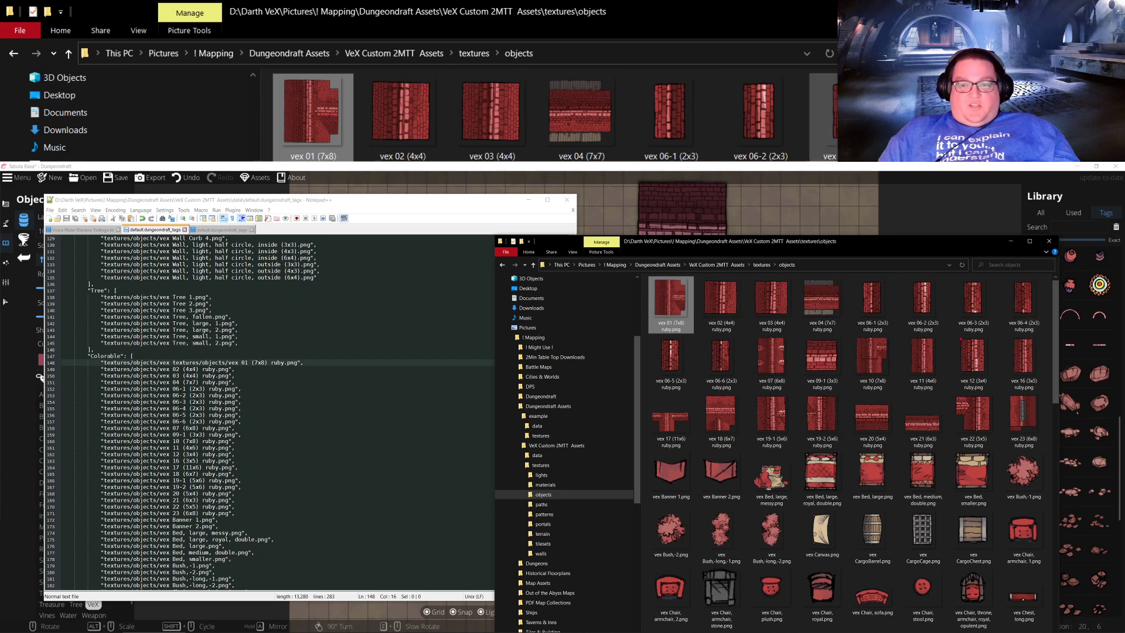
{"action": "scroll", "coordinate": [873, 516], "scroll_direction": "down", "scroll_amount": 12}
{"action": "scroll", "coordinate": [872, 527], "scroll_direction": "up", "scroll_amount": 12}
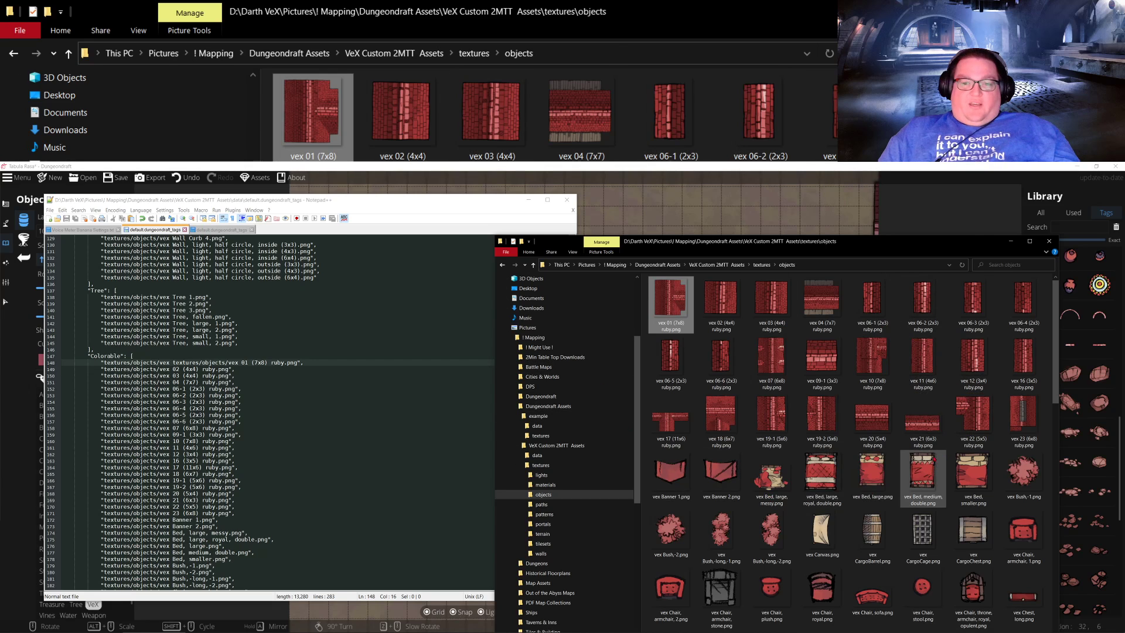
{"action": "scroll", "coordinate": [923, 475], "scroll_direction": "down", "scroll_amount": 12}
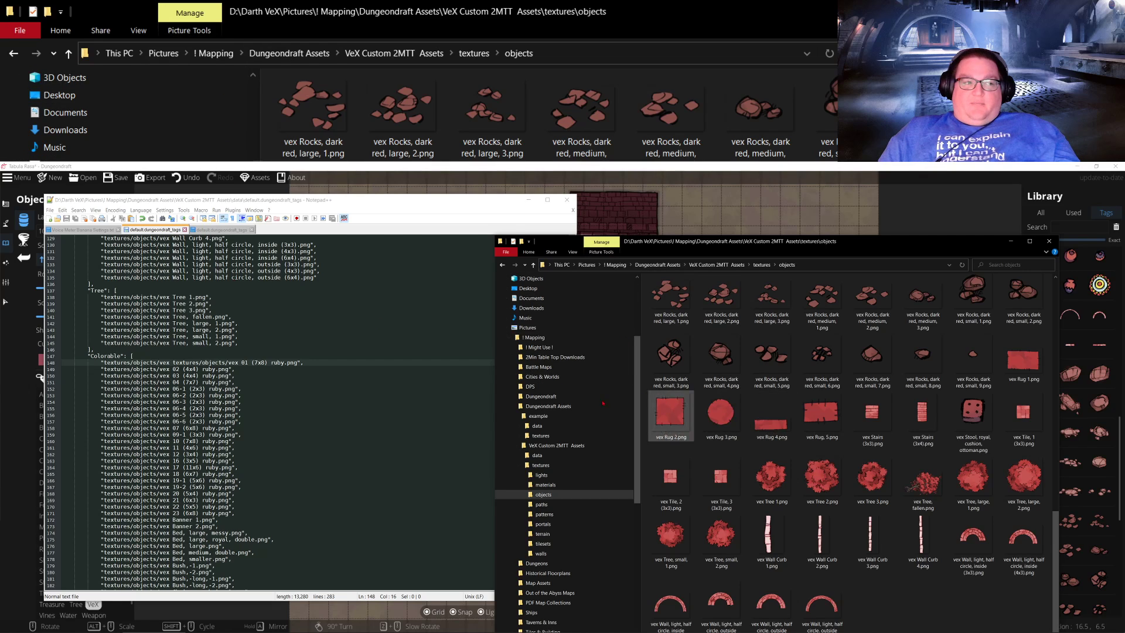
{"action": "scroll", "coordinate": [803, 481], "scroll_direction": "up", "scroll_amount": 12}
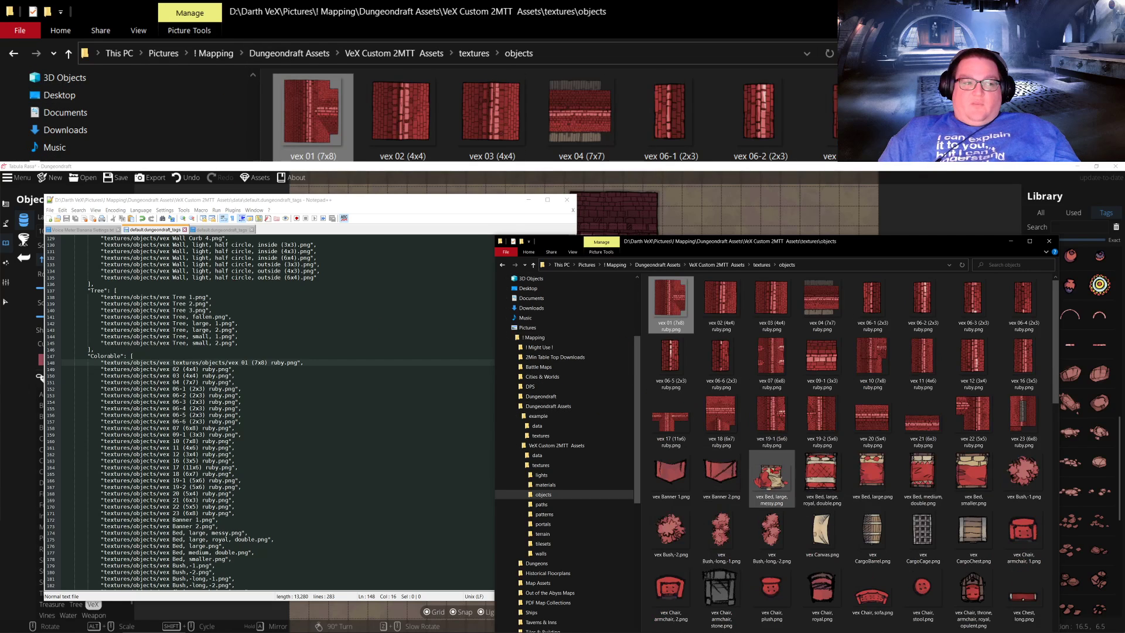
Step: Close the tag file's Notepad++ window and the File Explorer window to return to the Dungeondraft map
{"action": "left_click", "coordinate": [422, 209]}
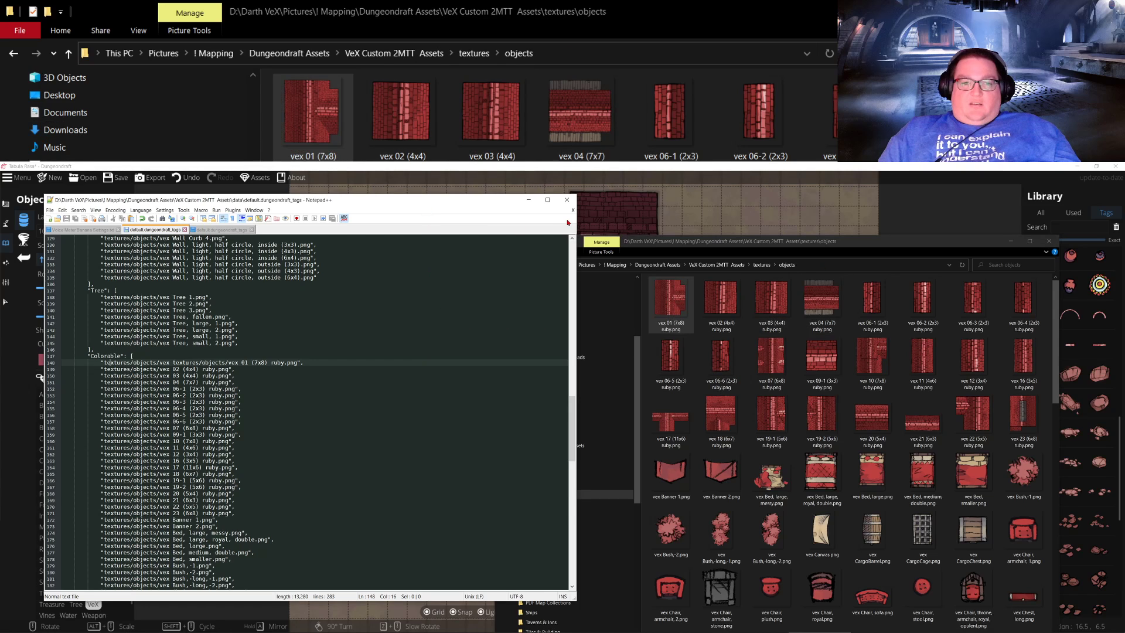
{"action": "left_click", "coordinate": [568, 202]}
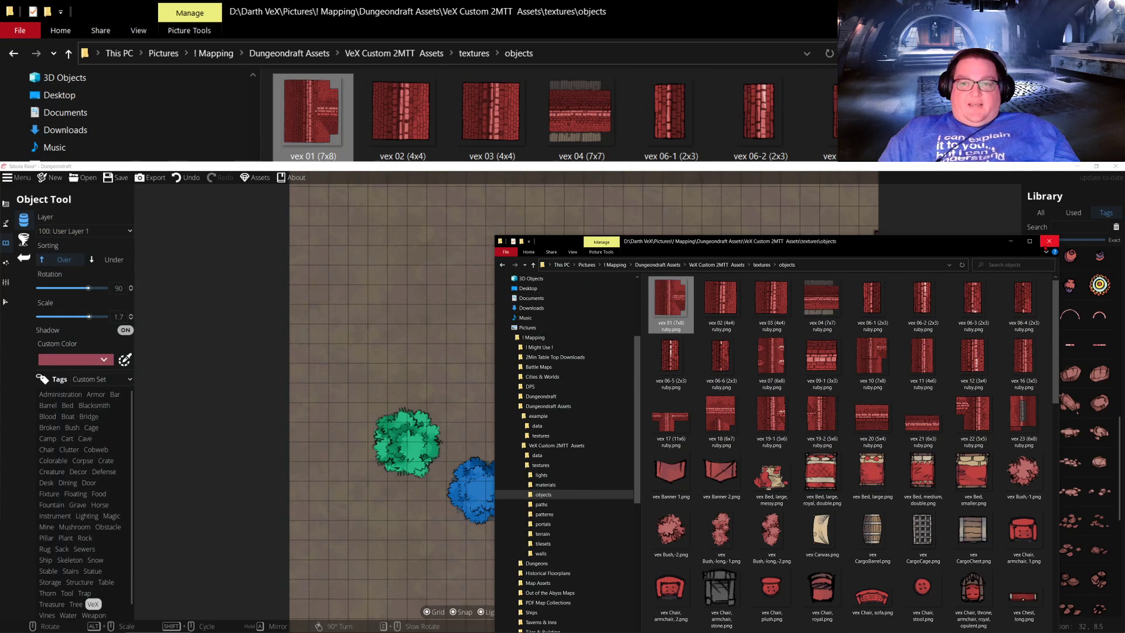
{"action": "left_click", "coordinate": [1049, 241]}
Step: Try the rose-red roof at further rotations, including 60, -135, -165 and -120 degrees, ending at -90 degrees beside the placed roofs
{"action": "left_click", "coordinate": [552, 497]}
{"action": "left_click_drag", "start_coordinate": [592, 435], "coordinate": [624, 365]}
{"action": "scroll", "coordinate": [583, 422], "scroll_direction": "down", "scroll_amount": 2}
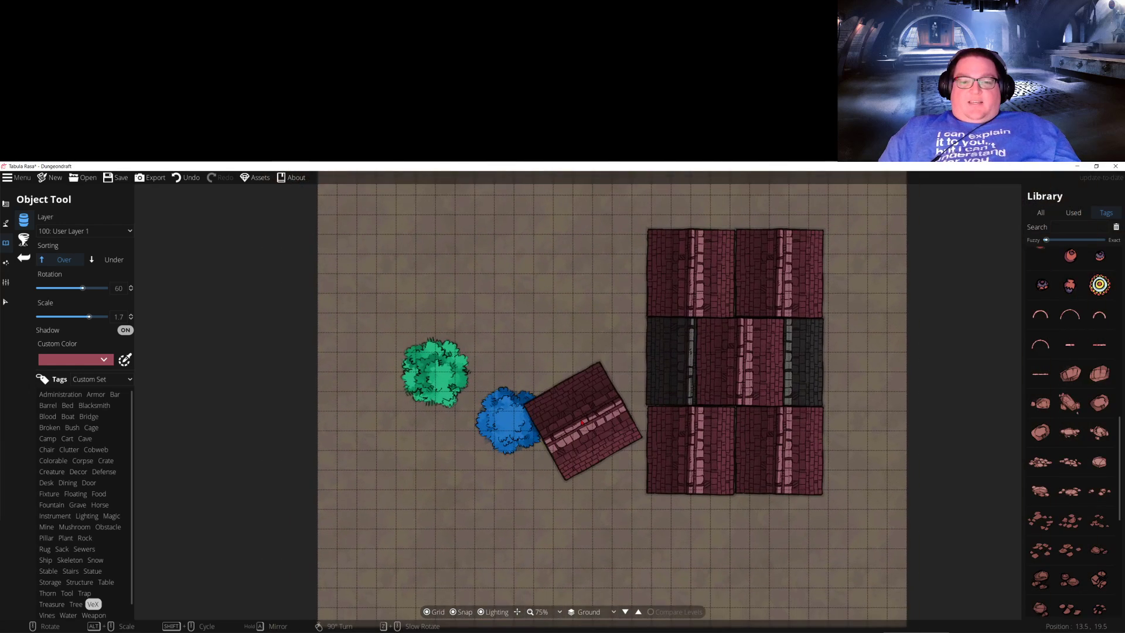
{"action": "scroll", "coordinate": [583, 422], "scroll_direction": "down", "scroll_amount": 13}
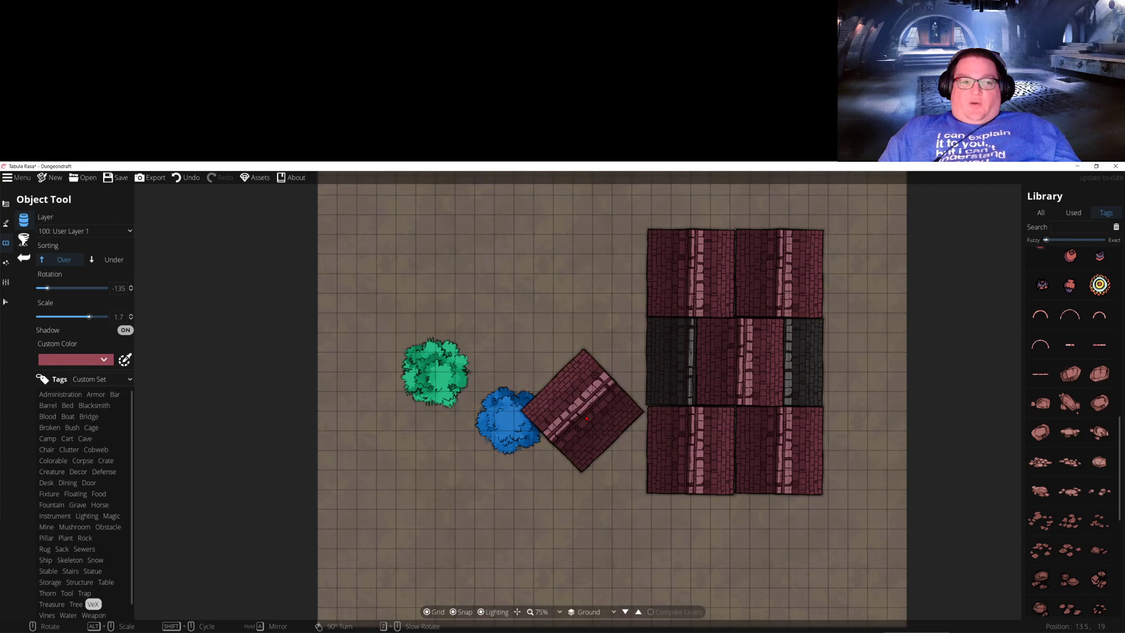
{"action": "scroll", "coordinate": [586, 419], "scroll_direction": "down", "scroll_amount": 2}
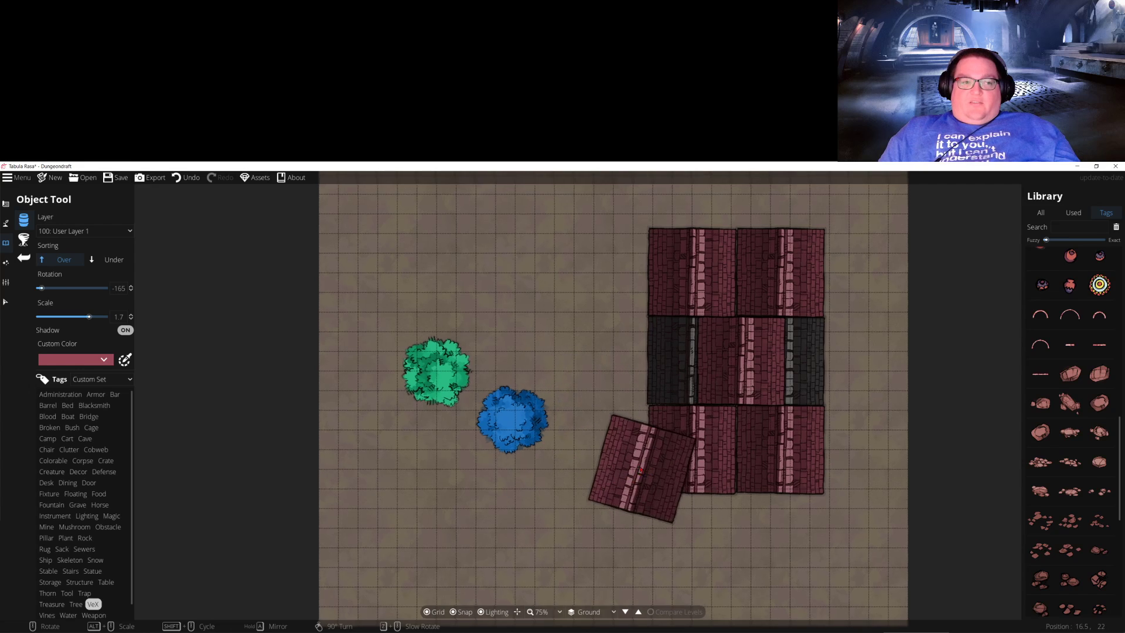
{"action": "left_click_drag", "start_coordinate": [641, 469], "coordinate": [589, 526]}
{"action": "scroll", "coordinate": [530, 375], "scroll_direction": "up", "scroll_amount": 4}
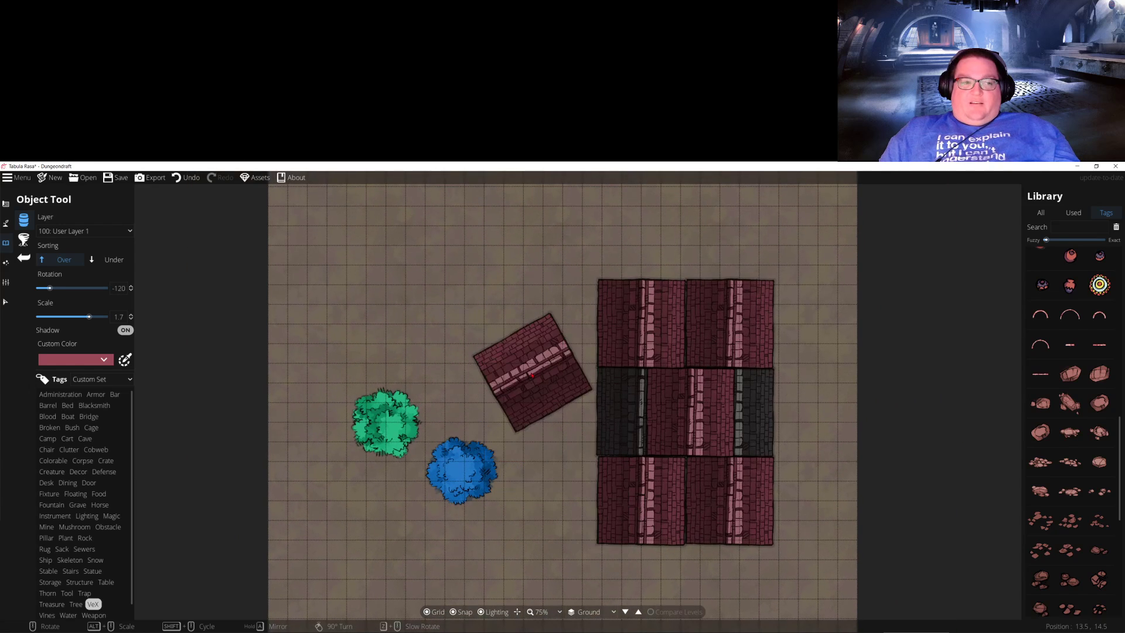
{"action": "scroll", "coordinate": [565, 402], "scroll_direction": "up", "scroll_amount": 1}
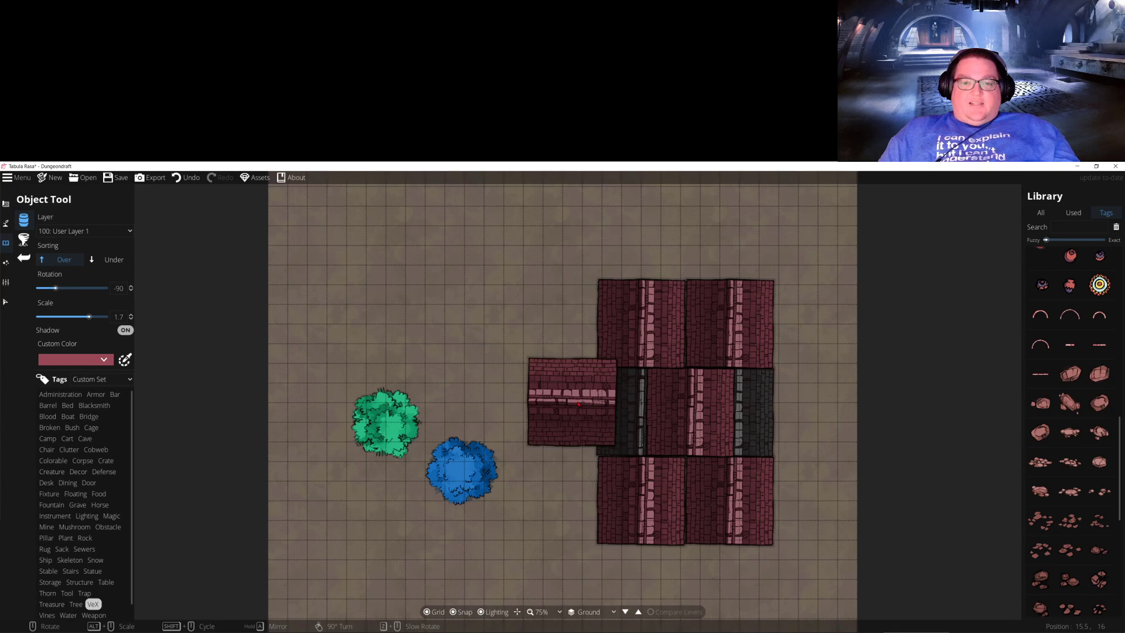
{"action": "left_click", "coordinate": [605, 421]}
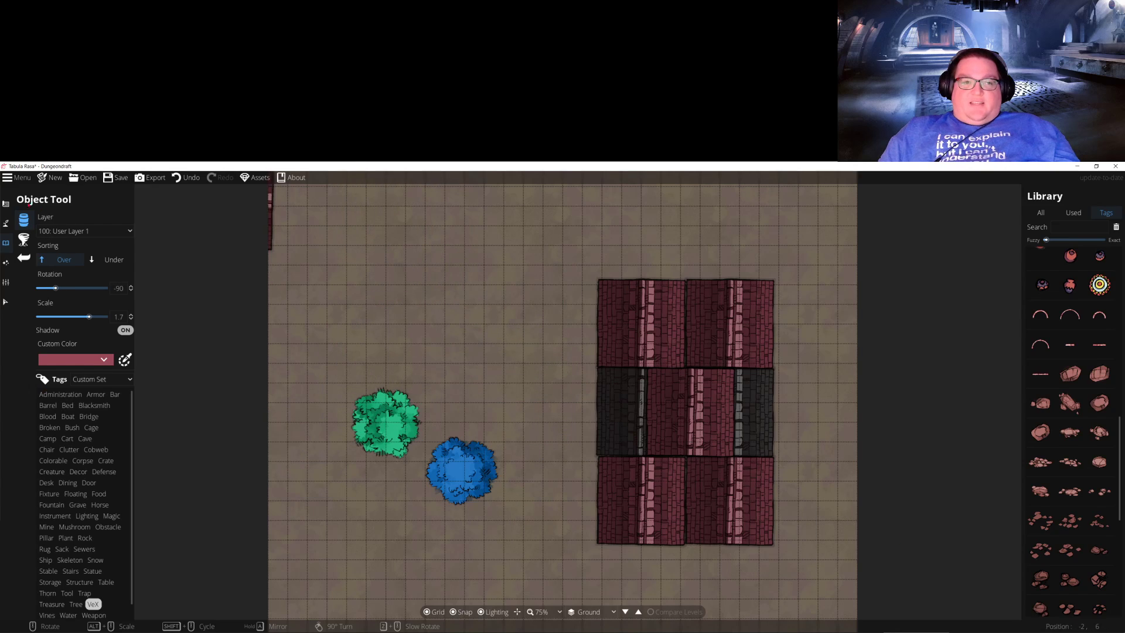
Step: Save the map as TEST and accept the custom asset selection with the VeX Set pack enabled
{"action": "left_click", "coordinate": [120, 183]}
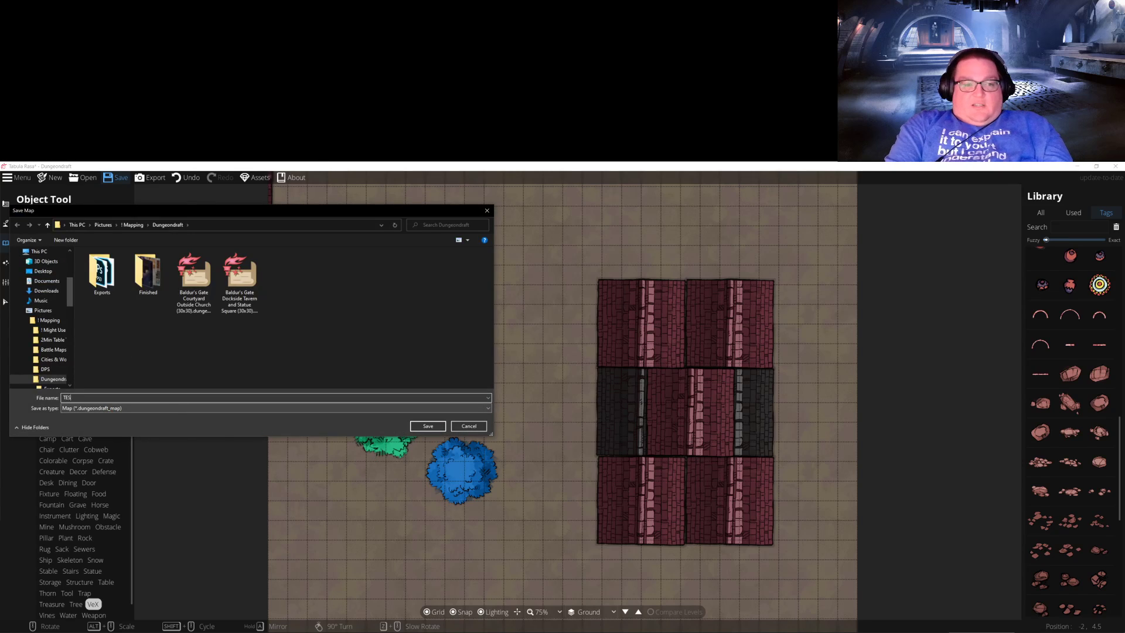
{"action": "key", "text": "Return"}
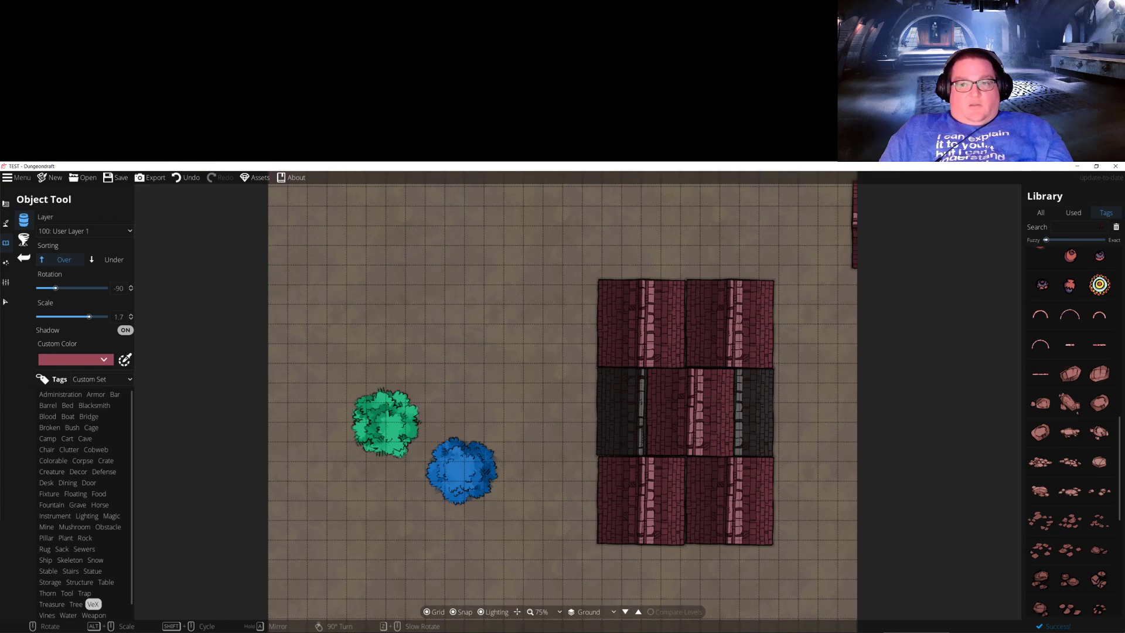
{"action": "left_click", "coordinate": [256, 177]}
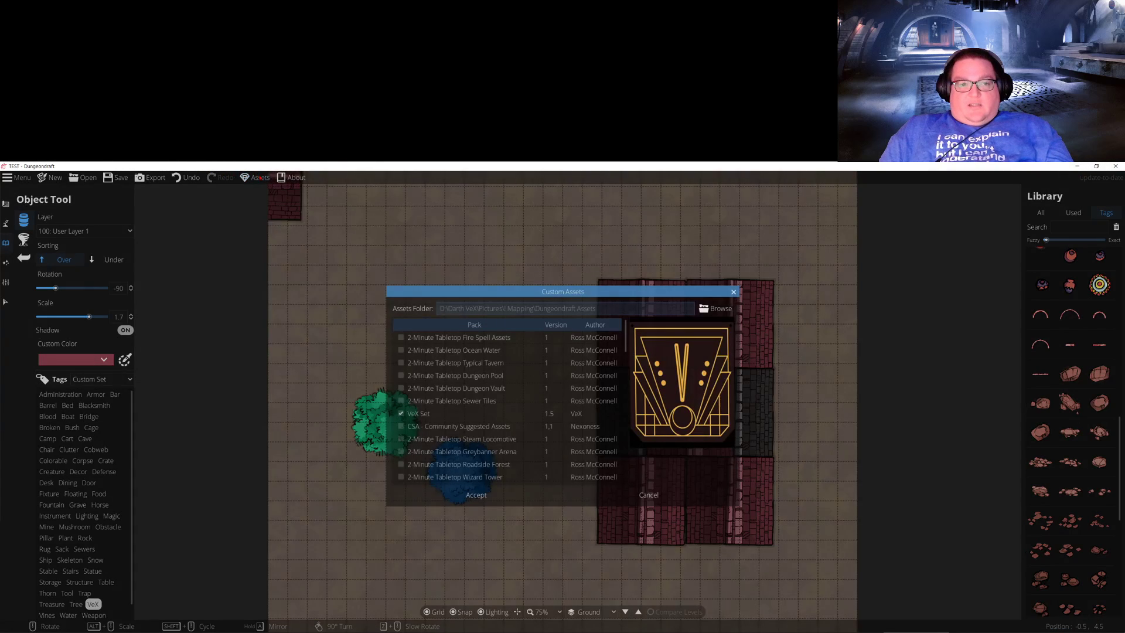
{"action": "left_click", "coordinate": [484, 497]}
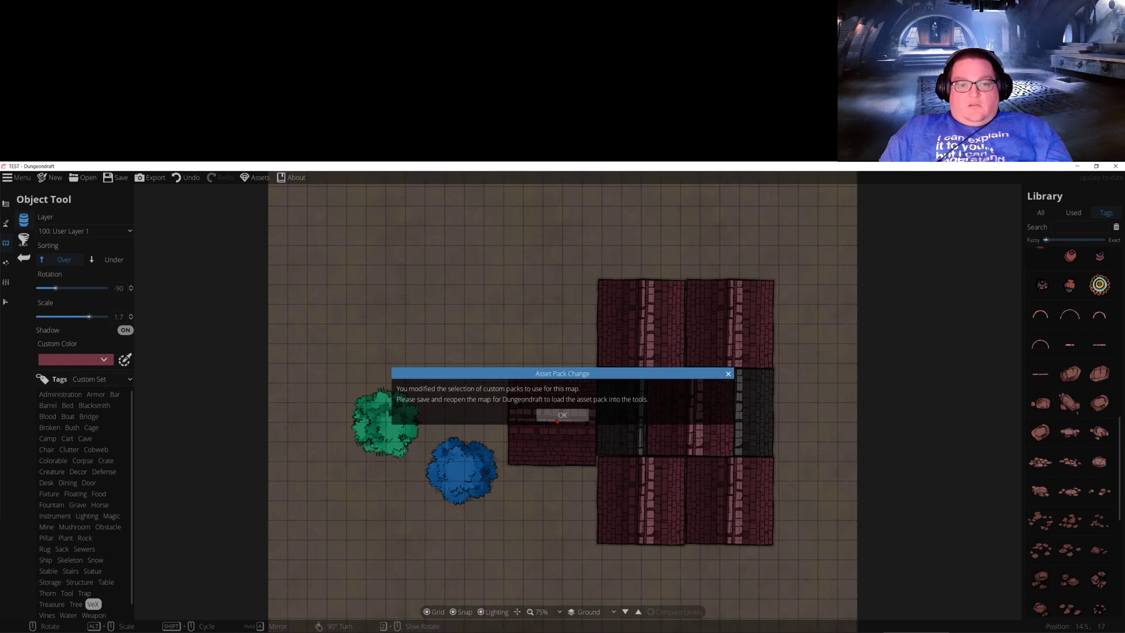
{"action": "left_click", "coordinate": [559, 416]}
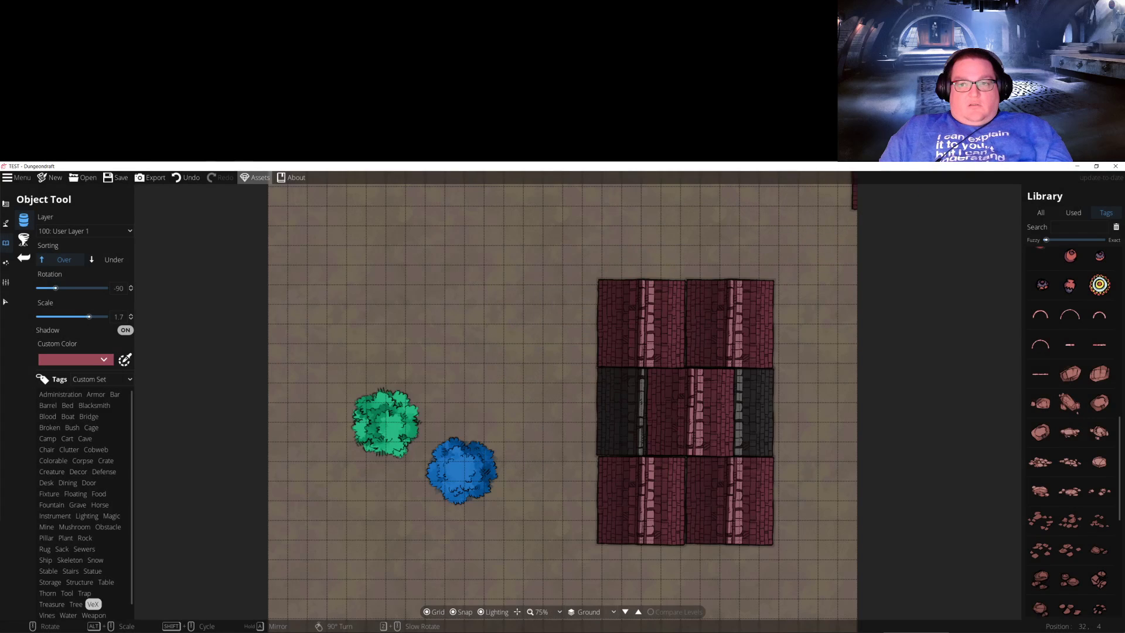
Step: Restart Dungeondraft, accept the custom assets with VeX Set enabled, and reopen the TEST map
{"action": "left_click", "coordinate": [1118, 166]}
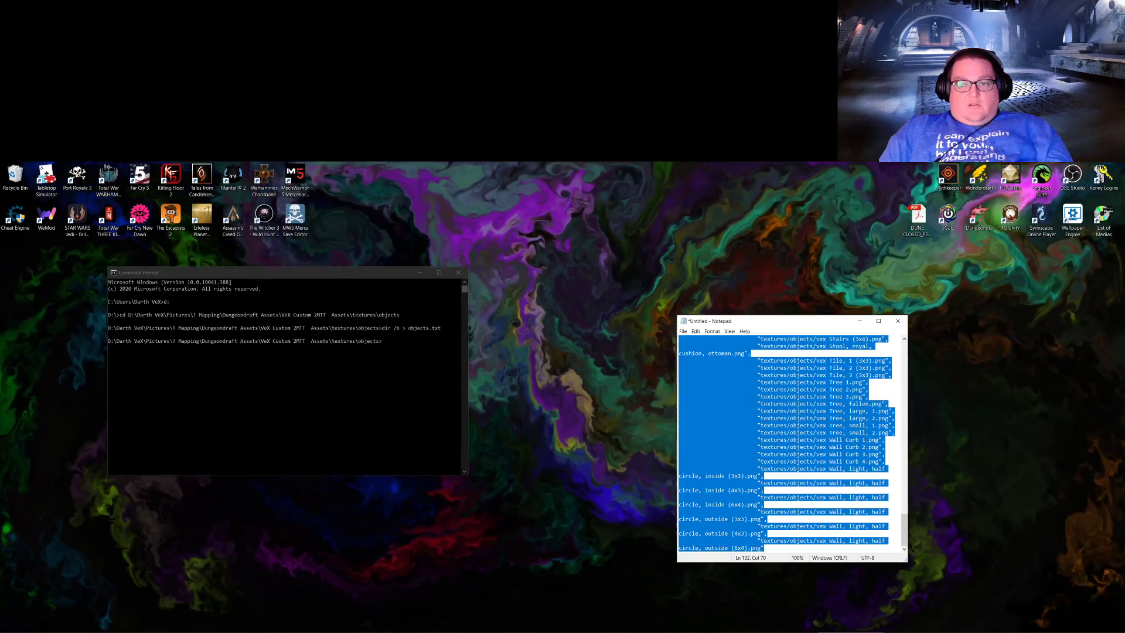
{"action": "double_click", "coordinate": [980, 220]}
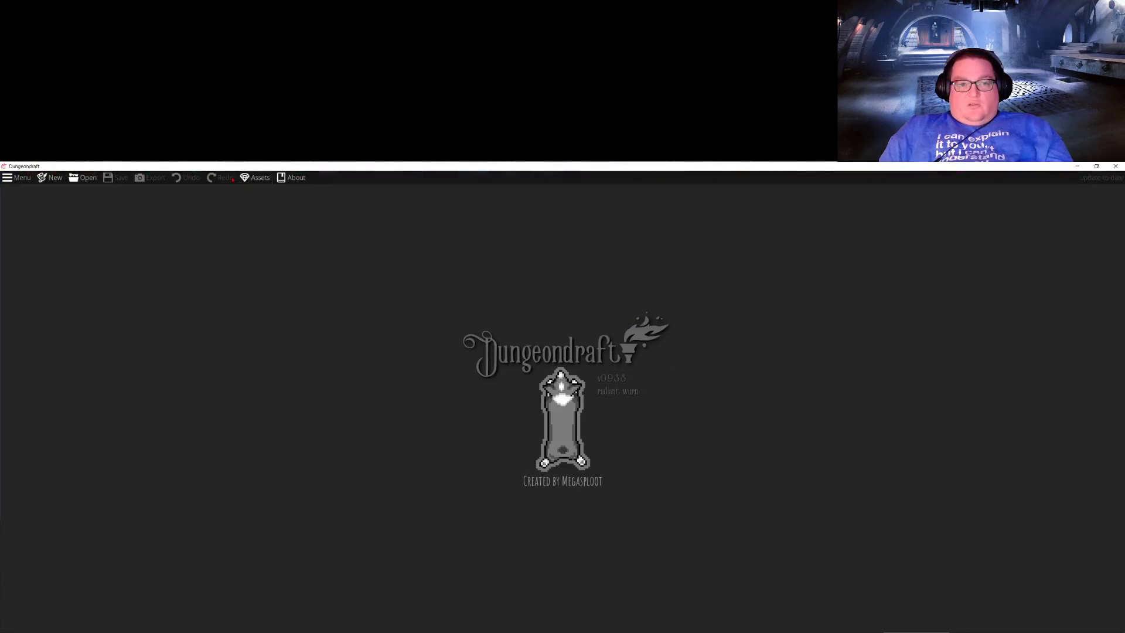
{"action": "left_click", "coordinate": [252, 178]}
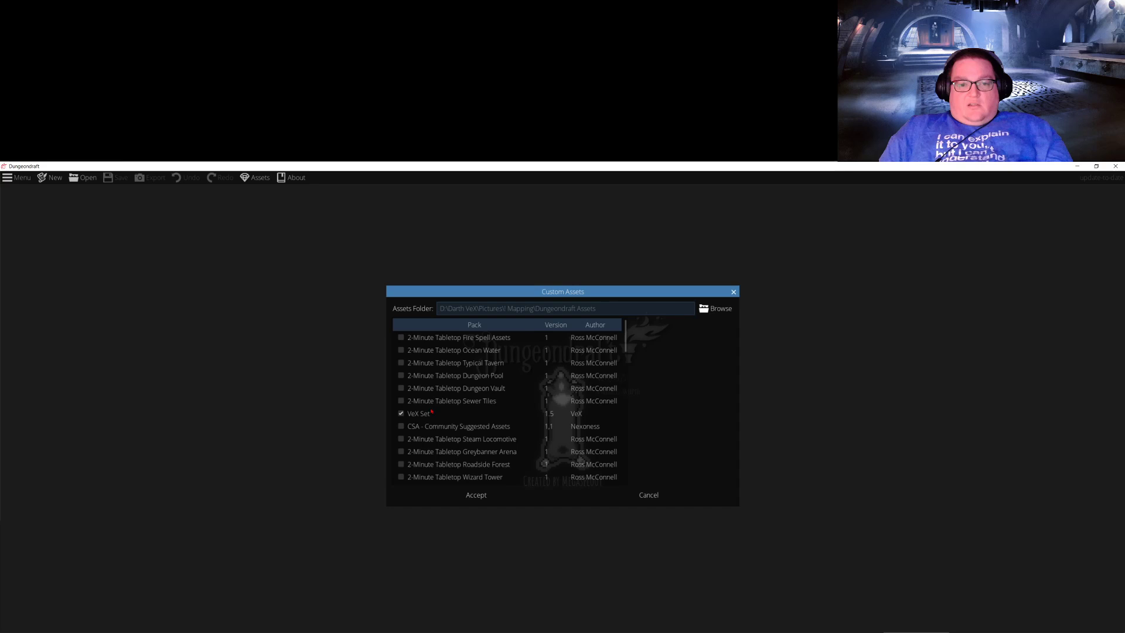
{"action": "left_click", "coordinate": [414, 413]}
{"action": "left_click", "coordinate": [476, 494]}
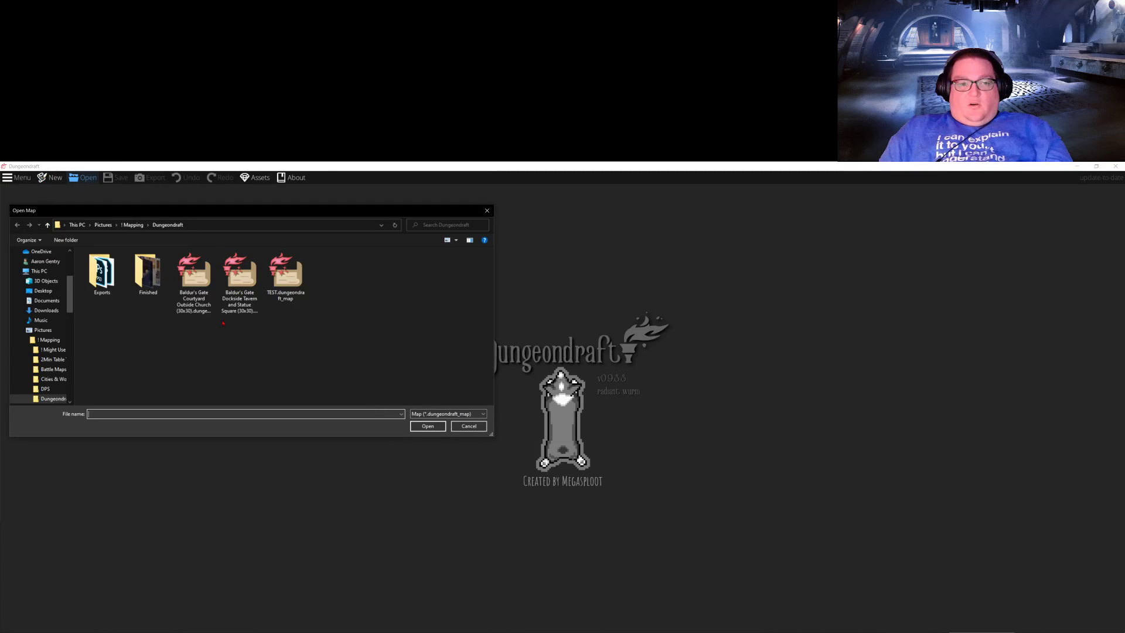
{"action": "left_click", "coordinate": [290, 284]}
{"action": "double_click", "coordinate": [290, 284]}
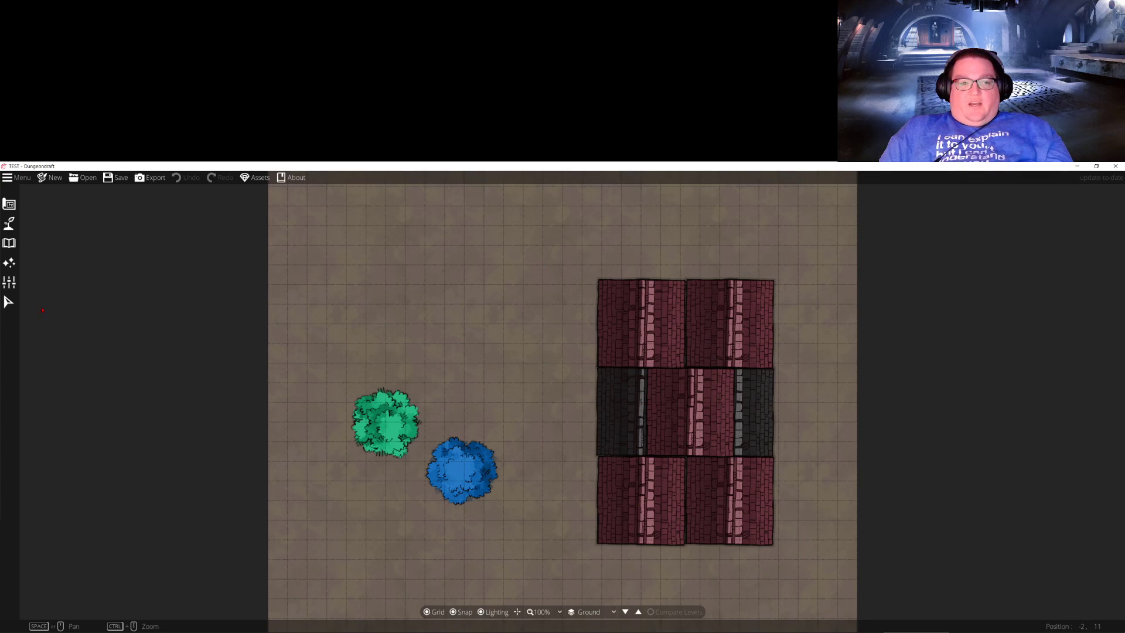
Step: Bring up the Object Tool and check the library objects under the Tree and VeX tags
{"action": "left_click", "coordinate": [18, 299]}
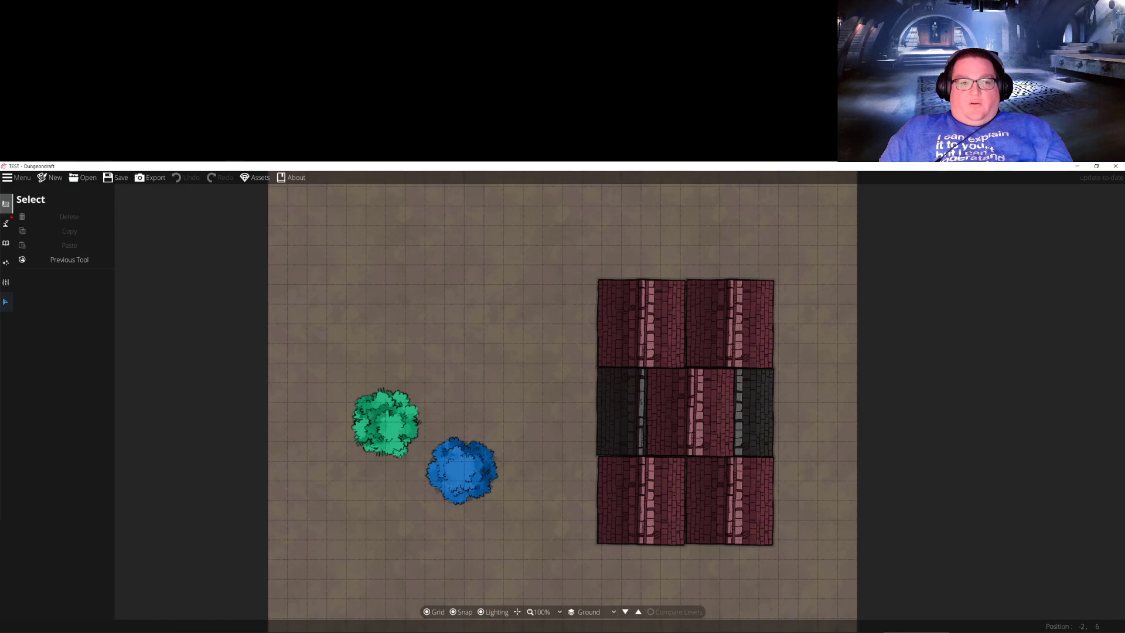
{"action": "mouse_move", "coordinate": [6, 243]}
{"action": "left_click", "coordinate": [50, 218]}
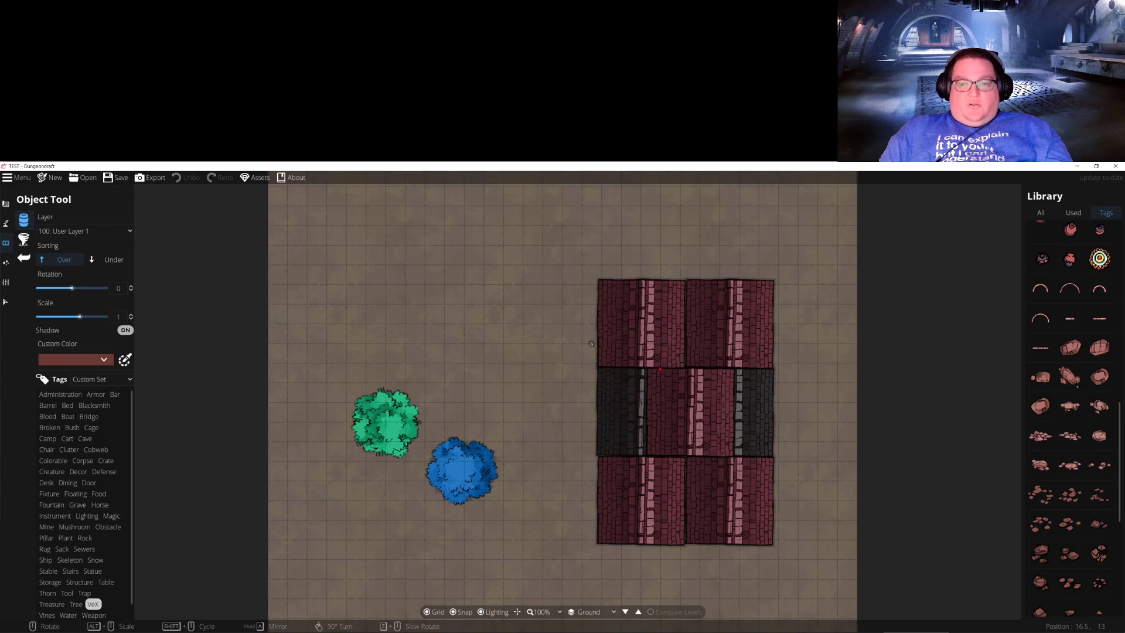
{"action": "scroll", "coordinate": [88, 536], "scroll_direction": "down", "scroll_amount": 1}
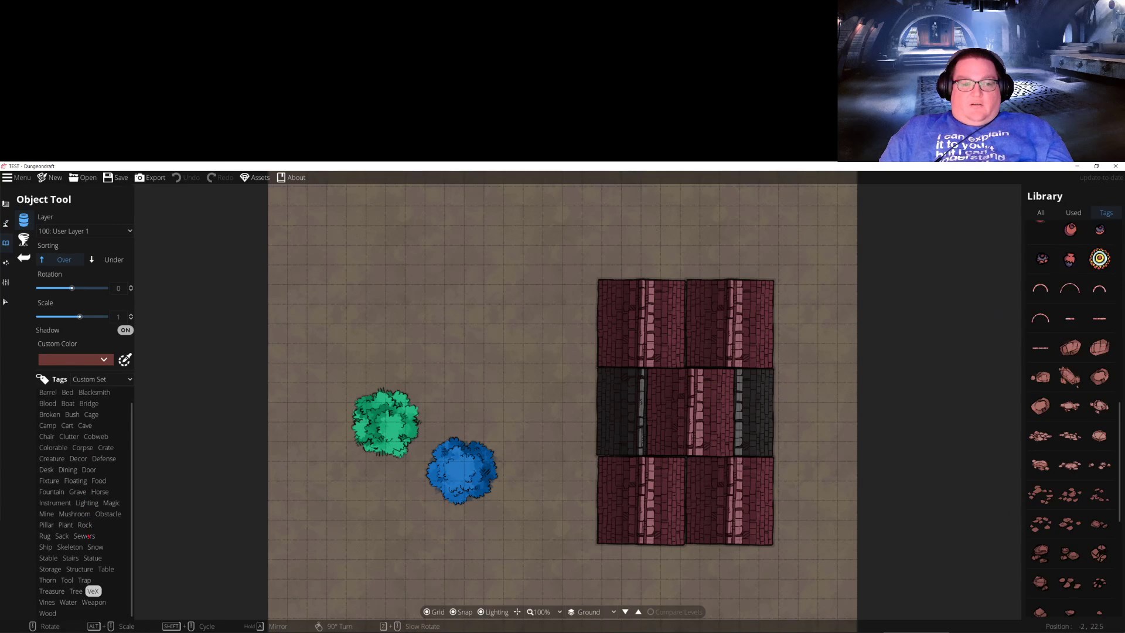
{"action": "left_click", "coordinate": [76, 591]}
{"action": "left_click", "coordinate": [93, 591]}
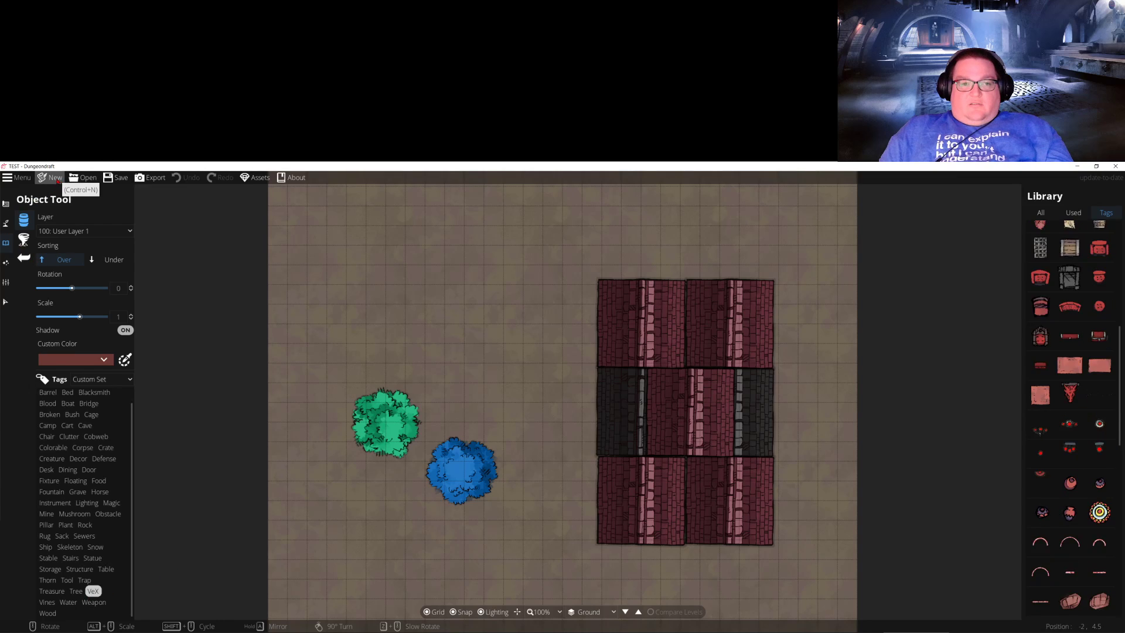
Step: Check the enabled custom asset packs, restart Dungeondraft, and load the TEST map again
{"action": "left_click", "coordinate": [268, 178]}
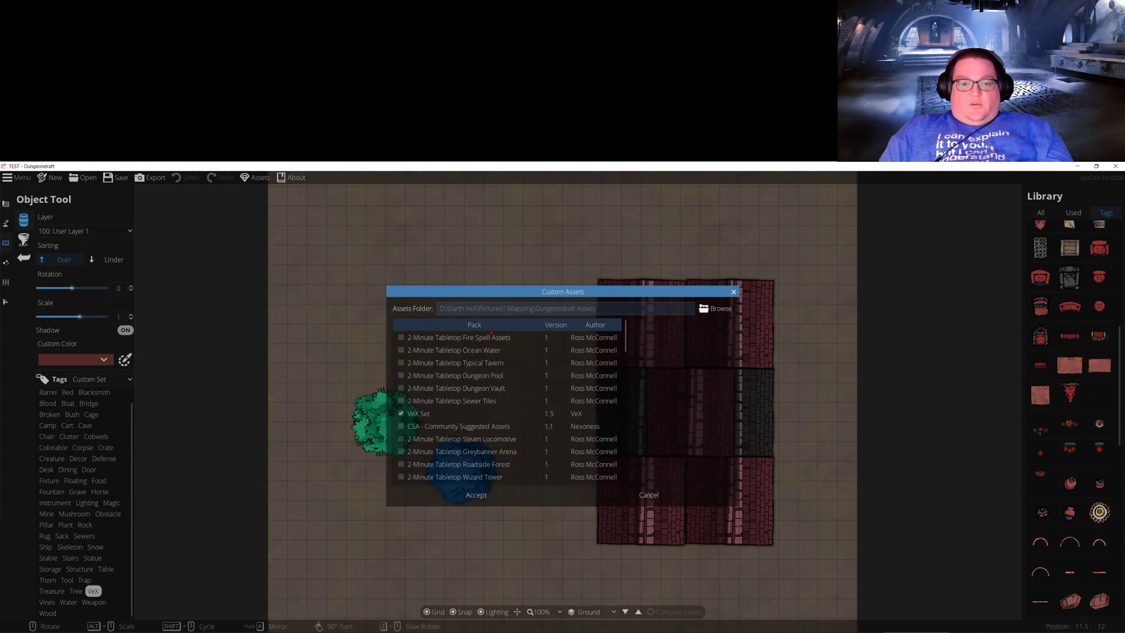
{"action": "left_click", "coordinate": [613, 491]}
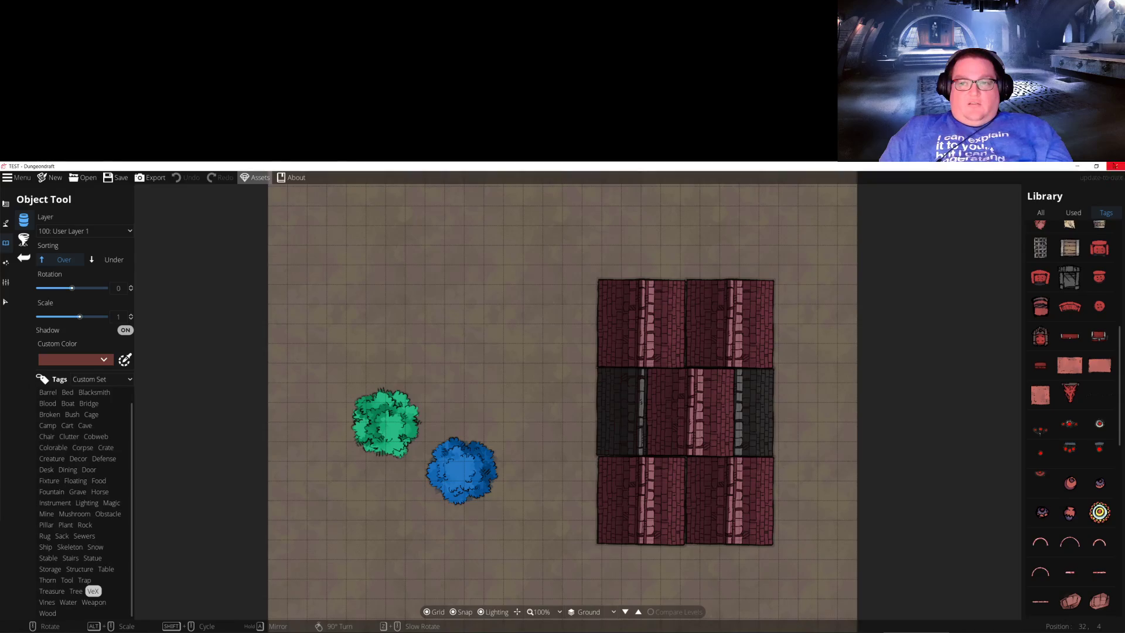
{"action": "left_click", "coordinate": [1116, 166]}
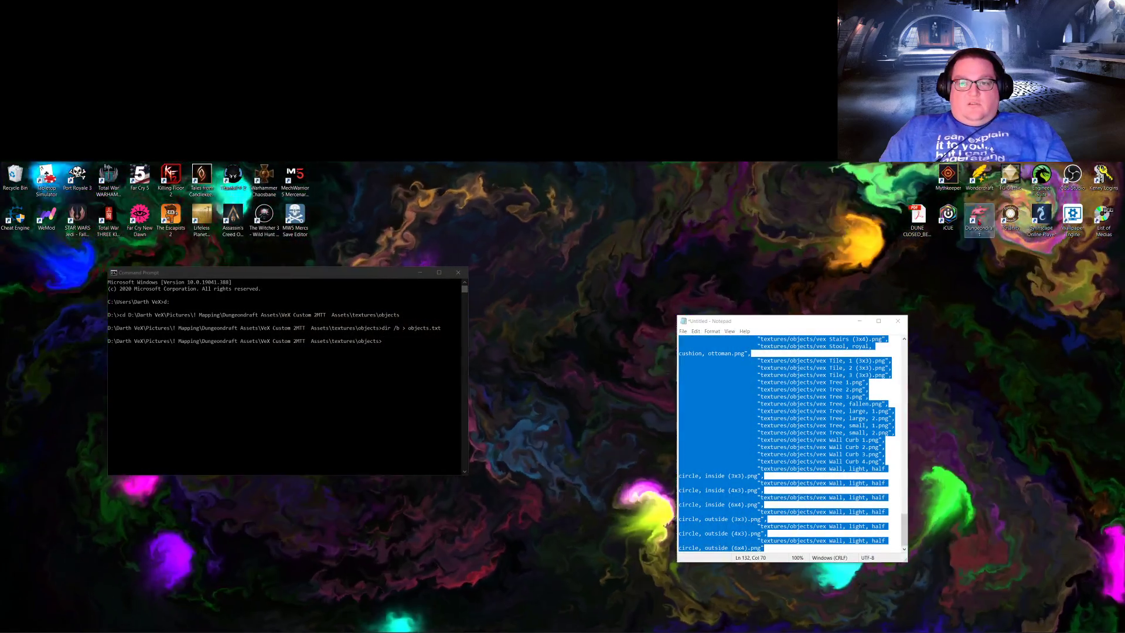
{"action": "double_click", "coordinate": [980, 219]}
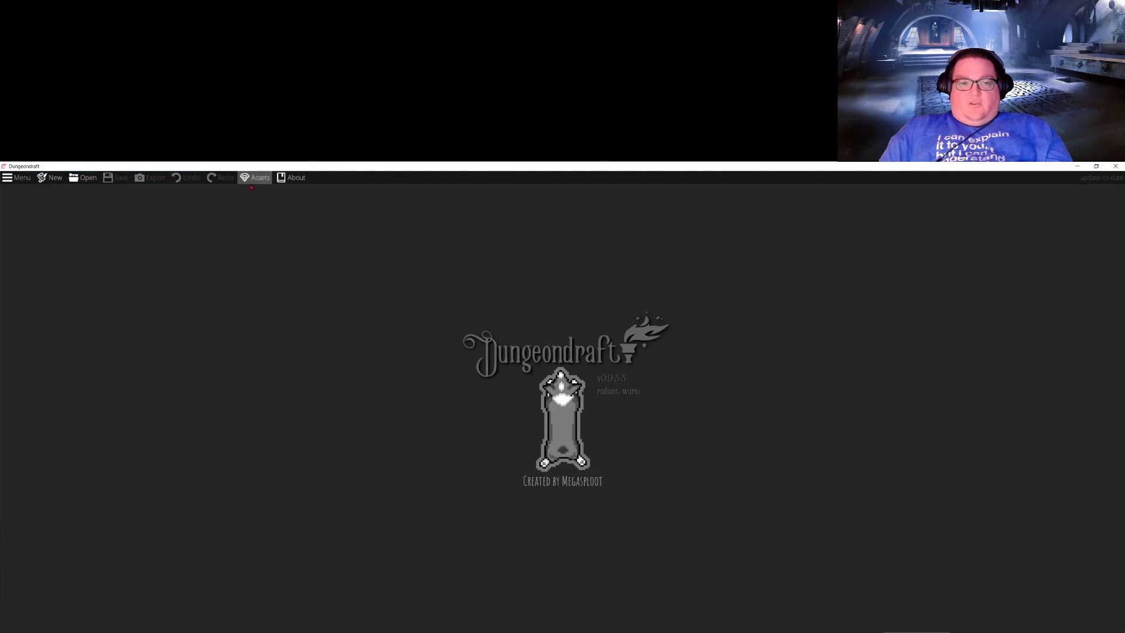
{"action": "left_click", "coordinate": [253, 178]}
{"action": "left_click", "coordinate": [83, 178]}
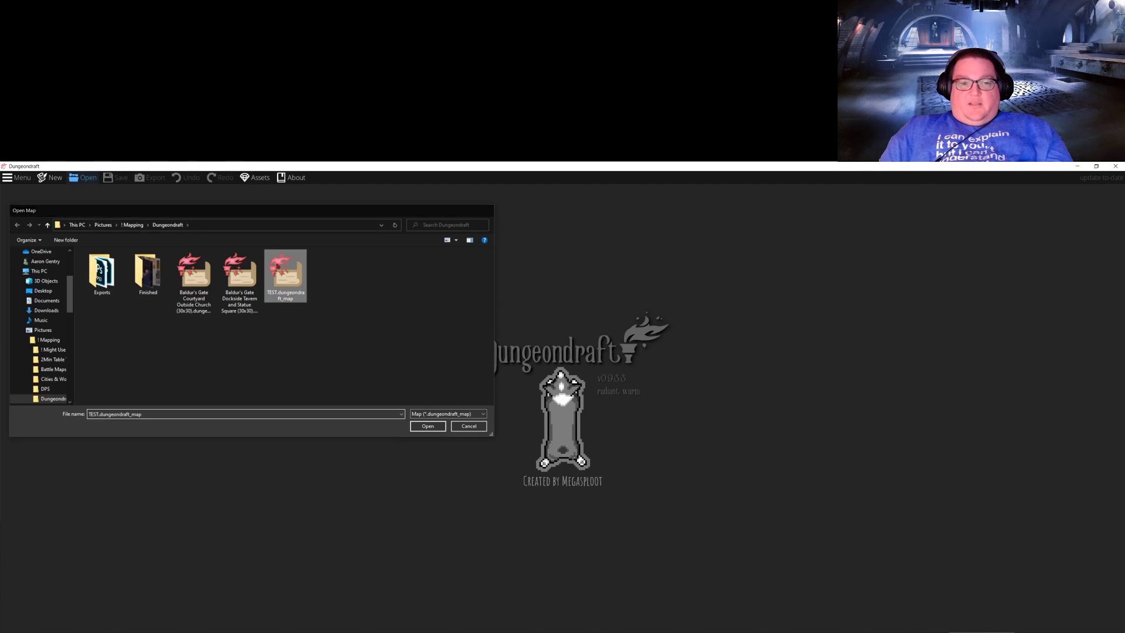
{"action": "double_click", "coordinate": [278, 267]}
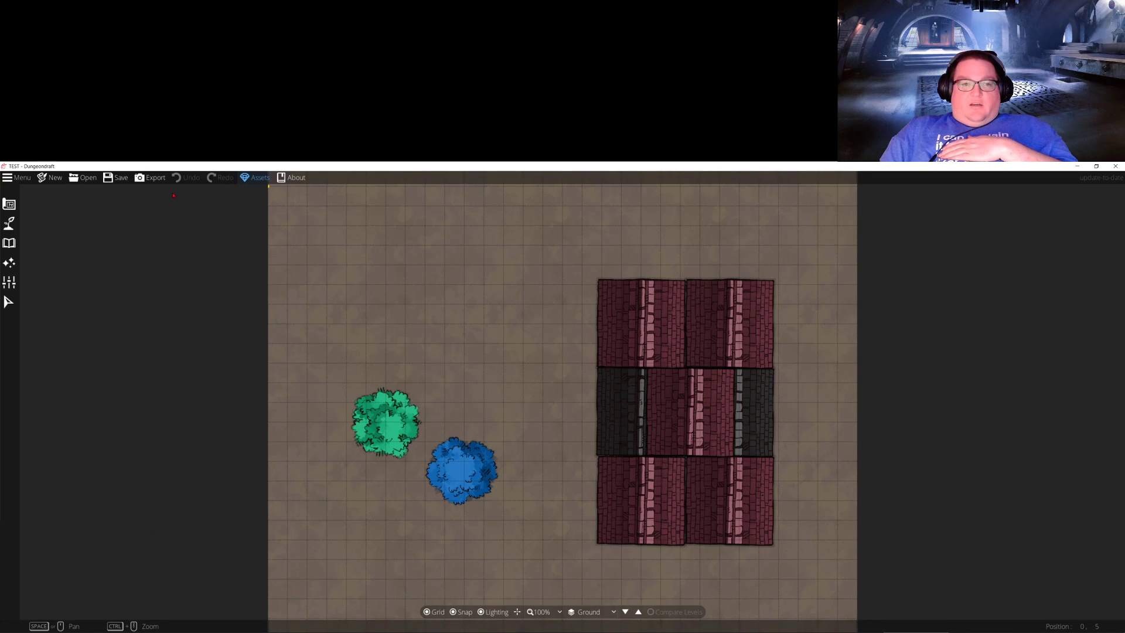
Step: Force-close the unresponsive Dungeondraft window and cancel the problem report
{"action": "left_click", "coordinate": [153, 180]}
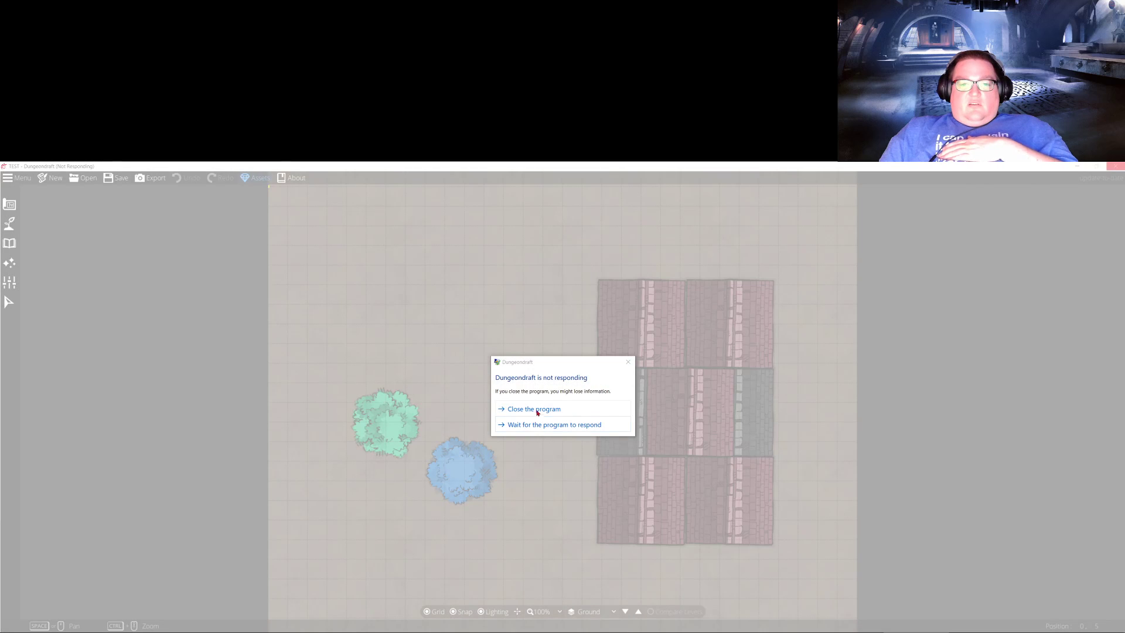
{"action": "left_click", "coordinate": [538, 410]}
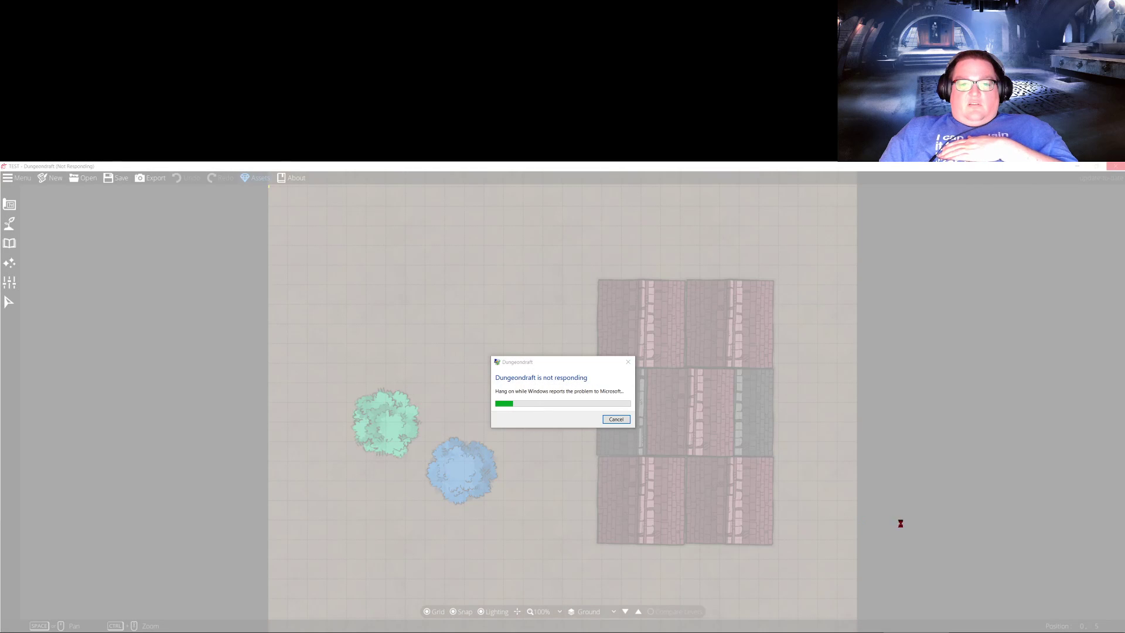
{"action": "left_click", "coordinate": [616, 420]}
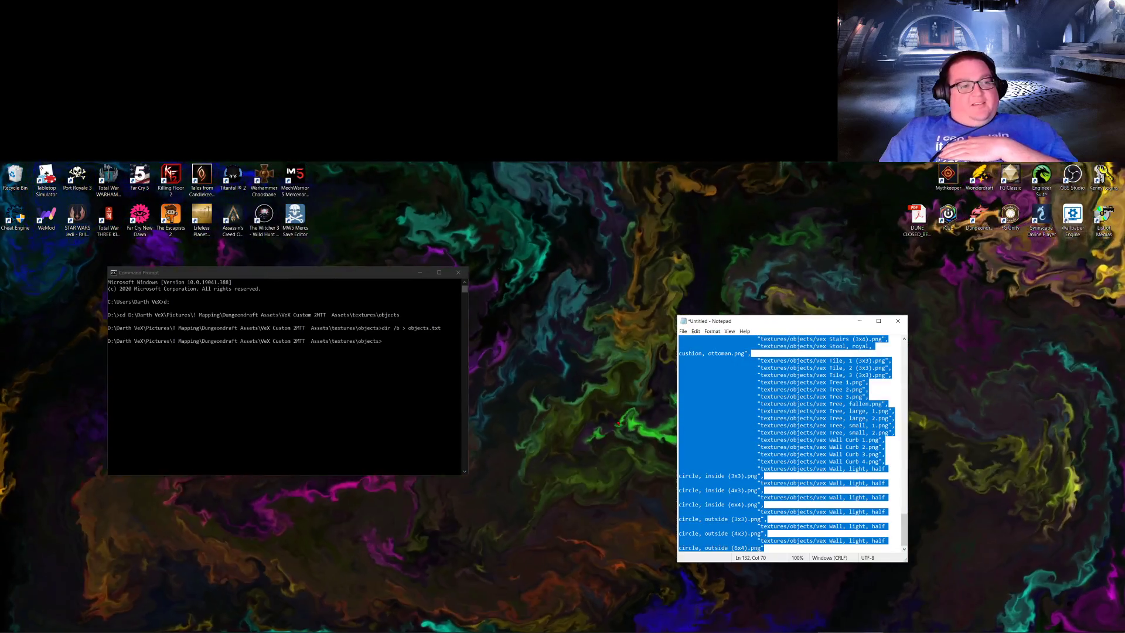
Step: Close the Command Prompt and the untitled Notepad file, discarding the unsaved text
{"action": "left_click", "coordinate": [789, 404]}
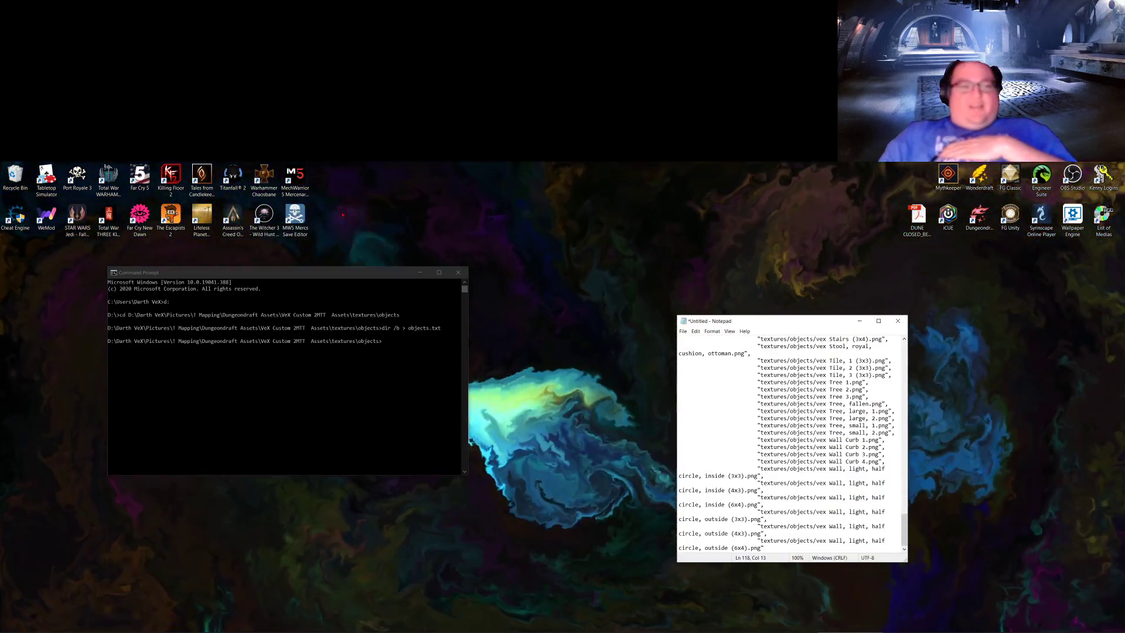
{"action": "left_click", "coordinate": [459, 272]}
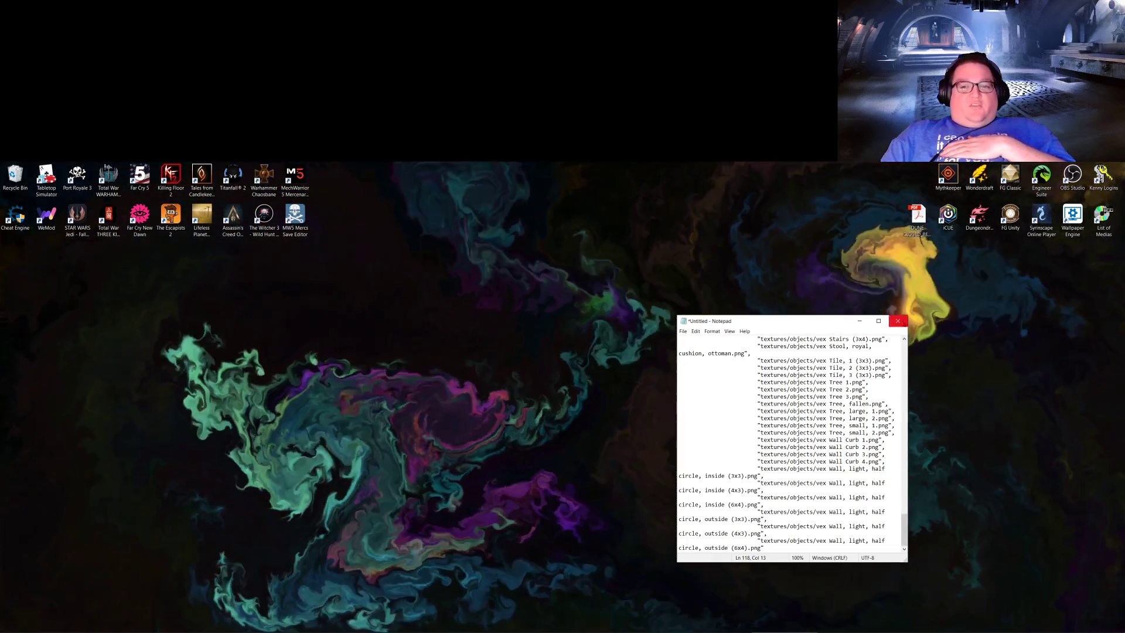
{"action": "key", "text": "alt+F4"}
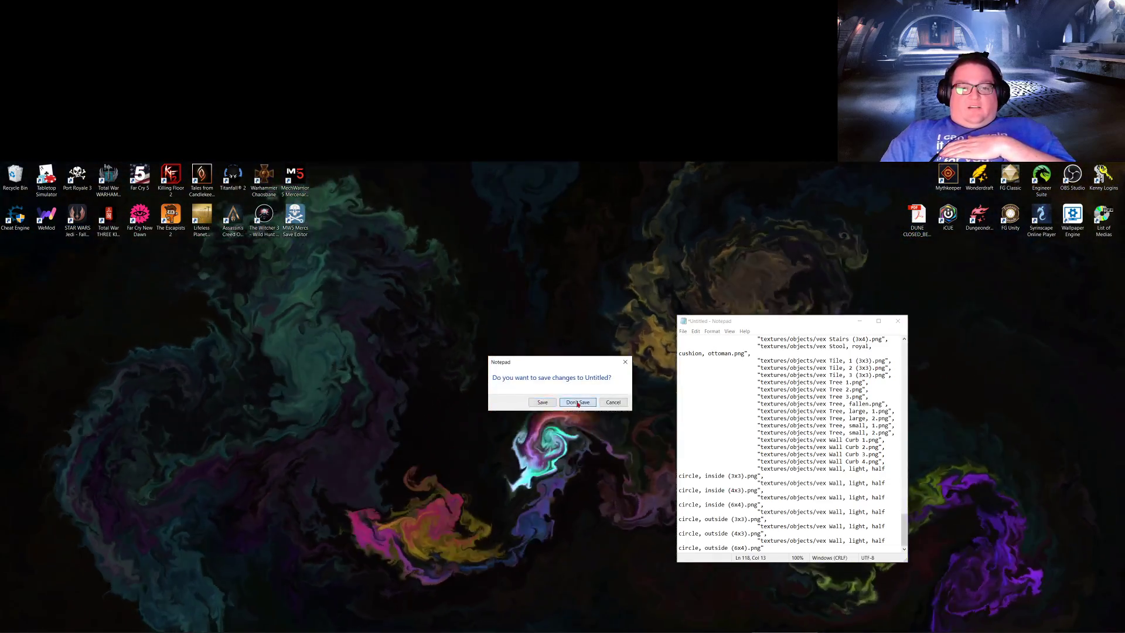
{"action": "left_click", "coordinate": [578, 402]}
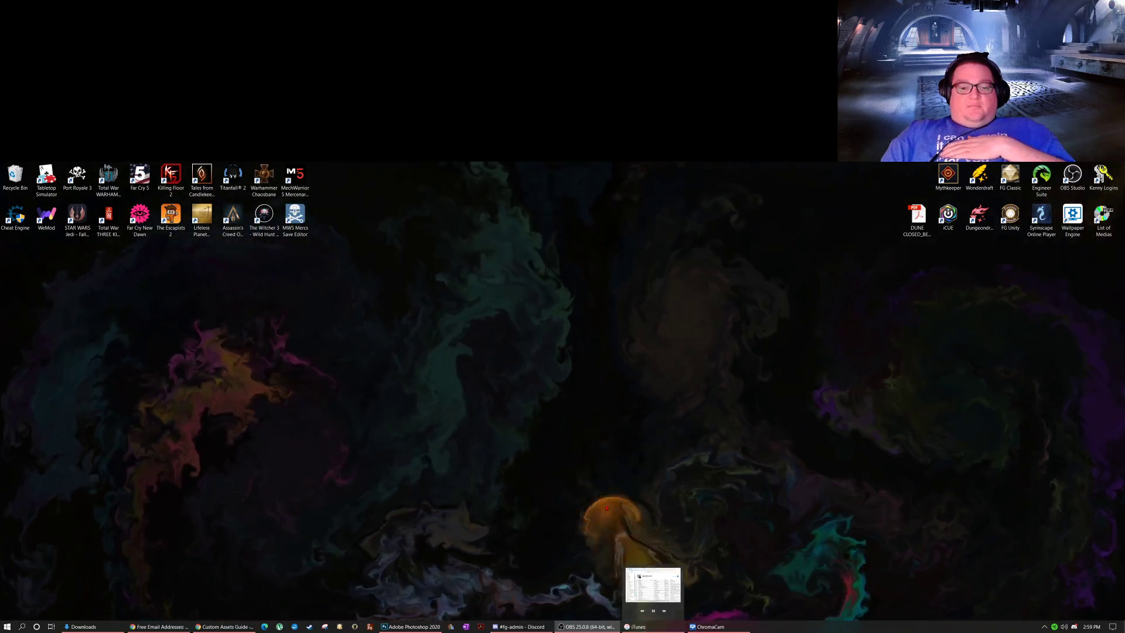
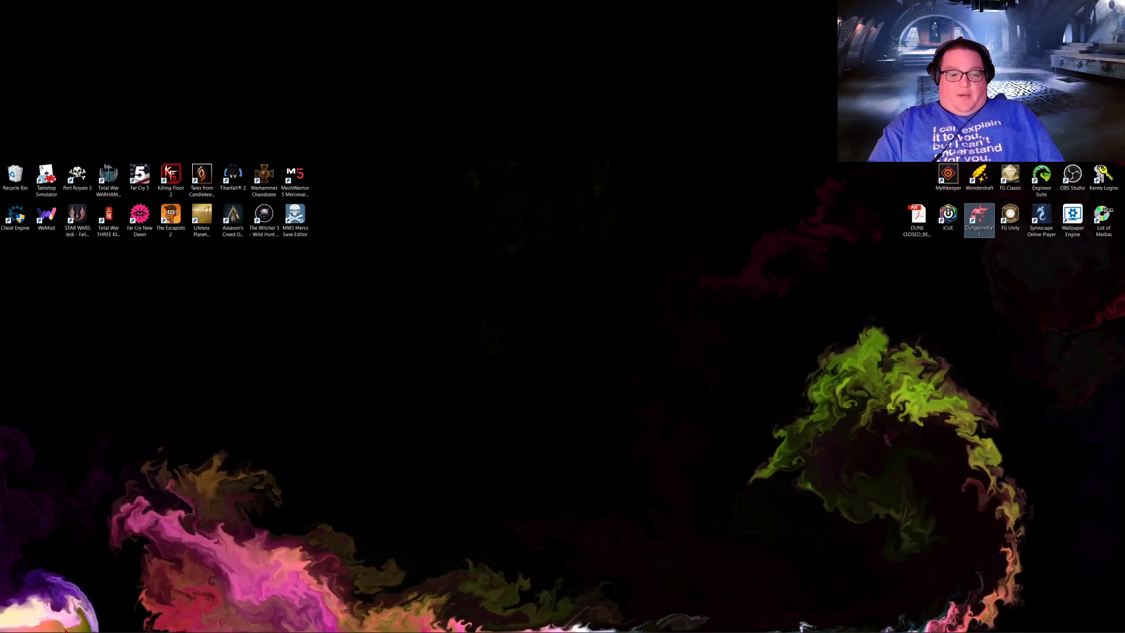
Step: Switch to File Explorer and inspect the textures, patterns and paths folders of VeX Custom 2MTT Assets, inside ! Mapping/Dungeondraft Assets
{"action": "mouse_move", "coordinate": [111, 631]}
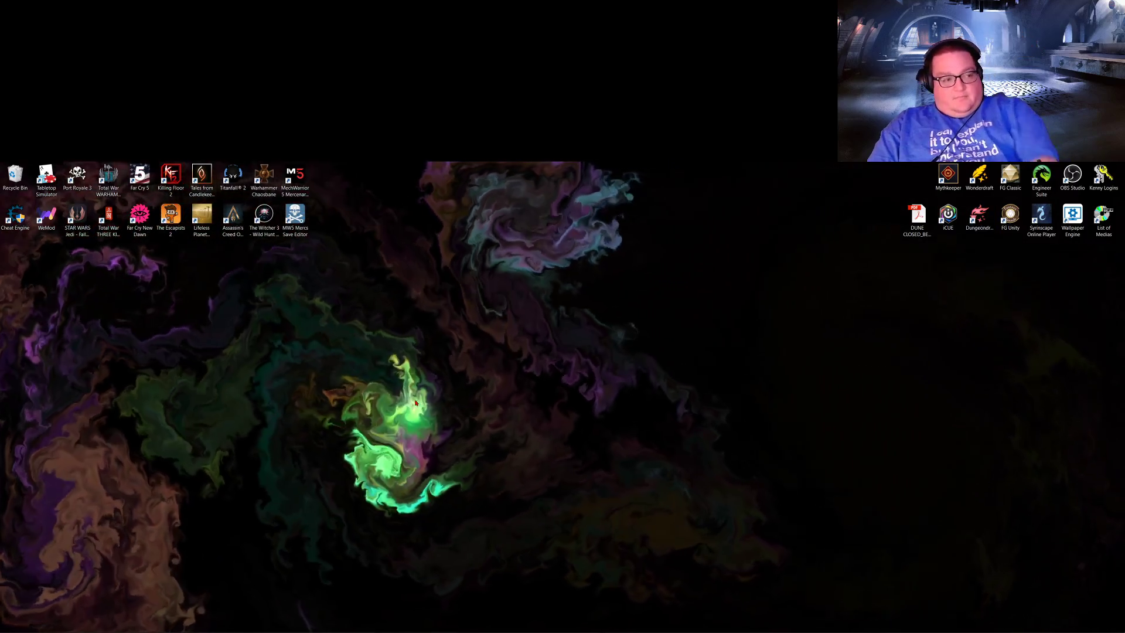
{"action": "key", "text": "super+e"}
{"action": "left_click_drag", "start_coordinate": [716, 221], "coordinate": [550, 216]}
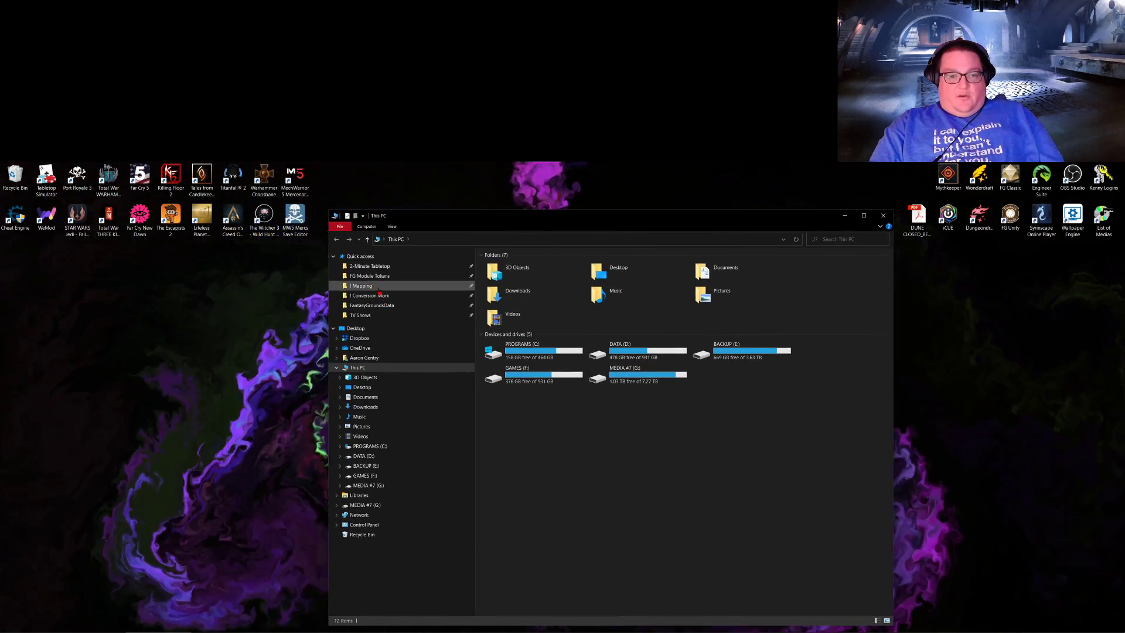
{"action": "left_click", "coordinate": [362, 286]}
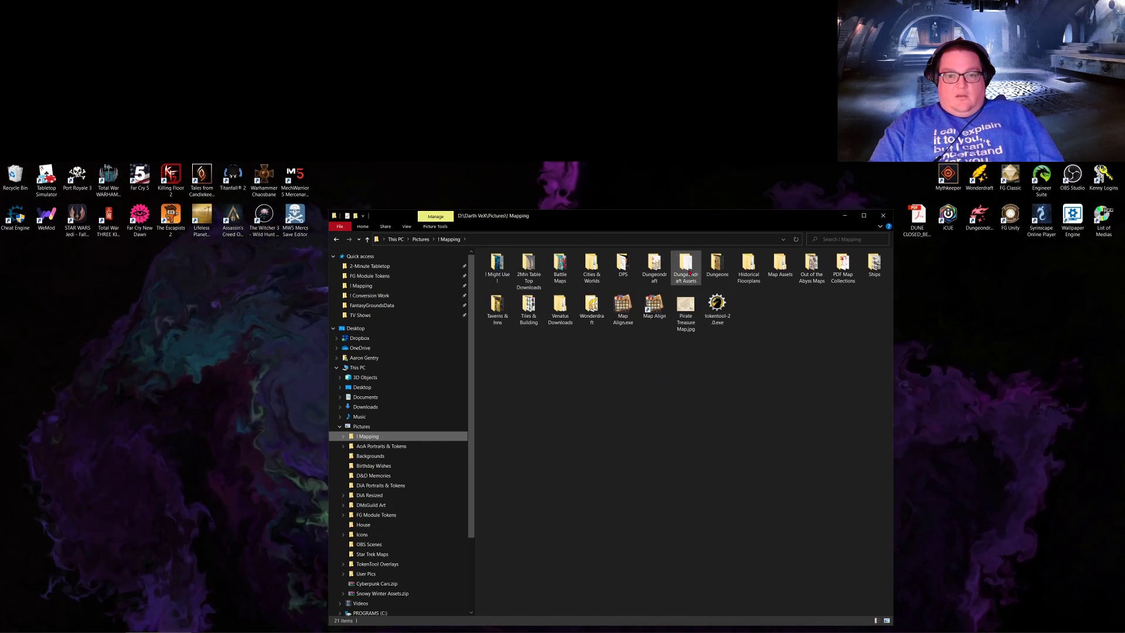
{"action": "double_click", "coordinate": [685, 271]}
{"action": "double_click", "coordinate": [515, 261]}
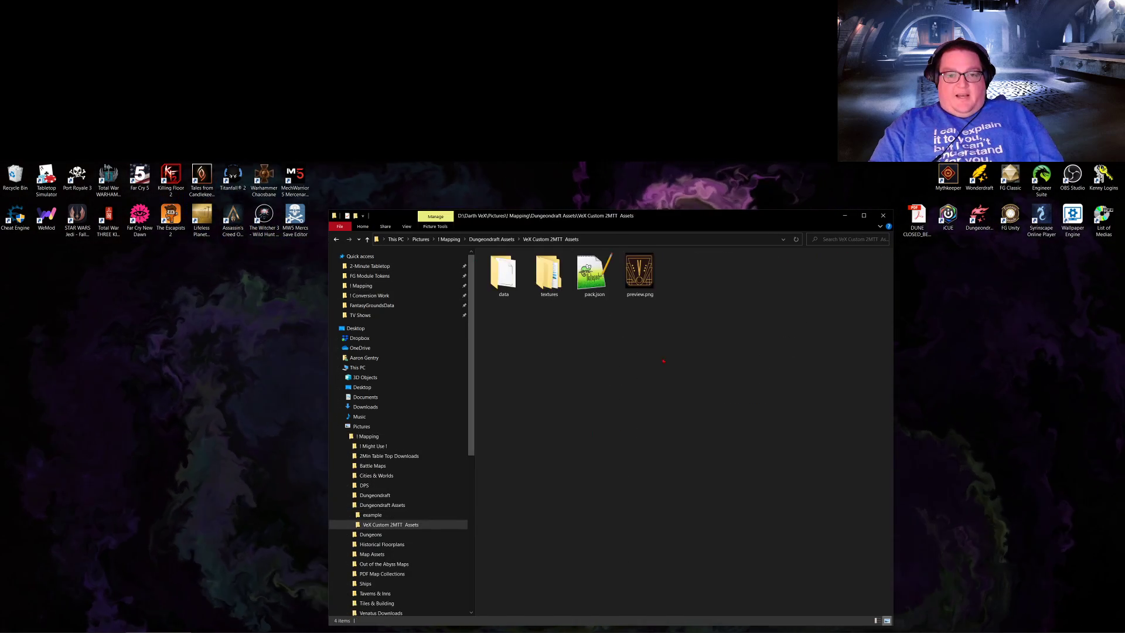
{"action": "double_click", "coordinate": [548, 272]}
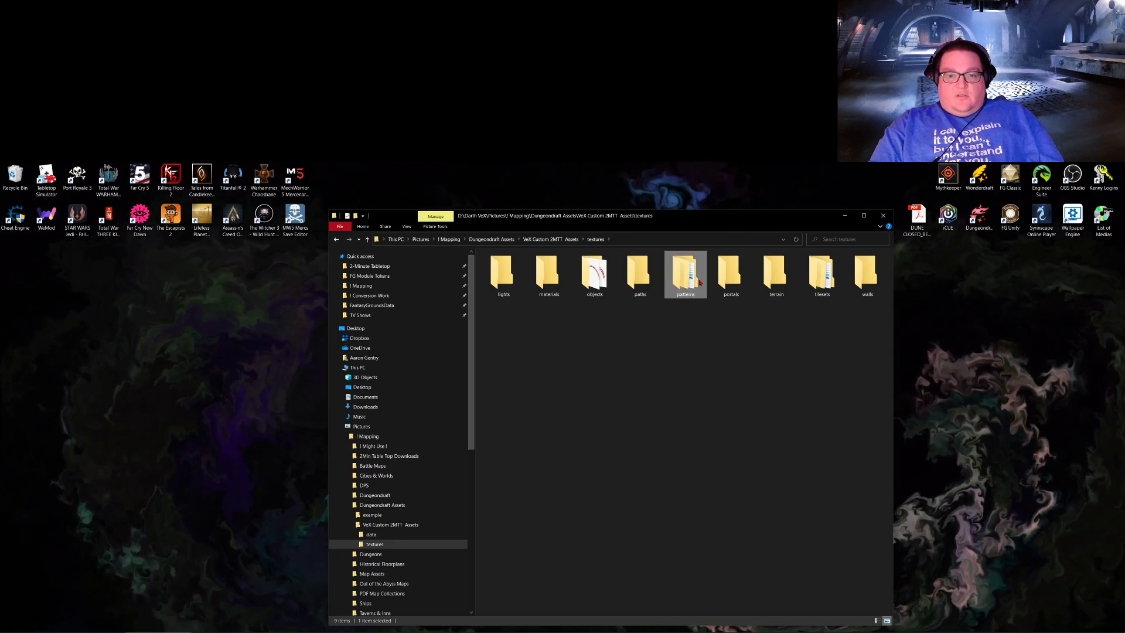
{"action": "double_click", "coordinate": [691, 275]}
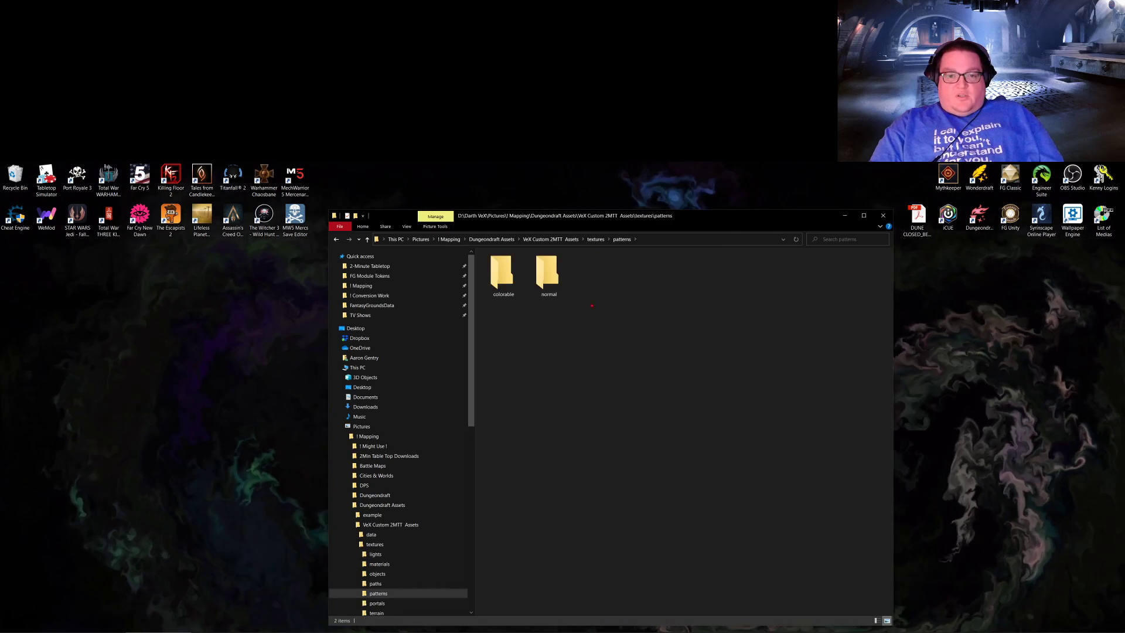
{"action": "left_click", "coordinate": [384, 584]}
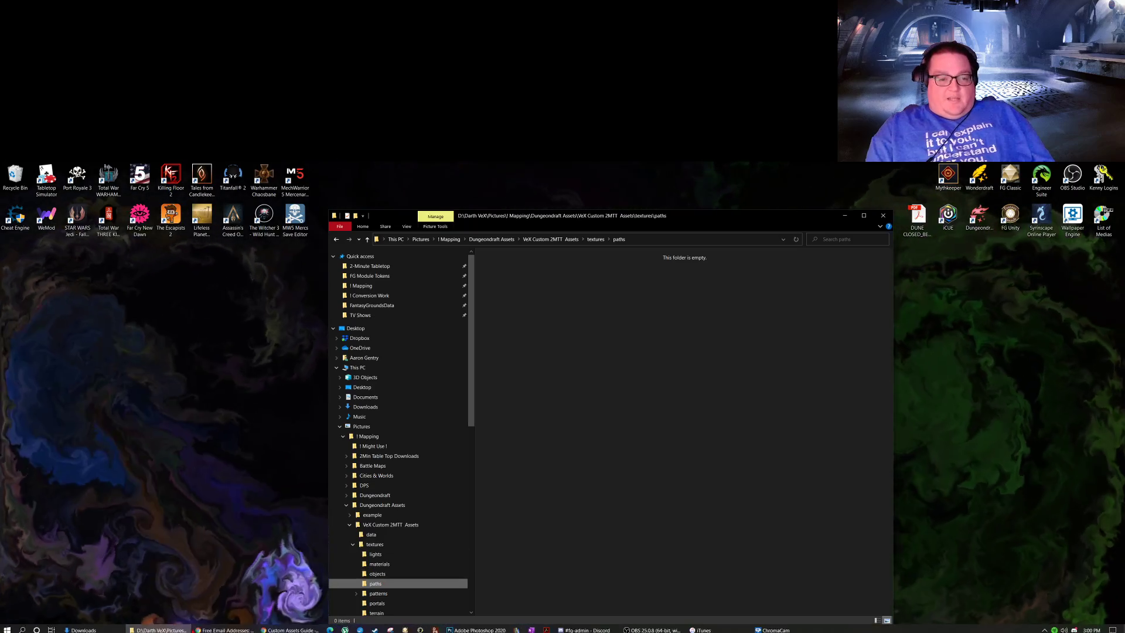
Step: Switch to the Custom Assets Guide in the browser and read the asset requirements through the Paths, Portals and Lights sections
{"action": "left_click", "coordinate": [287, 627]}
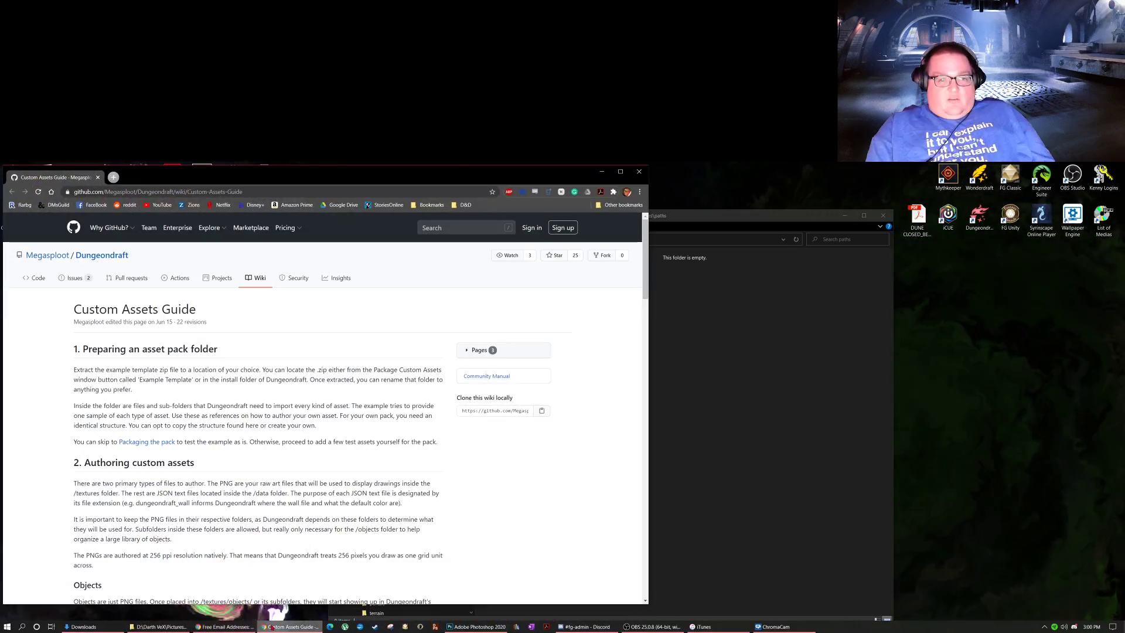
{"action": "scroll", "coordinate": [195, 485], "scroll_direction": "down", "scroll_amount": 10}
{"action": "scroll", "coordinate": [195, 485], "scroll_direction": "down", "scroll_amount": 10}
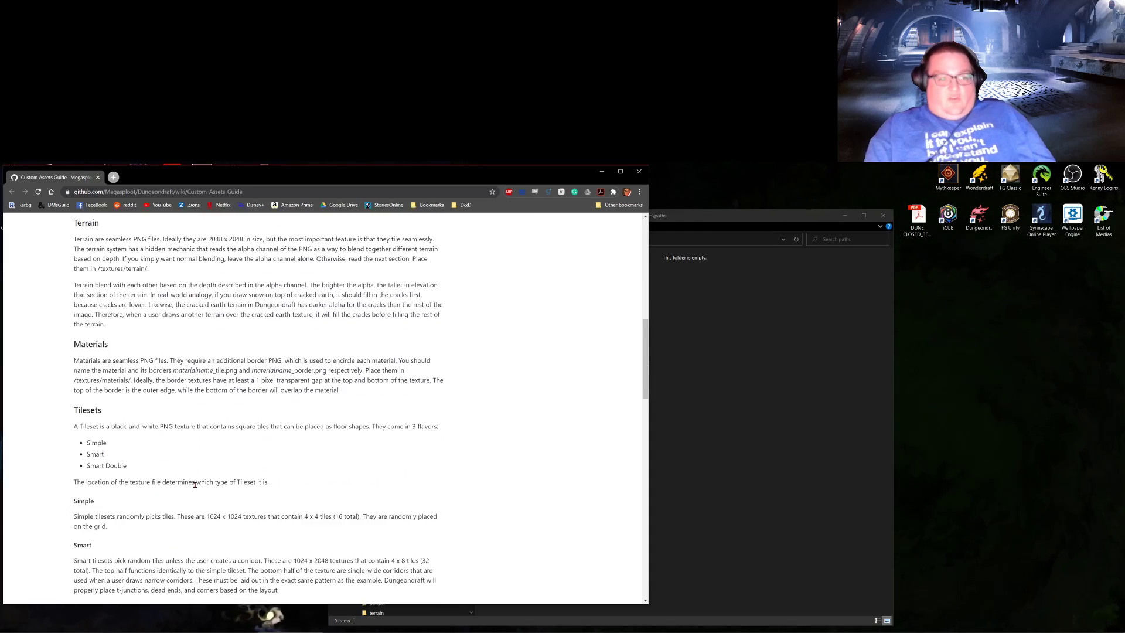
{"action": "scroll", "coordinate": [195, 487], "scroll_direction": "down", "scroll_amount": 4}
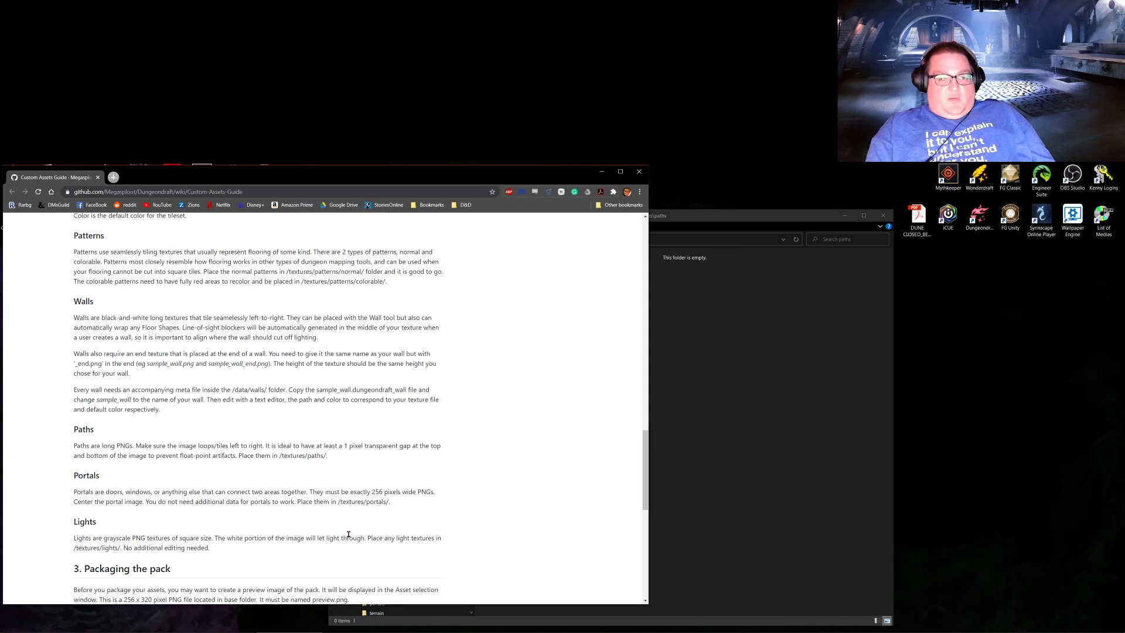
{"action": "left_click", "coordinate": [729, 434]}
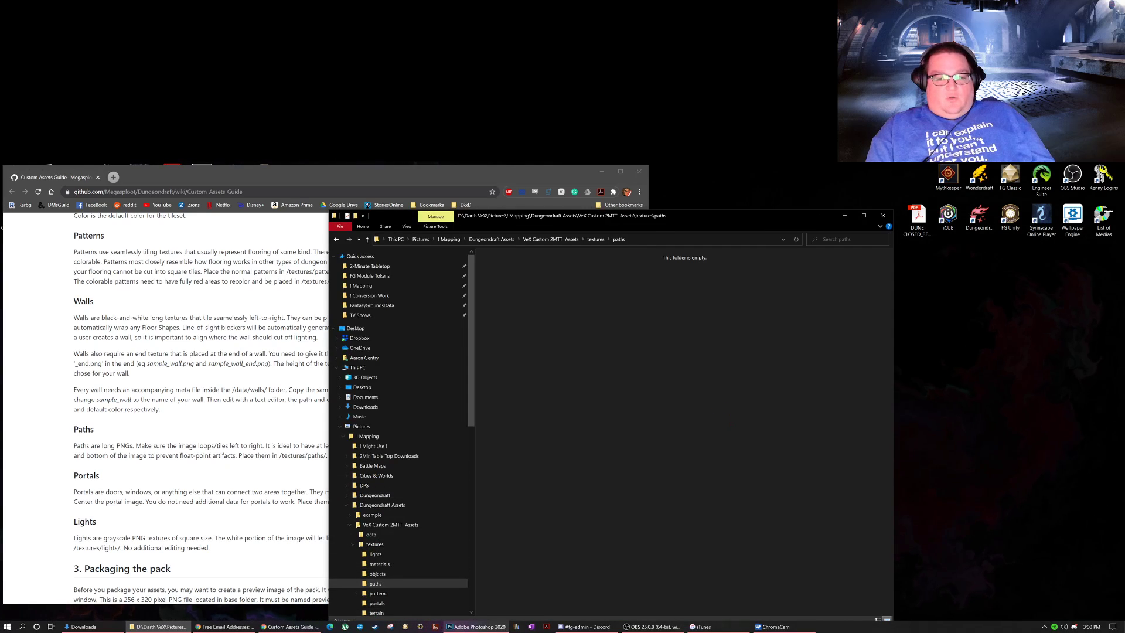
Step: Open vex Hoofprints.png from the textures/objects folder of VeX Custom 2MTT Assets in Photoshop
{"action": "left_click", "coordinate": [476, 626]}
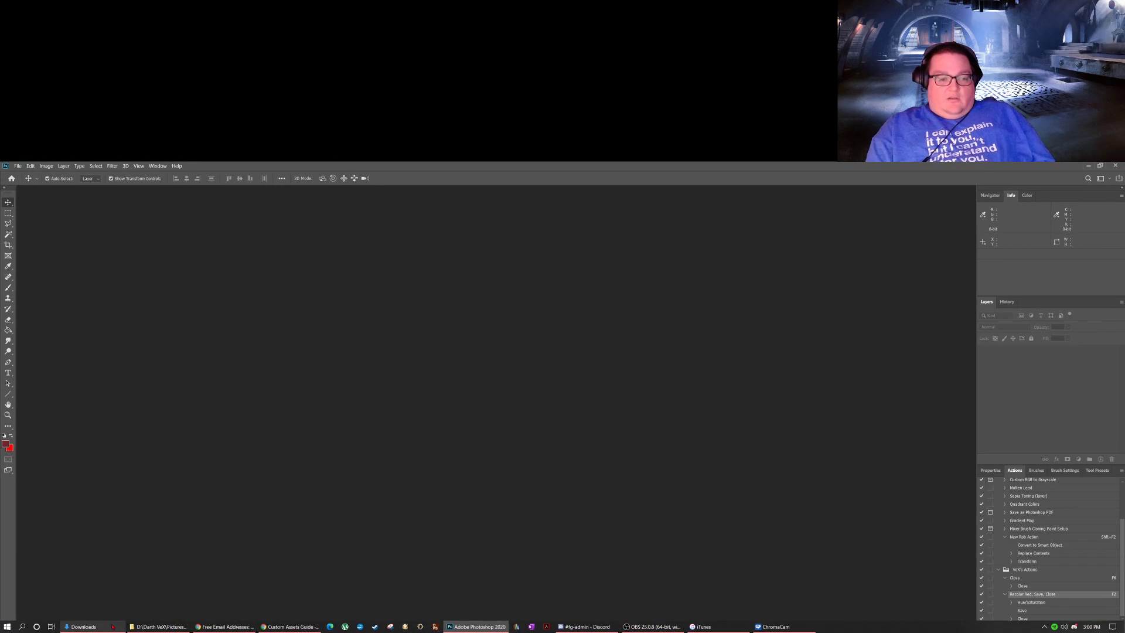
{"action": "left_click", "coordinate": [150, 627]}
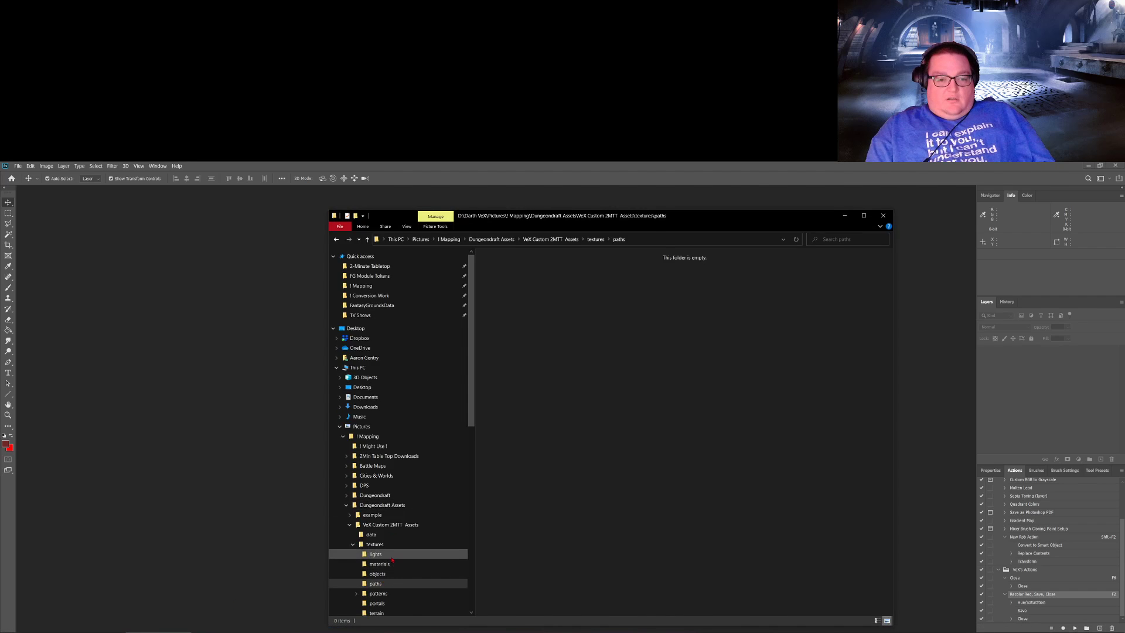
{"action": "left_click", "coordinate": [390, 544]}
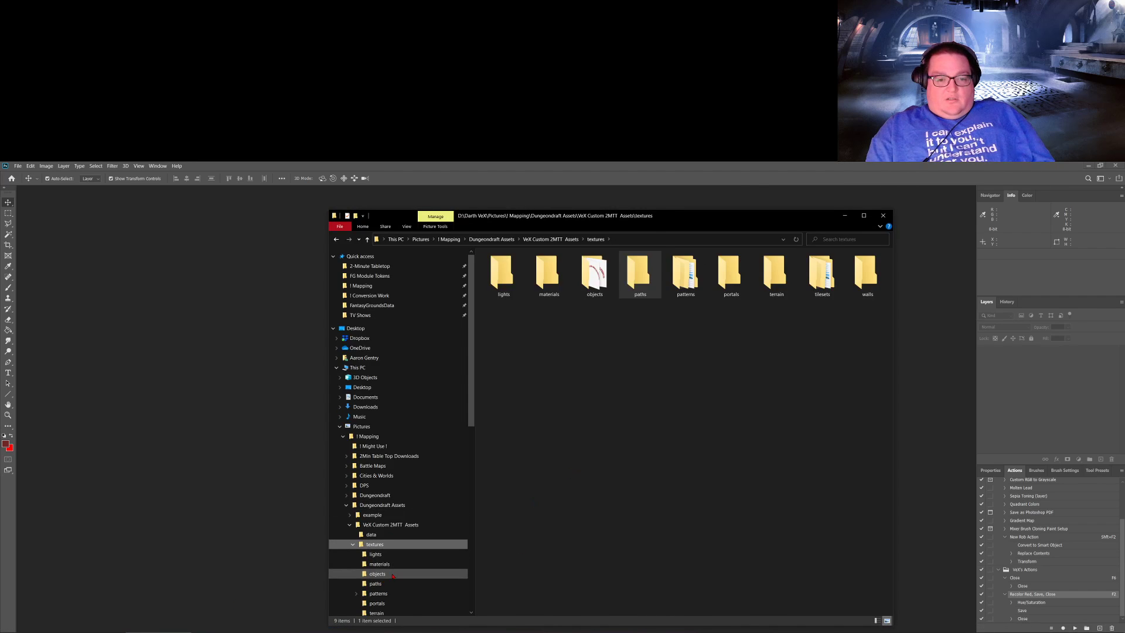
{"action": "left_click", "coordinate": [391, 574]}
{"action": "scroll", "coordinate": [762, 516], "scroll_direction": "down", "scroll_amount": 10}
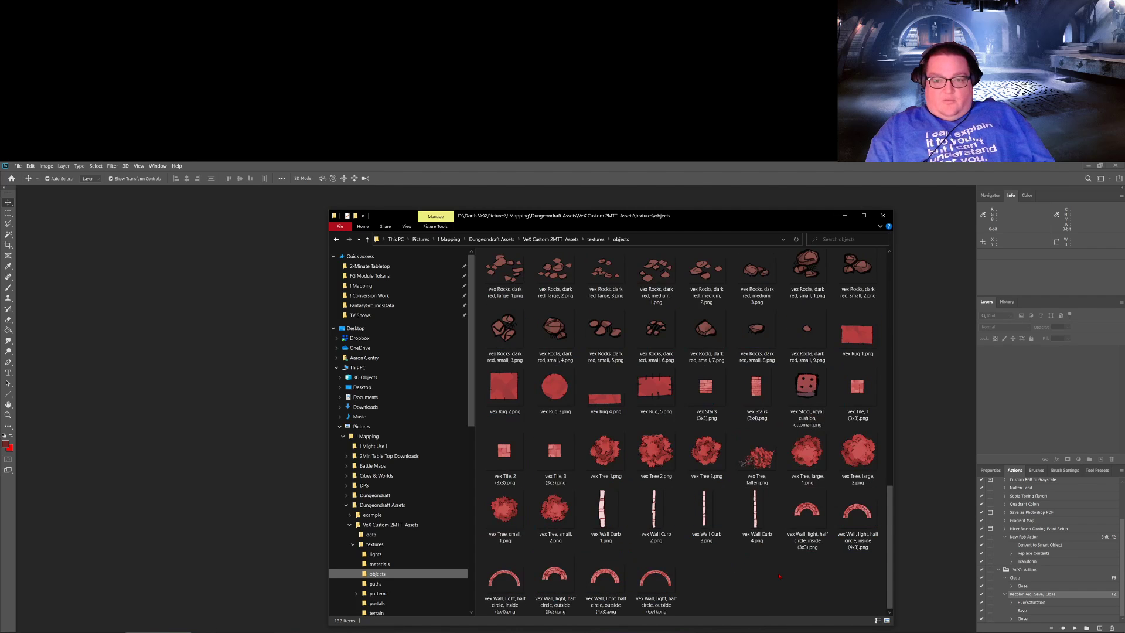
{"action": "scroll", "coordinate": [780, 576], "scroll_direction": "up", "scroll_amount": 5}
{"action": "double_click", "coordinate": [808, 403]}
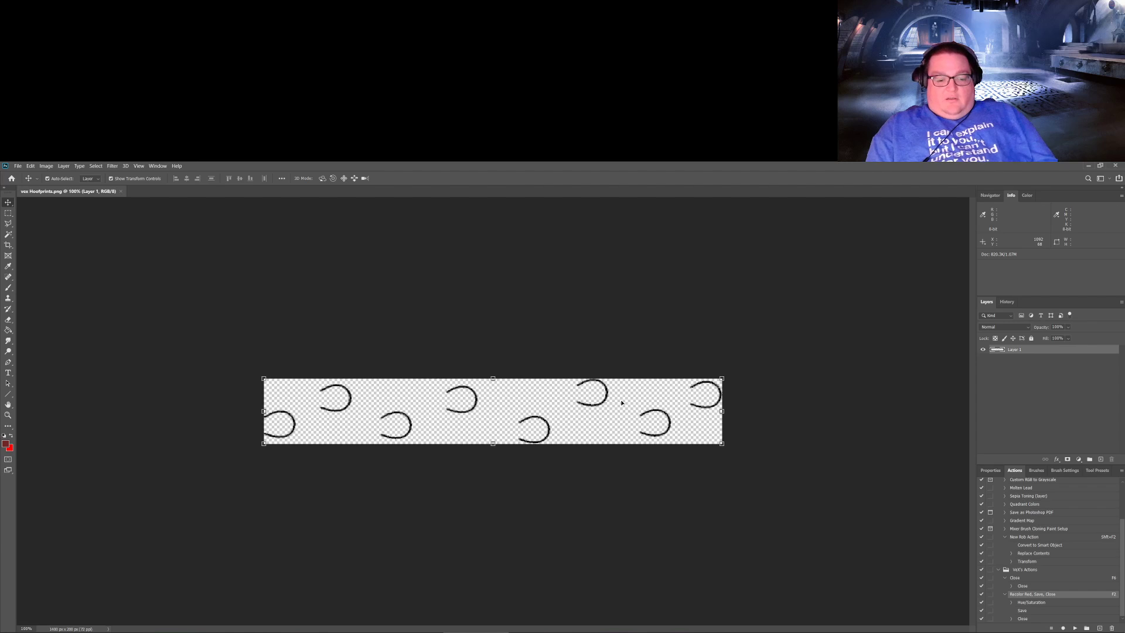
Step: Select the hoofprint touching the image's upper edge with the Rectangular Marquee and move it slightly down and left, away from the edge
{"action": "scroll", "coordinate": [607, 396], "scroll_direction": "up", "scroll_amount": 5}
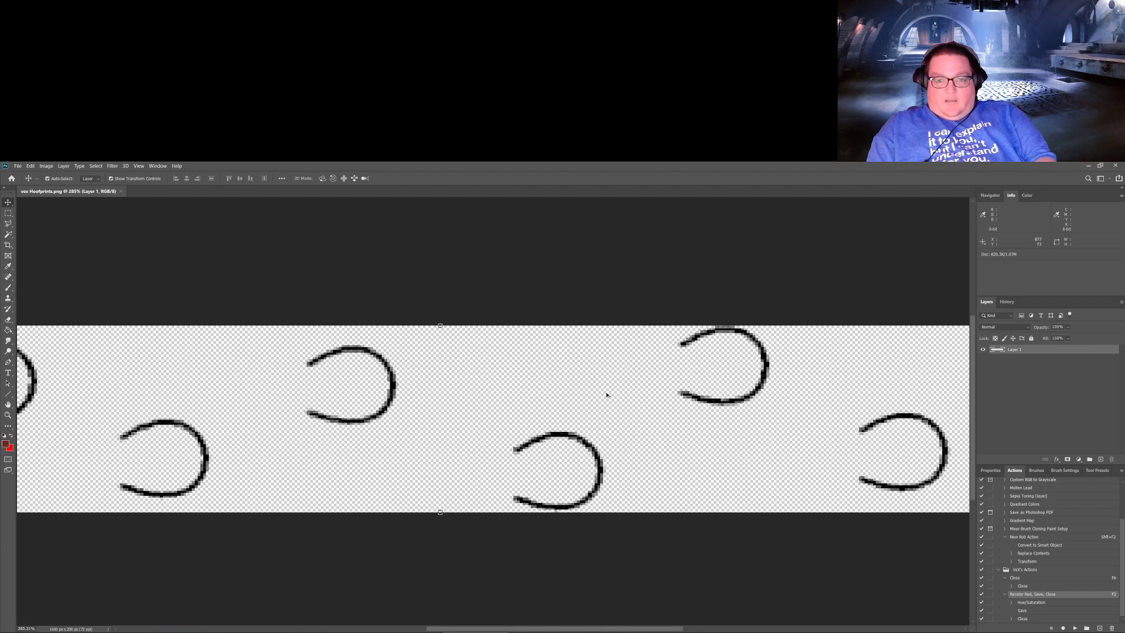
{"action": "scroll", "coordinate": [645, 371], "scroll_direction": "right", "scroll_amount": 2}
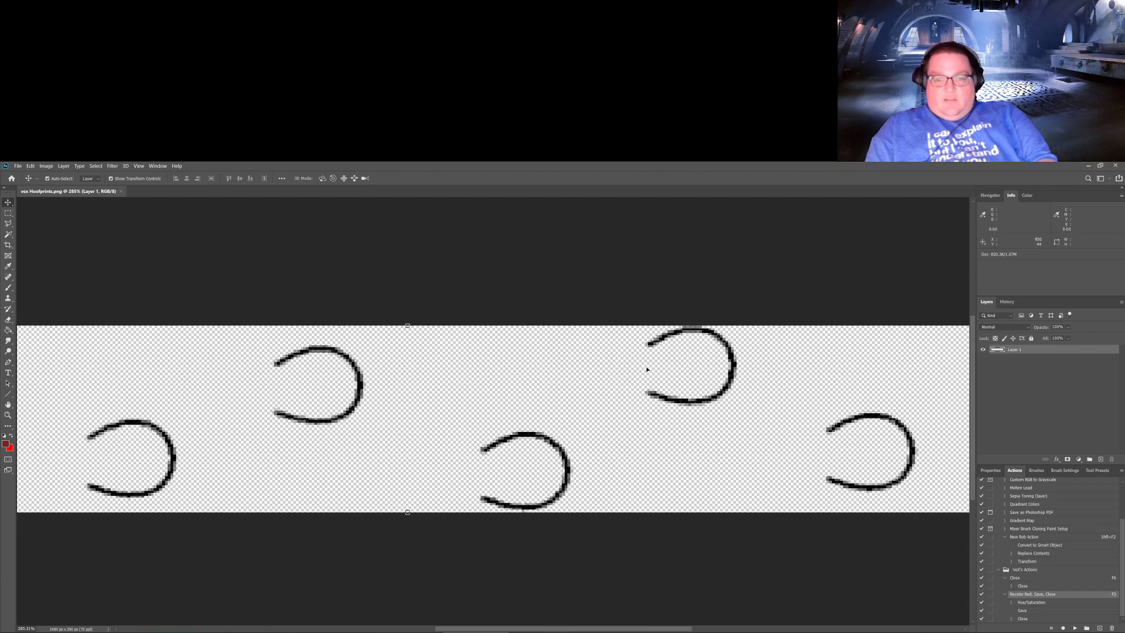
{"action": "scroll", "coordinate": [640, 372], "scroll_direction": "up", "scroll_amount": 1}
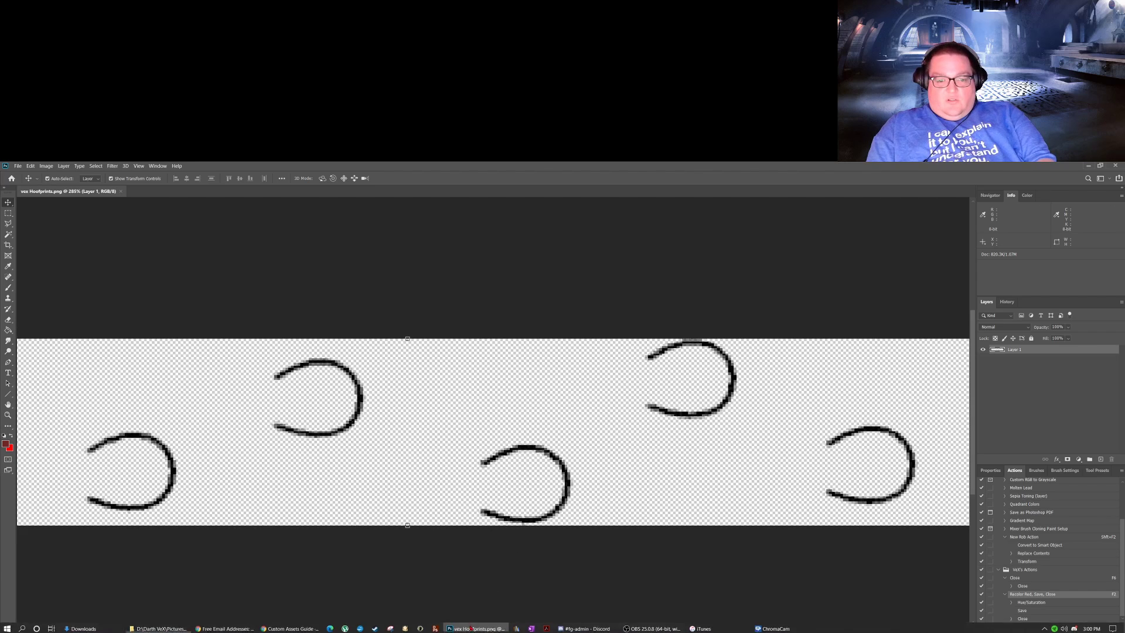
{"action": "mouse_move", "coordinate": [531, 629]}
{"action": "left_mouse_down"}
{"action": "mouse_move", "coordinate": [571, 629]}
{"action": "mouse_move", "coordinate": [408, 629]}
{"action": "mouse_move", "coordinate": [710, 629]}
{"action": "mouse_move", "coordinate": [348, 628]}
{"action": "mouse_move", "coordinate": [554, 629]}
{"action": "mouse_move", "coordinate": [540, 629]}
{"action": "left_mouse_up"}
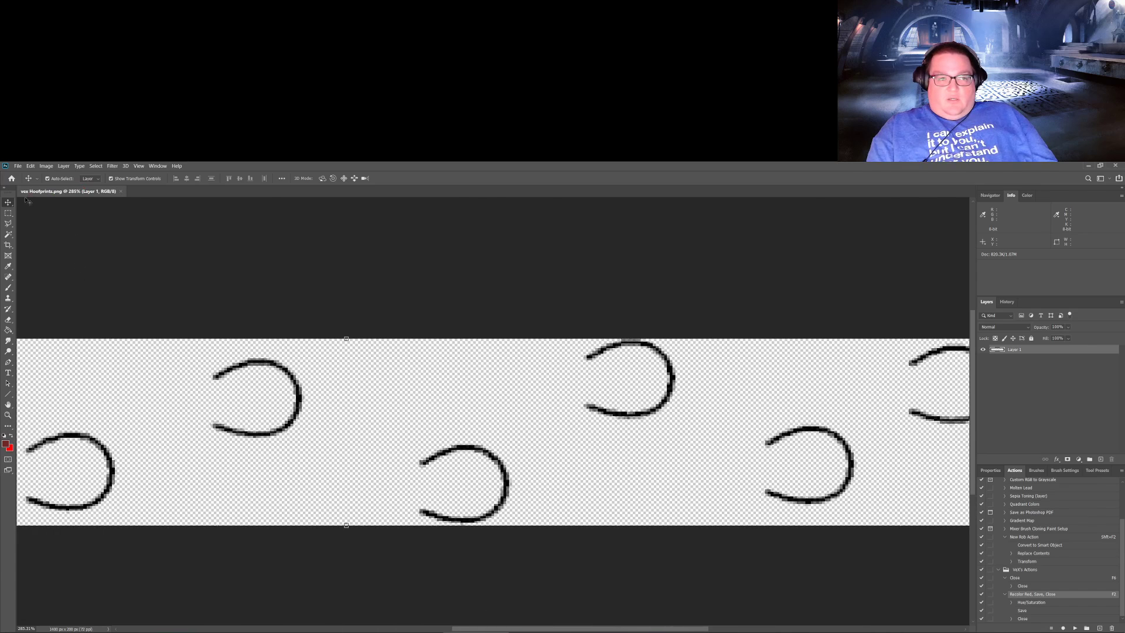
{"action": "left_click", "coordinate": [9, 216]}
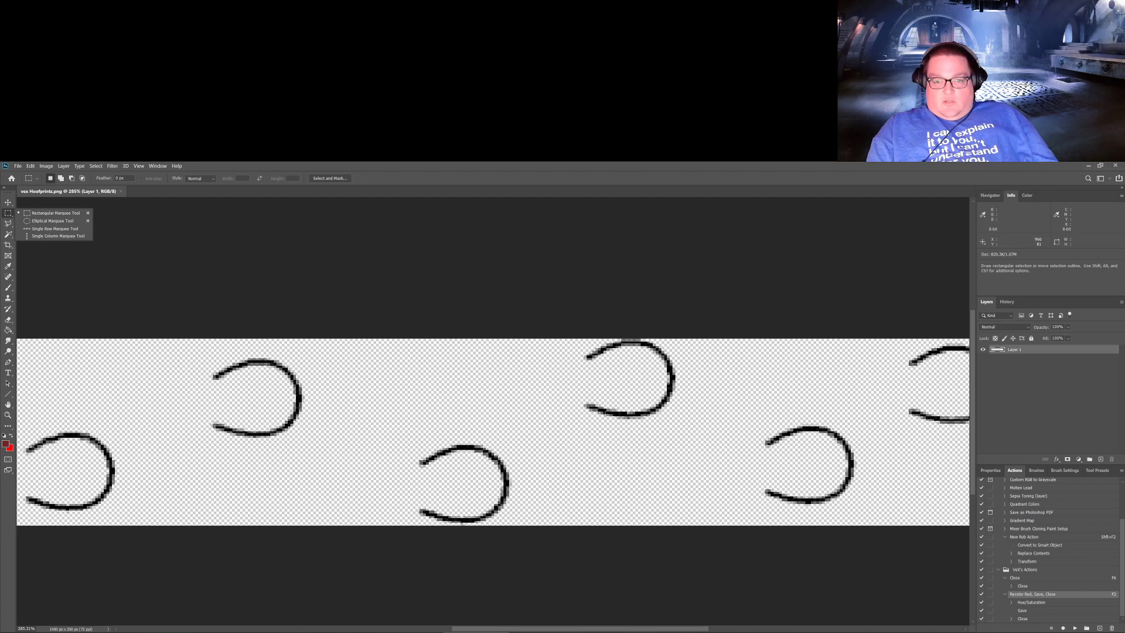
{"action": "left_click_drag", "start_coordinate": [702, 438], "coordinate": [545, 334]}
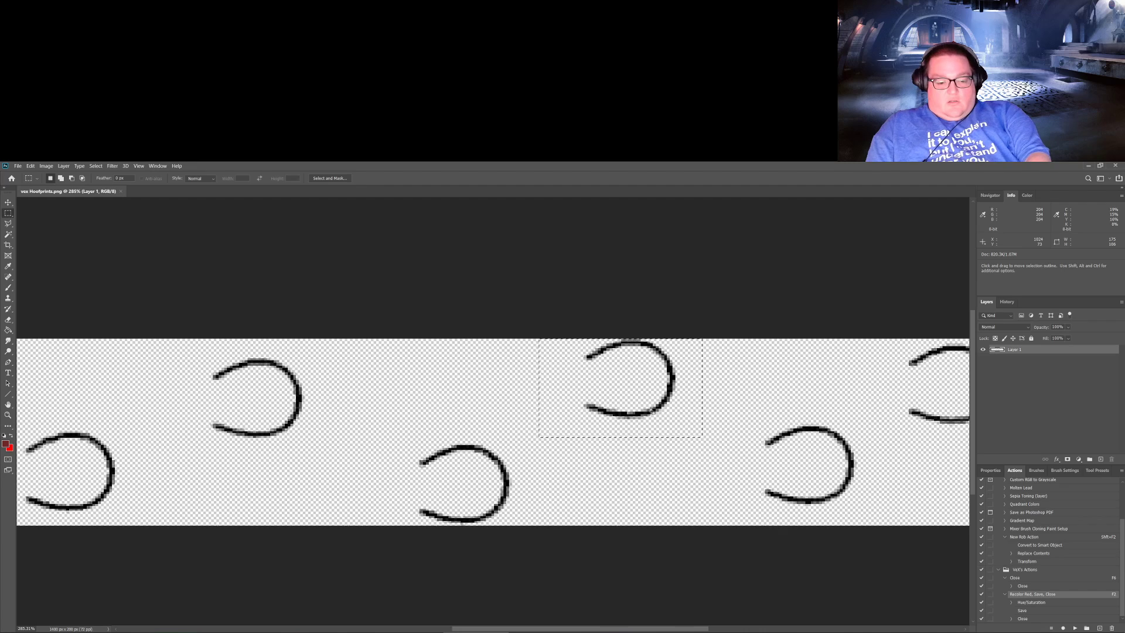
{"action": "key", "text": "v"}
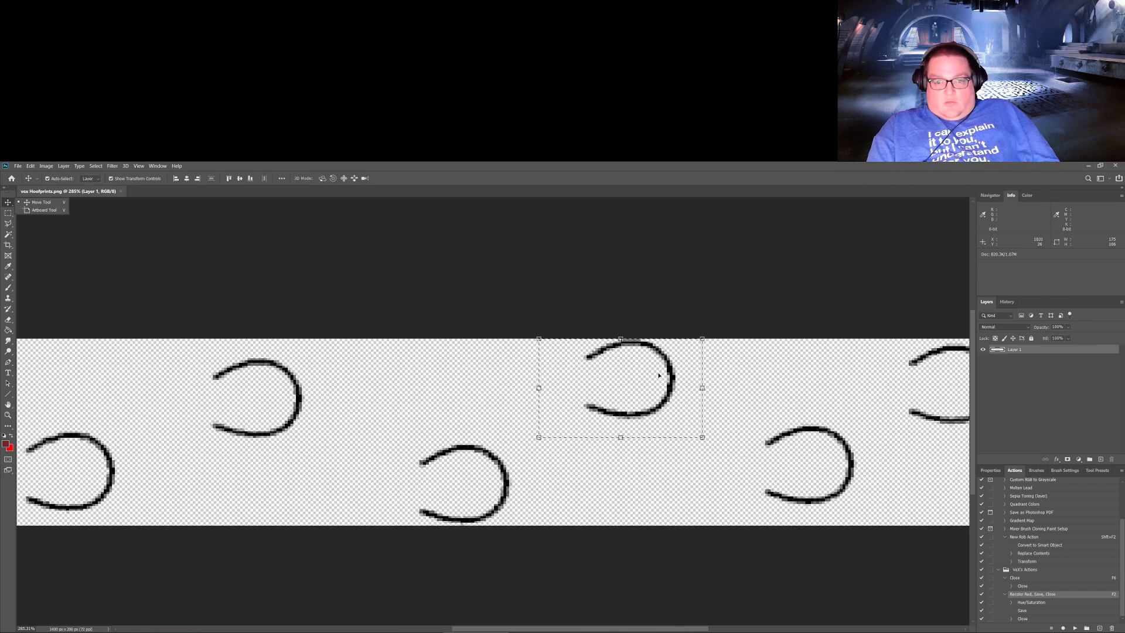
{"action": "left_click_drag", "start_coordinate": [669, 379], "coordinate": [671, 392]}
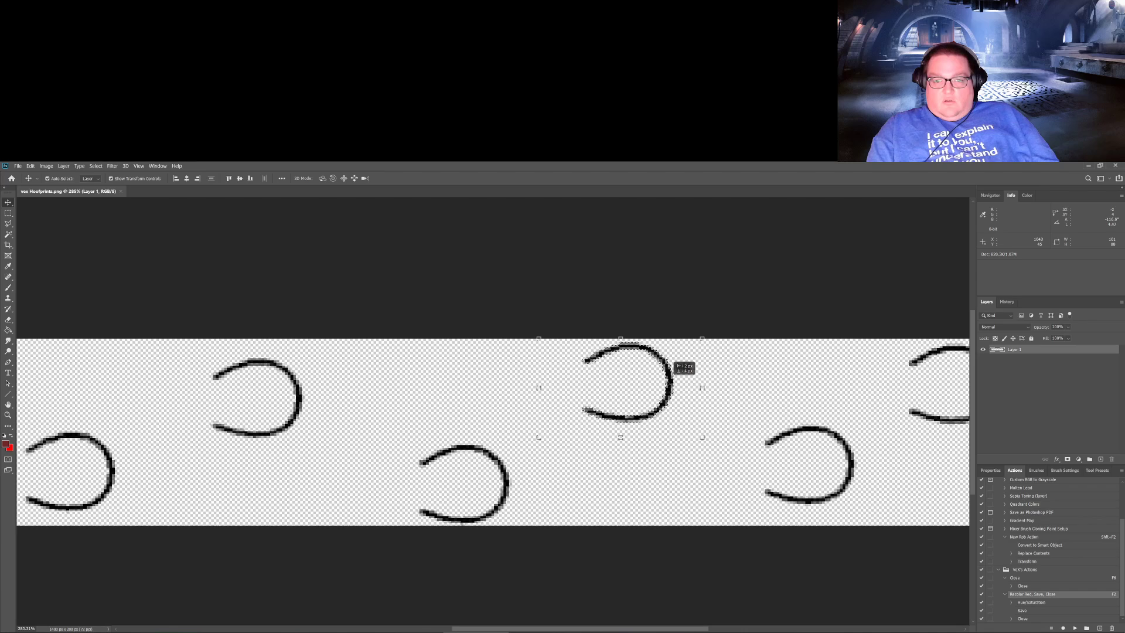
{"action": "left_click_drag", "start_coordinate": [668, 380], "coordinate": [659, 384]}
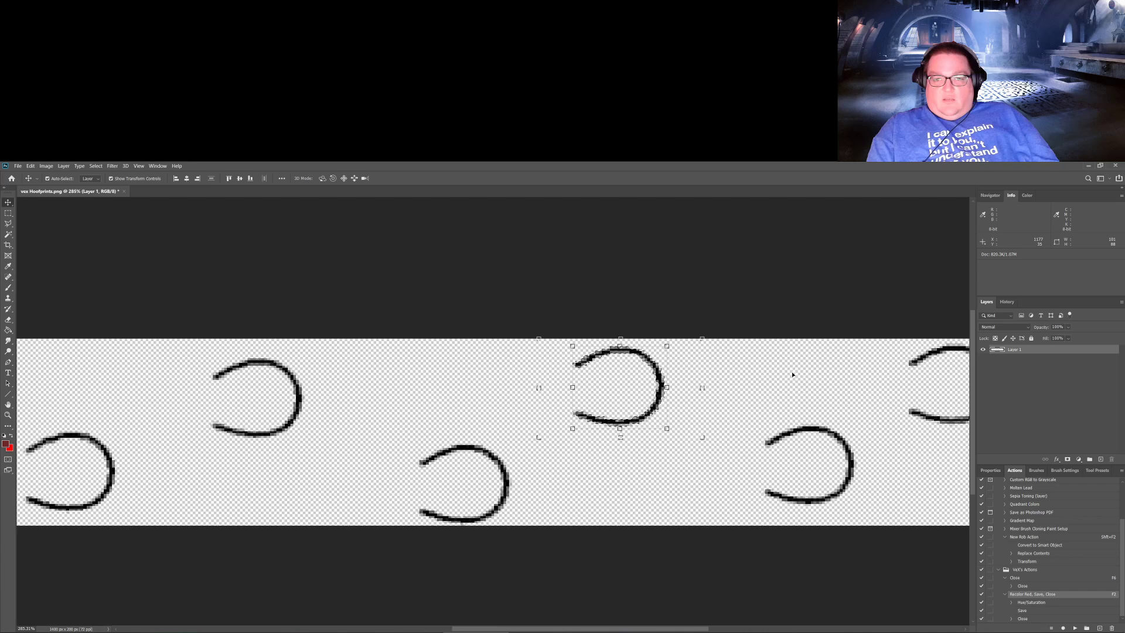
{"action": "left_click", "coordinate": [607, 505]}
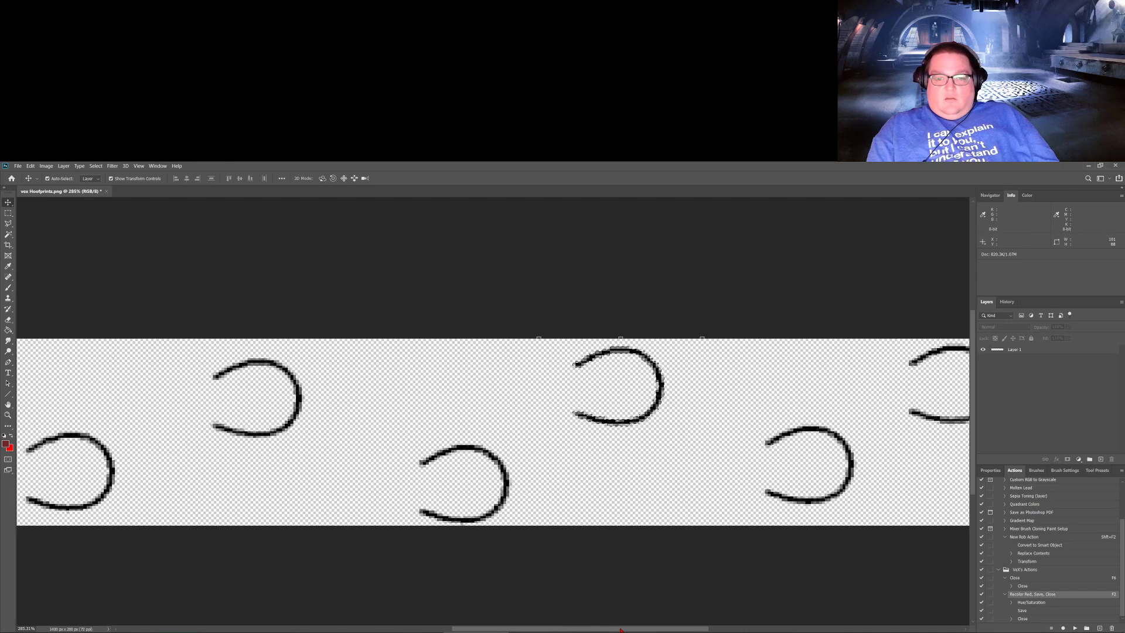
Step: Select the last hoofprint at the strip's right end and move it slightly inward on Layer 1, leaving a transparent gap
{"action": "left_click_drag", "start_coordinate": [620, 629], "coordinate": [814, 620]}
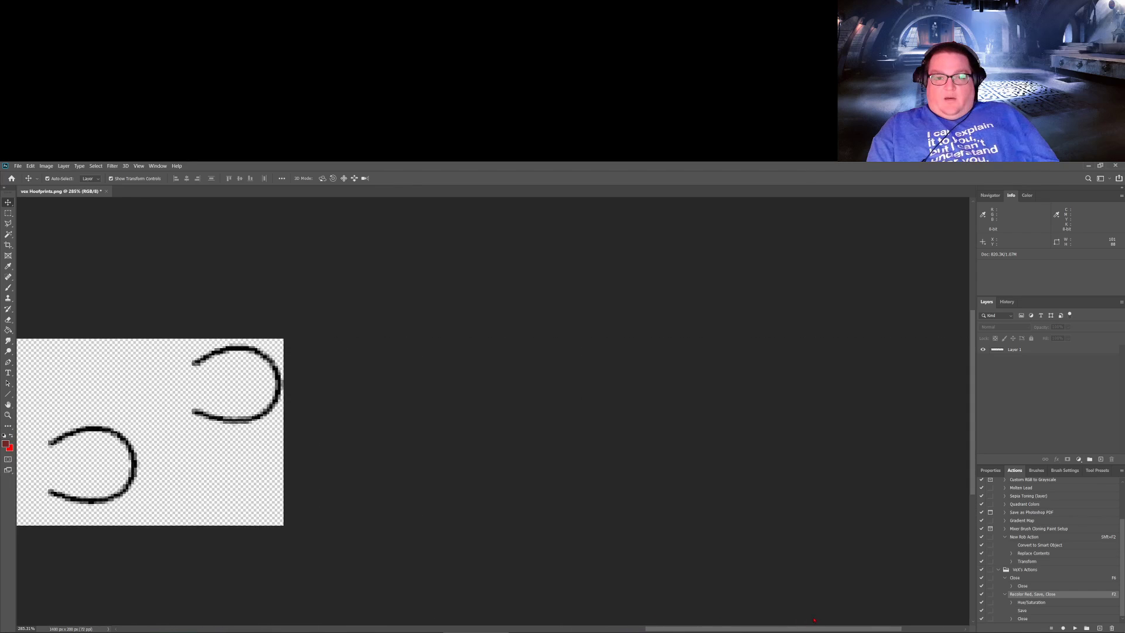
{"action": "scroll", "coordinate": [510, 441], "scroll_direction": "left", "scroll_amount": 5}
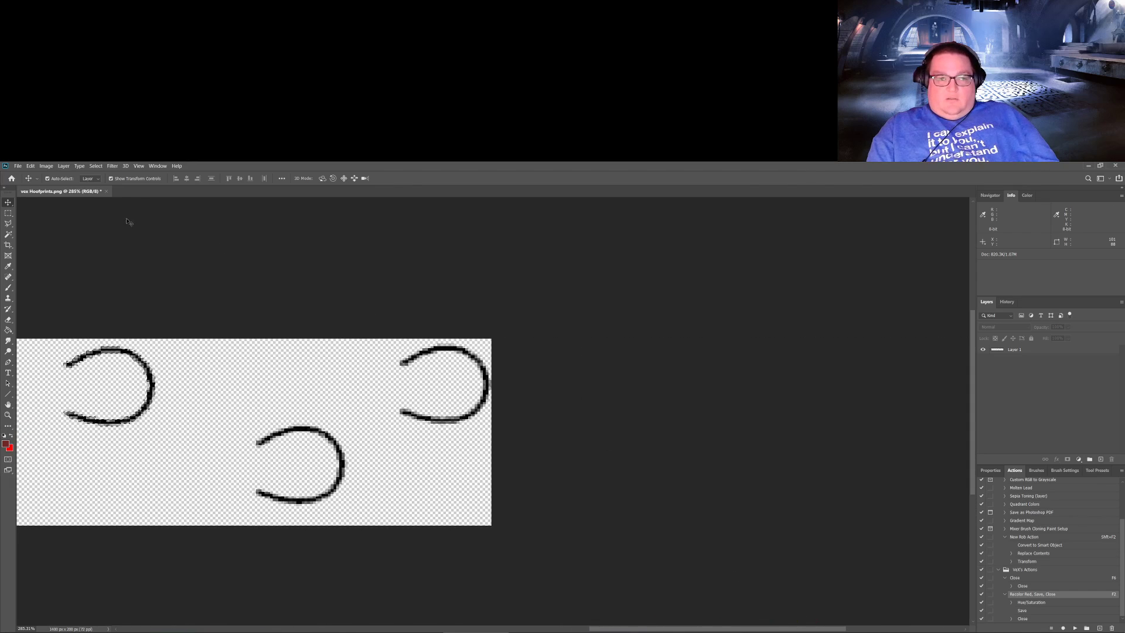
{"action": "left_click", "coordinate": [9, 214]}
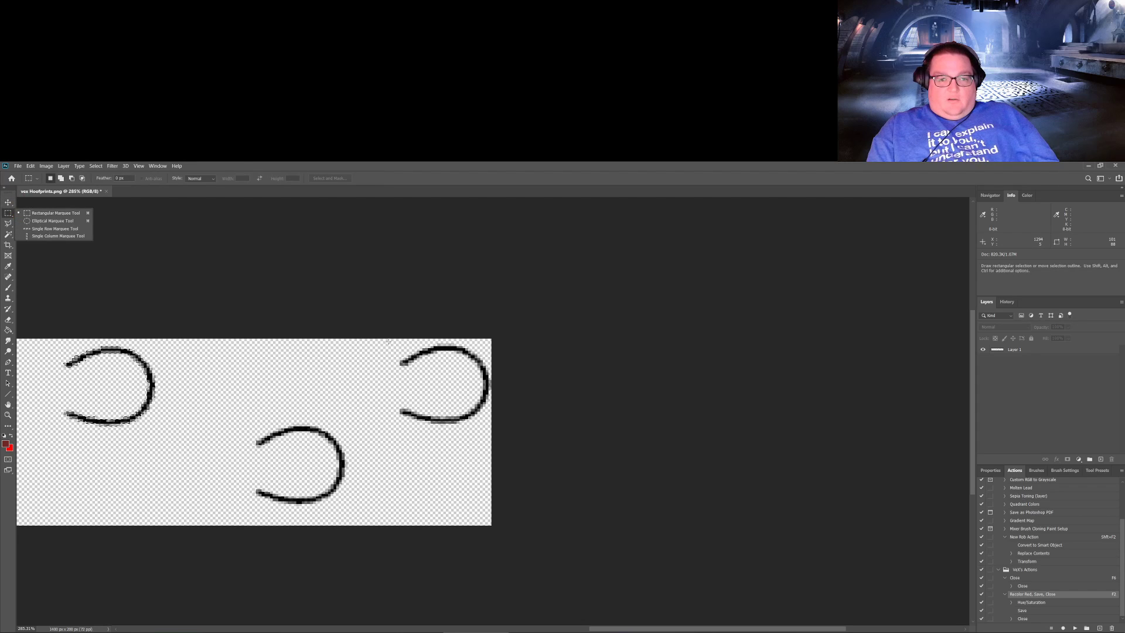
{"action": "left_click_drag", "start_coordinate": [390, 340], "coordinate": [407, 394]}
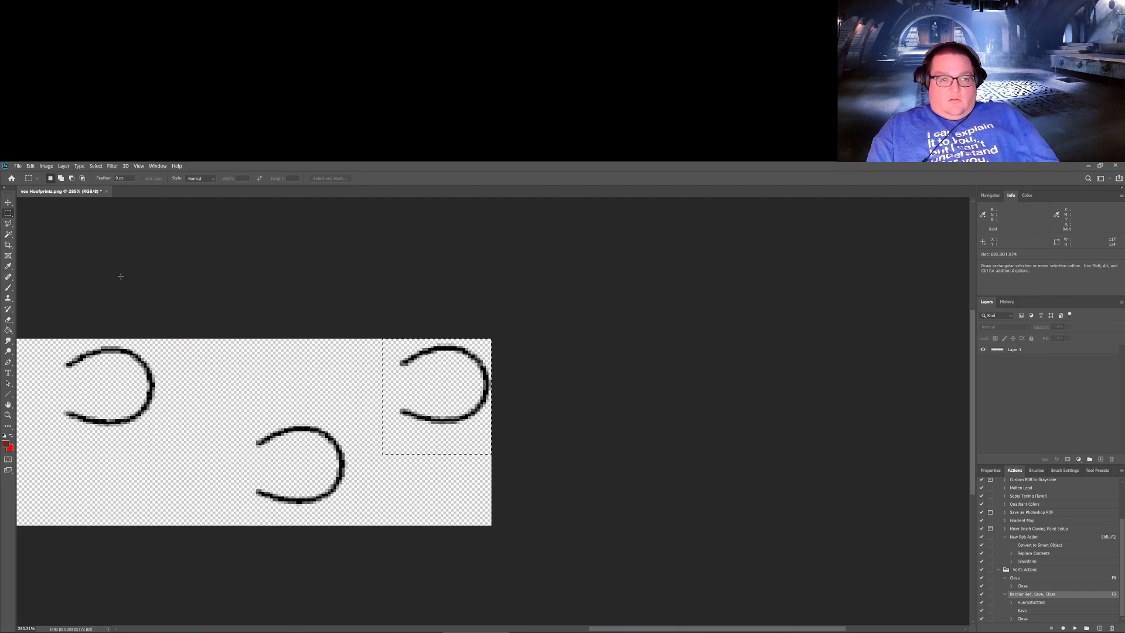
{"action": "left_click", "coordinate": [8, 202]}
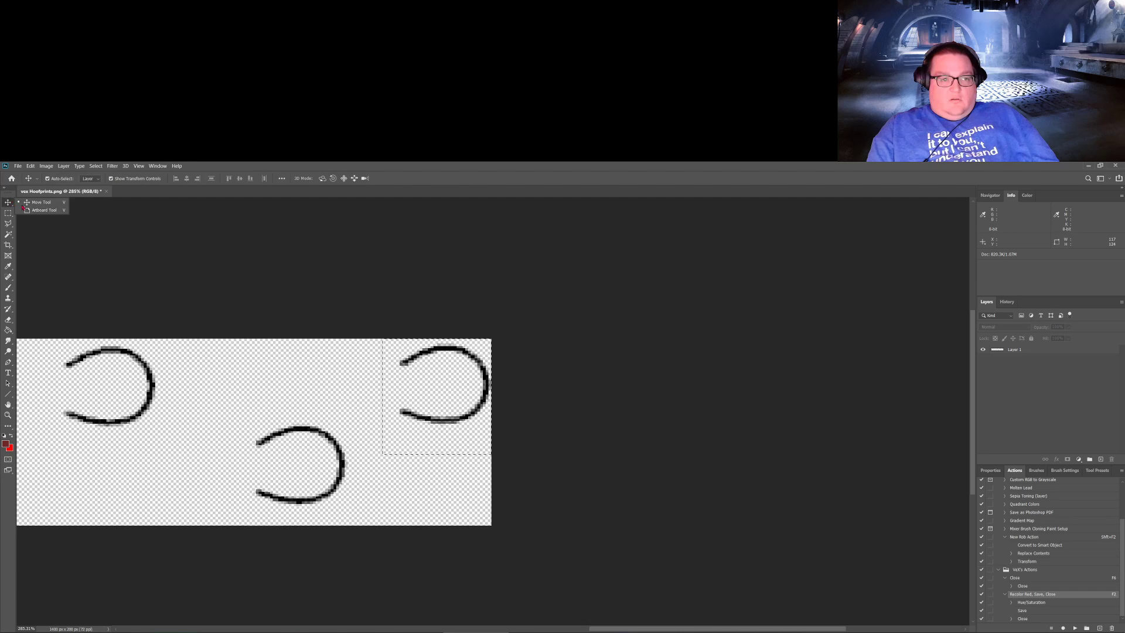
{"action": "left_click", "coordinate": [492, 392]}
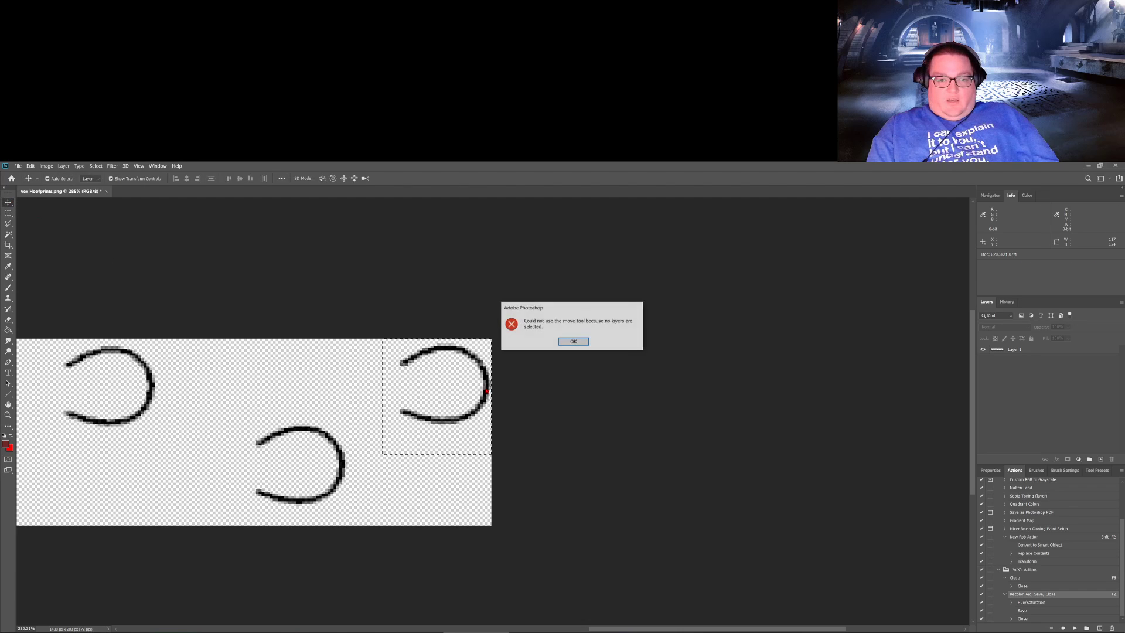
{"action": "left_click", "coordinate": [573, 342]}
{"action": "left_click", "coordinate": [1024, 352]}
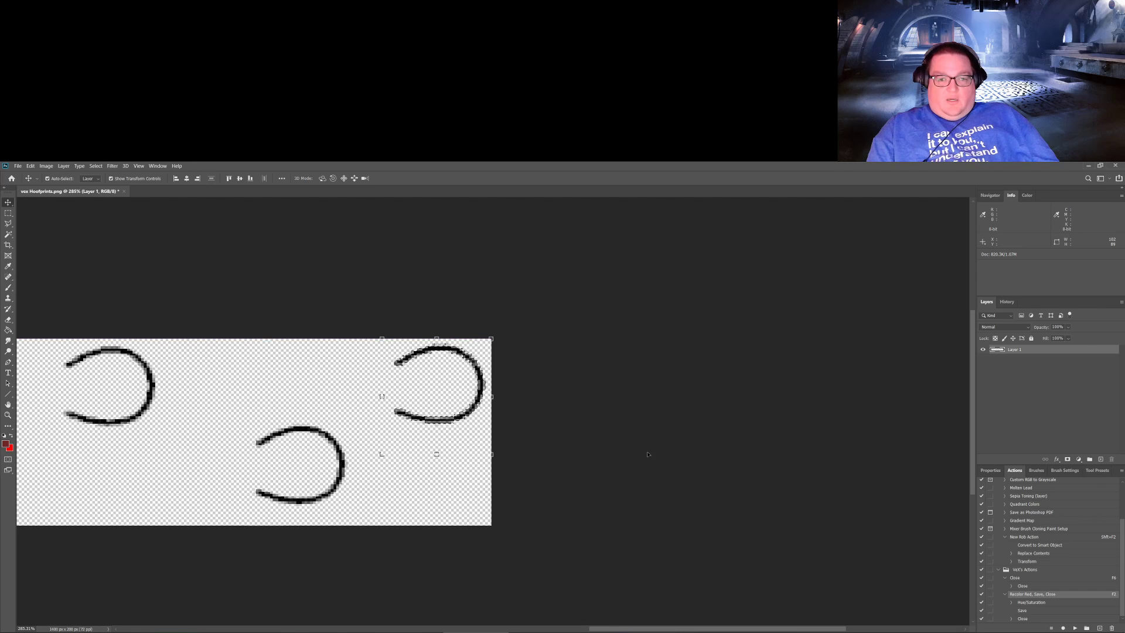
{"action": "left_click", "coordinate": [462, 563]}
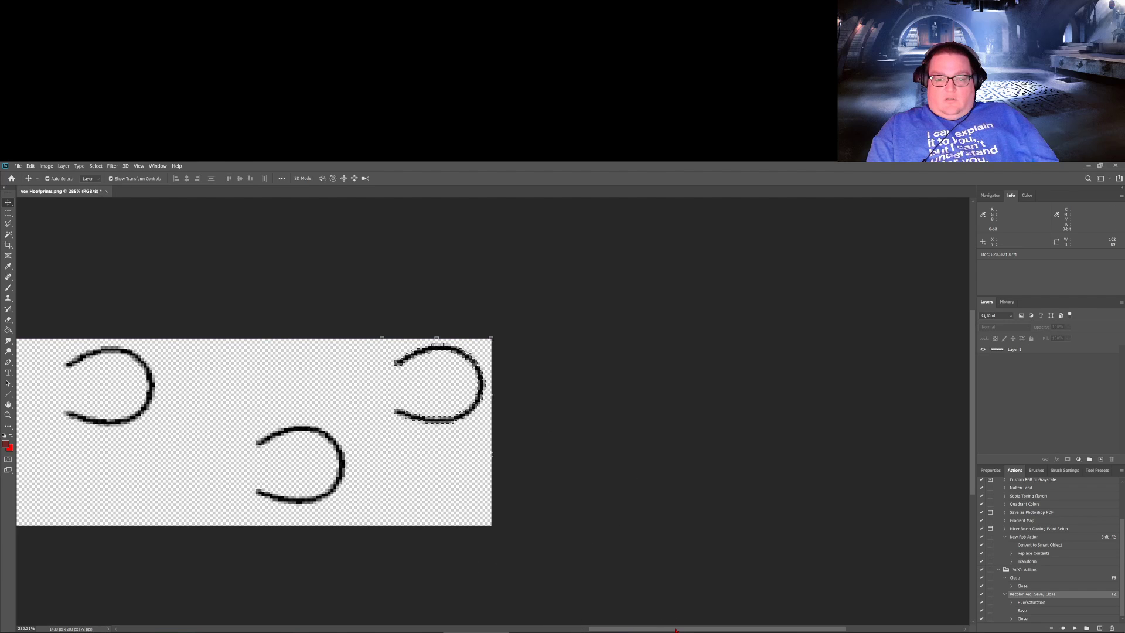
Step: Select the first hoofprint at the strip's left end and move it slightly right on Layer 1, away from the image edge
{"action": "left_click_drag", "start_coordinate": [676, 630], "coordinate": [322, 593]}
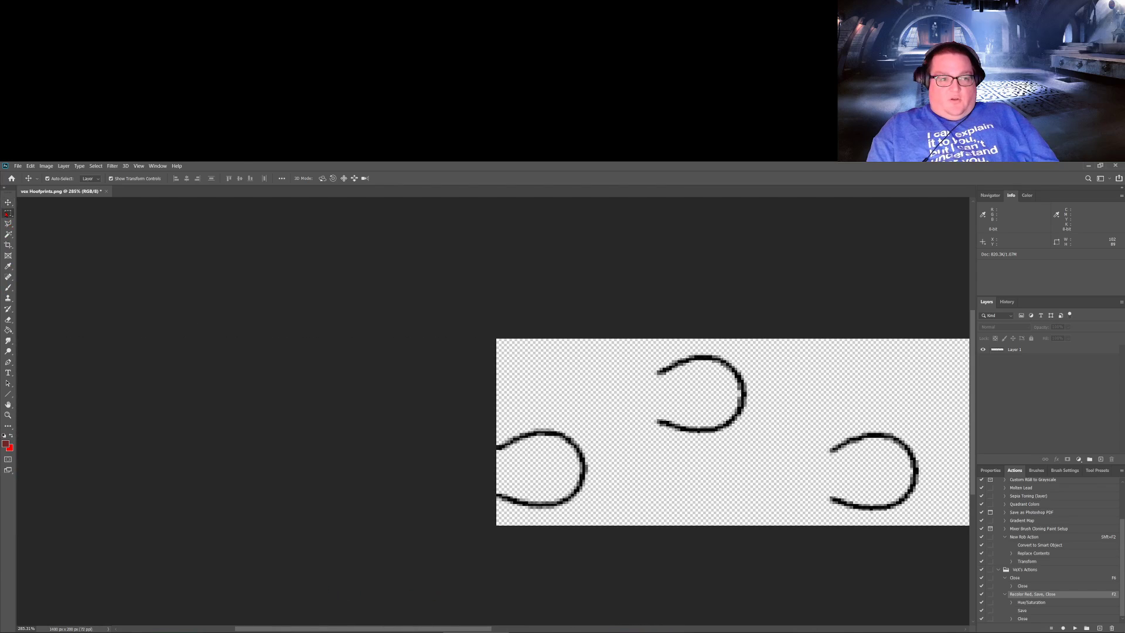
{"action": "left_click", "coordinate": [8, 214]}
{"action": "left_click_drag", "start_coordinate": [595, 416], "coordinate": [421, 528]}
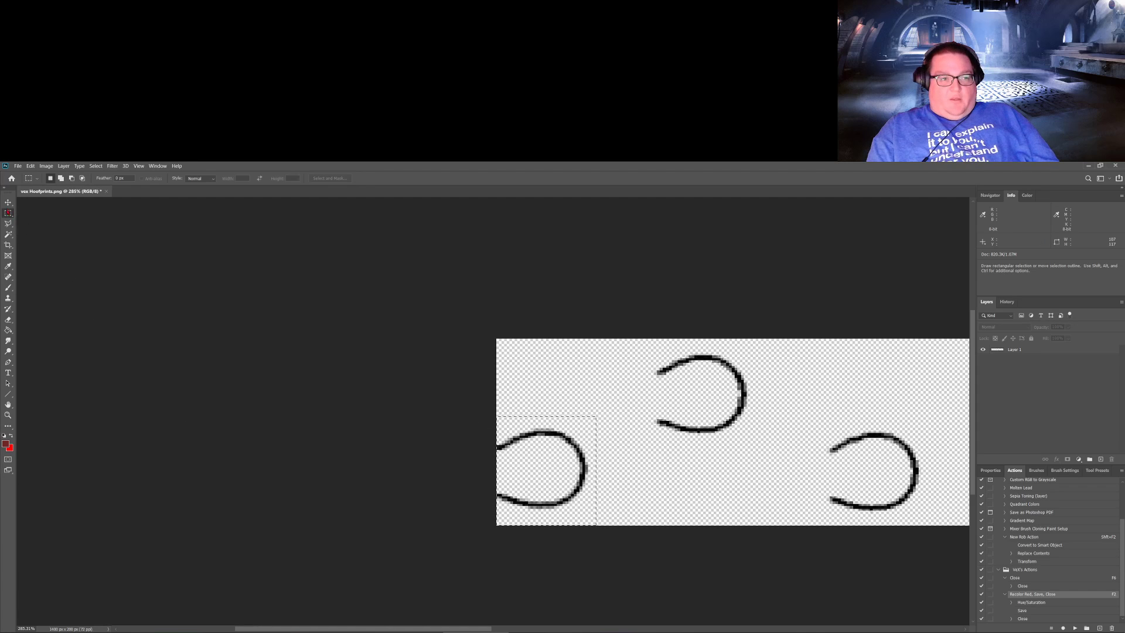
{"action": "left_click", "coordinate": [7, 202]}
{"action": "left_click", "coordinate": [583, 451]}
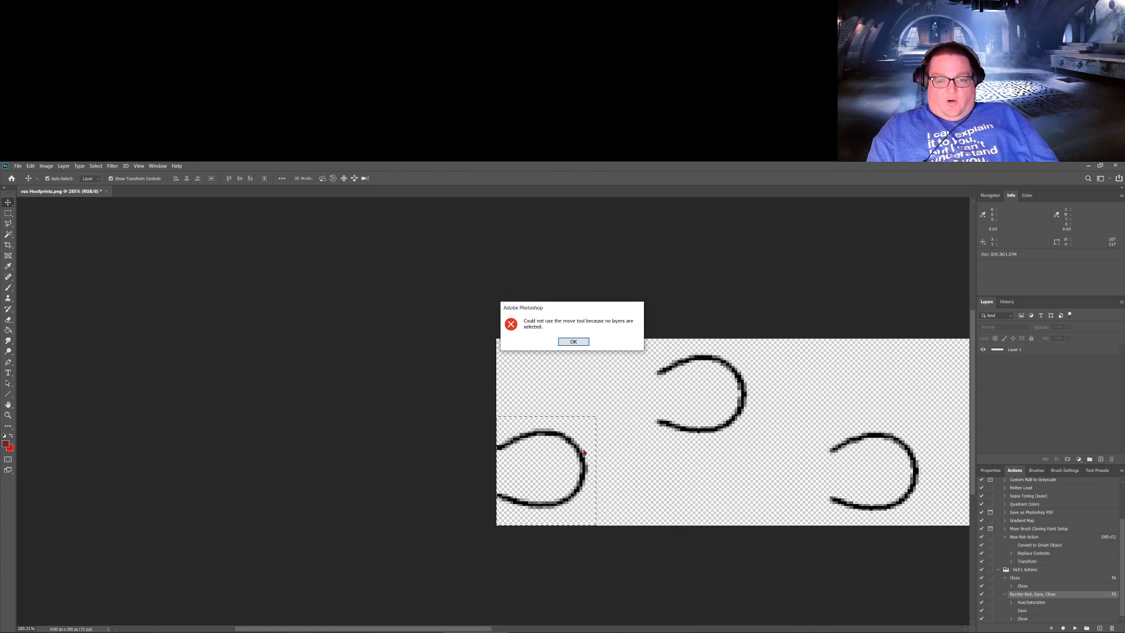
{"action": "left_click", "coordinate": [574, 342]}
{"action": "left_click", "coordinate": [999, 351]}
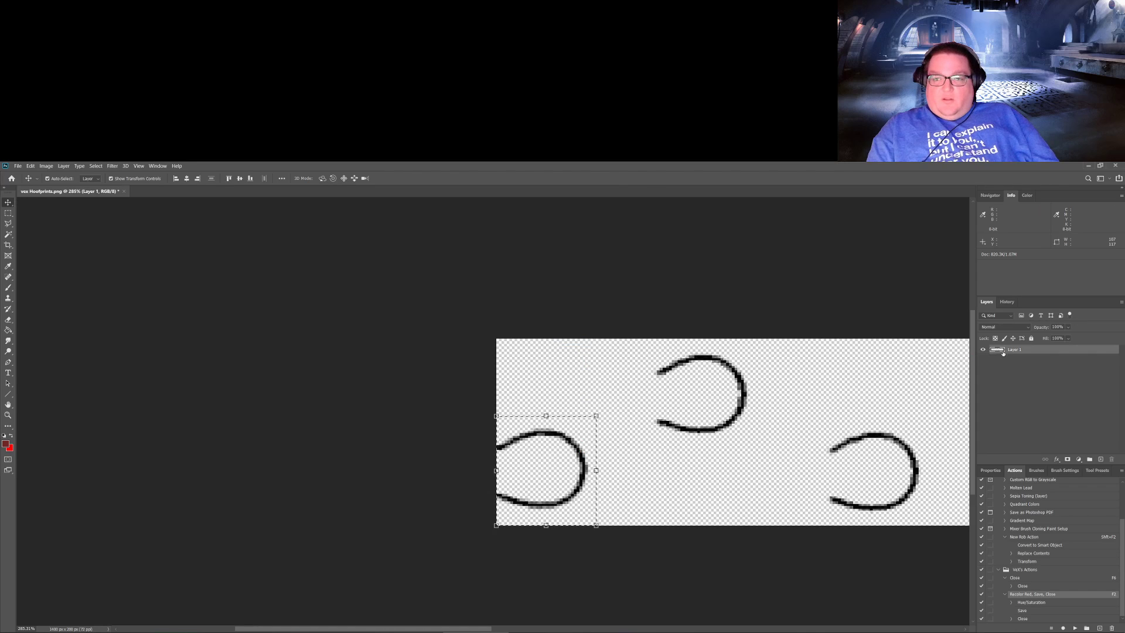
{"action": "left_click_drag", "start_coordinate": [552, 438], "coordinate": [562, 439]}
{"action": "left_click", "coordinate": [690, 559]}
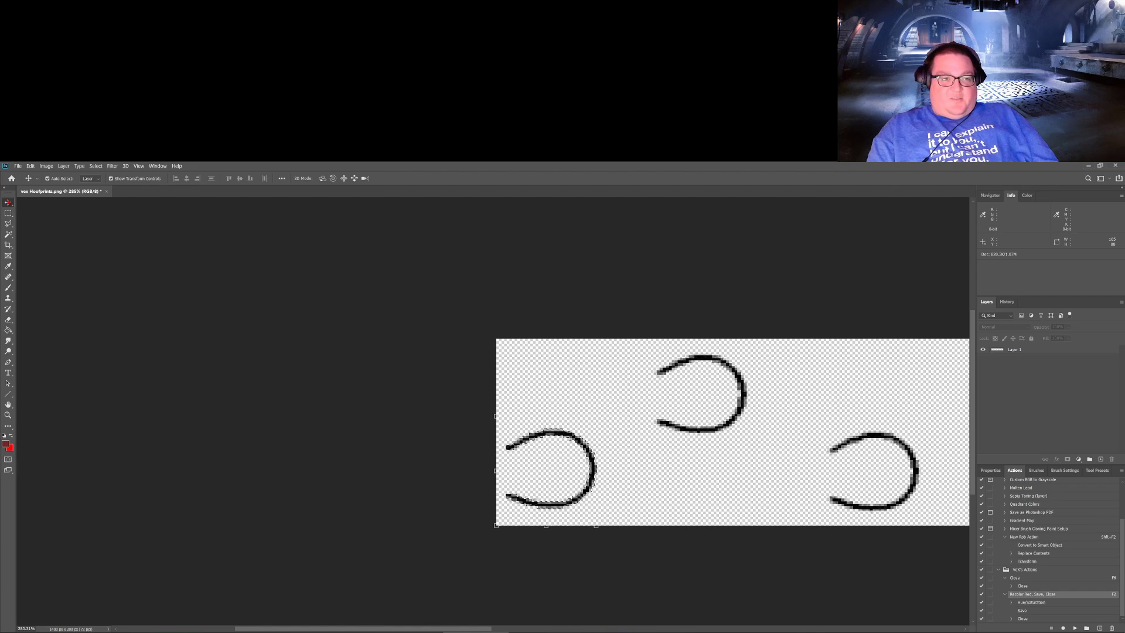
Step: Check the spacing along the hoofprint strip, save vex Hoofprints.png, and close Photoshop
{"action": "key", "text": "m"}
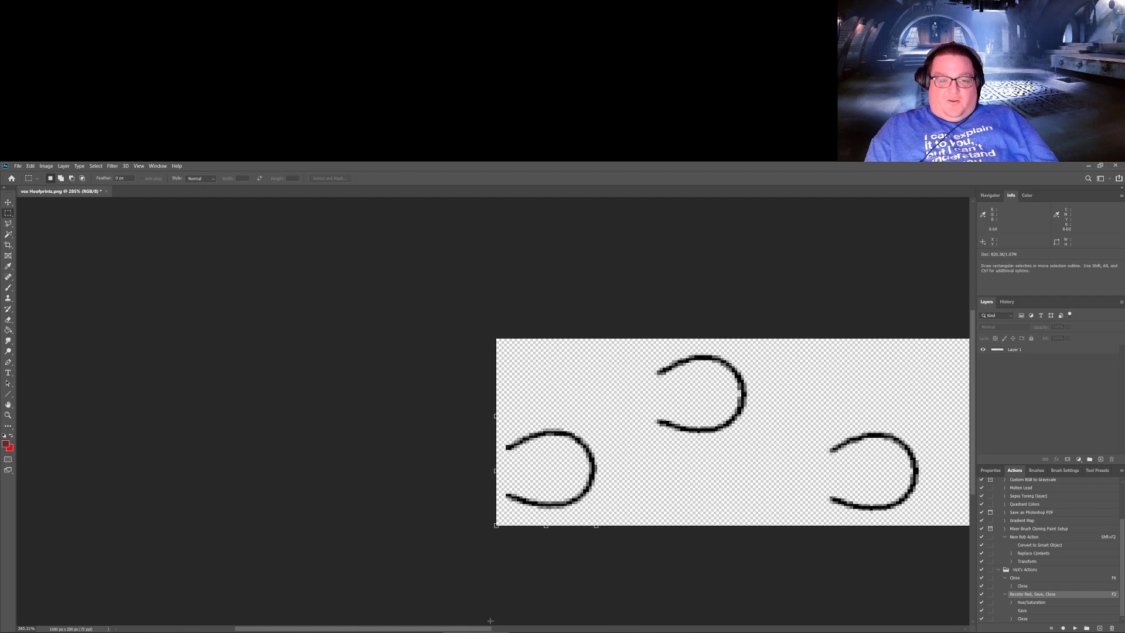
{"action": "left_click_drag", "start_coordinate": [468, 631], "coordinate": [590, 617]}
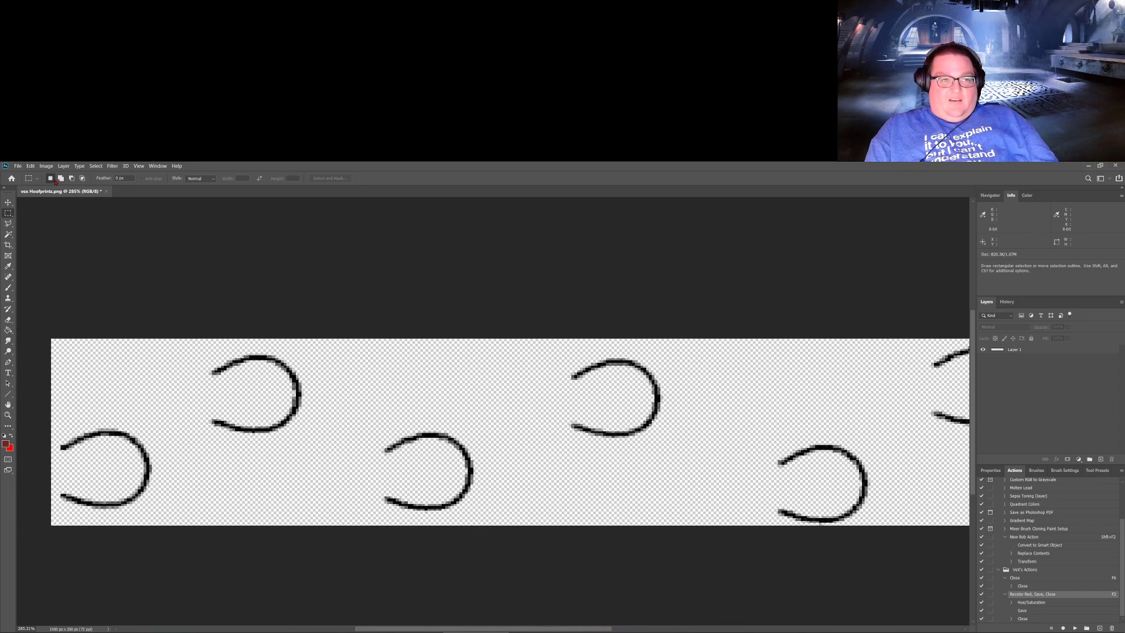
{"action": "left_click", "coordinate": [18, 166]}
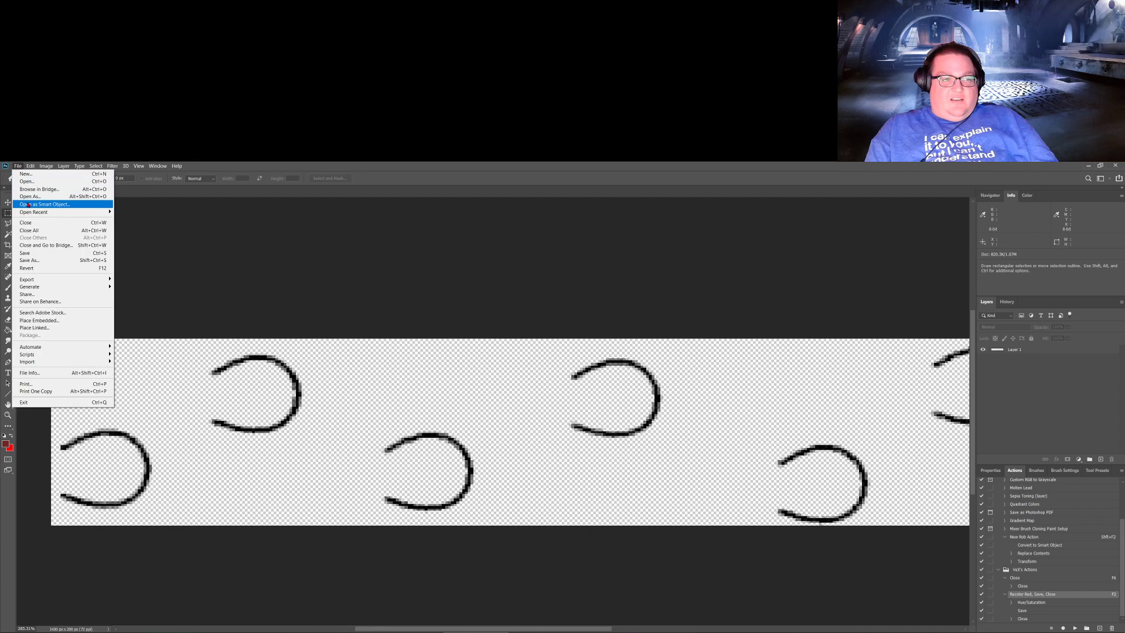
{"action": "left_click", "coordinate": [36, 252]}
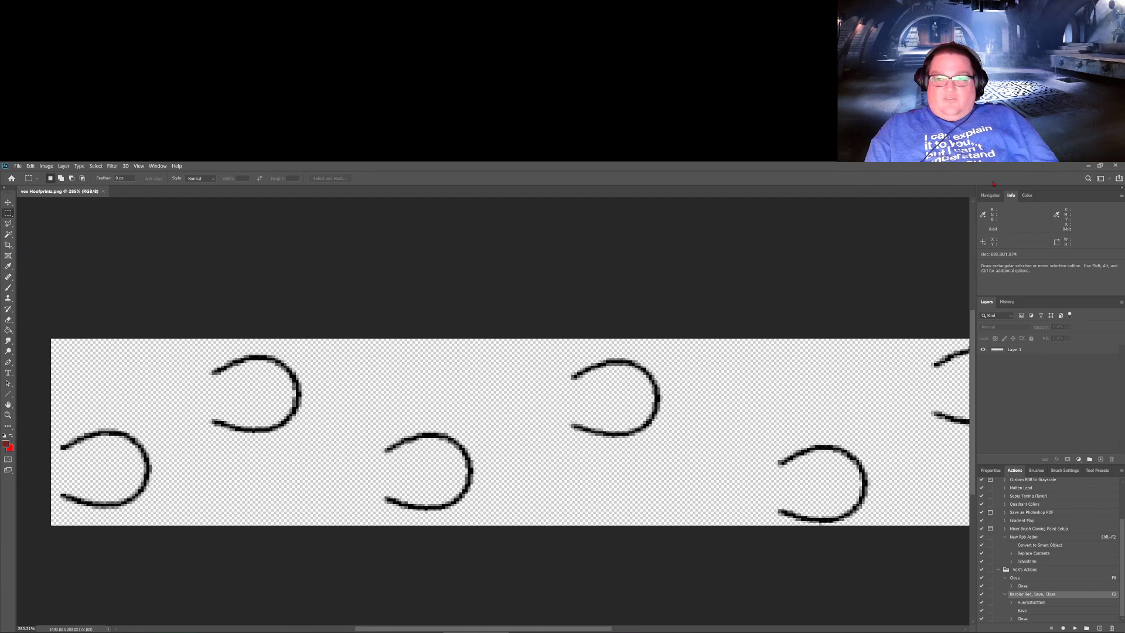
{"action": "left_click", "coordinate": [1116, 166]}
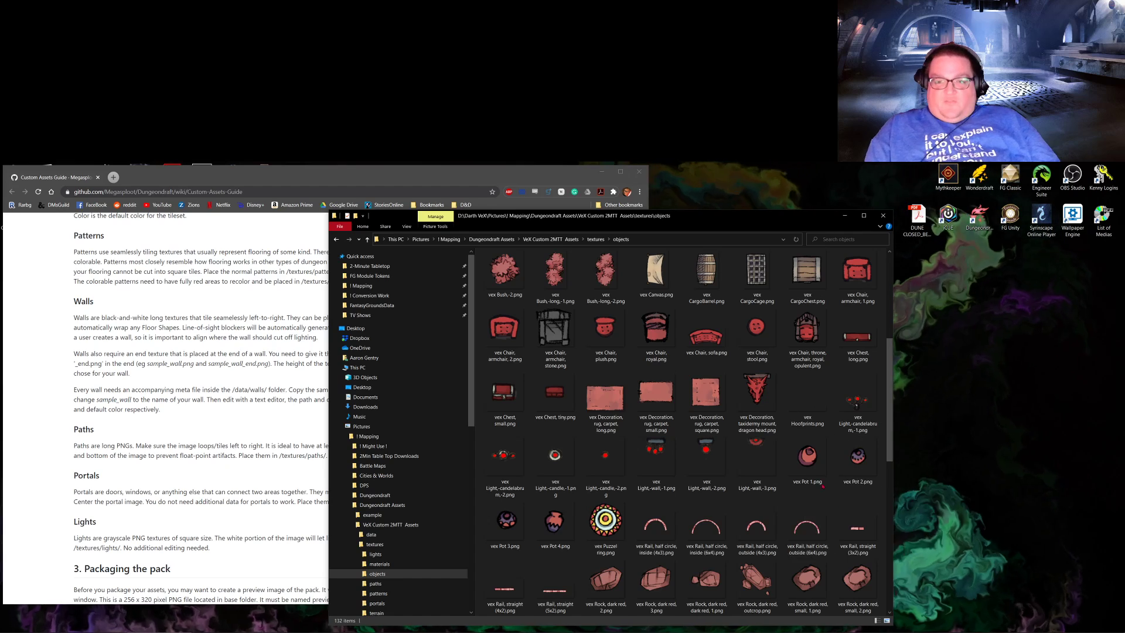
Step: Copy vex Hoofprints.png from the textures/objects folder into the textures/paths folder of VeX Custom 2MTT Assets
{"action": "left_click", "coordinate": [807, 399]}
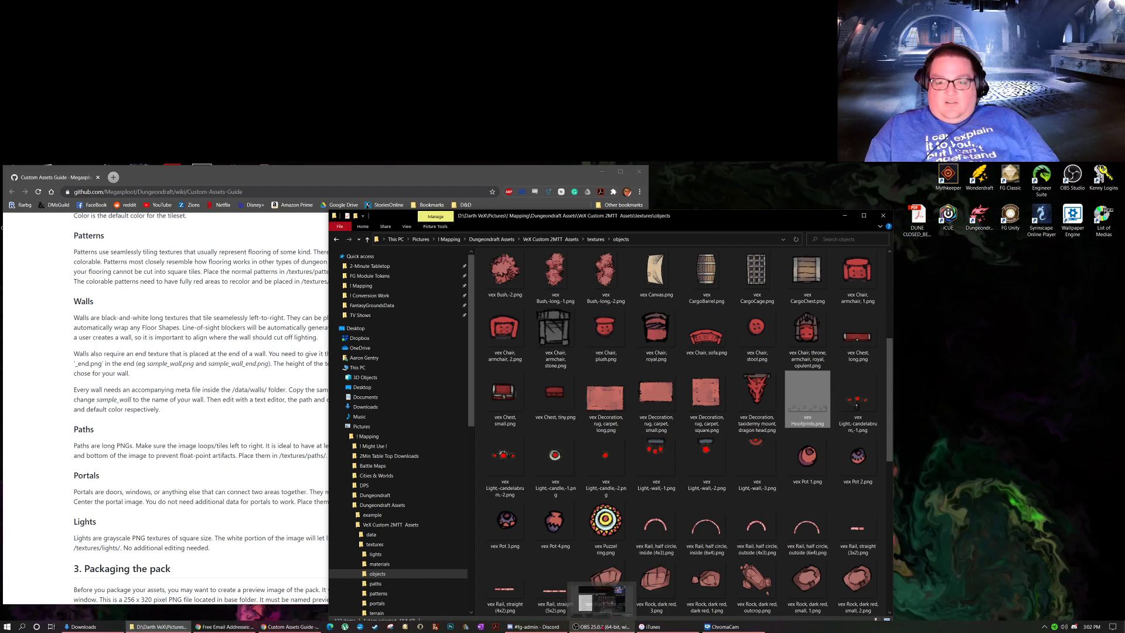
{"action": "right_click", "coordinate": [814, 413]}
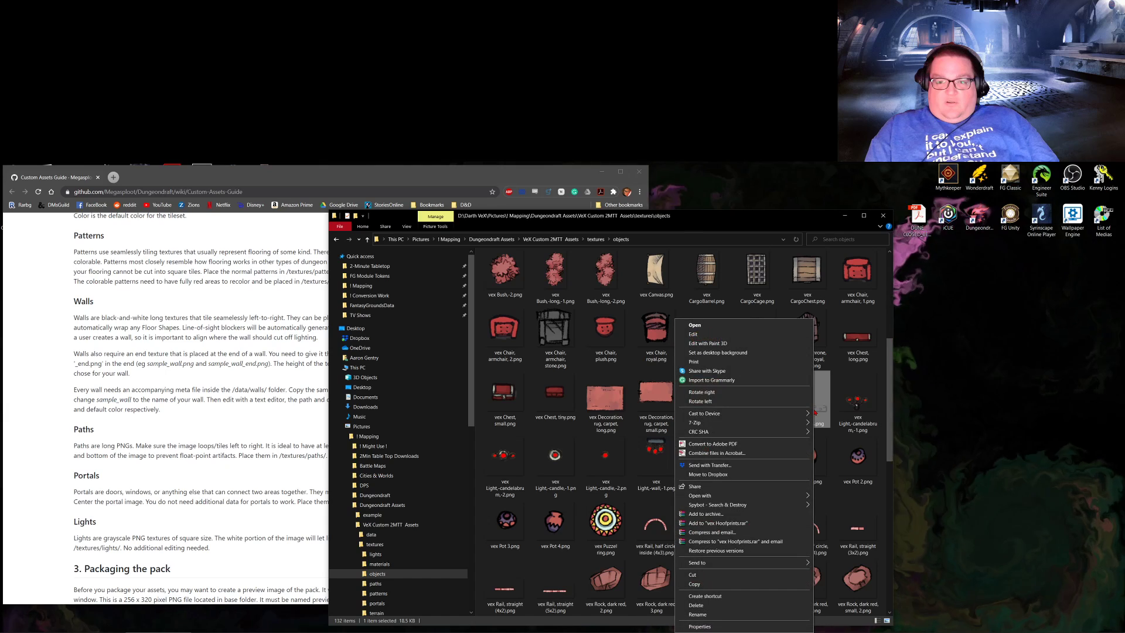
{"action": "left_click", "coordinate": [695, 584]}
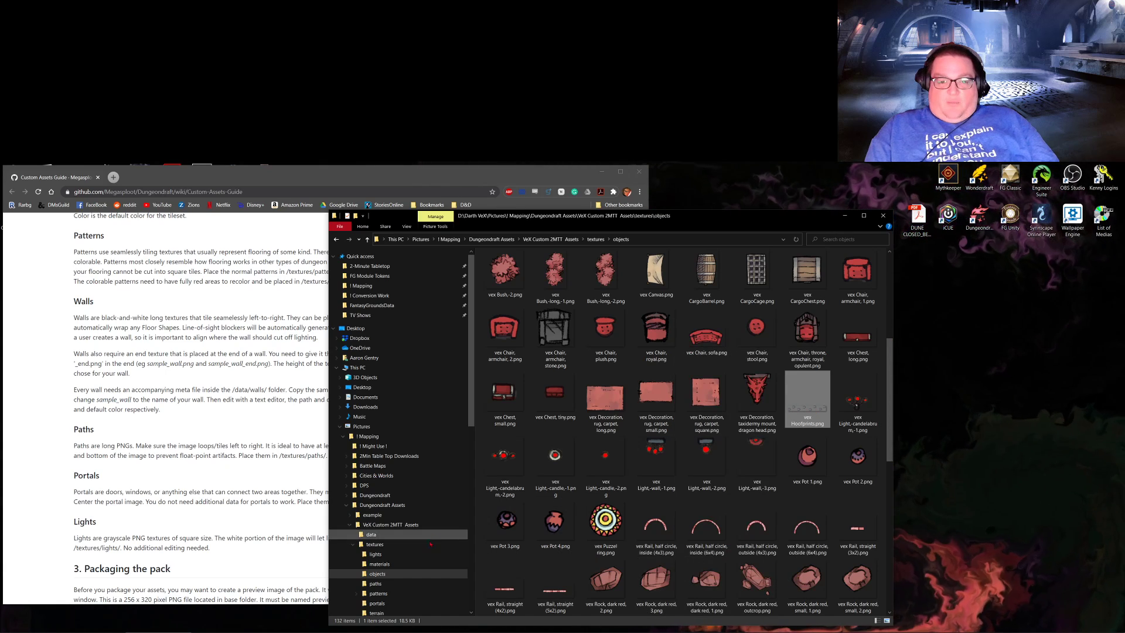
{"action": "left_click", "coordinate": [375, 584]}
{"action": "left_click", "coordinate": [607, 534]}
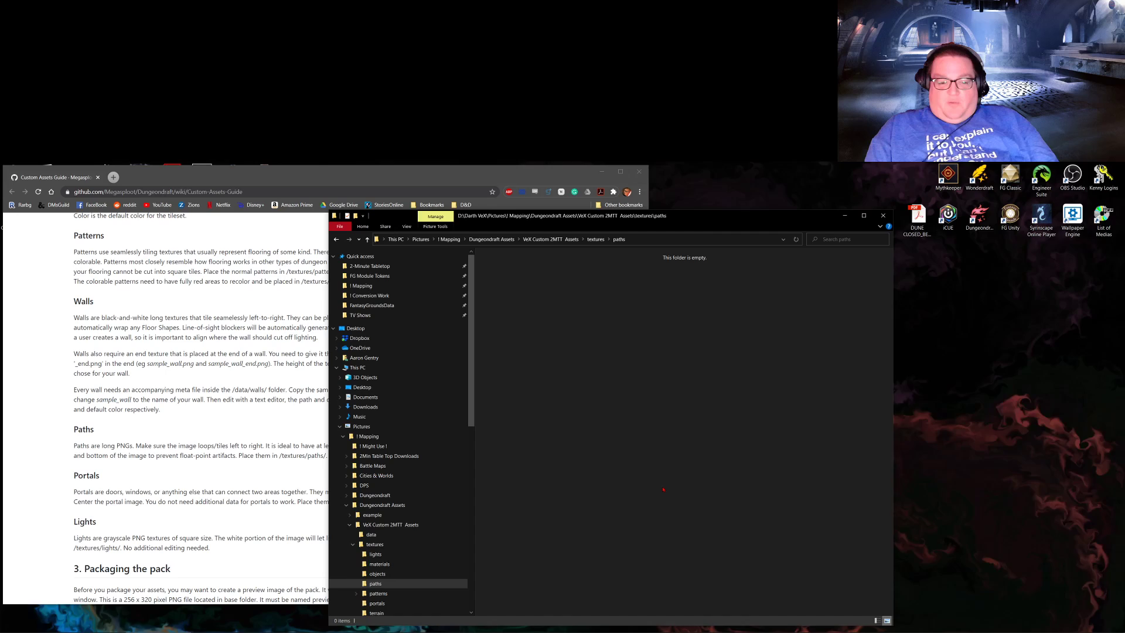
{"action": "key", "text": "ctrl+v"}
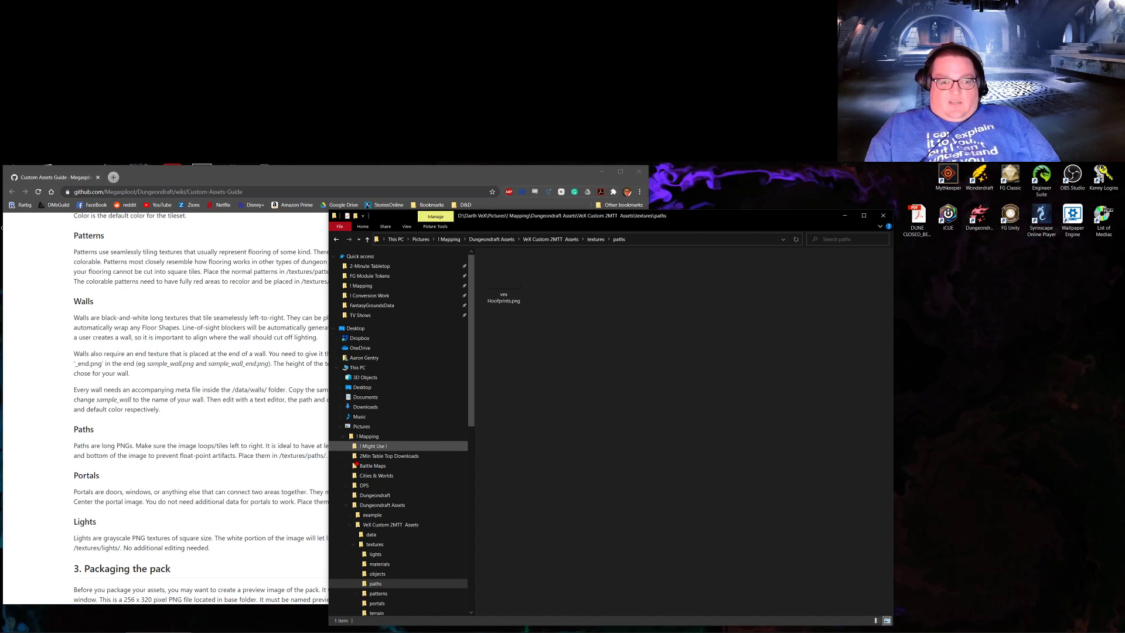
Step: Check the Paths section of the Custom Assets Guide for the folder where path textures belong
{"action": "left_click", "coordinate": [317, 498]}
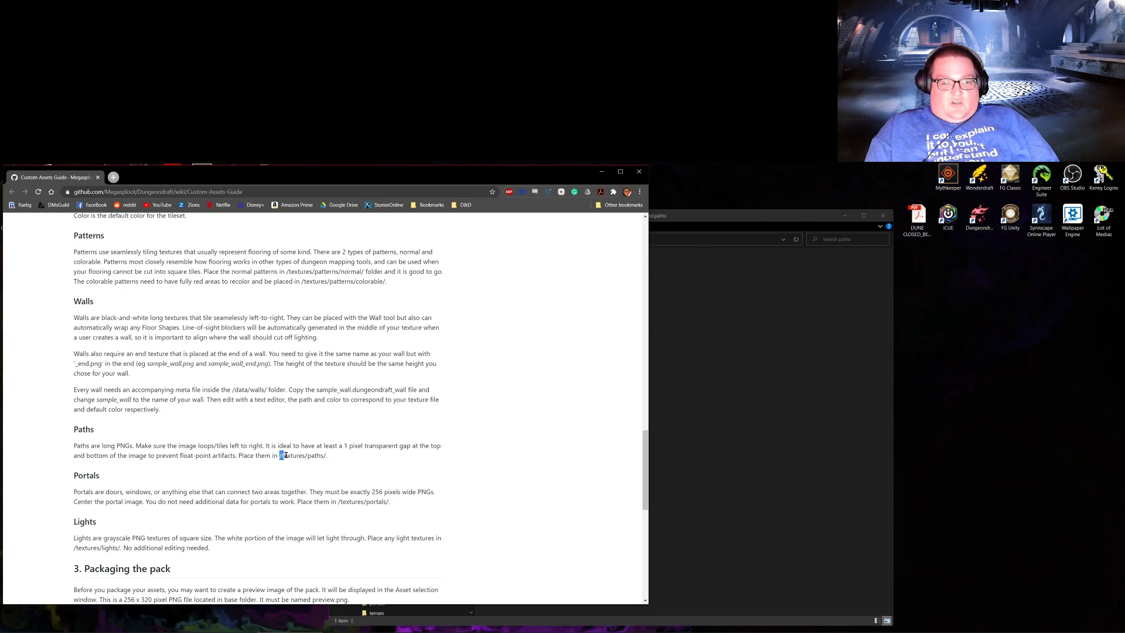
{"action": "left_click_drag", "start_coordinate": [285, 456], "coordinate": [326, 458]}
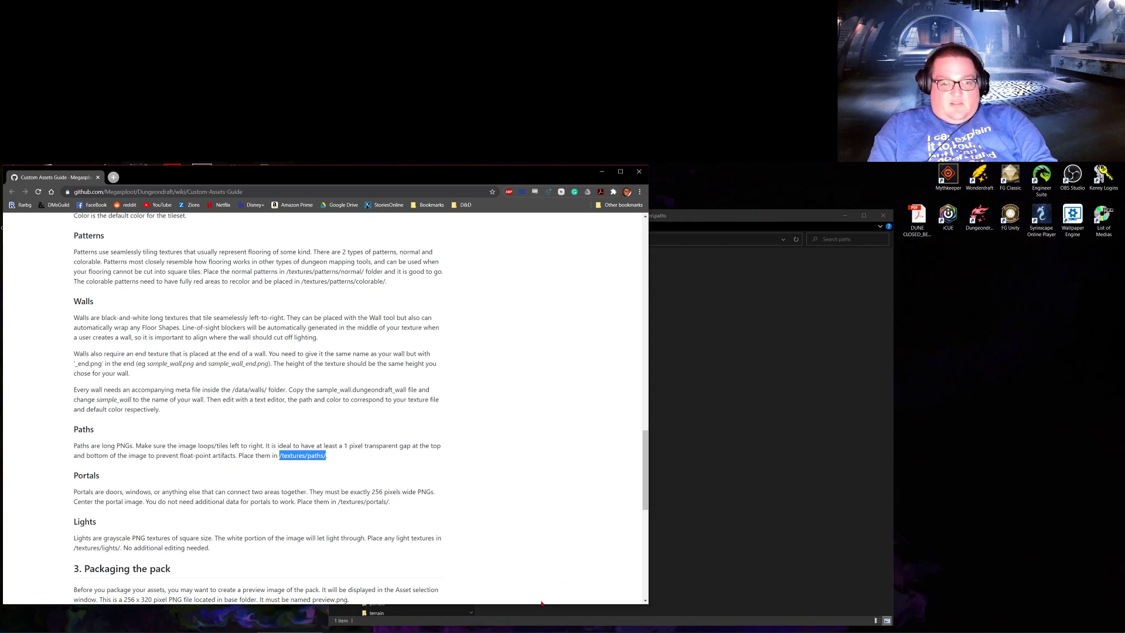
{"action": "mouse_move", "coordinate": [542, 632]}
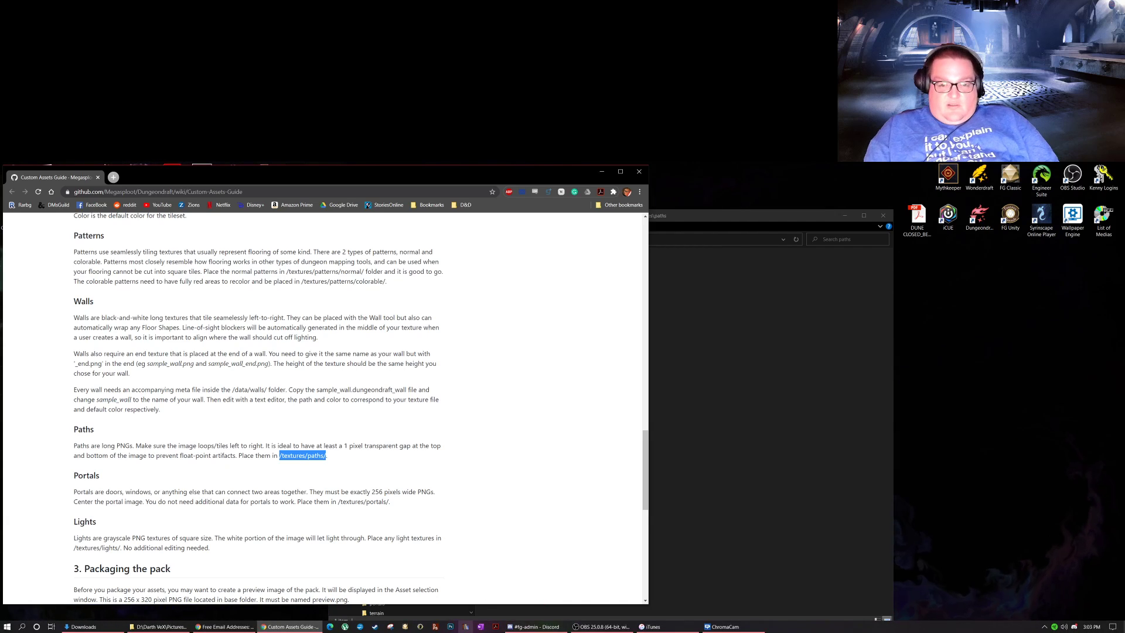
Step: Switch to Notepad++, look through the tag lists in default.dungeondraft_tags from the beginning, and close the editor
{"action": "left_click", "coordinate": [745, 538]}
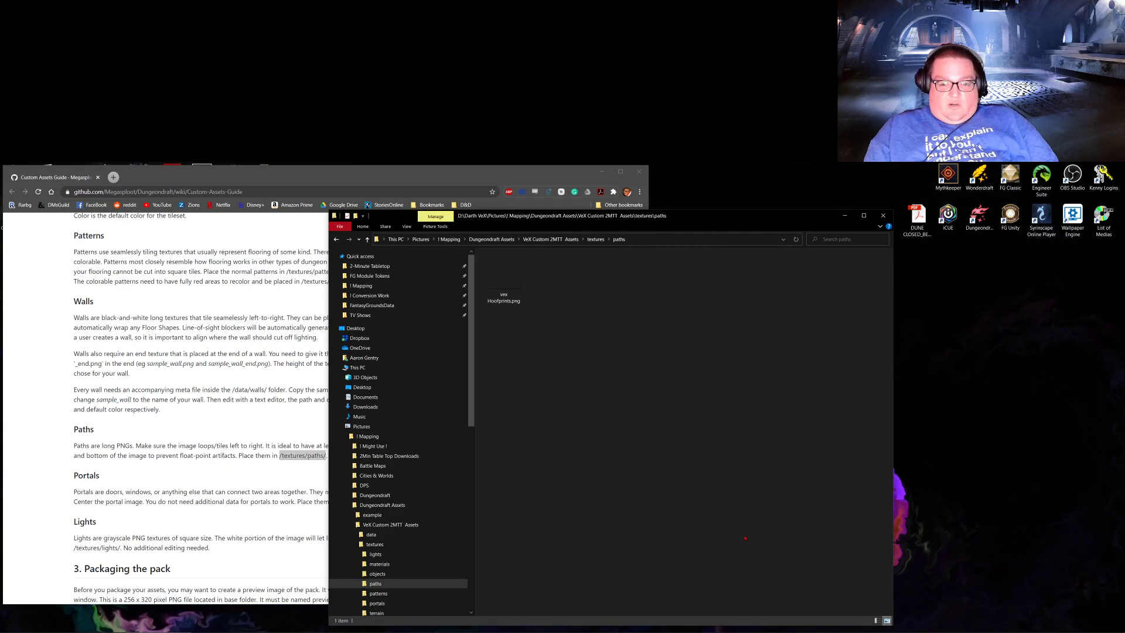
{"action": "left_click", "coordinate": [390, 525]}
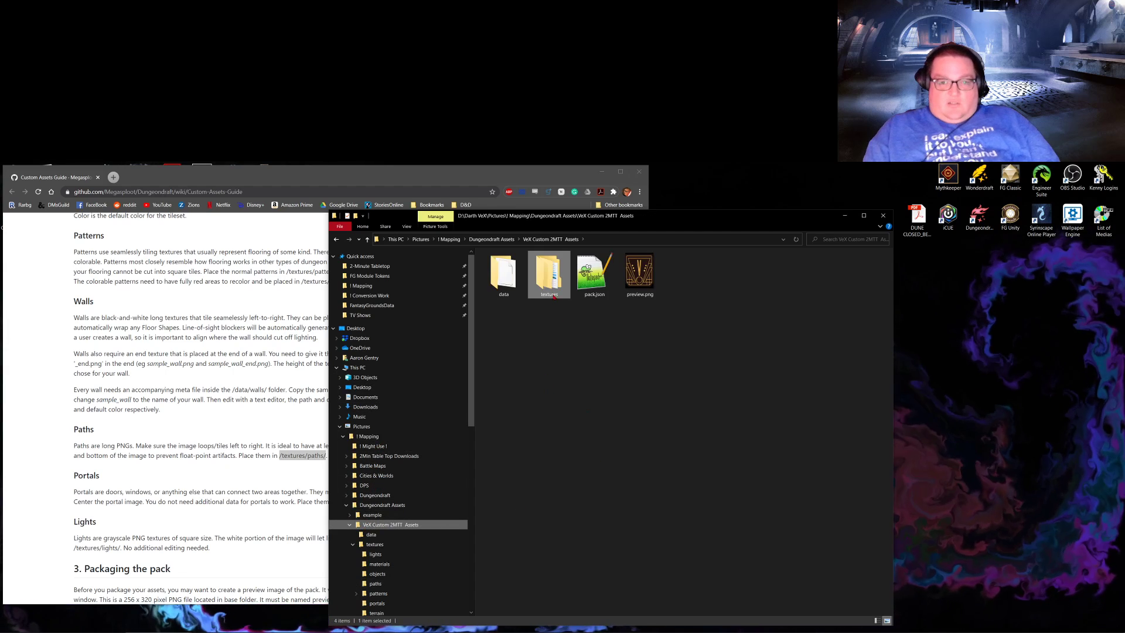
{"action": "left_click", "coordinate": [503, 275]}
{"action": "mouse_move", "coordinate": [534, 627]}
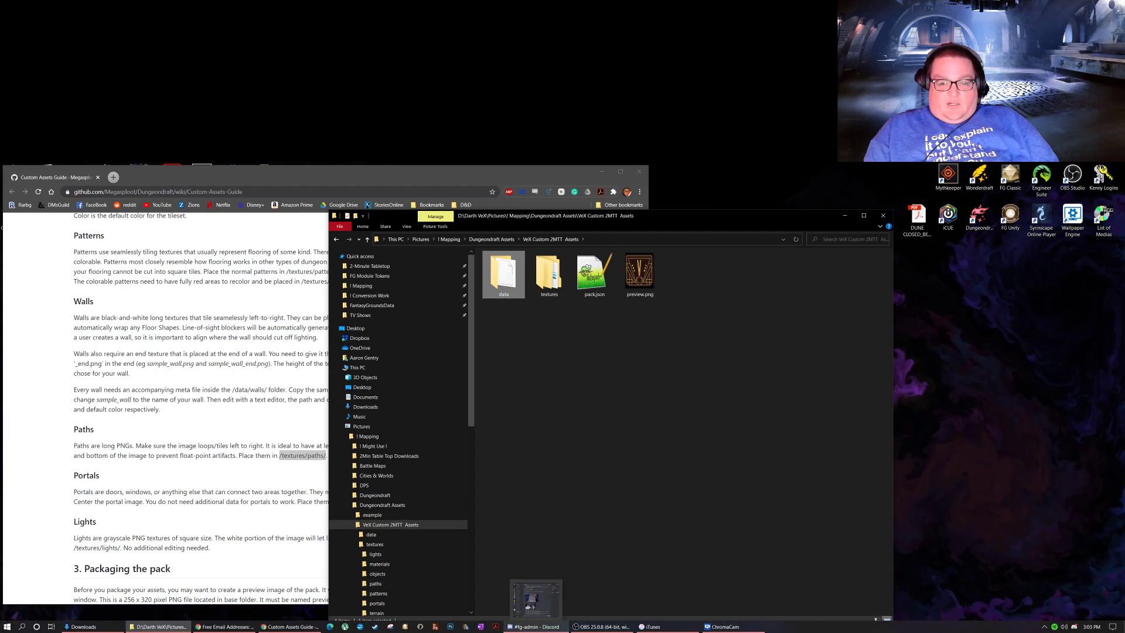
{"action": "key", "text": "super"}
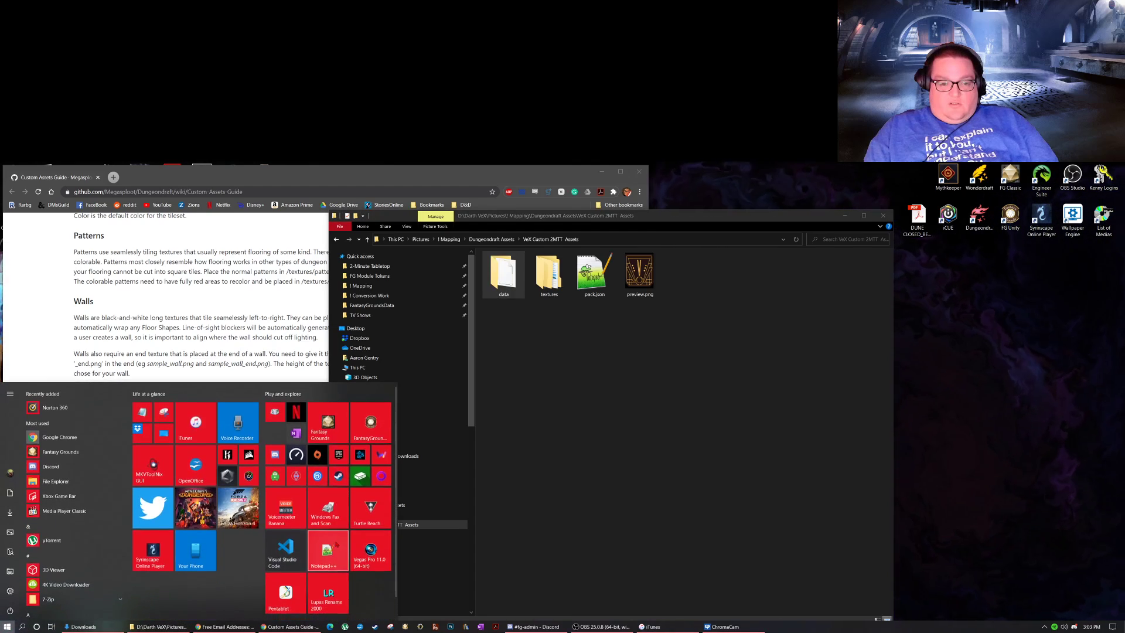
{"action": "left_click", "coordinate": [327, 550]}
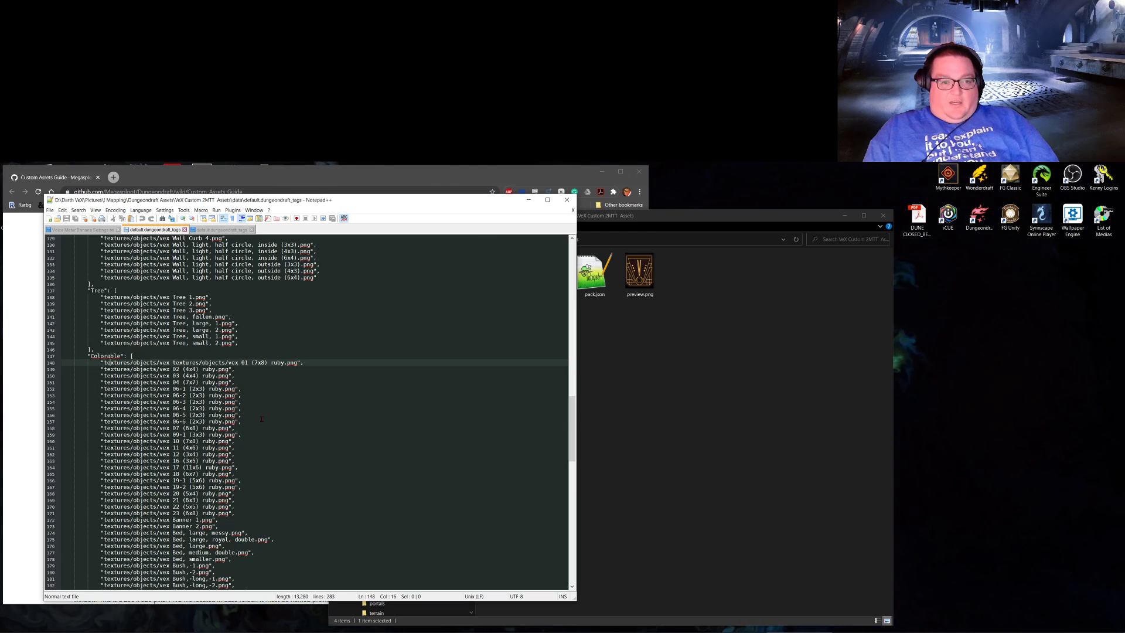
{"action": "scroll", "coordinate": [262, 419], "scroll_direction": "up", "scroll_amount": 20}
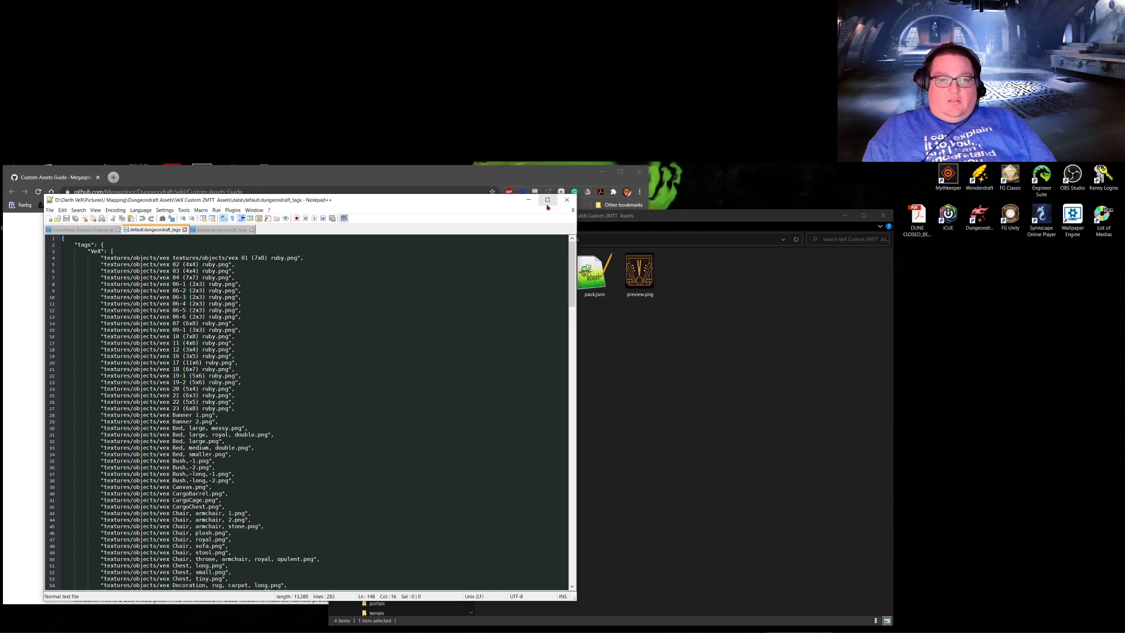
{"action": "left_click", "coordinate": [567, 201]}
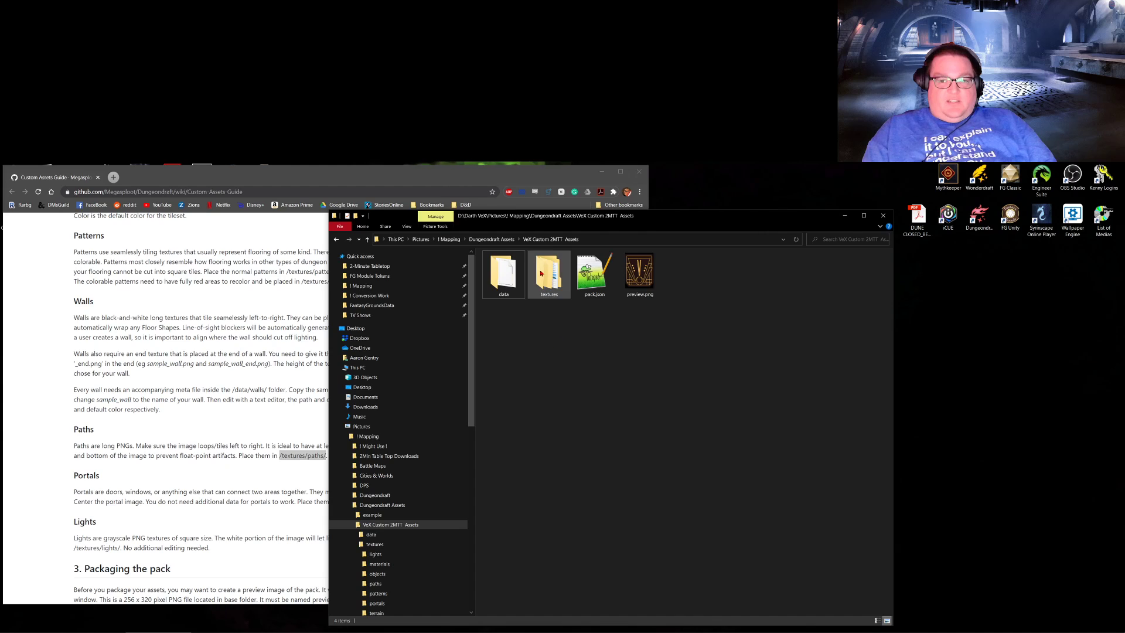
Step: Delete pack.json from the VeX Custom 2MTT Assets folder and VeX Set.dungeondraft_pack from the Dungeondraft Assets folder
{"action": "left_click", "coordinate": [405, 525]}
{"action": "left_click", "coordinate": [594, 273]}
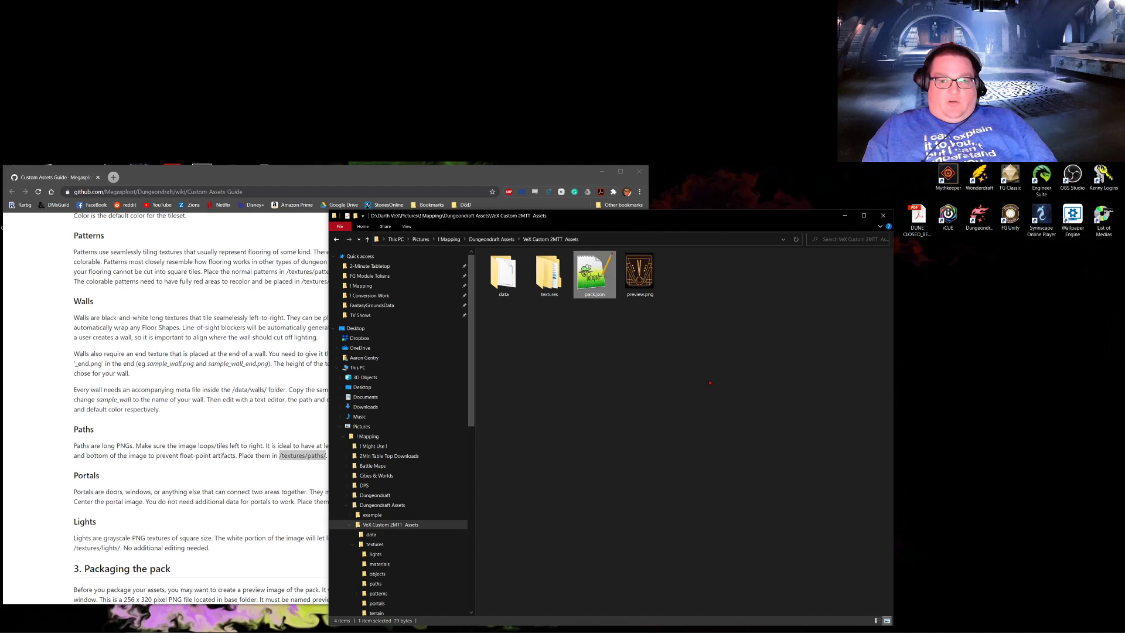
{"action": "key", "text": "Delete"}
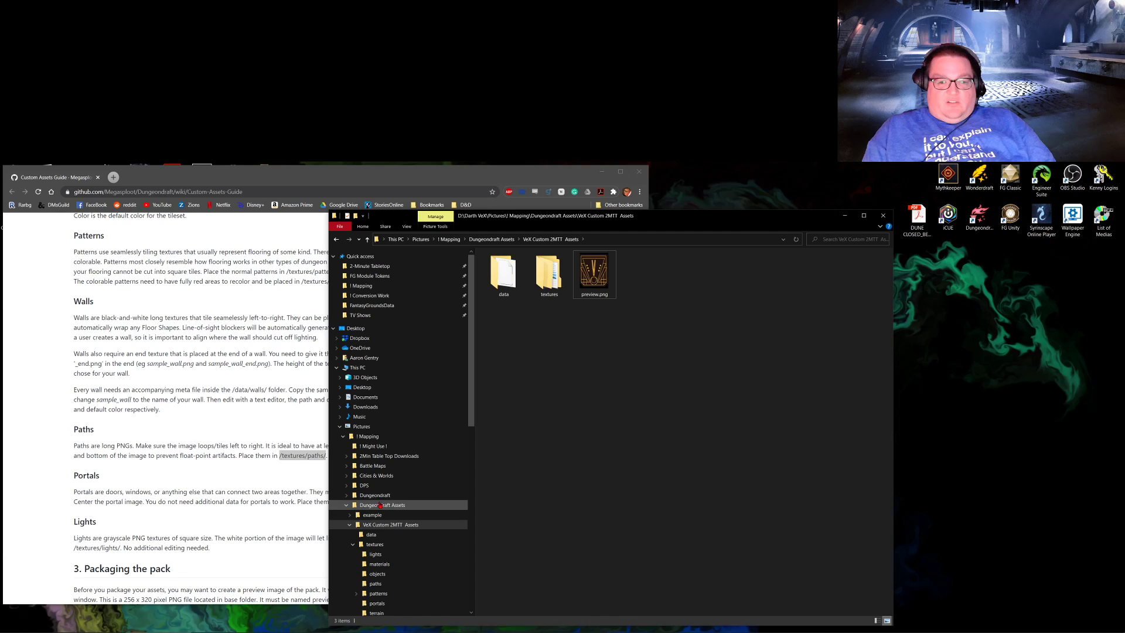
{"action": "key", "text": "alt+Up"}
{"action": "left_click", "coordinate": [674, 433]}
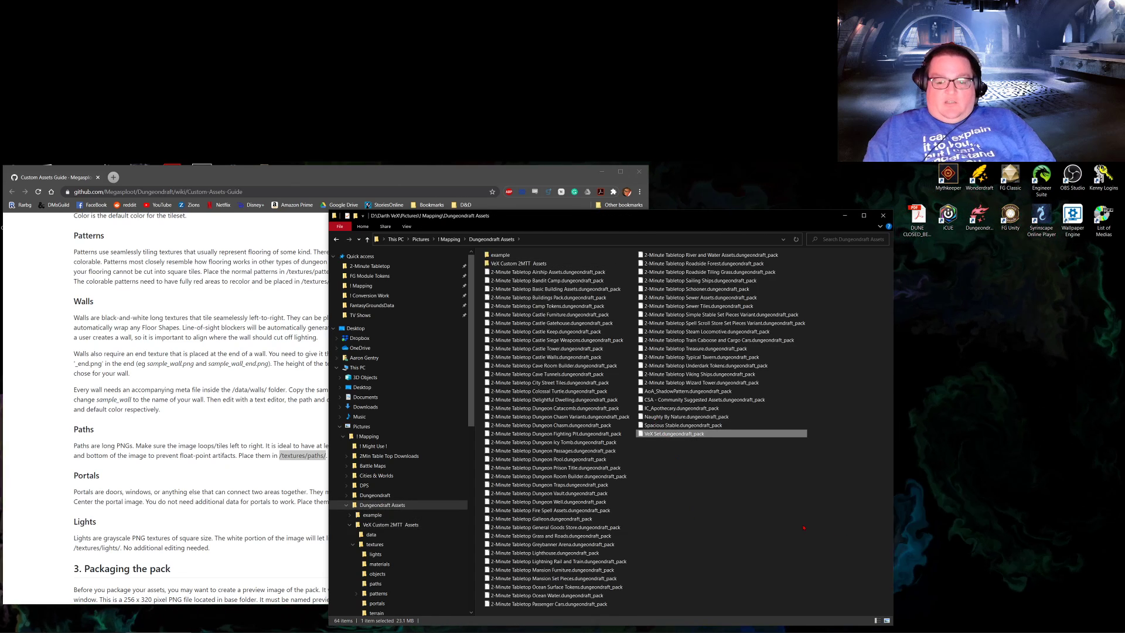
{"action": "key", "text": "Delete"}
Step: Delete TEST.dungeondraft_map from the Dungeondraft maps folder
{"action": "left_click", "coordinate": [375, 496]}
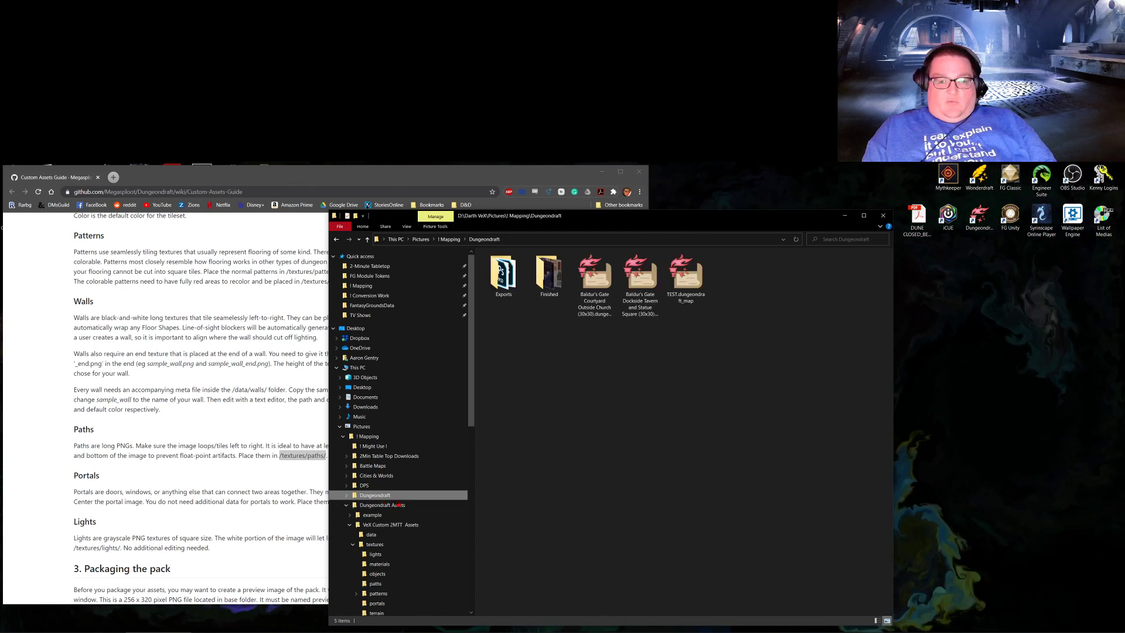
{"action": "left_click", "coordinate": [681, 297]}
{"action": "key", "text": "Delete"}
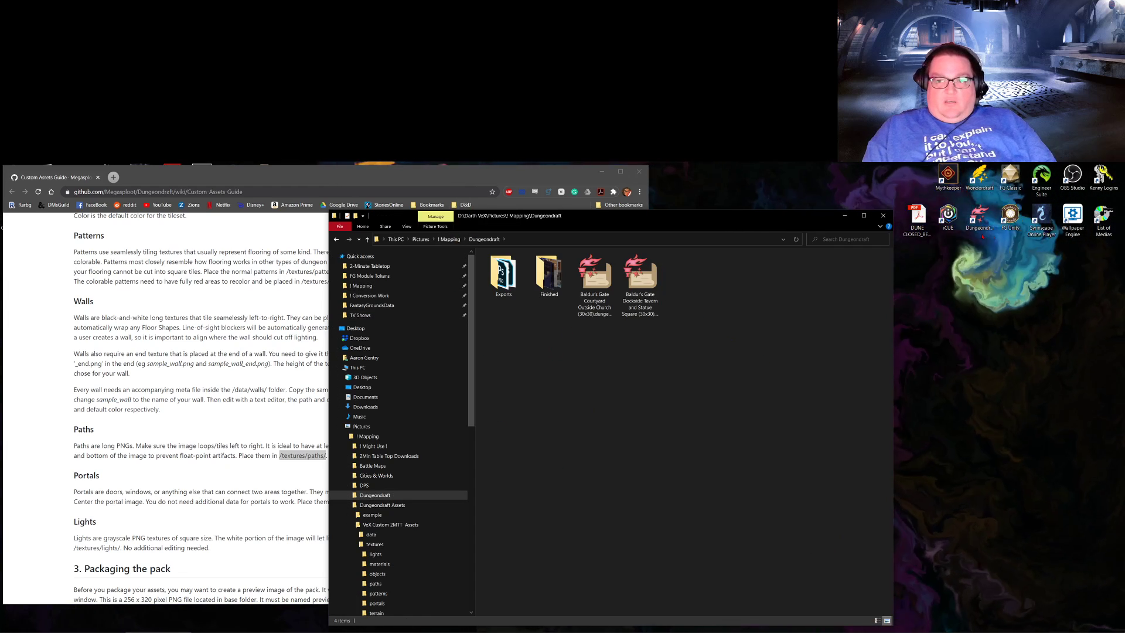
Step: Launch Dungeondraft and begin packaging custom assets with VeX Custom 2MTT Assets as the base folder
{"action": "double_click", "coordinate": [980, 220]}
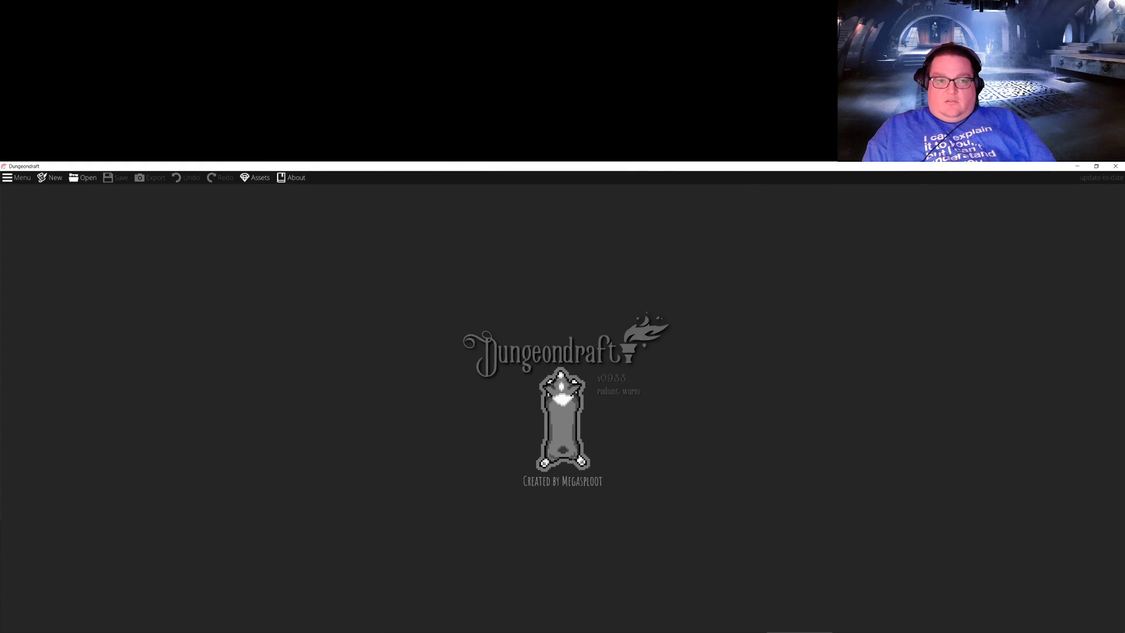
{"action": "left_click", "coordinate": [18, 174]}
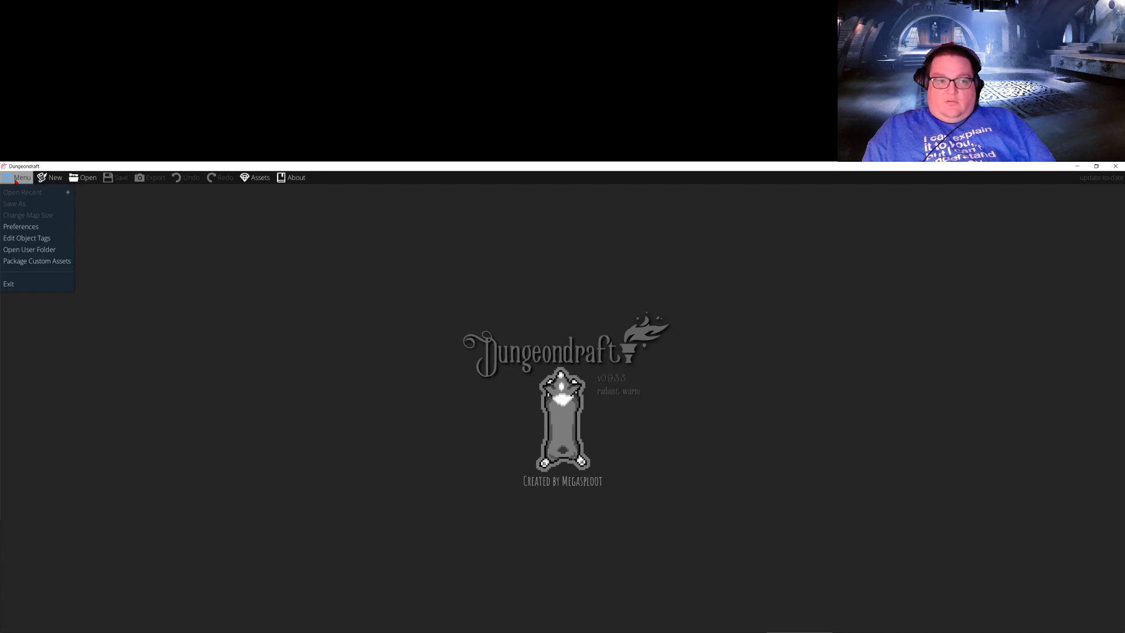
{"action": "left_click", "coordinate": [29, 265]}
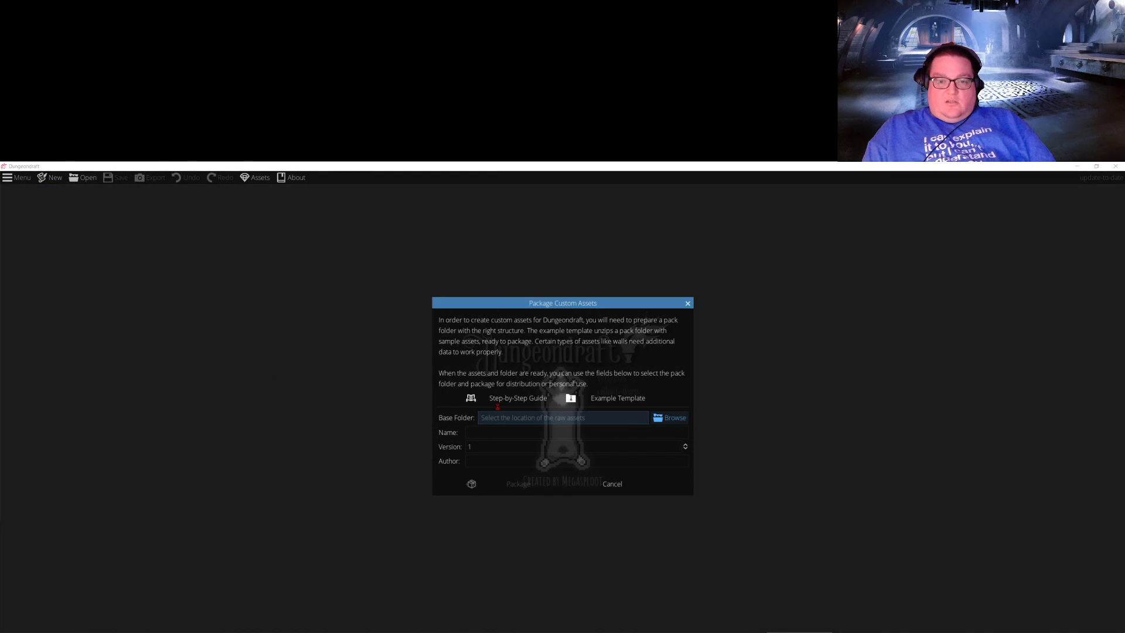
{"action": "left_click", "coordinate": [498, 416]}
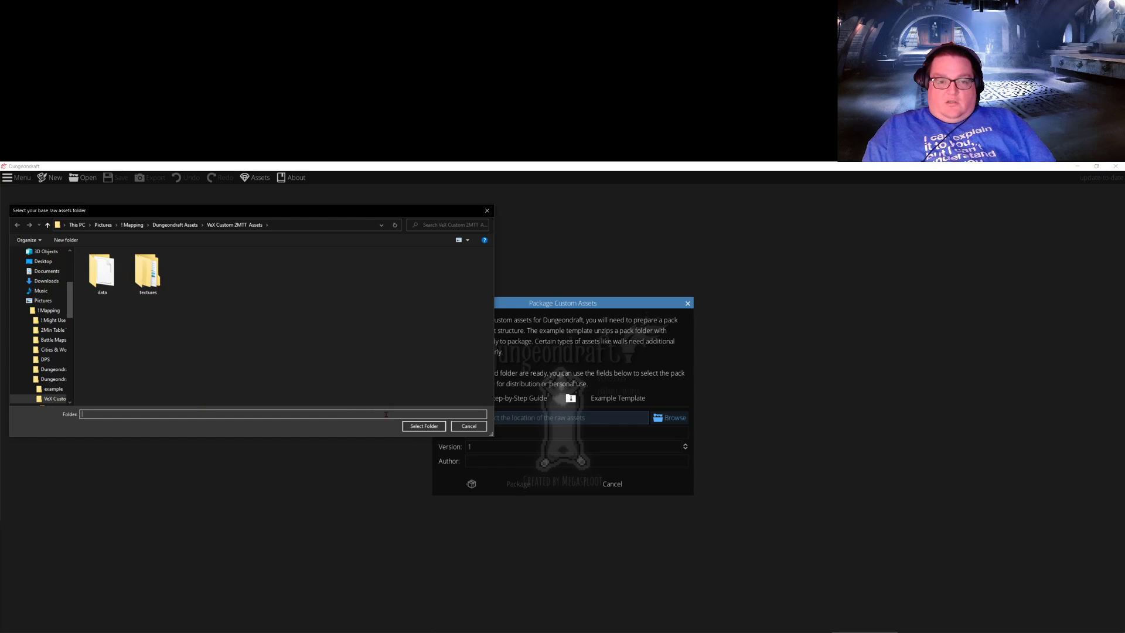
{"action": "left_click", "coordinate": [414, 430]}
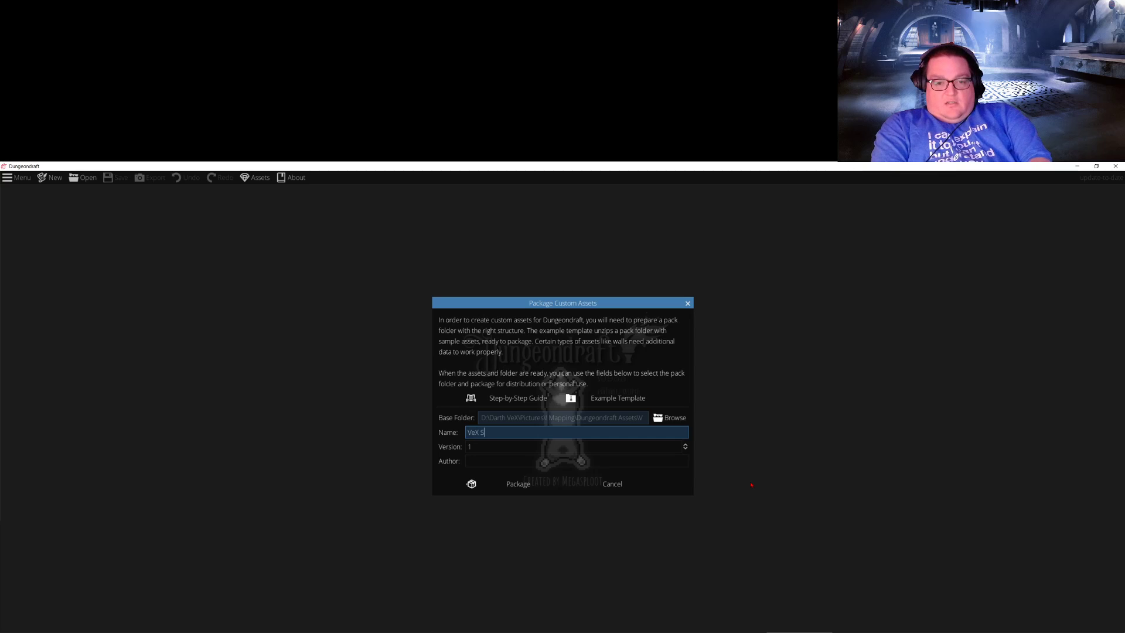
Step: Name the pack VeX Set, set its version to 1.5, fill in the author, and package it
{"action": "key", "text": "Tab"}
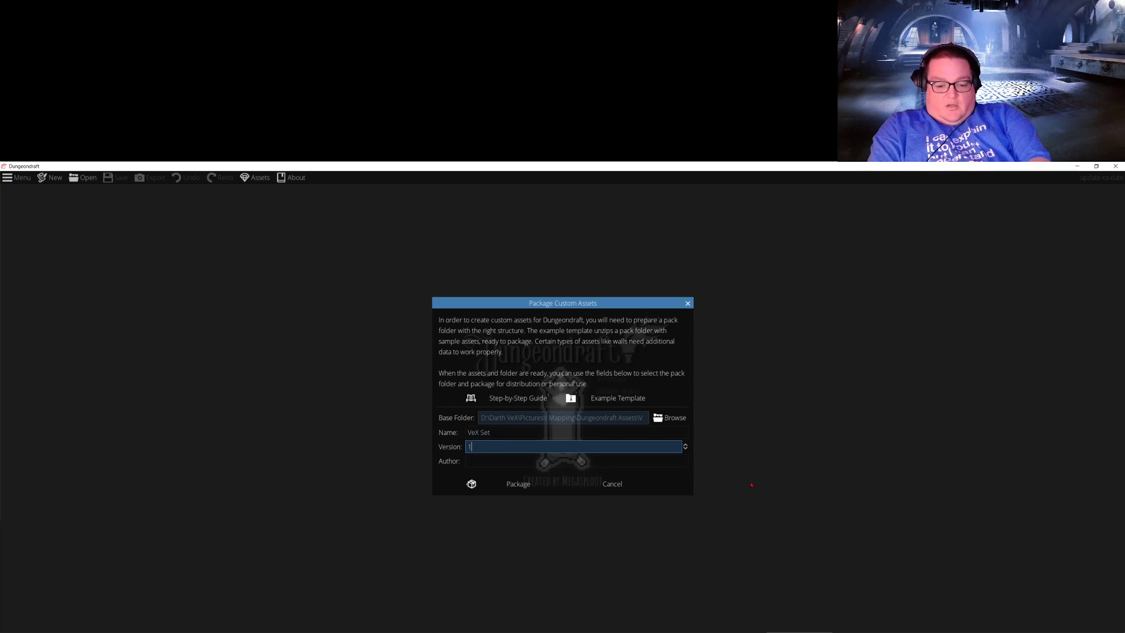
{"action": "type", "text": "1.5"}
{"action": "key", "text": "Tab"}
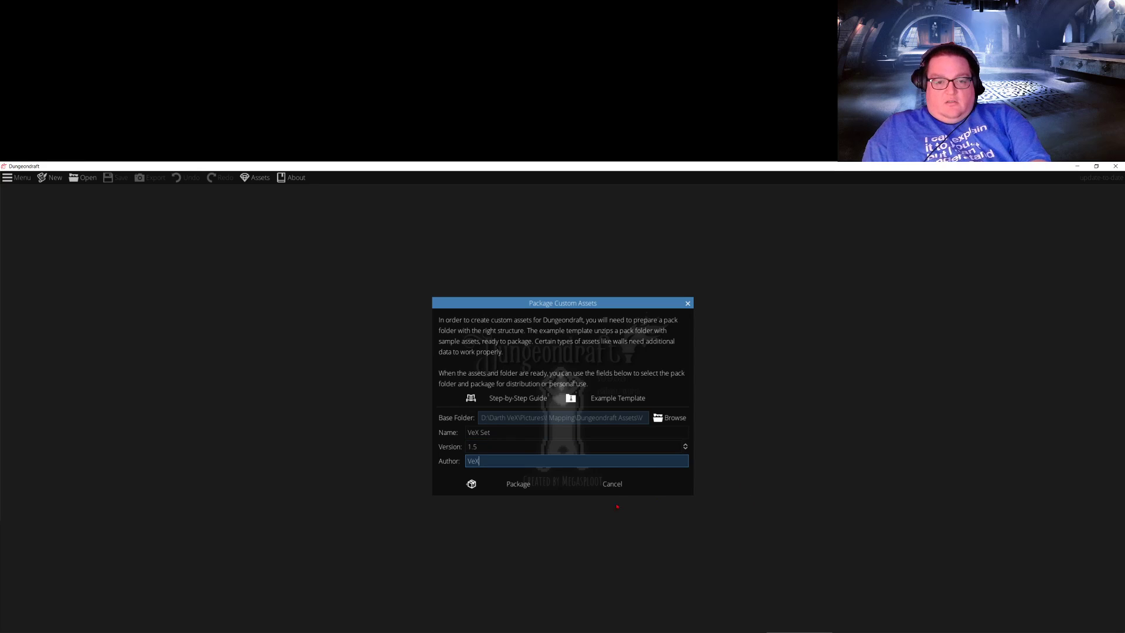
{"action": "left_click", "coordinate": [538, 482]}
{"action": "left_click", "coordinate": [540, 412]}
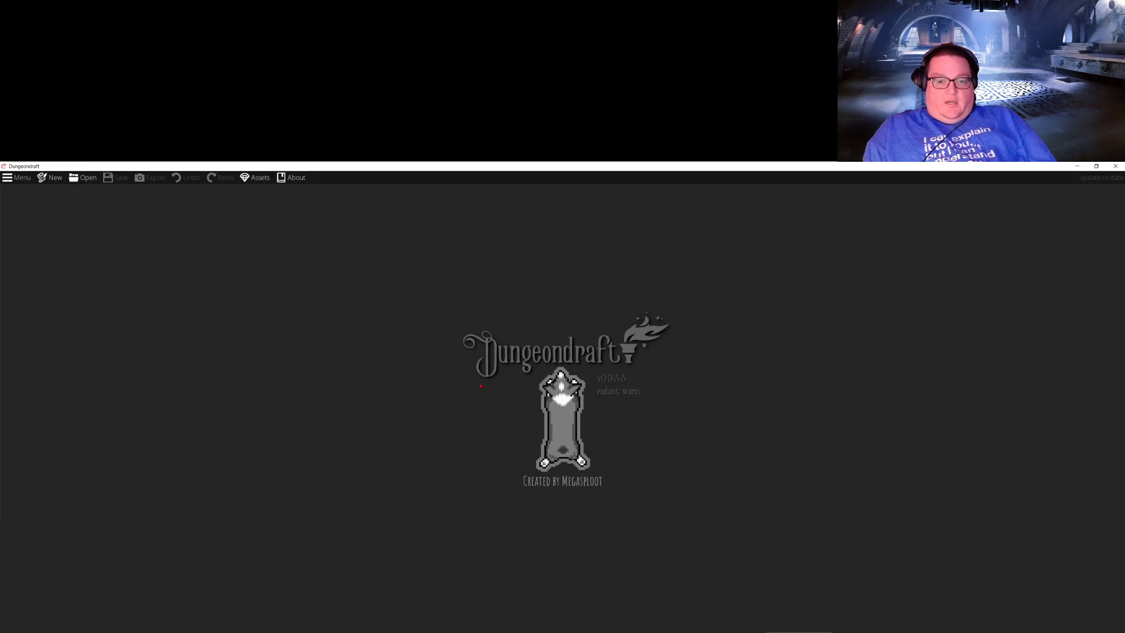
Step: Enable the VeX Set pack in the custom assets list and accept the selection
{"action": "left_click", "coordinate": [261, 182]}
{"action": "left_click", "coordinate": [403, 401]}
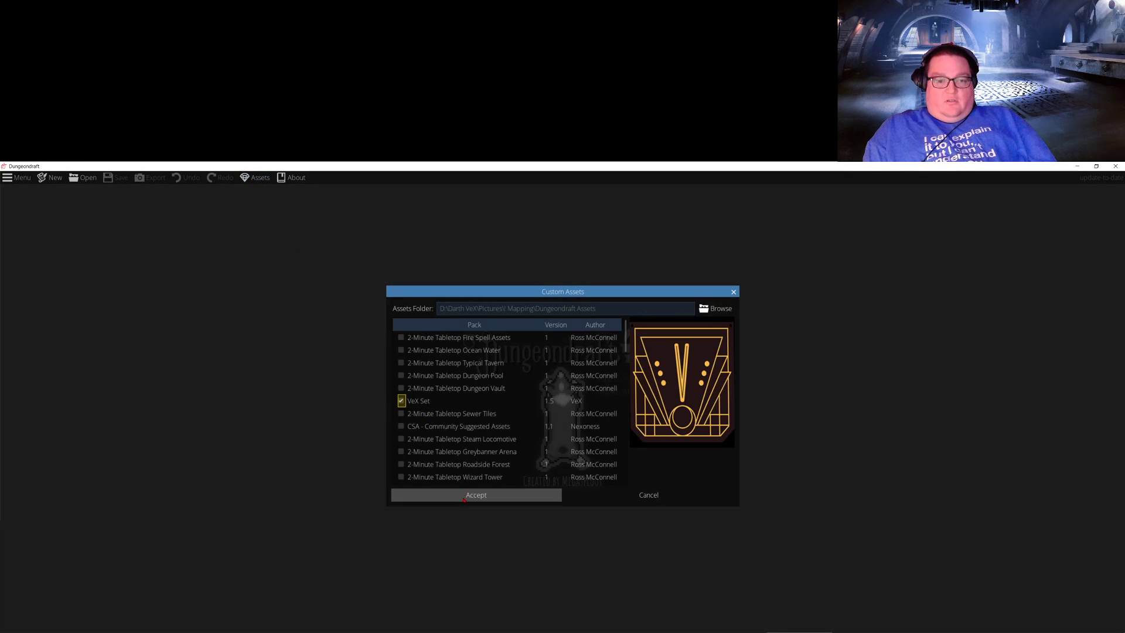
{"action": "left_click", "coordinate": [476, 495]}
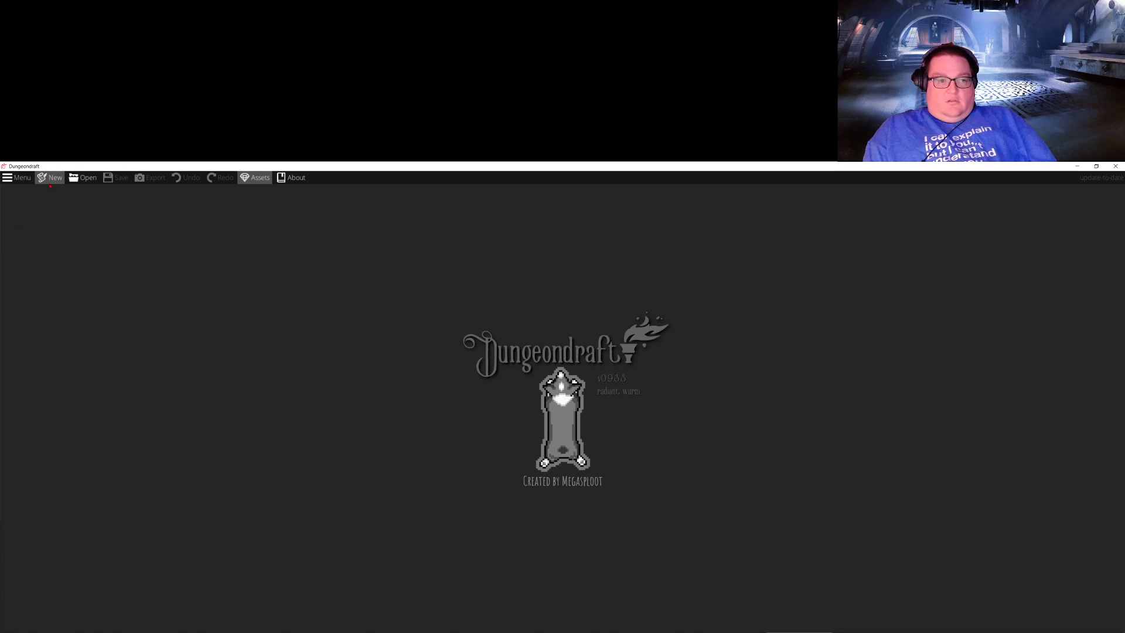
Step: Create a new map with the preset settings and activate the Path Tool for terrain
{"action": "left_click", "coordinate": [51, 183]}
{"action": "left_click", "coordinate": [534, 460]}
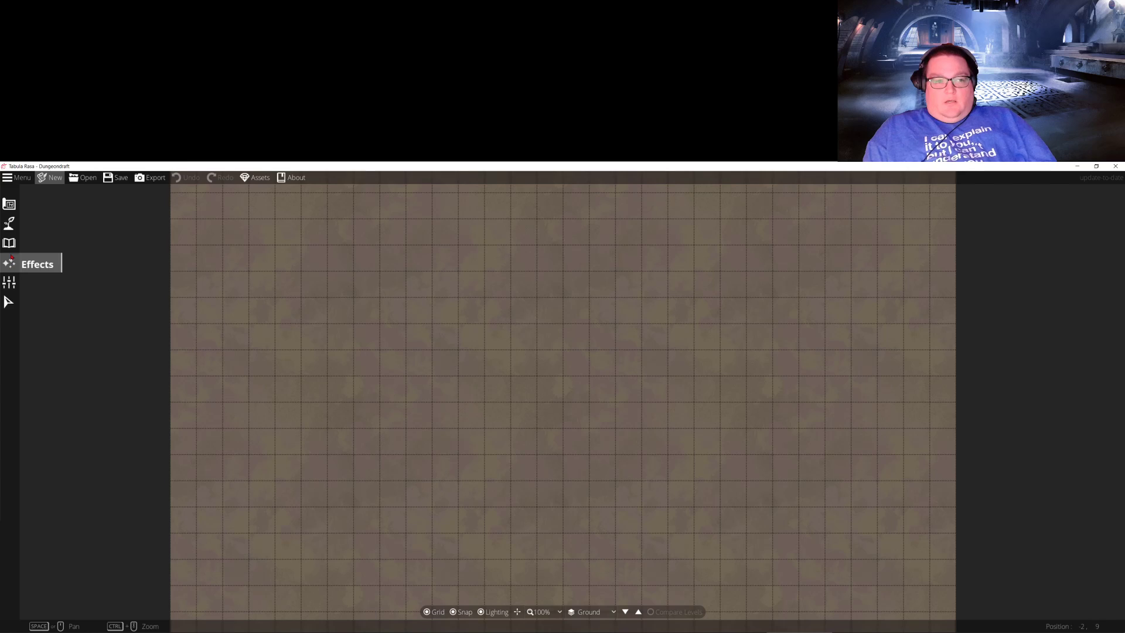
{"action": "left_click", "coordinate": [10, 245]}
{"action": "left_click", "coordinate": [10, 250]}
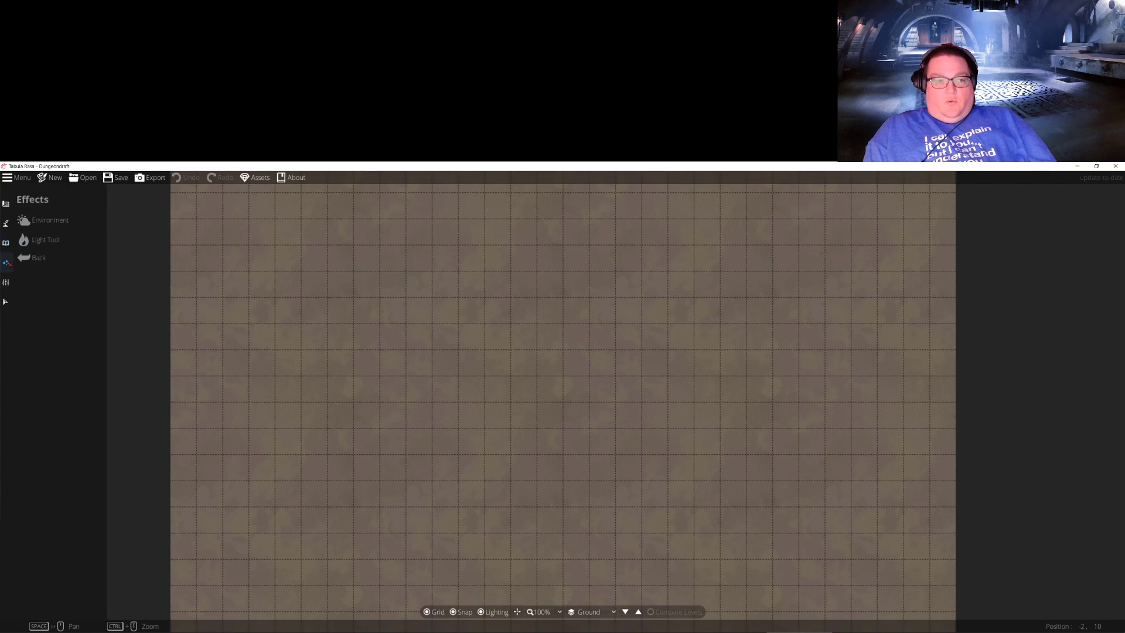
{"action": "left_click", "coordinate": [6, 224]}
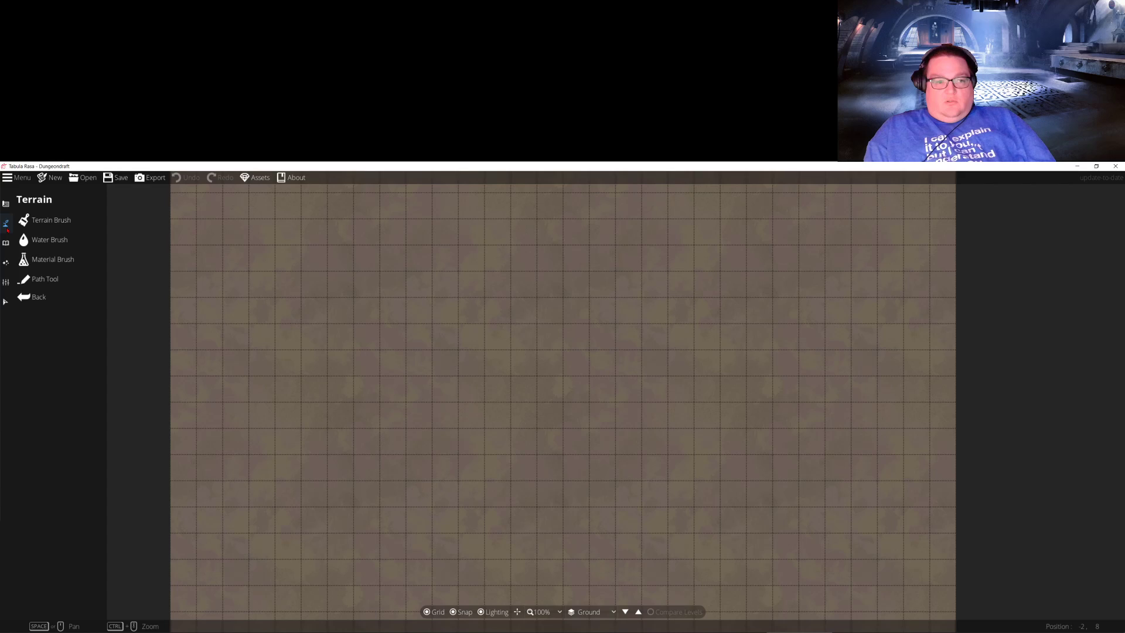
{"action": "left_click", "coordinate": [45, 279]}
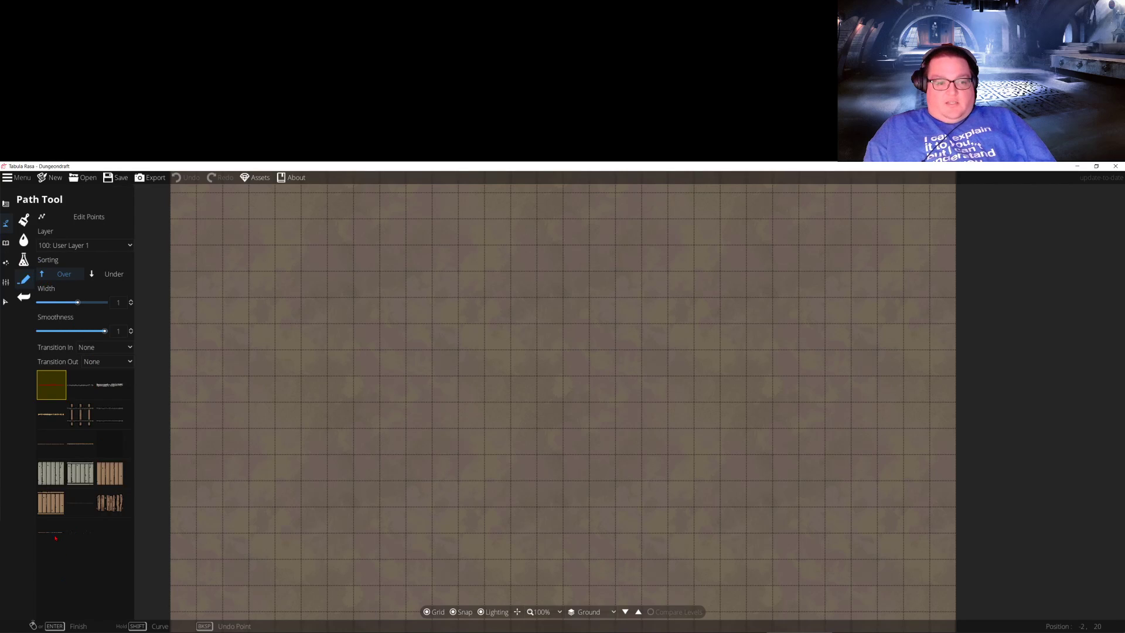
Step: Draw a closed loop with the custom hoofprints path texture across the lower-left part of the map
{"action": "left_click", "coordinate": [92, 540]}
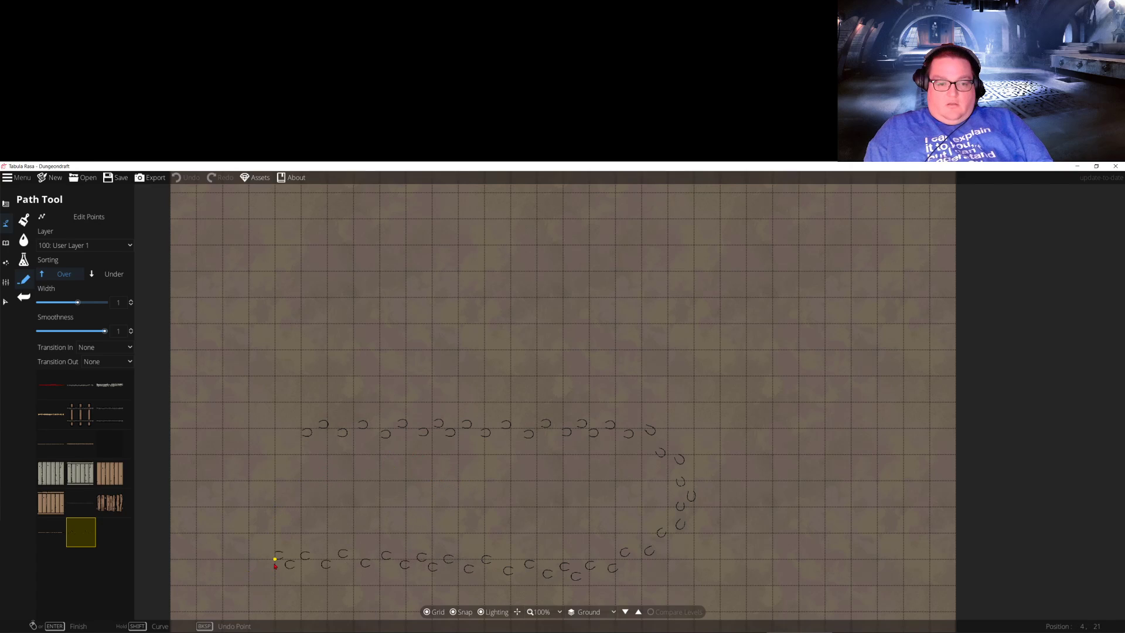
{"action": "left_click", "coordinate": [258, 600]}
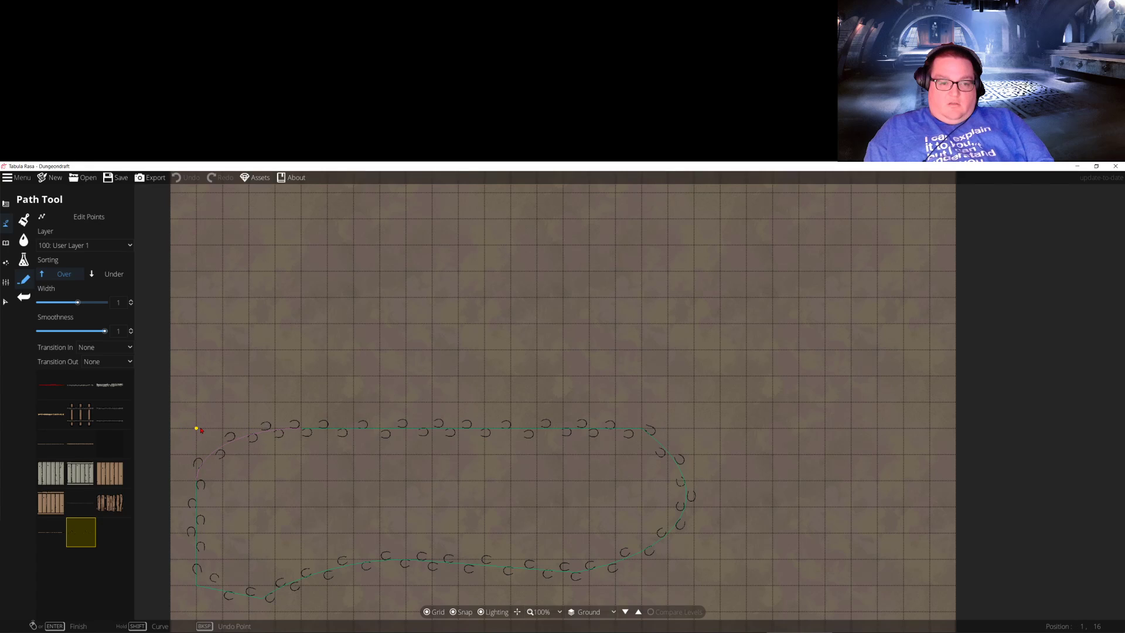
{"action": "left_click", "coordinate": [200, 430]}
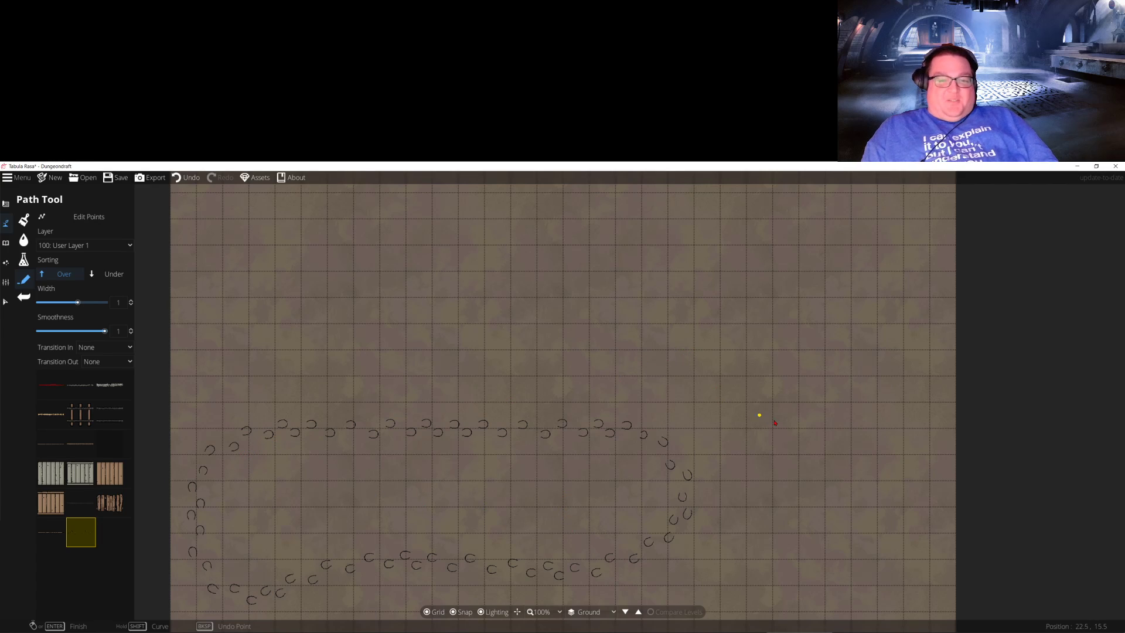
Step: Draw a large closed loop with the red smear path texture through the middle of the map, overlapping the hoofprints
{"action": "left_click", "coordinate": [48, 390]}
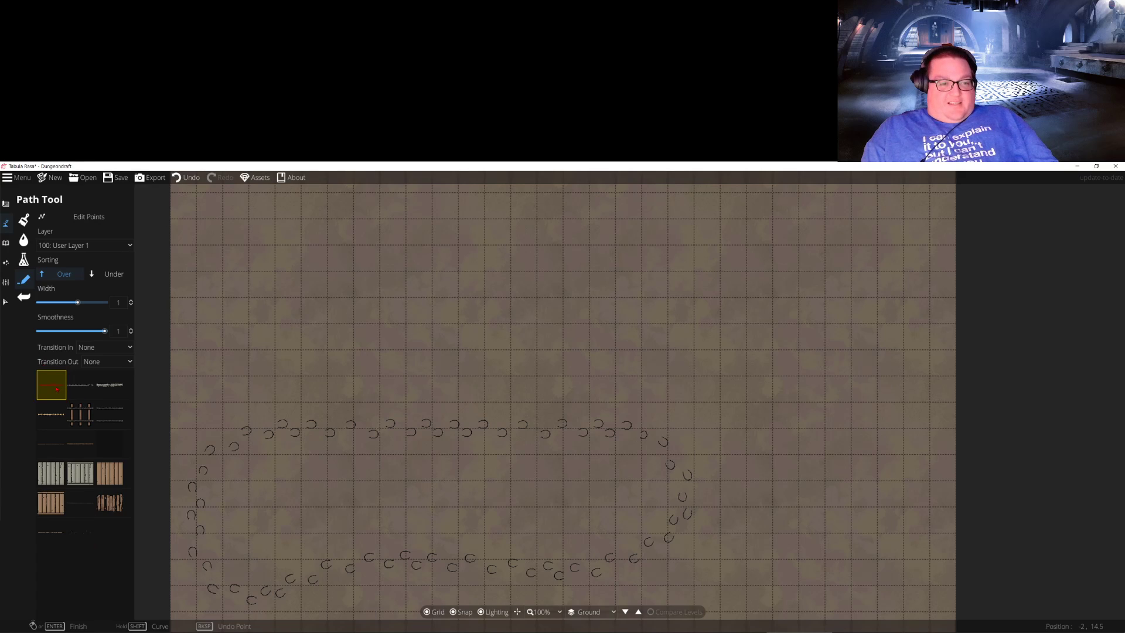
{"action": "left_click", "coordinate": [314, 349]}
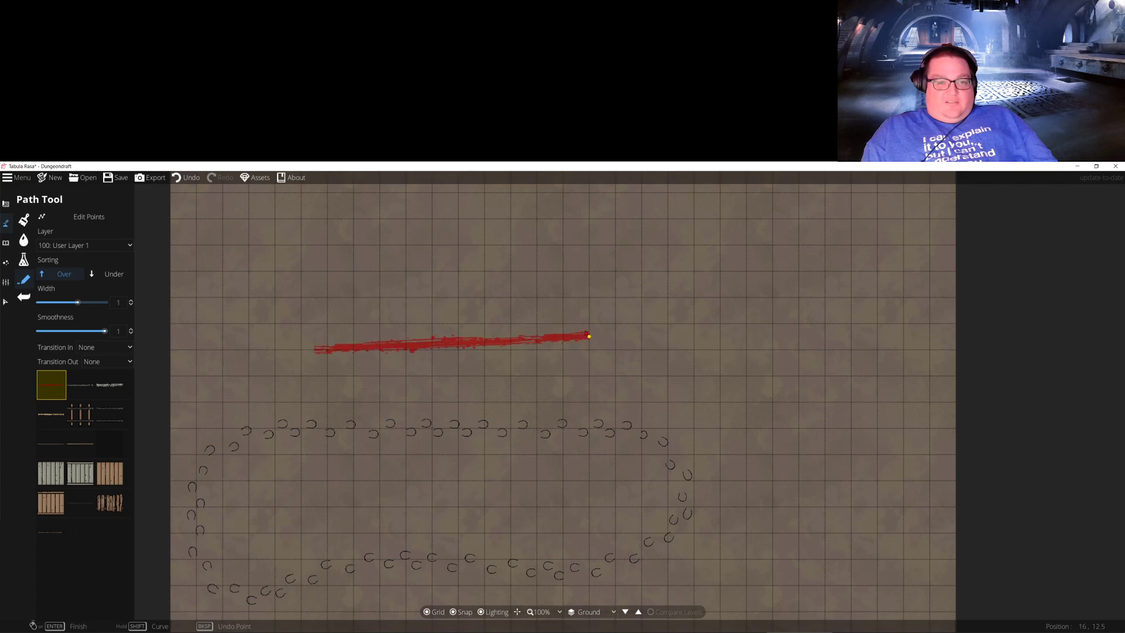
{"action": "left_click", "coordinate": [657, 313]}
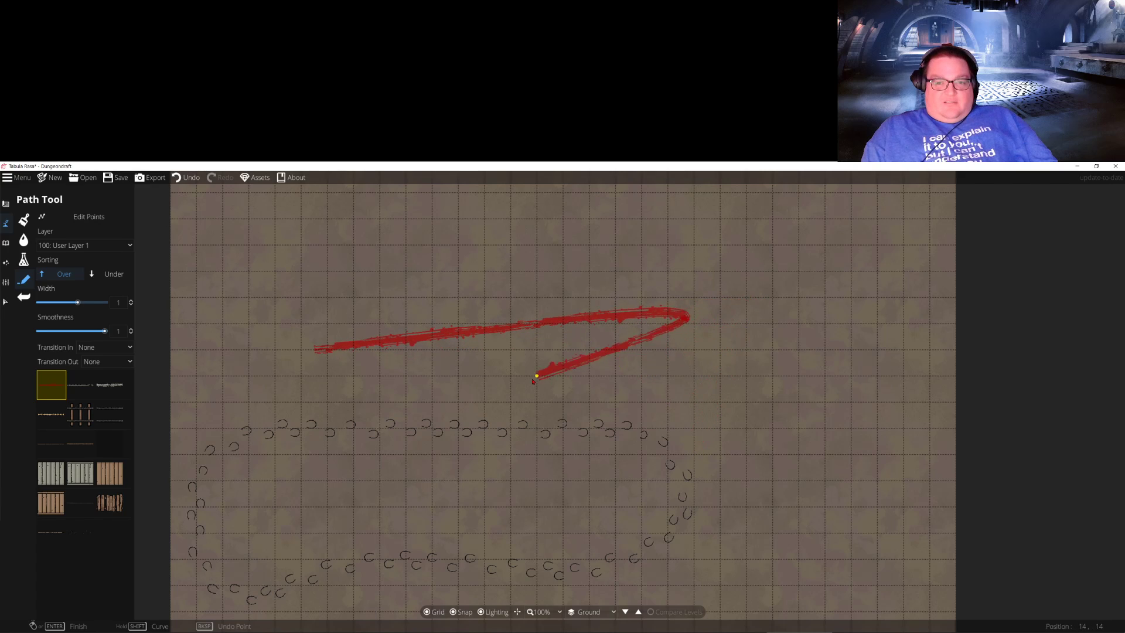
{"action": "left_click", "coordinate": [786, 520]}
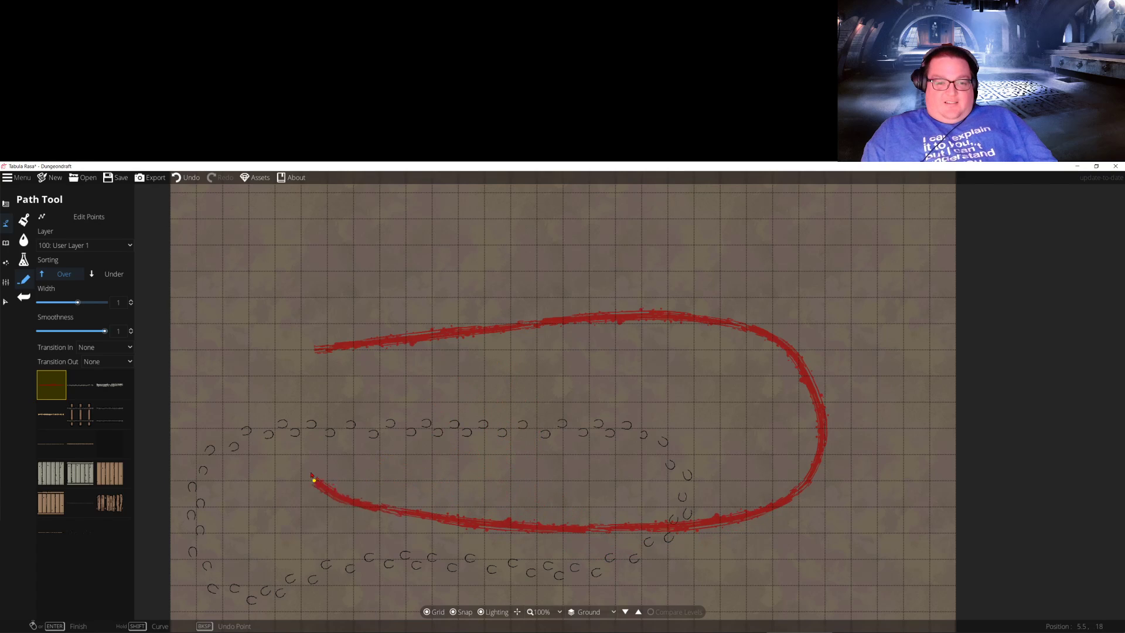
{"action": "left_click", "coordinate": [258, 363]}
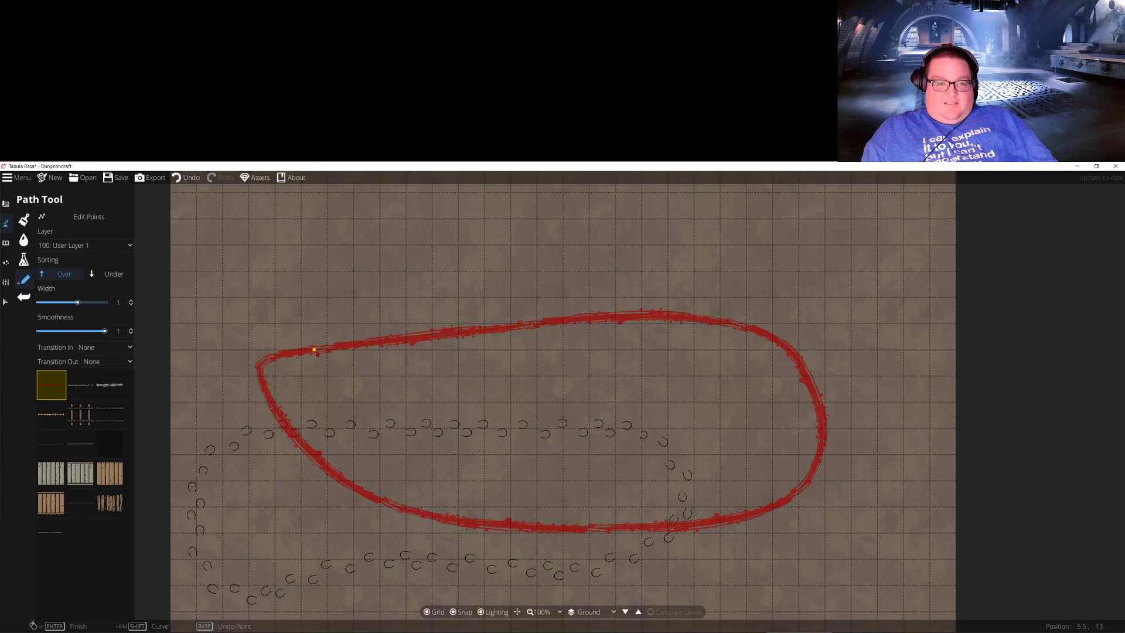
{"action": "left_click", "coordinate": [315, 350]}
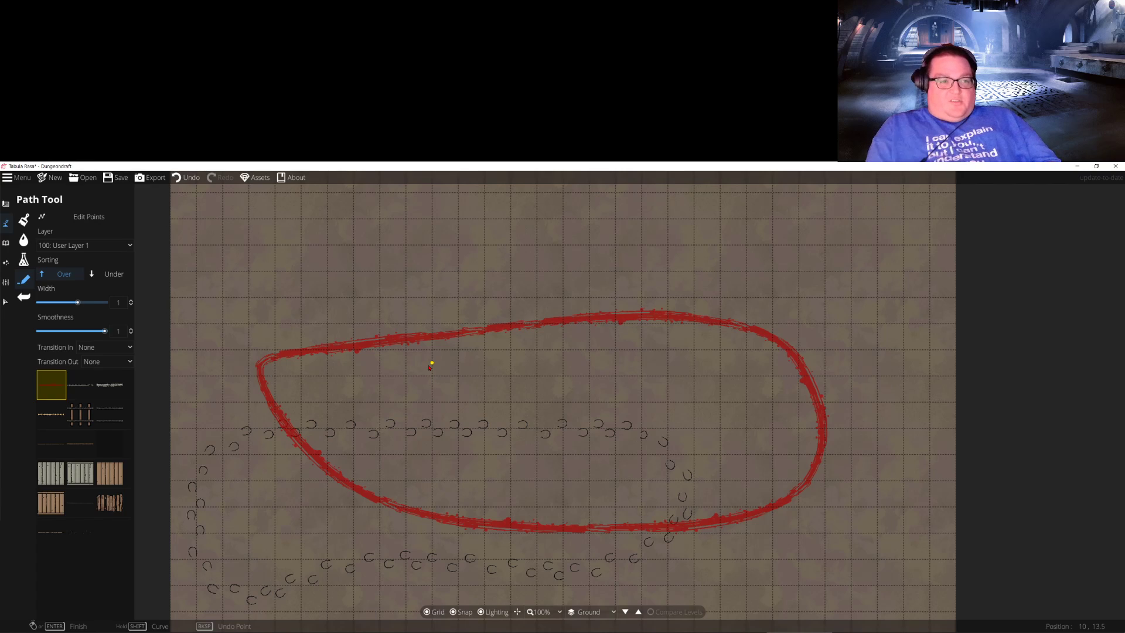
Step: Switch to File Explorer and look through the textures, materials, paths and patterns folders of VeX Custom 2MTT Assets
{"action": "mouse_move", "coordinate": [207, 628]}
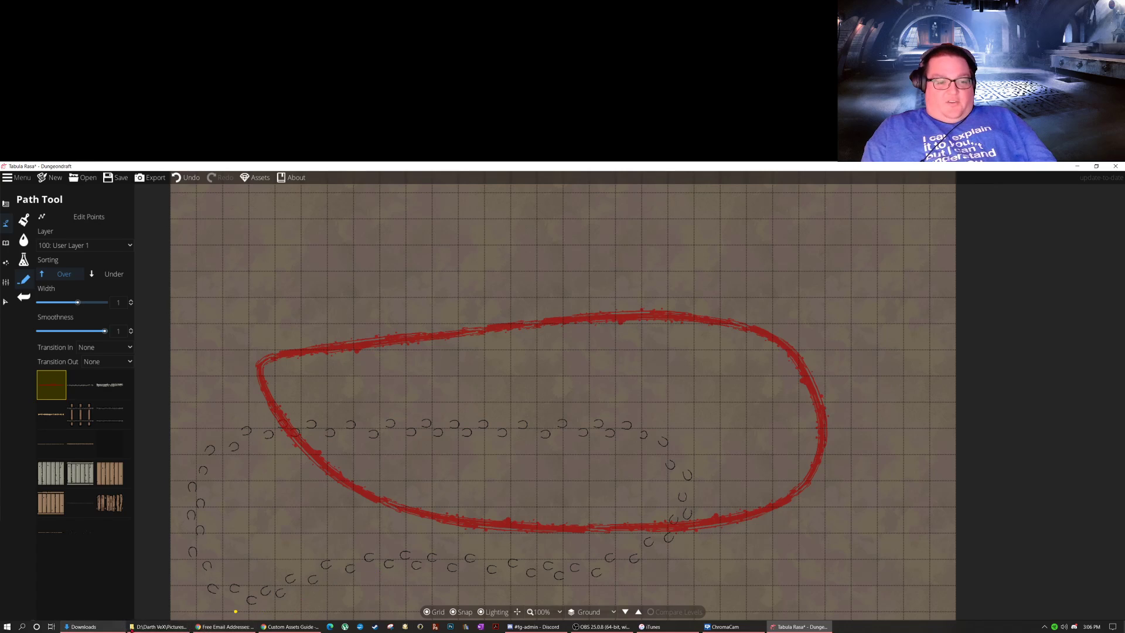
{"action": "left_click", "coordinate": [158, 627]}
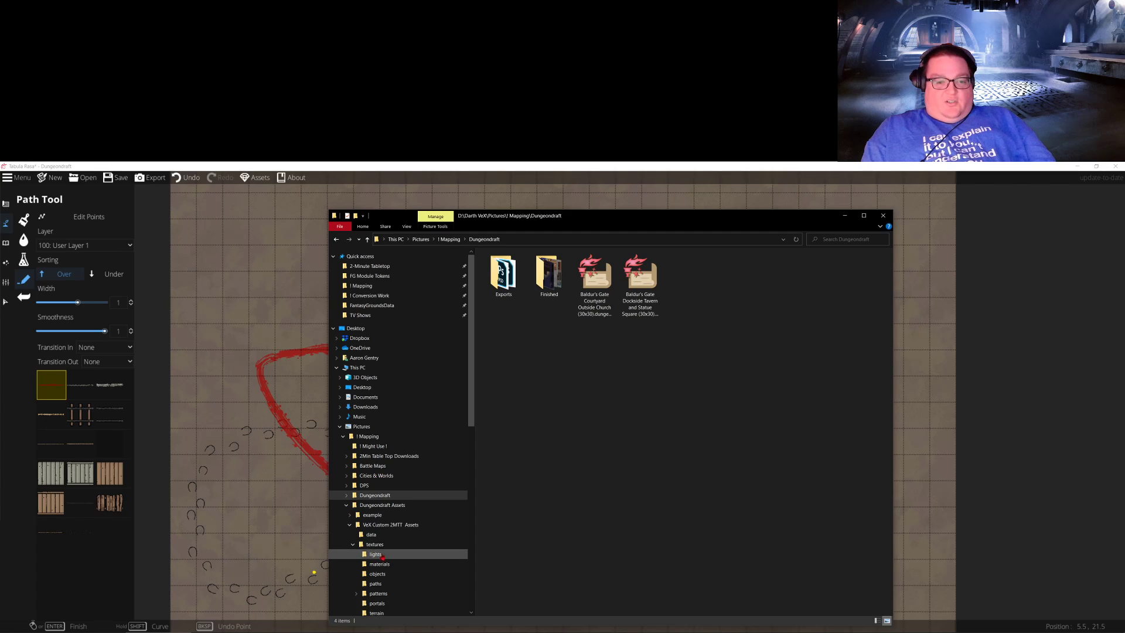
{"action": "left_click", "coordinate": [375, 545]}
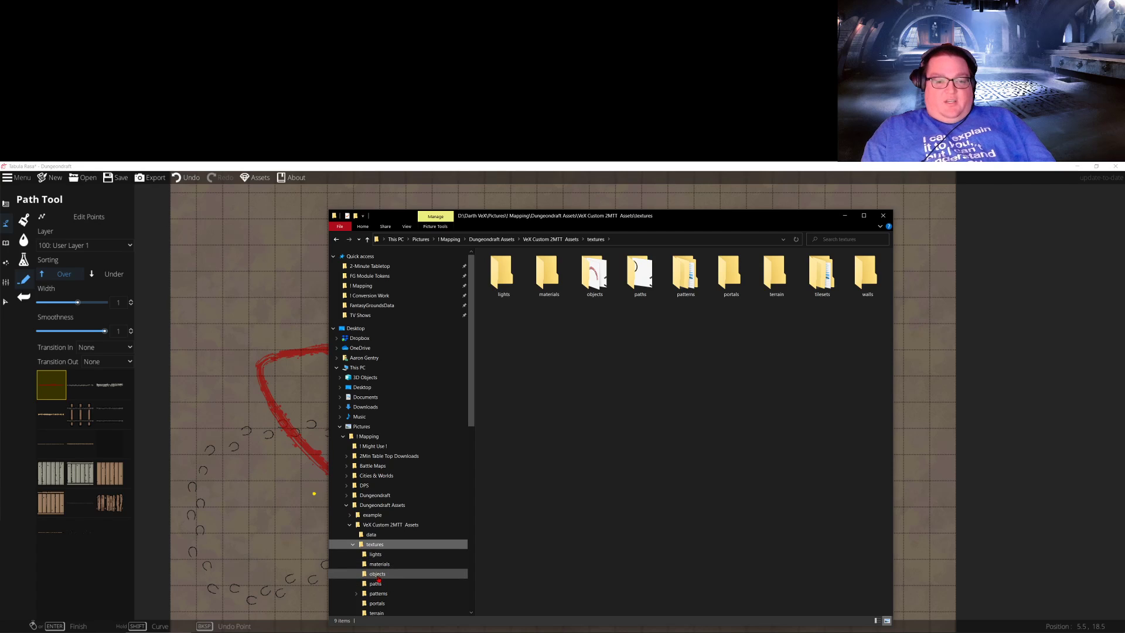
{"action": "left_click", "coordinate": [388, 563]}
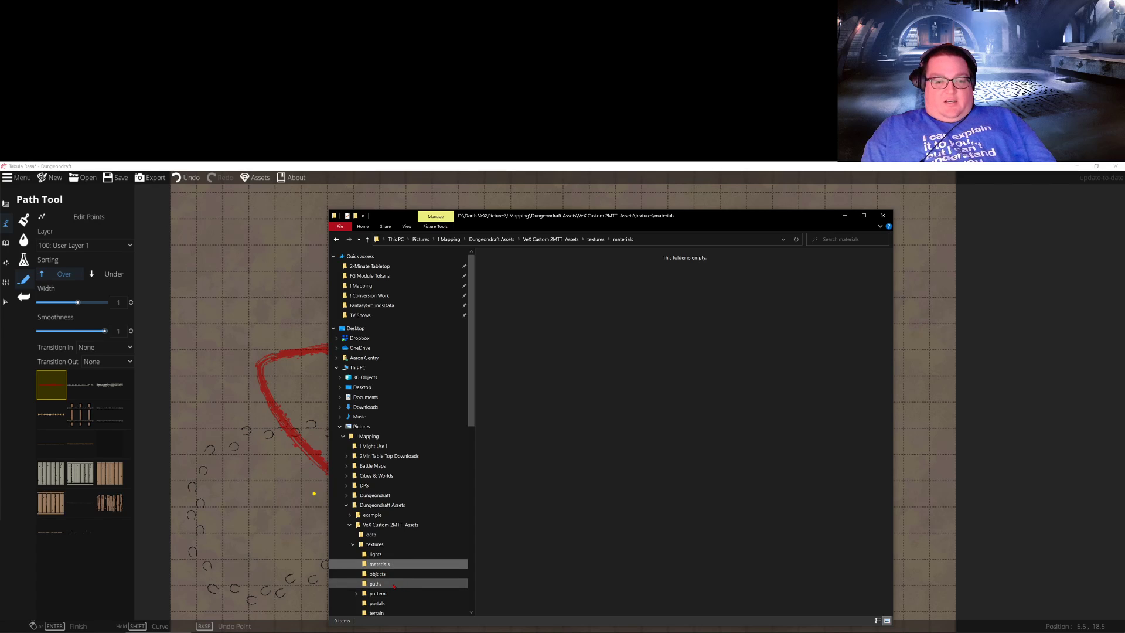
{"action": "left_click", "coordinate": [393, 584]}
{"action": "scroll", "coordinate": [398, 586], "scroll_direction": "down", "scroll_amount": 3}
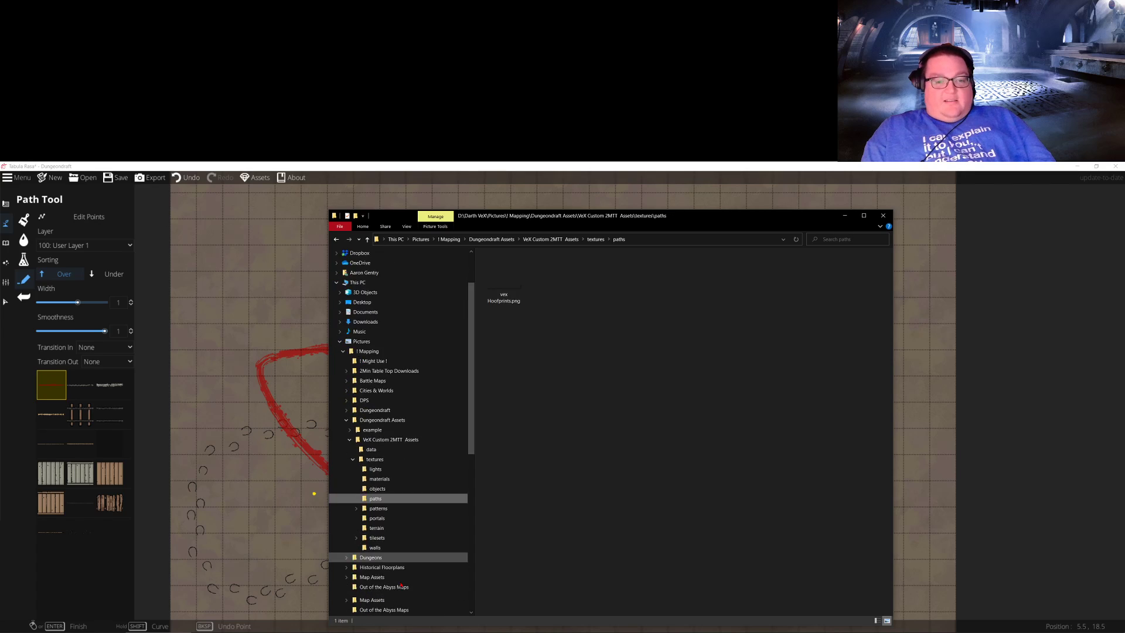
{"action": "left_click", "coordinate": [380, 510]}
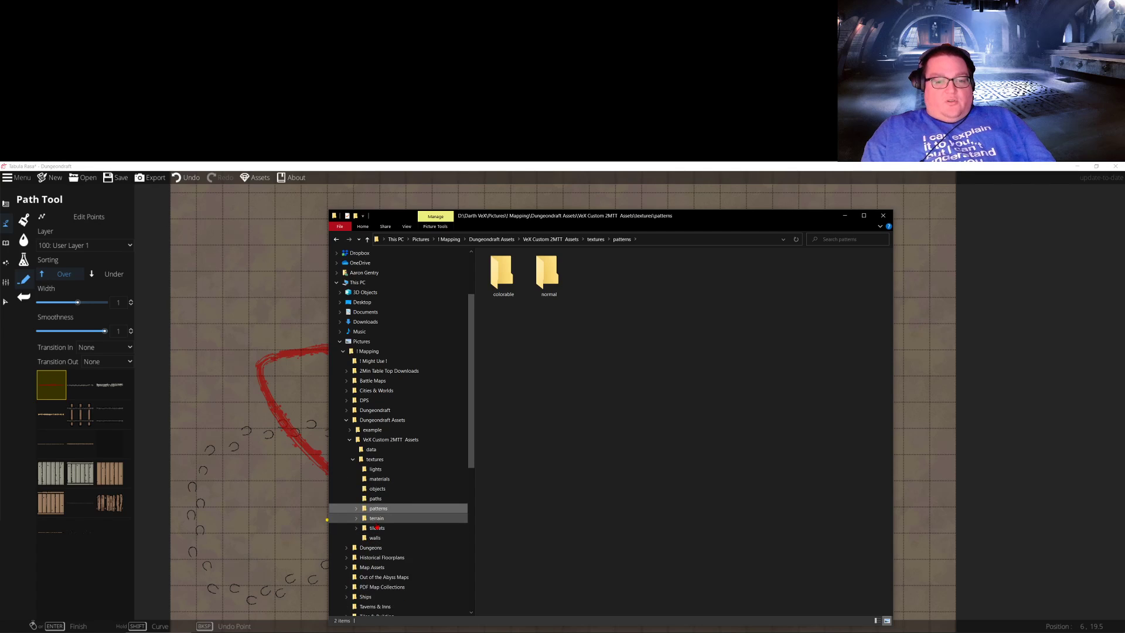
Step: Move the misplaced portals folder out of the terrain folder back into textures, and open it
{"action": "left_click", "coordinate": [377, 518]}
{"action": "left_click_drag", "start_coordinate": [503, 281], "coordinate": [375, 459]}
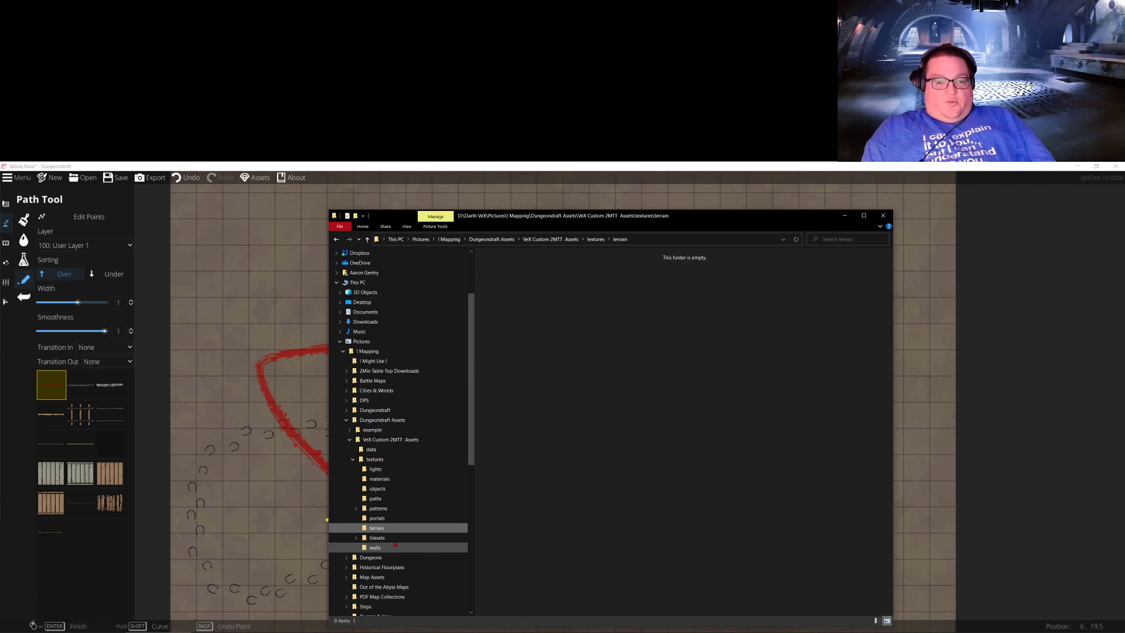
{"action": "left_click", "coordinate": [378, 519]}
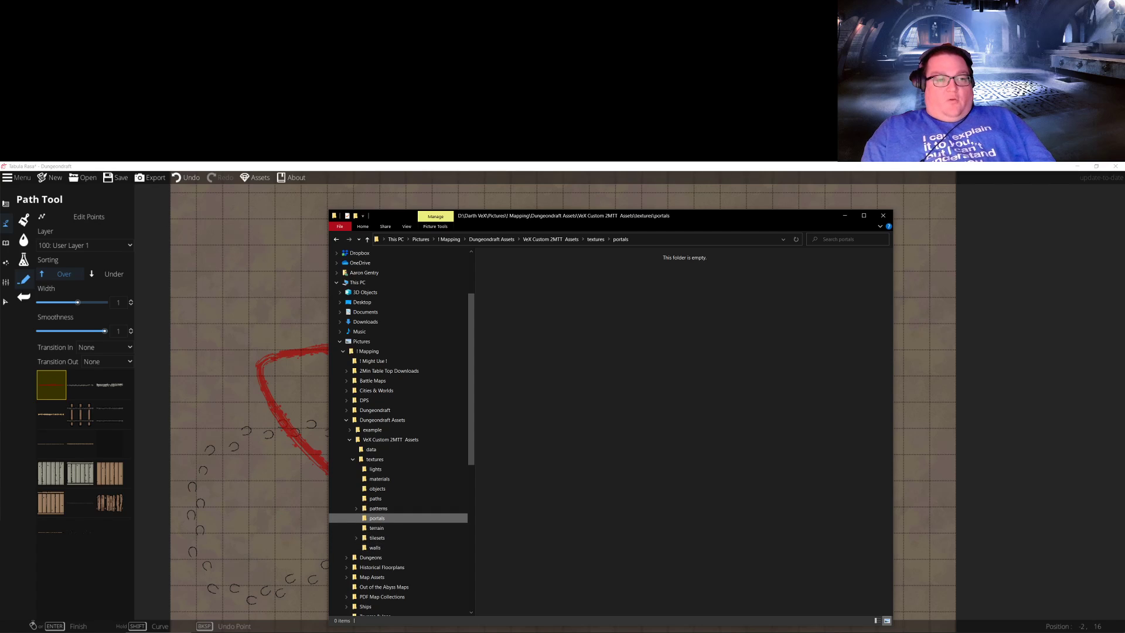
Step: Return to Dungeondraft and look through the door and threshold styles of the Portal Tool
{"action": "left_click", "coordinate": [24, 296]}
{"action": "left_click", "coordinate": [6, 204]}
{"action": "left_click", "coordinate": [46, 260]}
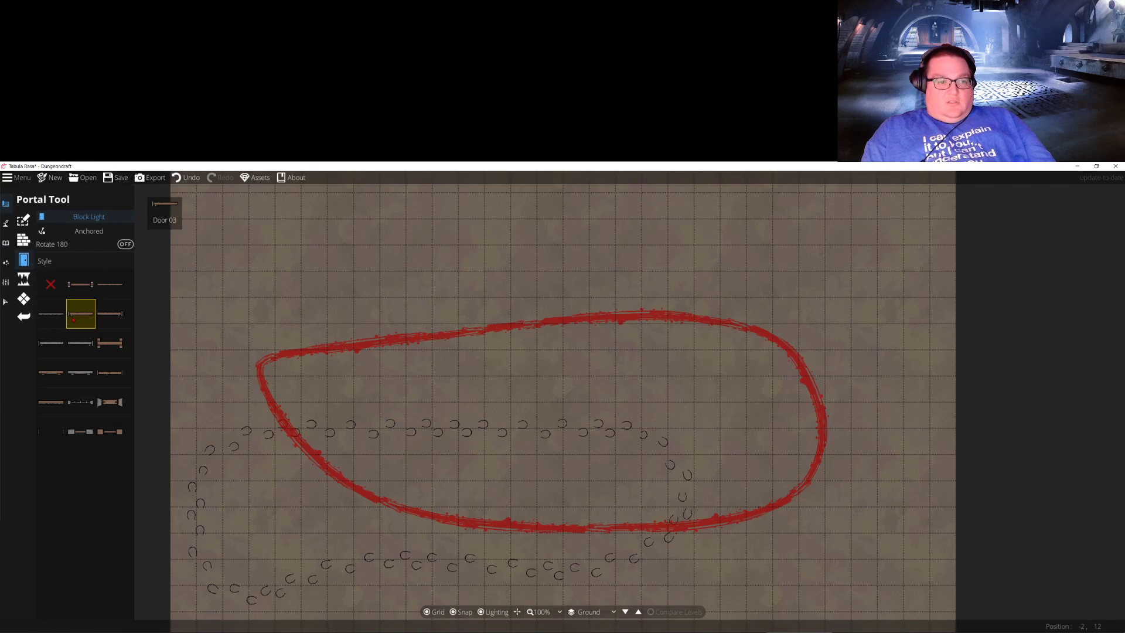
{"action": "left_click", "coordinate": [110, 314]}
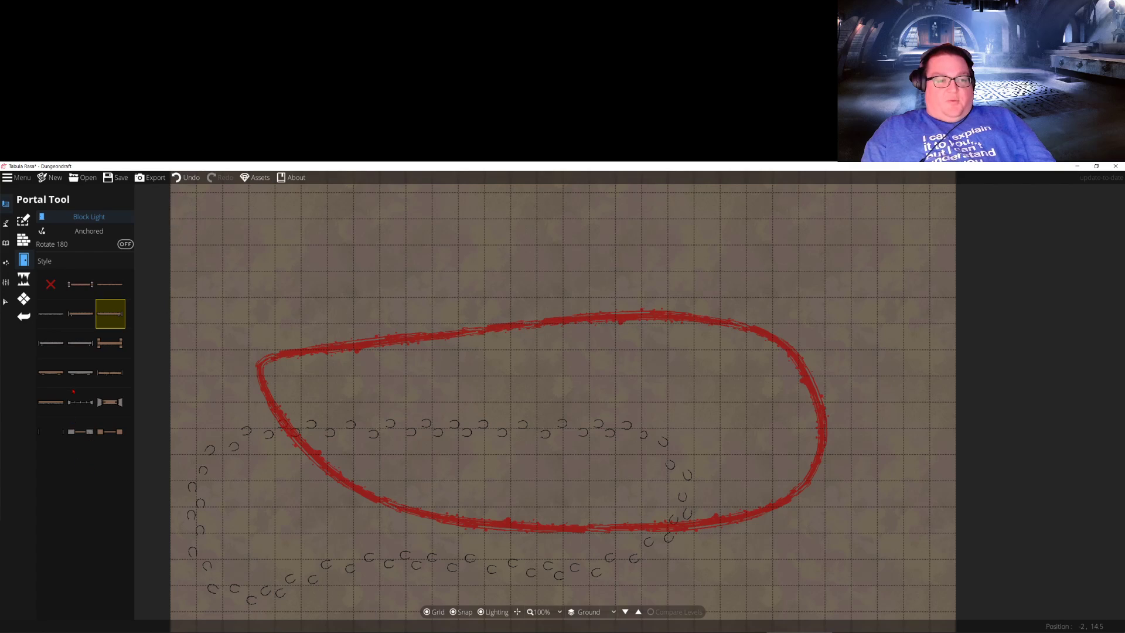
{"action": "left_click", "coordinate": [51, 431]}
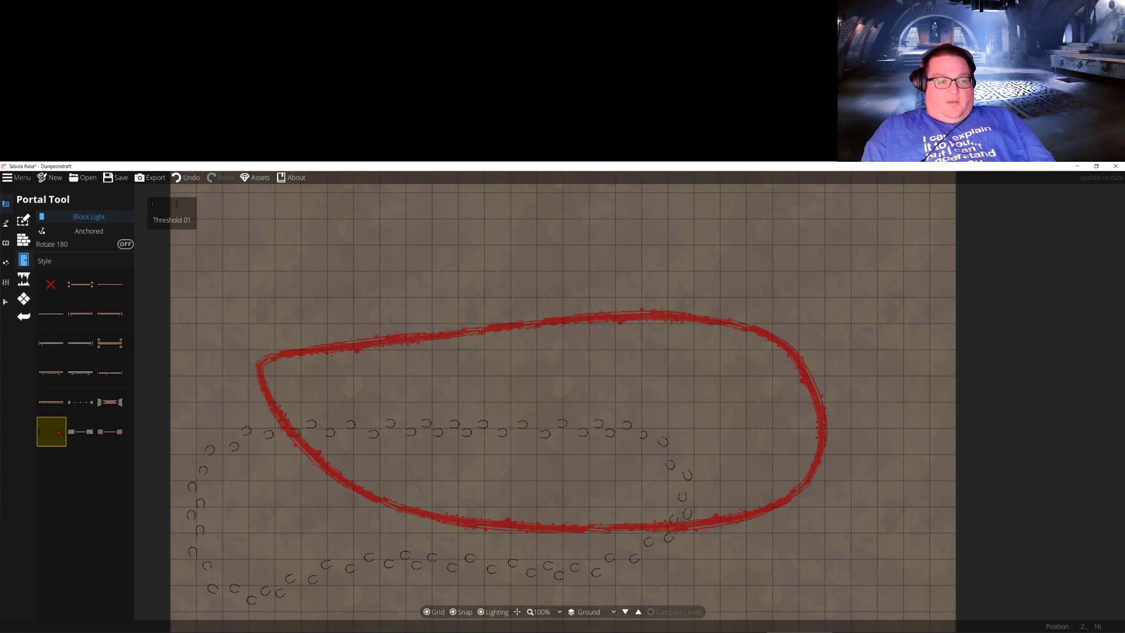
{"action": "left_click", "coordinate": [84, 401]}
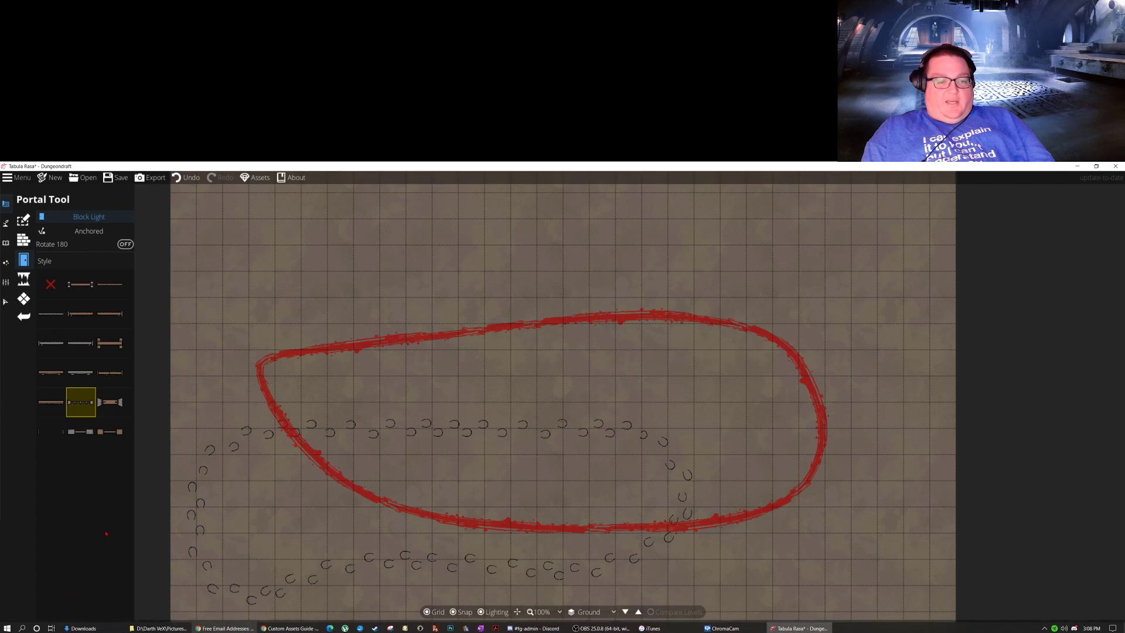
Step: Switch to File Explorer and inspect the terrain and tilesets folders of the asset pack
{"action": "mouse_move", "coordinate": [84, 626]}
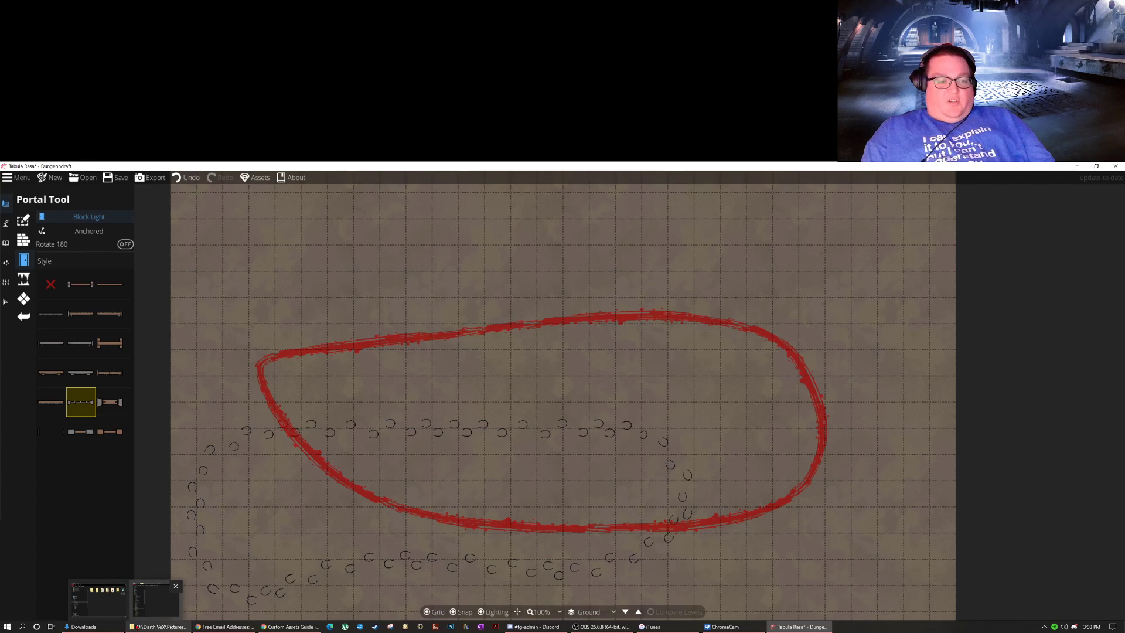
{"action": "left_click", "coordinate": [155, 599]}
{"action": "left_click", "coordinate": [387, 530]}
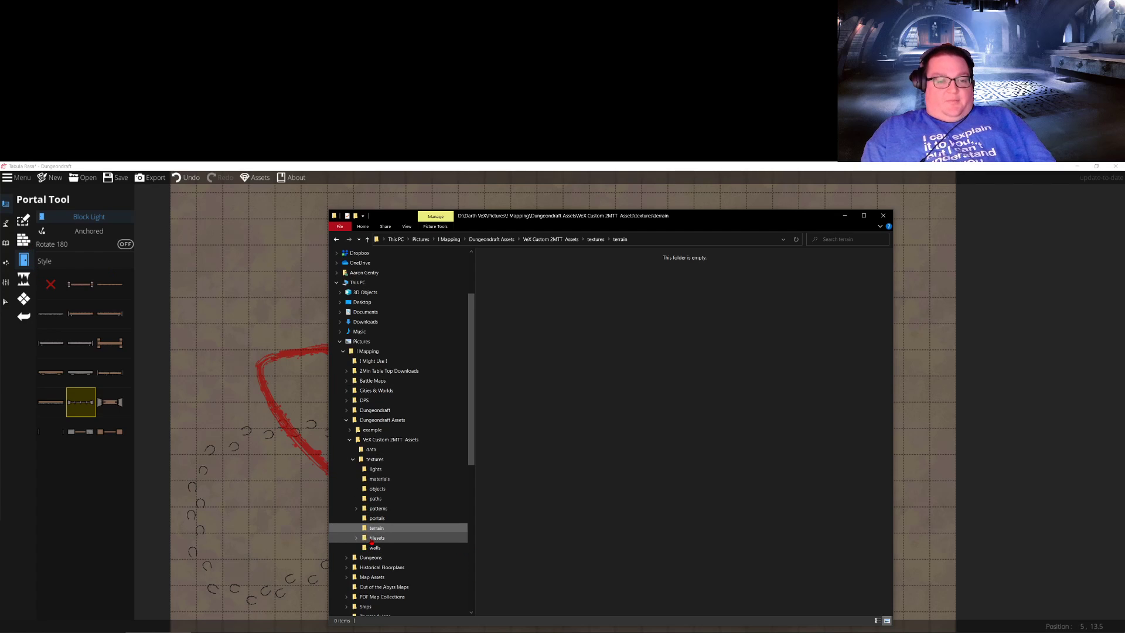
{"action": "left_click", "coordinate": [376, 538]}
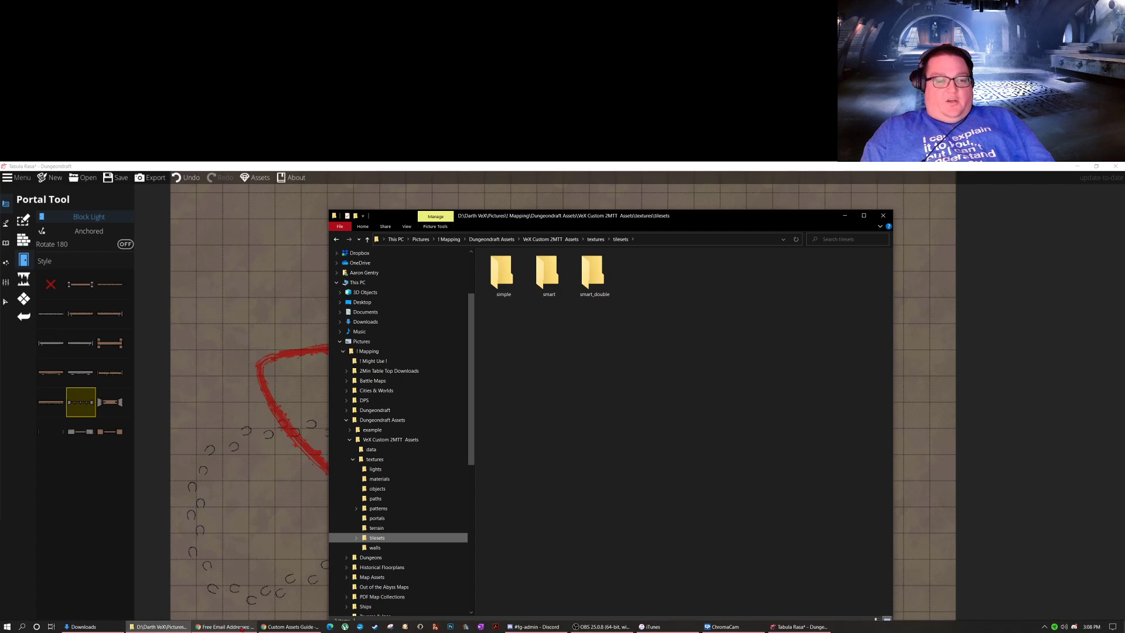
Step: Switch to the Custom Assets Guide in the browser and read its requirements for terrain, materials and tilesets
{"action": "left_click", "coordinate": [158, 627]}
{"action": "left_click", "coordinate": [279, 624]}
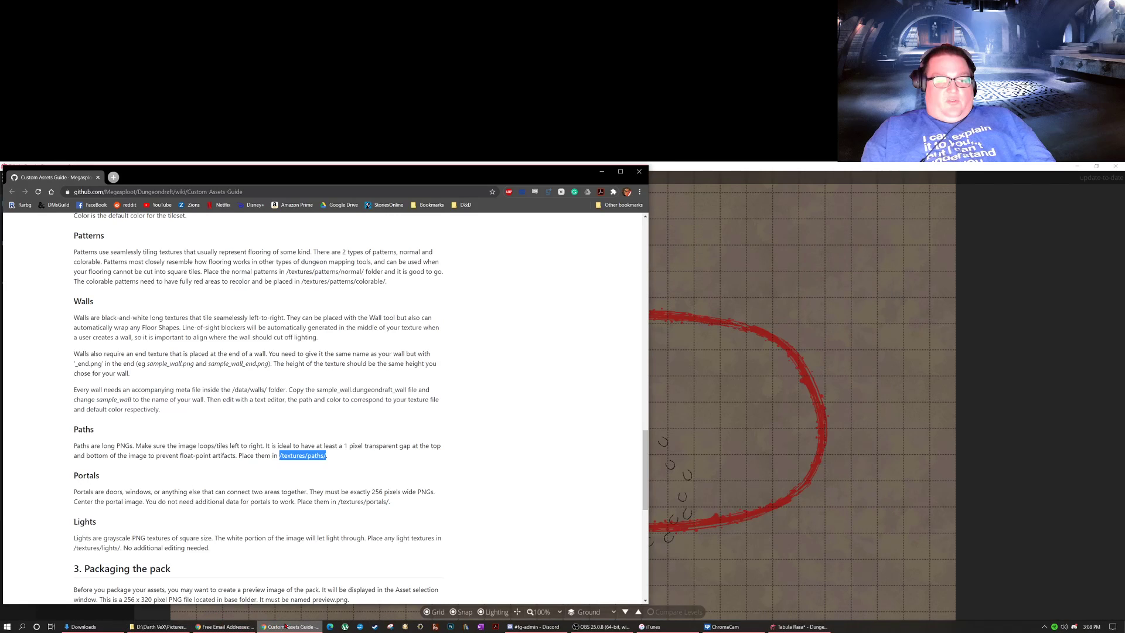
{"action": "scroll", "coordinate": [154, 434], "scroll_direction": "up", "scroll_amount": 4}
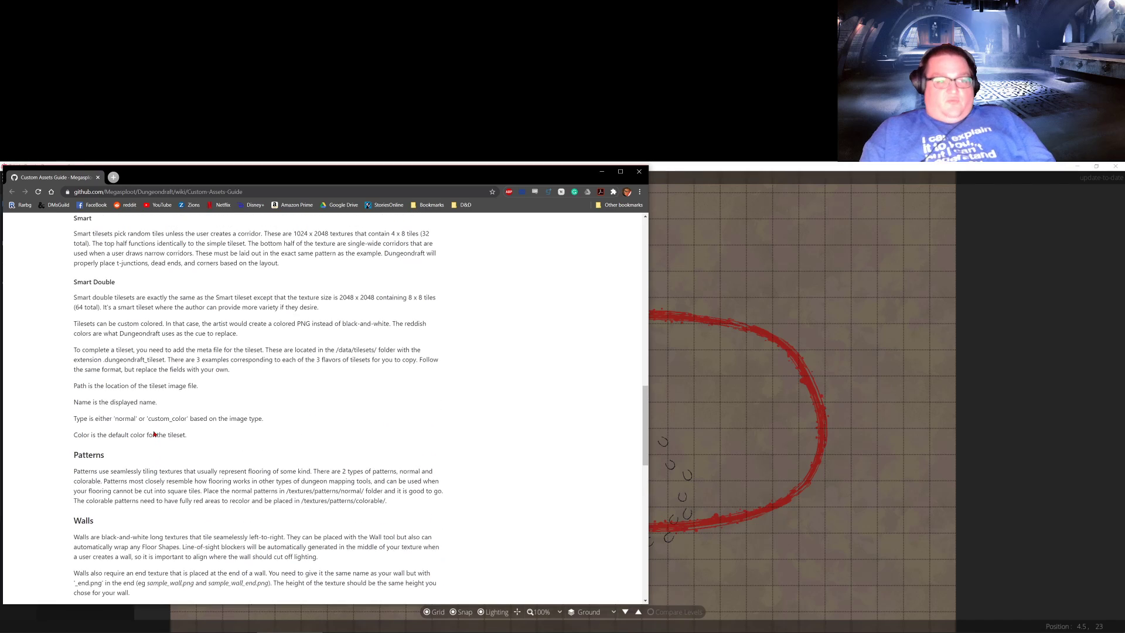
{"action": "scroll", "coordinate": [159, 288], "scroll_direction": "up", "scroll_amount": 4}
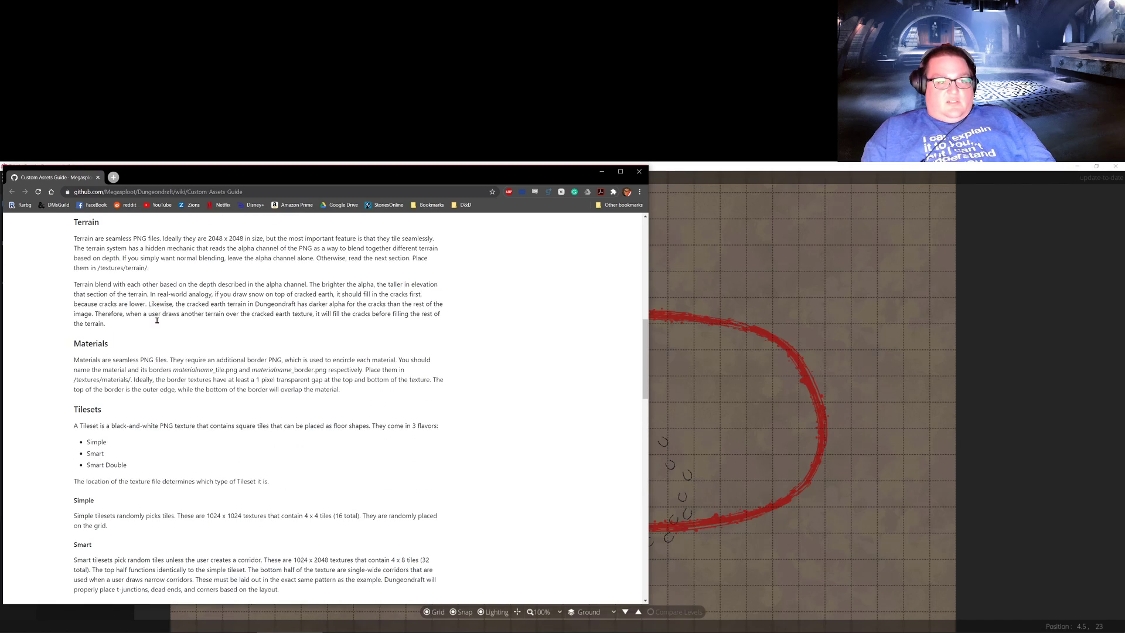
{"action": "scroll", "coordinate": [168, 475], "scroll_direction": "down", "scroll_amount": 1}
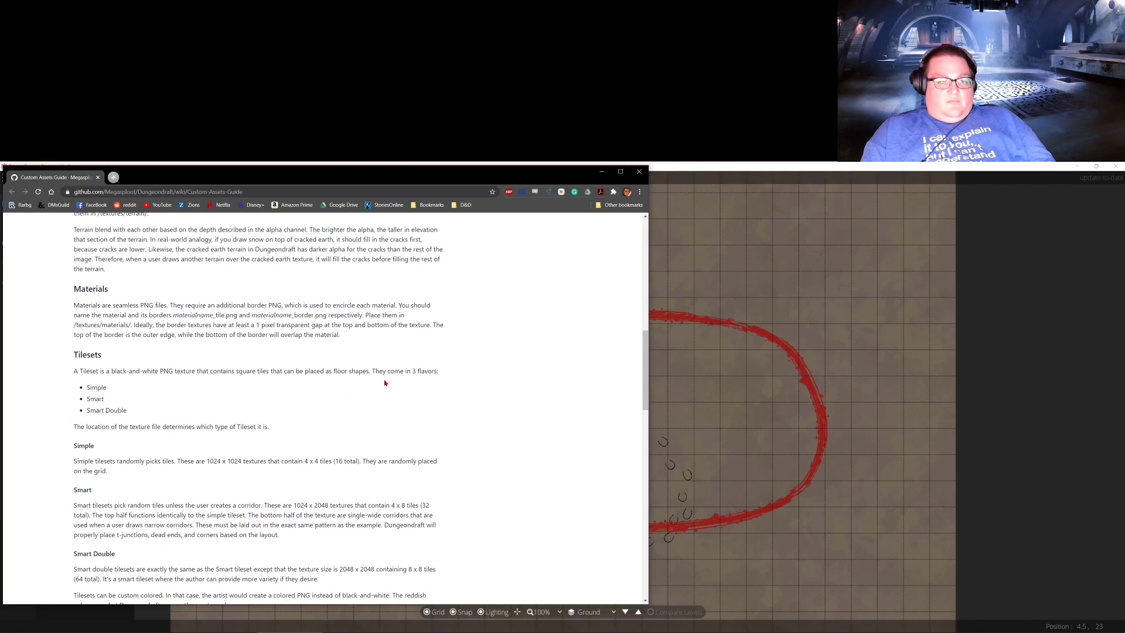
{"action": "scroll", "coordinate": [223, 422], "scroll_direction": "down", "scroll_amount": 3}
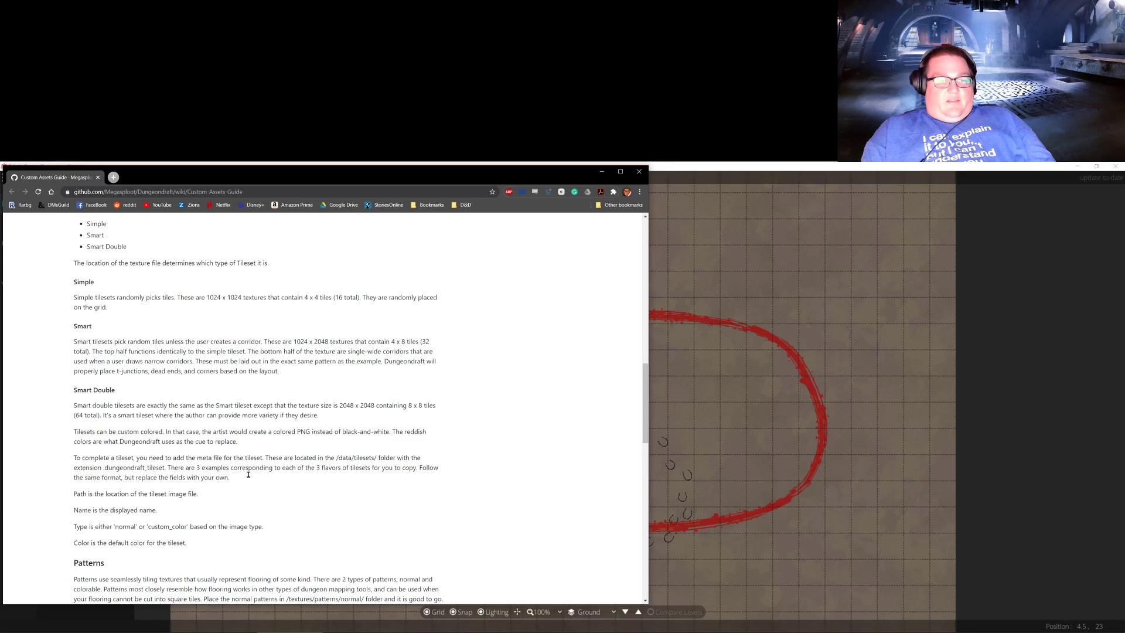
{"action": "scroll", "coordinate": [205, 379], "scroll_direction": "up", "scroll_amount": 4}
{"action": "scroll", "coordinate": [214, 419], "scroll_direction": "up", "scroll_amount": 5}
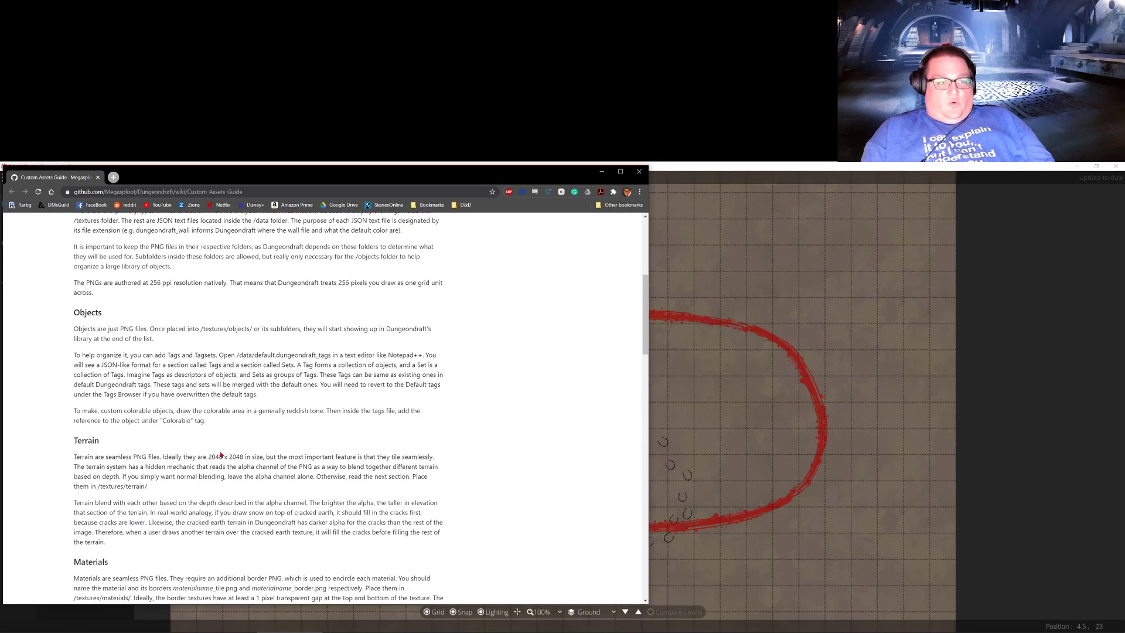
{"action": "scroll", "coordinate": [222, 459], "scroll_direction": "down", "scroll_amount": 5}
{"action": "scroll", "coordinate": [222, 458], "scroll_direction": "down", "scroll_amount": 1}
{"action": "scroll", "coordinate": [176, 440], "scroll_direction": "up", "scroll_amount": 1}
{"action": "scroll", "coordinate": [157, 429], "scroll_direction": "up", "scroll_amount": 2}
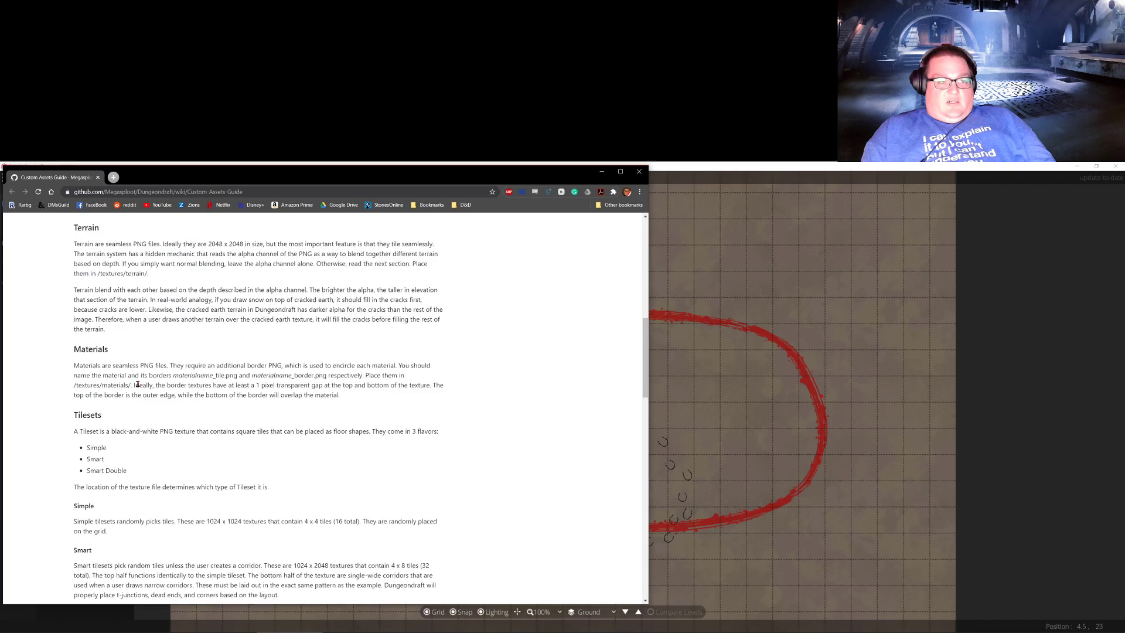
Step: Read the guide's Tilesets section and switch to File Explorer to inspect the walls folder of the asset pack
{"action": "scroll", "coordinate": [157, 429], "scroll_direction": "down", "scroll_amount": 4}
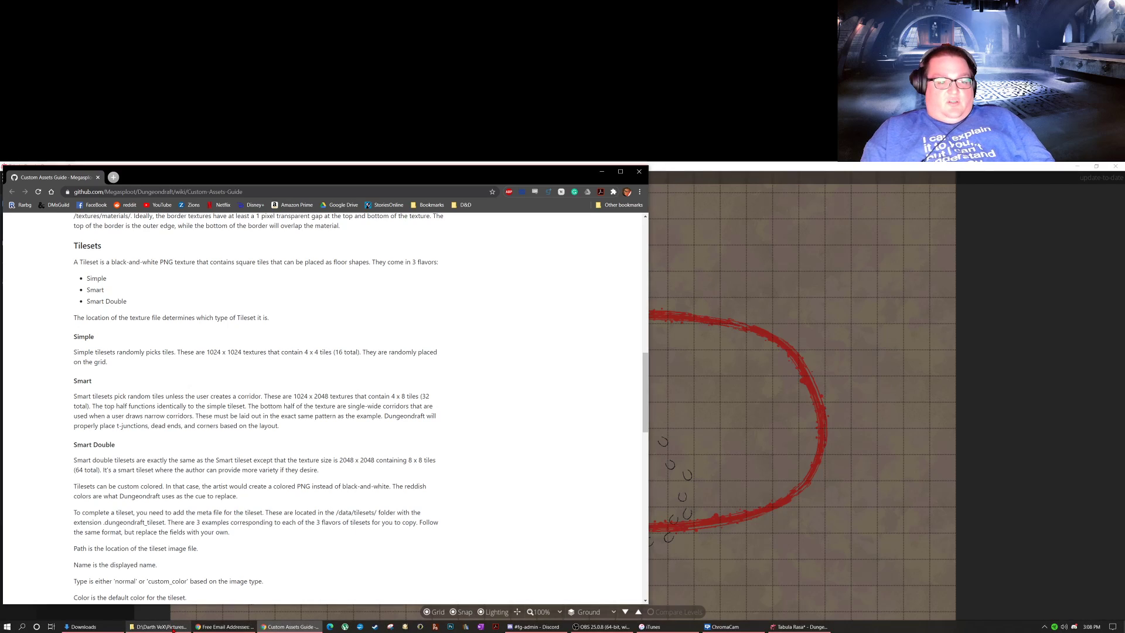
{"action": "left_click", "coordinate": [173, 627]}
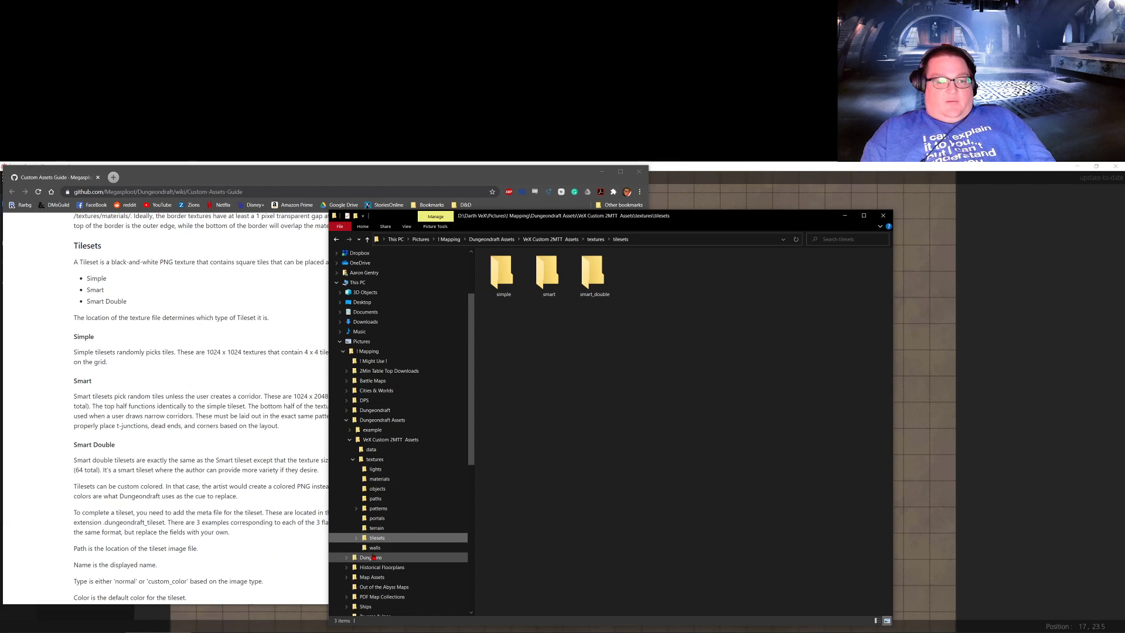
{"action": "left_click", "coordinate": [375, 548]}
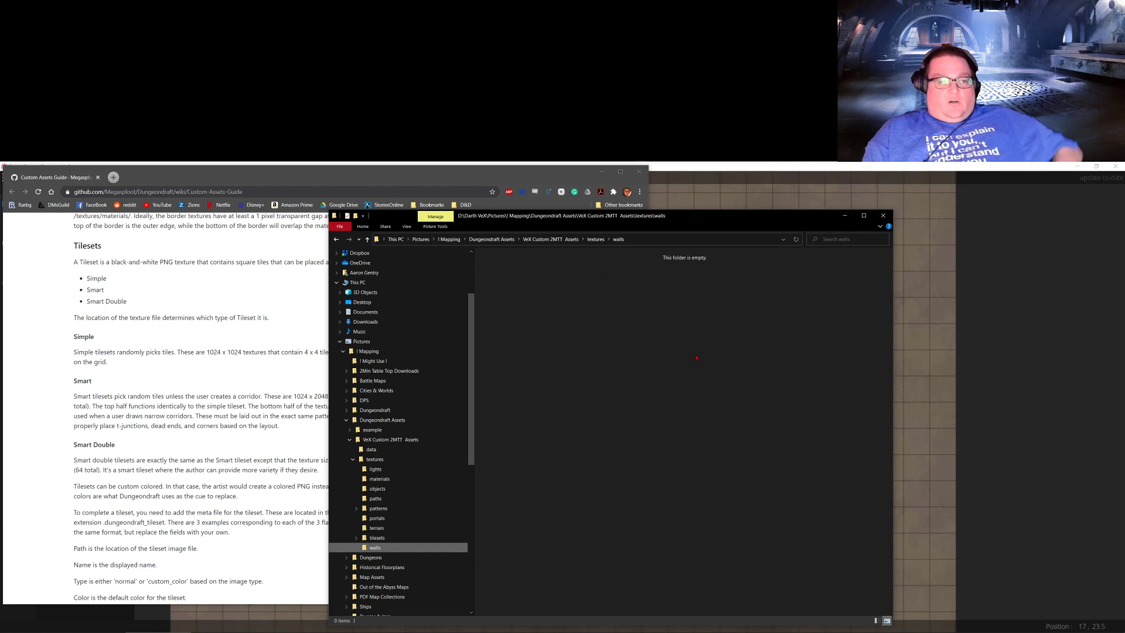
Step: Return to the Custom Assets Guide in the browser to read its Walls section, and close the guide to get back to File Explorer
{"action": "scroll", "coordinate": [199, 473], "scroll_direction": "down", "scroll_amount": 5}
{"action": "left_click", "coordinate": [198, 473]}
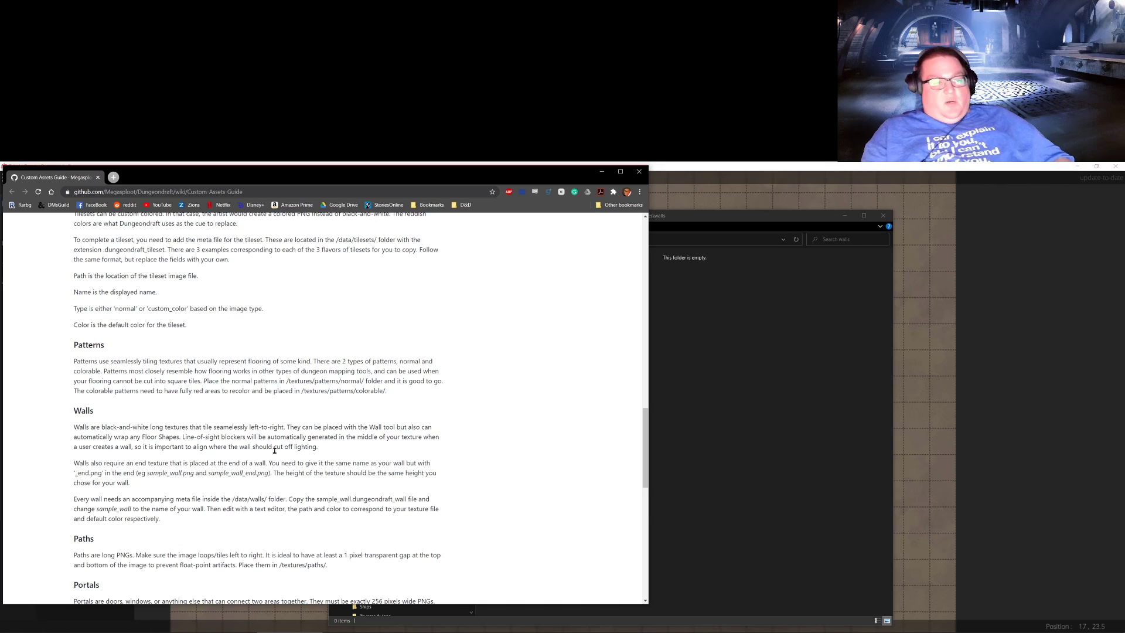
{"action": "left_click", "coordinate": [639, 172]}
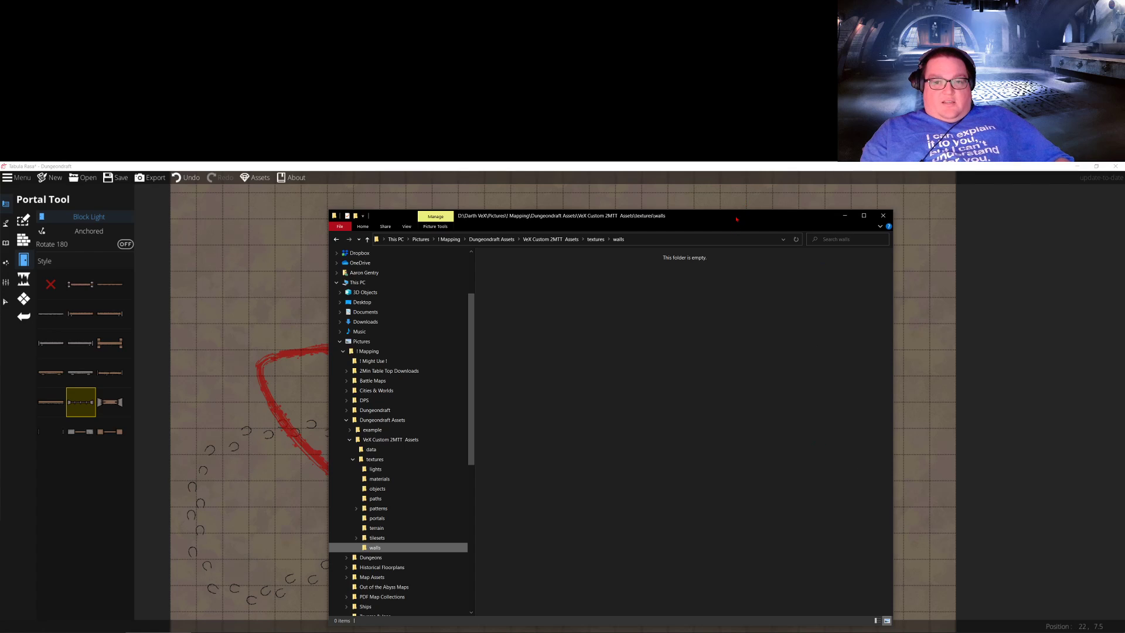
{"action": "left_click_drag", "start_coordinate": [736, 219], "coordinate": [661, 206]}
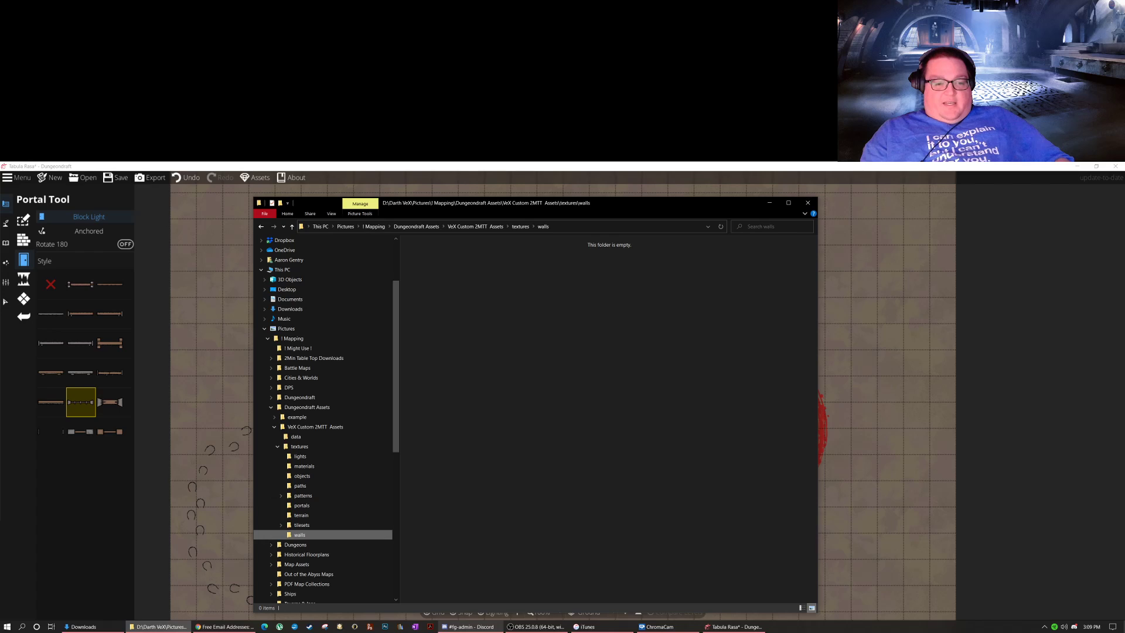